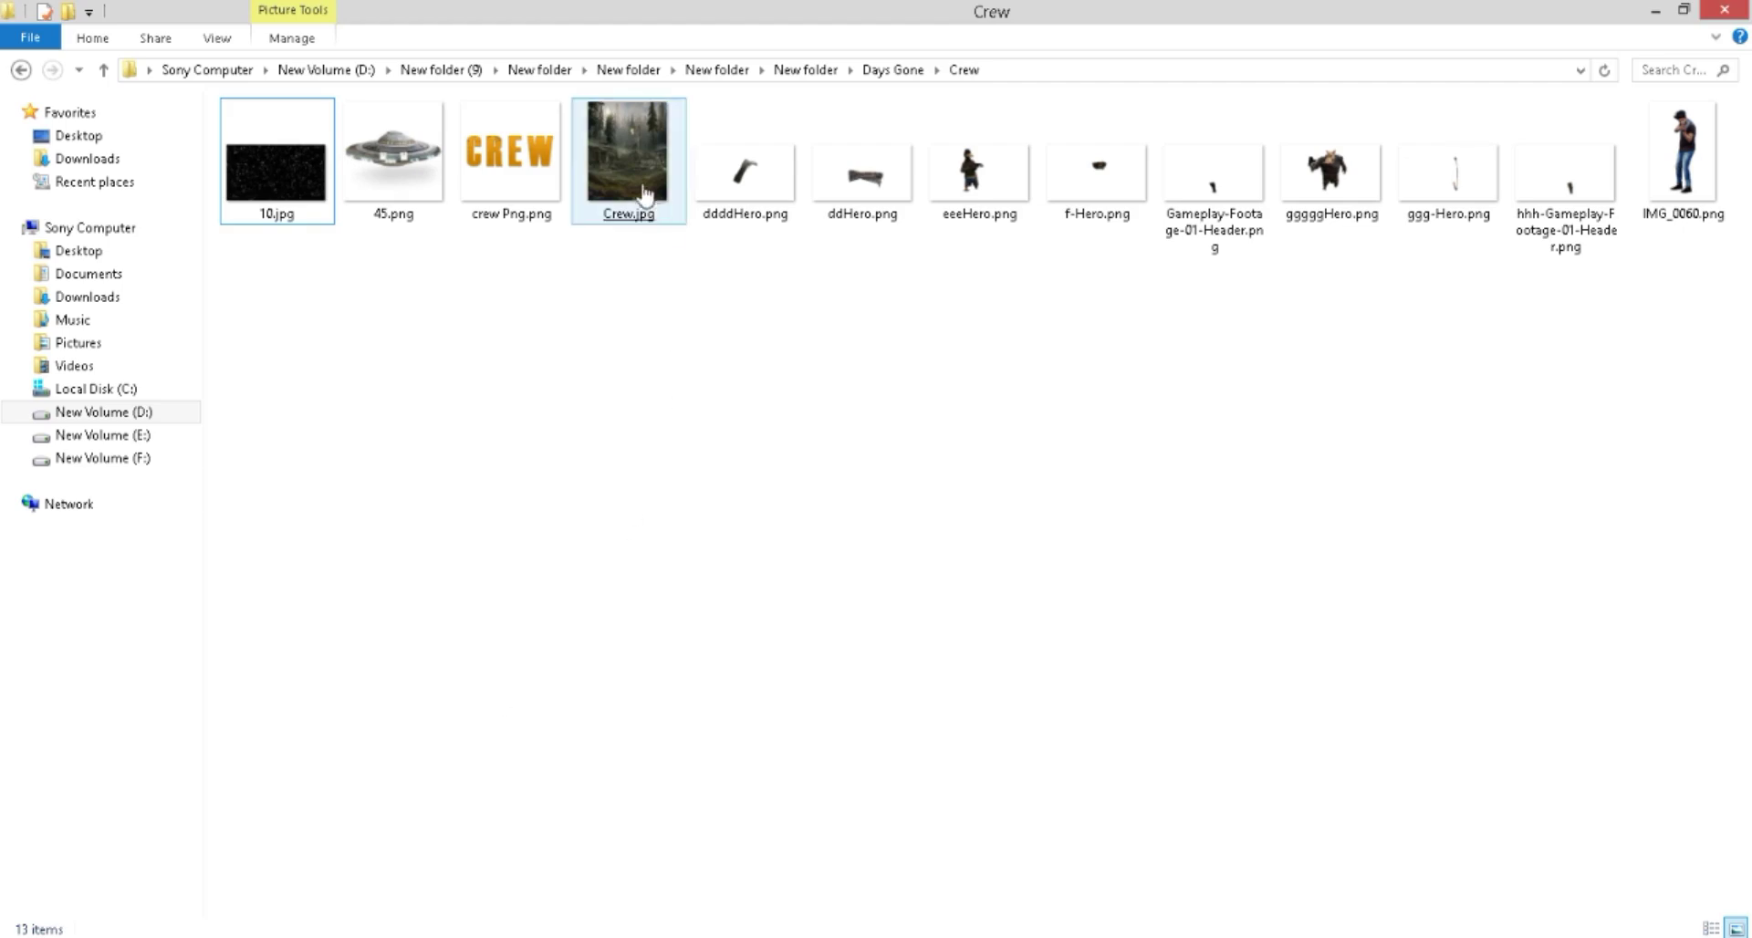
# Open the village image Crew.jpg, man cut-out IMG_0060.png and belt f-Hero.png in Photoshop.
pyautogui.moveTo(643, 194); pyautogui.dragTo(727, 623)
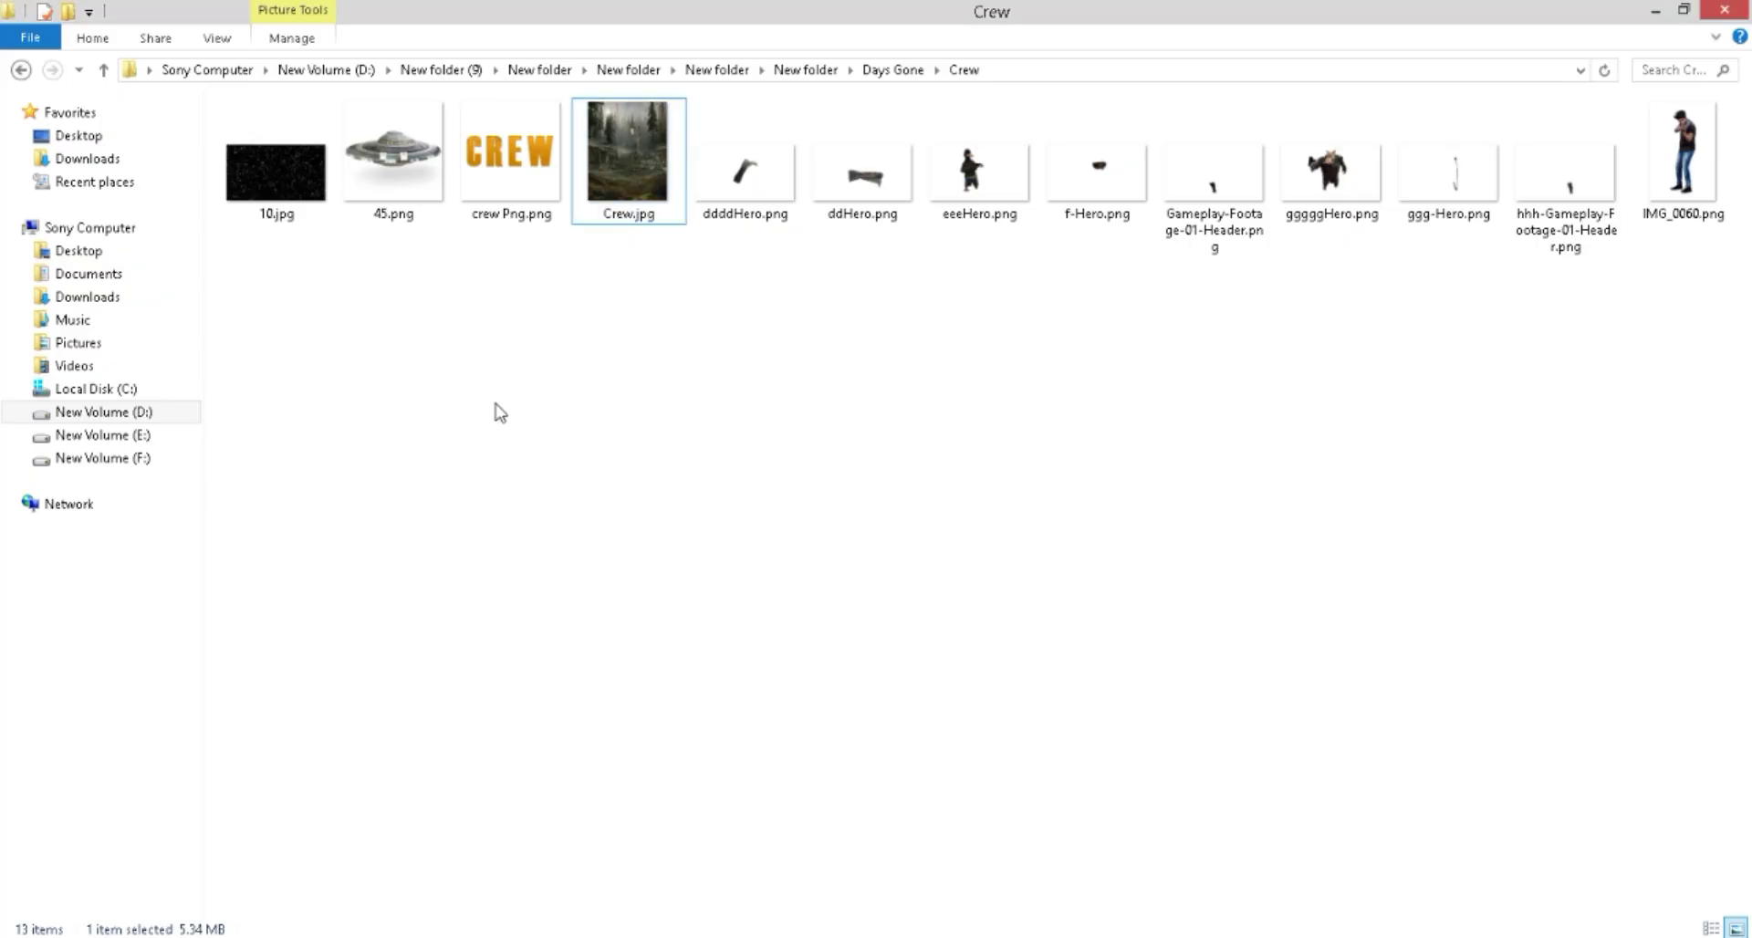
pyautogui.moveTo(1670, 182); pyautogui.dragTo(1003, 80)
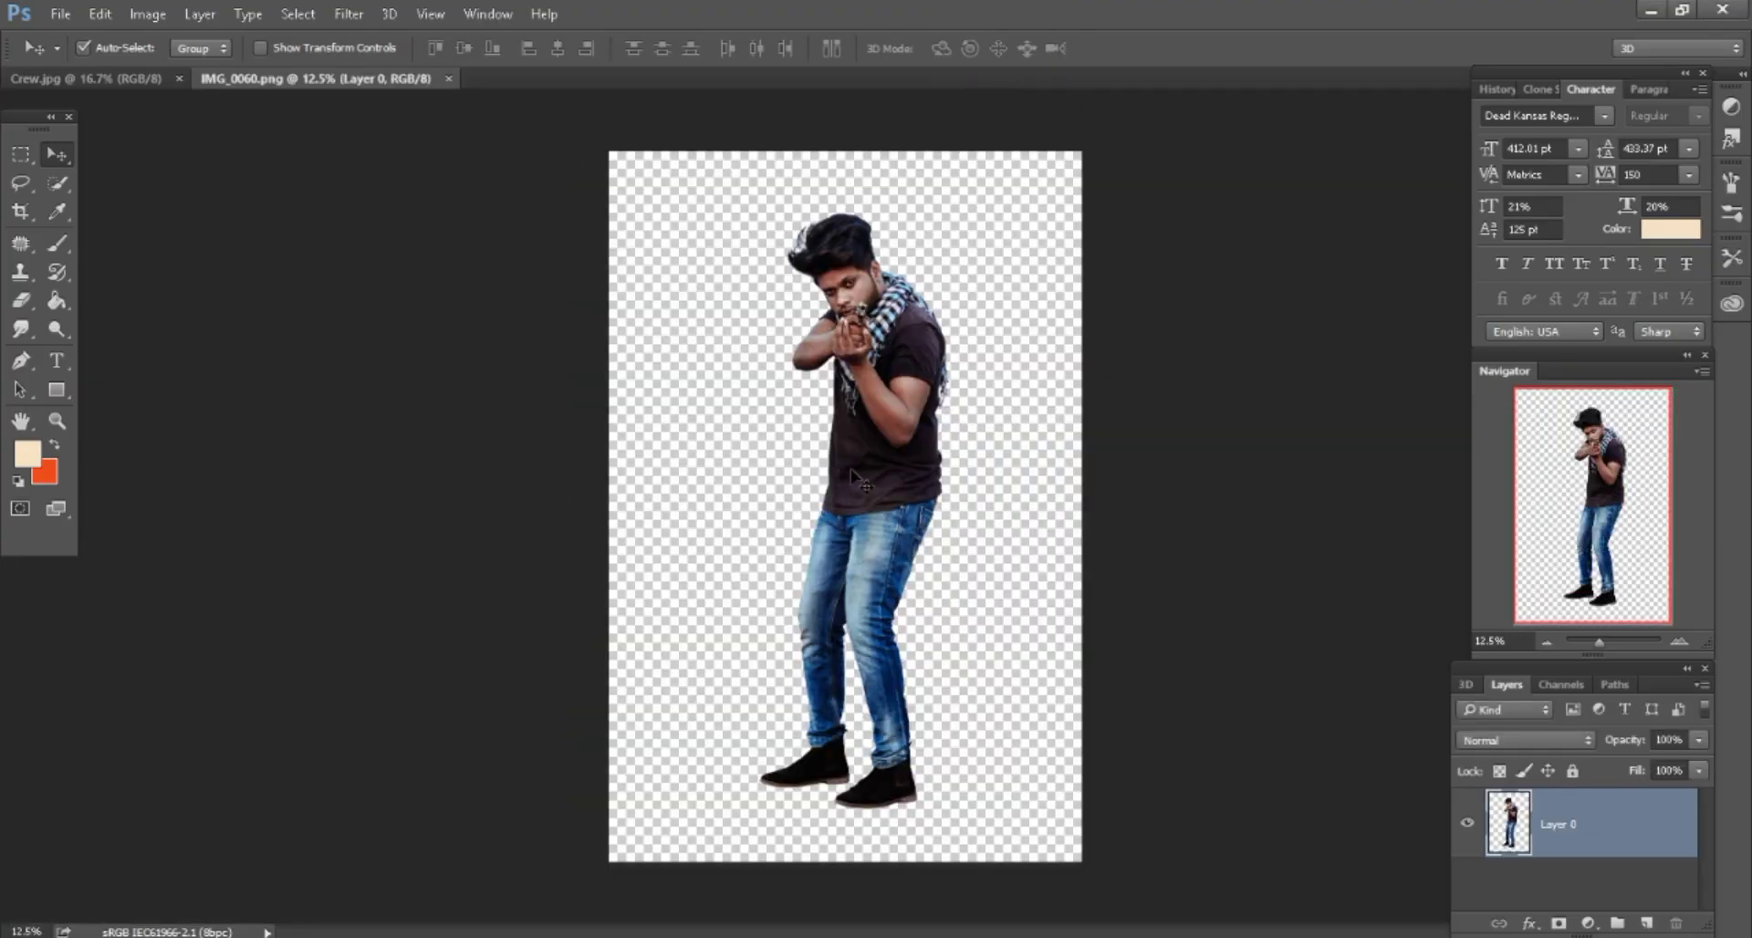
pyautogui.moveTo(850, 468); pyautogui.dragTo(845, 483)
pyautogui.click(301, 932)
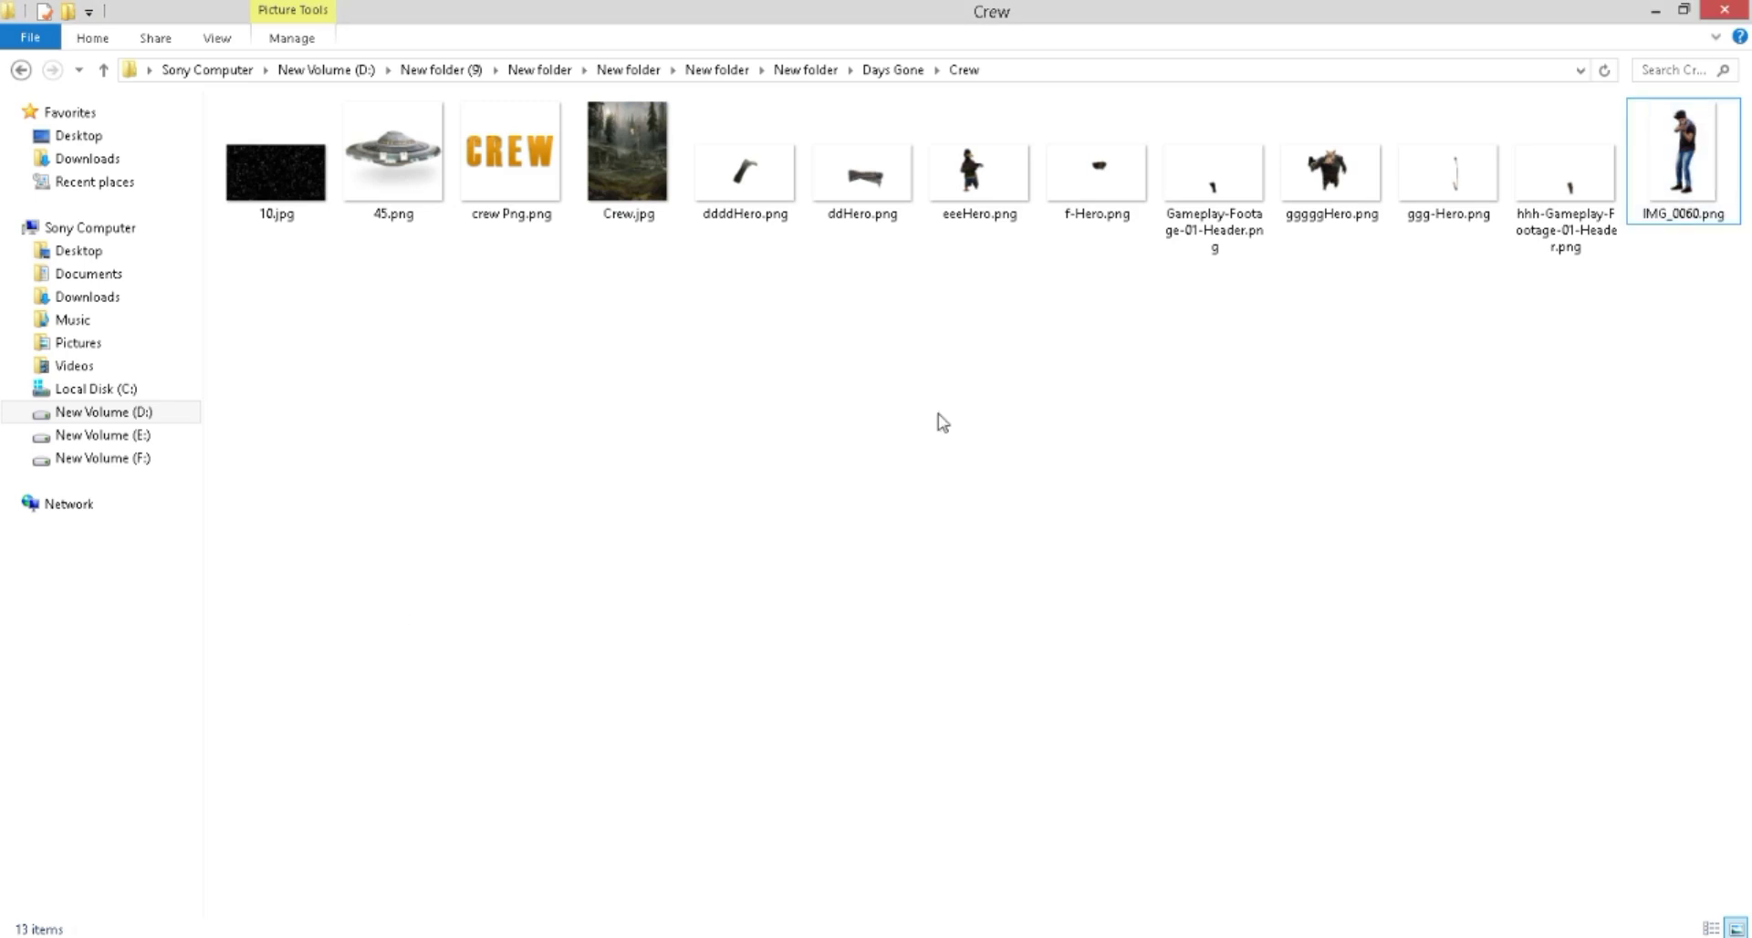
pyautogui.moveTo(1098, 230); pyautogui.dragTo(1193, 68)
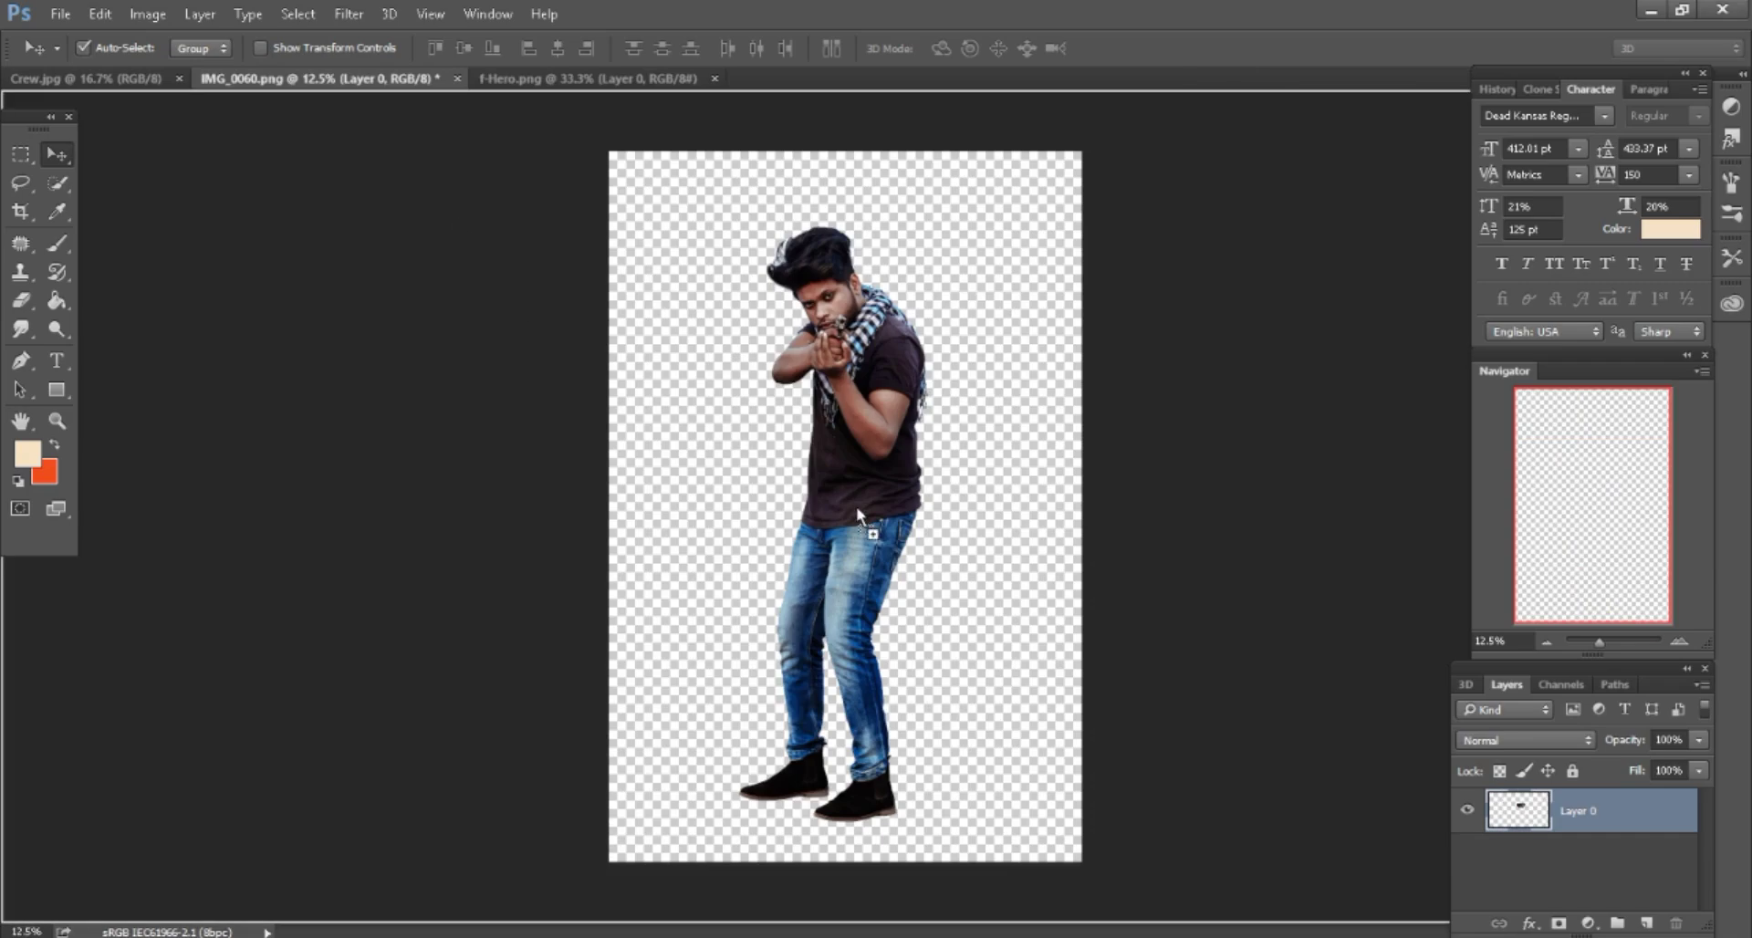
# Copy the belt into IMG_0060 and convert it to a smart object.
pyautogui.moveTo(872, 434); pyautogui.dragTo(892, 517)
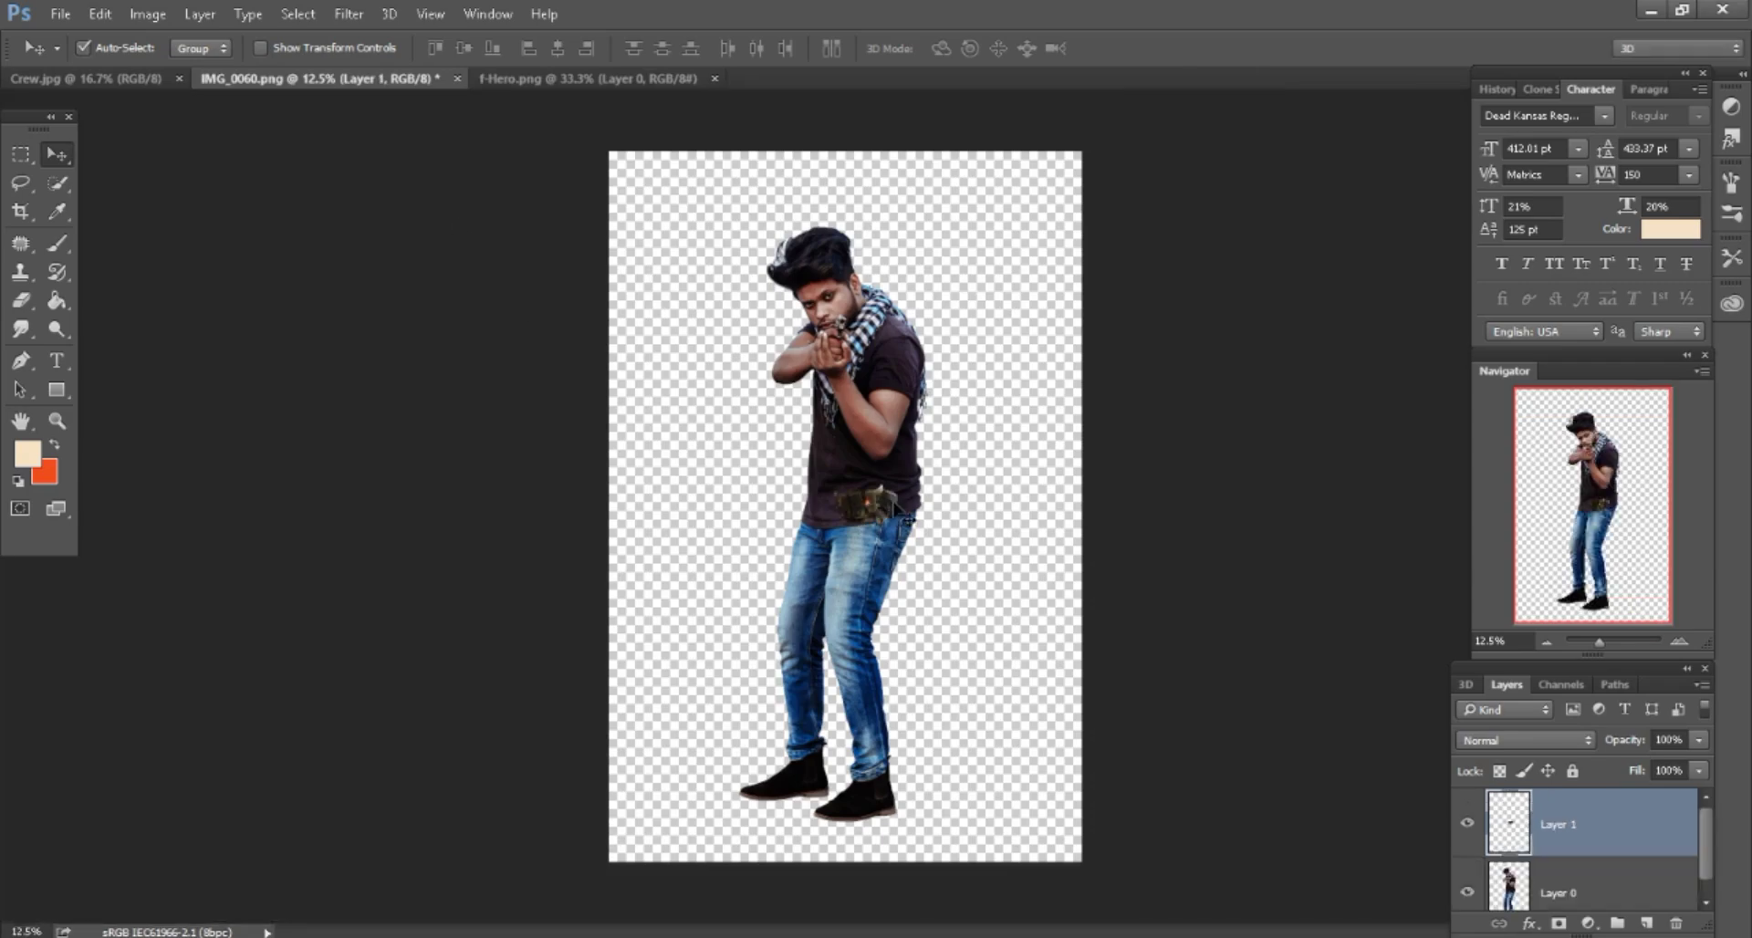
pyautogui.scroll(5, 932, 492)
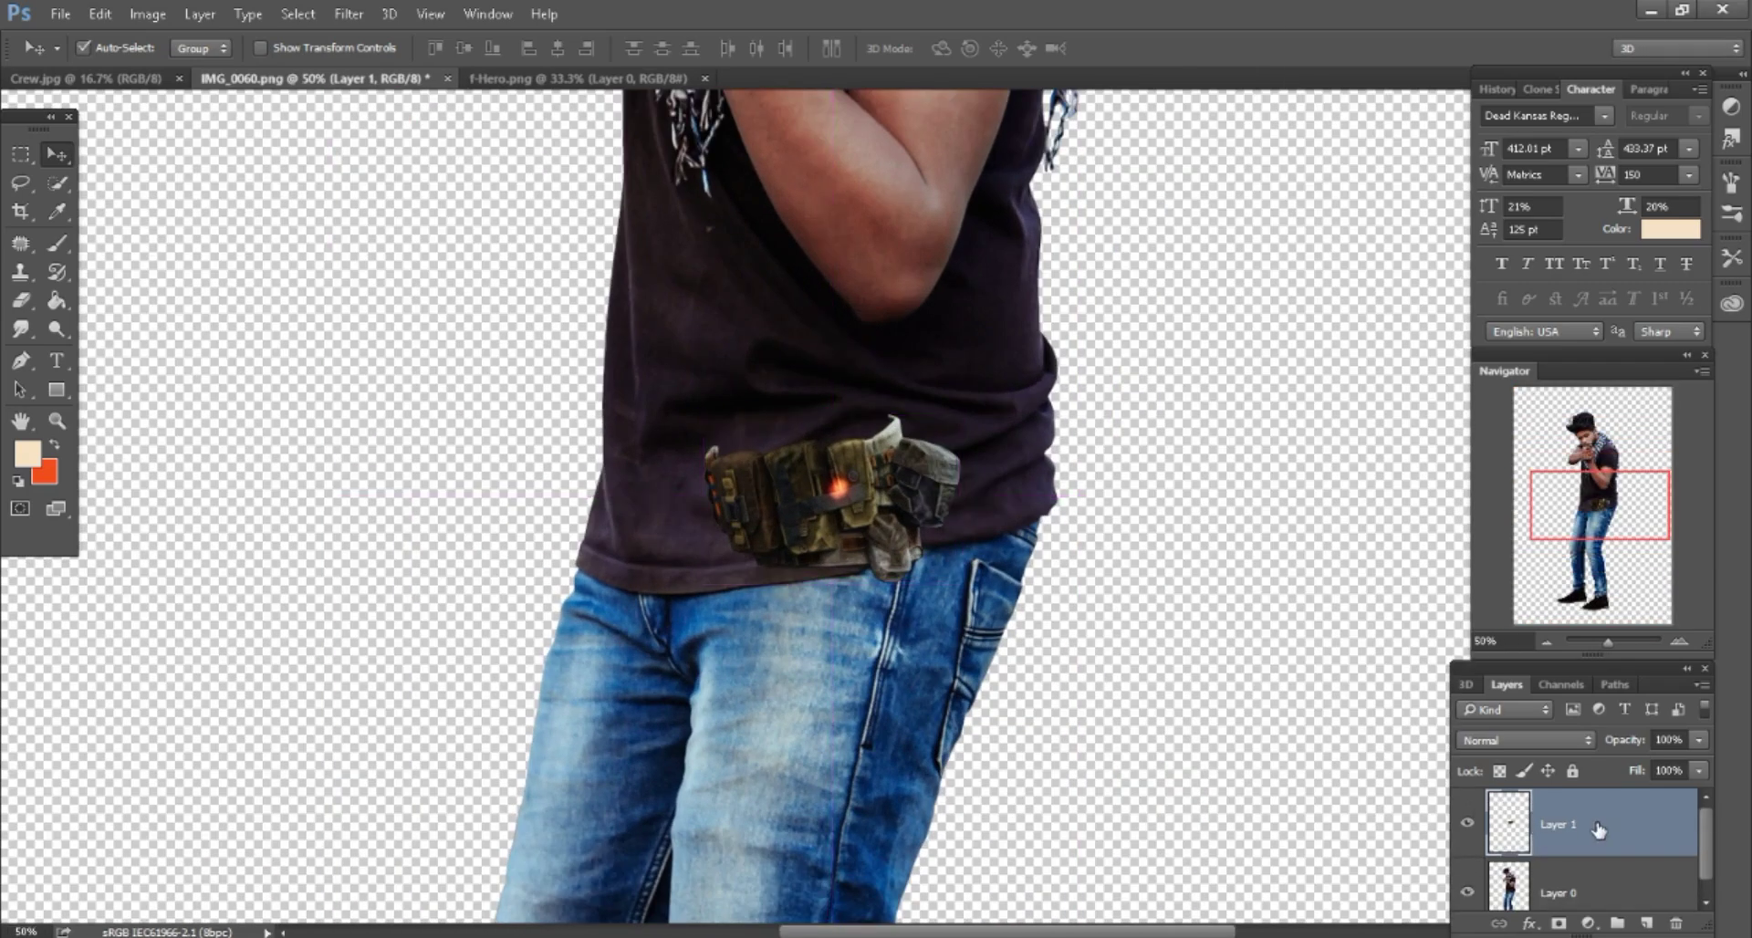
pyautogui.rightClick(1599, 828)
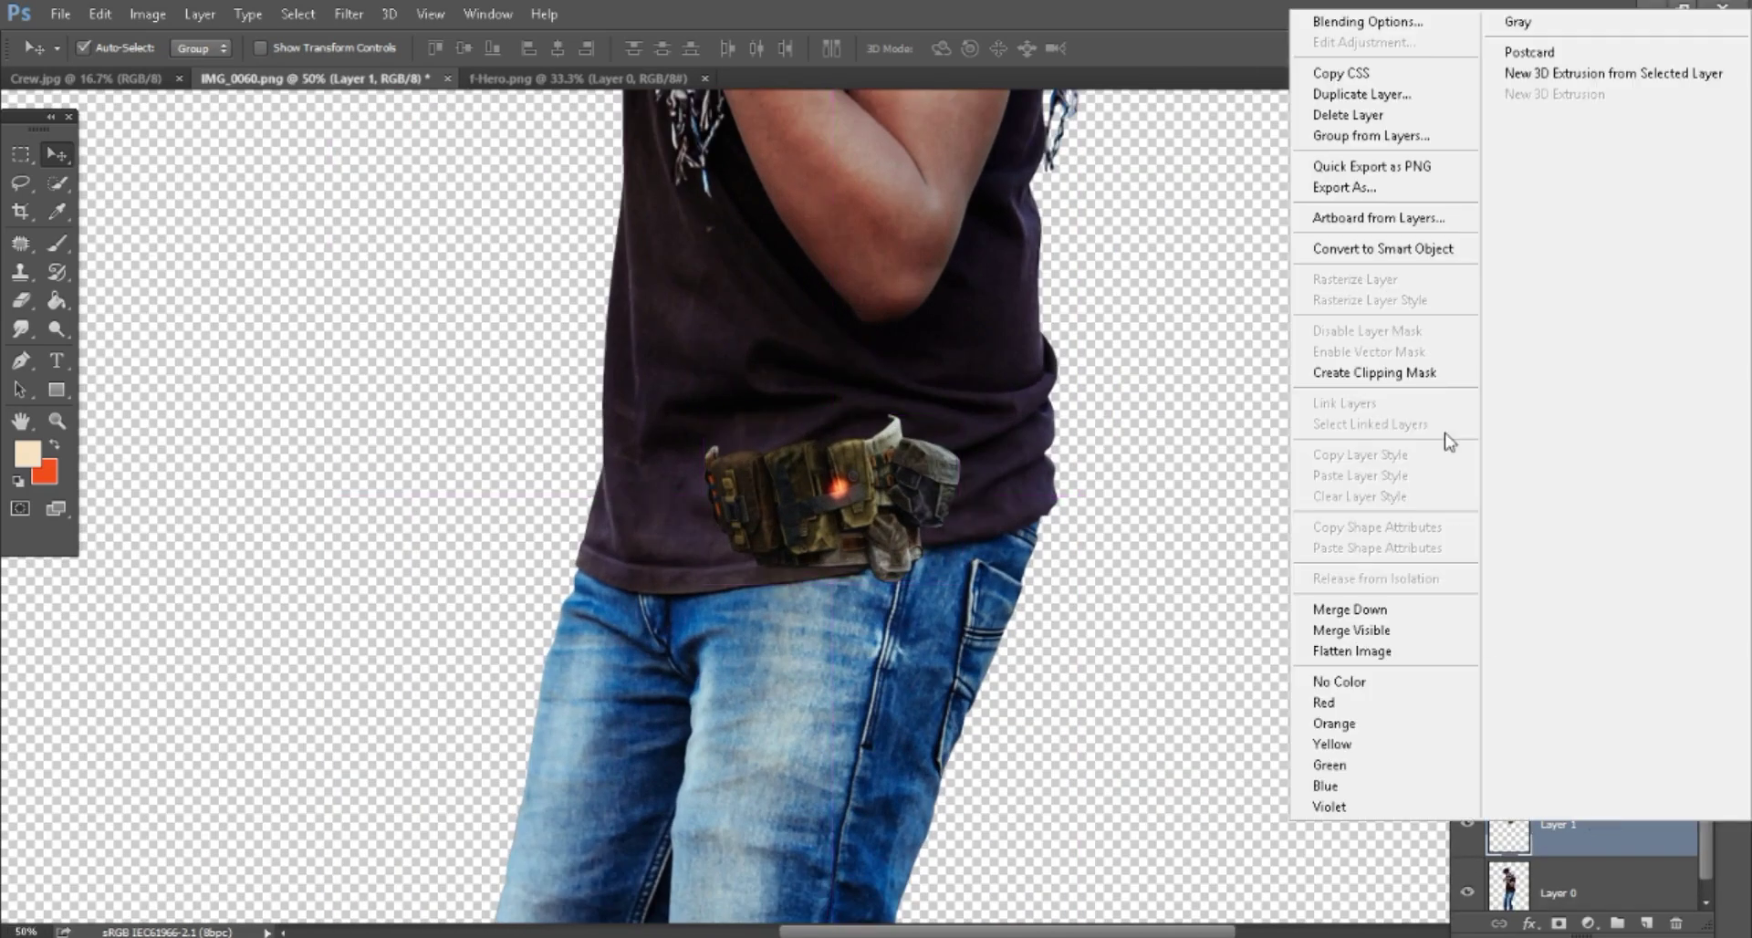
pyautogui.click(1407, 255)
# Enlarge the belt to about twice its size and tilt it clockwise.
pyautogui.click(101, 14)
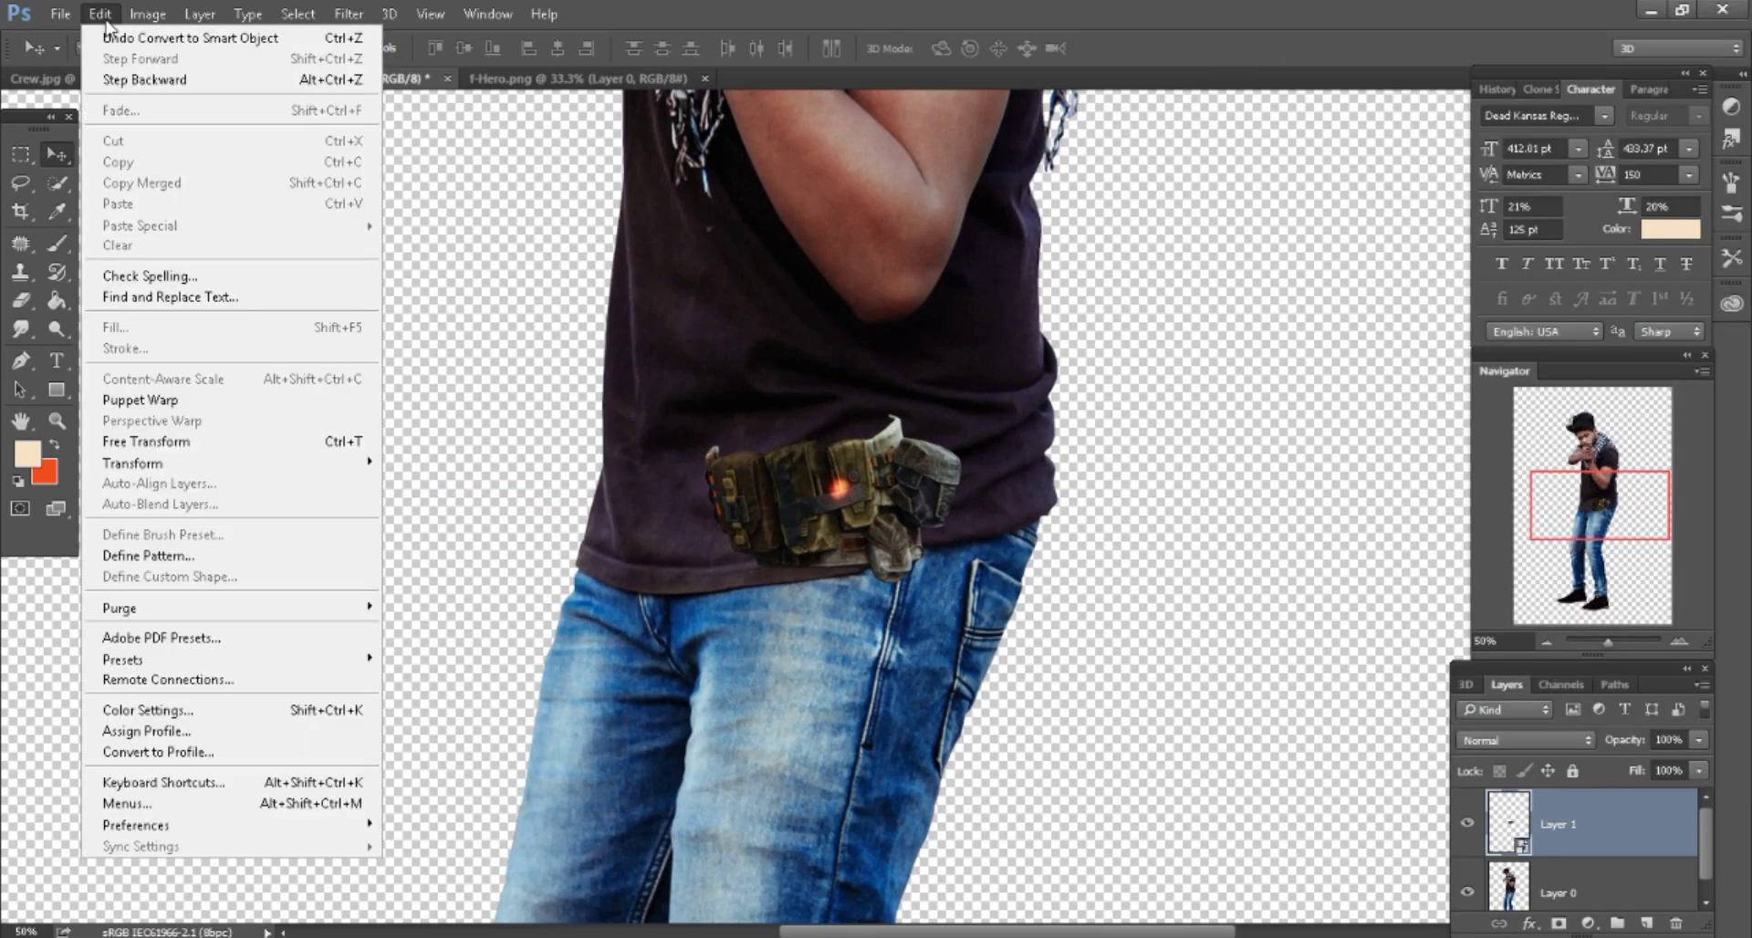
pyautogui.click(150, 442)
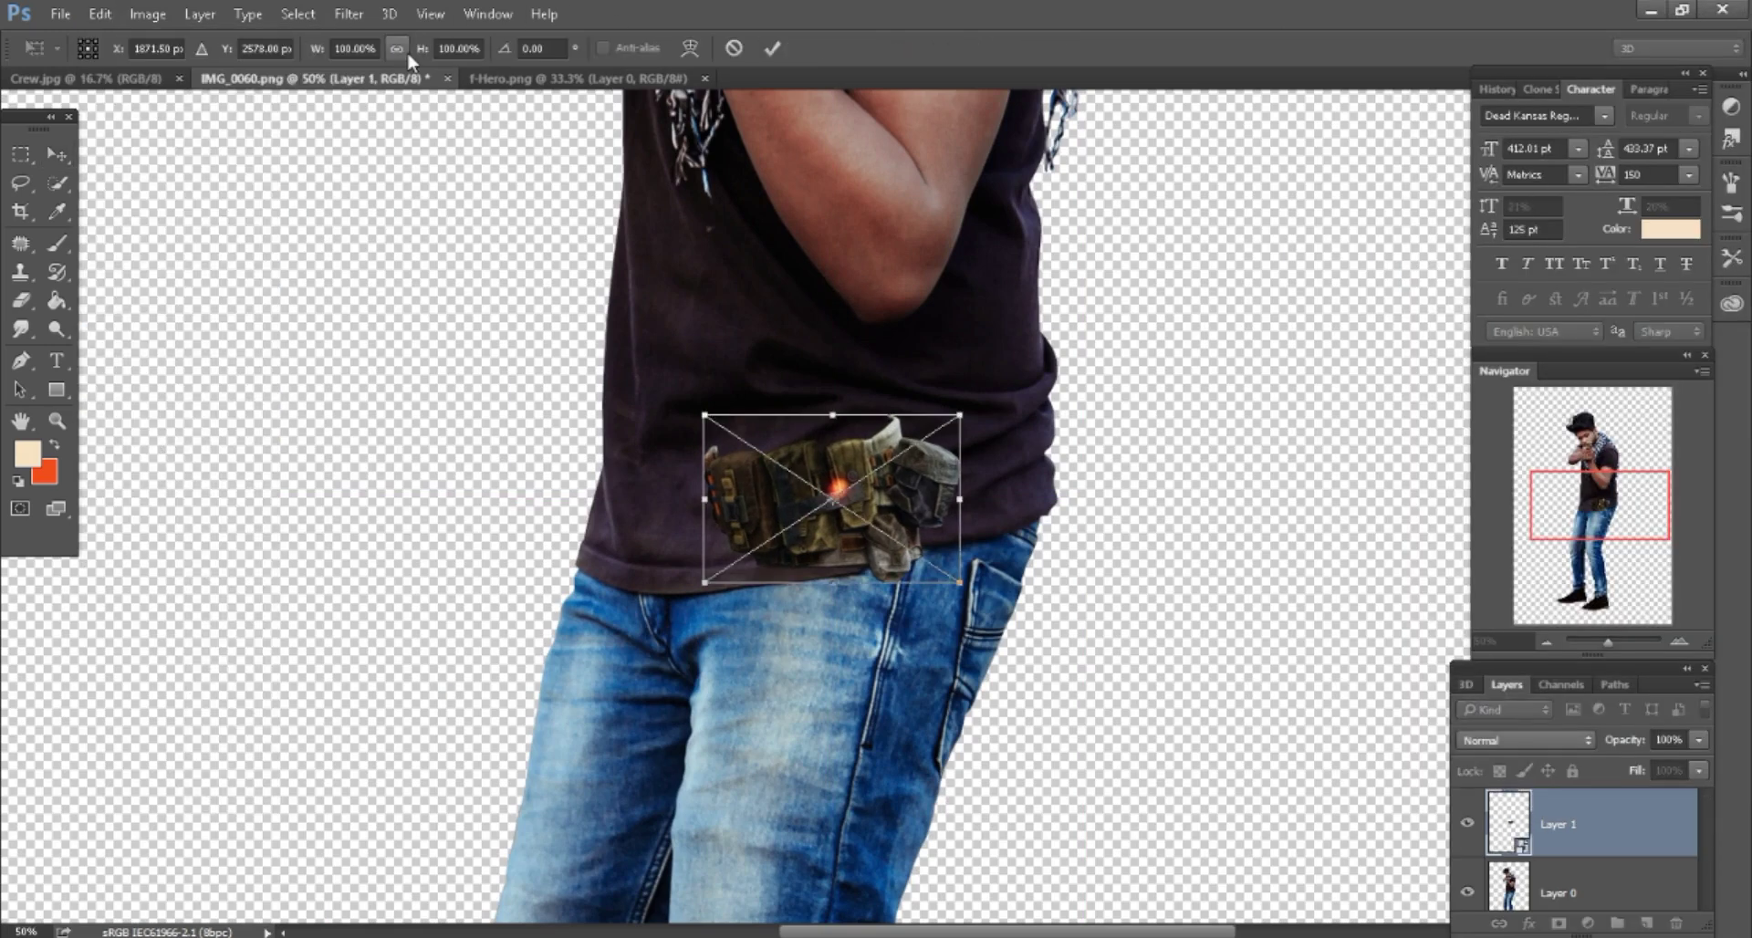
pyautogui.moveTo(441, 48); pyautogui.dragTo(572, 48)
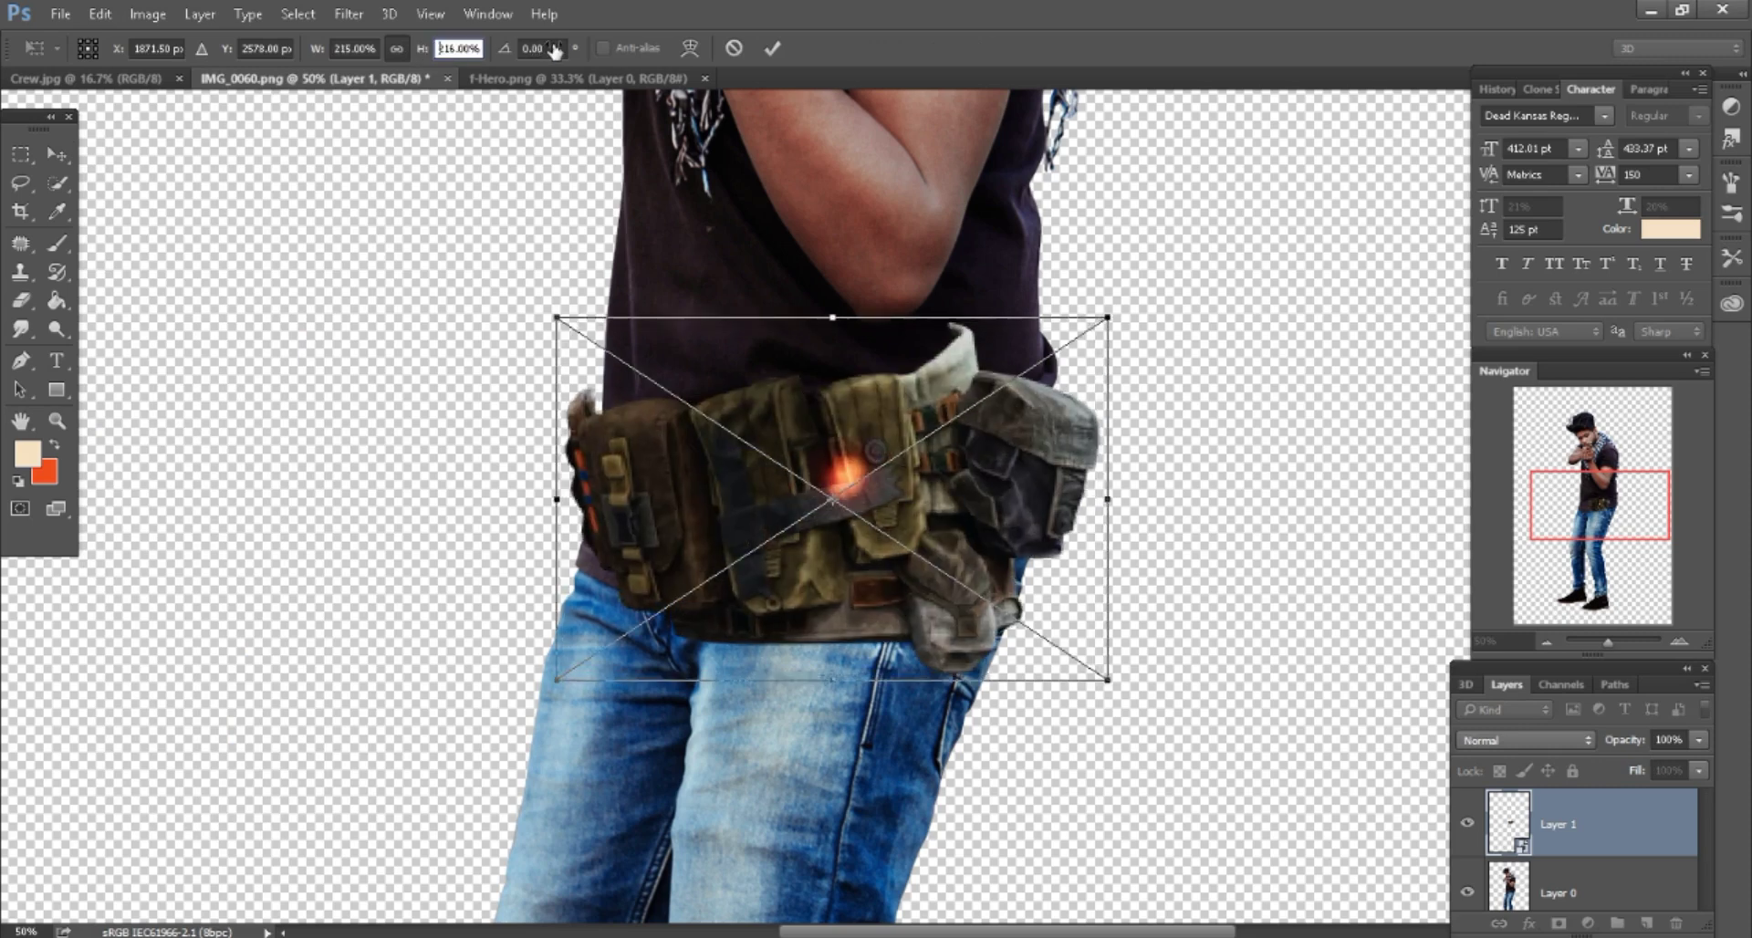
pyautogui.moveTo(1114, 322)
pyautogui.mouseDown()
pyautogui.moveTo(1185, 374)
pyautogui.moveTo(1277, 394)
pyautogui.moveTo(1285, 416)
pyautogui.mouseUp()
pyautogui.rightClick(890, 446)
pyautogui.click(1271, 273)
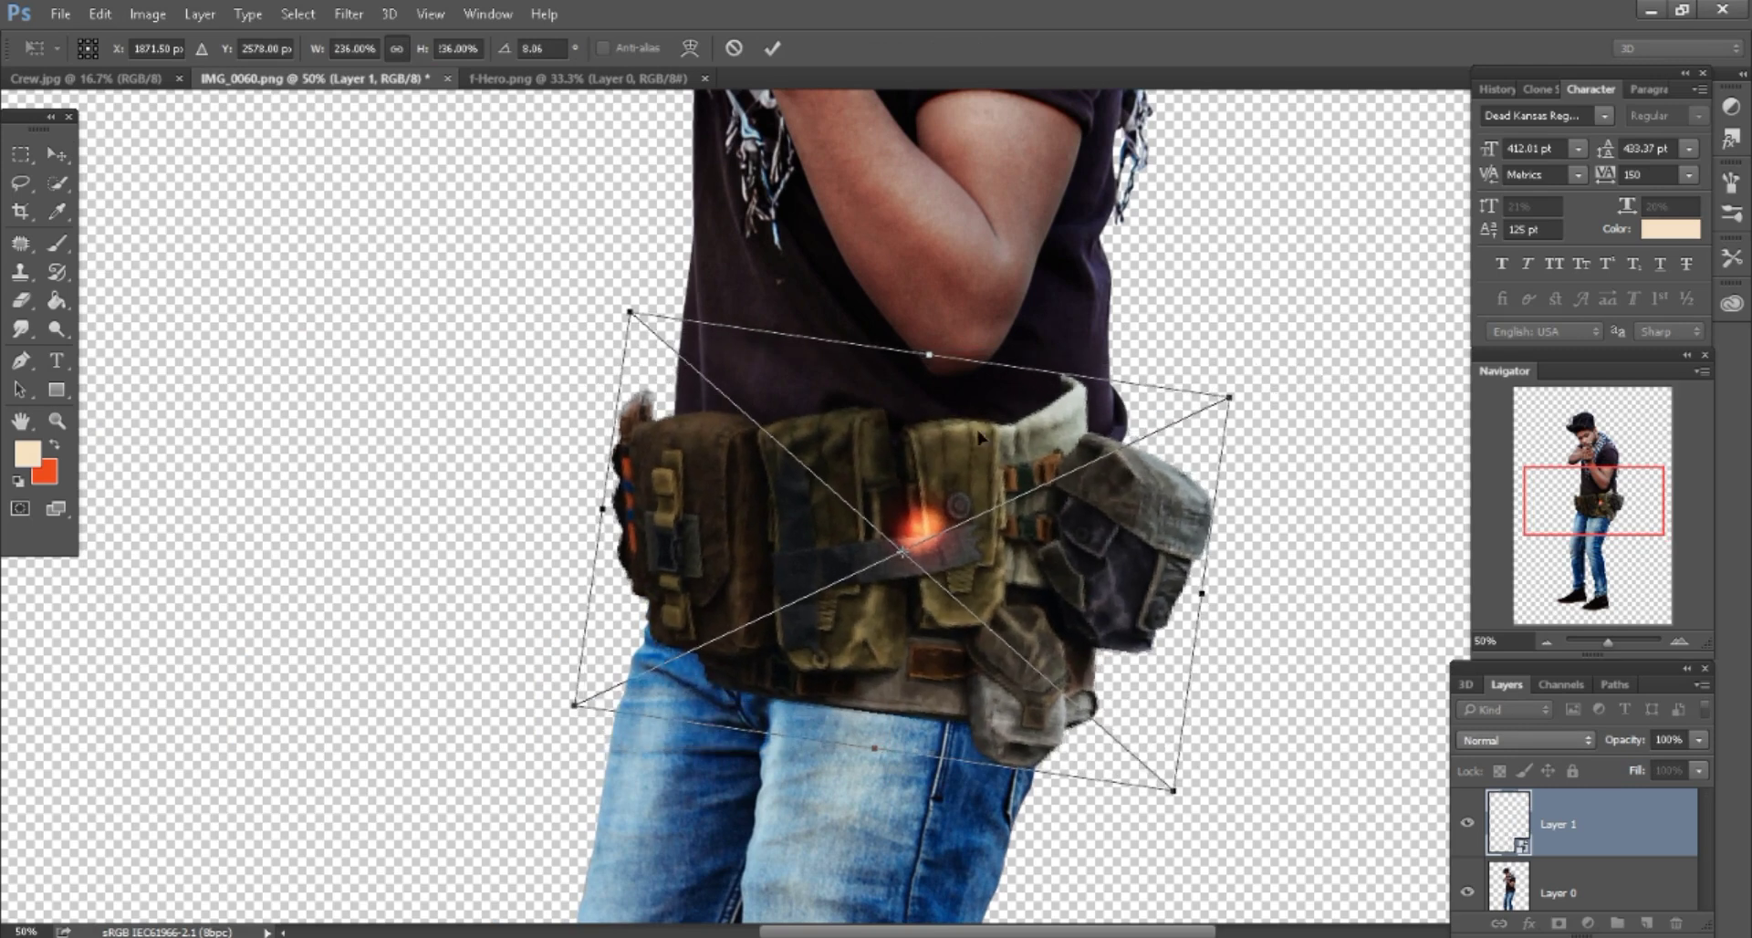
pyautogui.moveTo(904, 401); pyautogui.dragTo(924, 393)
# Warp the belt so it wraps around the man's waist and commit.
pyautogui.rightClick(899, 437)
pyautogui.click(940, 628)
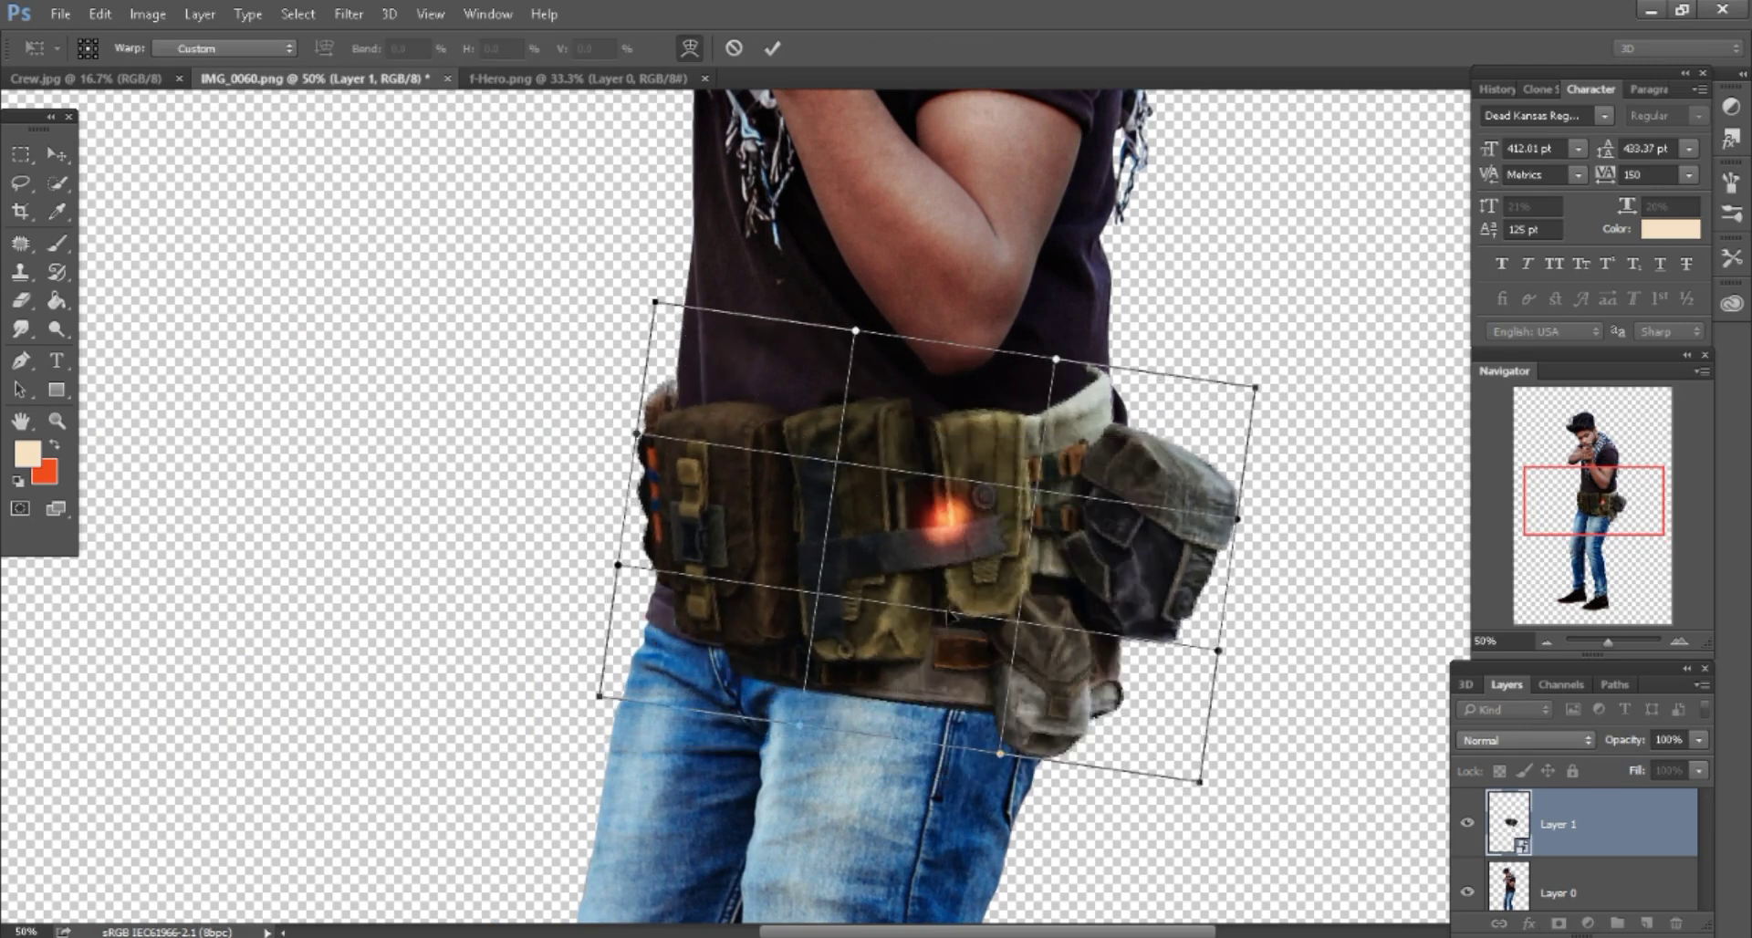
pyautogui.moveTo(1094, 388); pyautogui.dragTo(1109, 361)
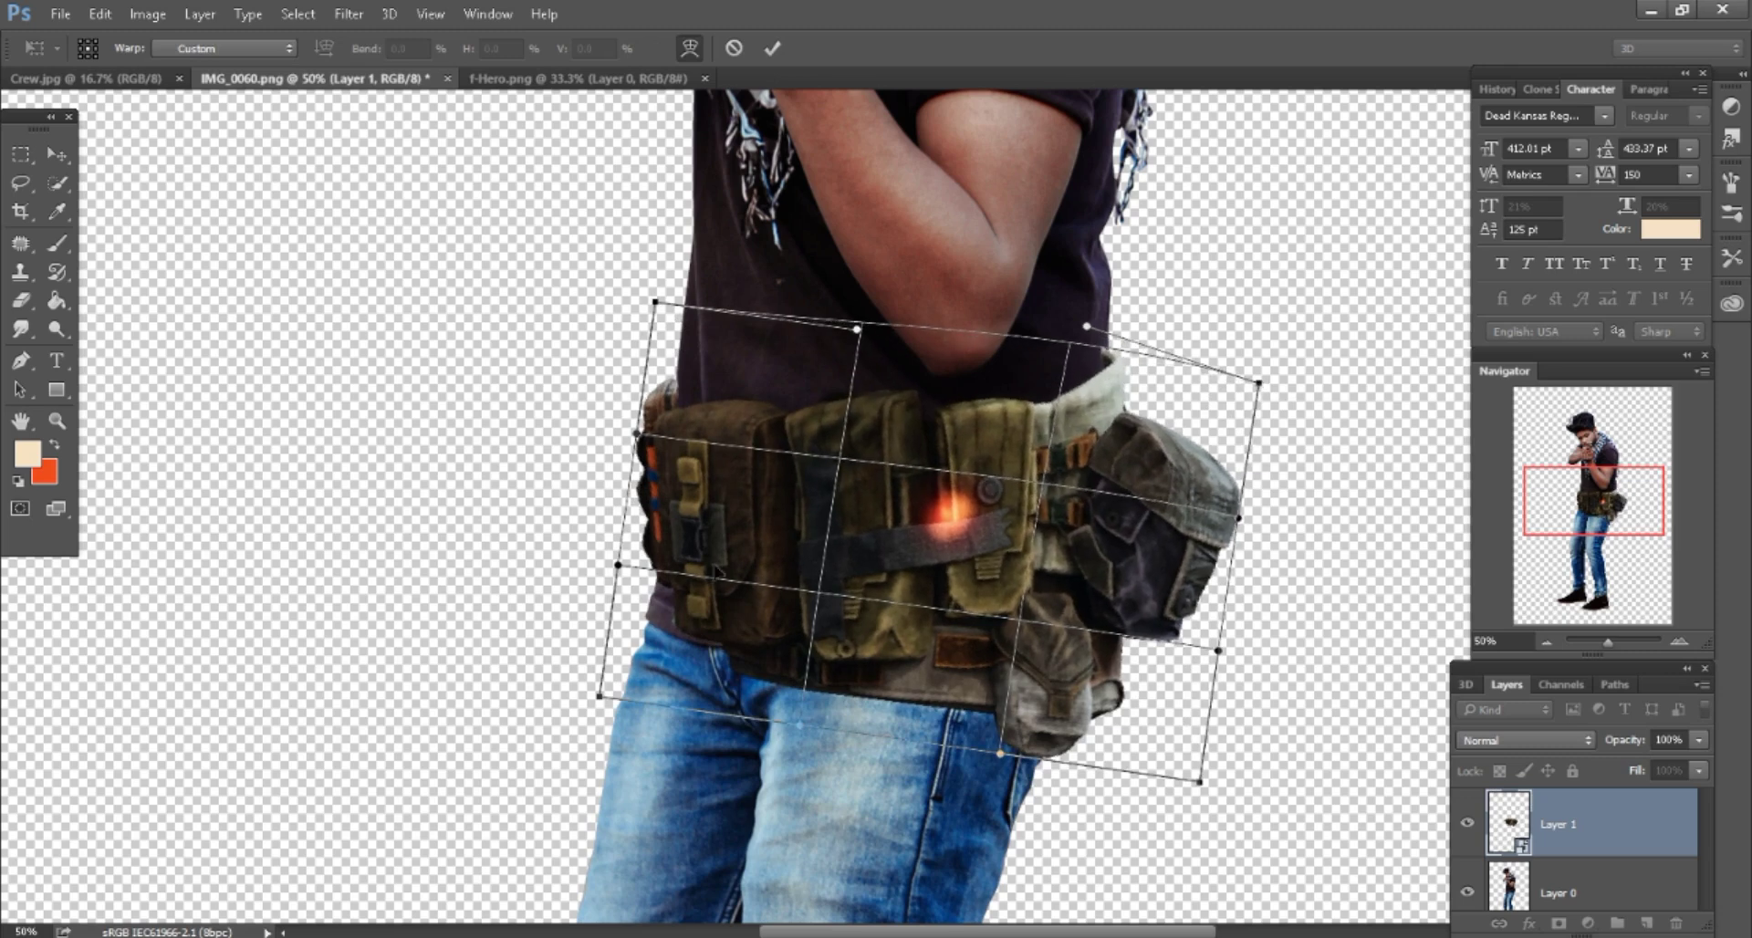
pyautogui.moveTo(673, 643); pyautogui.dragTo(625, 648)
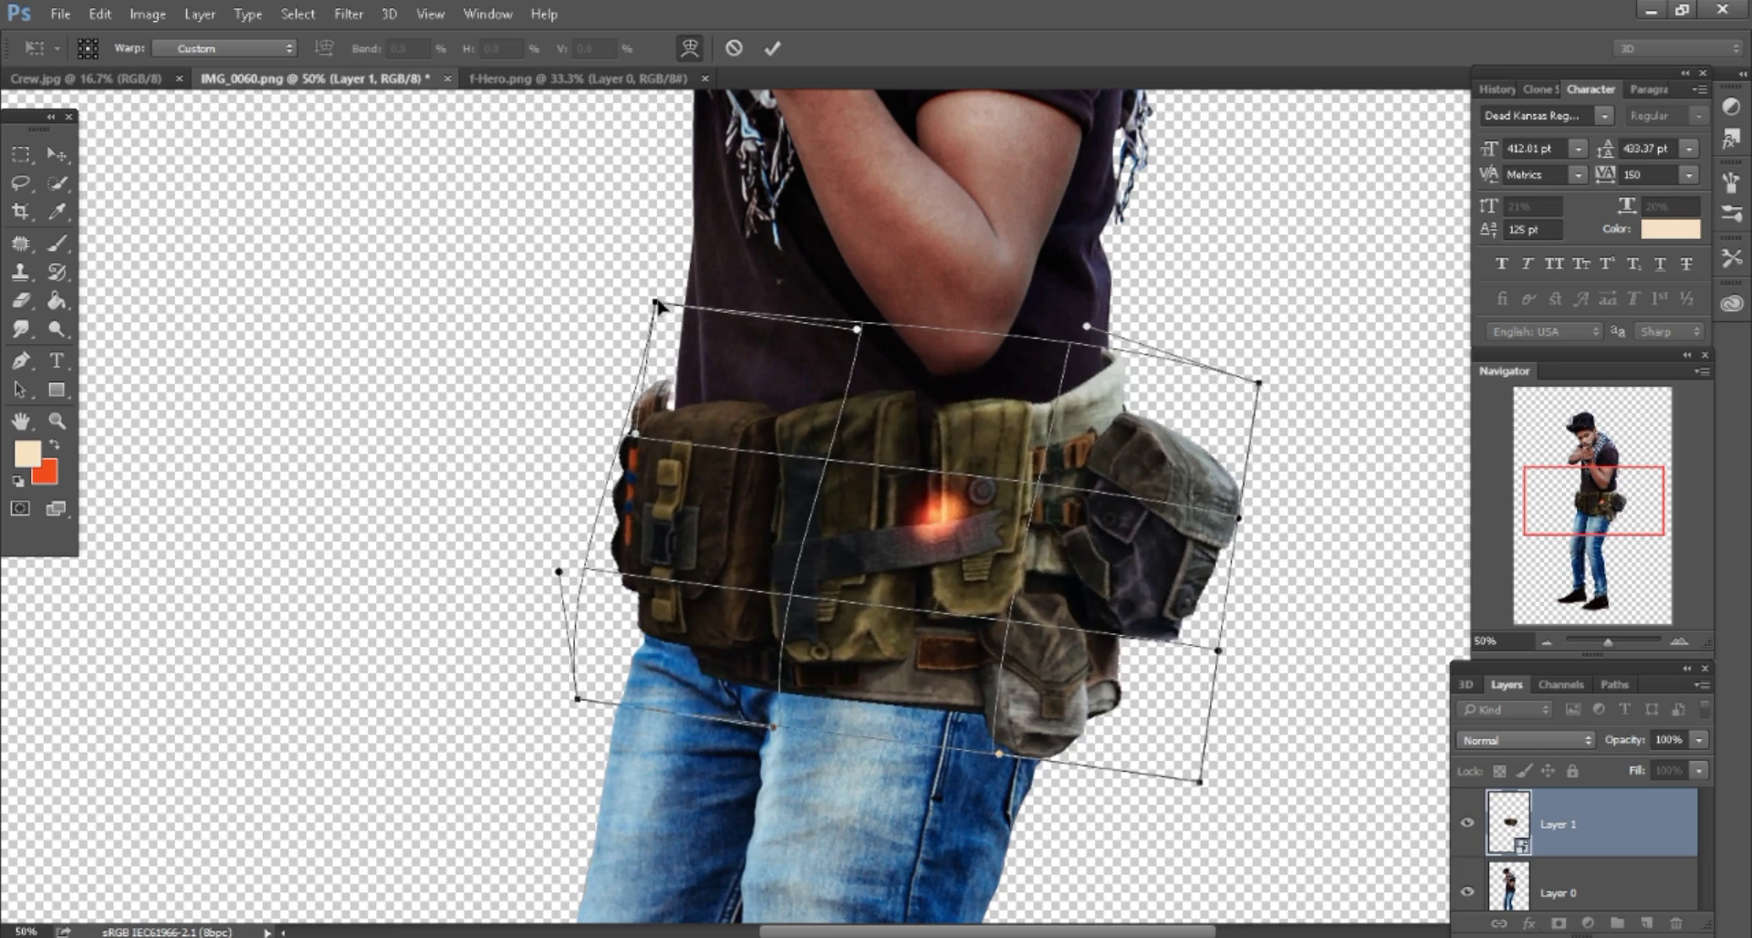
pyautogui.moveTo(657, 303); pyautogui.dragTo(692, 305)
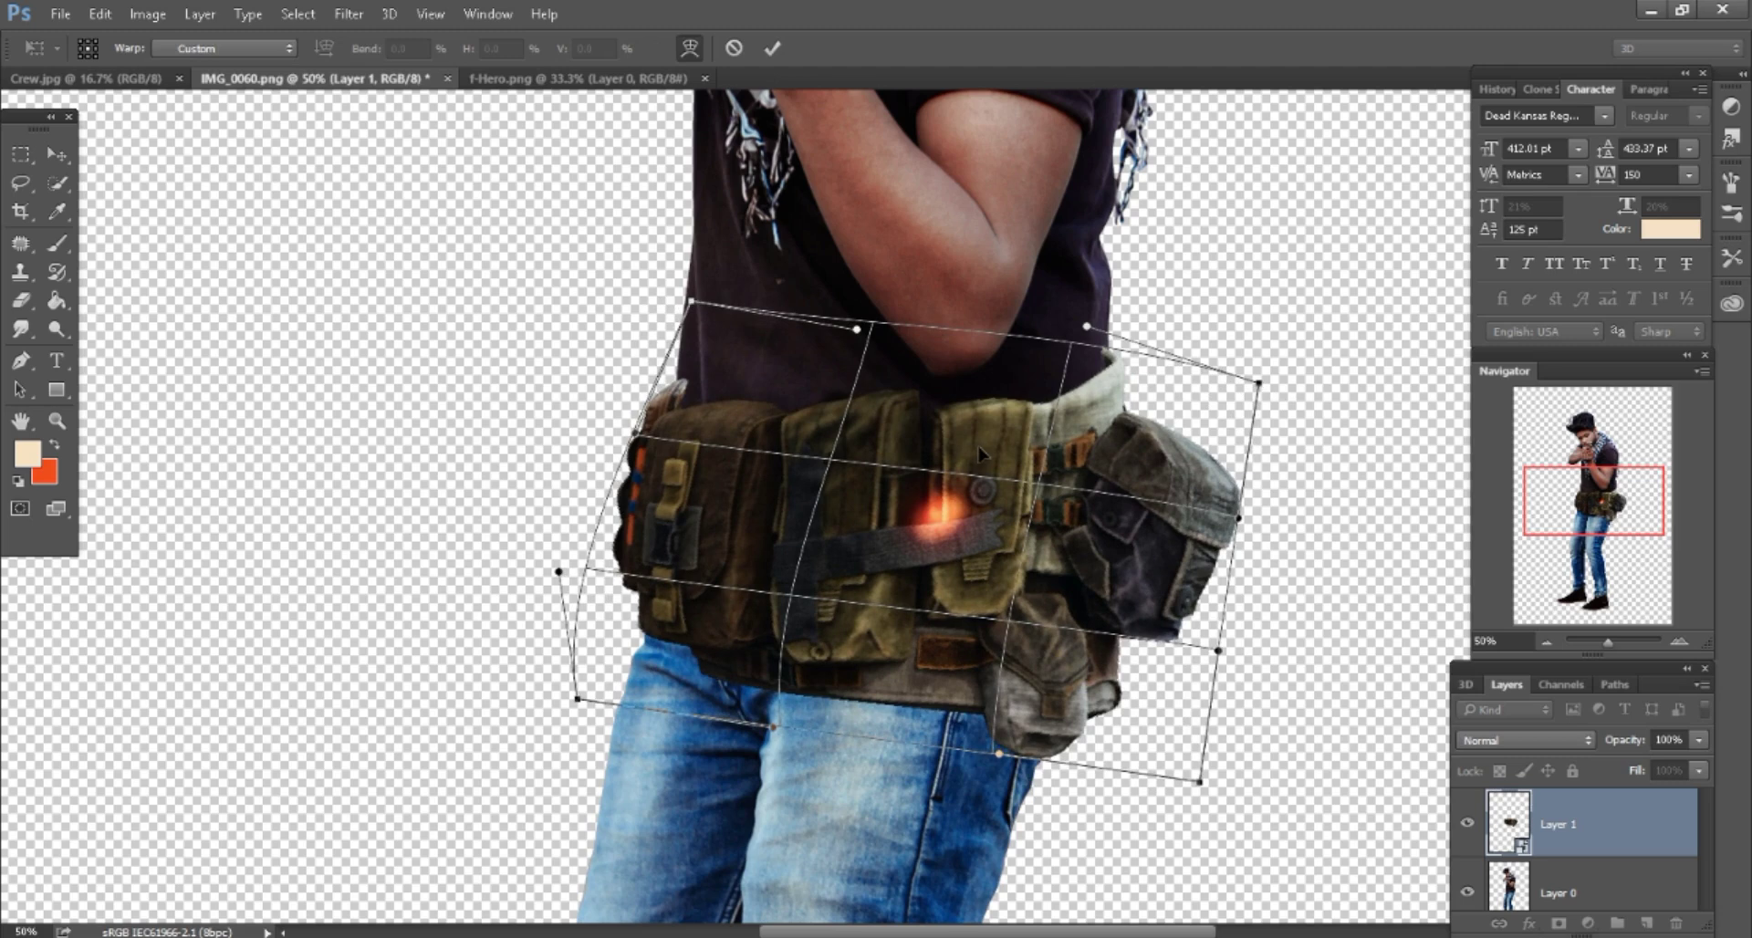
pyautogui.click(773, 48)
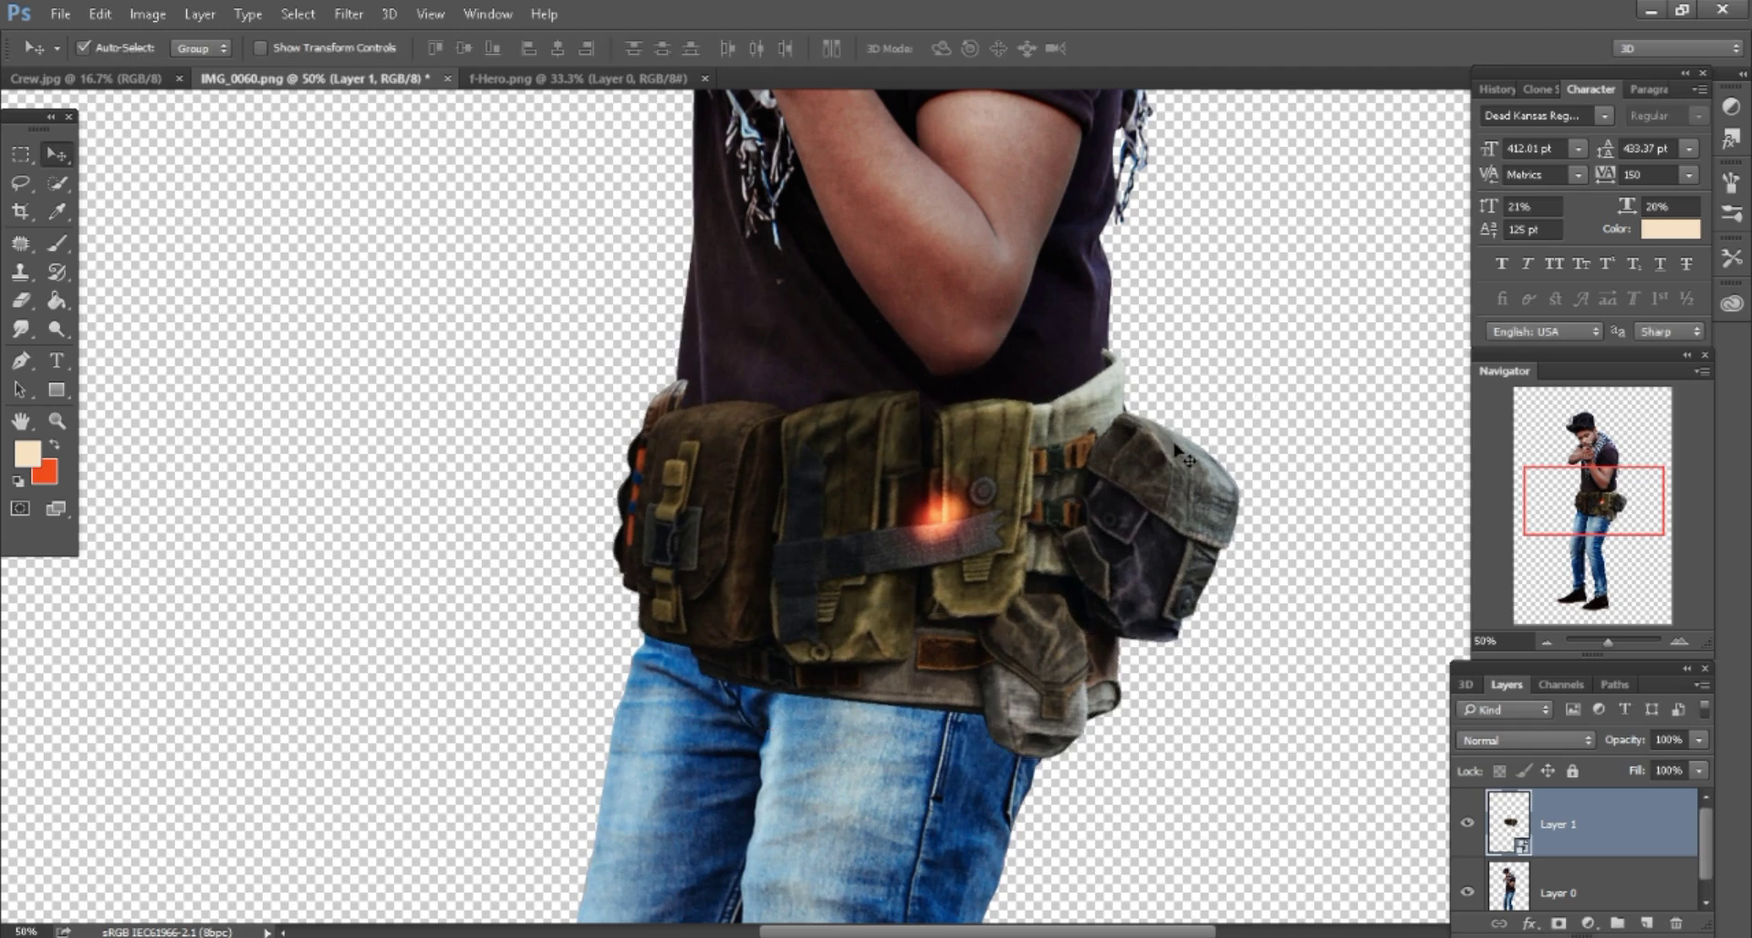
# Zoom out on the man and close the f-Hero.png source document.
pyautogui.hotkey('ctrl', '-')
pyautogui.hotkey('ctrl', '-')
pyautogui.scroll(1, 1134, 474)
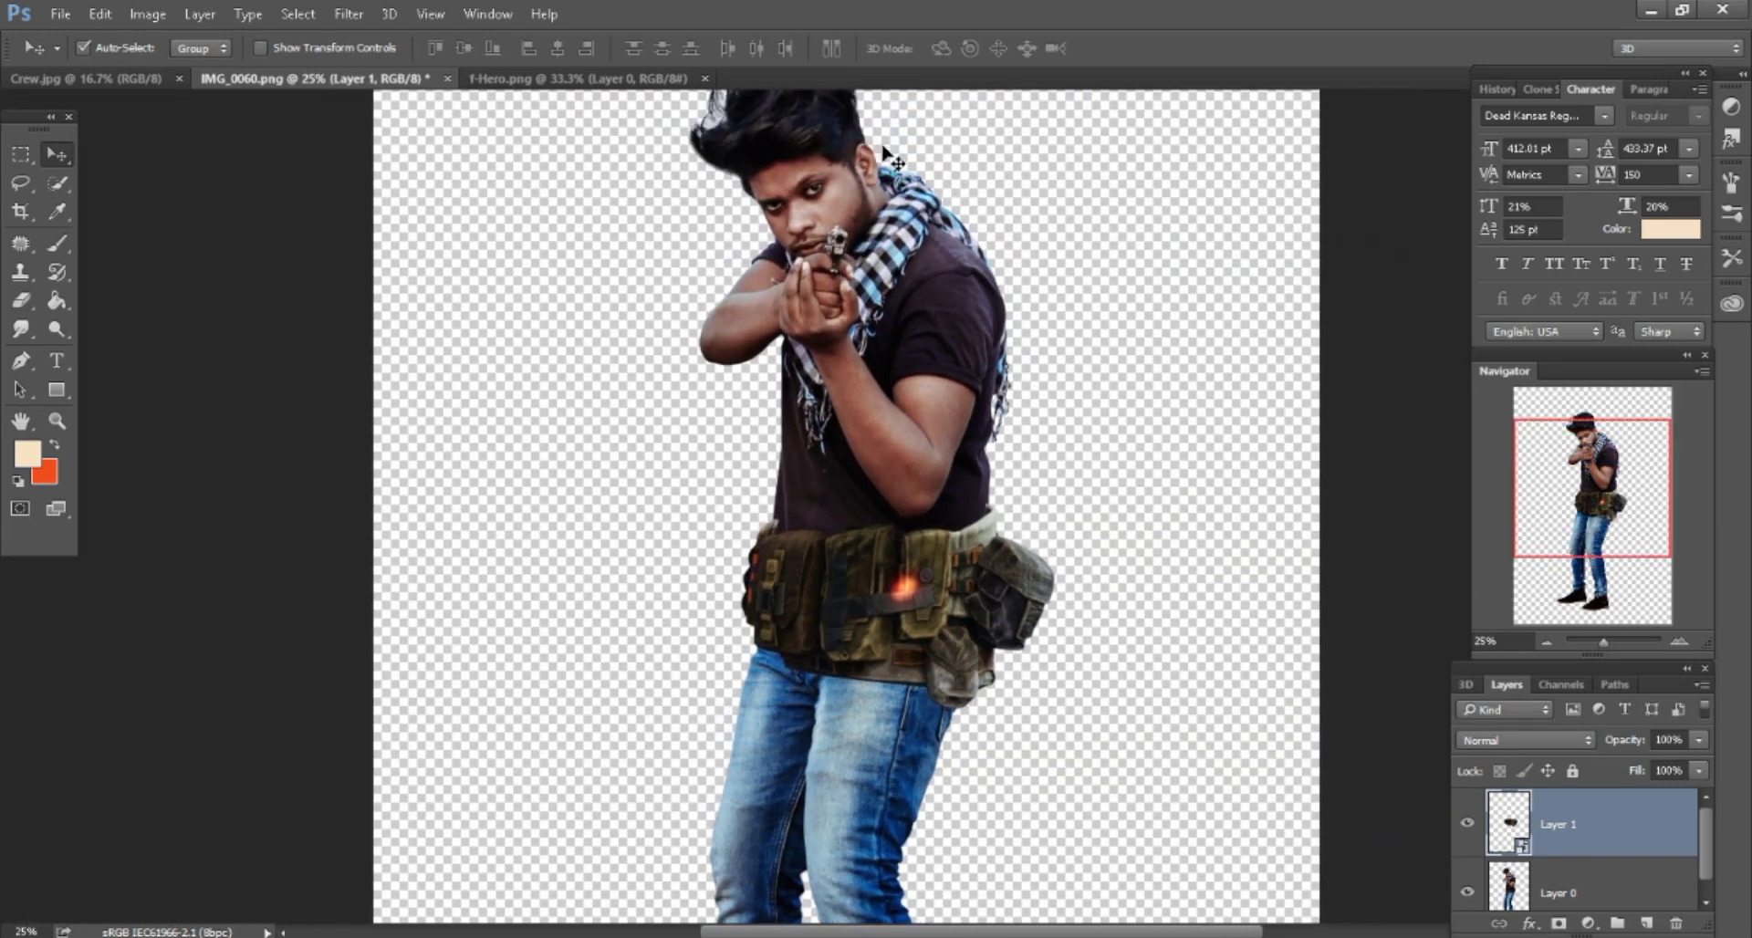
pyautogui.click(630, 80)
pyautogui.click(704, 79)
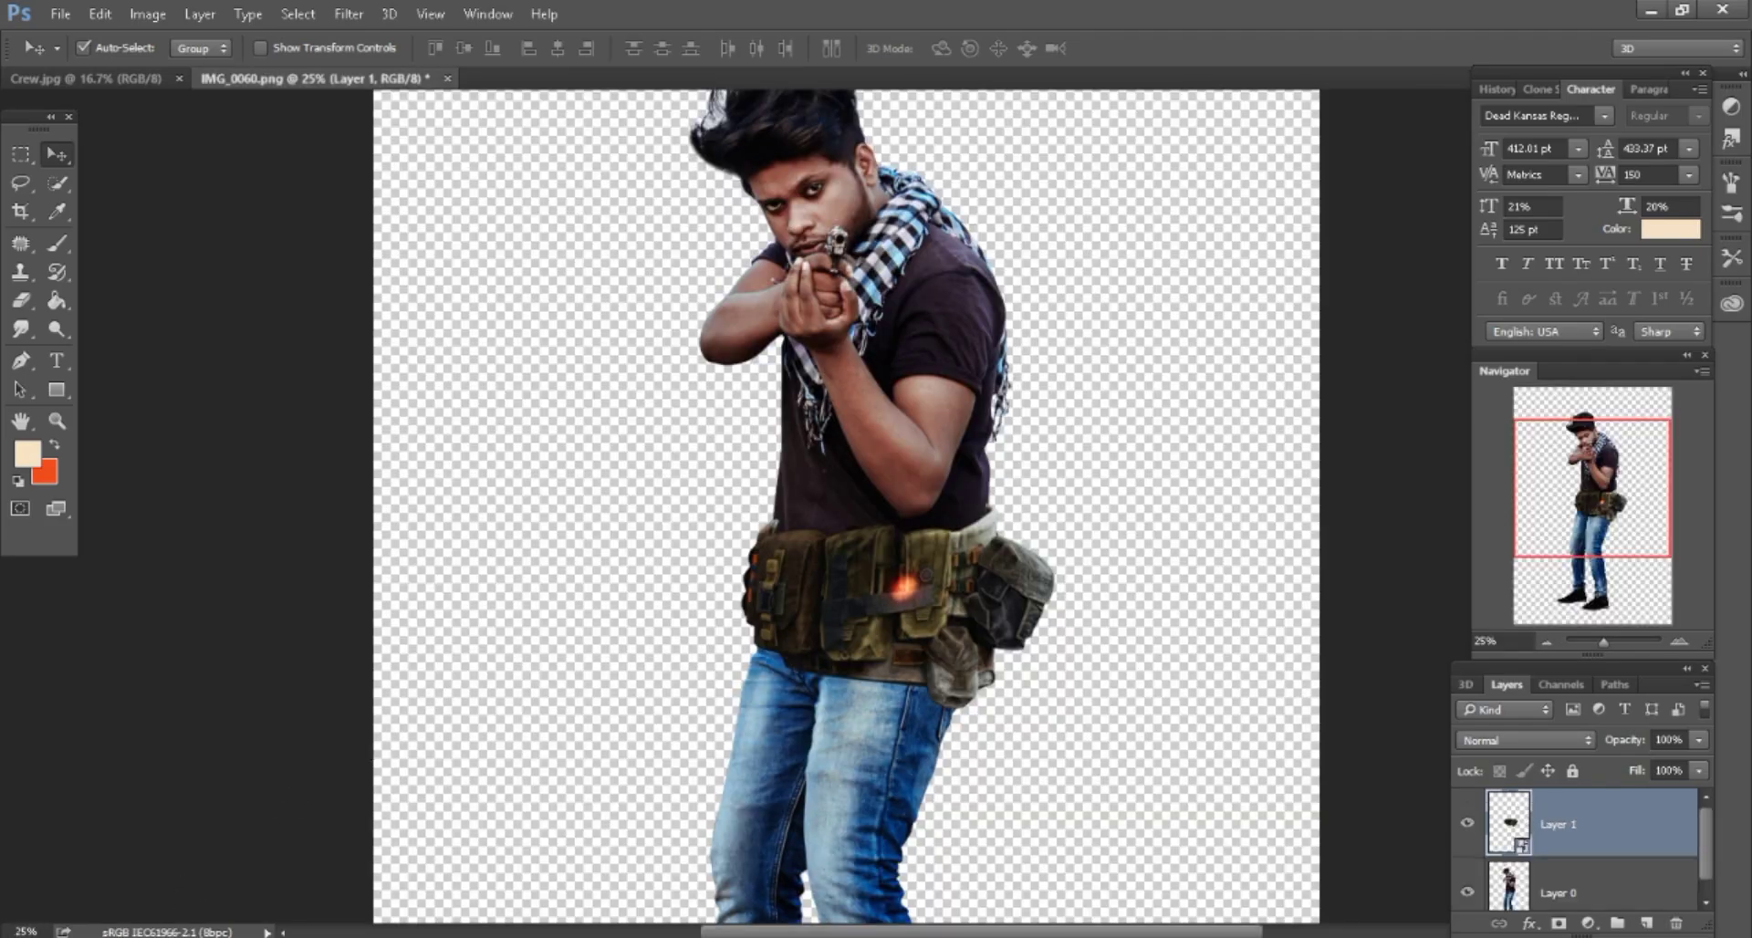
# Bring ddHero.png into Photoshop and copy the cloth strap onto the man image as a smart object.
pyautogui.hotkey('alt', 'Tab')
pyautogui.moveTo(862, 173)
pyautogui.mouseDown()
pyautogui.moveTo(566, 926)
pyautogui.moveTo(1049, 70)
pyautogui.mouseUp()
pyautogui.moveTo(867, 502)
pyautogui.mouseDown()
pyautogui.moveTo(391, 117)
pyautogui.moveTo(1015, 594)
pyautogui.mouseUp()
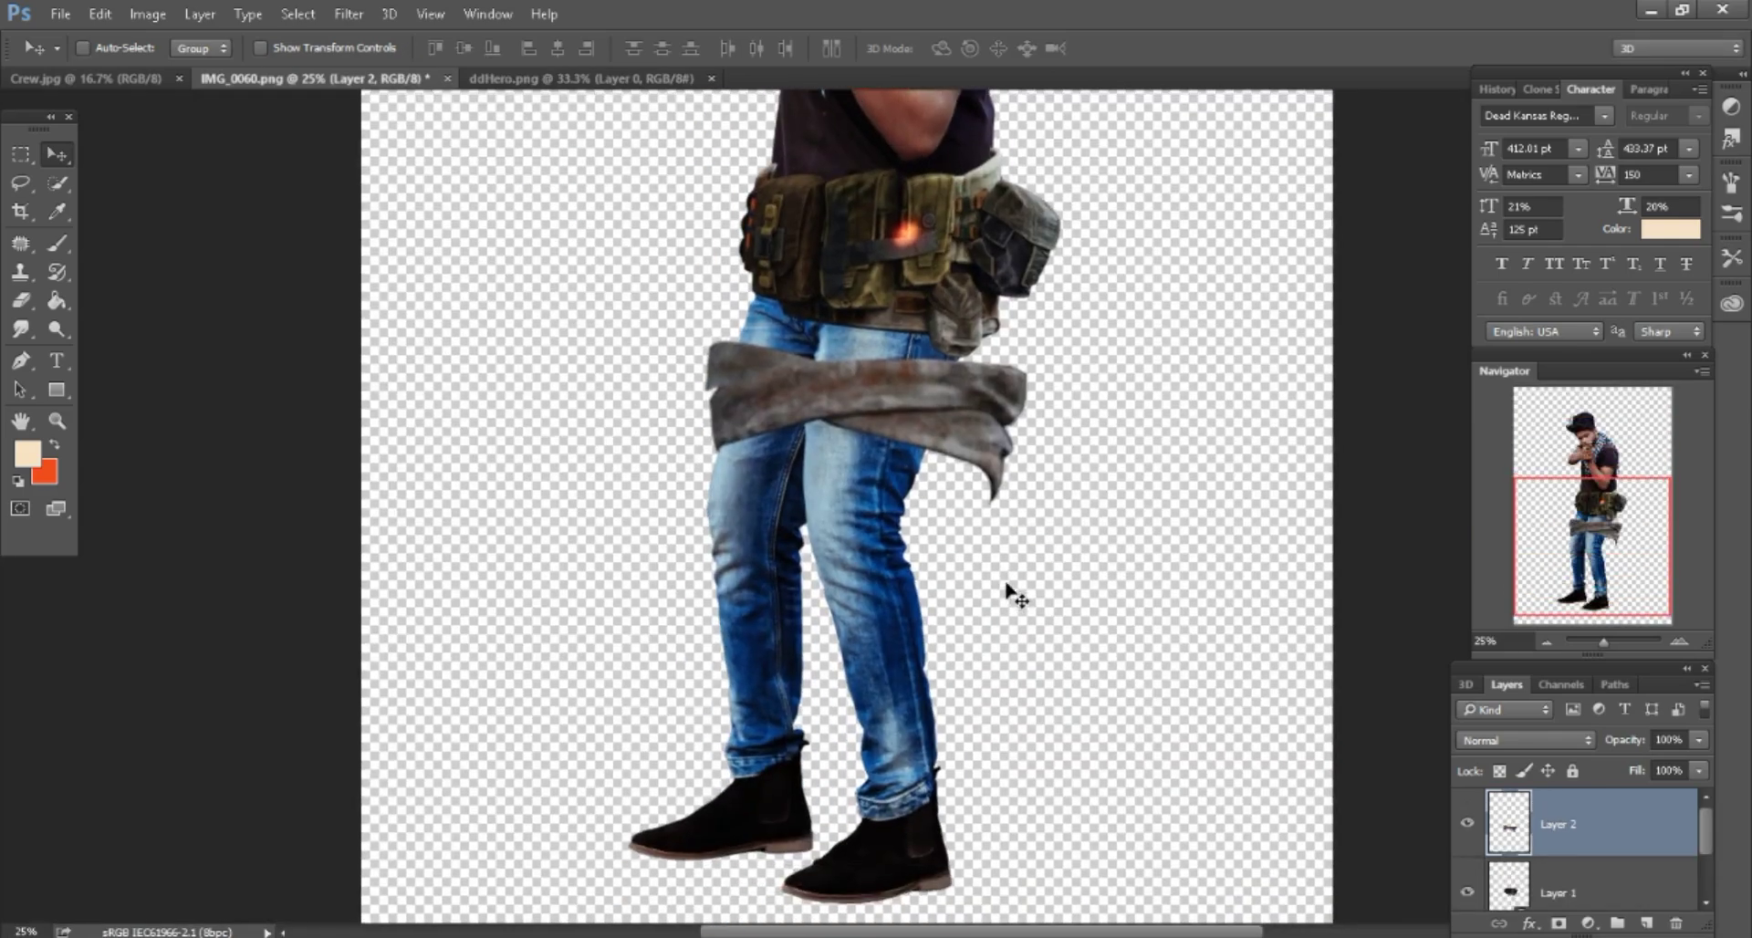
pyautogui.hotkey('ctrl', '+')
pyautogui.hotkey('ctrl', '+')
pyautogui.rightClick(1470, 614)
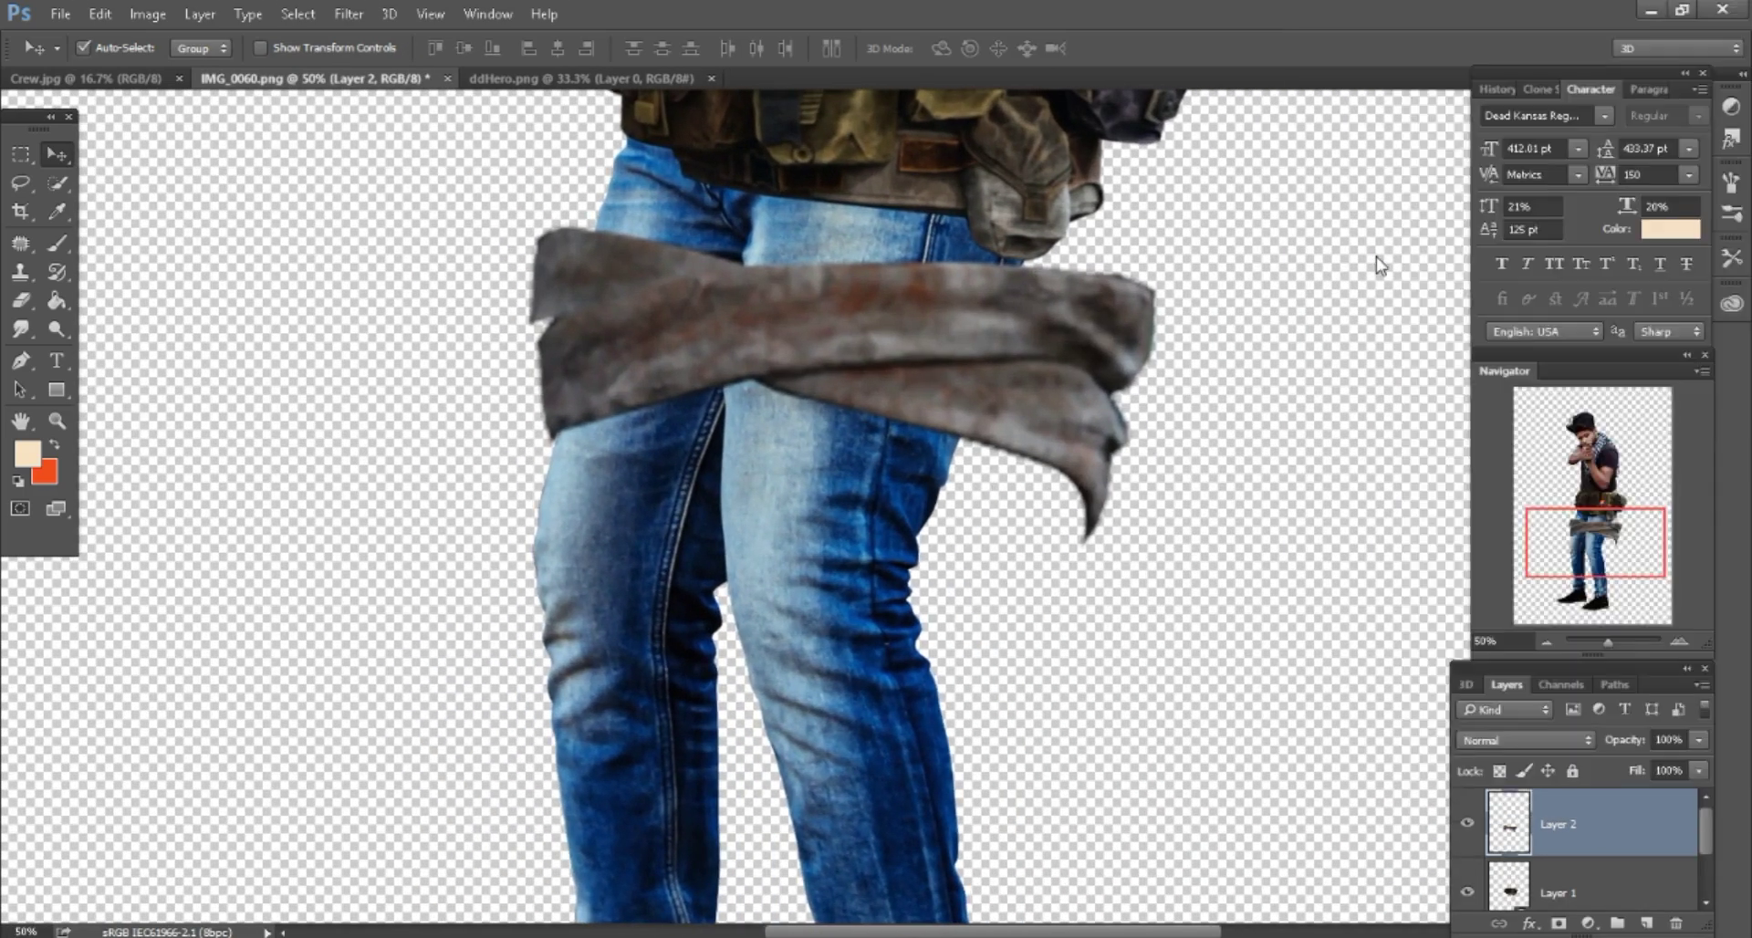
# Scale the strap to 46%, tilt it about 1.3 degrees and move it onto the thigh.
pyautogui.click(113, 18)
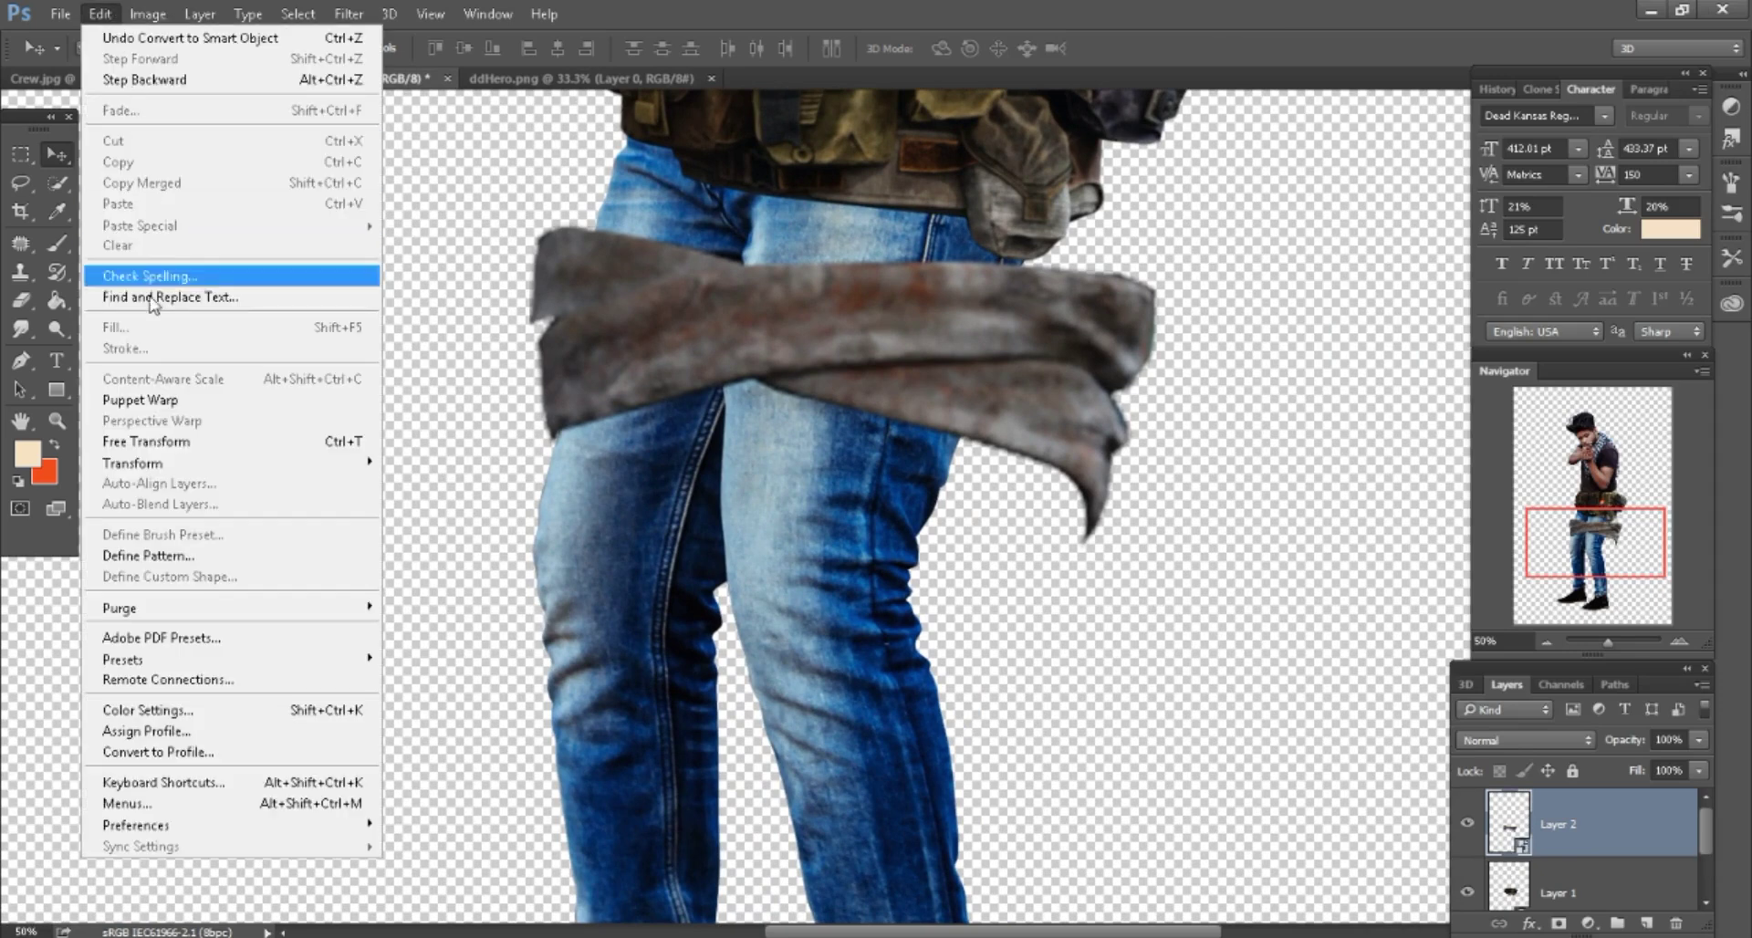
pyautogui.click(146, 440)
pyautogui.click(356, 49)
pyautogui.write('46')
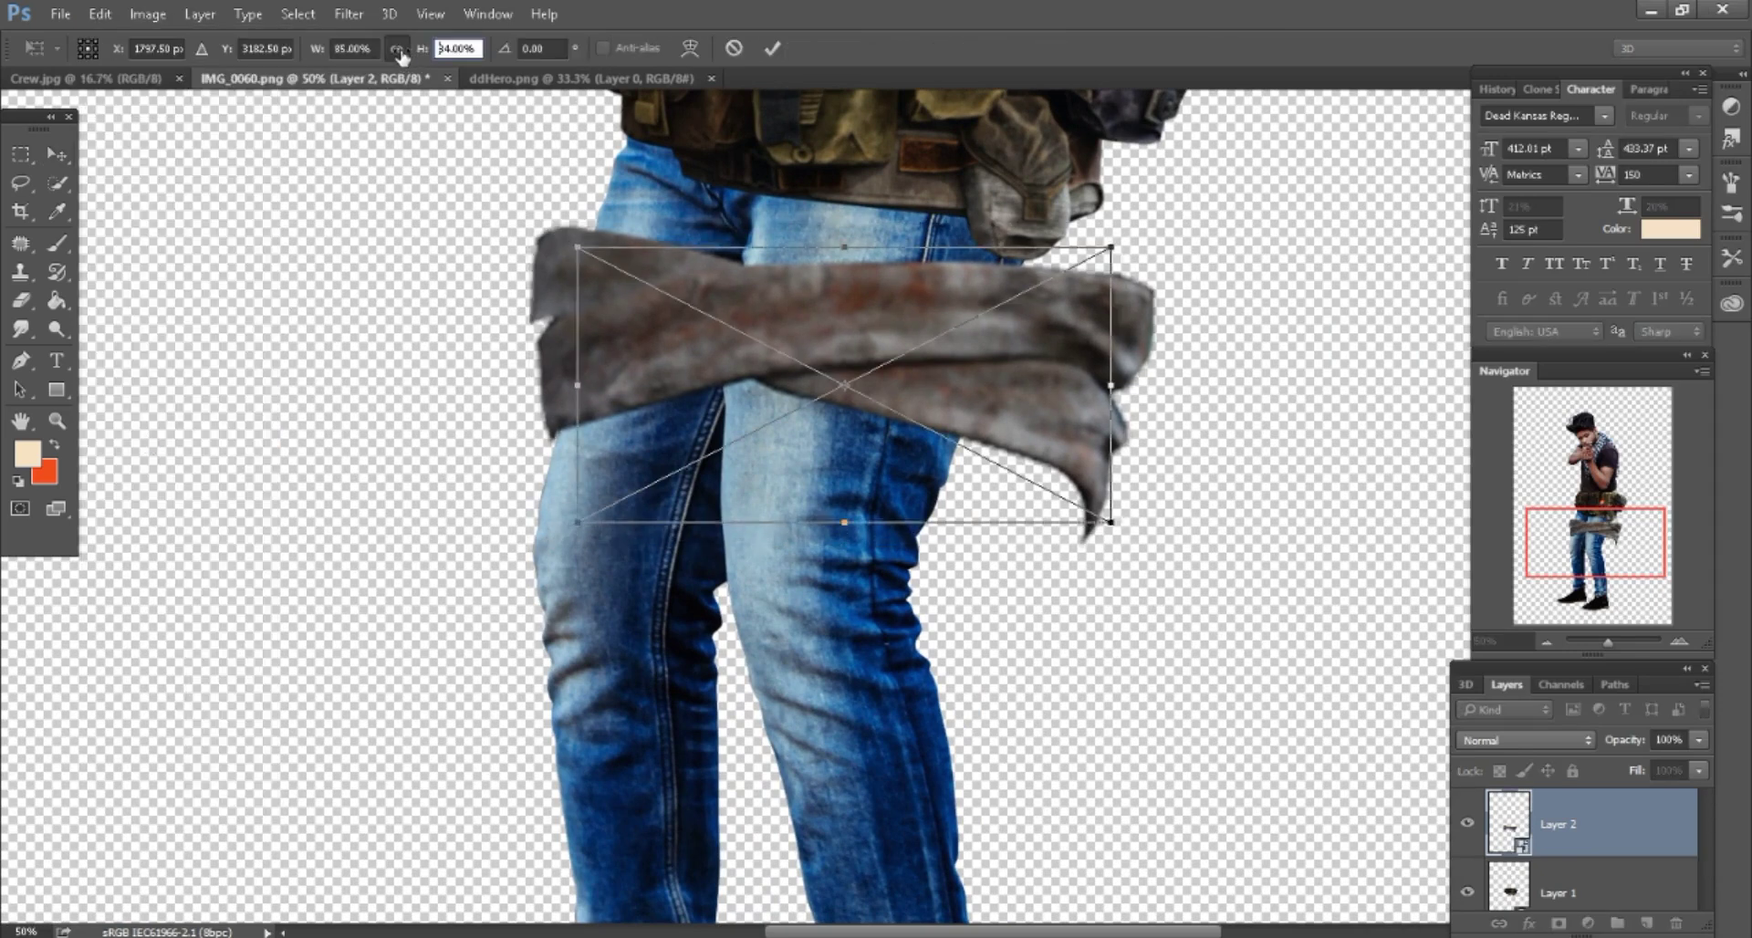
pyautogui.press('Tab')
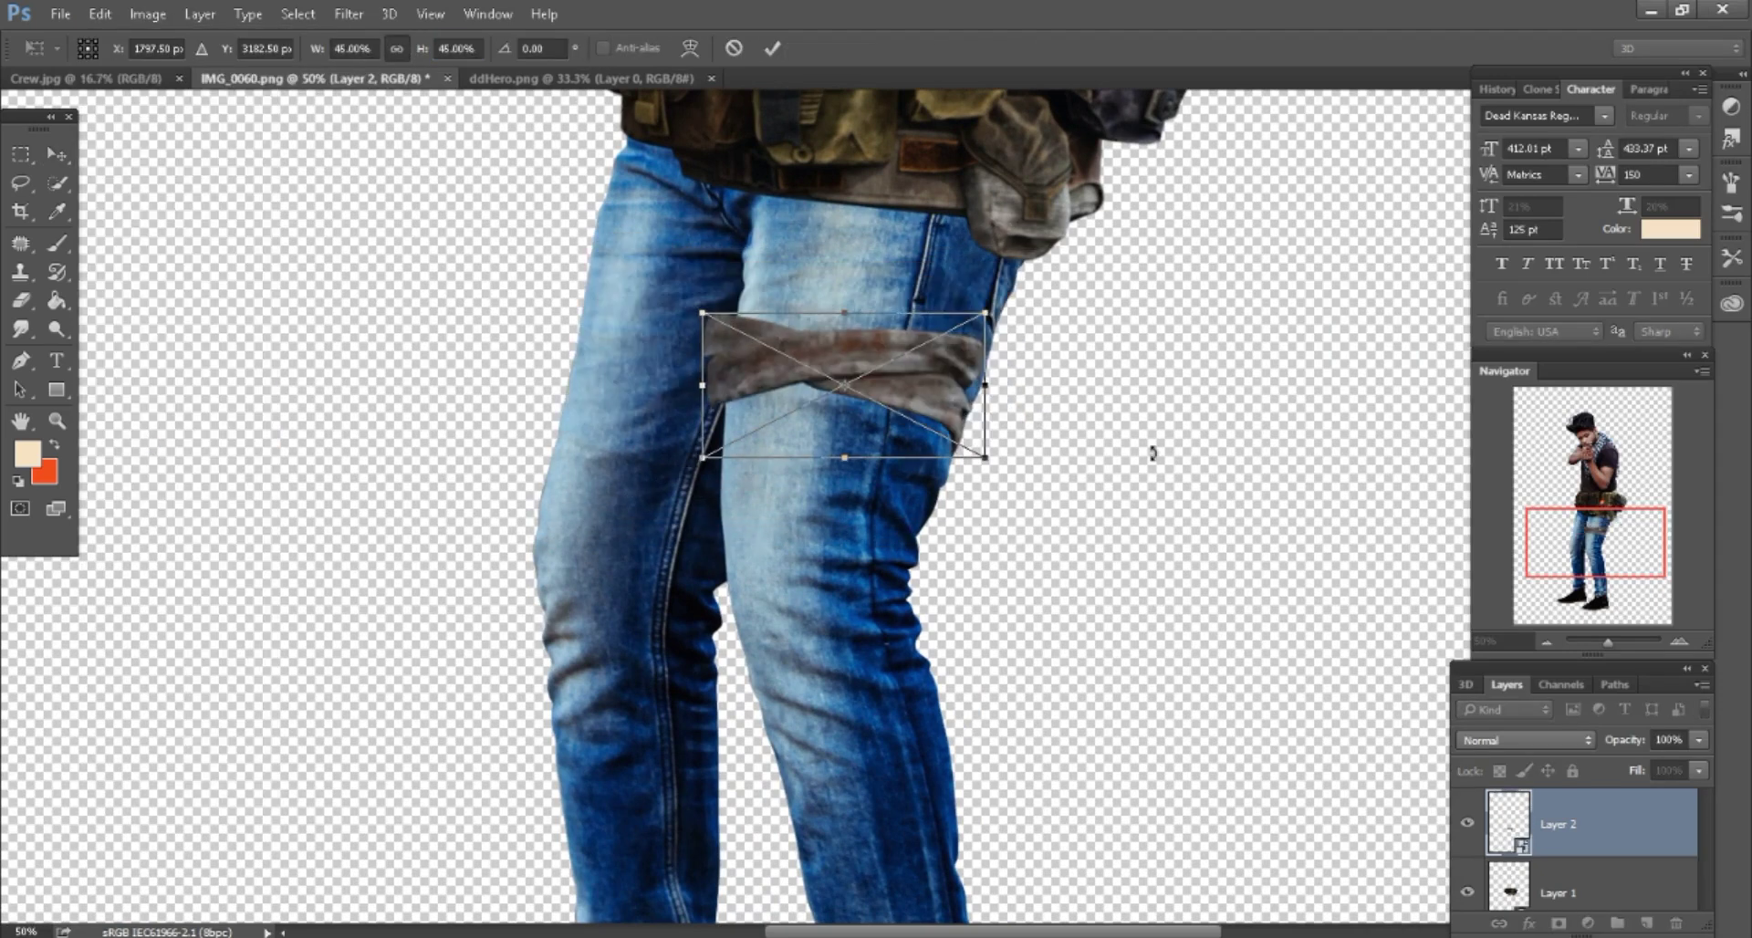
pyautogui.moveTo(1210, 497); pyautogui.dragTo(1210, 503)
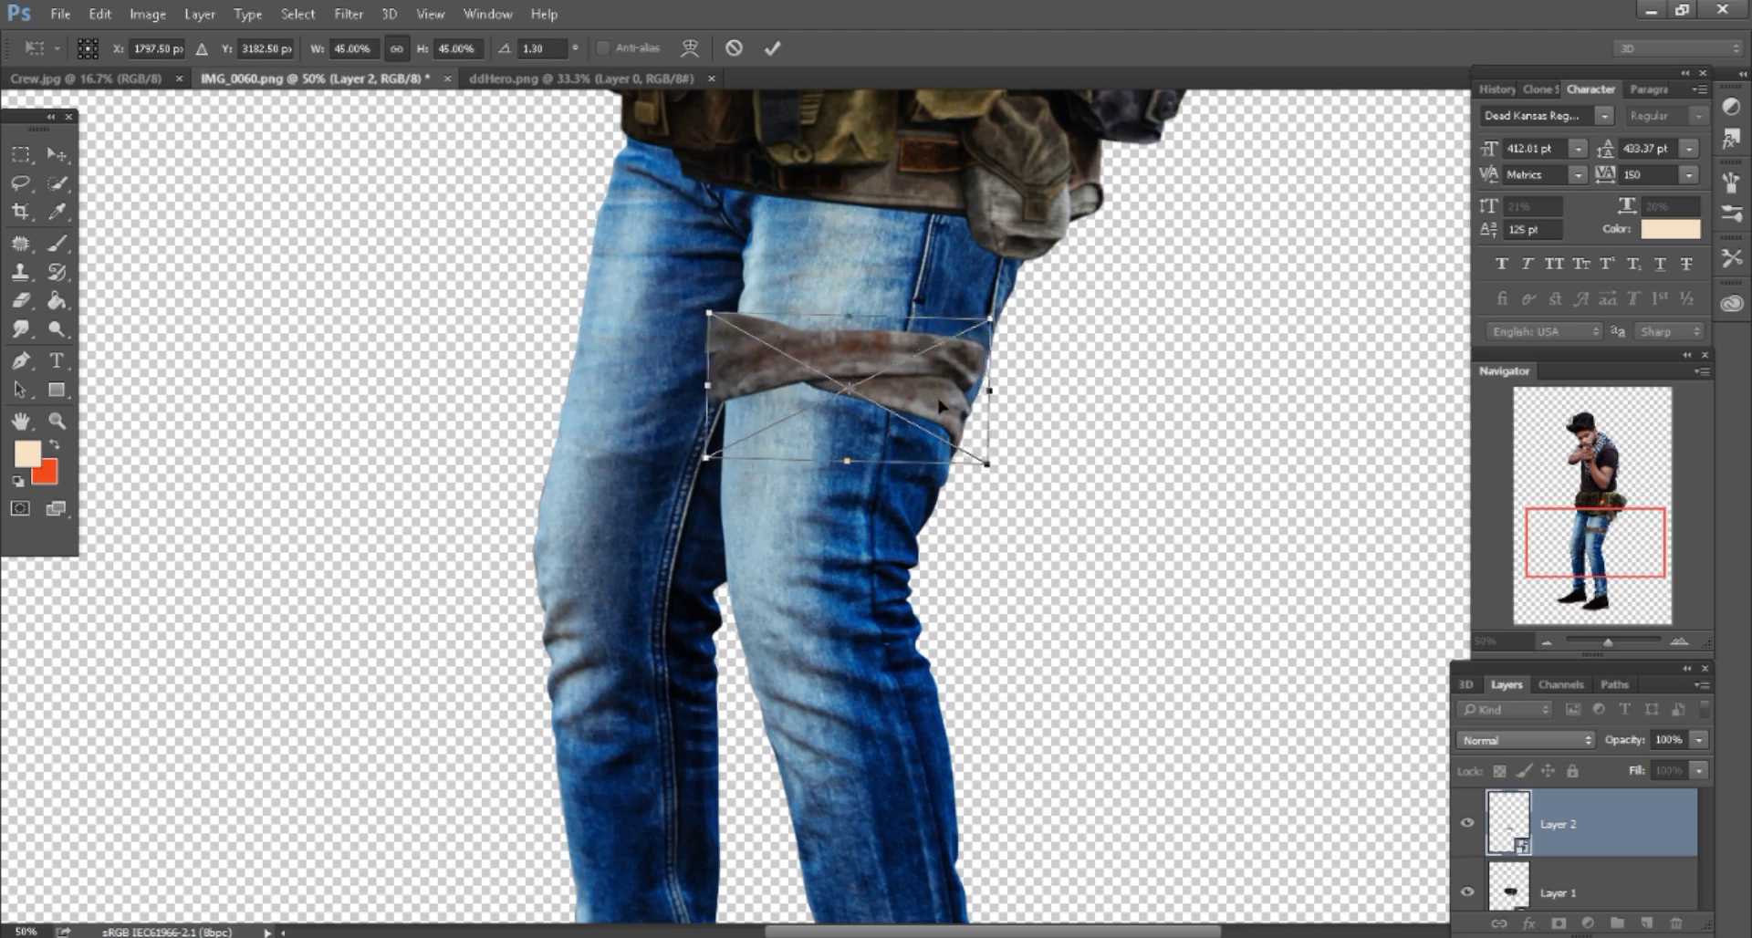
pyautogui.moveTo(939, 406); pyautogui.dragTo(938, 429)
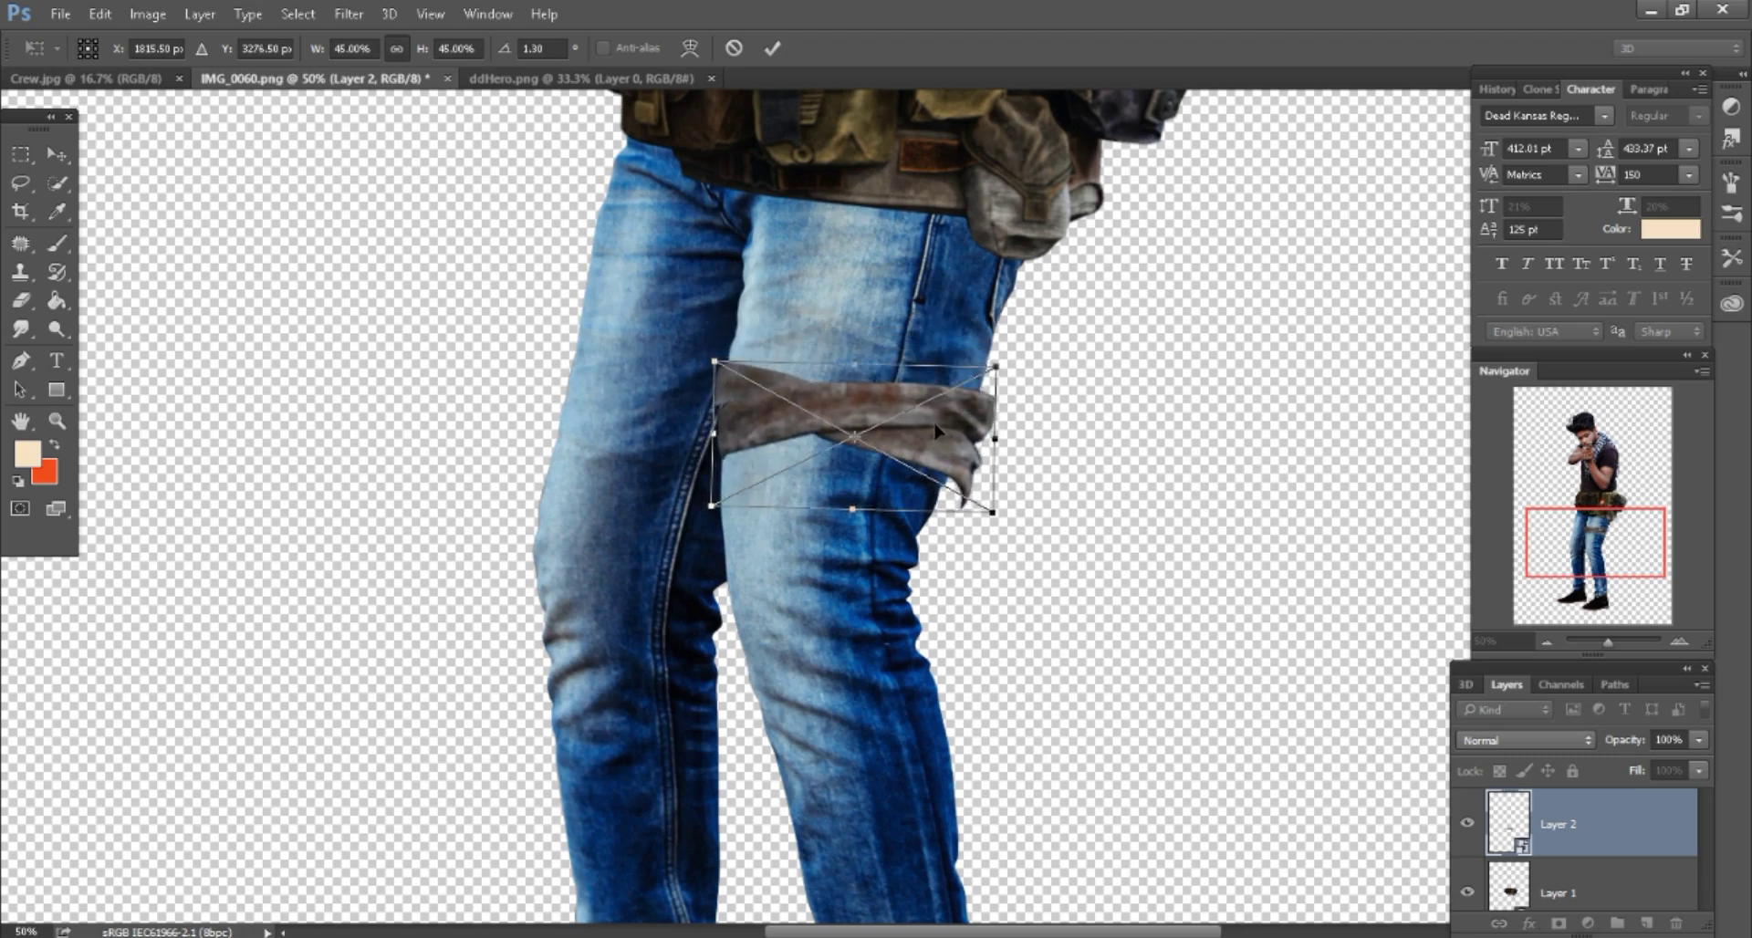
pyautogui.hotkey('ctrl', '+')
pyautogui.moveTo(1095, 435); pyautogui.dragTo(1088, 435)
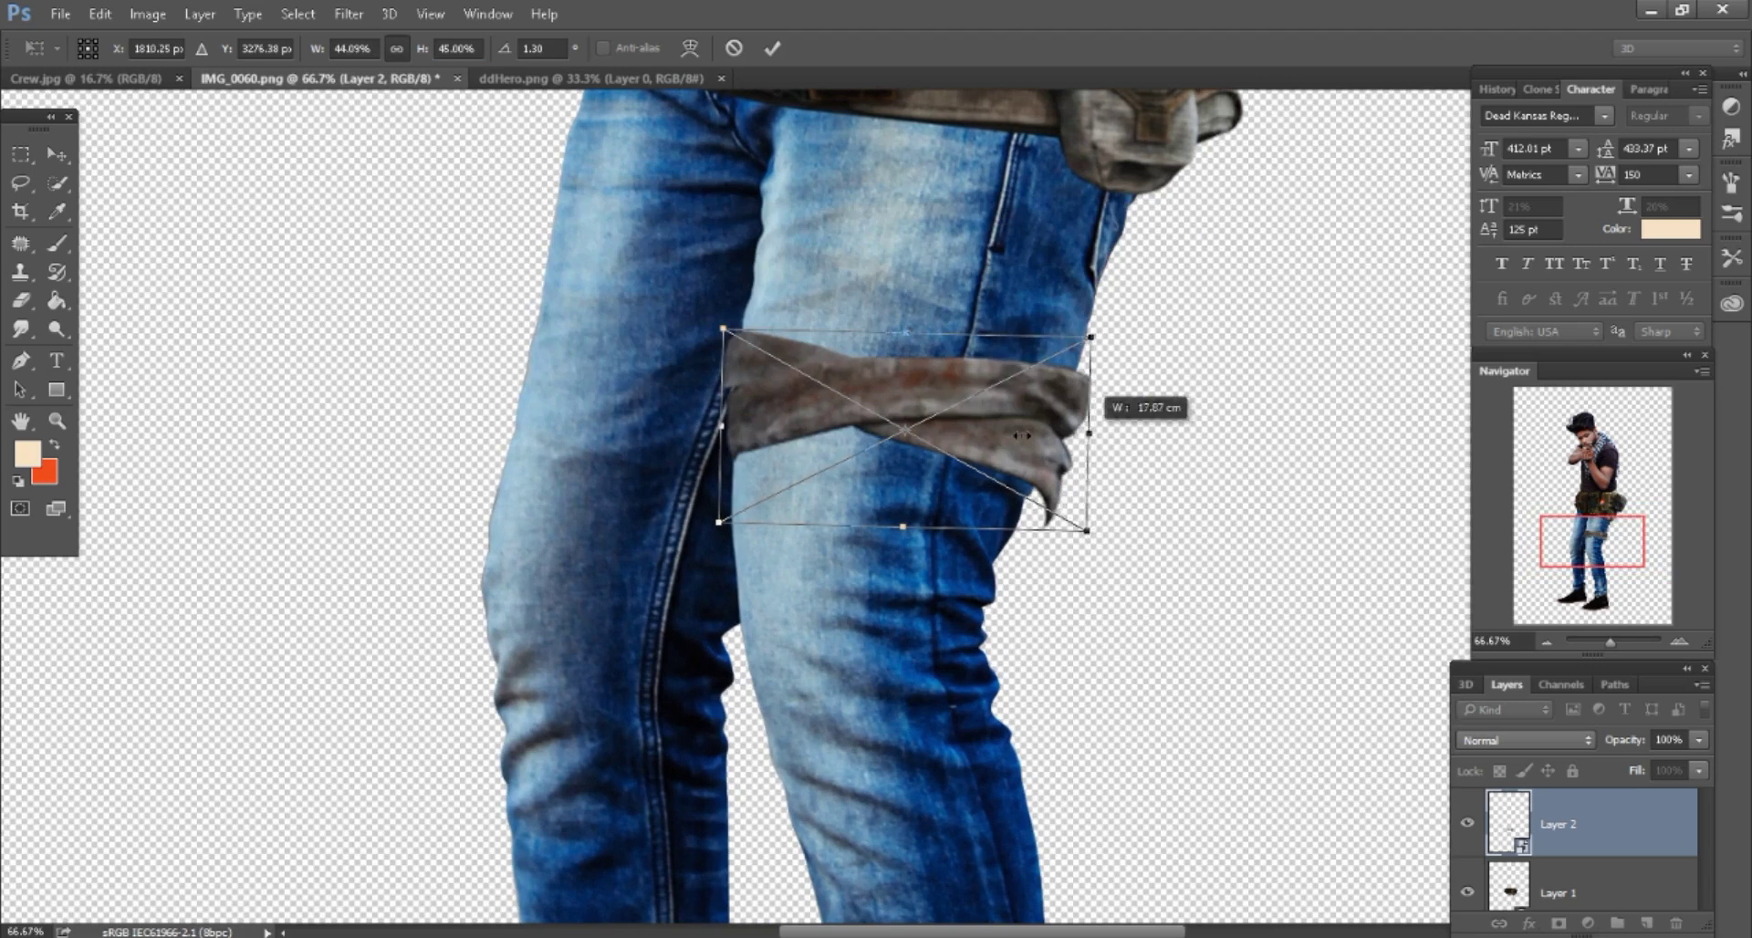
# Warp the strap's lower-right end around the thigh and commit.
pyautogui.rightClick(1000, 439)
pyautogui.click(1056, 630)
pyautogui.moveTo(1067, 527); pyautogui.dragTo(1037, 502)
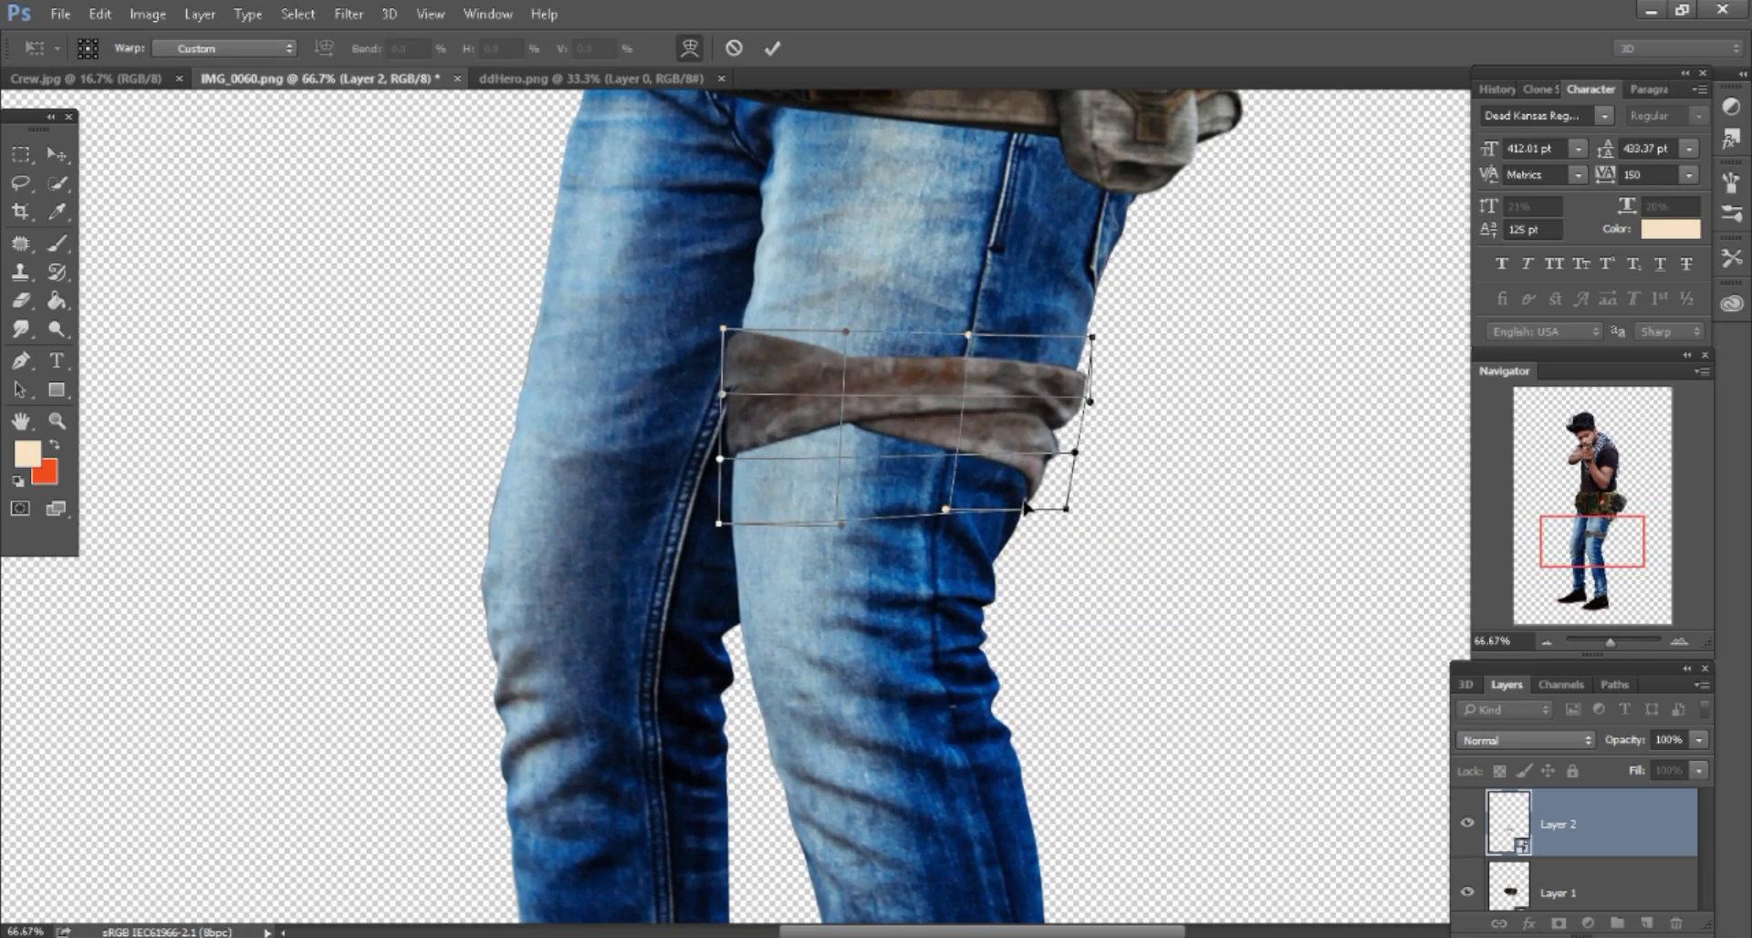
pyautogui.click(774, 47)
pyautogui.hotkey('ctrl', '-')
pyautogui.hotkey('ctrl', '-')
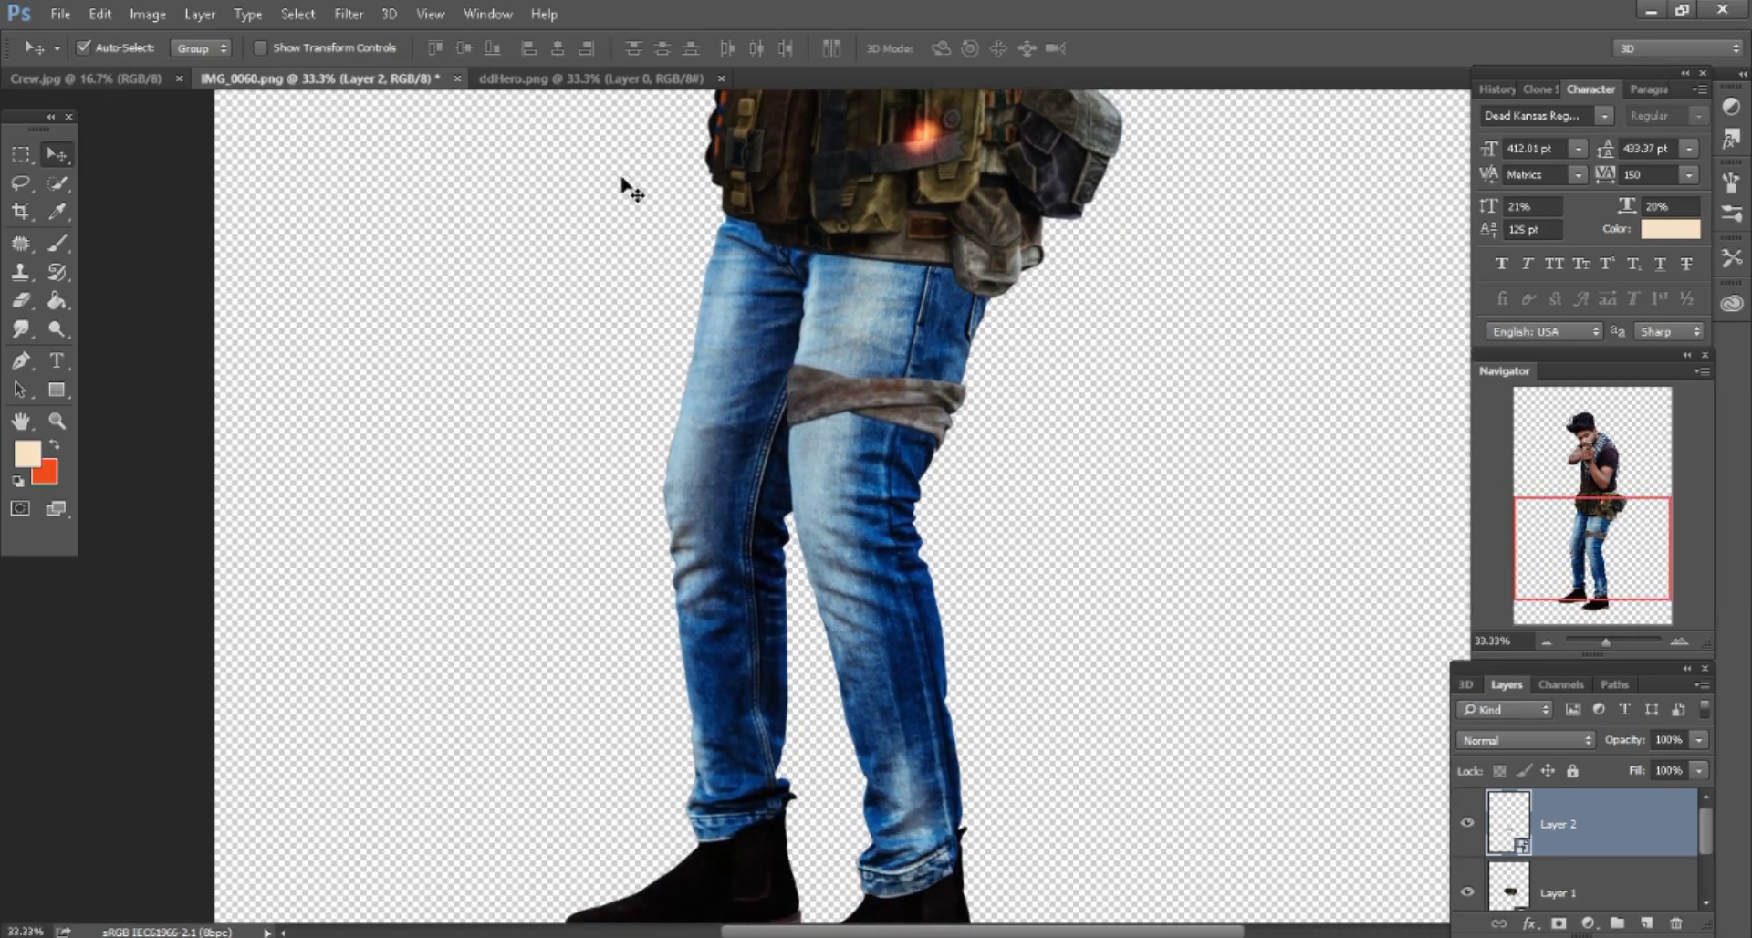
# Close the strap source and place hhh-Gameplay-Footage-01-Header.png into the document.
pyautogui.click(613, 80)
pyautogui.click(721, 78)
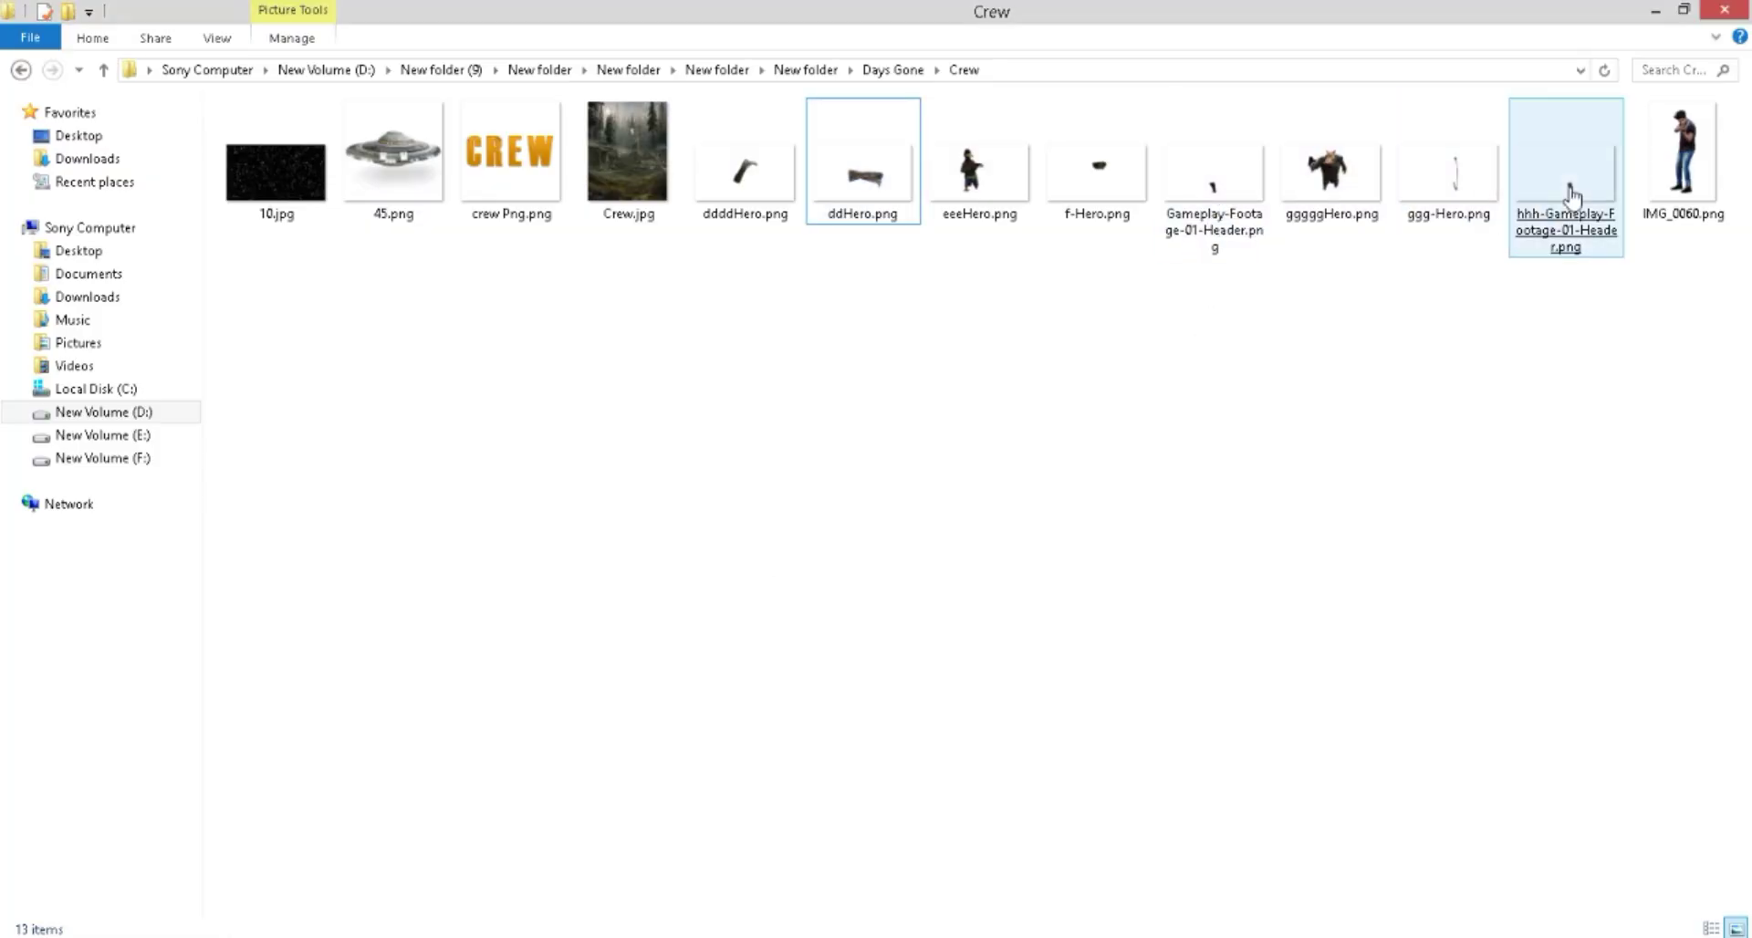
pyautogui.moveTo(1566, 178)
pyautogui.mouseDown()
pyautogui.moveTo(763, 858)
pyautogui.moveTo(1047, 467)
pyautogui.moveTo(1038, 493)
pyautogui.mouseUp()
pyautogui.scroll(-3, 1047, 467)
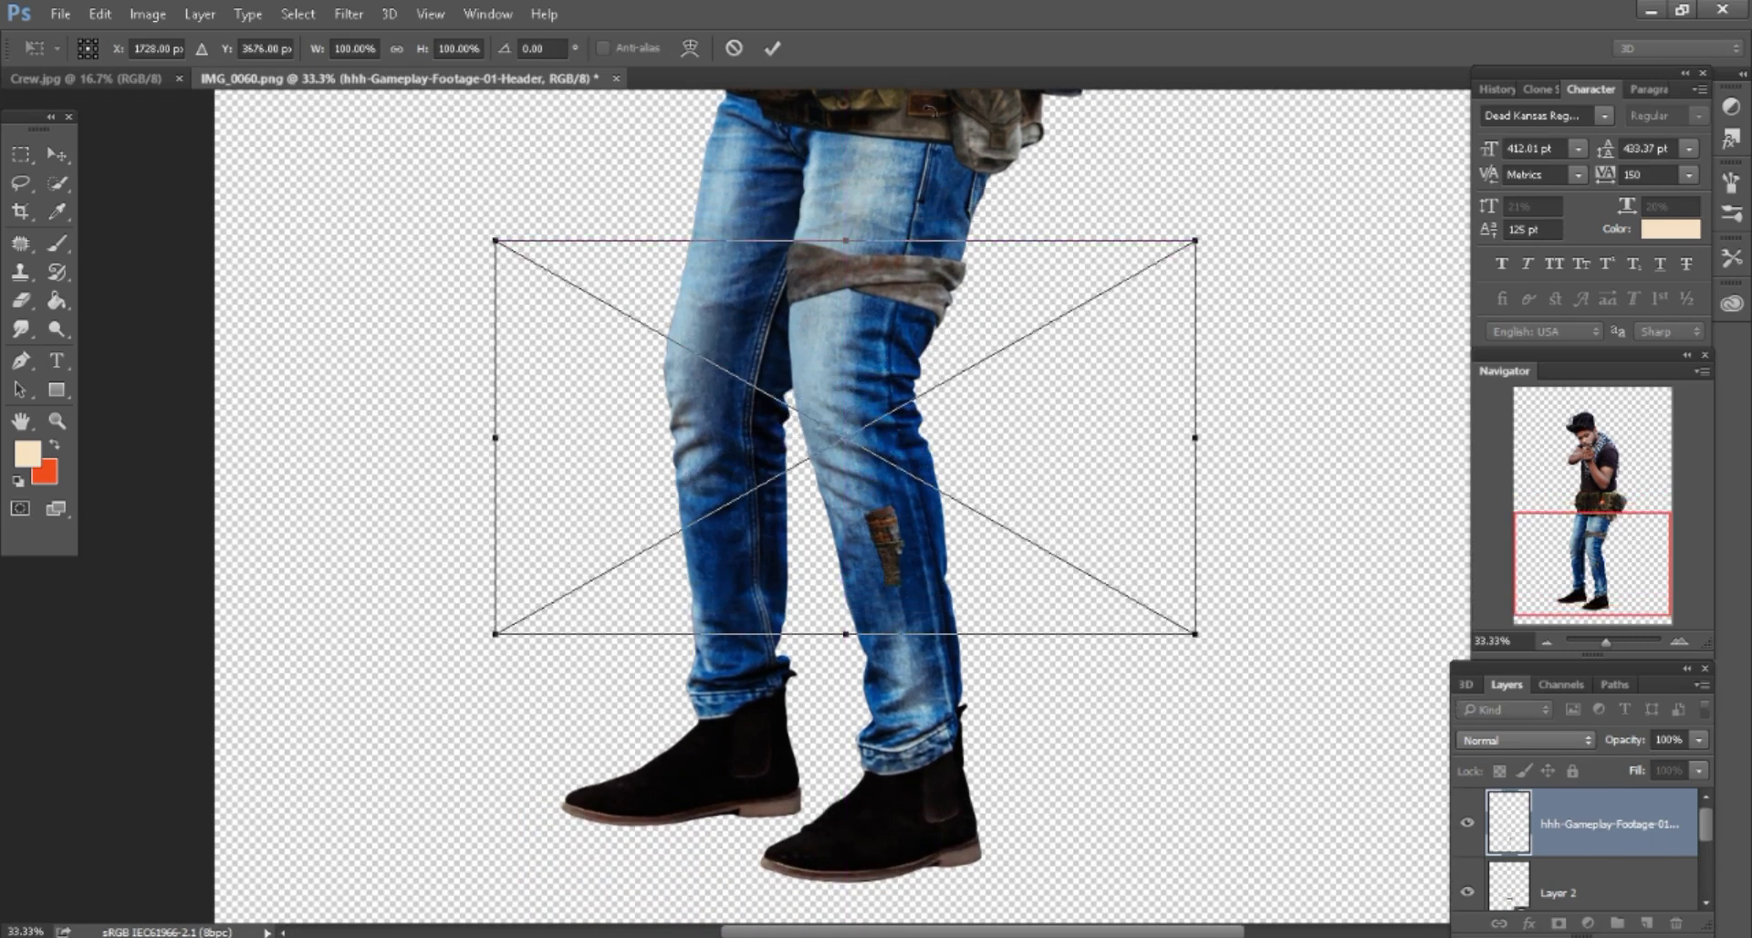
# Commit the placed leg guard, raise it, and stretch it taller up the shin.
pyautogui.click(771, 52)
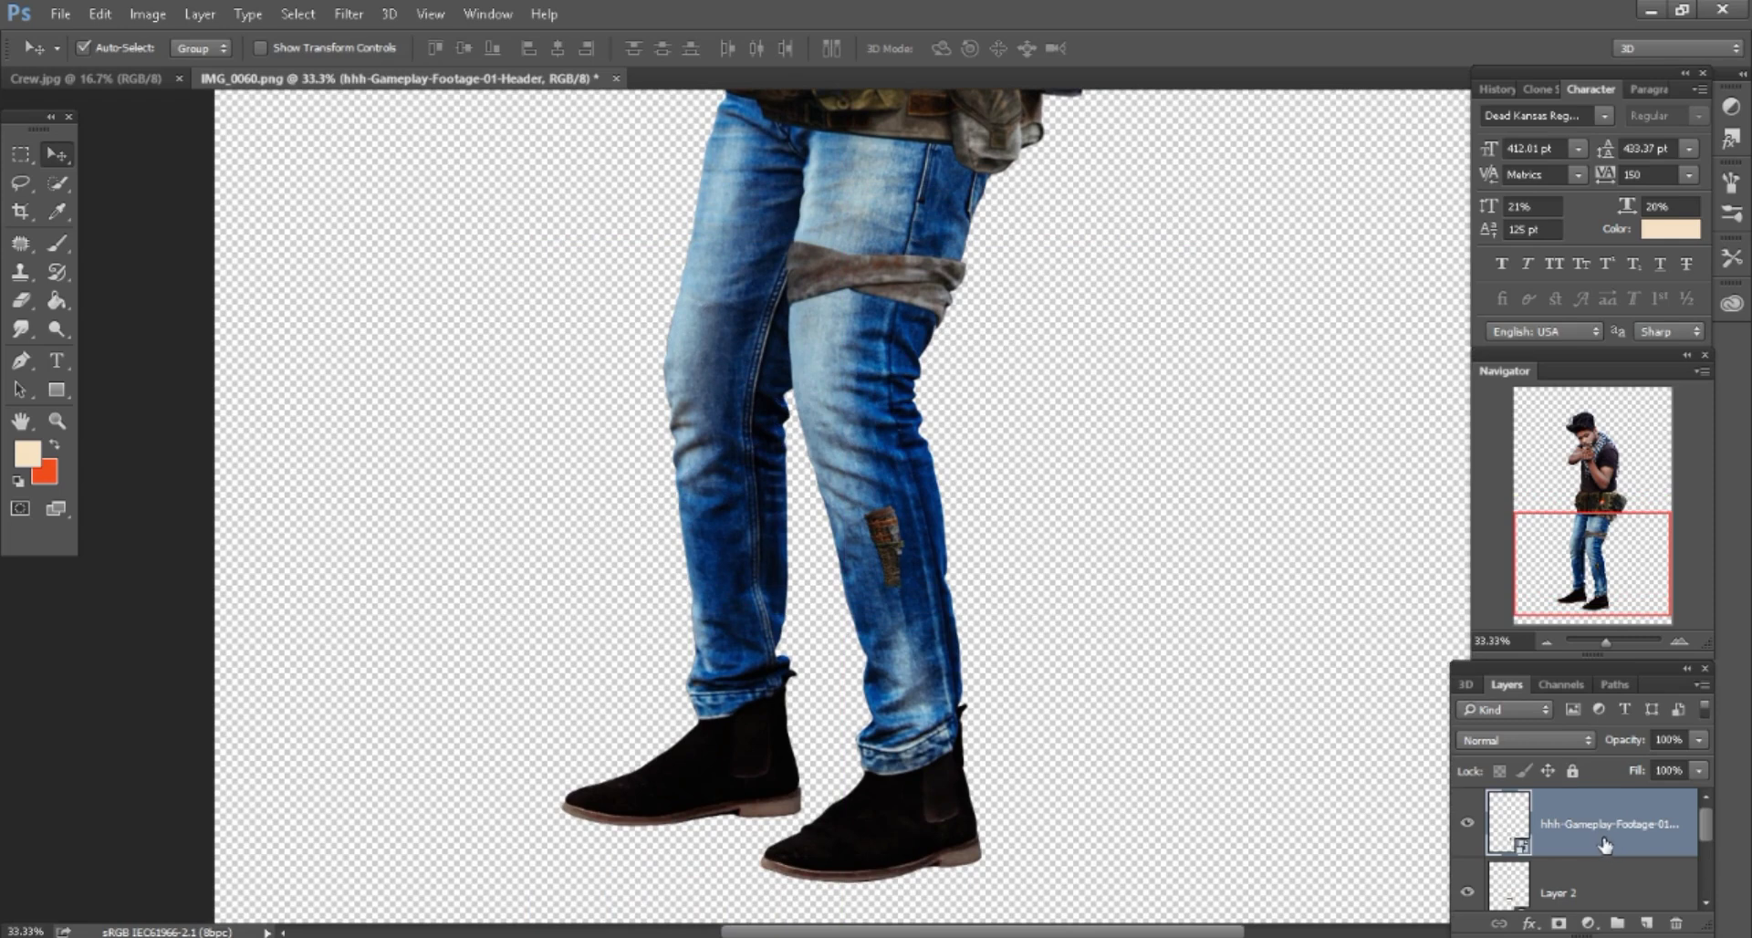
pyautogui.moveTo(899, 644); pyautogui.dragTo(892, 573)
pyautogui.click(100, 13)
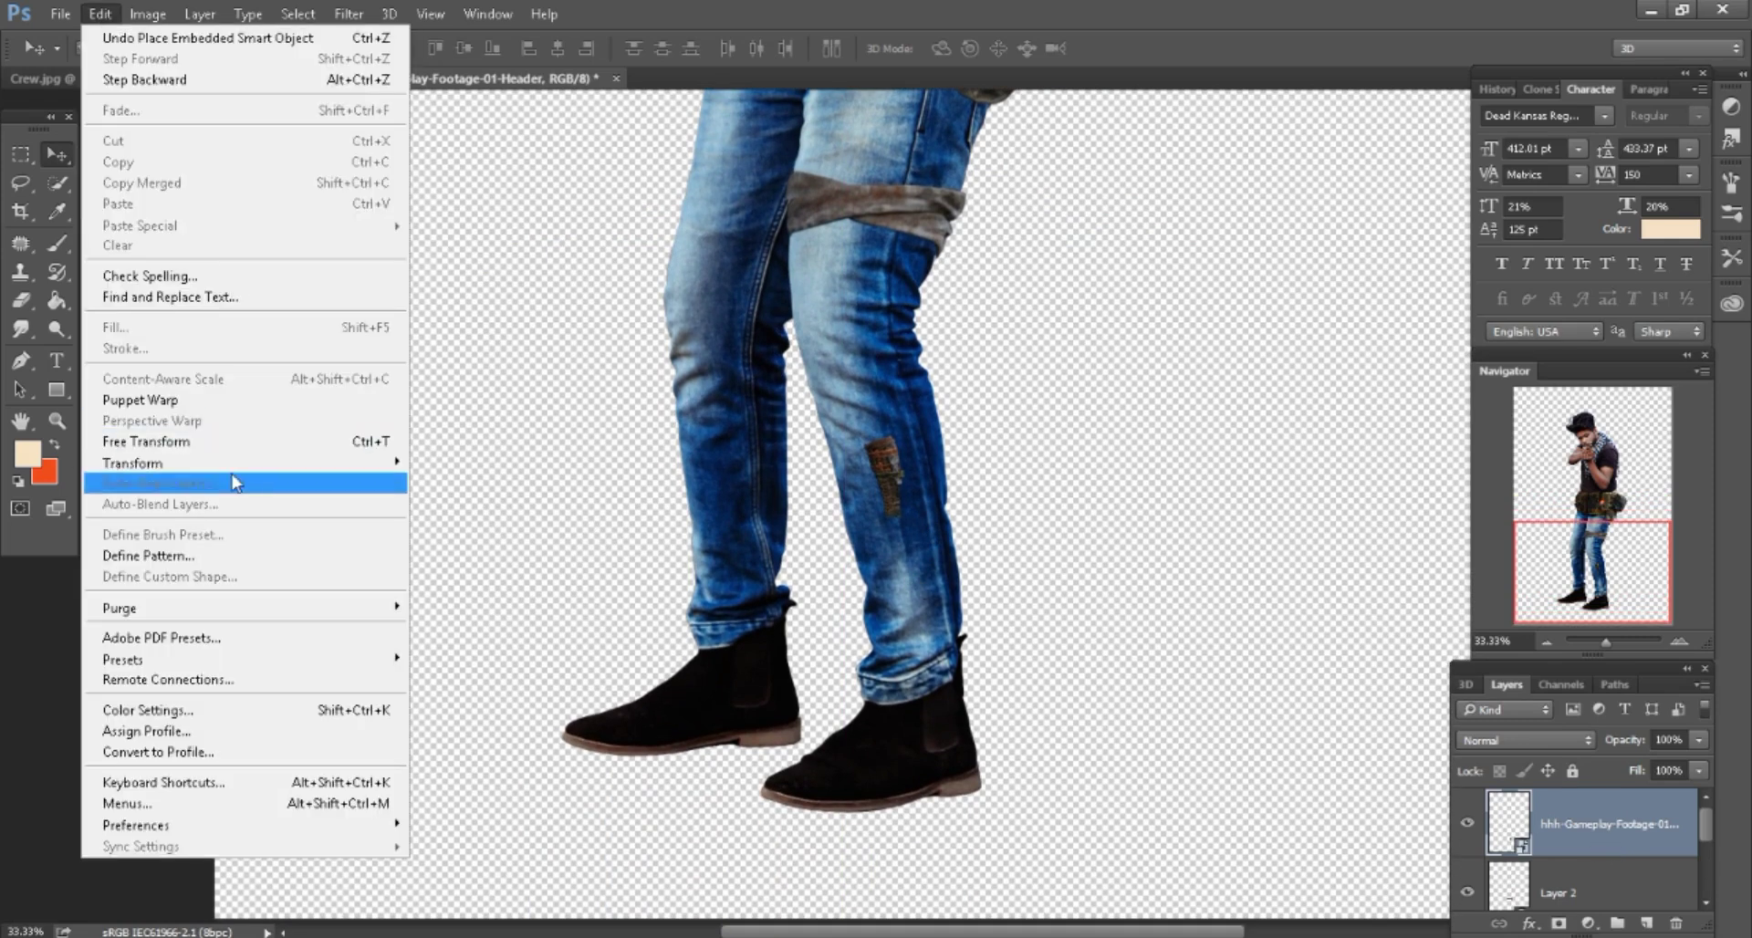
pyautogui.click(169, 441)
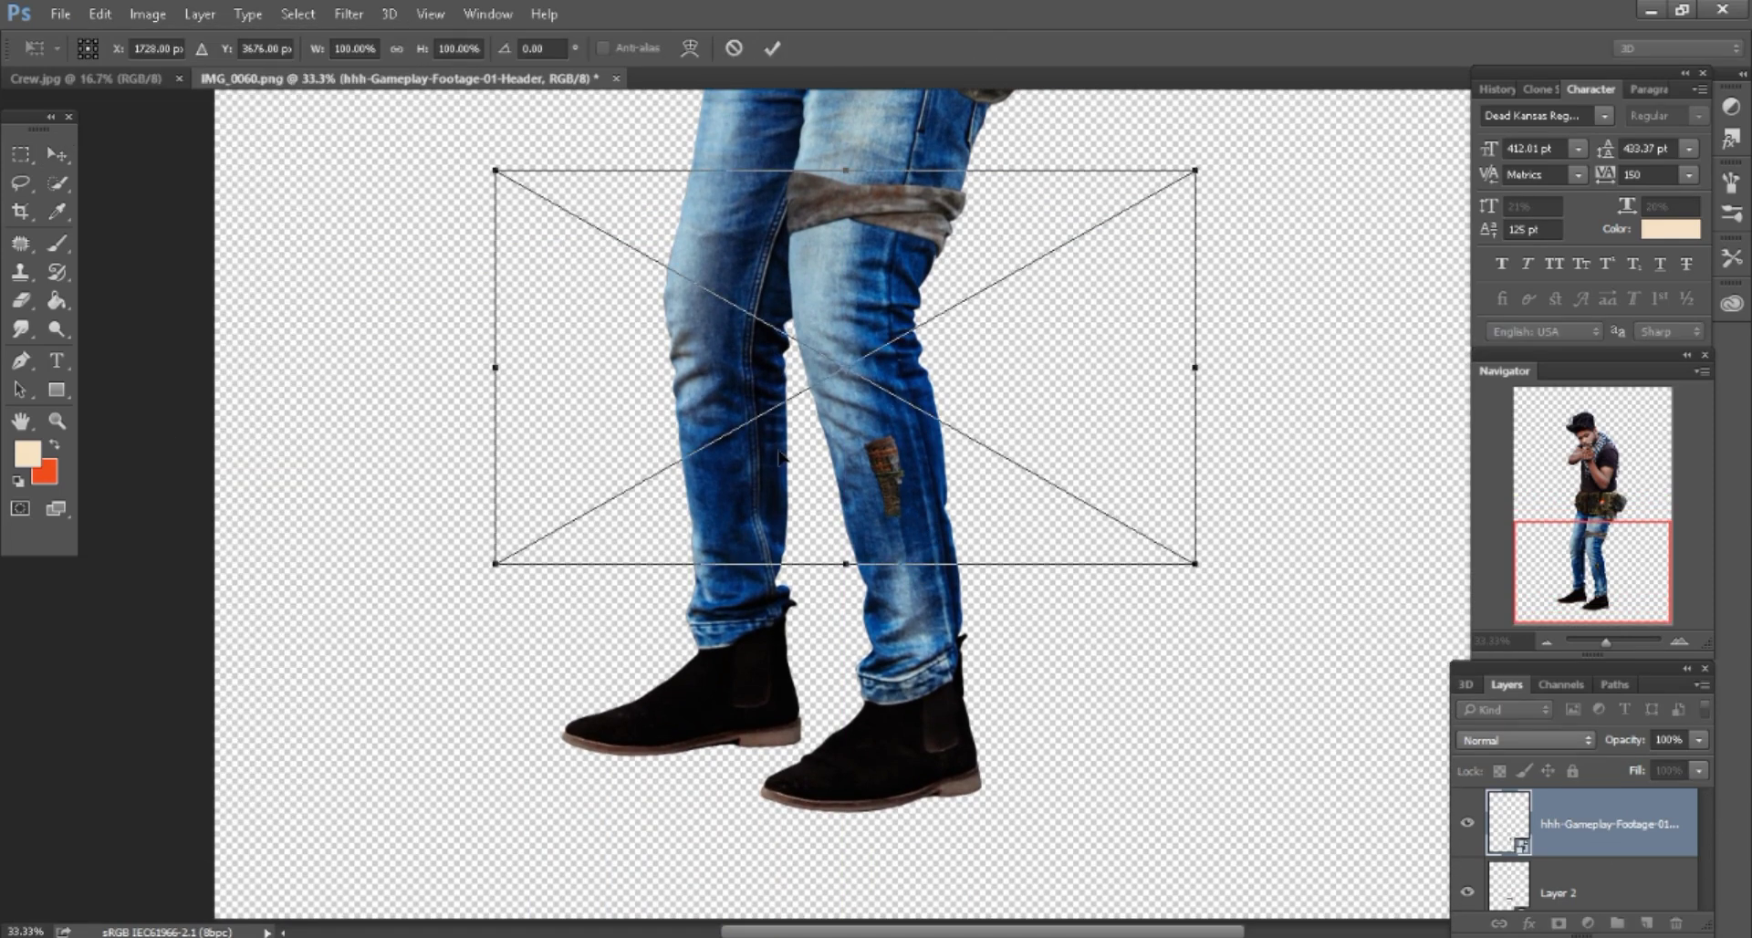
pyautogui.moveTo(420, 50); pyautogui.dragTo(651, 36)
pyautogui.moveTo(1011, 546); pyautogui.dragTo(933, 354)
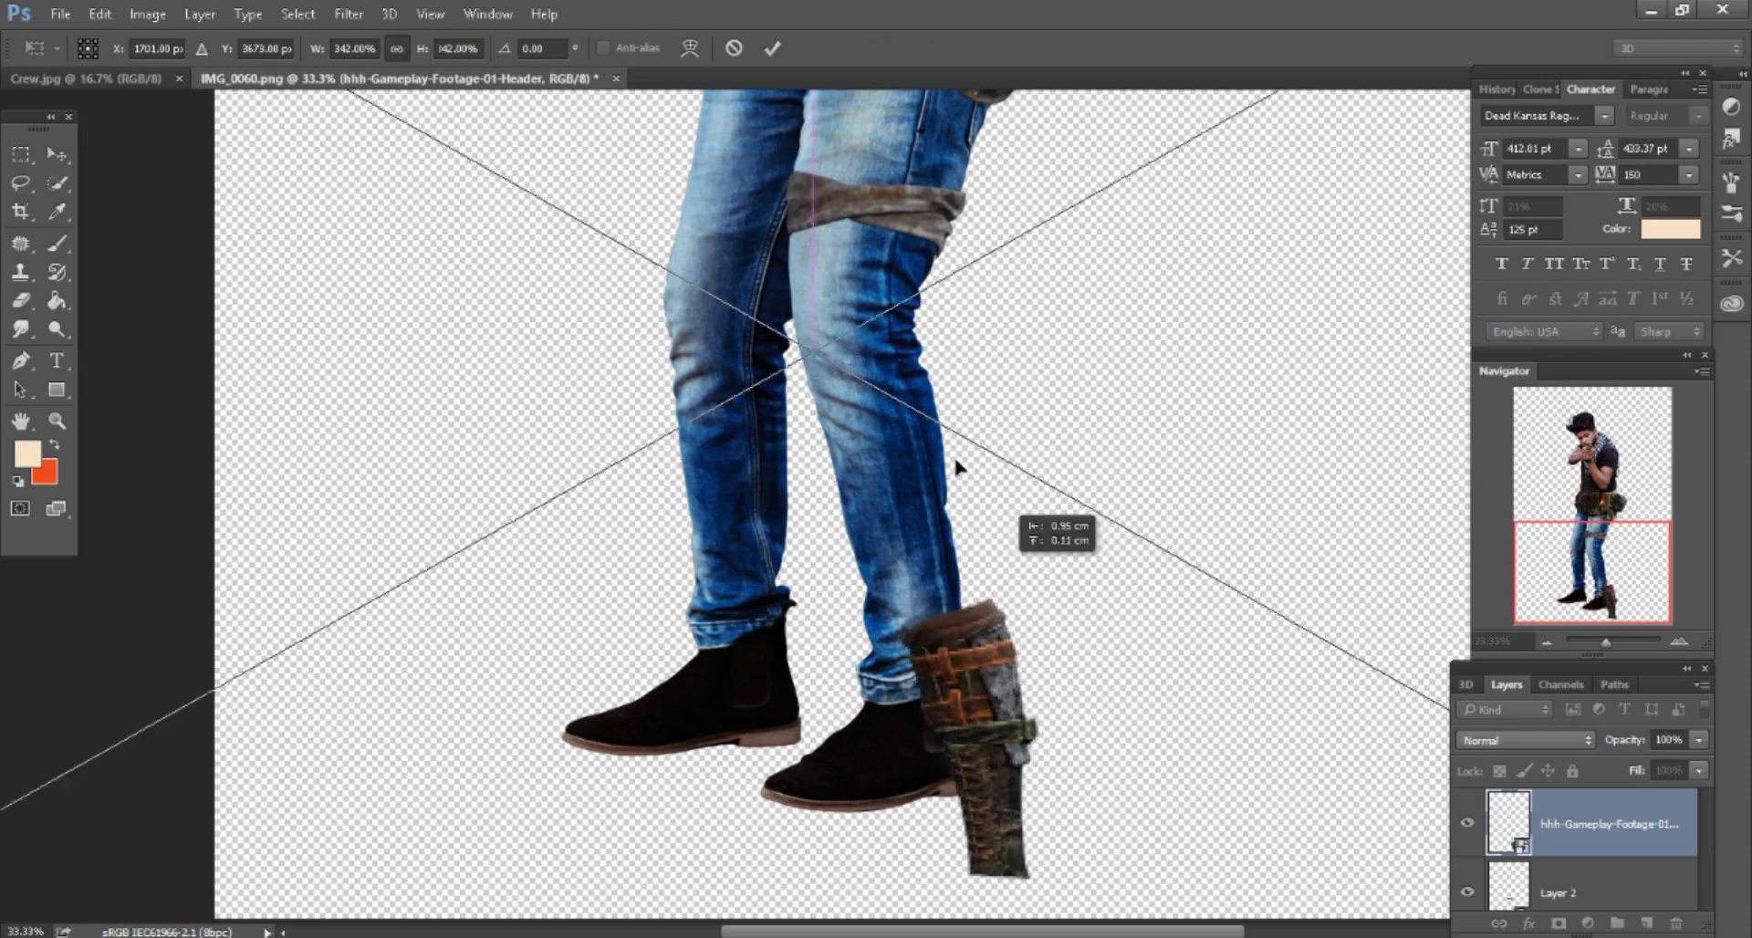
# Enlarge the leg guard to 383% toward the lower right and apply the transform.
pyautogui.hotkey('ctrl', '-')
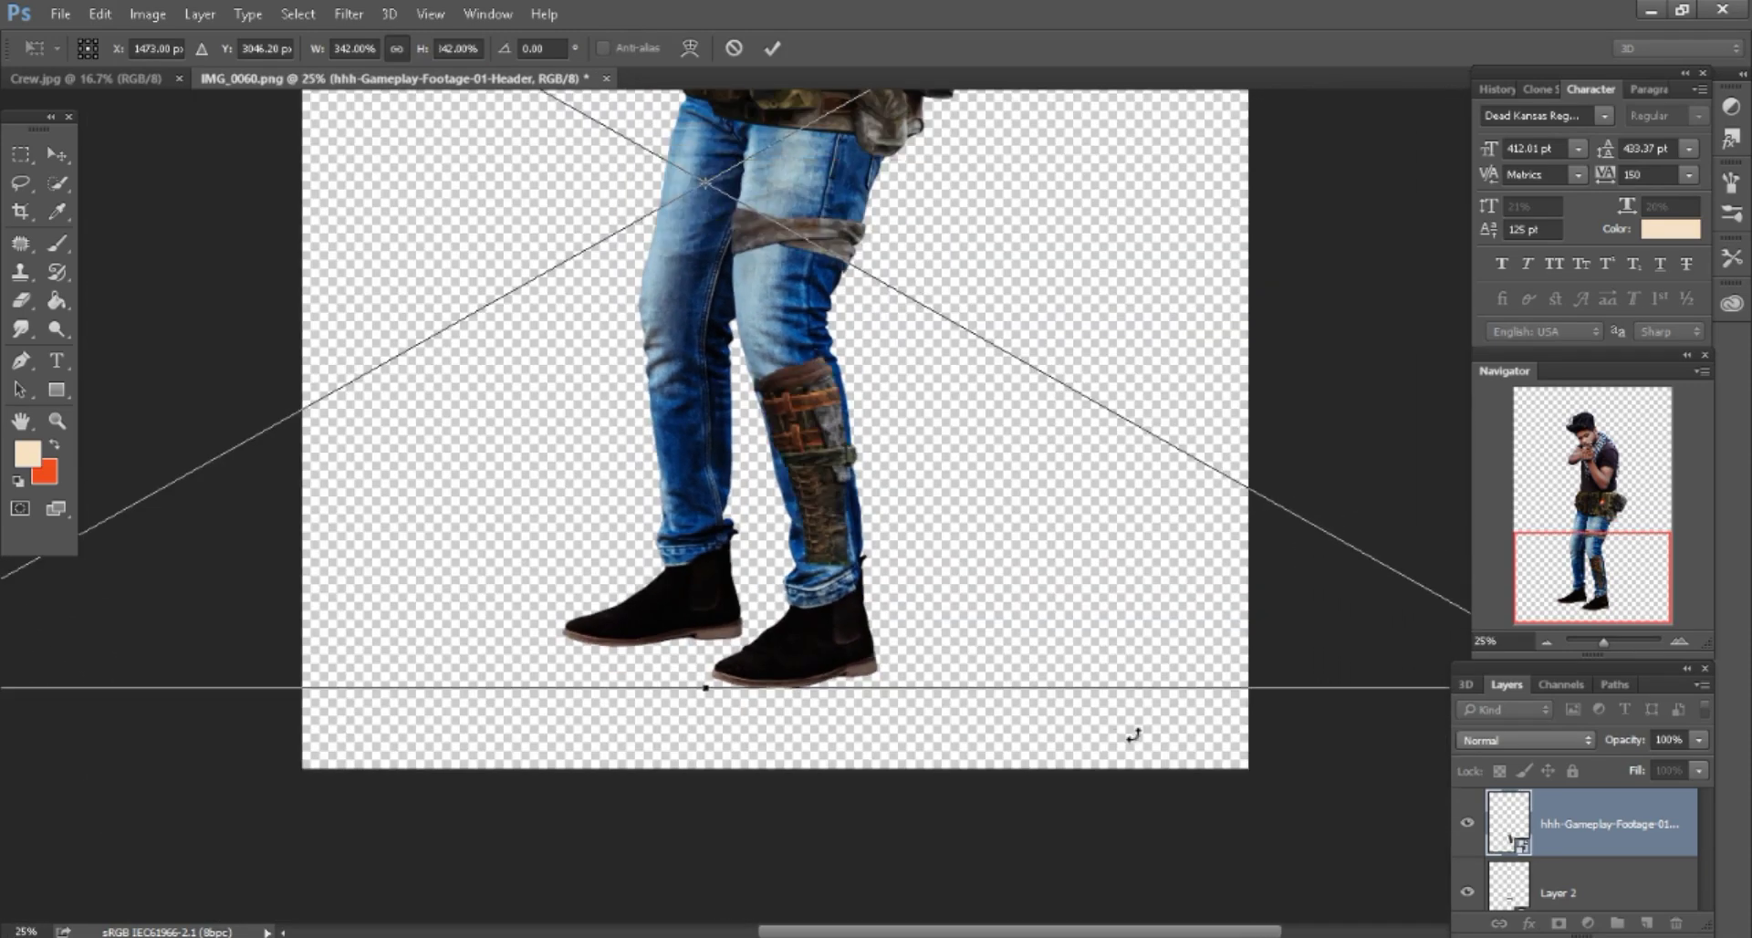
pyautogui.hotkey('ctrl', '-')
pyautogui.moveTo(1379, 657)
pyautogui.mouseDown()
pyautogui.moveTo(1219, 709)
pyautogui.moveTo(1086, 581)
pyautogui.moveTo(1069, 586)
pyautogui.mouseUp()
pyautogui.hotkey('ctrl', '+')
pyautogui.hscroll(1, 918, 532)
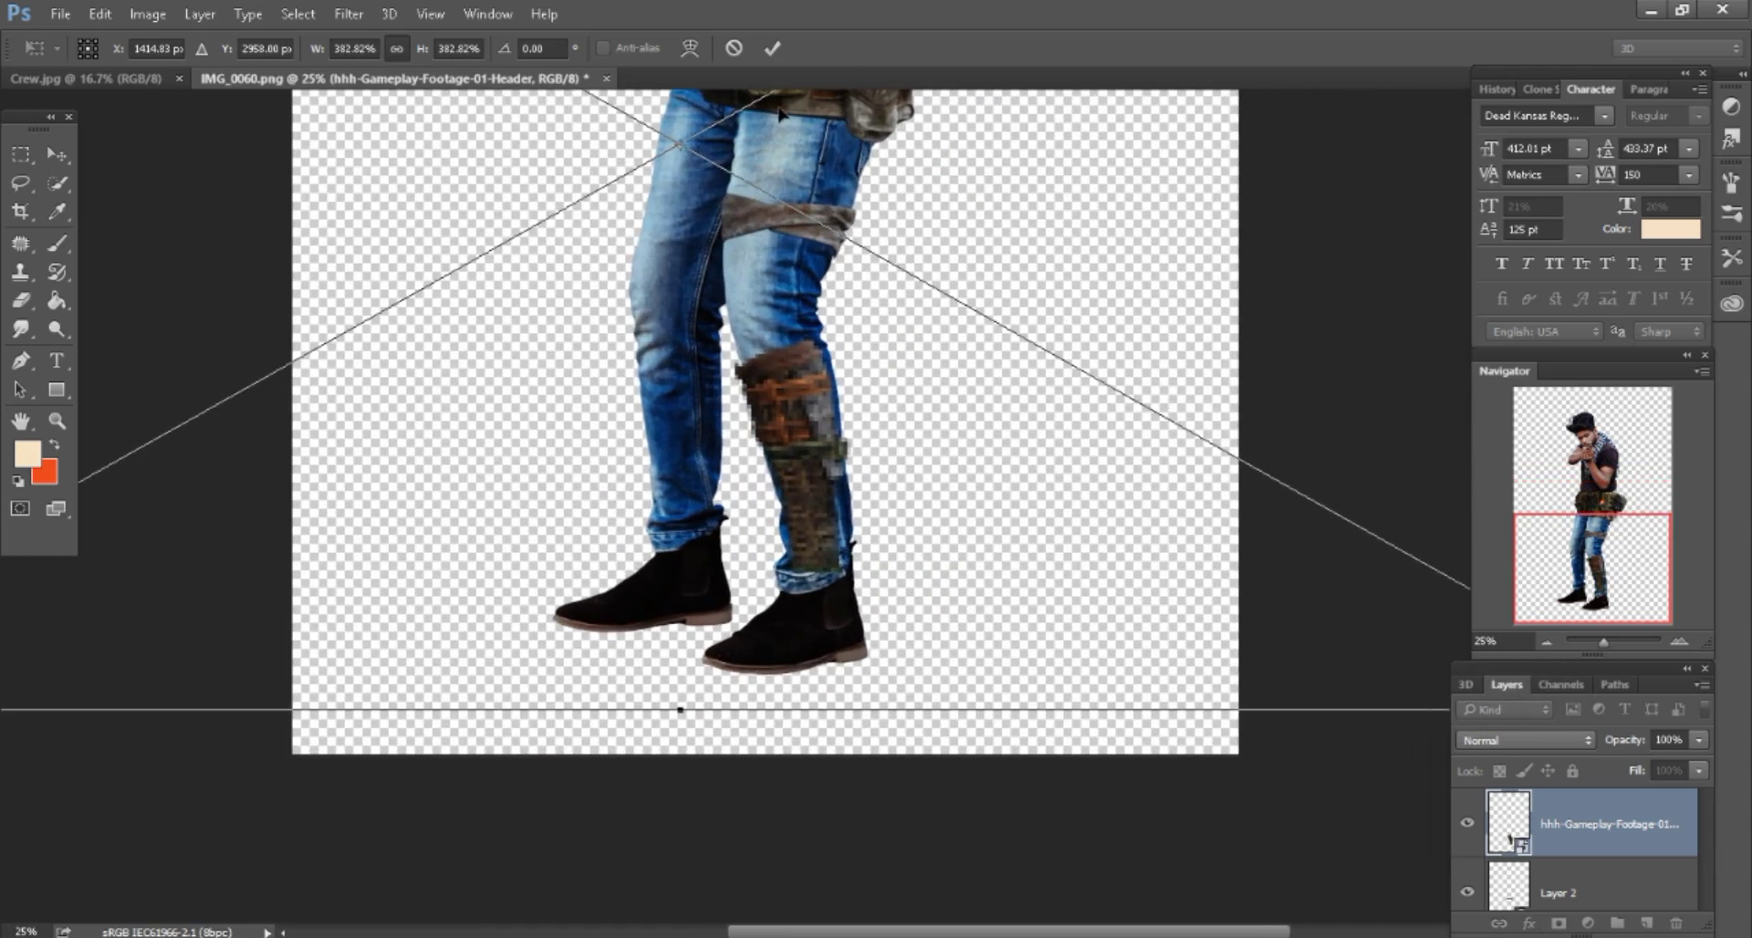
pyautogui.click(772, 49)
# Delete the trial leg-guard layer and switch back to the Crew folder.
pyautogui.hotkey('ctrl', '+')
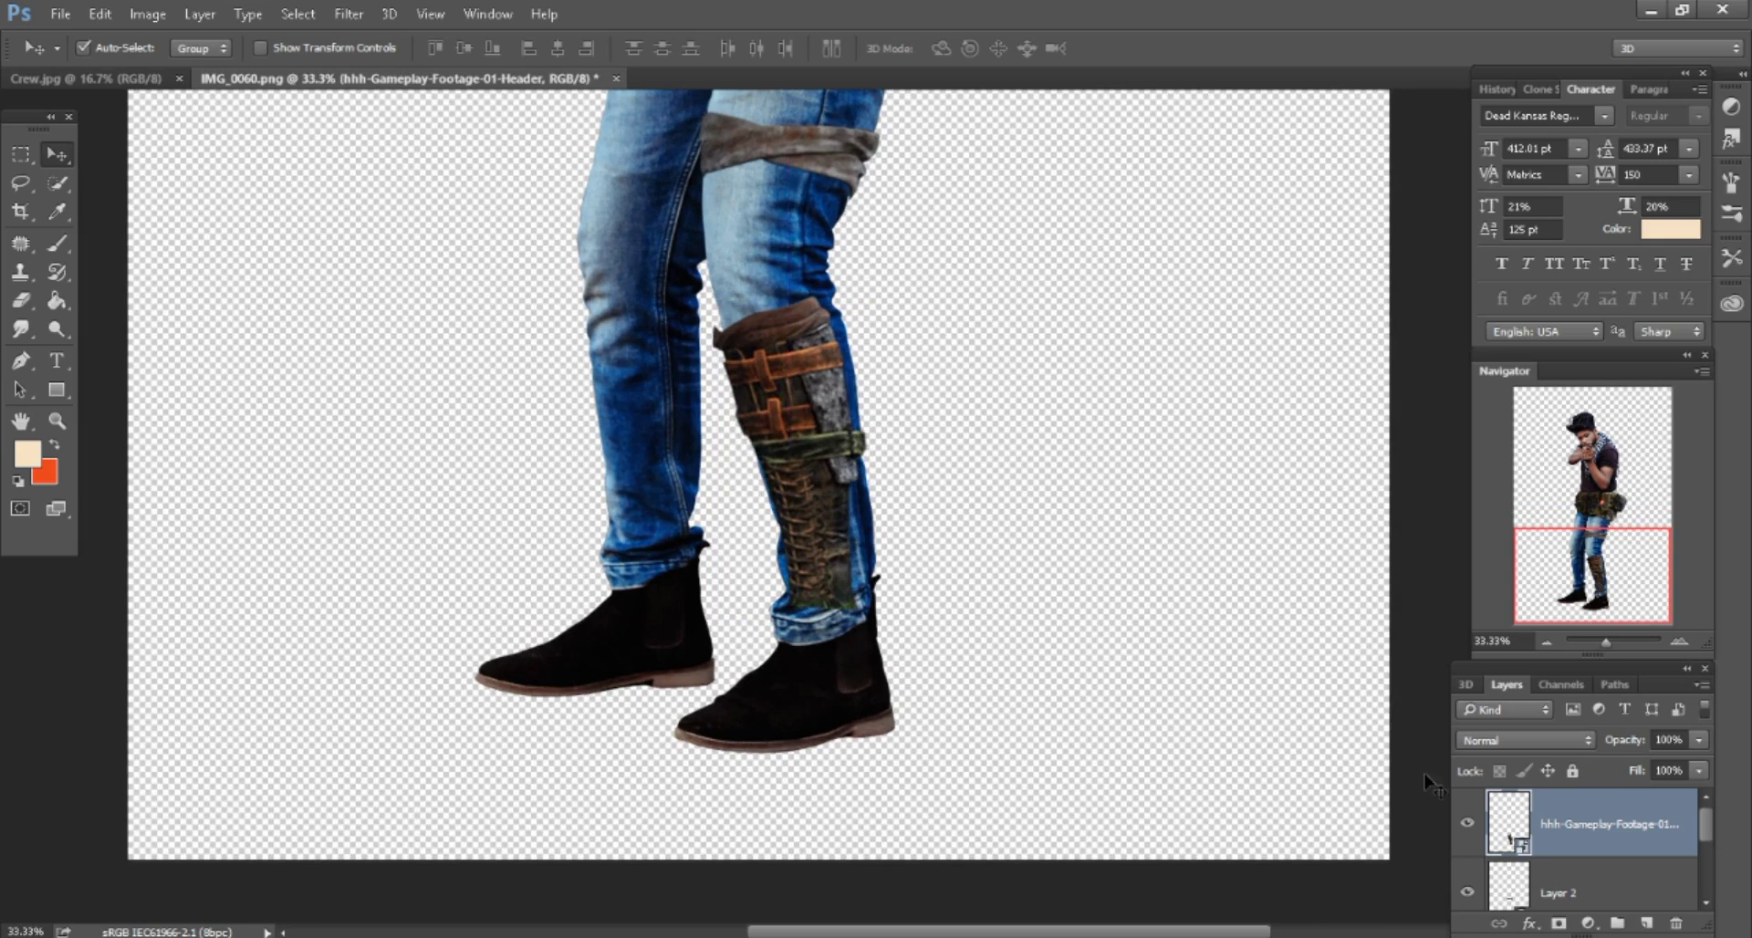
pyautogui.click(1679, 923)
pyautogui.hotkey('alt', 'Tab')
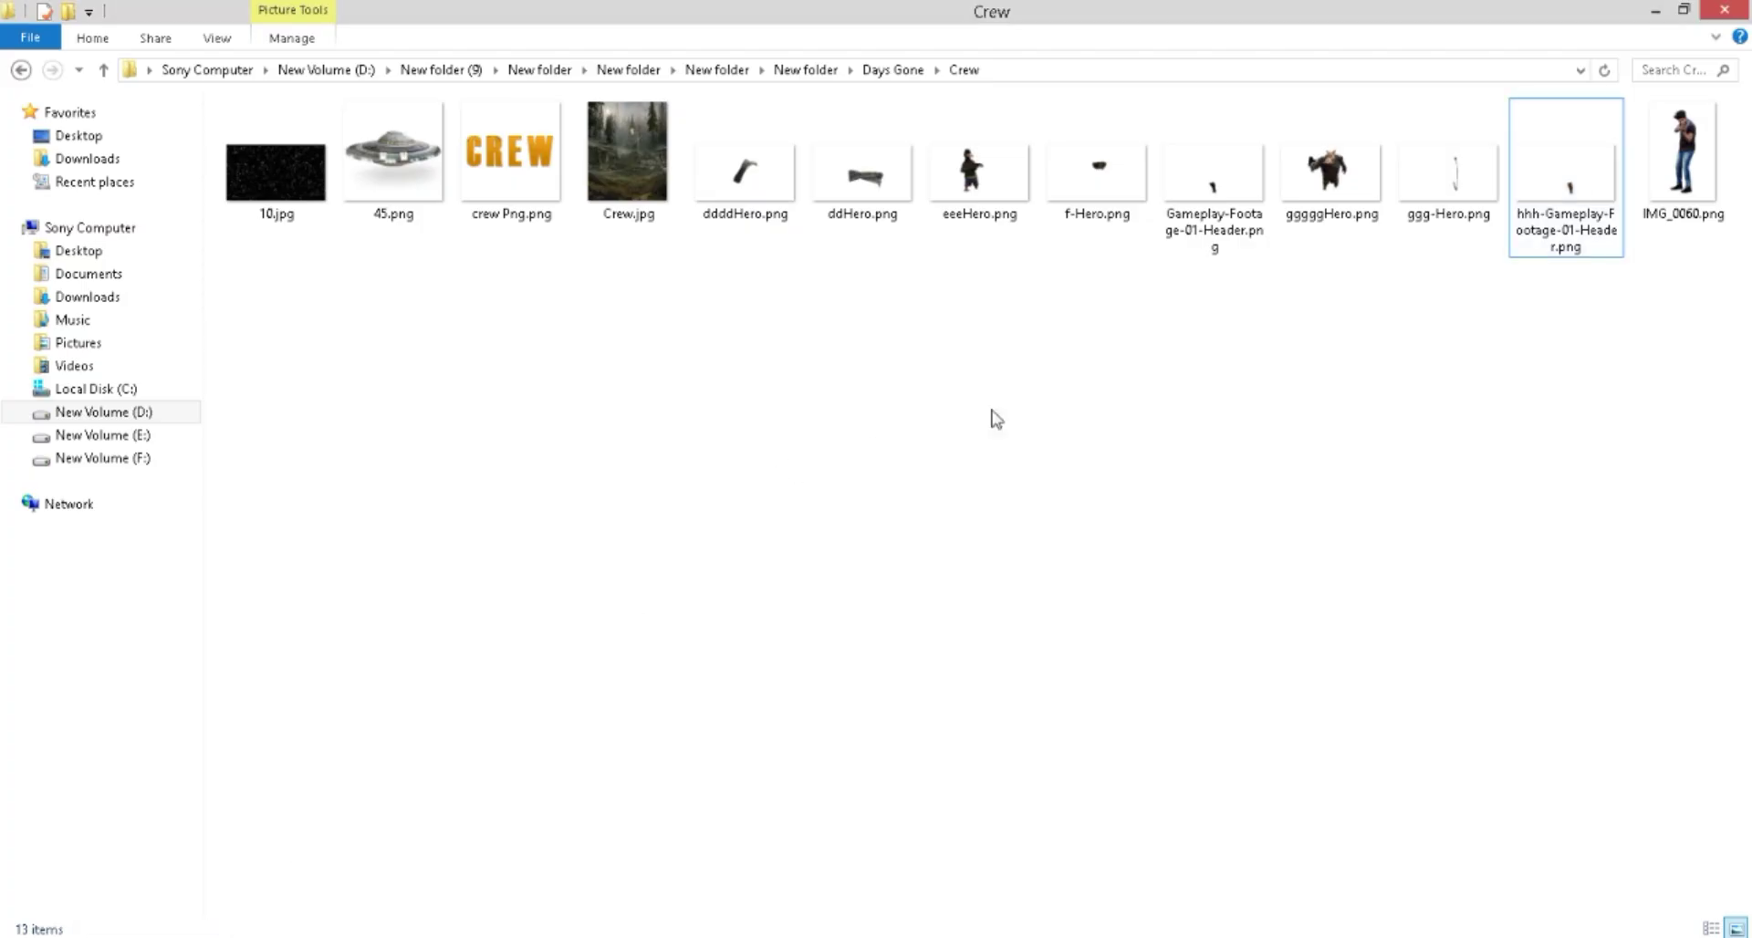
# Bring in hhh-Gameplay-Footage-01-Header.png and copy the leg guard into IMG_0060 as smart-object Layer 3.
pyautogui.moveTo(1563, 182)
pyautogui.mouseDown()
pyautogui.moveTo(664, 818)
pyautogui.moveTo(976, 73)
pyautogui.mouseUp()
pyautogui.moveTo(903, 671); pyautogui.dragTo(1151, 627)
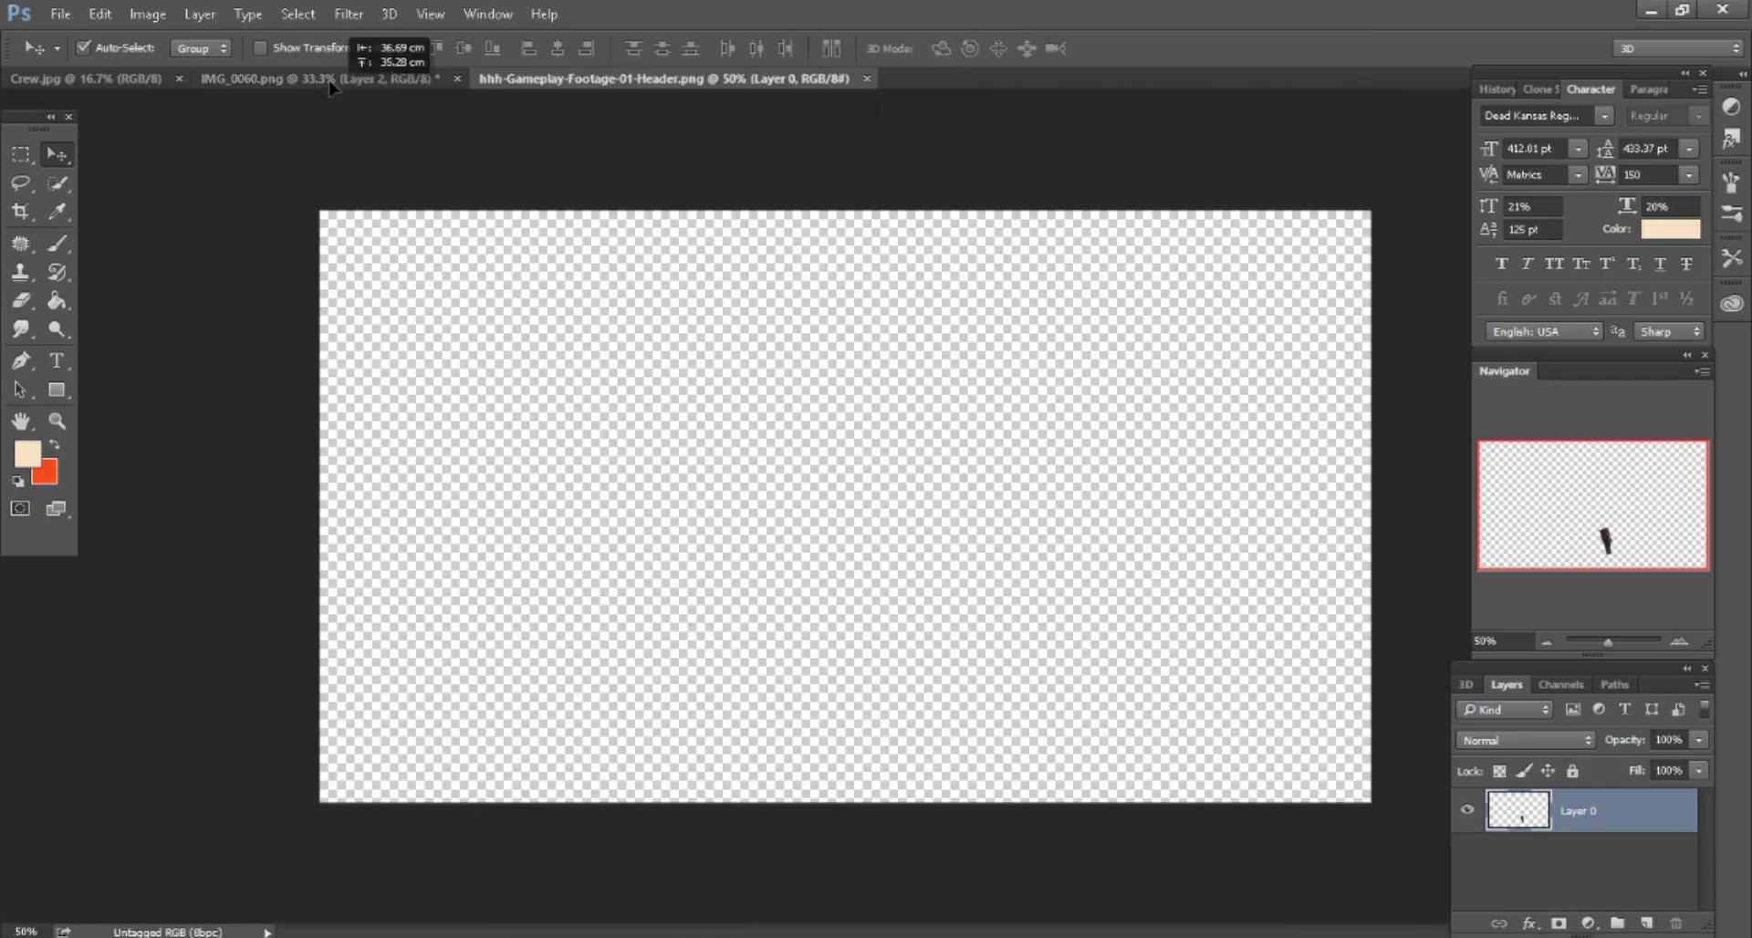
pyautogui.rightClick(1623, 814)
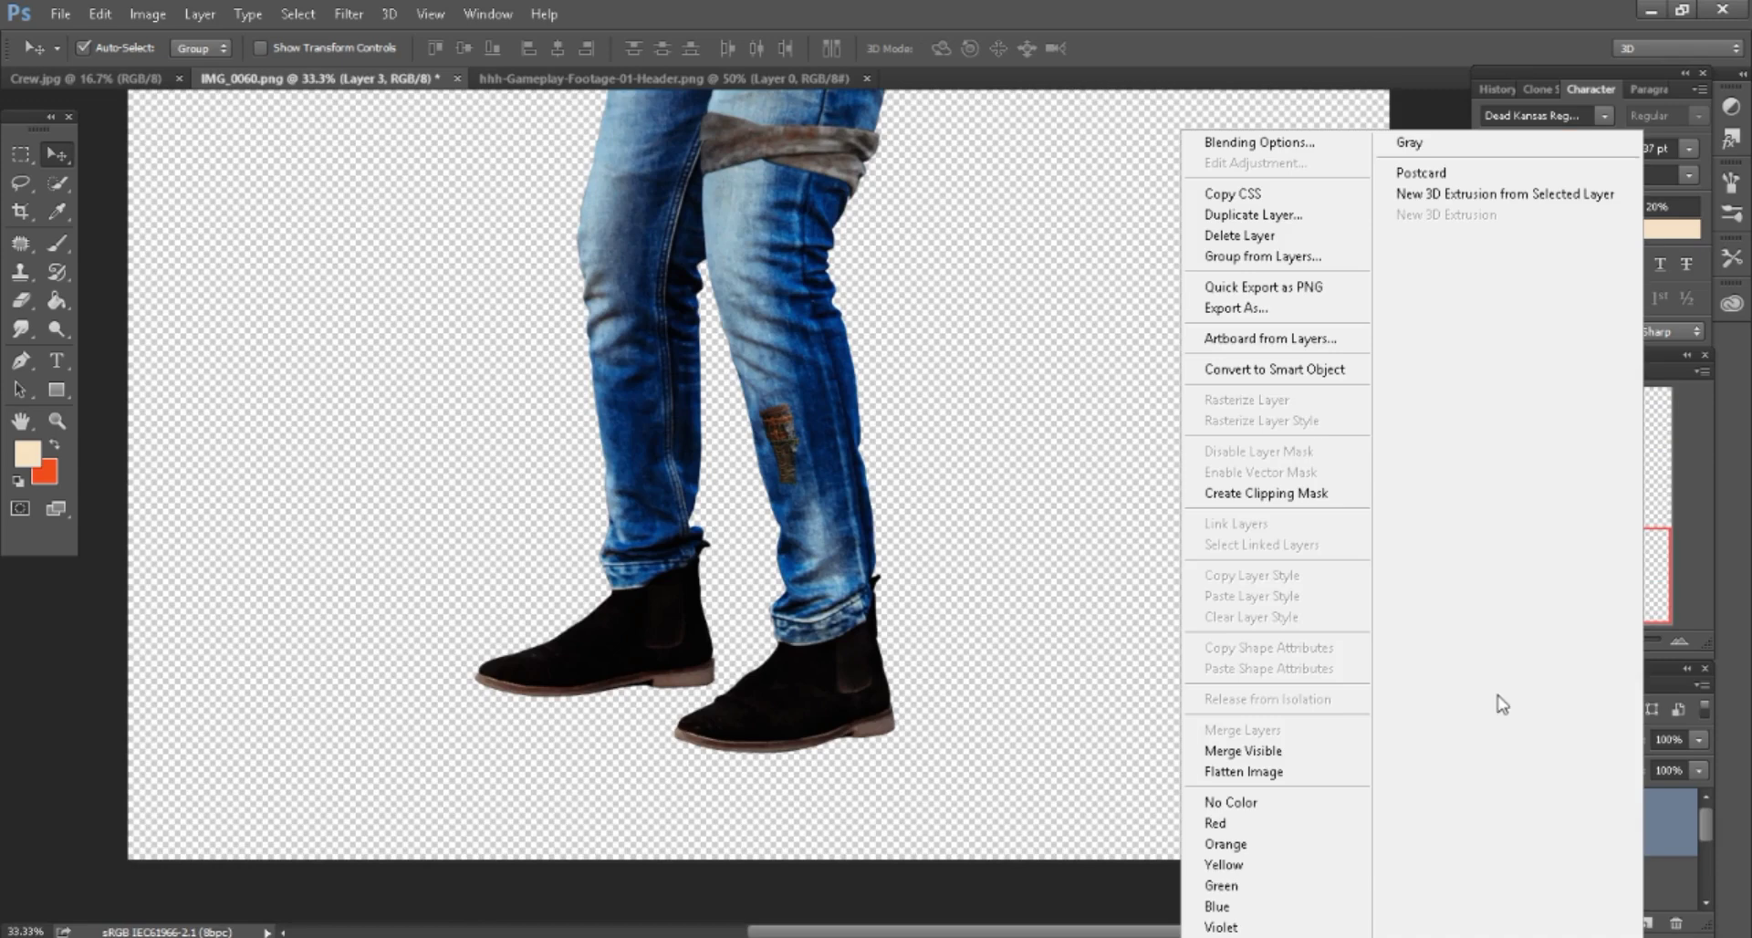
pyautogui.click(1321, 373)
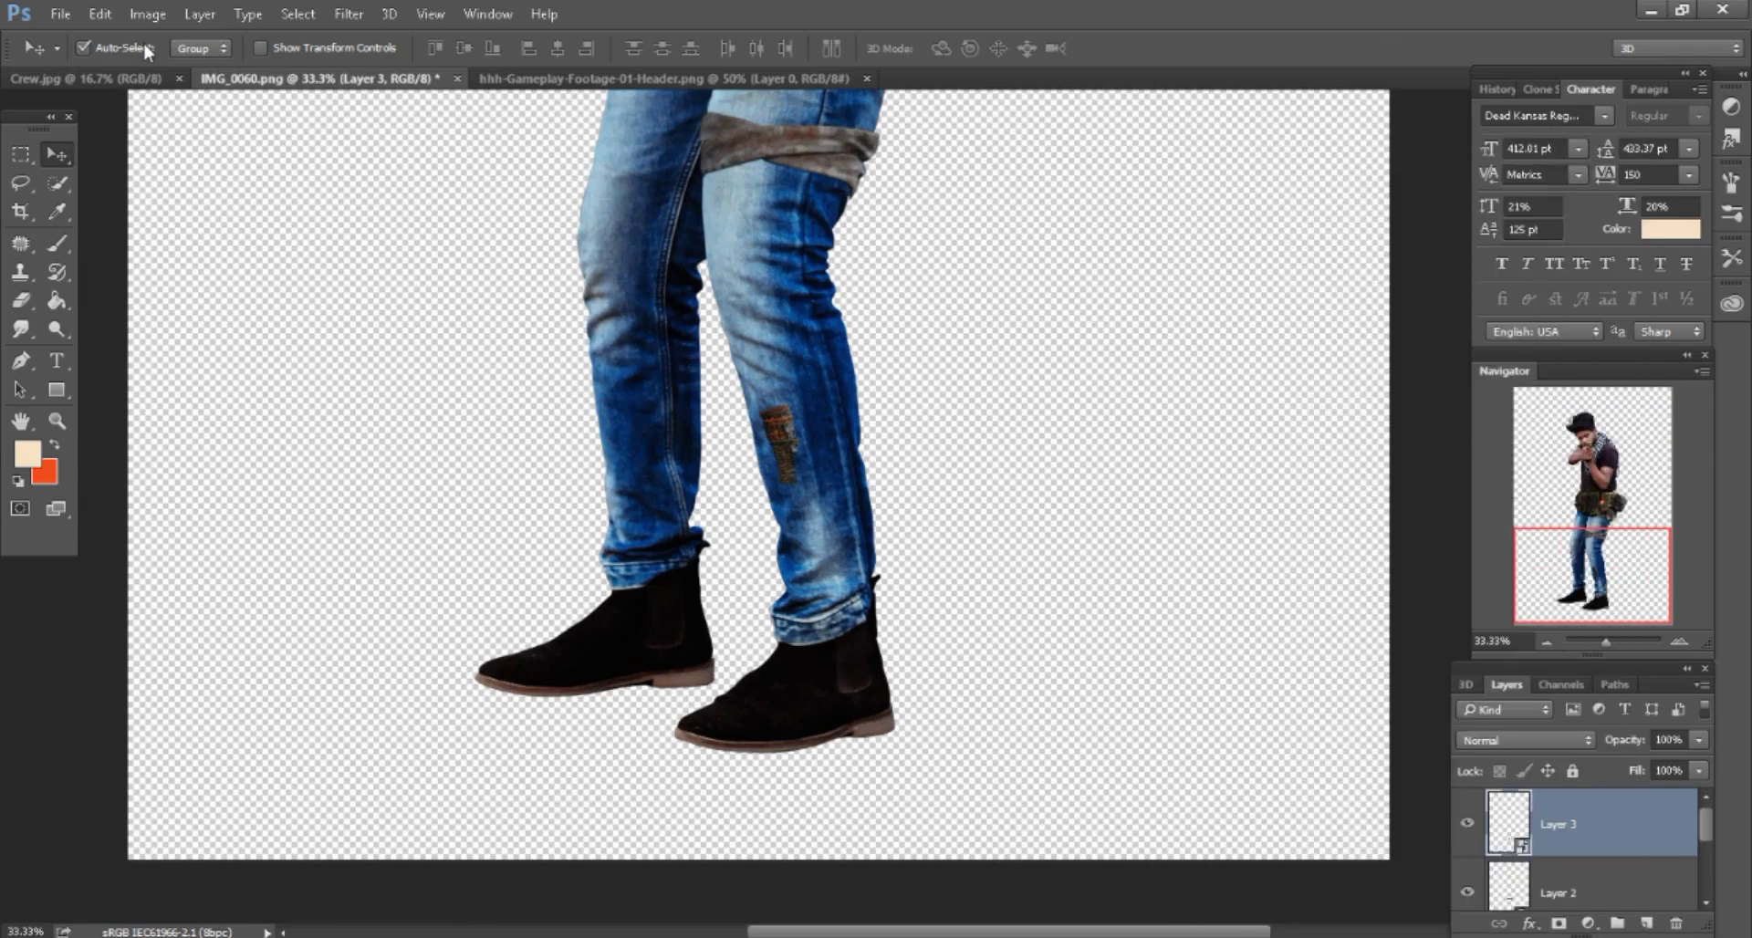
# Enlarge the leg guard and position it lower right over the shin.
pyautogui.click(99, 14)
pyautogui.click(140, 442)
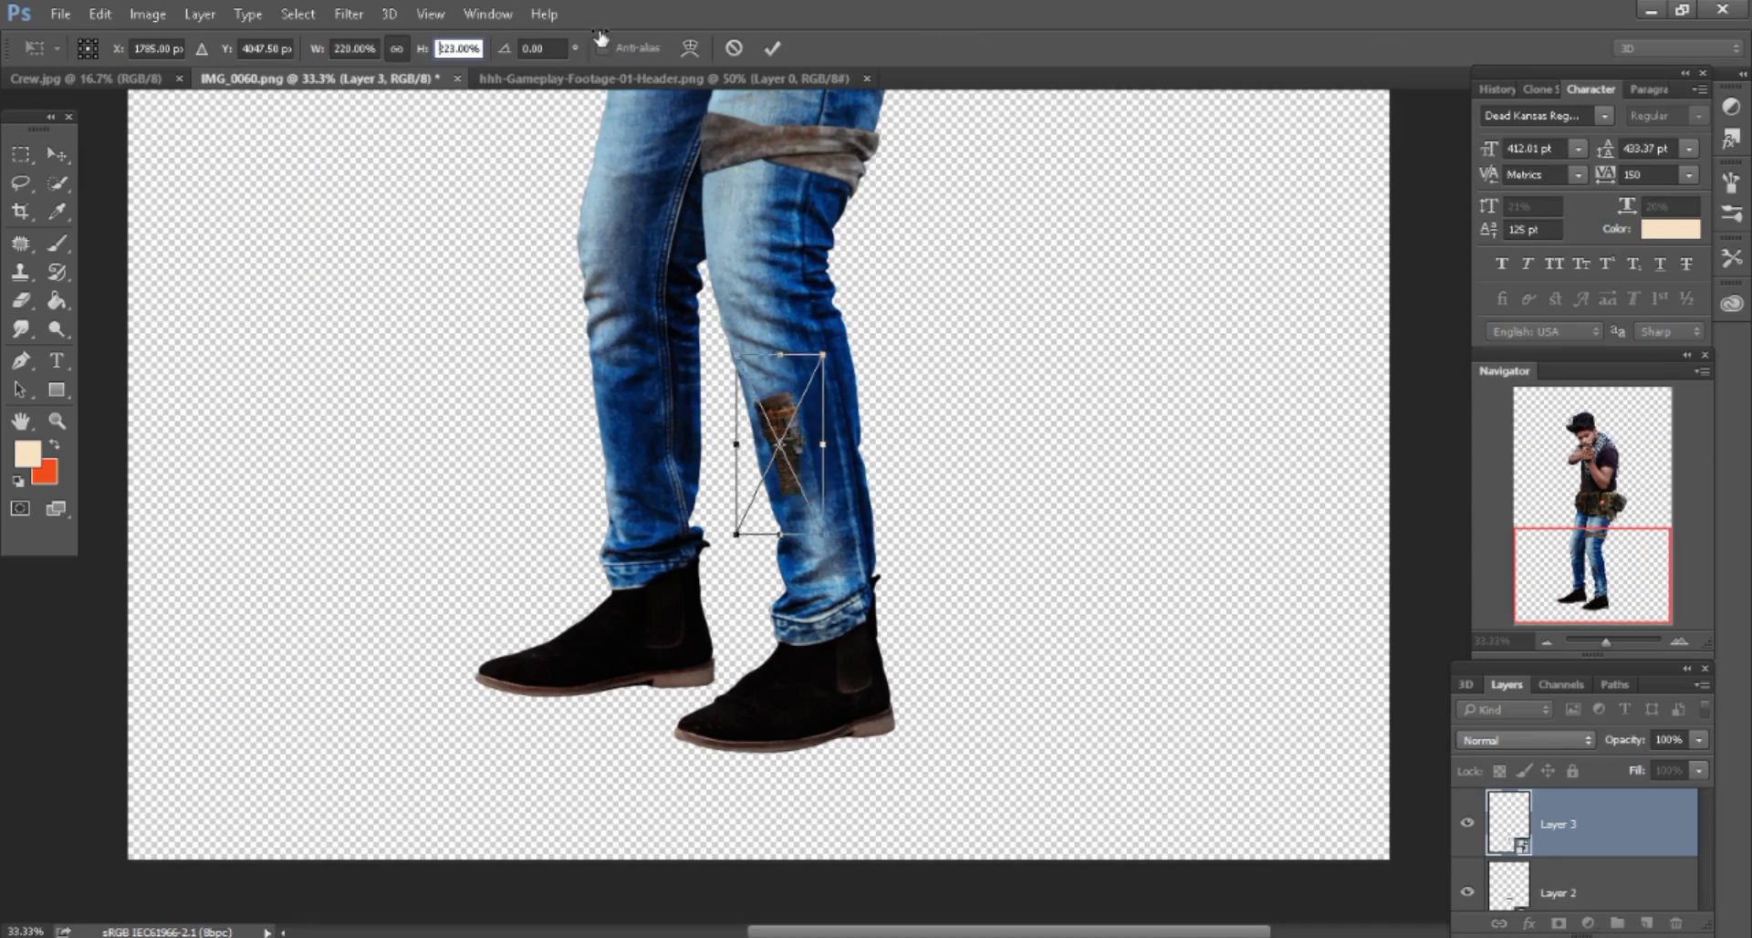
pyautogui.moveTo(600, 36); pyautogui.dragTo(876, 7)
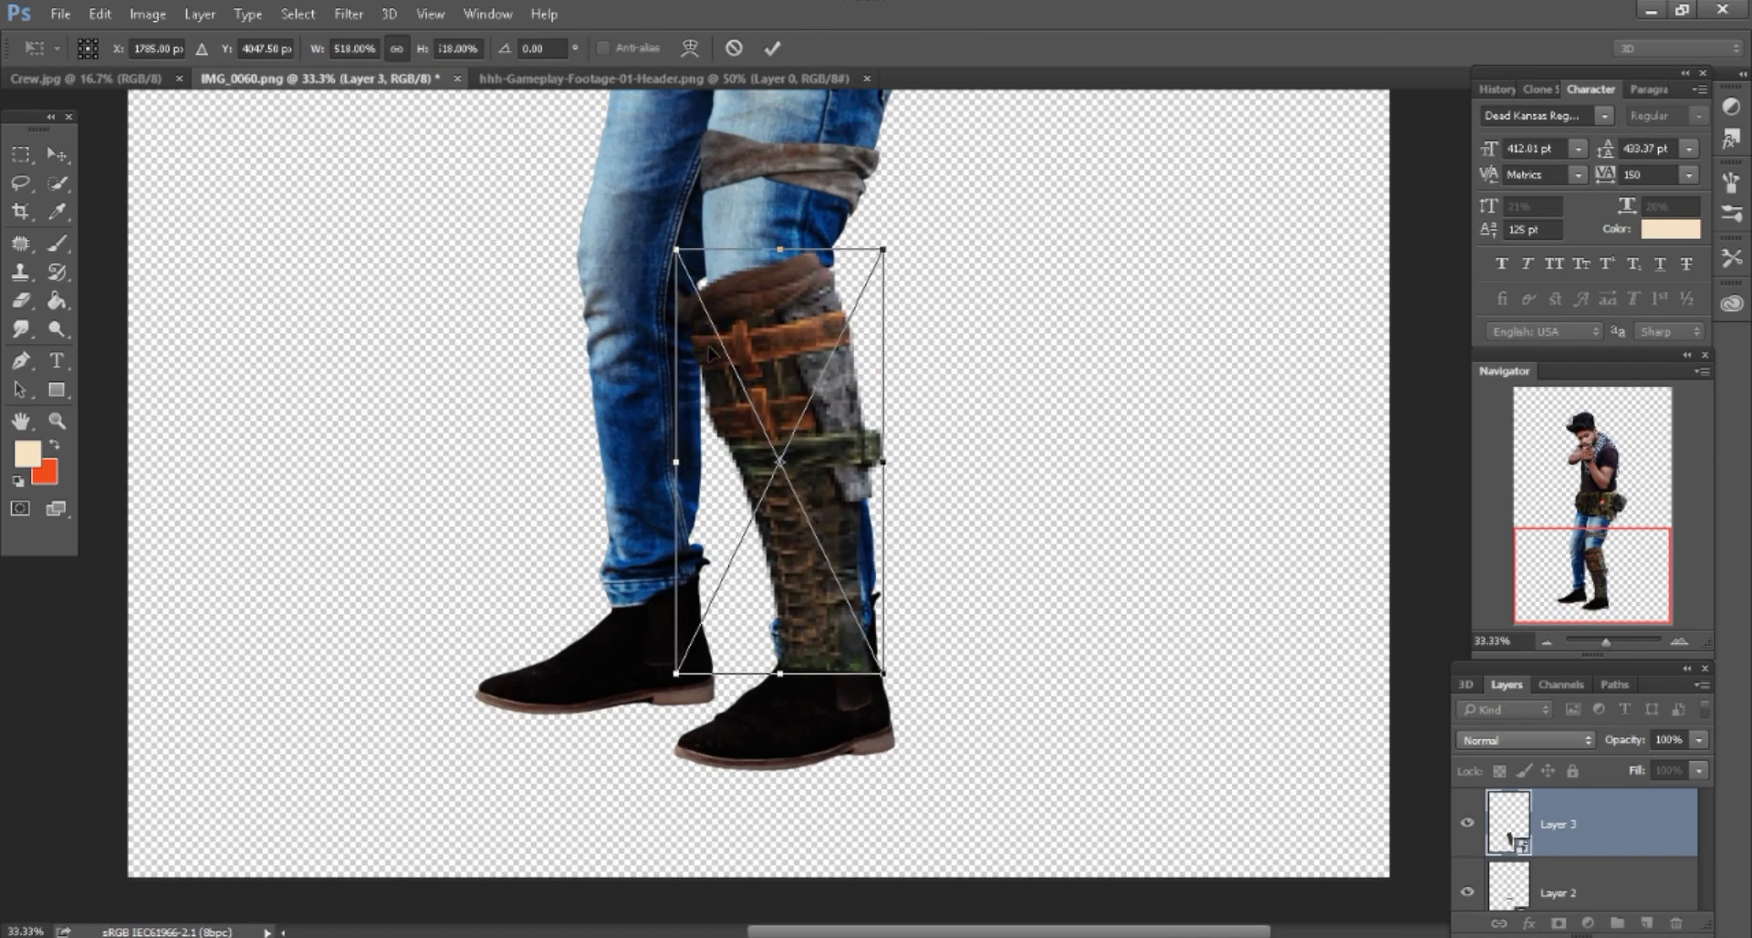
pyautogui.scroll(2, 870, 461)
pyautogui.scroll(1, 837, 471)
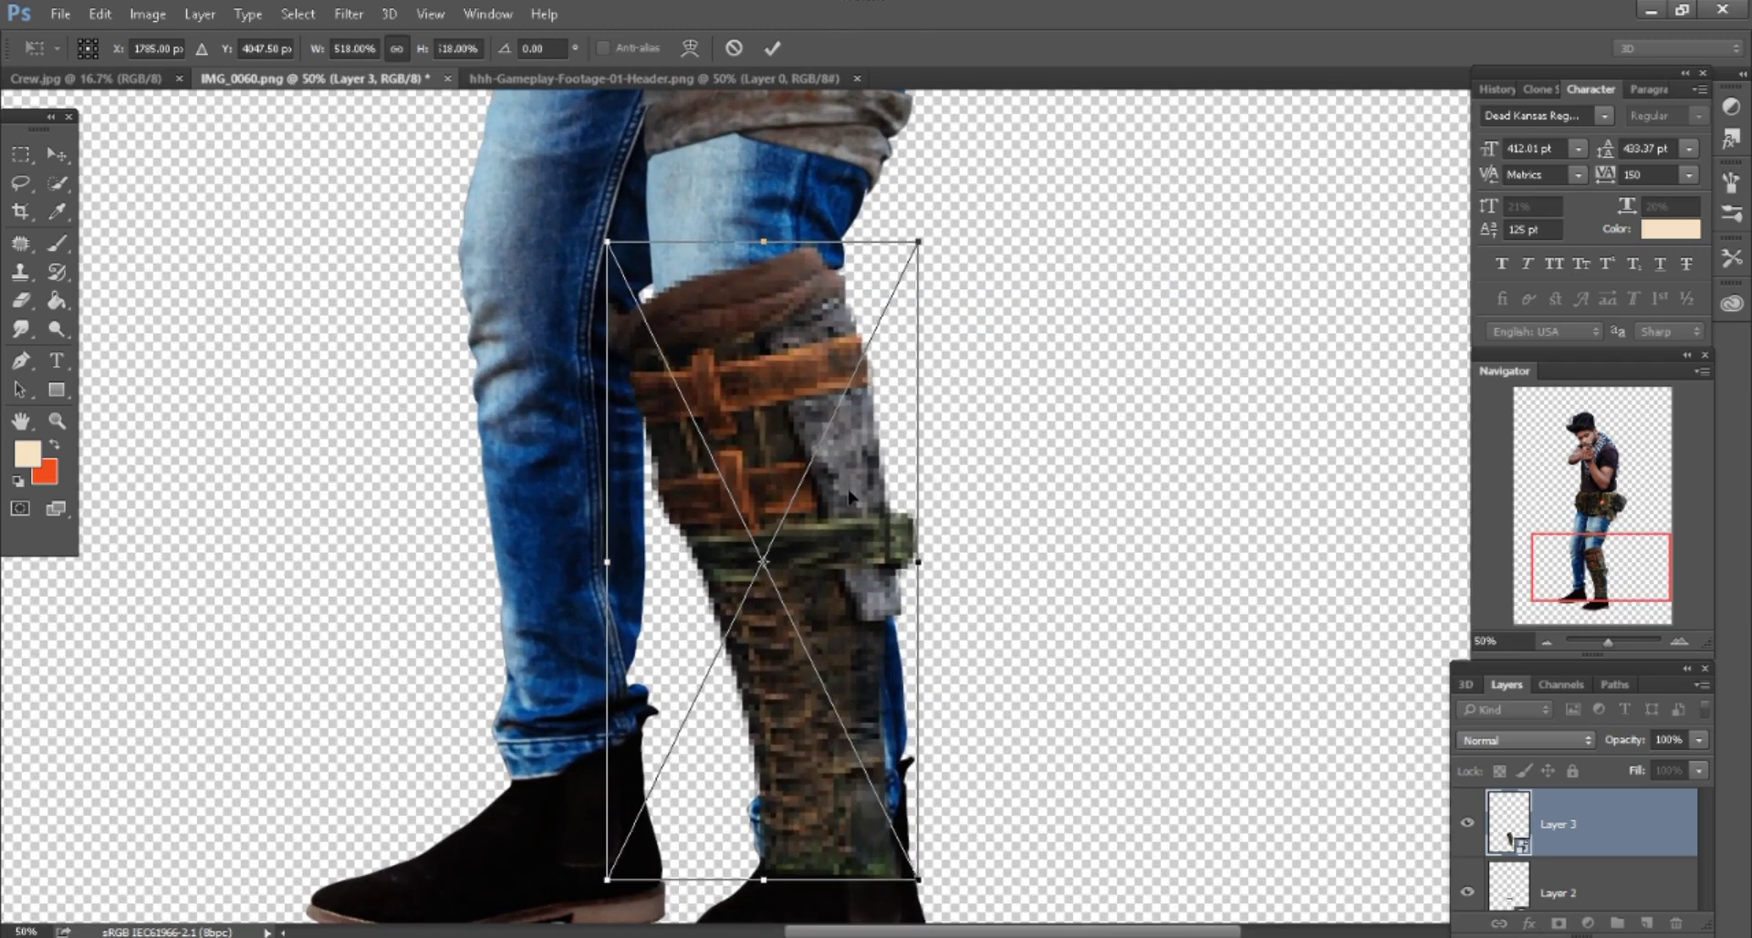
pyautogui.moveTo(837, 471); pyautogui.dragTo(860, 492)
pyautogui.scroll(-2, 861, 493)
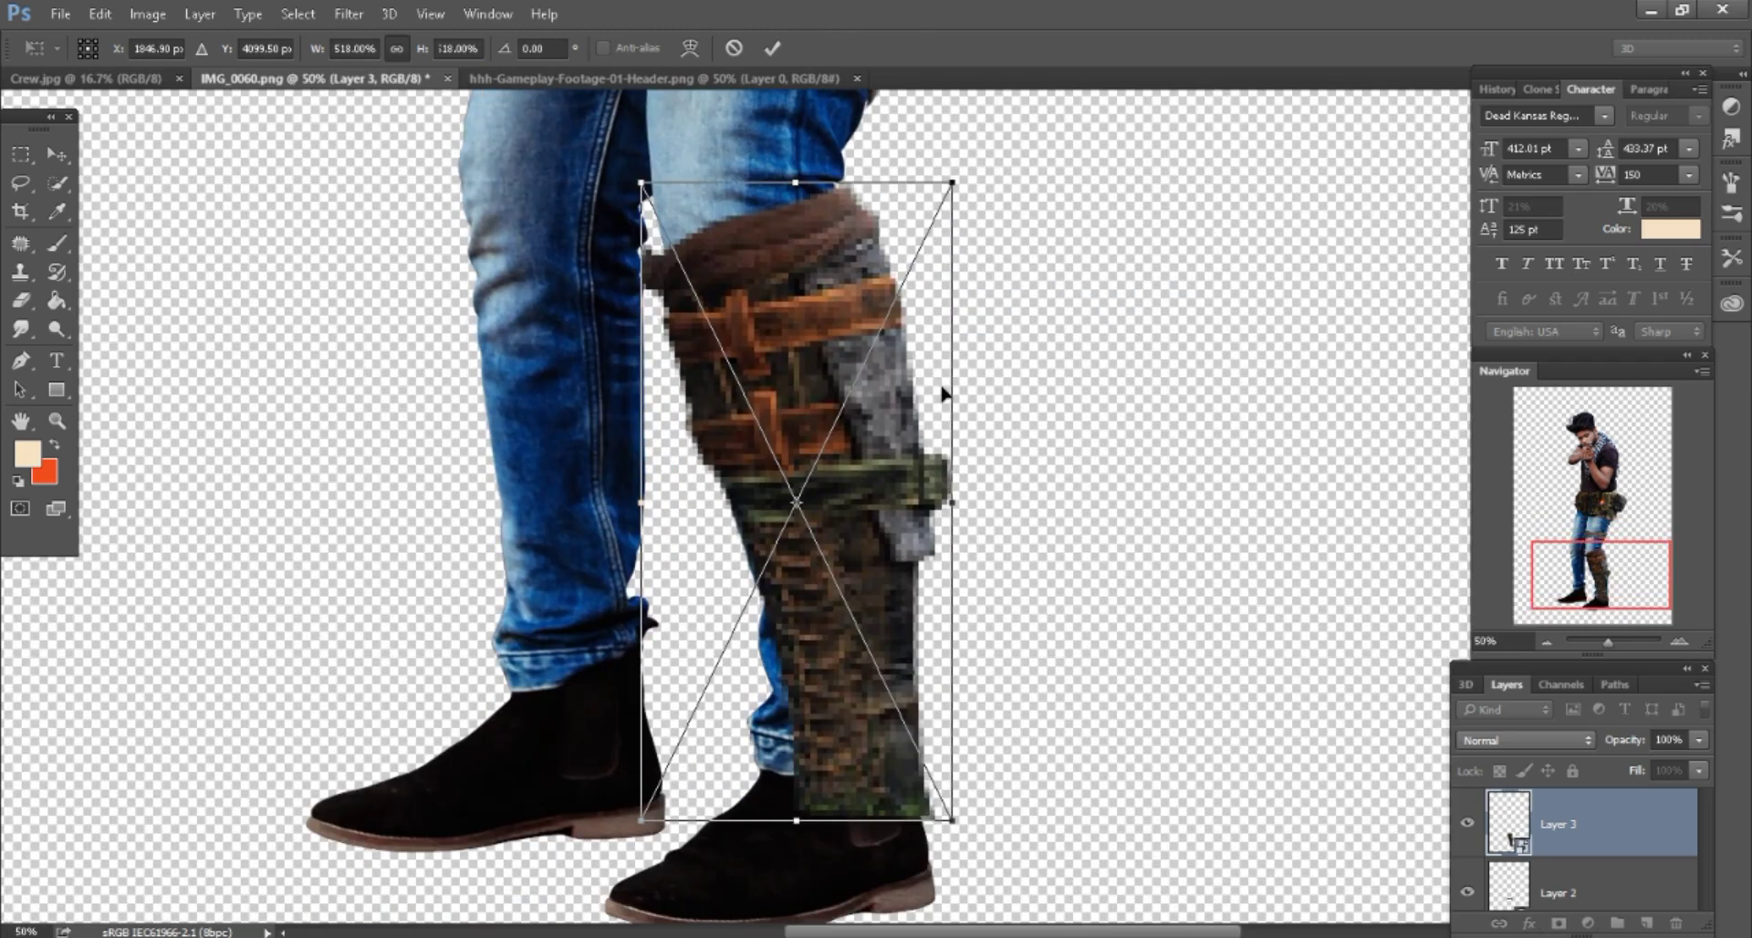
# Warp the leg guard to curve along the boot and hug the leg, then commit.
pyautogui.rightClick(890, 368)
pyautogui.click(942, 558)
pyautogui.scroll(-2, 947, 686)
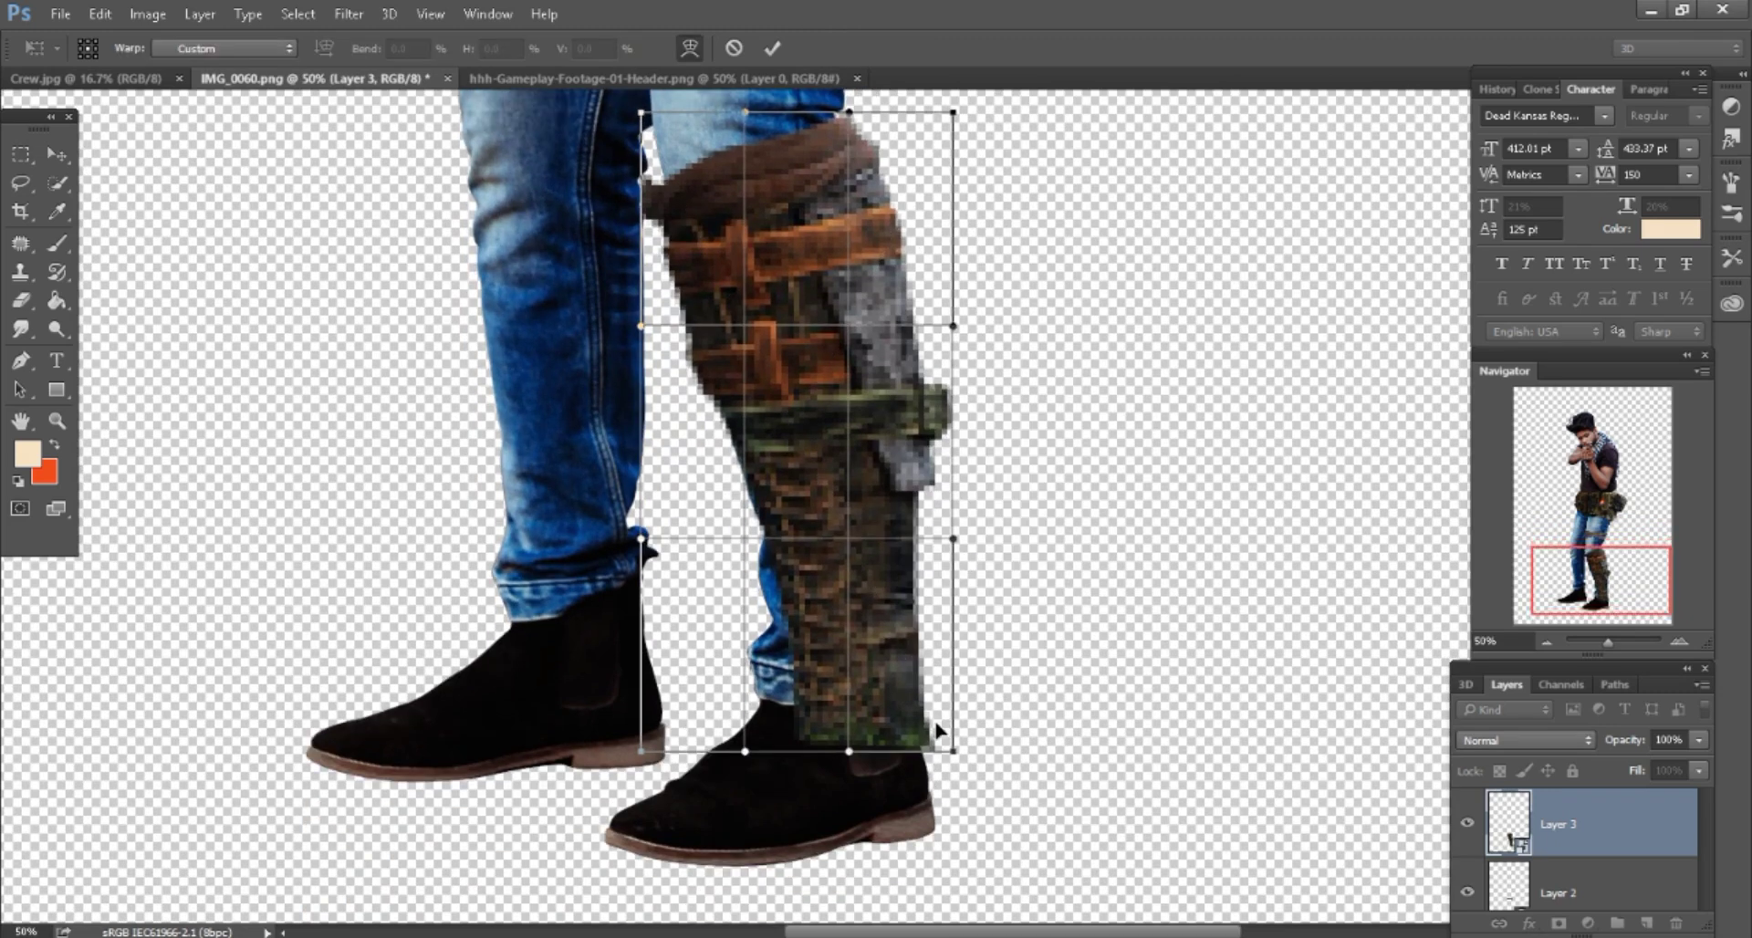
pyautogui.moveTo(952, 749); pyautogui.dragTo(924, 702)
pyautogui.moveTo(748, 679); pyautogui.dragTo(709, 672)
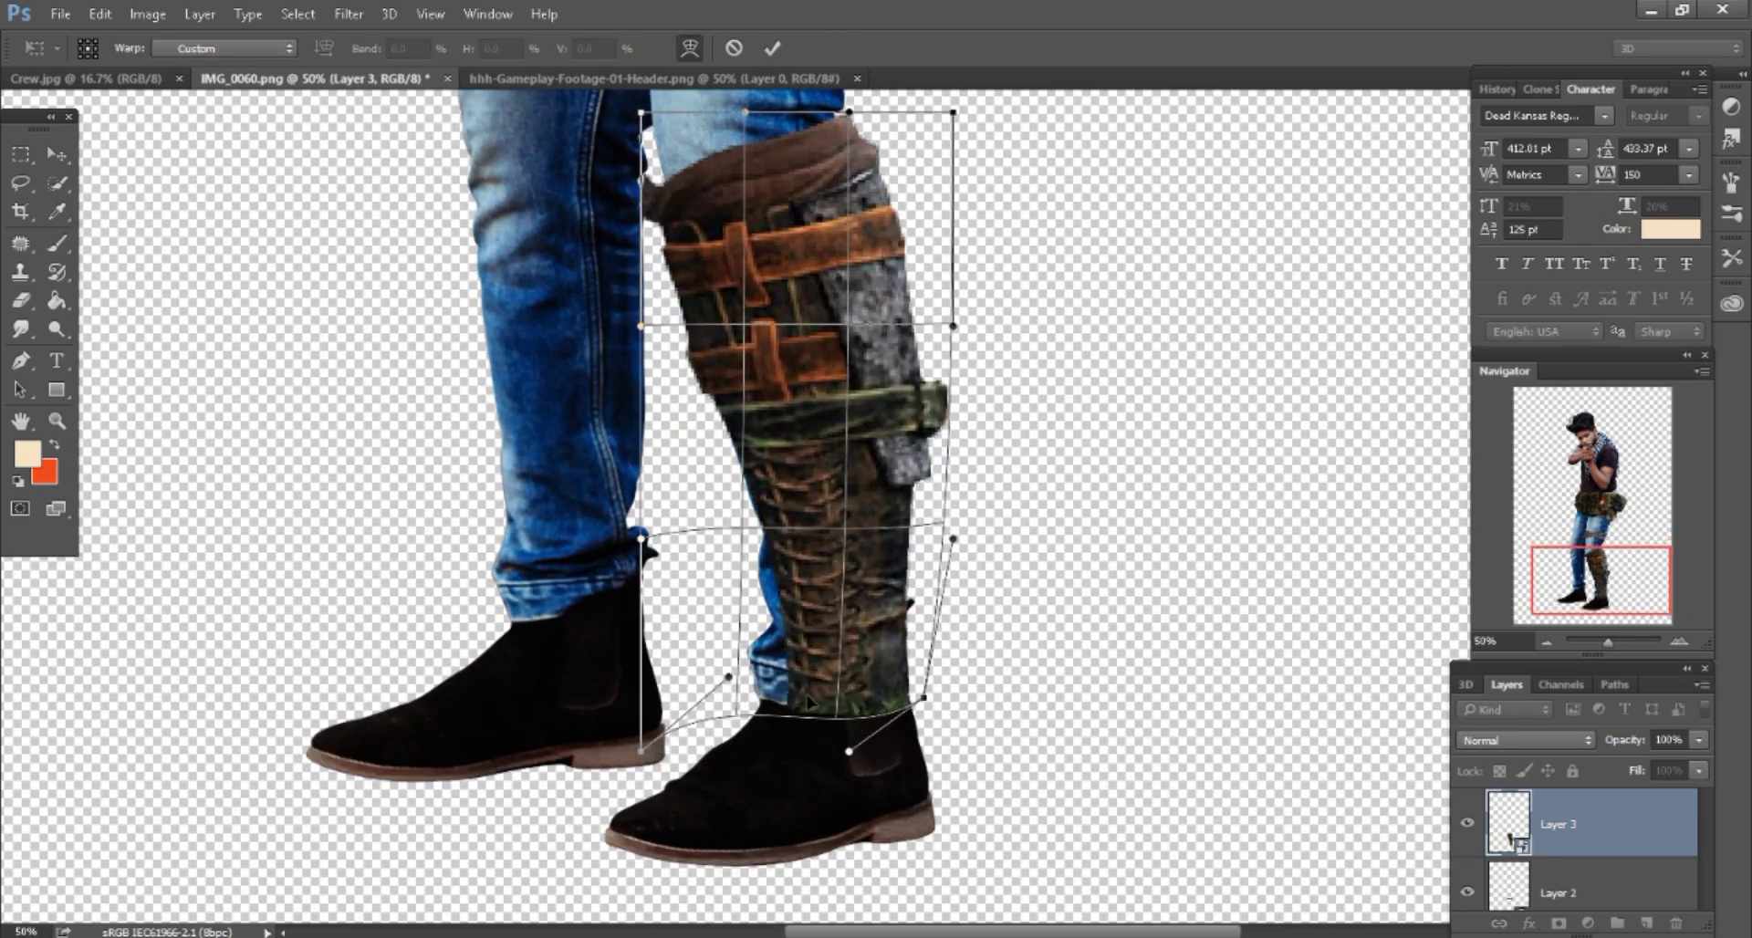
pyautogui.moveTo(848, 750); pyautogui.dragTo(806, 742)
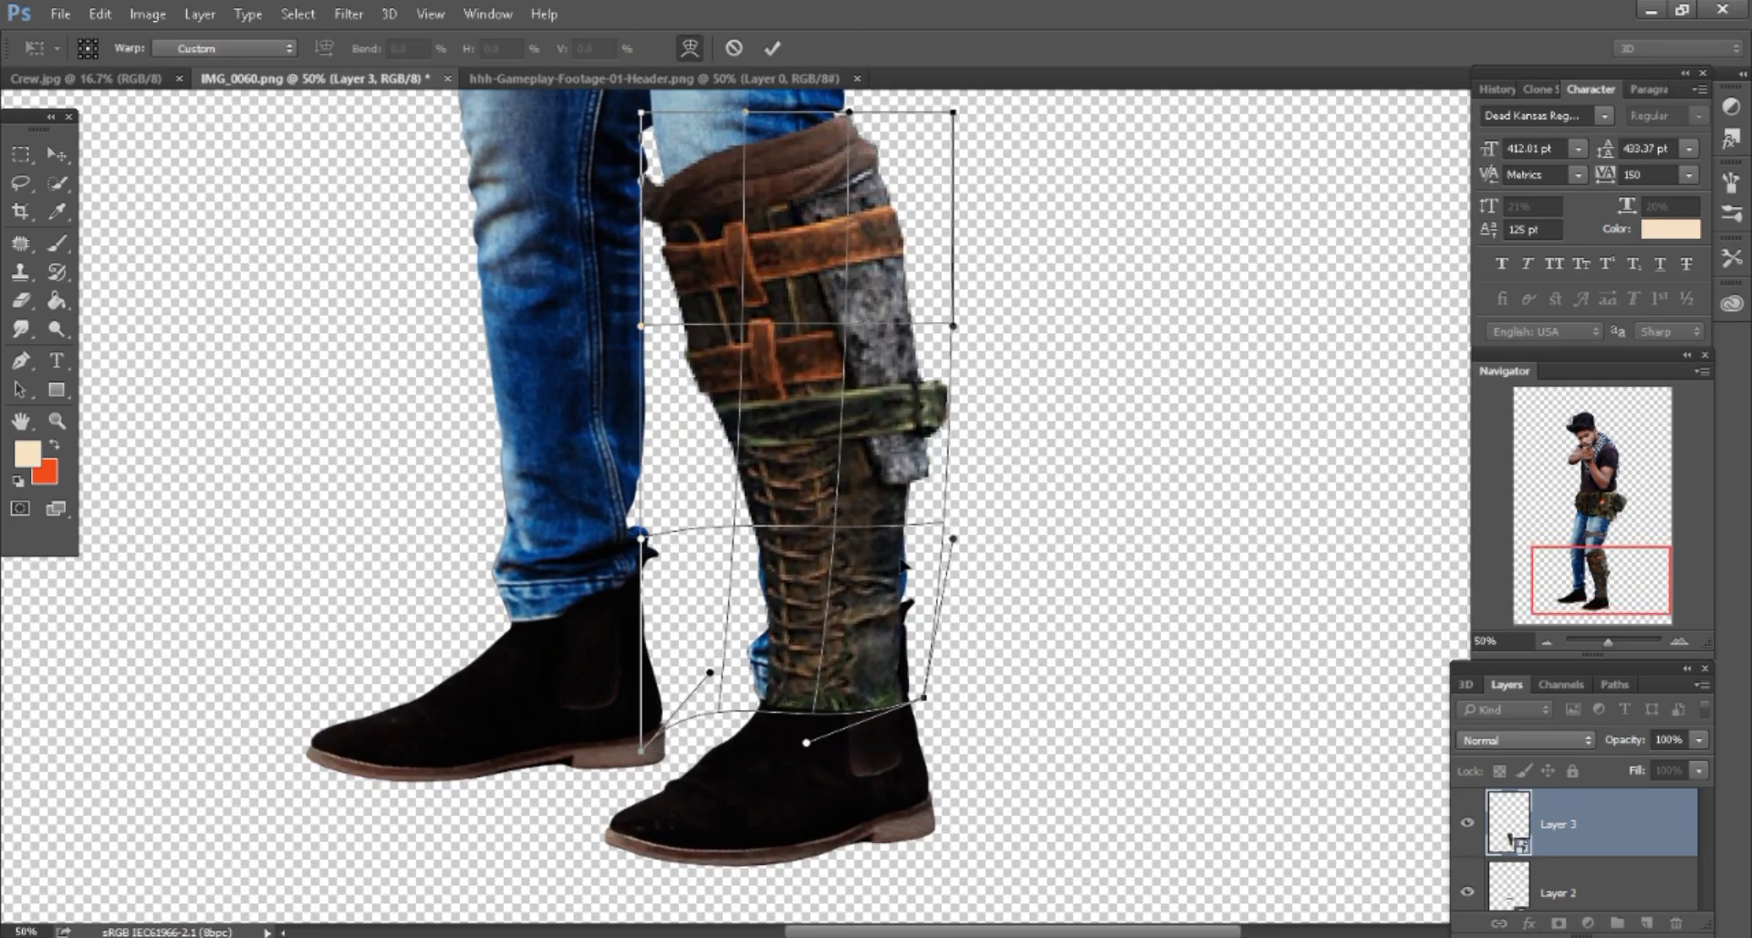
pyautogui.scroll(2, 686, 354)
pyautogui.scroll(2, 686, 354)
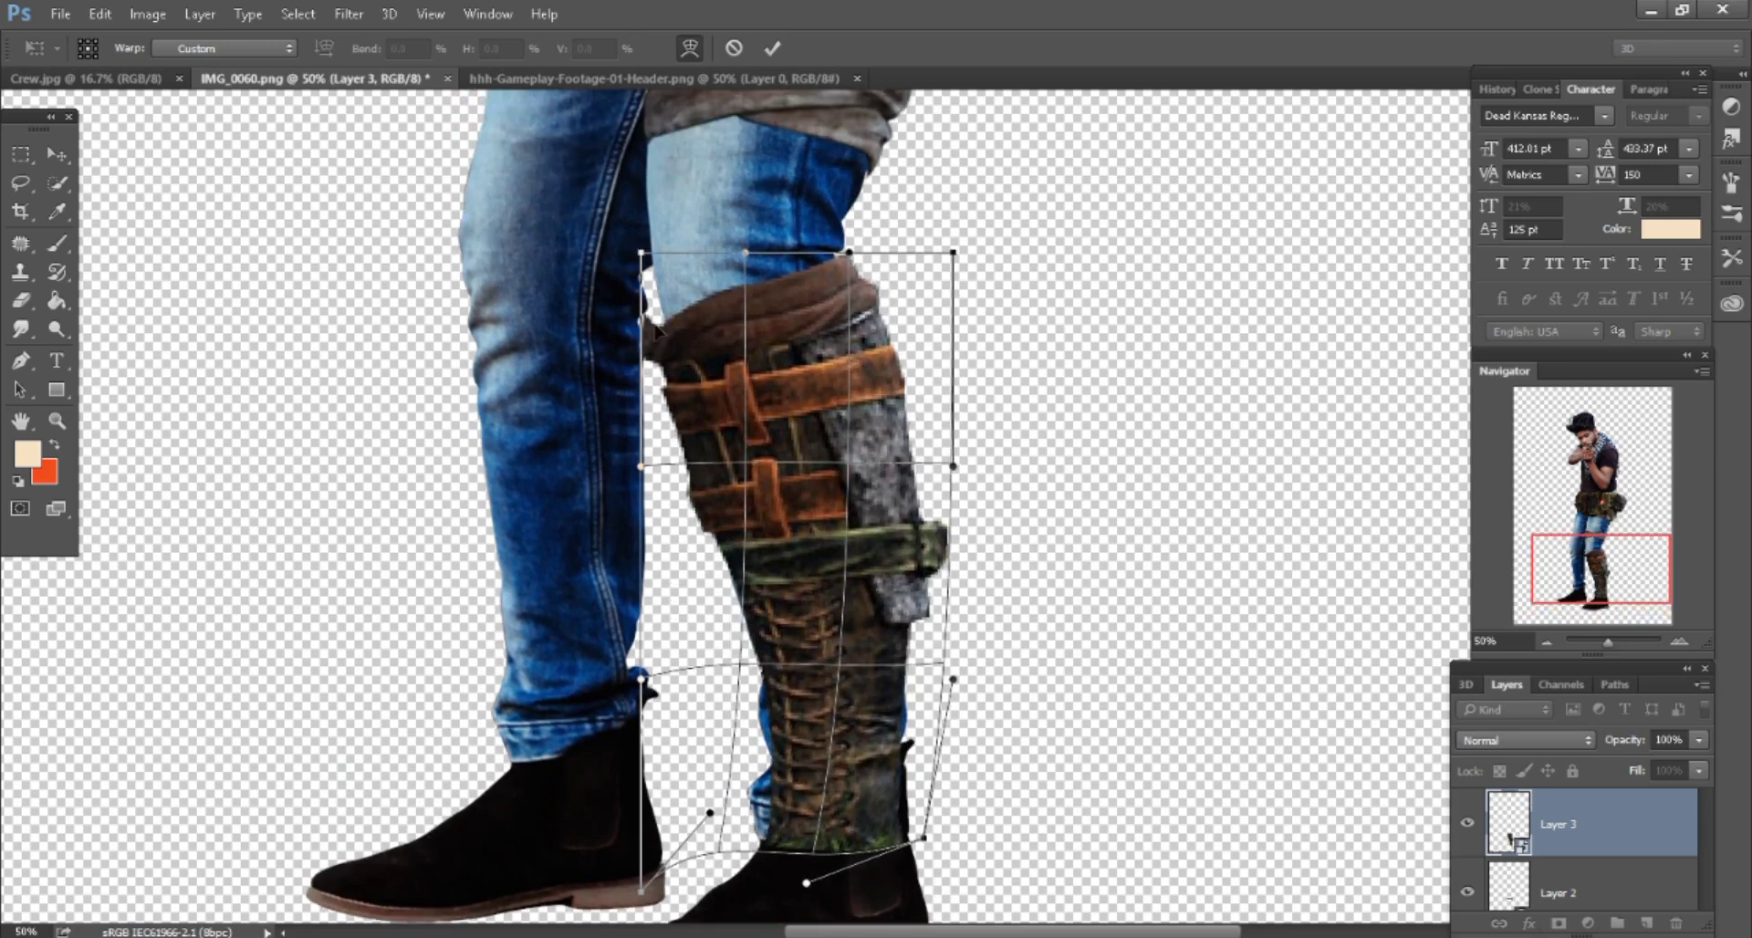
pyautogui.moveTo(657, 329); pyautogui.dragTo(680, 331)
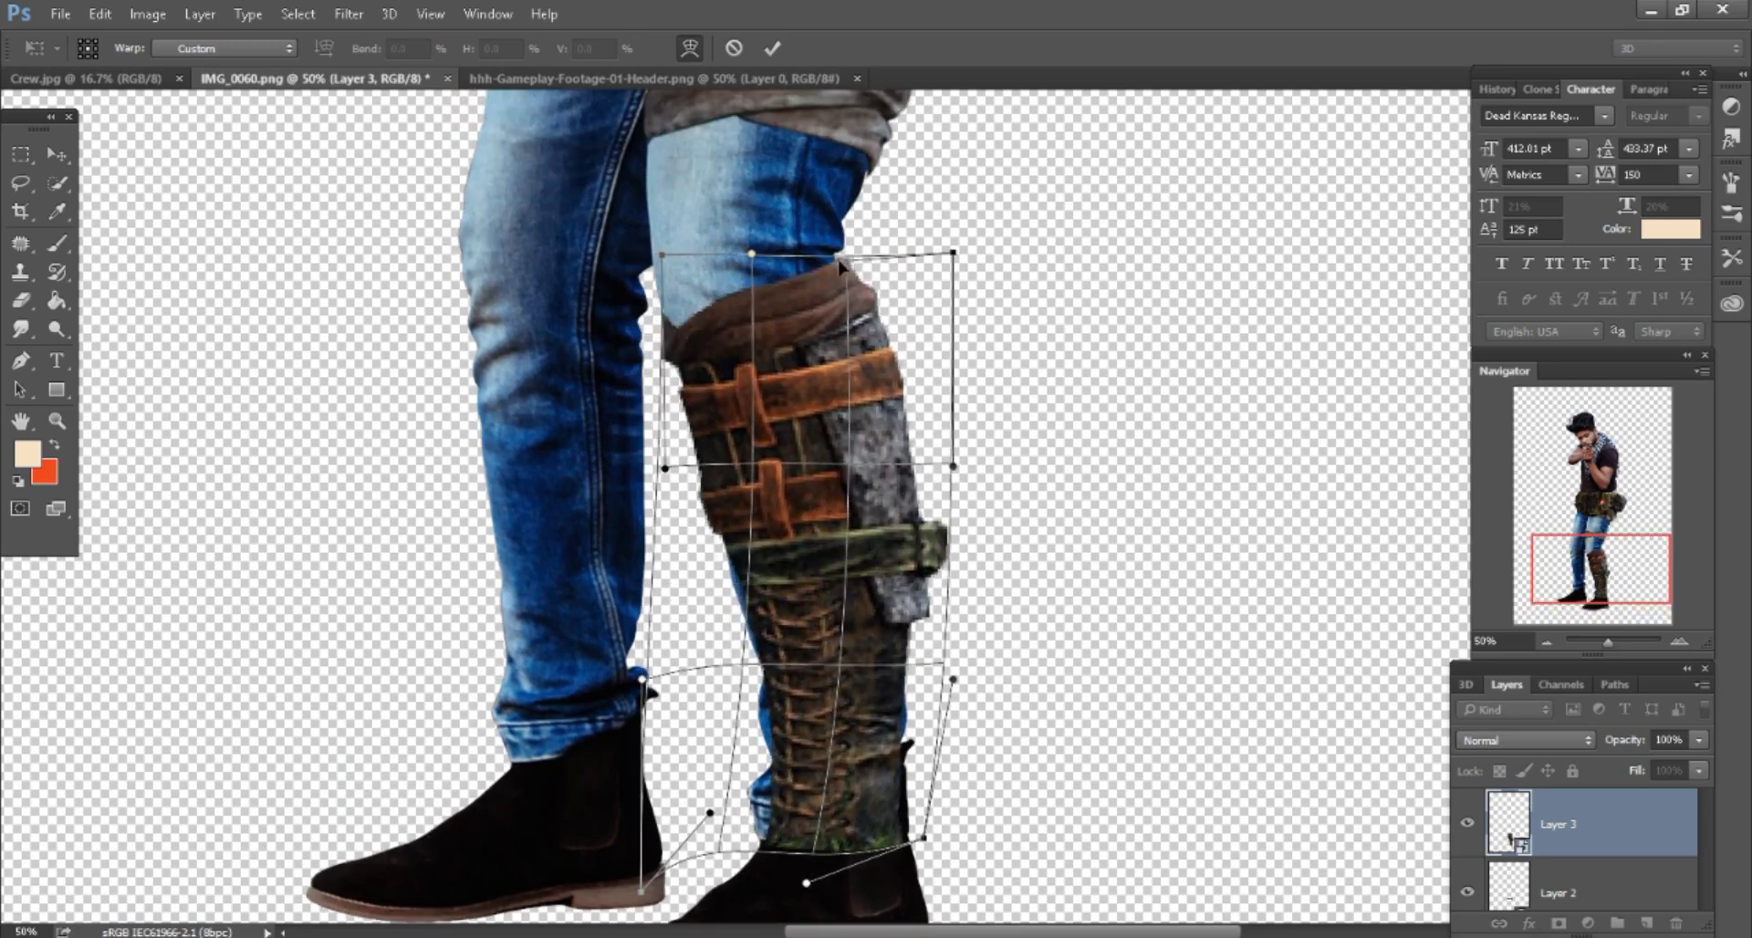
pyautogui.moveTo(840, 264); pyautogui.dragTo(836, 260)
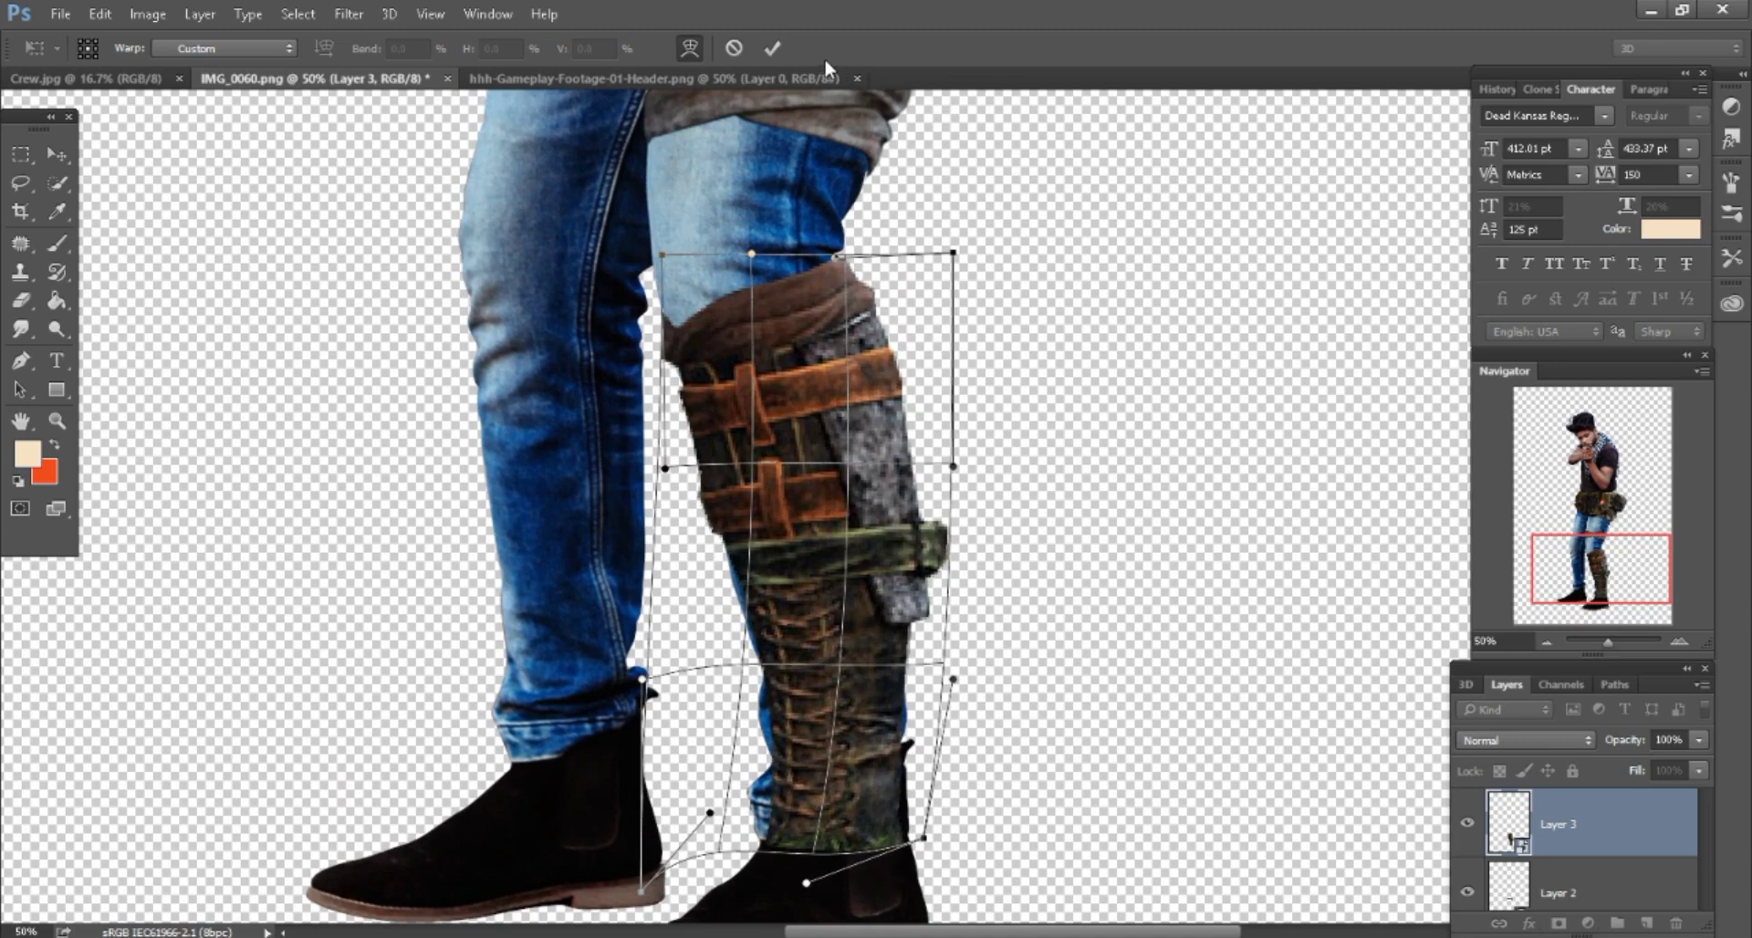
pyautogui.click(772, 47)
# Place Gameplay-Footage-01-Header.png from the source folder into the document.
pyautogui.scroll(-2, 1094, 429)
pyautogui.scroll(-1, 1095, 429)
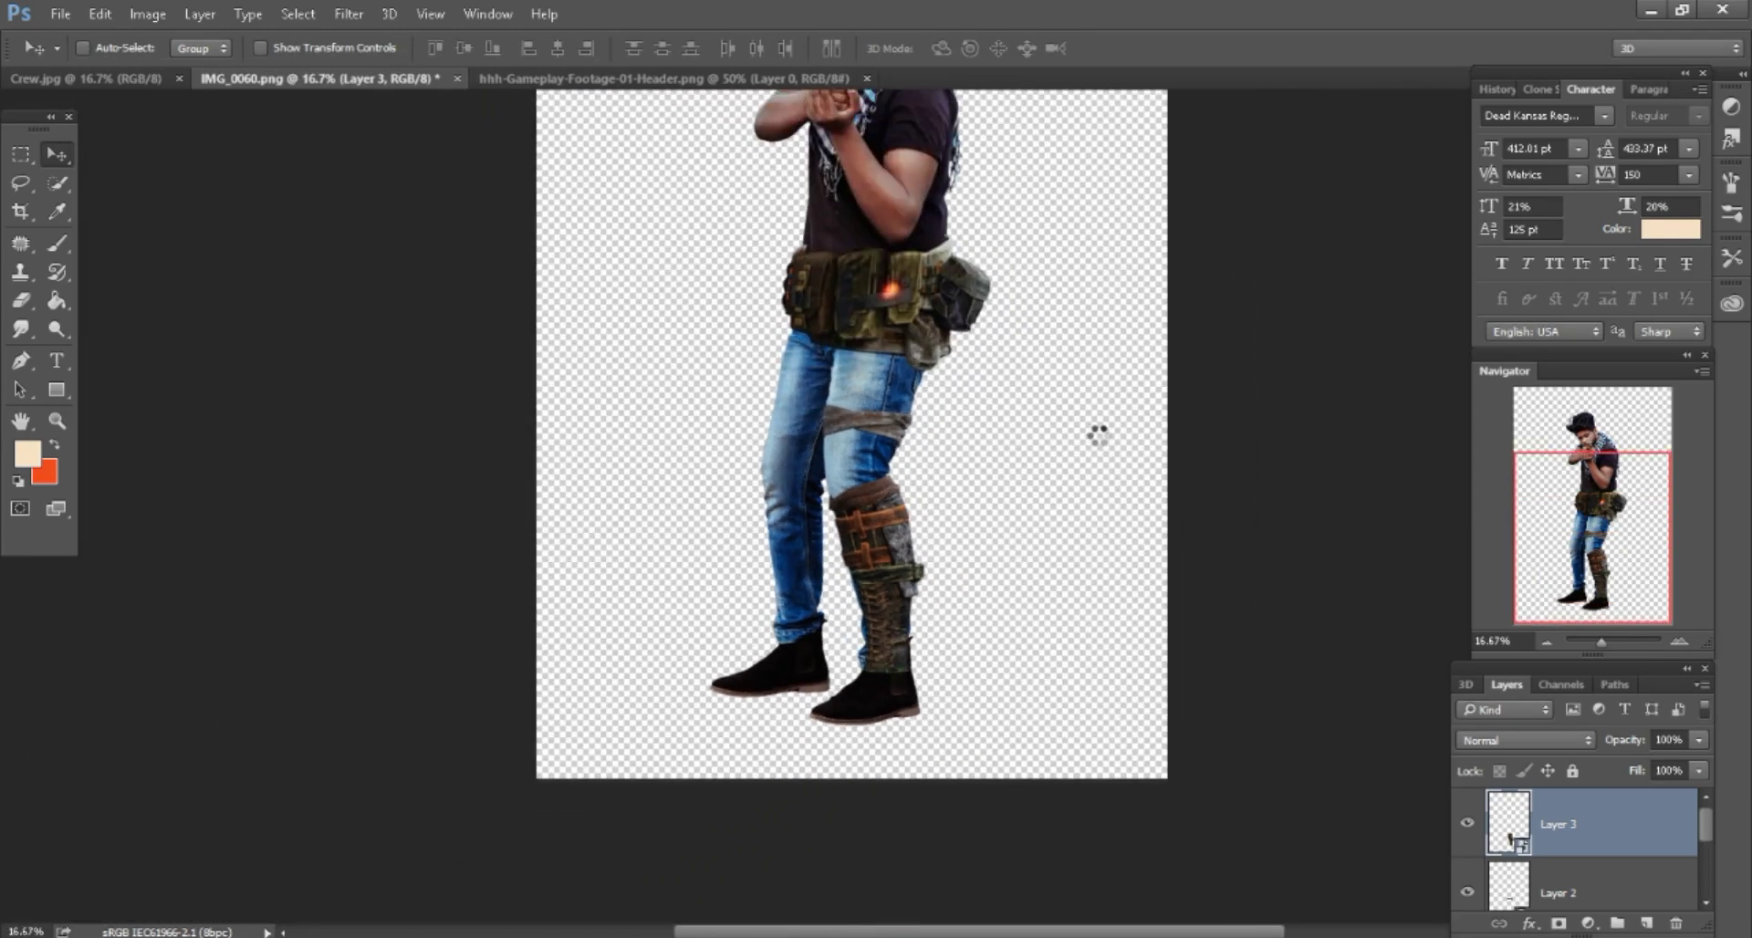
pyautogui.scroll(-1, 1099, 438)
pyautogui.scroll(1, 1131, 474)
pyautogui.scroll(1, 1122, 548)
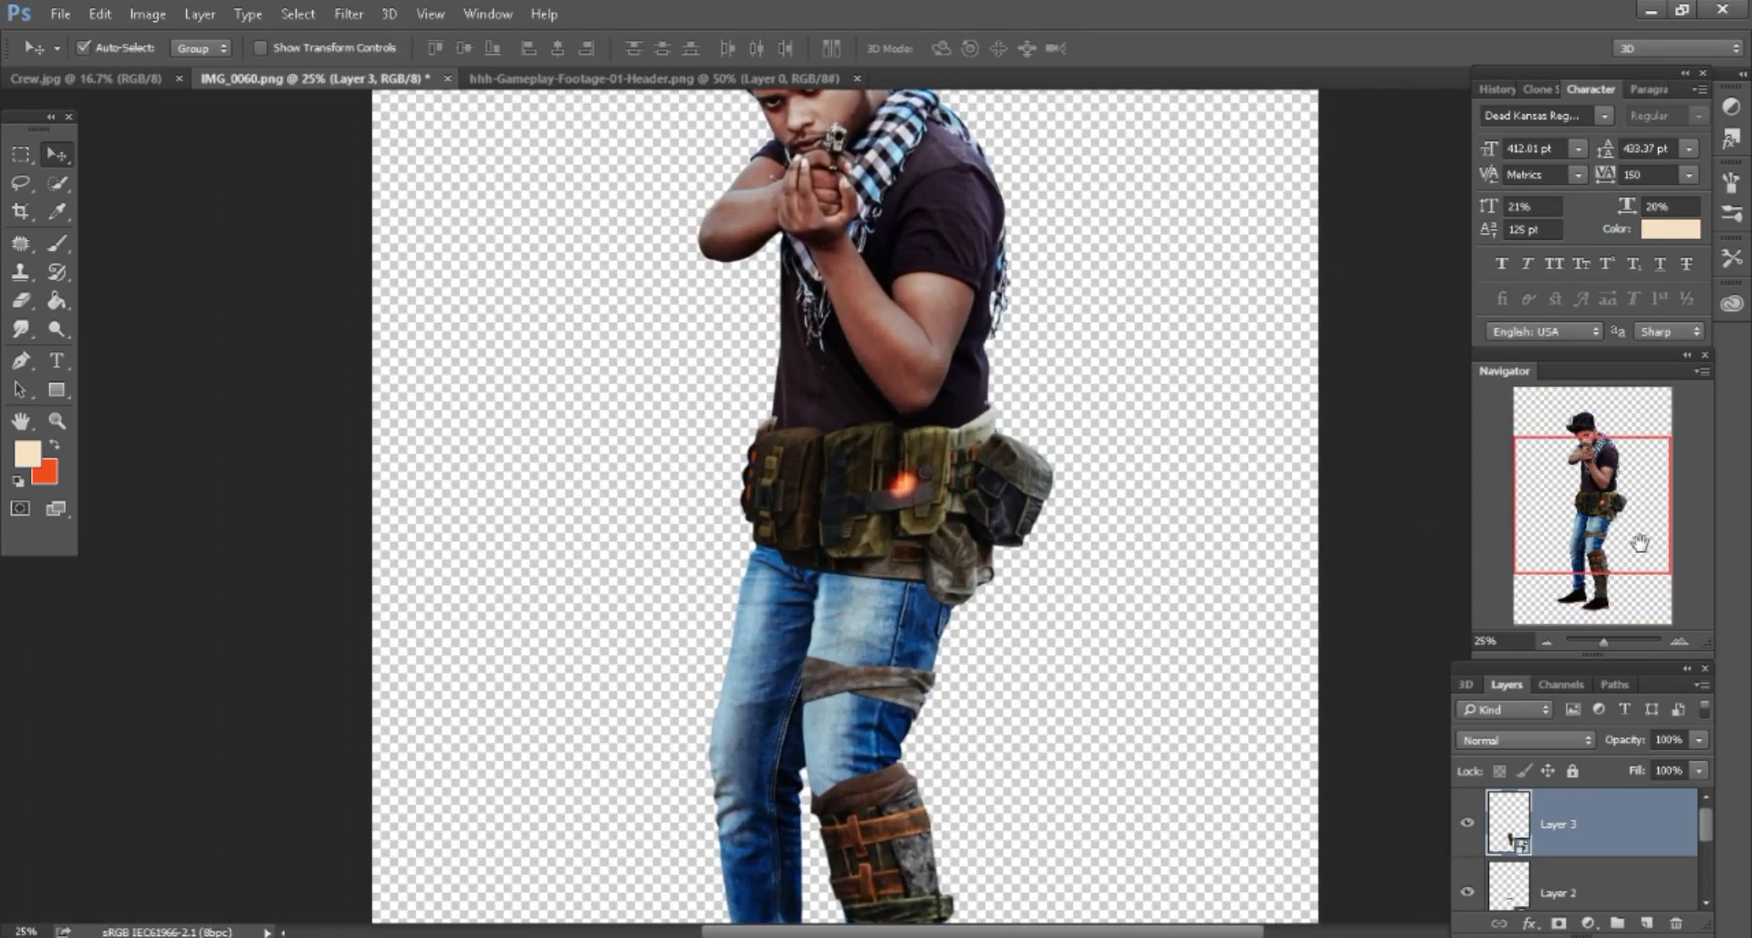
pyautogui.scroll(1, 1104, 626)
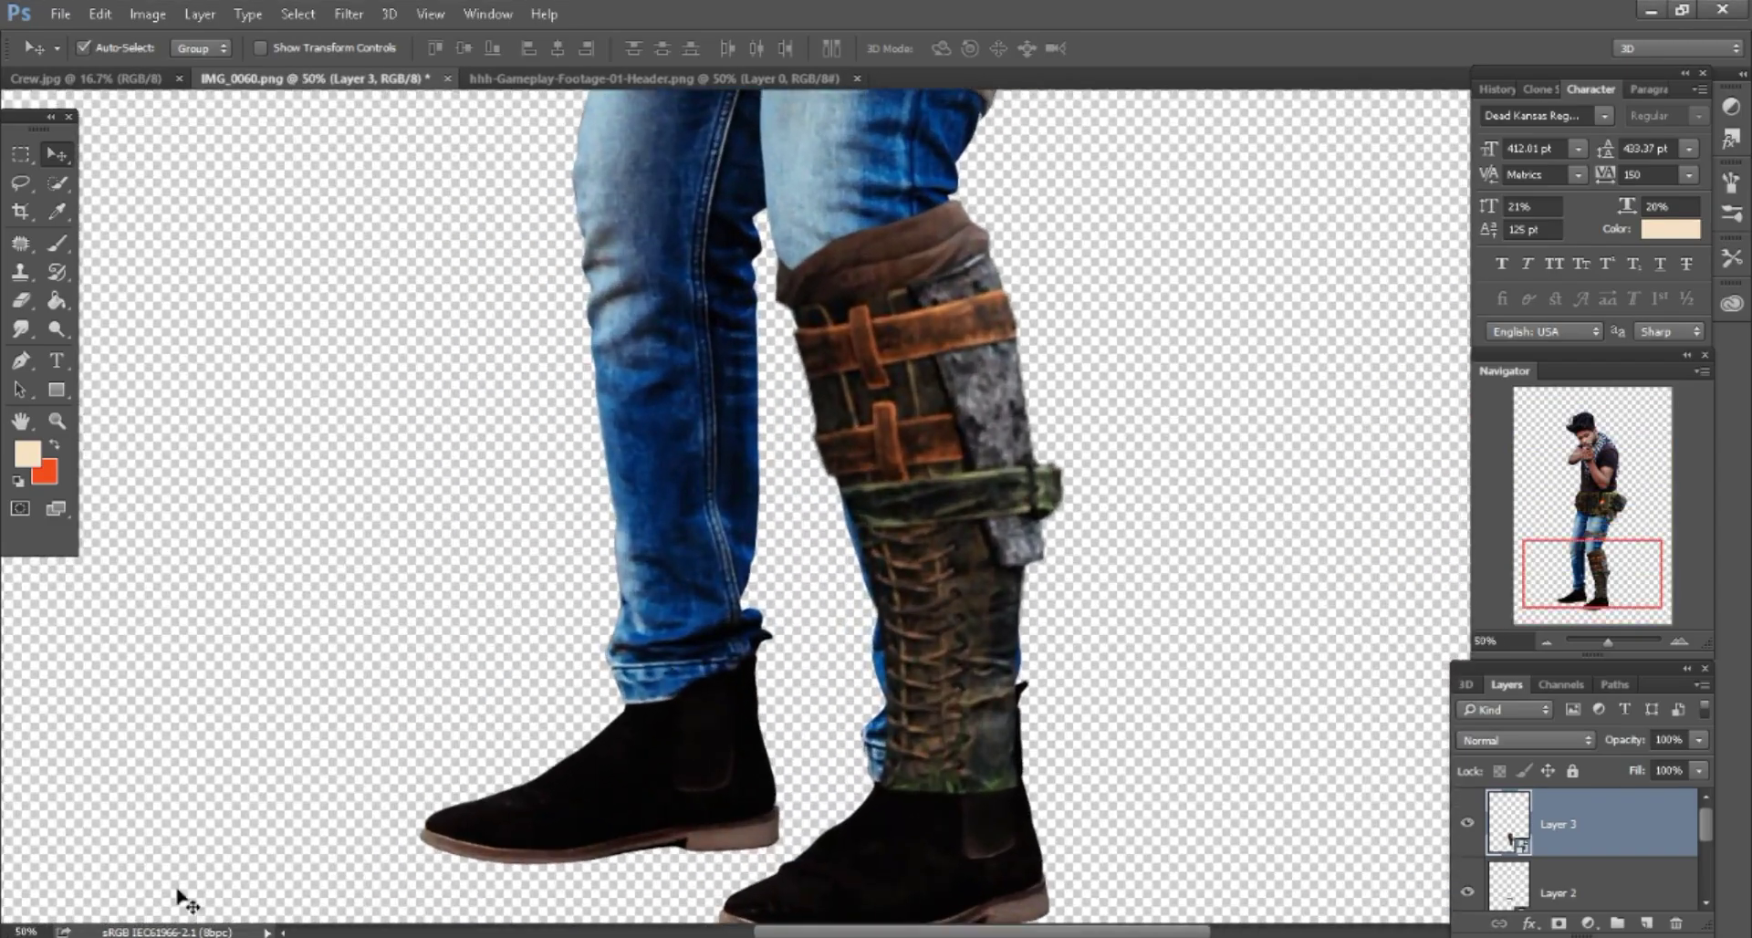
pyautogui.click(188, 917)
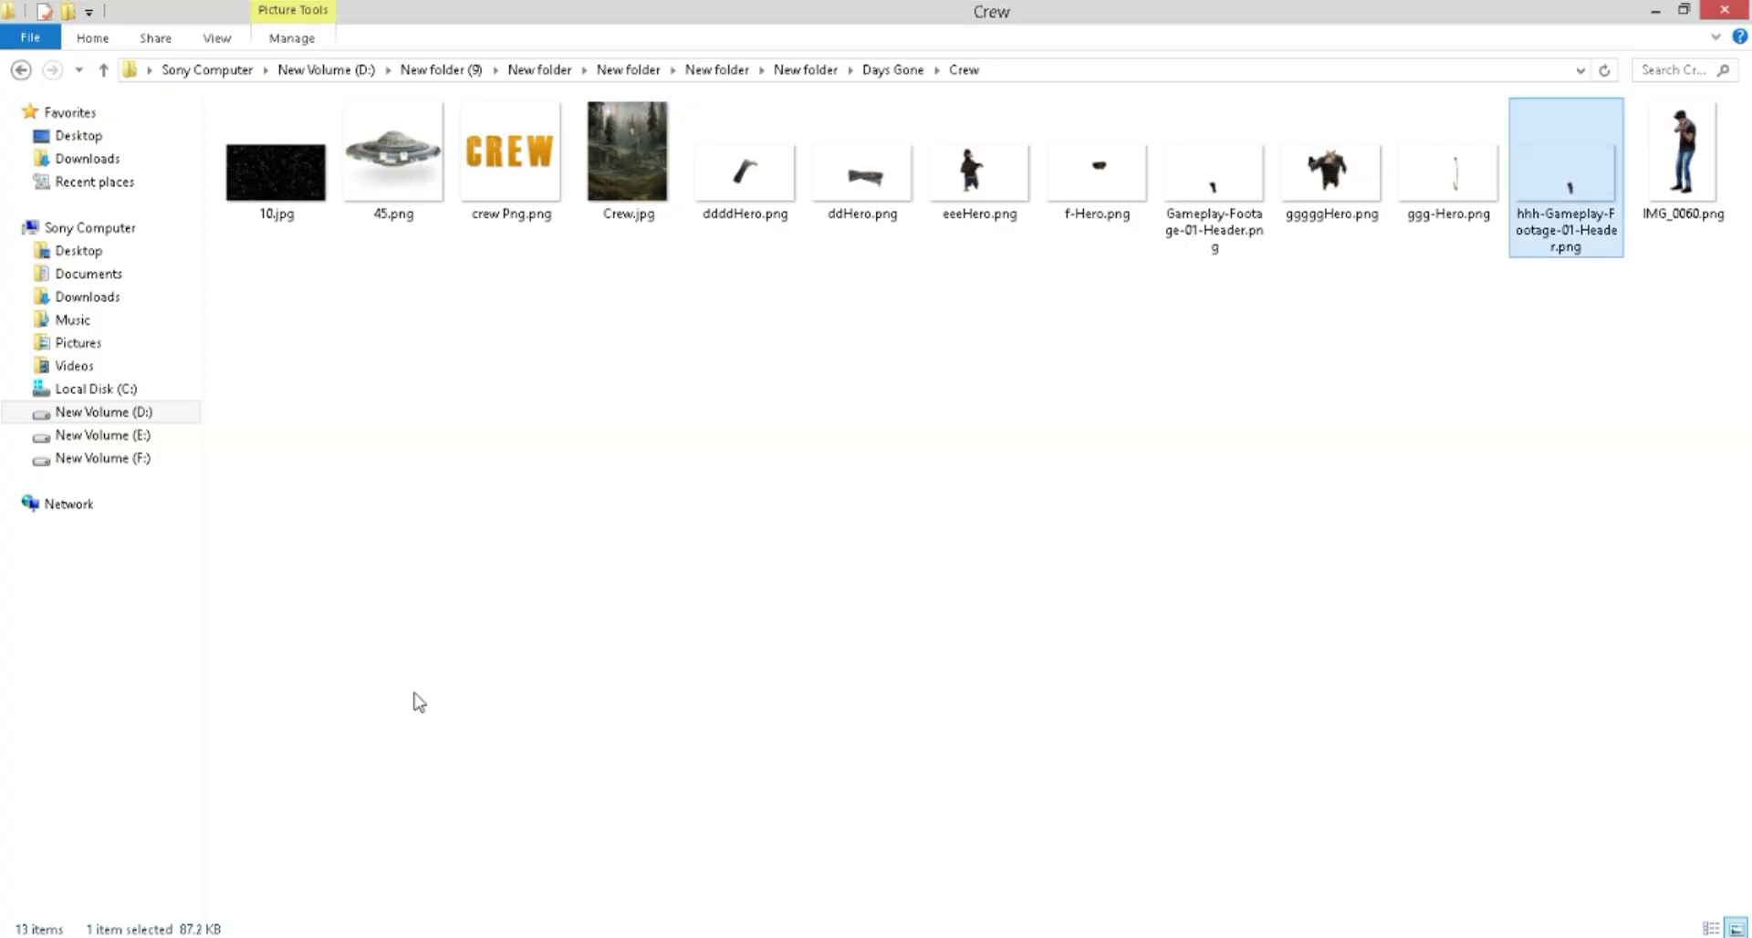
pyautogui.moveTo(1192, 210)
pyautogui.mouseDown()
pyautogui.moveTo(575, 840)
pyautogui.moveTo(575, 899)
pyautogui.moveTo(1114, 110)
pyautogui.moveTo(1004, 401)
pyautogui.moveTo(665, 359)
pyautogui.moveTo(429, 79)
pyautogui.moveTo(721, 469)
pyautogui.moveTo(965, 618)
pyautogui.mouseUp()
# Convert Layer 4 to a smart object.
pyautogui.rightClick(1662, 839)
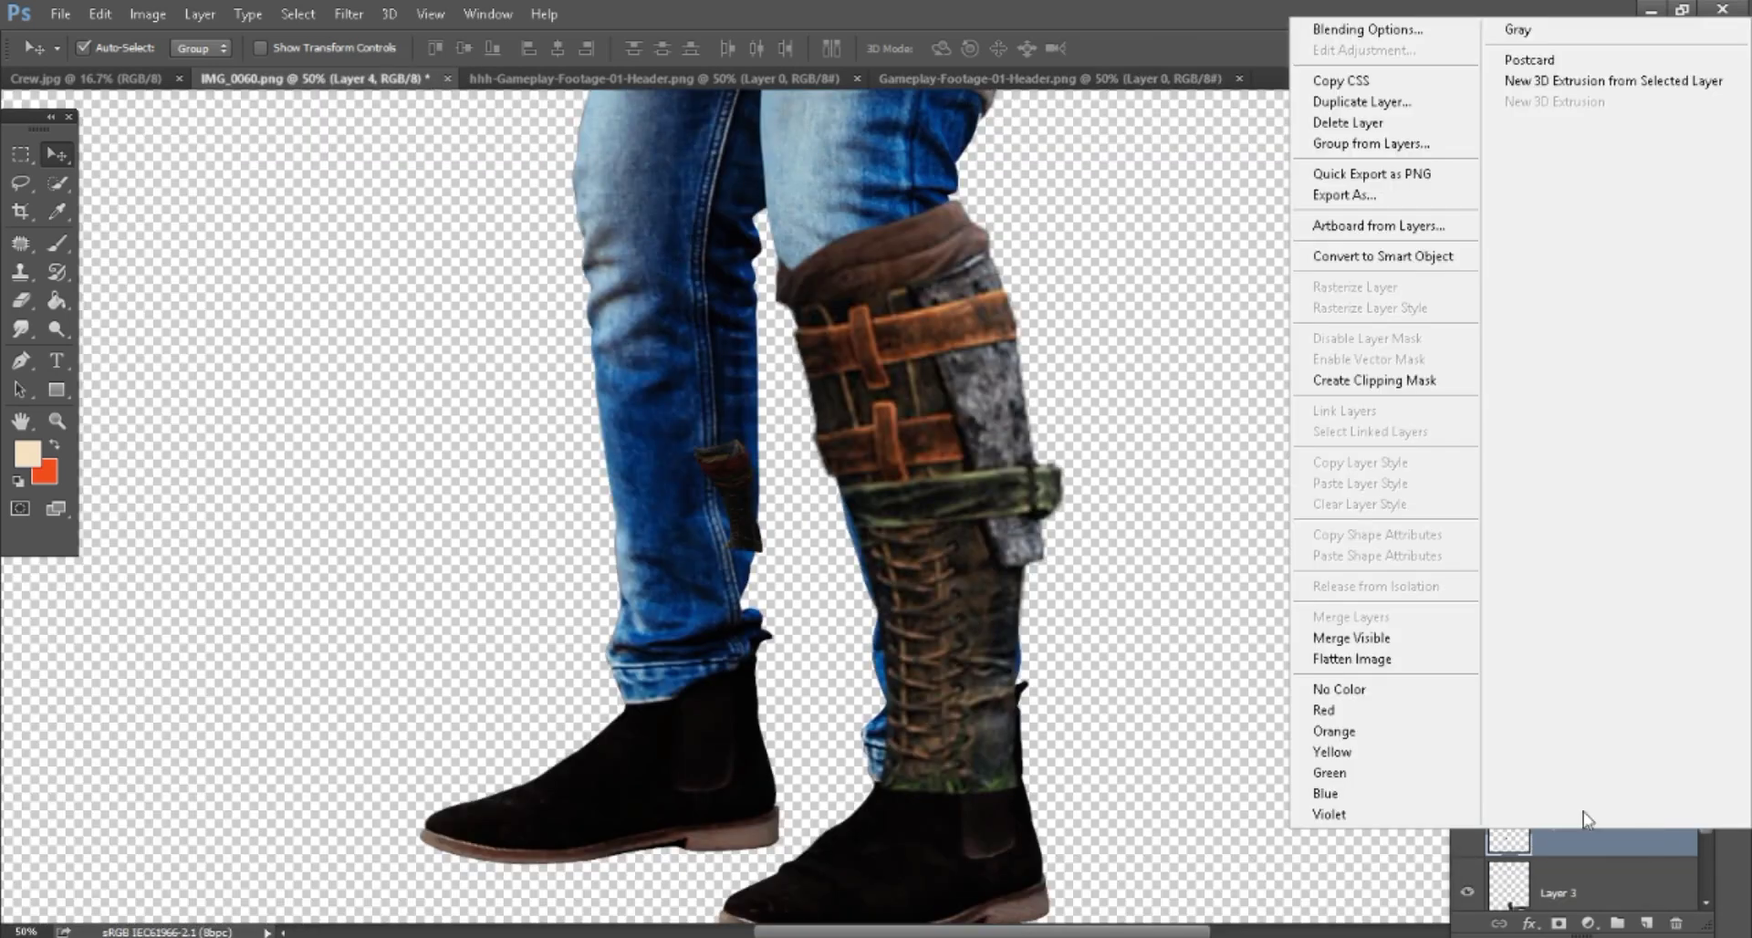
pyautogui.click(1346, 259)
pyautogui.hscroll(-2, 1133, 326)
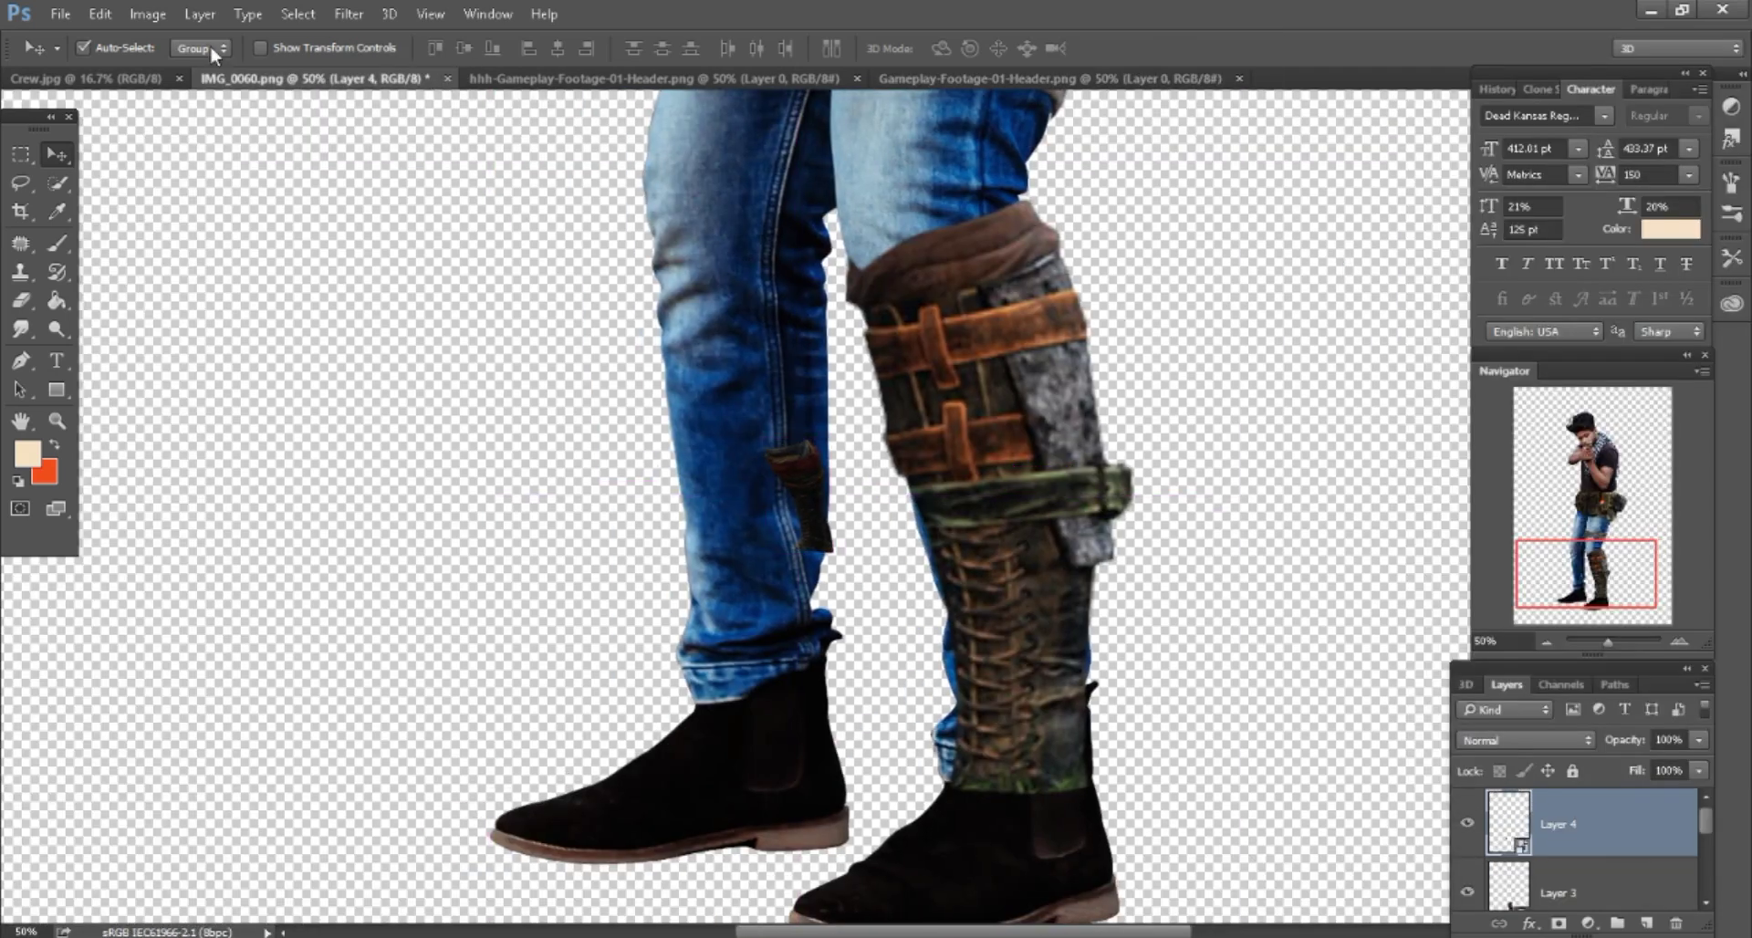
# Enlarge the boot piece to about 443%, tilt it about 4 degrees and move it onto the left leg.
pyautogui.click(117, 16)
pyautogui.click(166, 443)
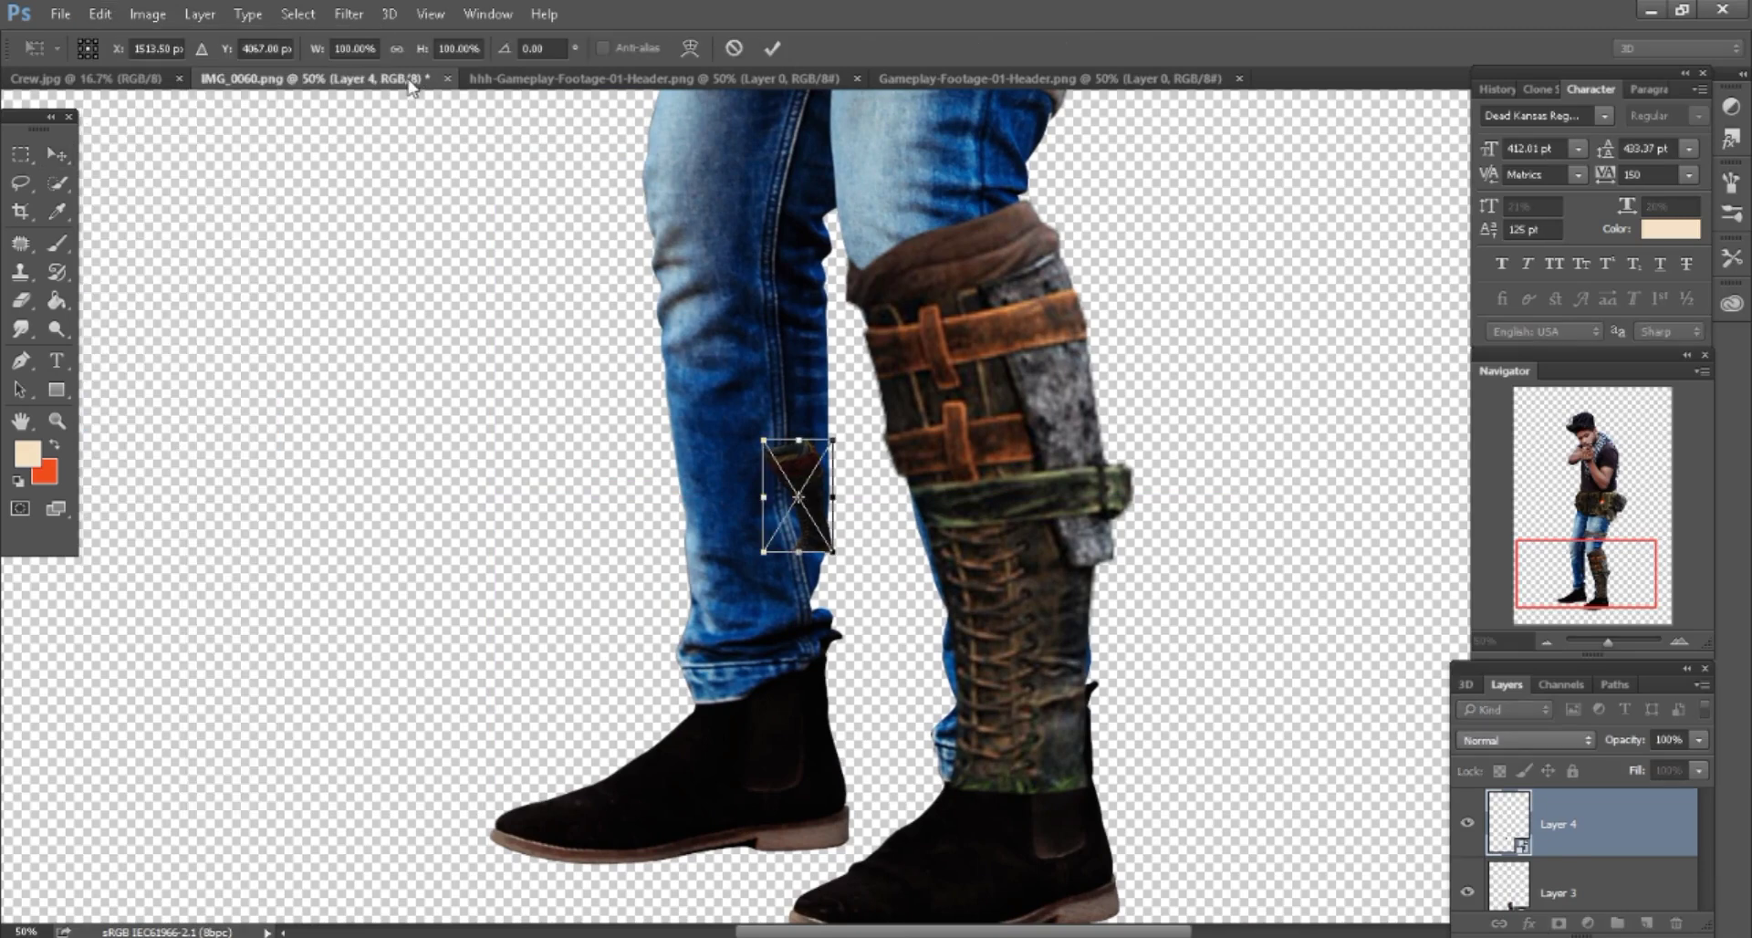
pyautogui.moveTo(420, 48); pyautogui.dragTo(797, 16)
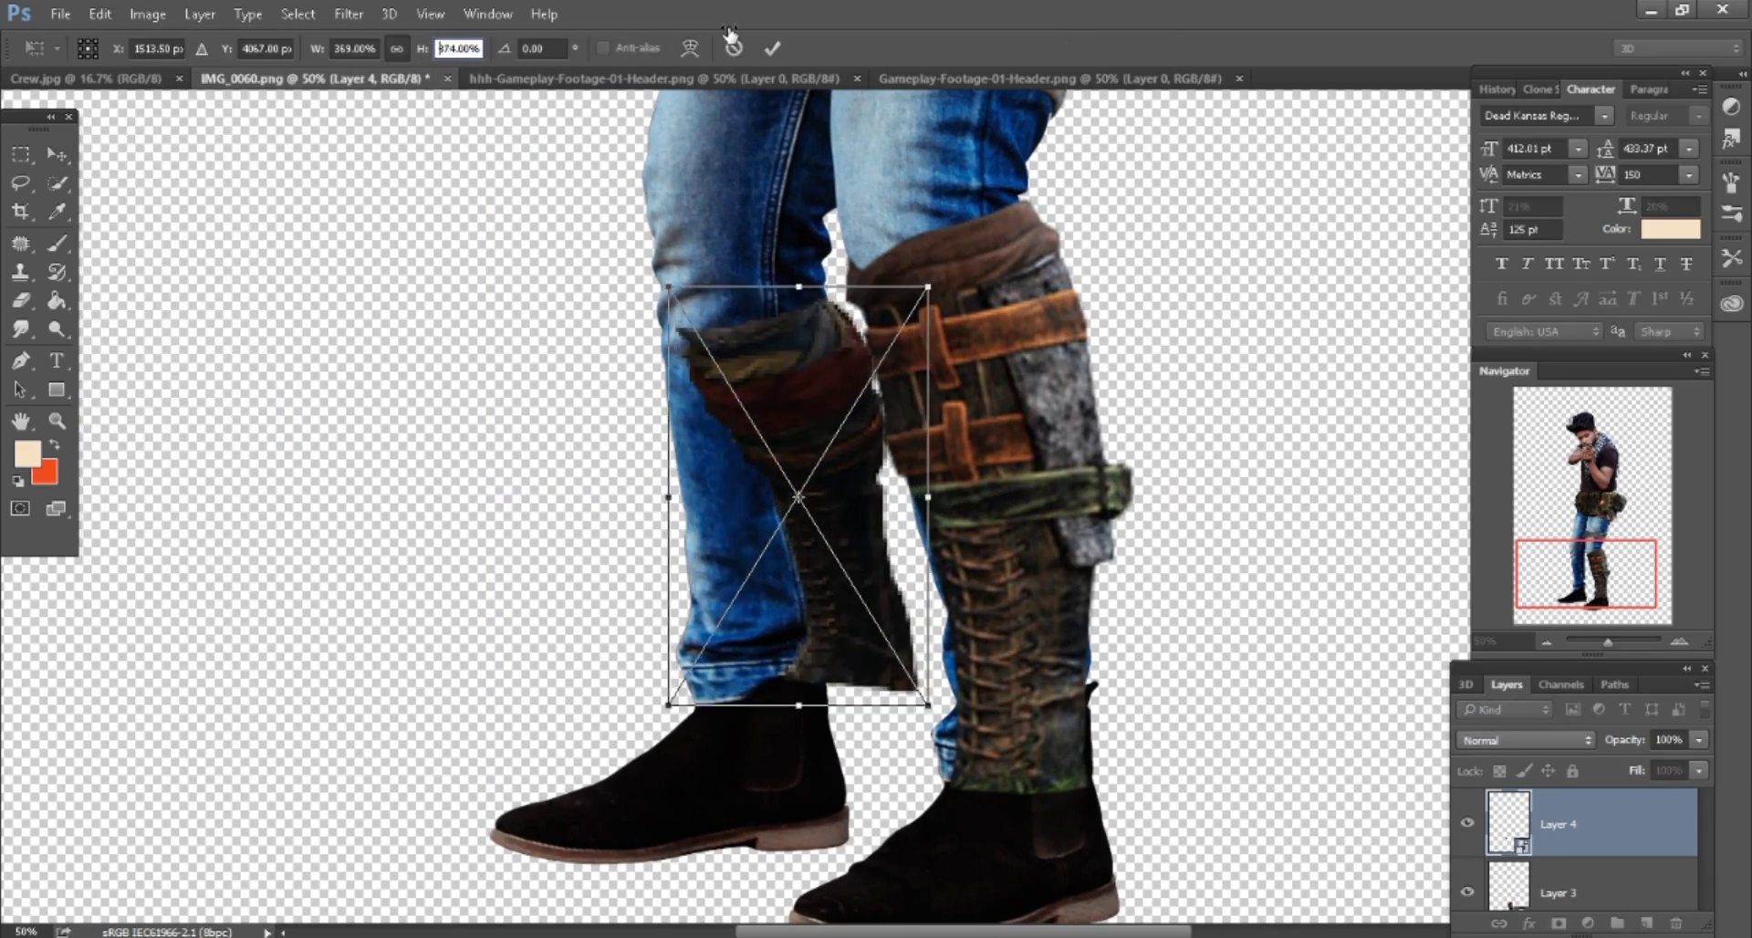
pyautogui.moveTo(1095, 301); pyautogui.dragTo(1122, 273)
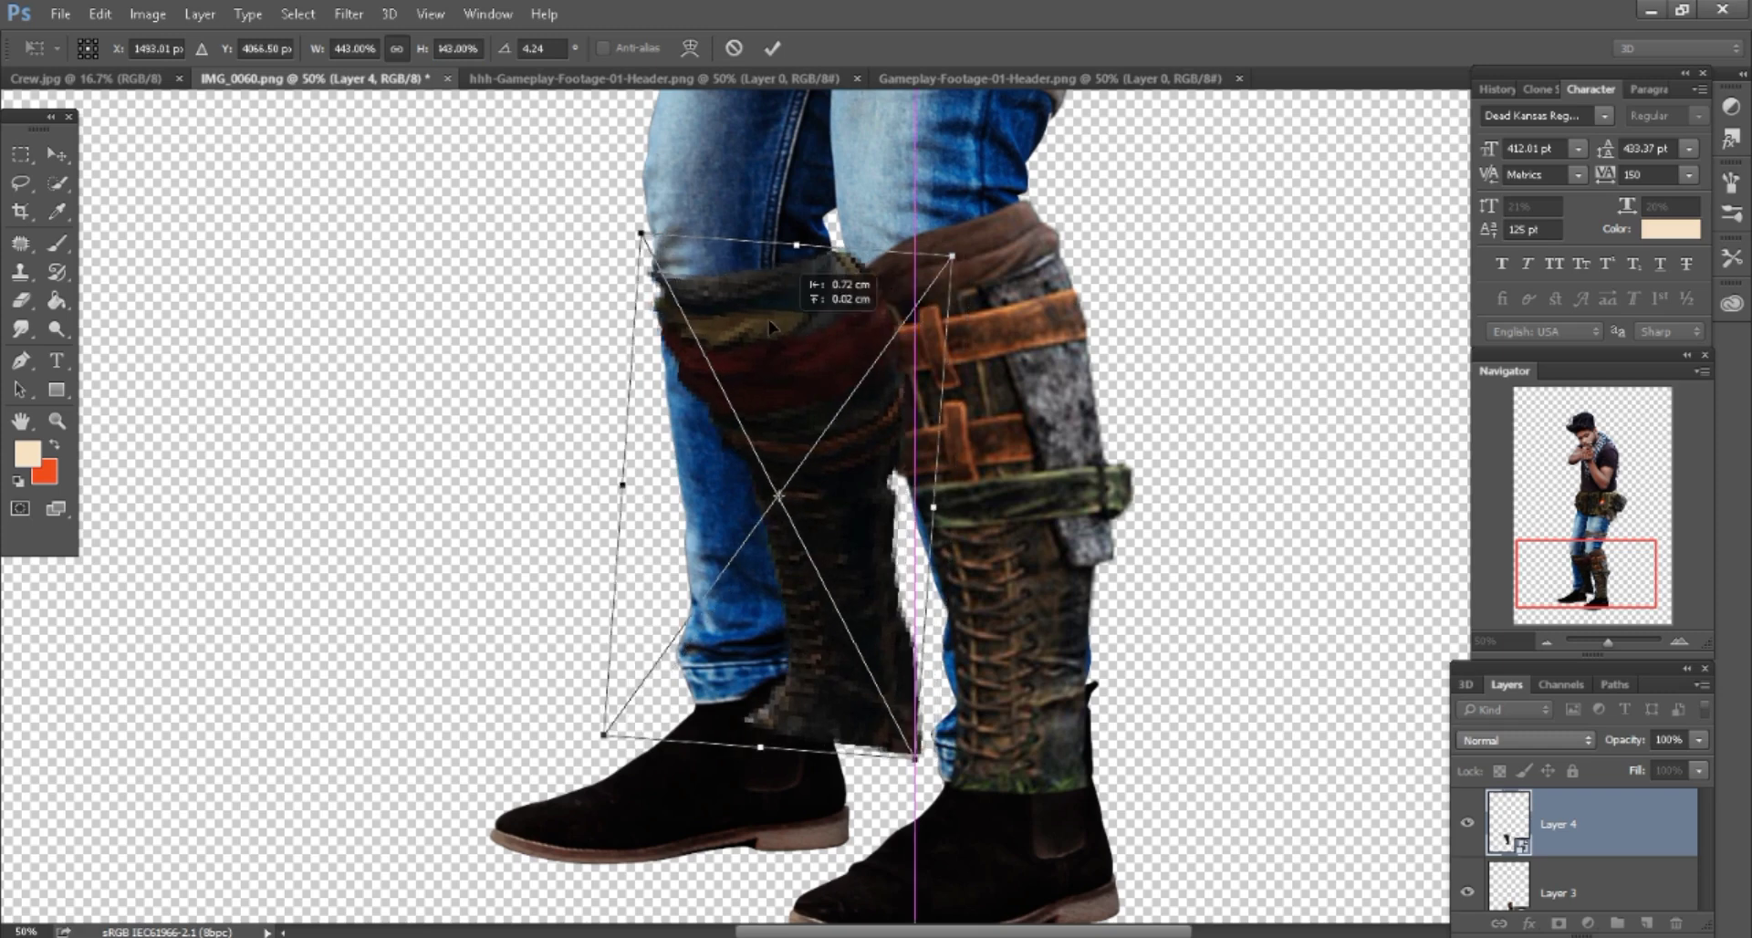
pyautogui.moveTo(818, 343); pyautogui.dragTo(784, 347)
pyautogui.hscroll(-2, 870, 370)
pyautogui.hscroll(-1, 870, 370)
pyautogui.moveTo(1332, 506); pyautogui.dragTo(1295, 543)
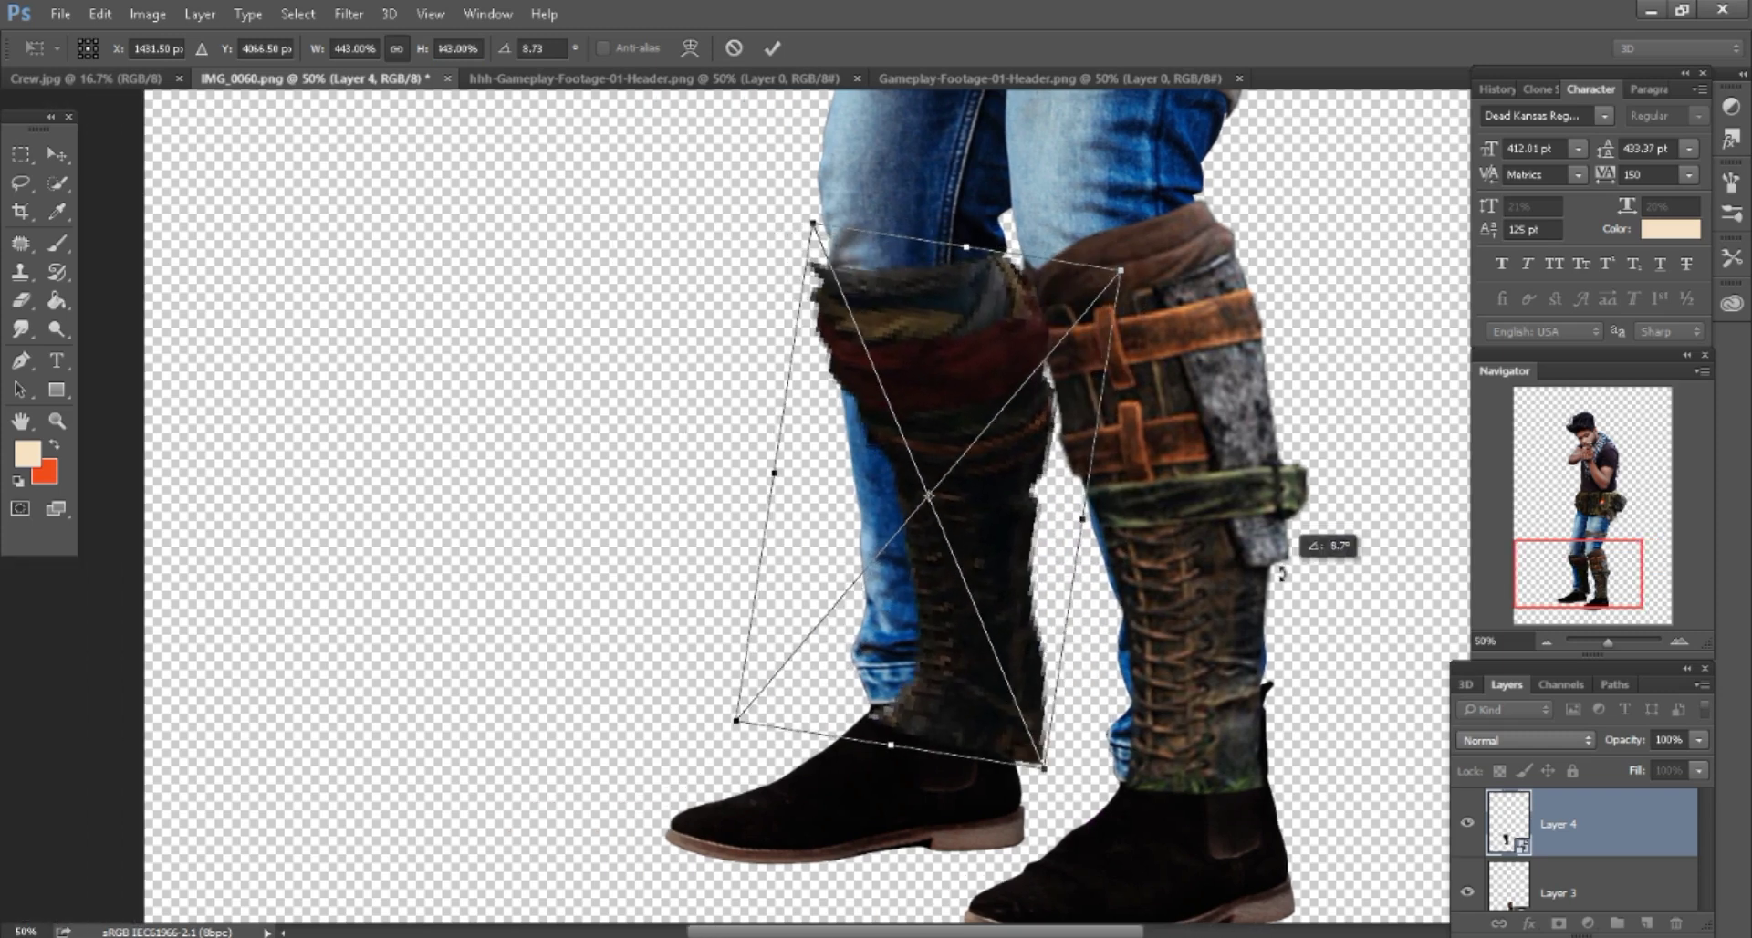
pyautogui.moveTo(1010, 477)
pyautogui.mouseDown()
pyautogui.moveTo(990, 557)
pyautogui.moveTo(993, 497)
pyautogui.mouseUp()
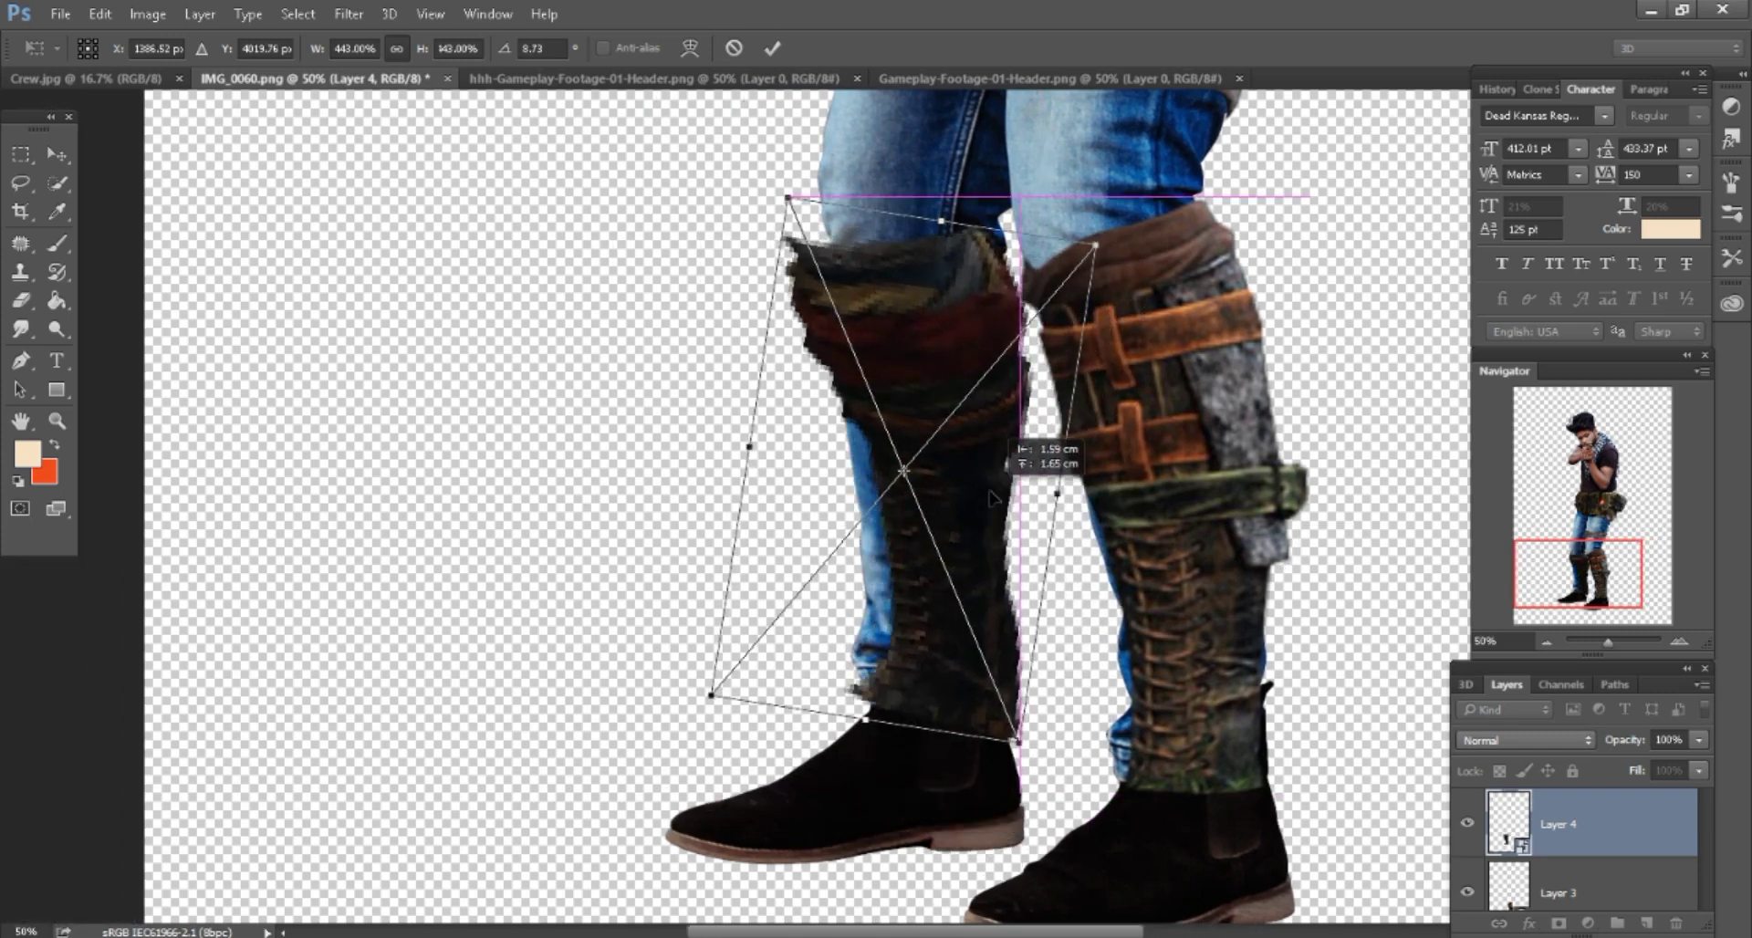
# Warp the boot piece's top up-right and lower edge onto the shoe, then commit.
pyautogui.scroll(1, 993, 497)
pyautogui.scroll(1, 993, 497)
pyautogui.scroll(1, 913, 437)
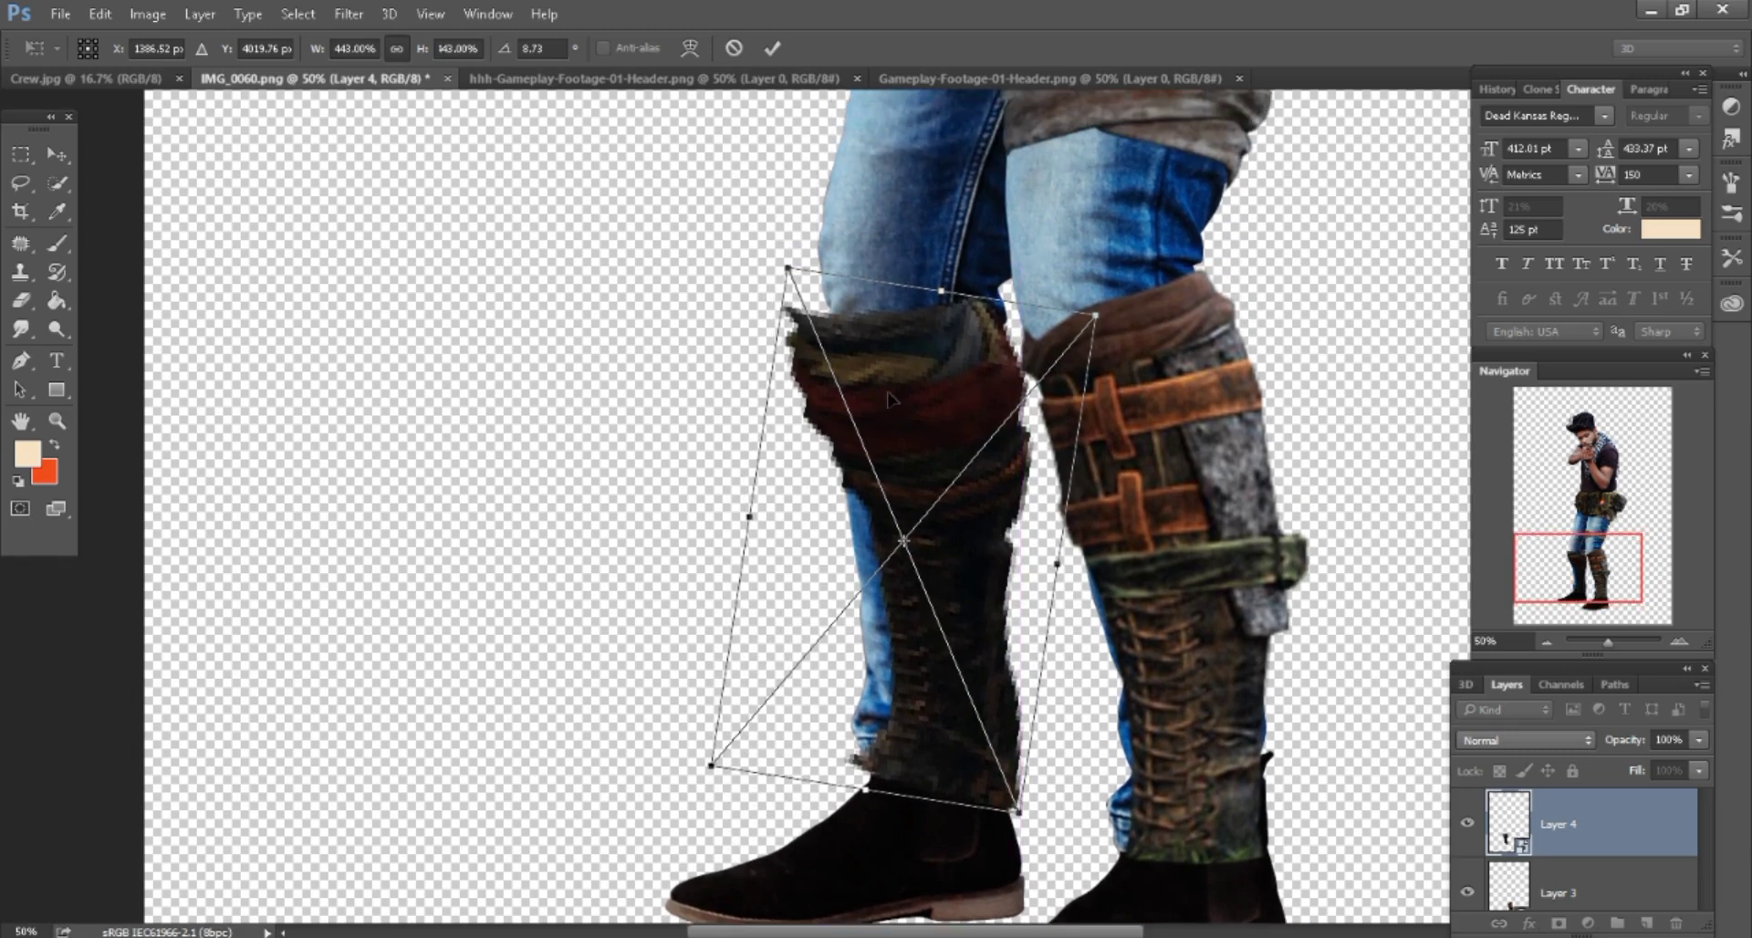
pyautogui.rightClick(890, 395)
pyautogui.click(939, 585)
pyautogui.moveTo(799, 315); pyautogui.dragTo(830, 240)
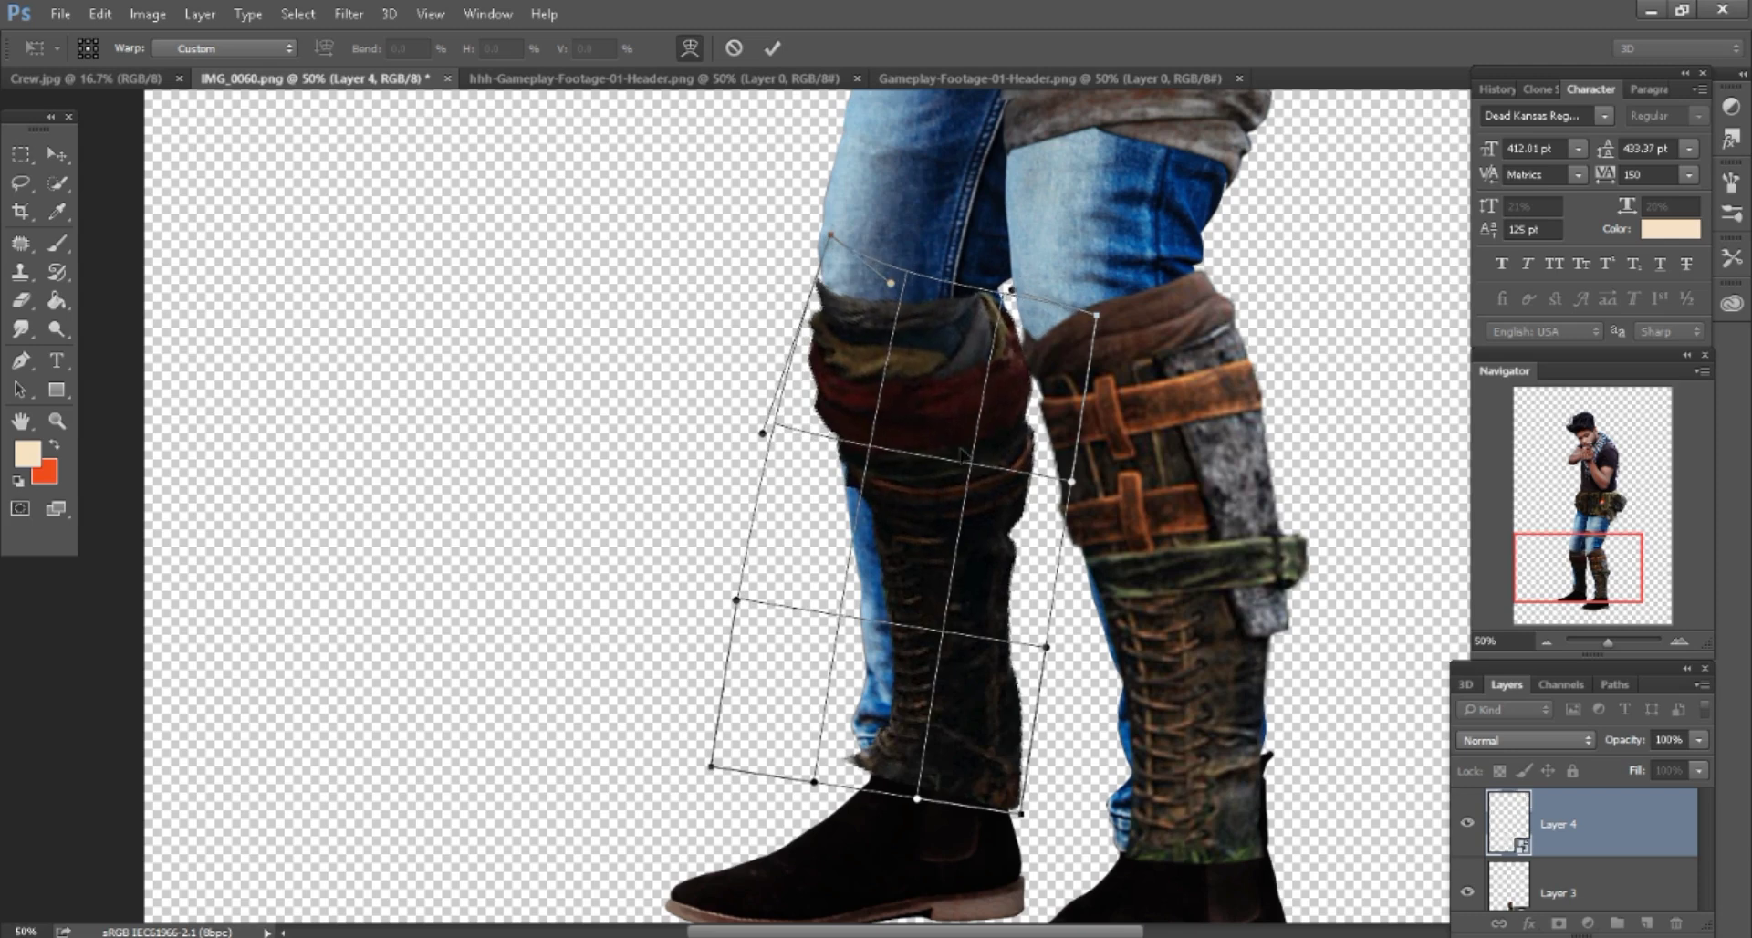
pyautogui.scroll(-1, 985, 365)
pyautogui.scroll(-1, 967, 428)
pyautogui.scroll(-1, 949, 500)
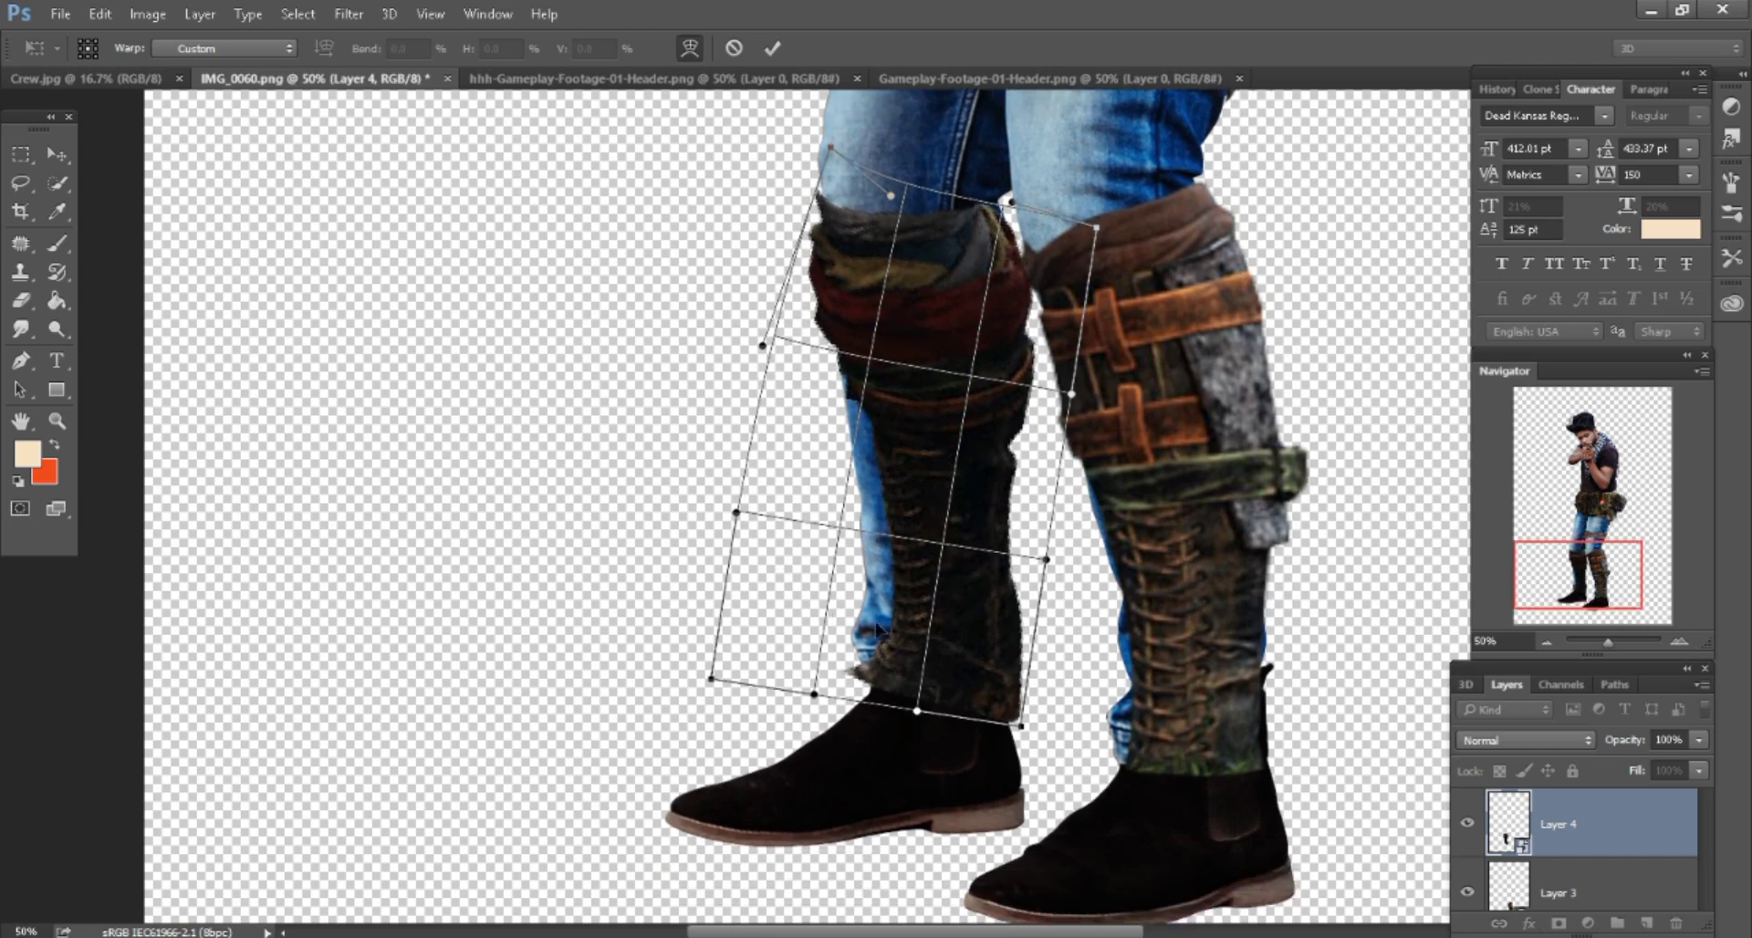
pyautogui.moveTo(916, 709); pyautogui.dragTo(885, 709)
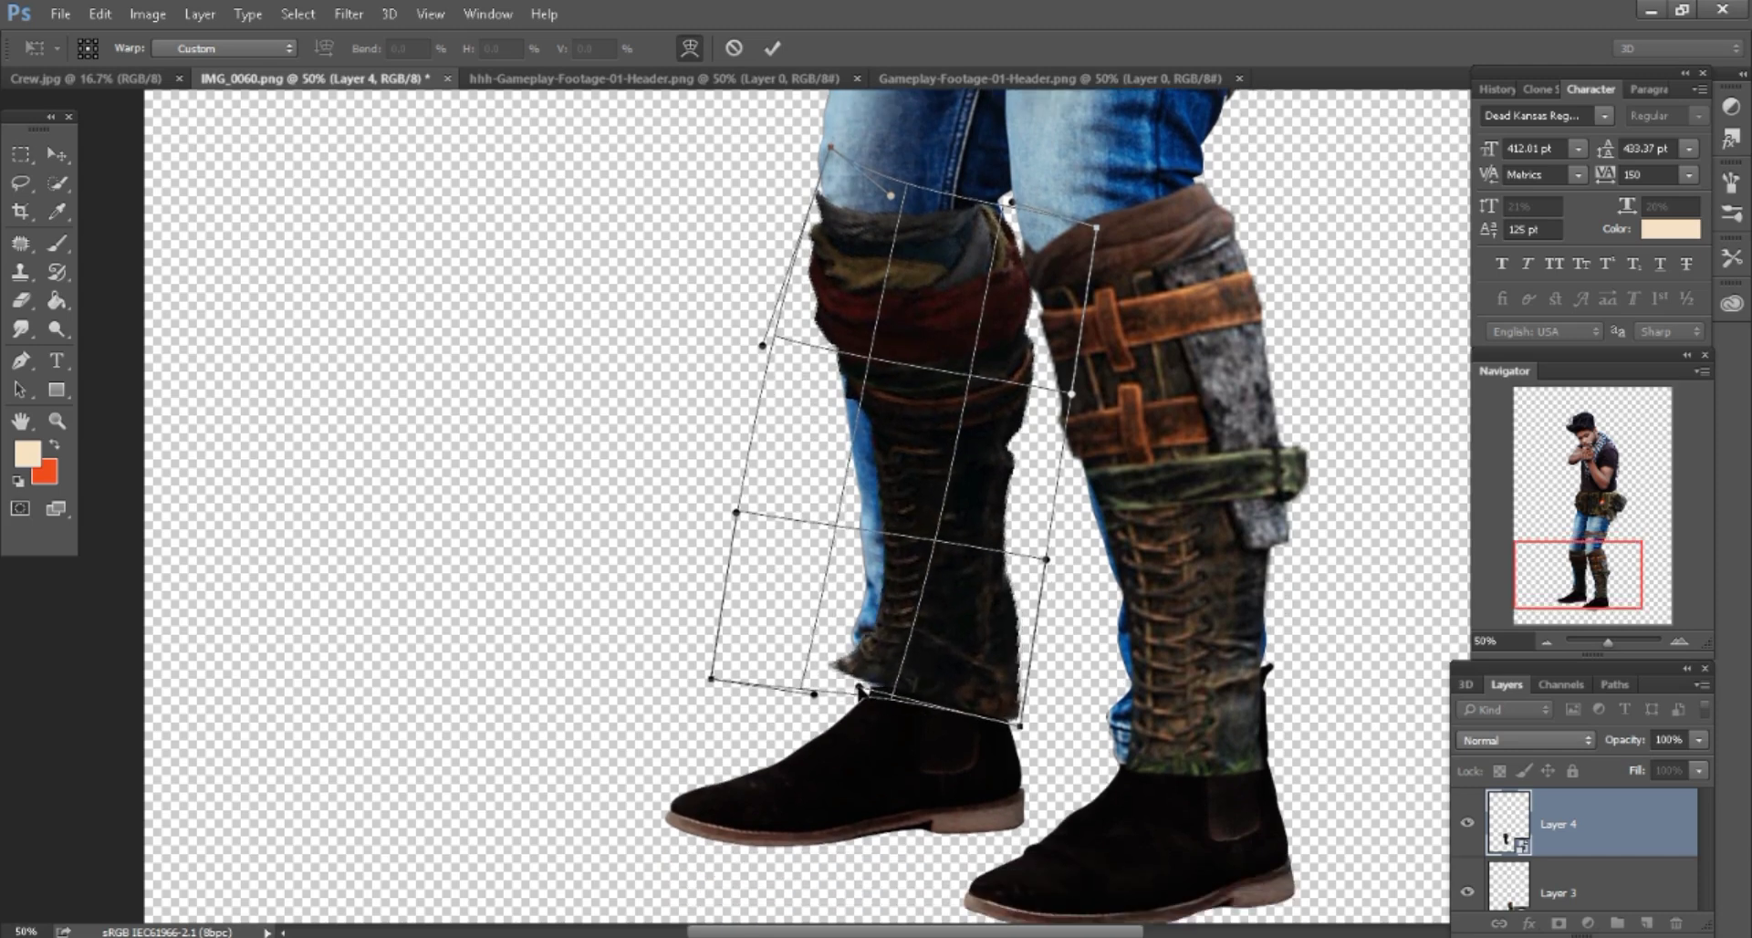
pyautogui.click(773, 47)
pyautogui.scroll(-2, 1566, 873)
# Add a layer mask to Layer 0 and set up a soft black brush.
pyautogui.scroll(-1, 1578, 866)
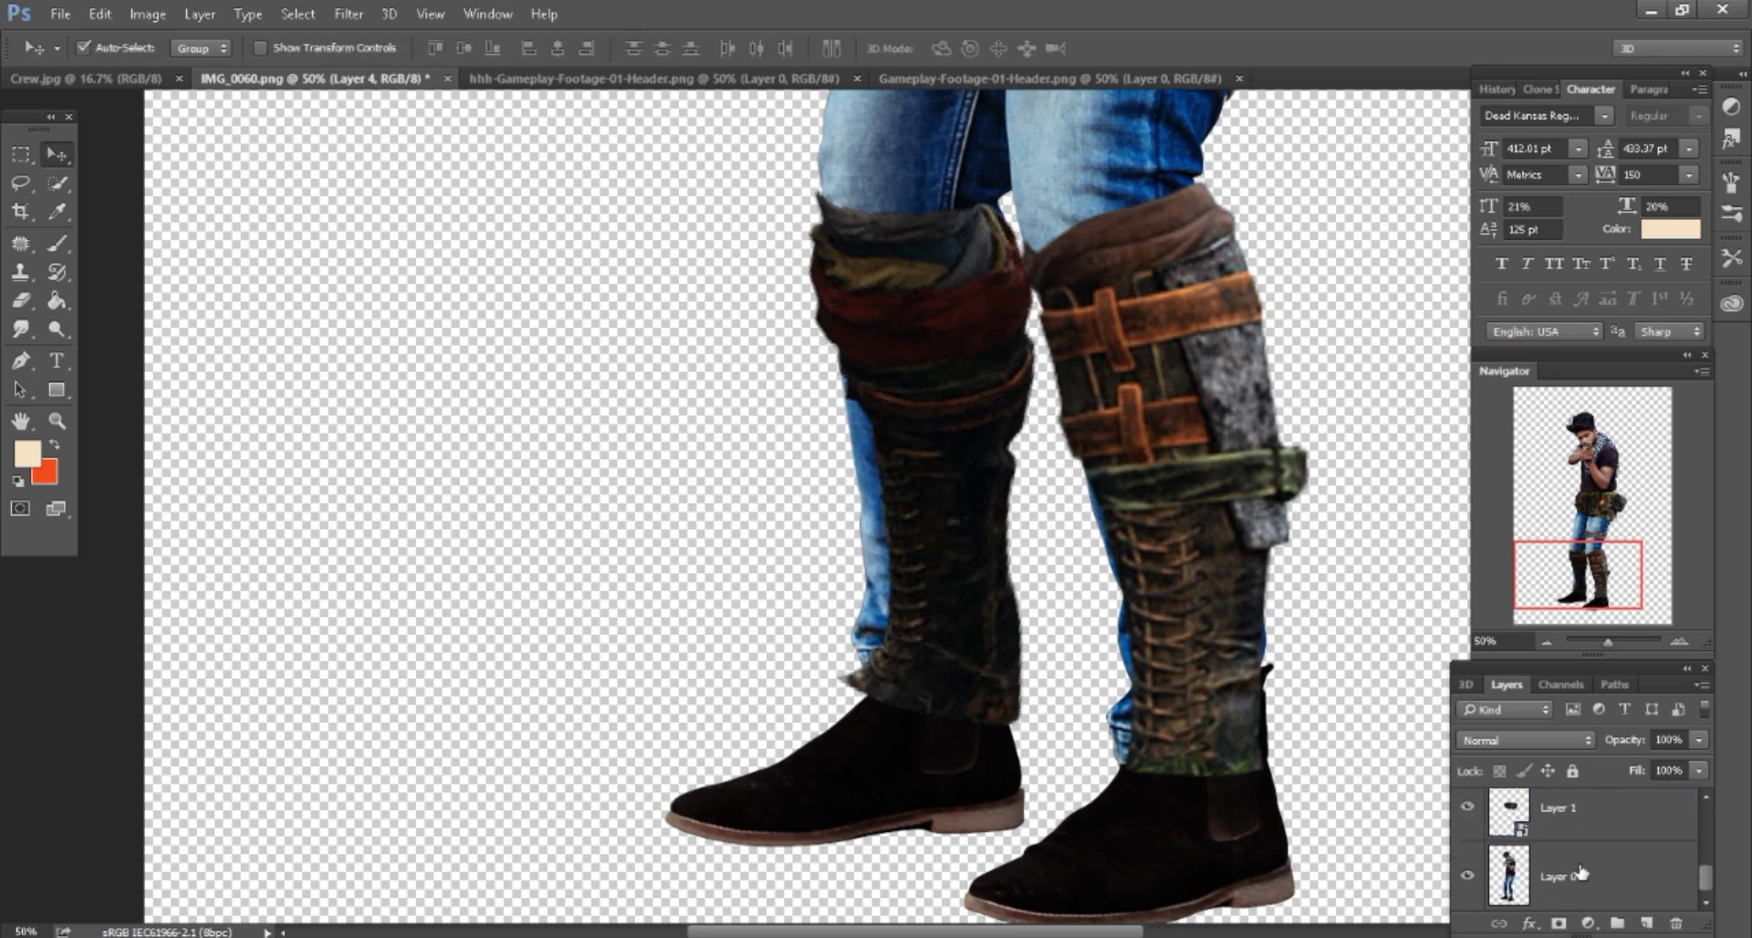
pyautogui.click(1583, 862)
pyautogui.click(1559, 925)
pyautogui.click(56, 243)
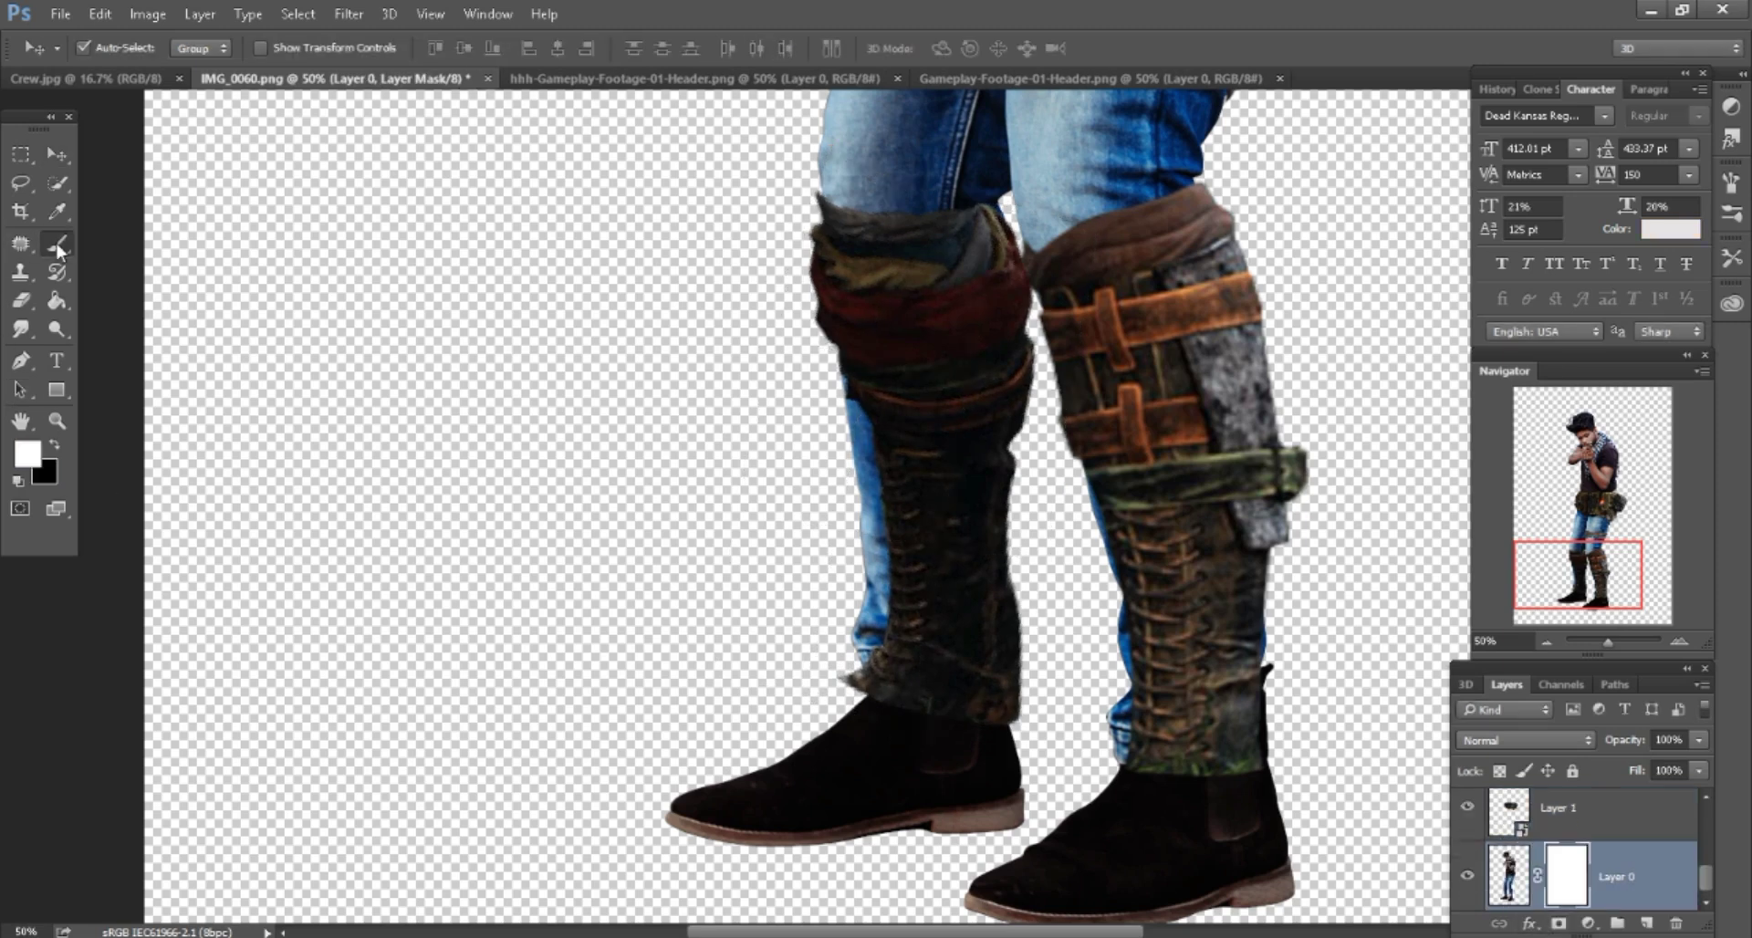
pyautogui.press('d')
pyautogui.rightClick(709, 599)
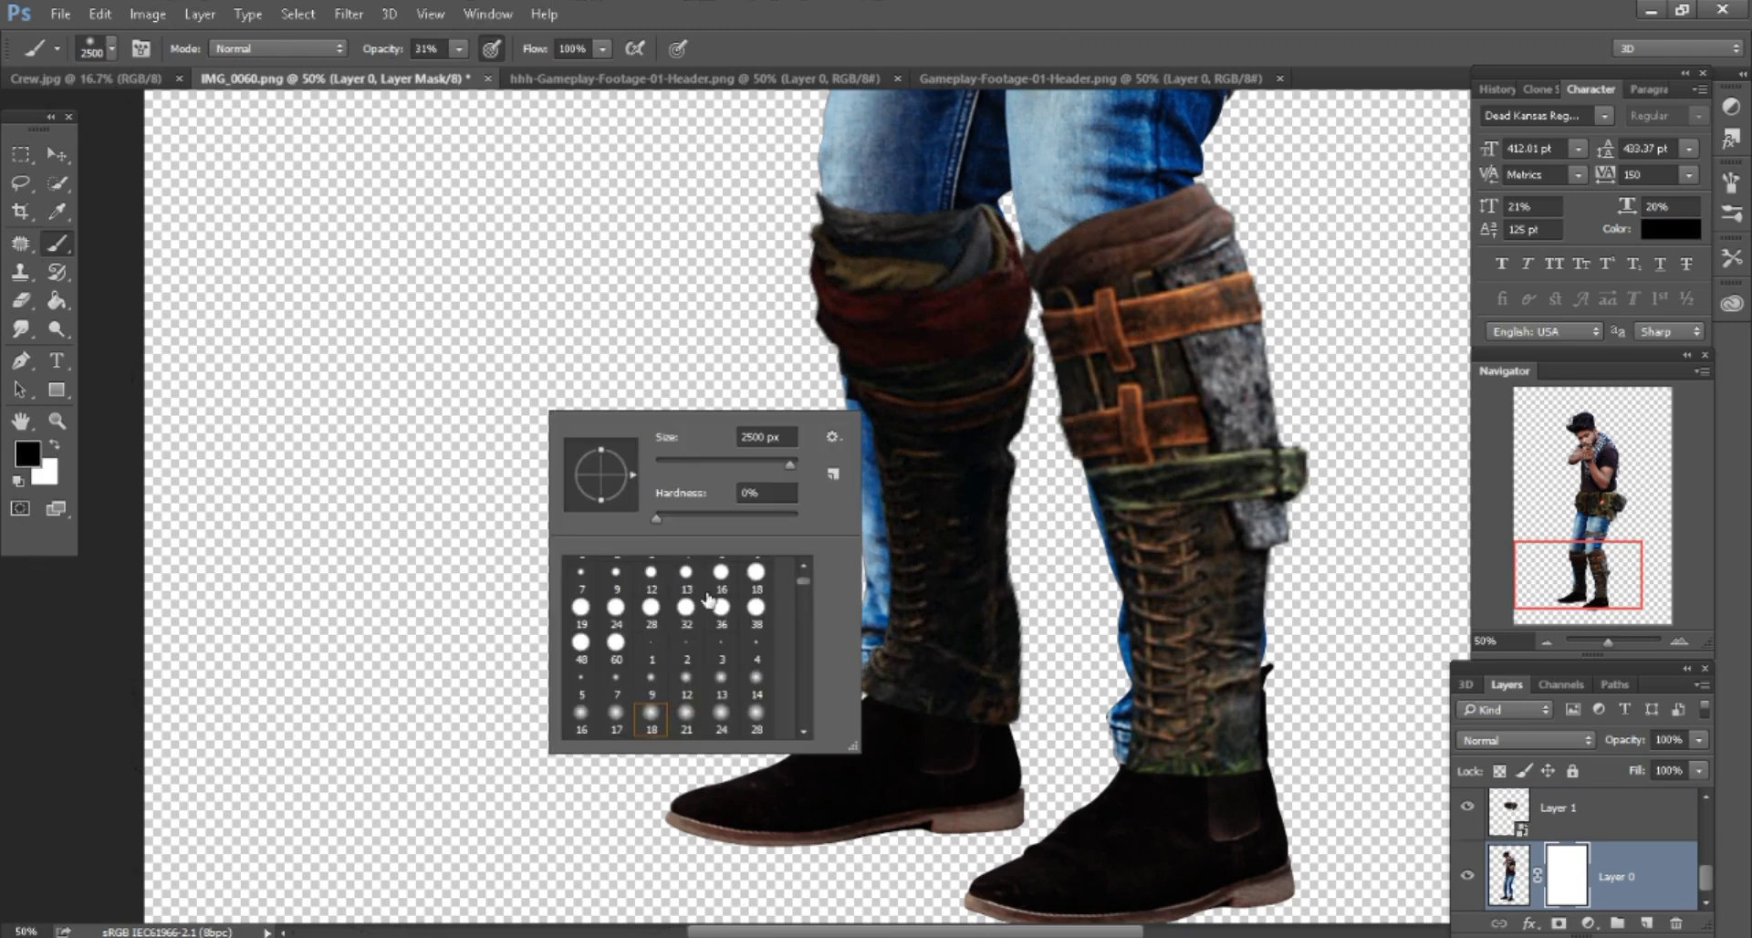
pyautogui.press('Return')
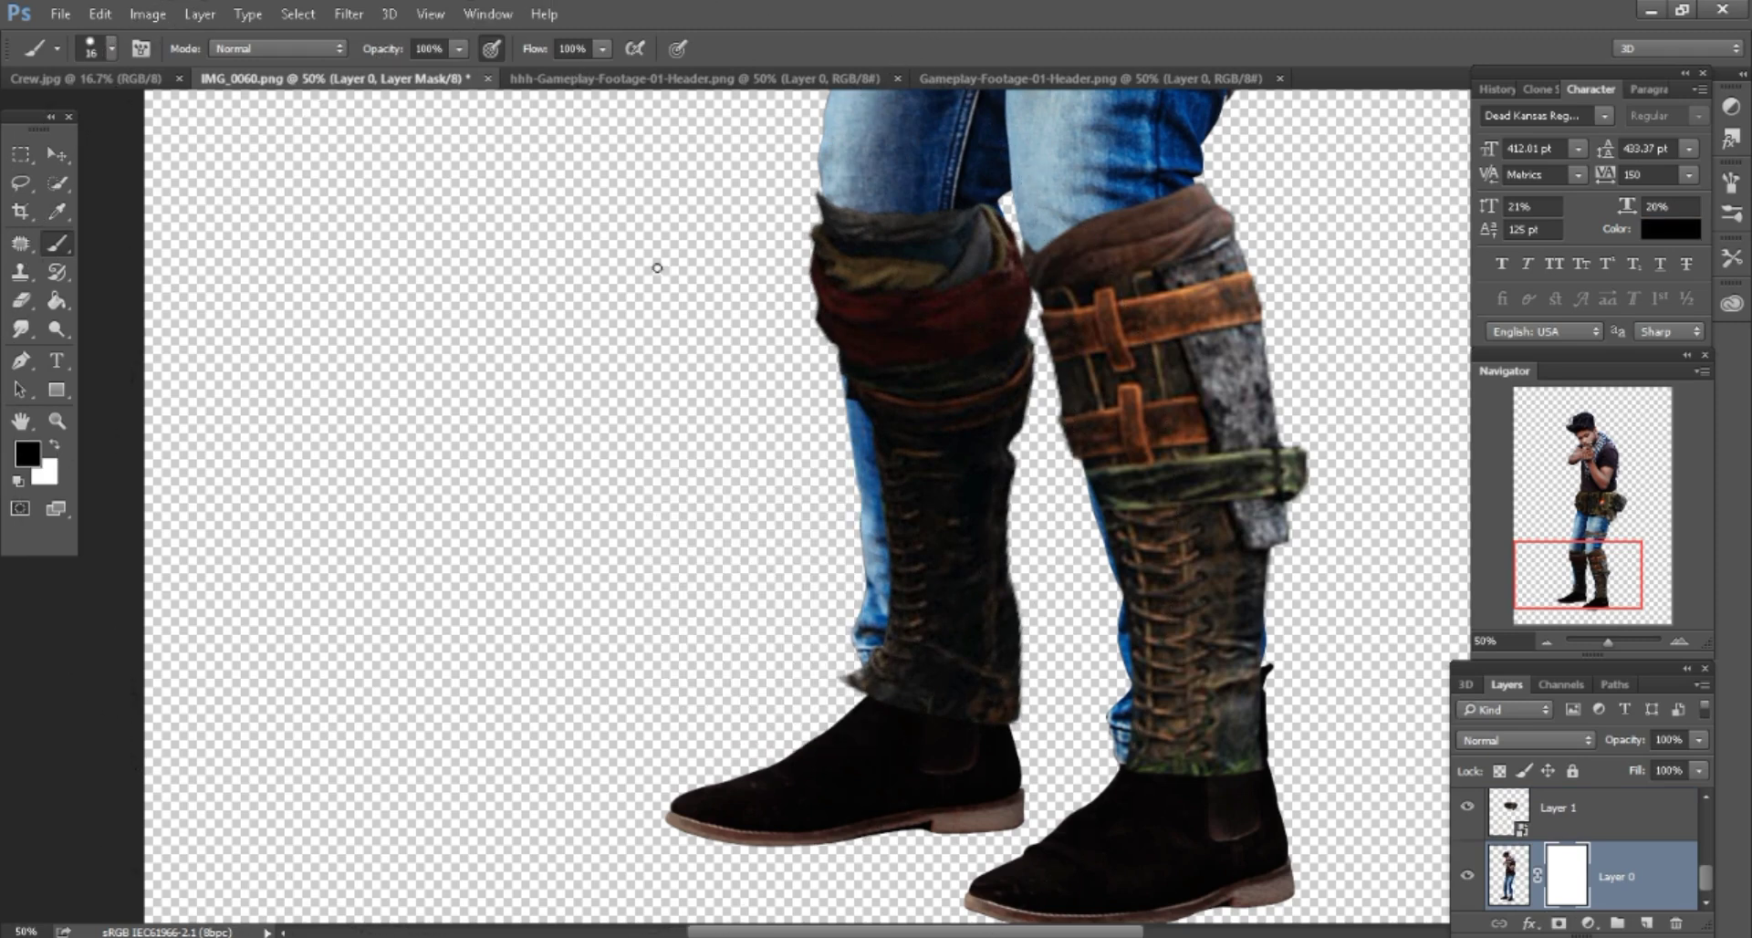
pyautogui.scroll(-3, 896, 412)
pyautogui.press(']')
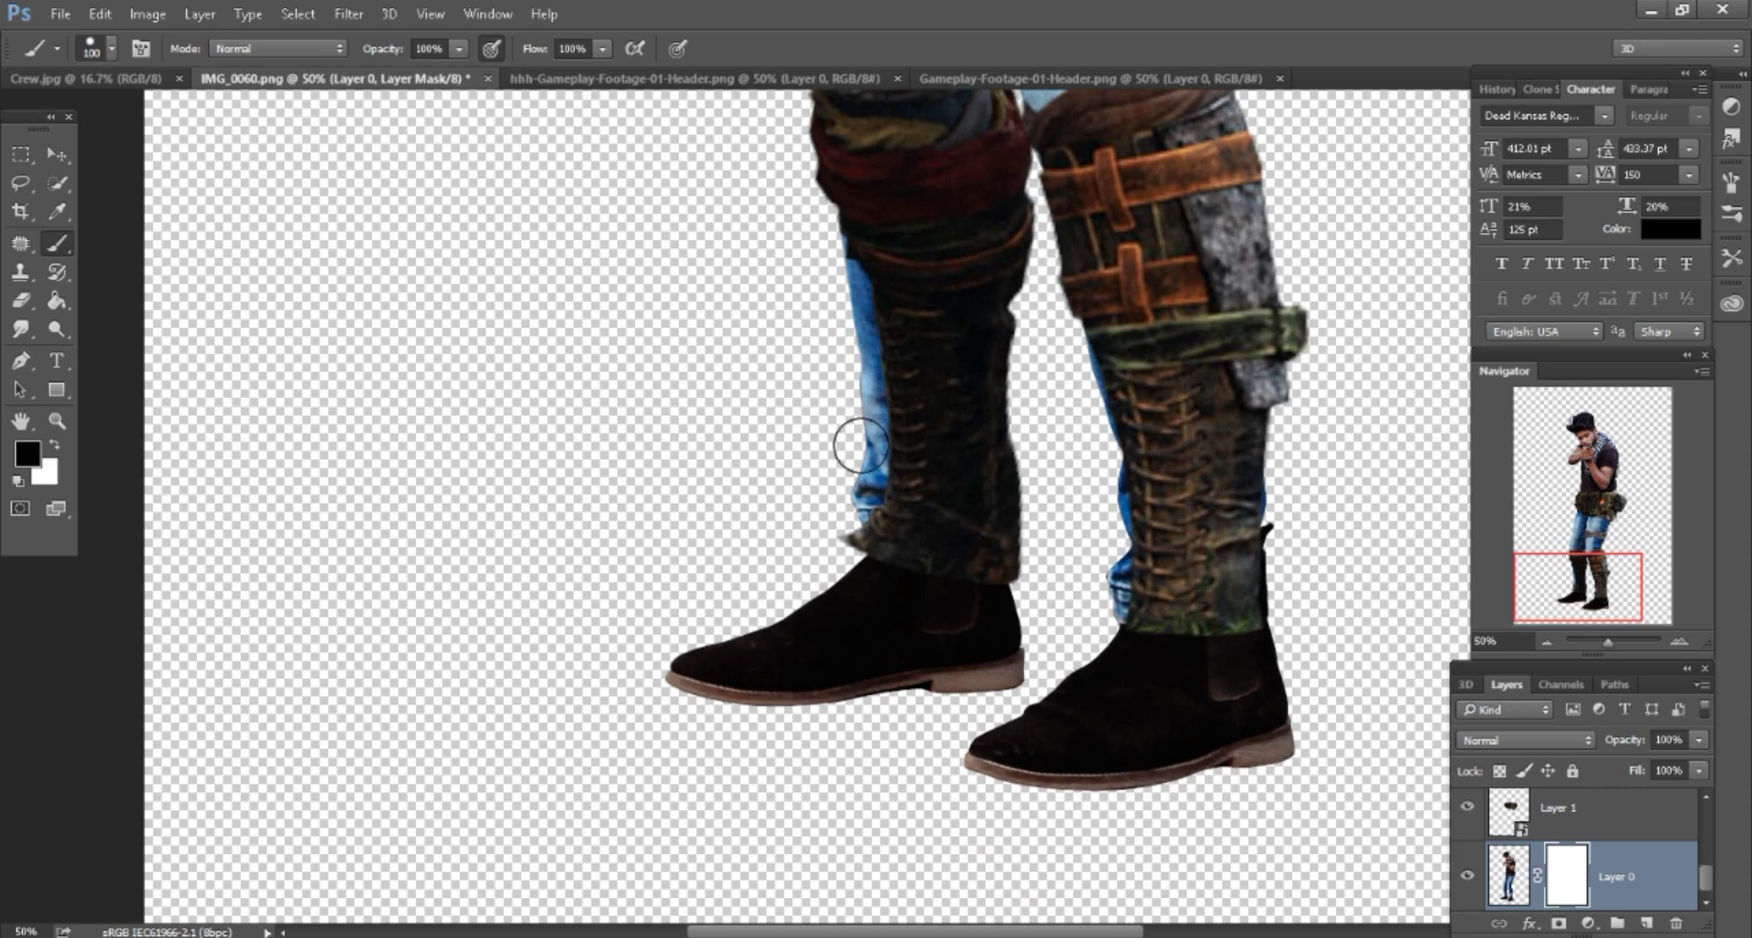
# Paint out the blue jeans showing beside the left and right boots.
pyautogui.moveTo(860, 445)
pyautogui.mouseDown()
pyautogui.moveTo(841, 293)
pyautogui.moveTo(871, 365)
pyautogui.moveTo(864, 488)
pyautogui.moveTo(1040, 485)
pyautogui.mouseUp()
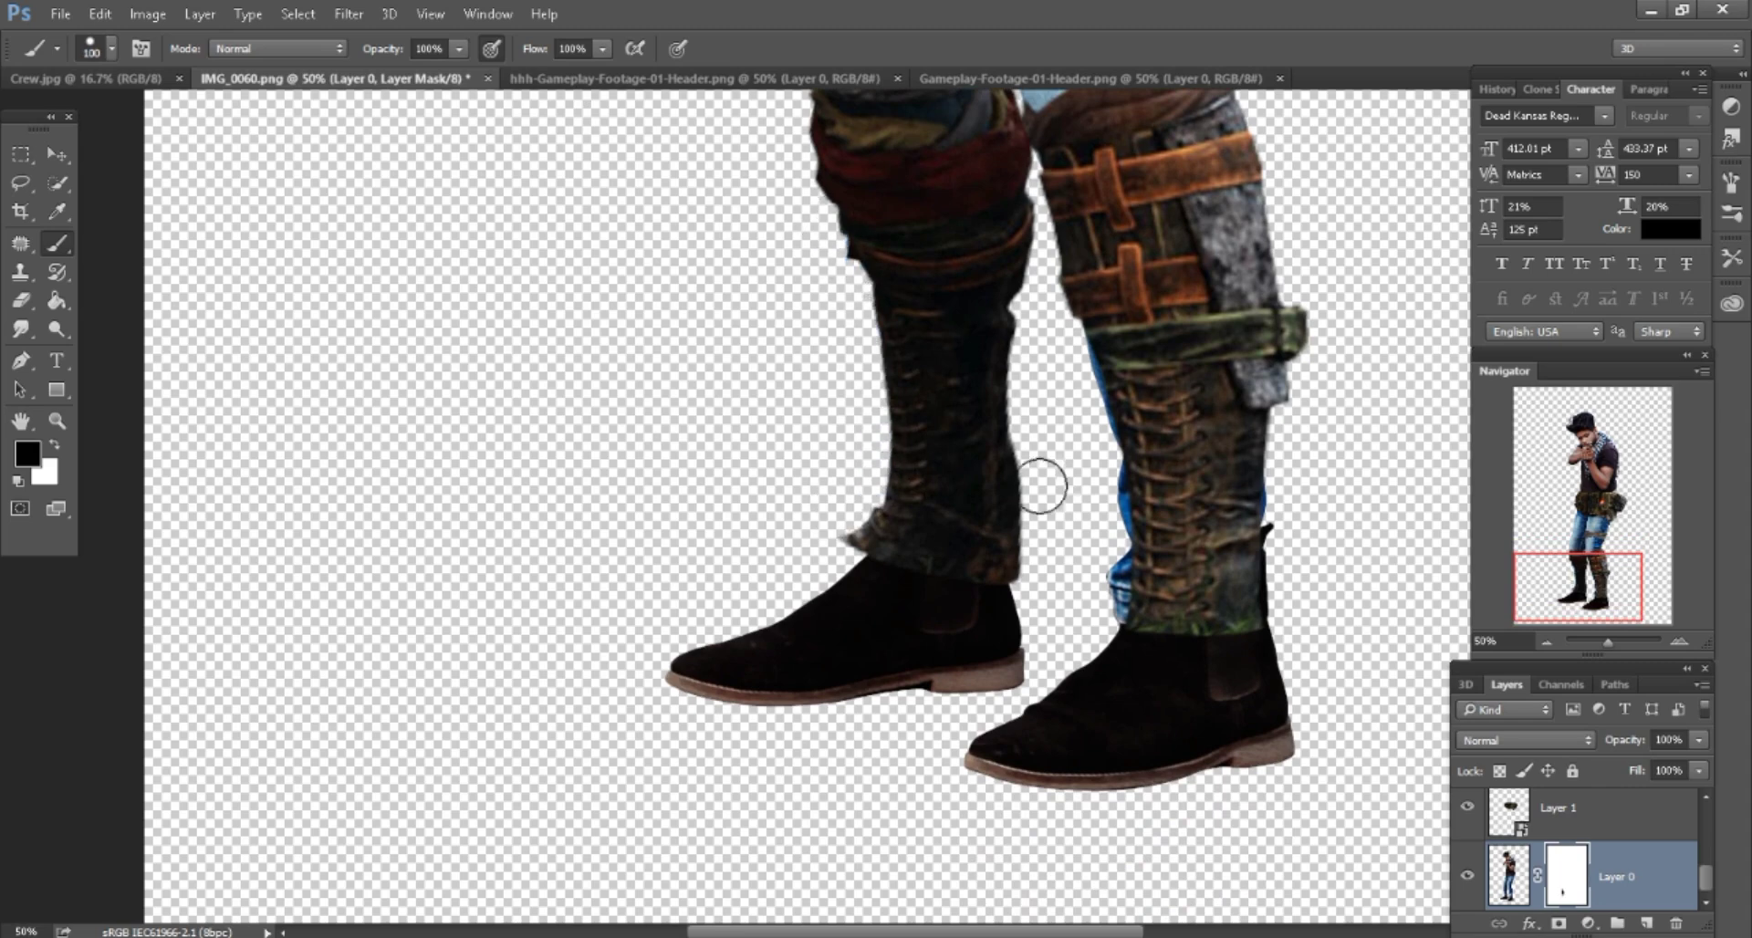
pyautogui.press('[')
pyautogui.press('[')
pyautogui.moveTo(1079, 539)
pyautogui.mouseDown()
pyautogui.moveTo(1110, 598)
pyautogui.moveTo(1122, 469)
pyautogui.moveTo(1075, 320)
pyautogui.mouseUp()
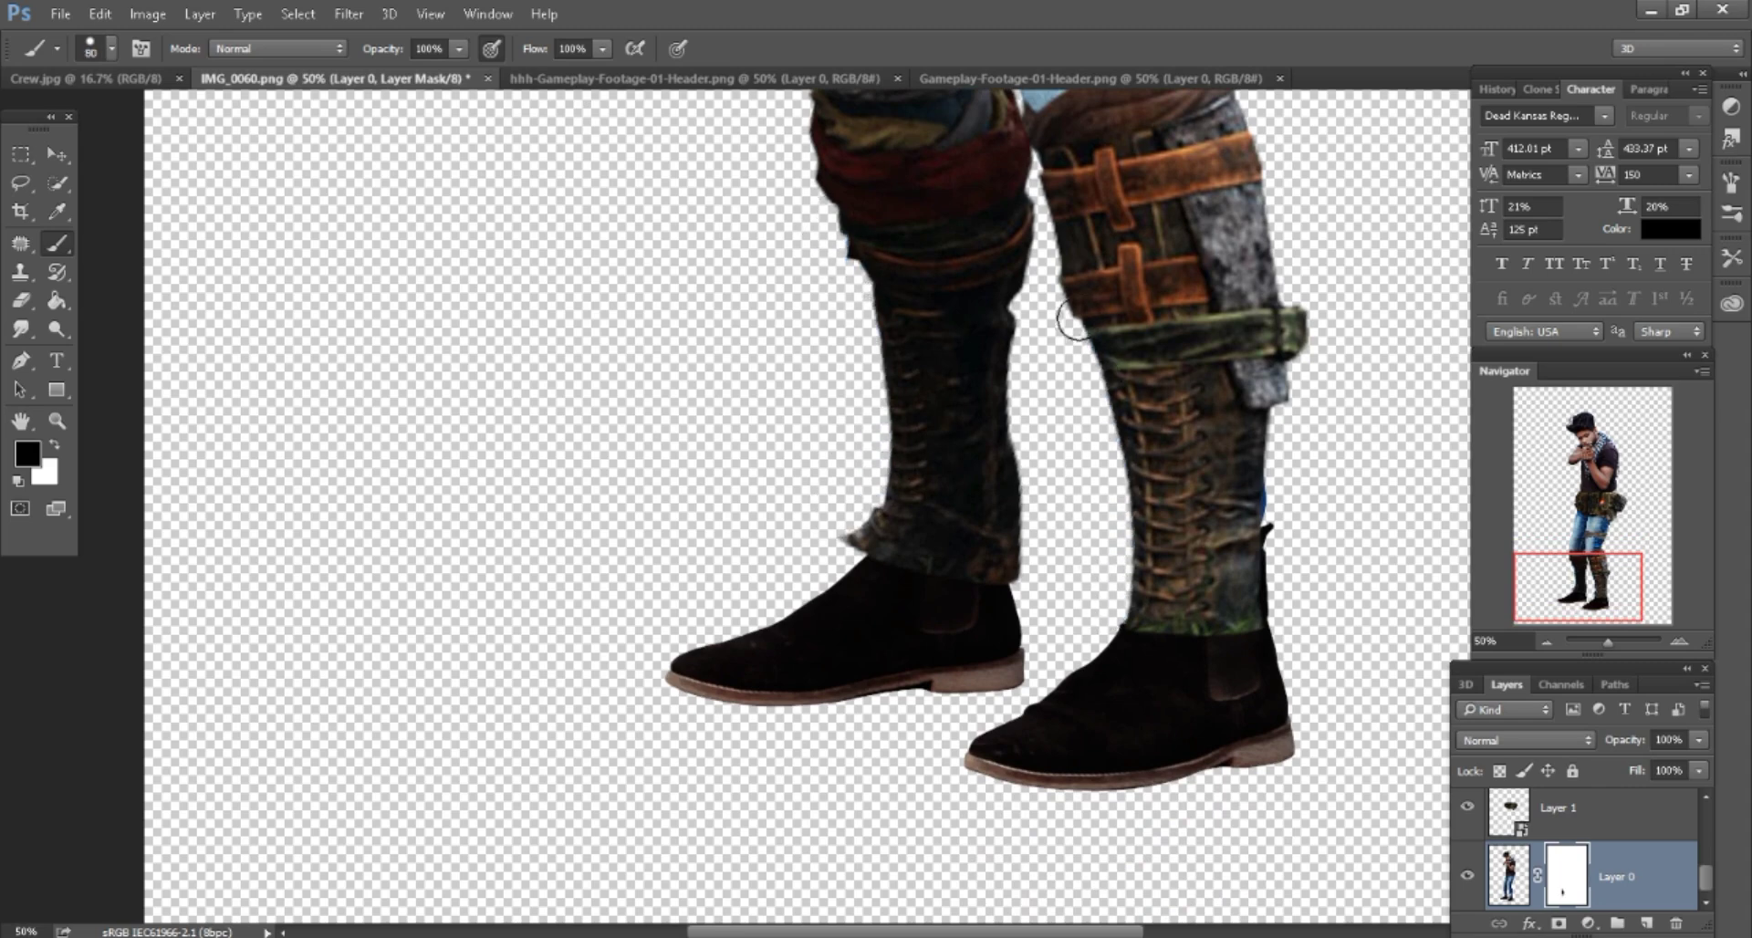
pyautogui.scroll(4, 1052, 525)
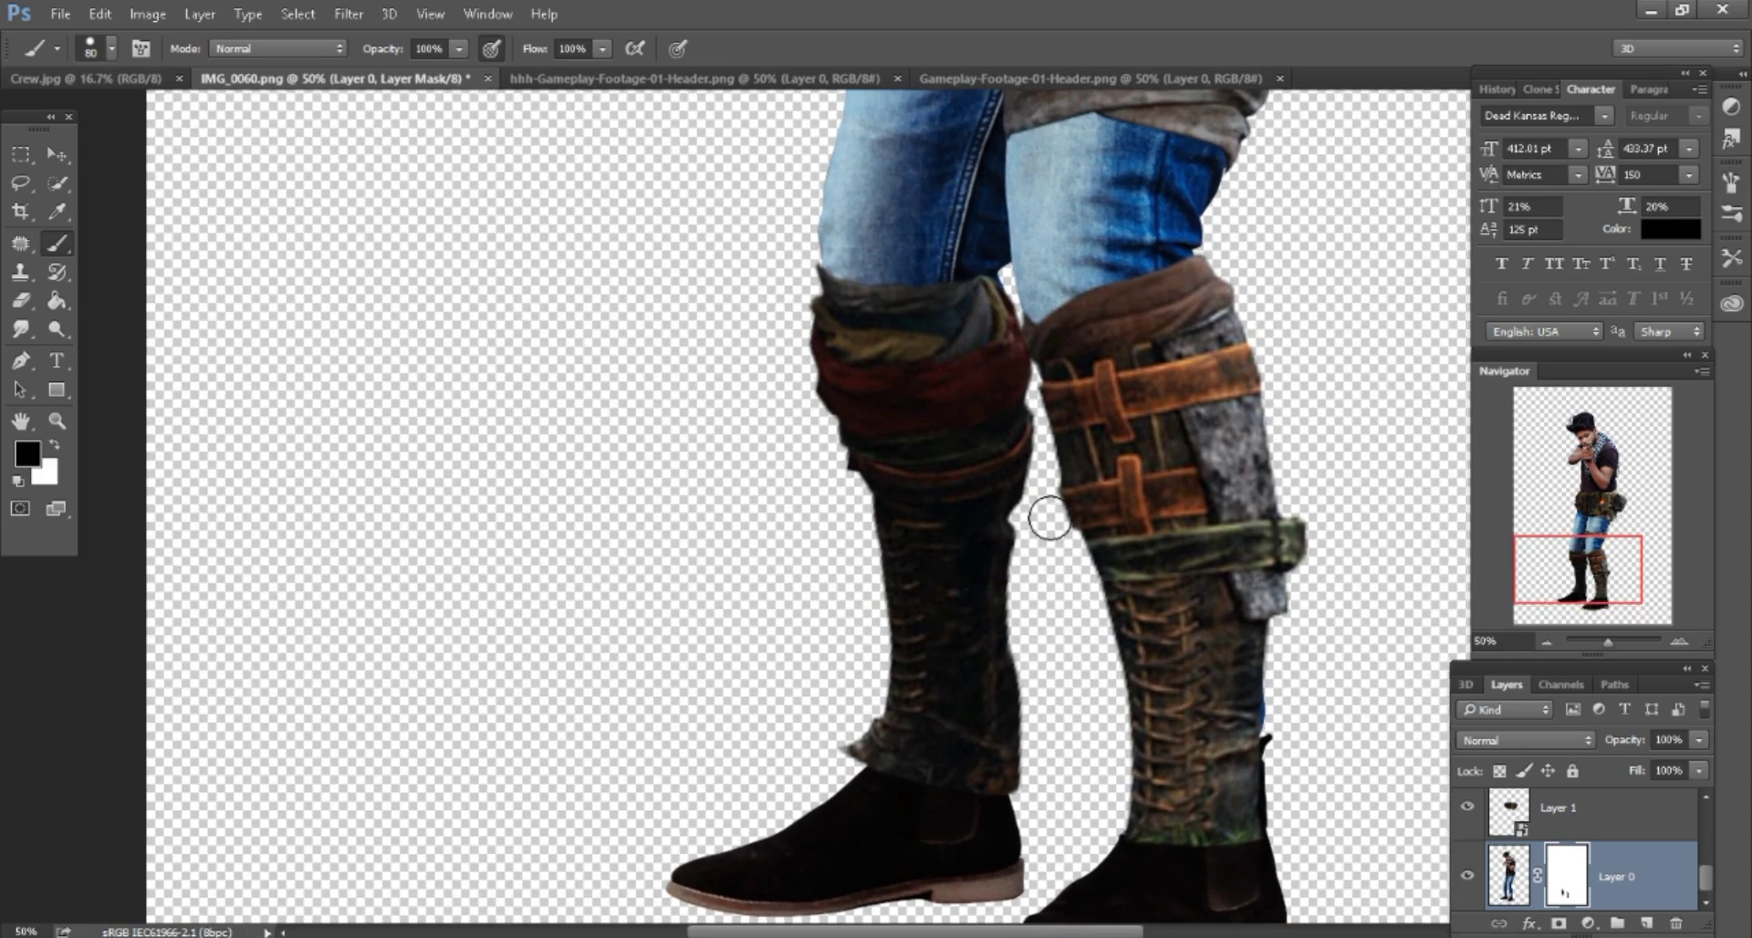
pyautogui.keyDown('alt'); pyautogui.scroll(-2, 1050, 511); pyautogui.keyUp('alt')
pyautogui.scroll(-1, 1049, 517)
pyautogui.keyDown('alt'); pyautogui.scroll(1, 1026, 528); pyautogui.keyUp('alt')
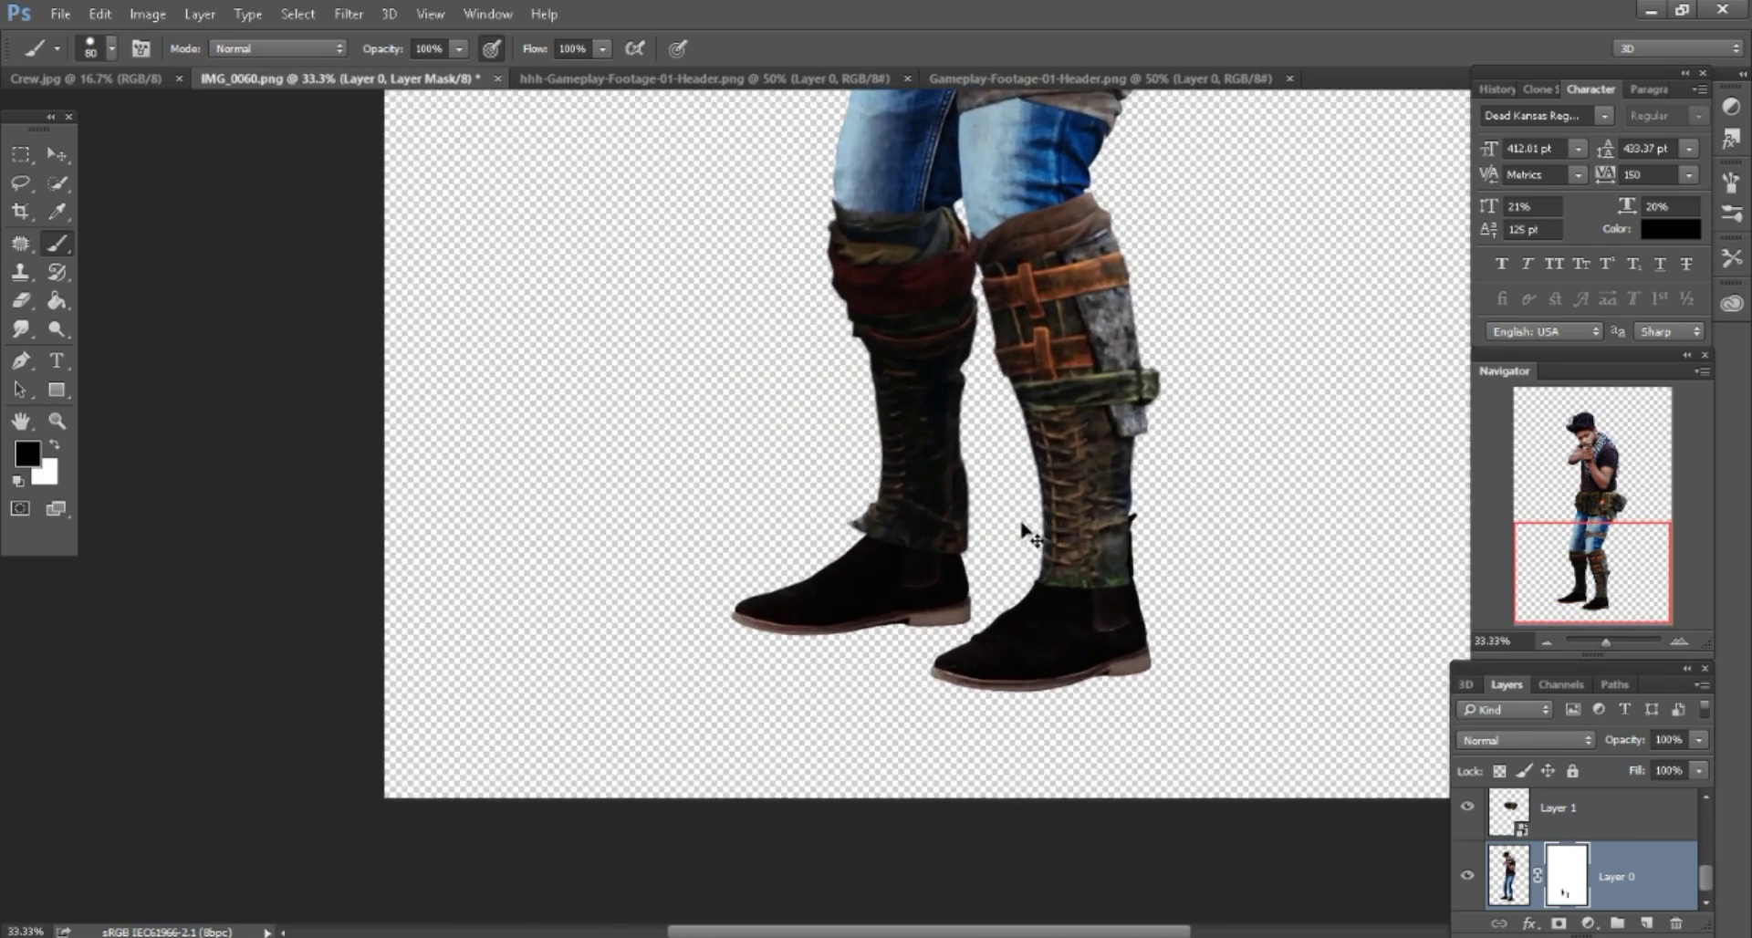
pyautogui.keyDown('alt'); pyautogui.scroll(1, 1008, 532); pyautogui.keyUp('alt')
pyautogui.keyDown('alt'); pyautogui.scroll(1, 1004, 527); pyautogui.keyUp('alt')
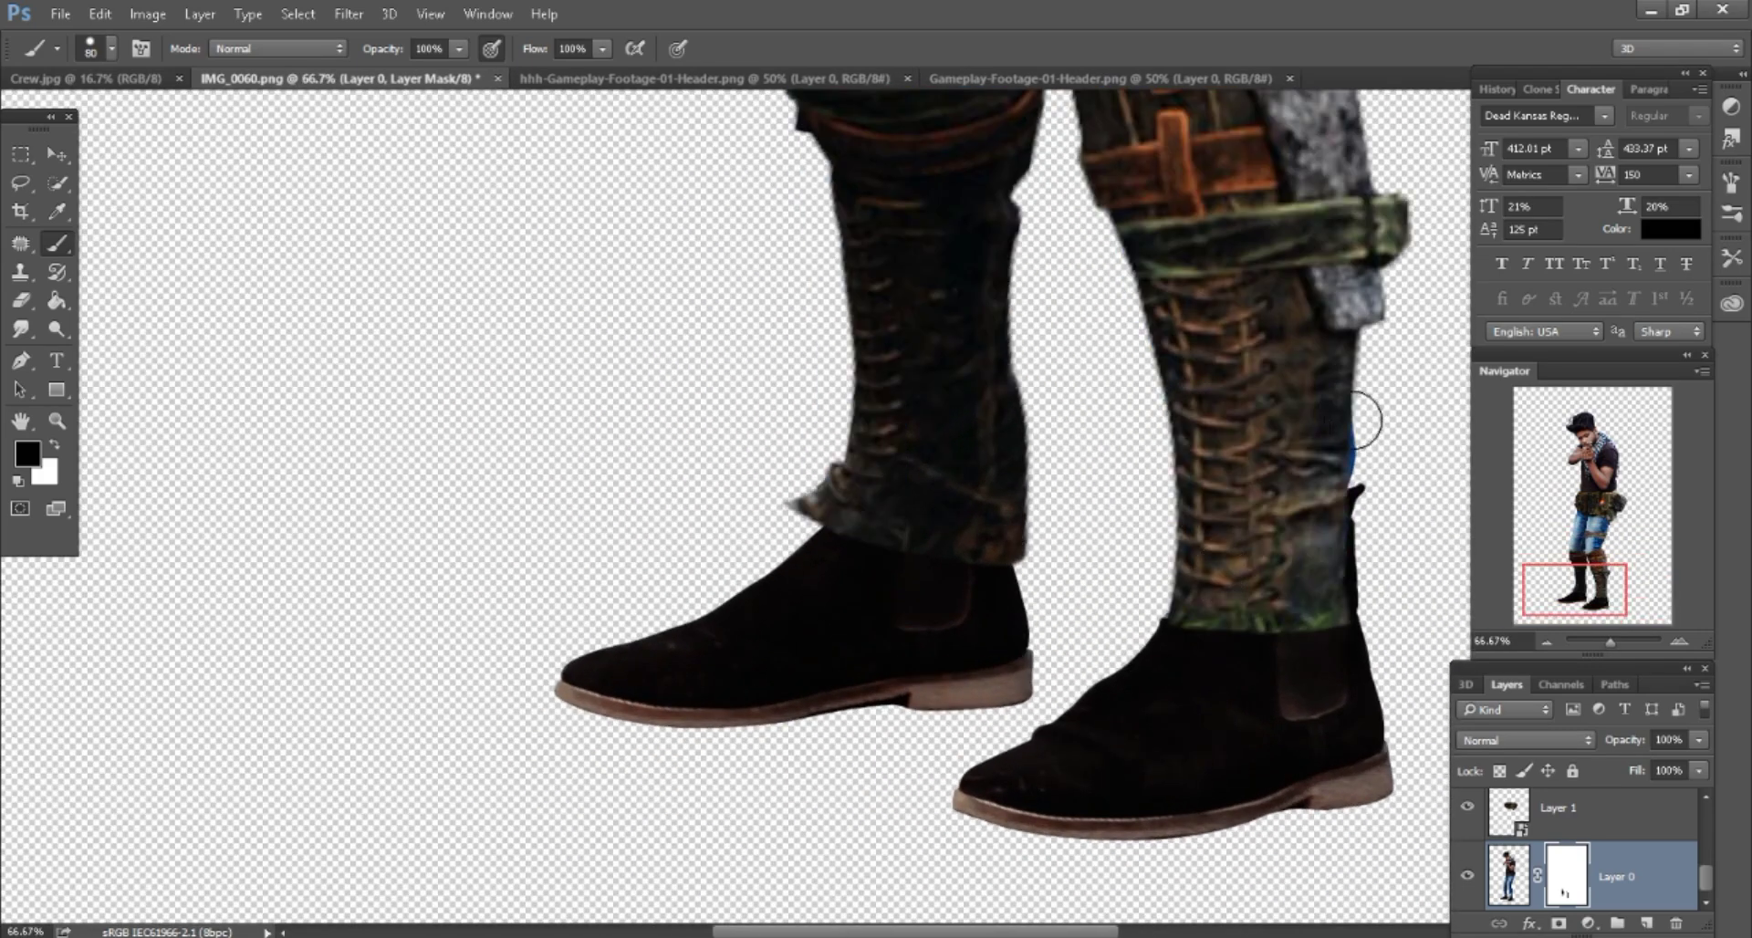
pyautogui.moveTo(1357, 421); pyautogui.dragTo(1337, 445)
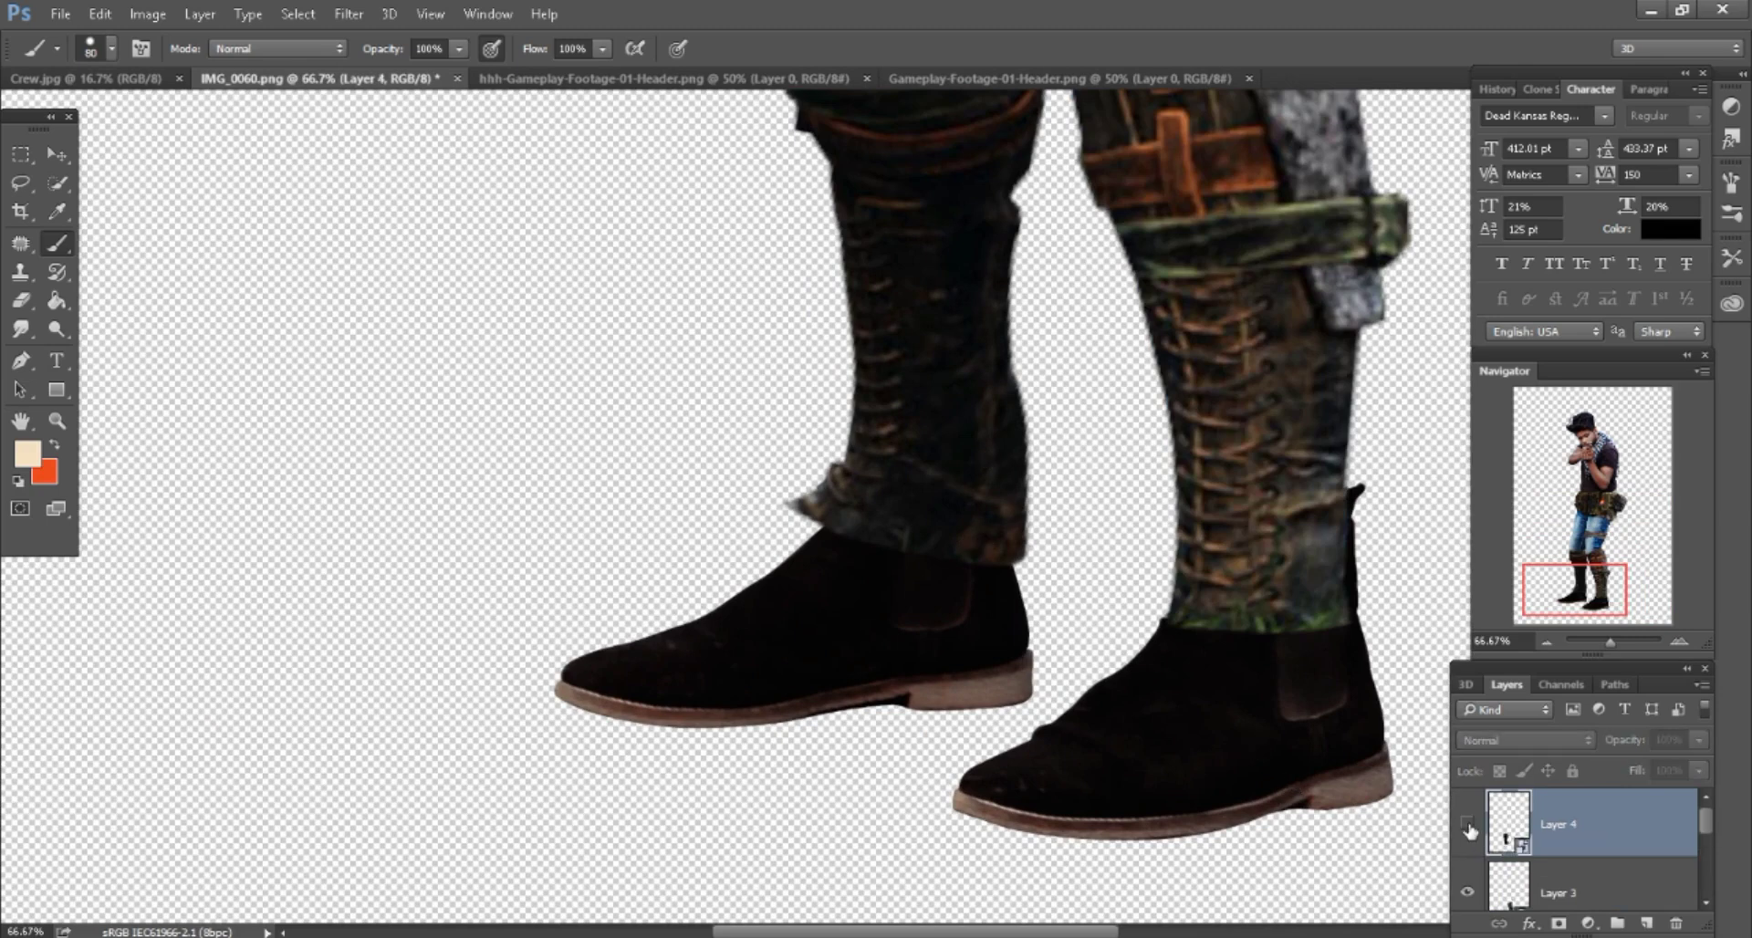
# Mask Layer 4 and hide the fuzzy cuff edge near the left ankle.
pyautogui.hotkey('ctrl', 'v')
pyautogui.click(1559, 923)
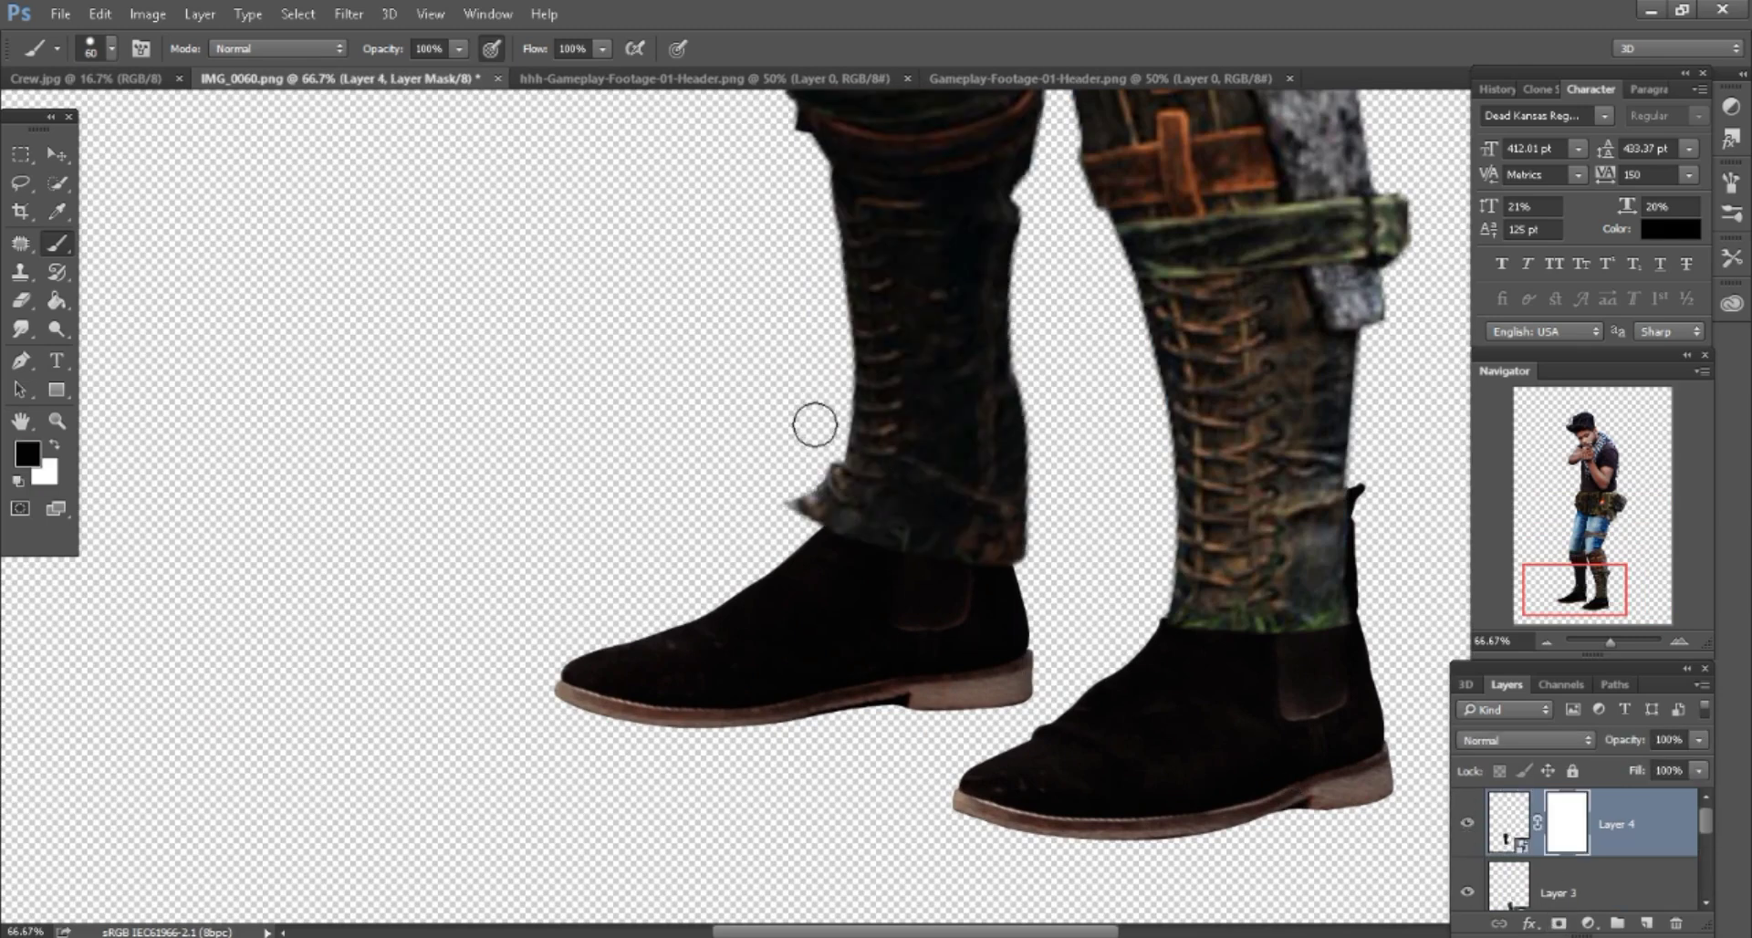
pyautogui.moveTo(820, 472); pyautogui.dragTo(789, 516)
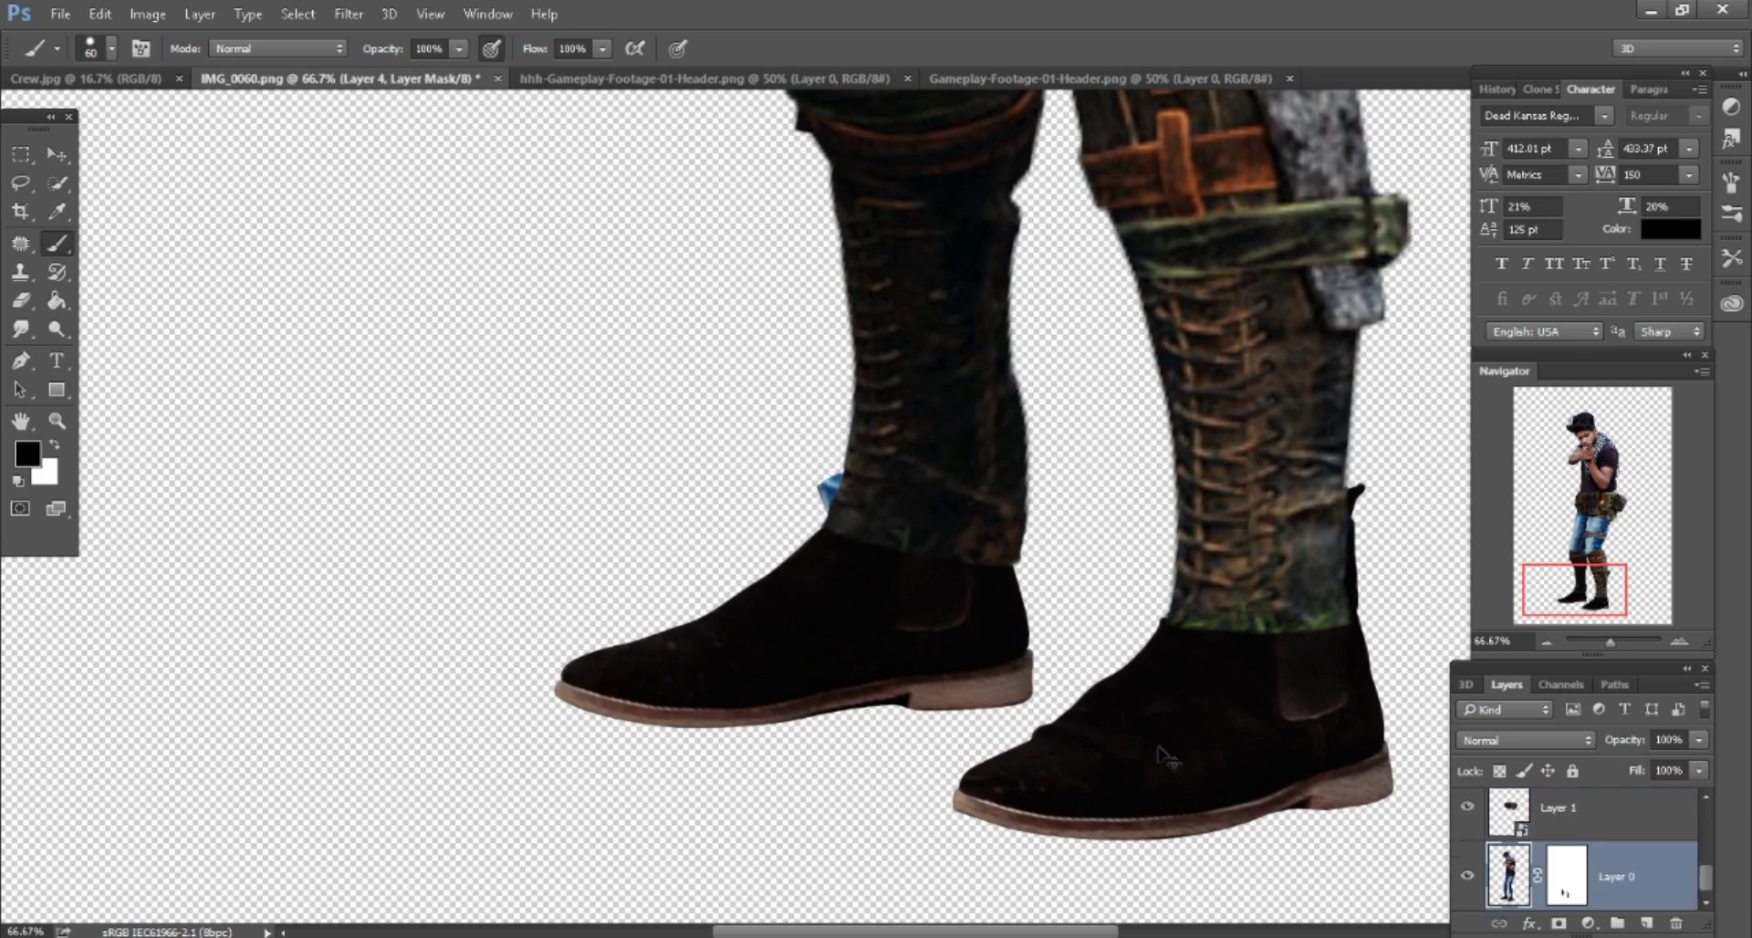
pyautogui.hotkey('alt', '[')
pyautogui.hotkey('alt', '[')
pyautogui.hotkey('alt', '[')
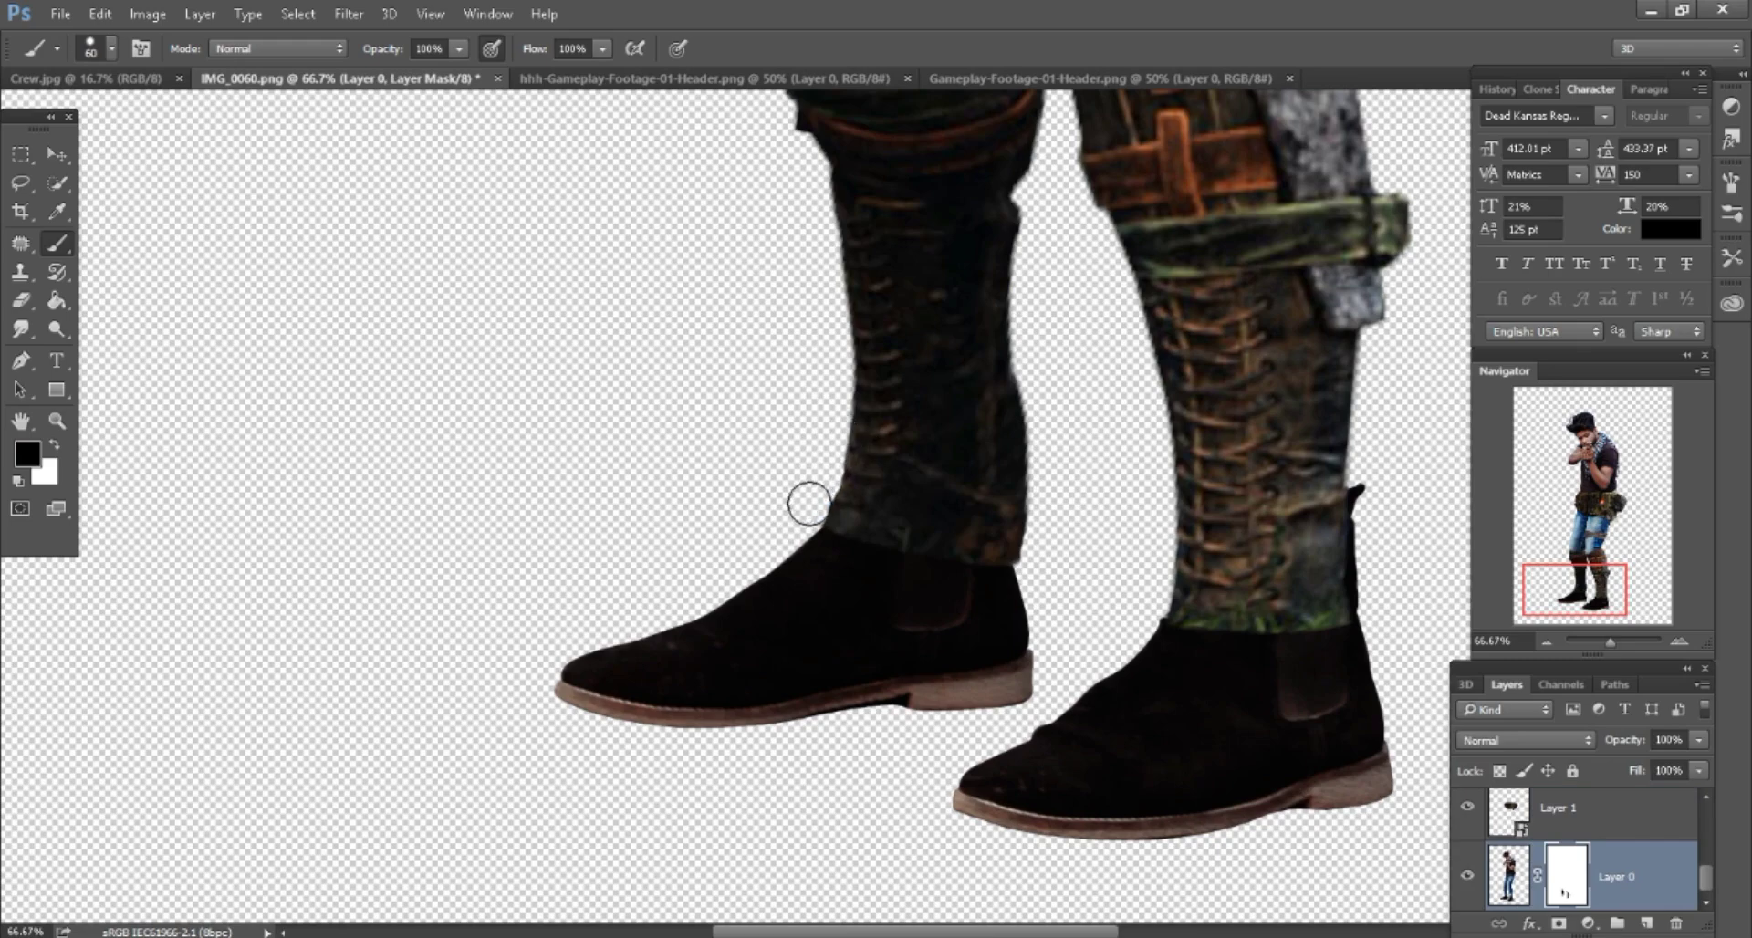
pyautogui.hotkey('ctrl', '-')
pyautogui.hotkey('ctrl', '-')
pyautogui.hotkey('ctrl', '-')
pyautogui.hotkey('ctrl', '-')
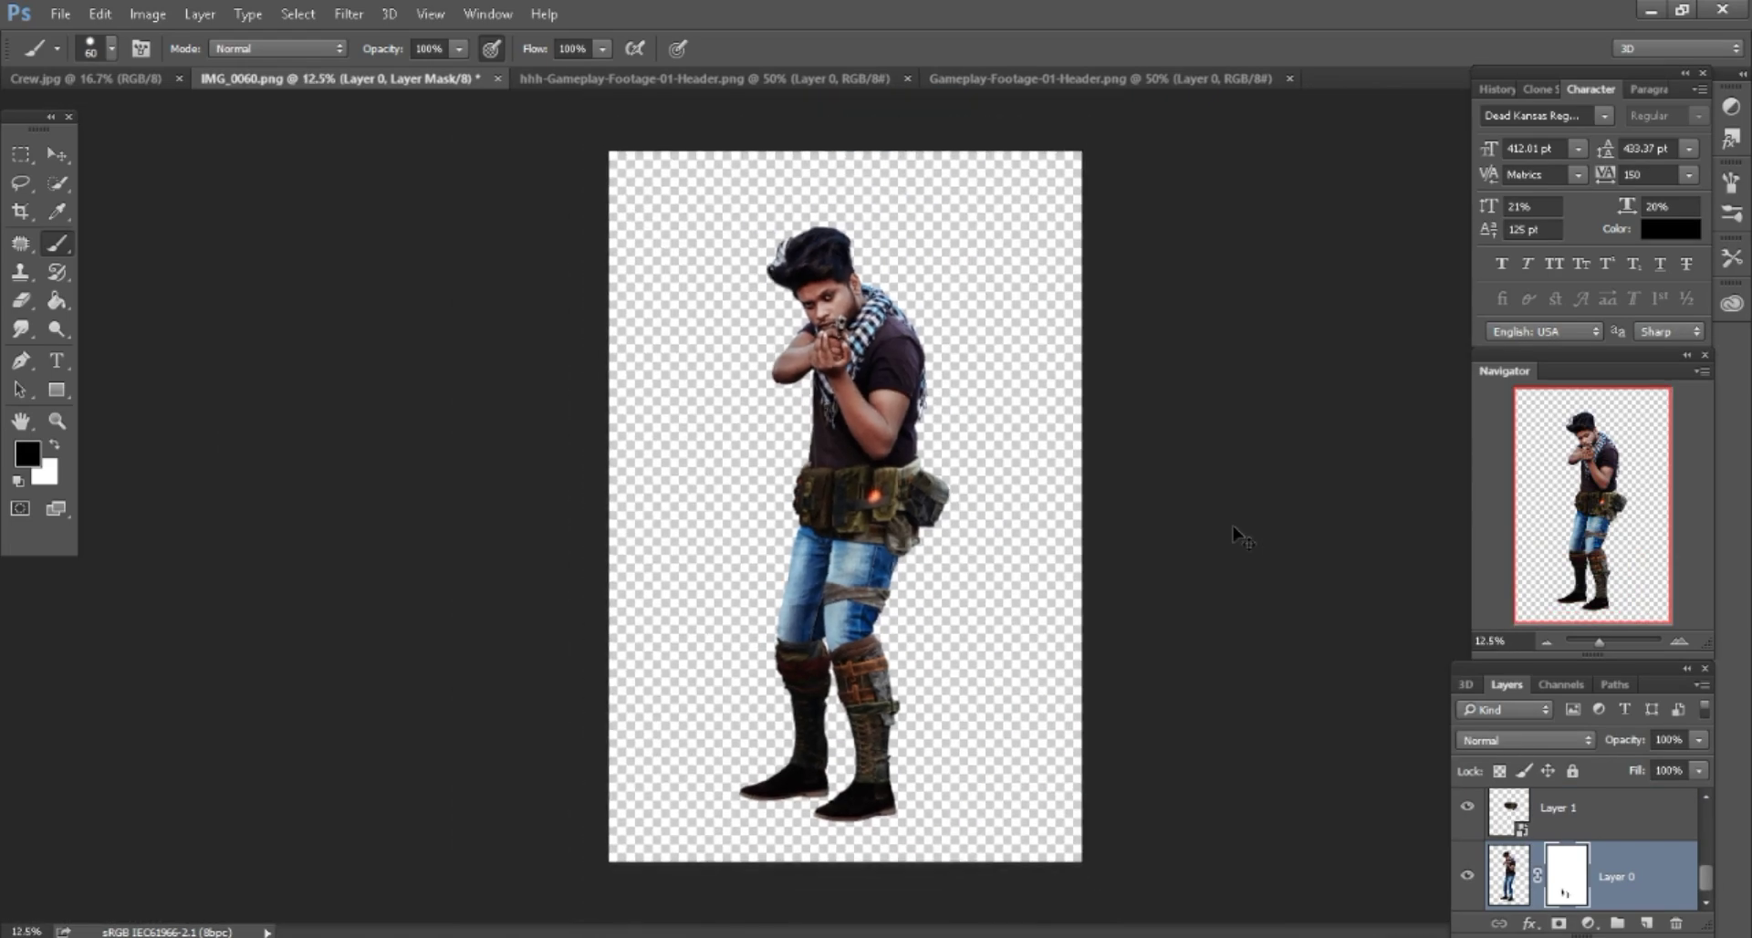
# Zoom in on the man's figure and close the hhh-Gameplay header document.
pyautogui.hotkey('ctrl', '+')
pyautogui.click(57, 155)
pyautogui.hotkey('ctrl', '+')
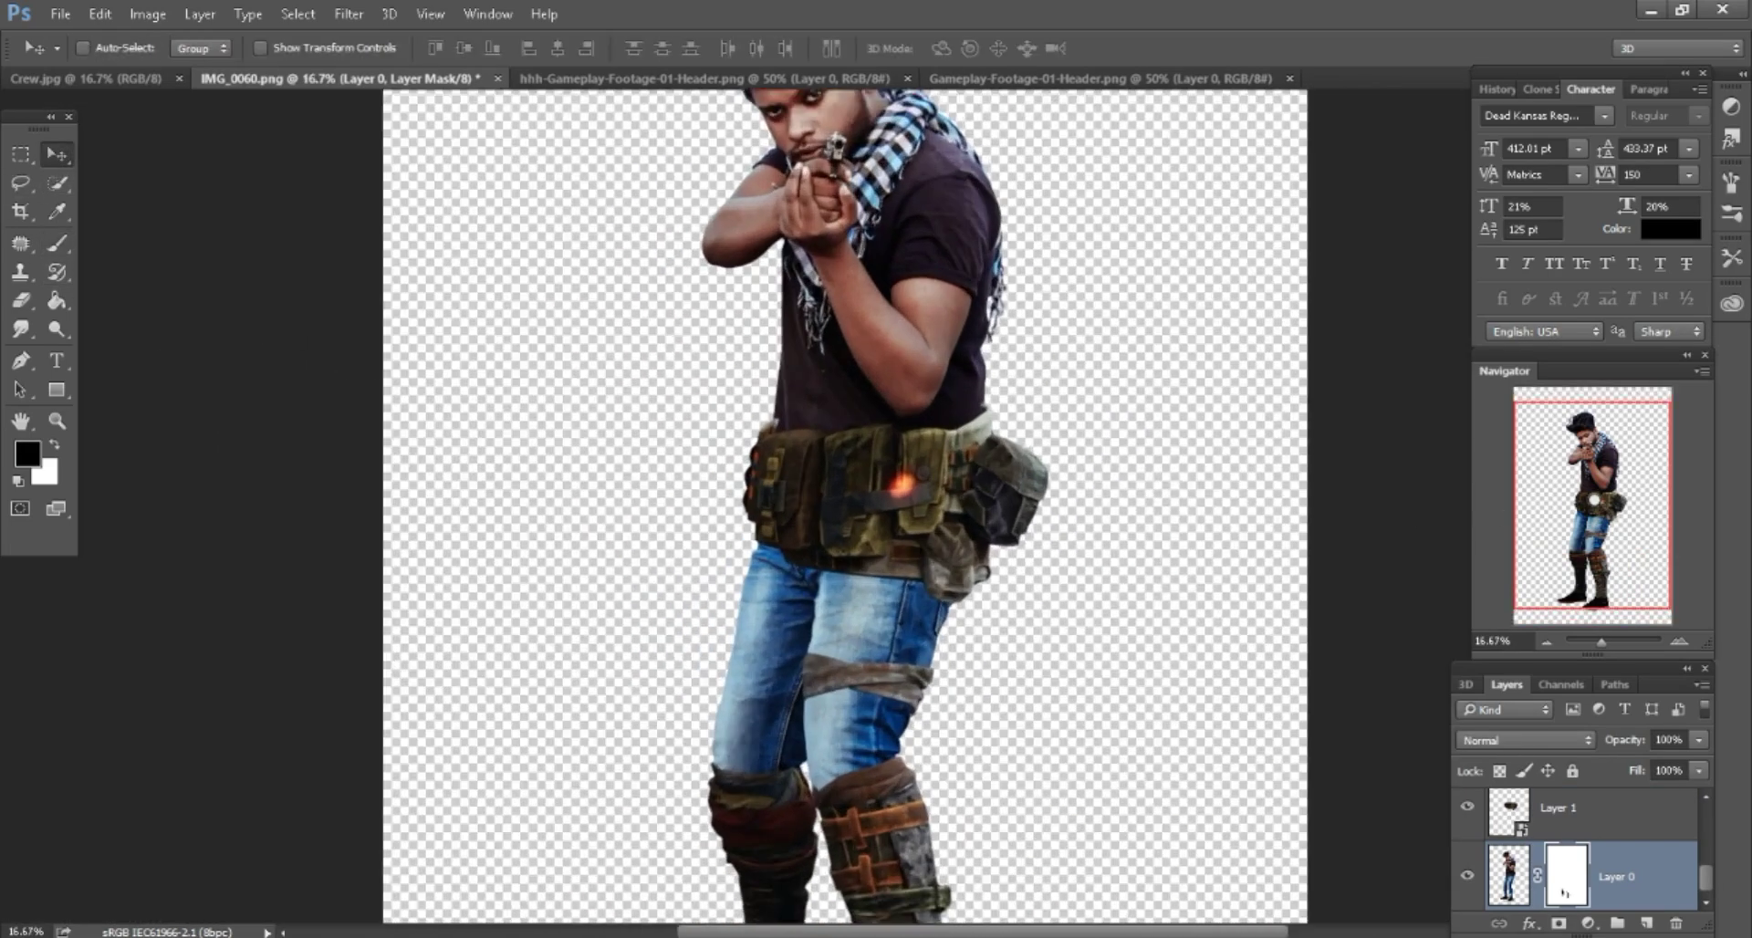
pyautogui.hotkey('ctrl', '+')
pyautogui.moveTo(1611, 483); pyautogui.dragTo(1592, 442)
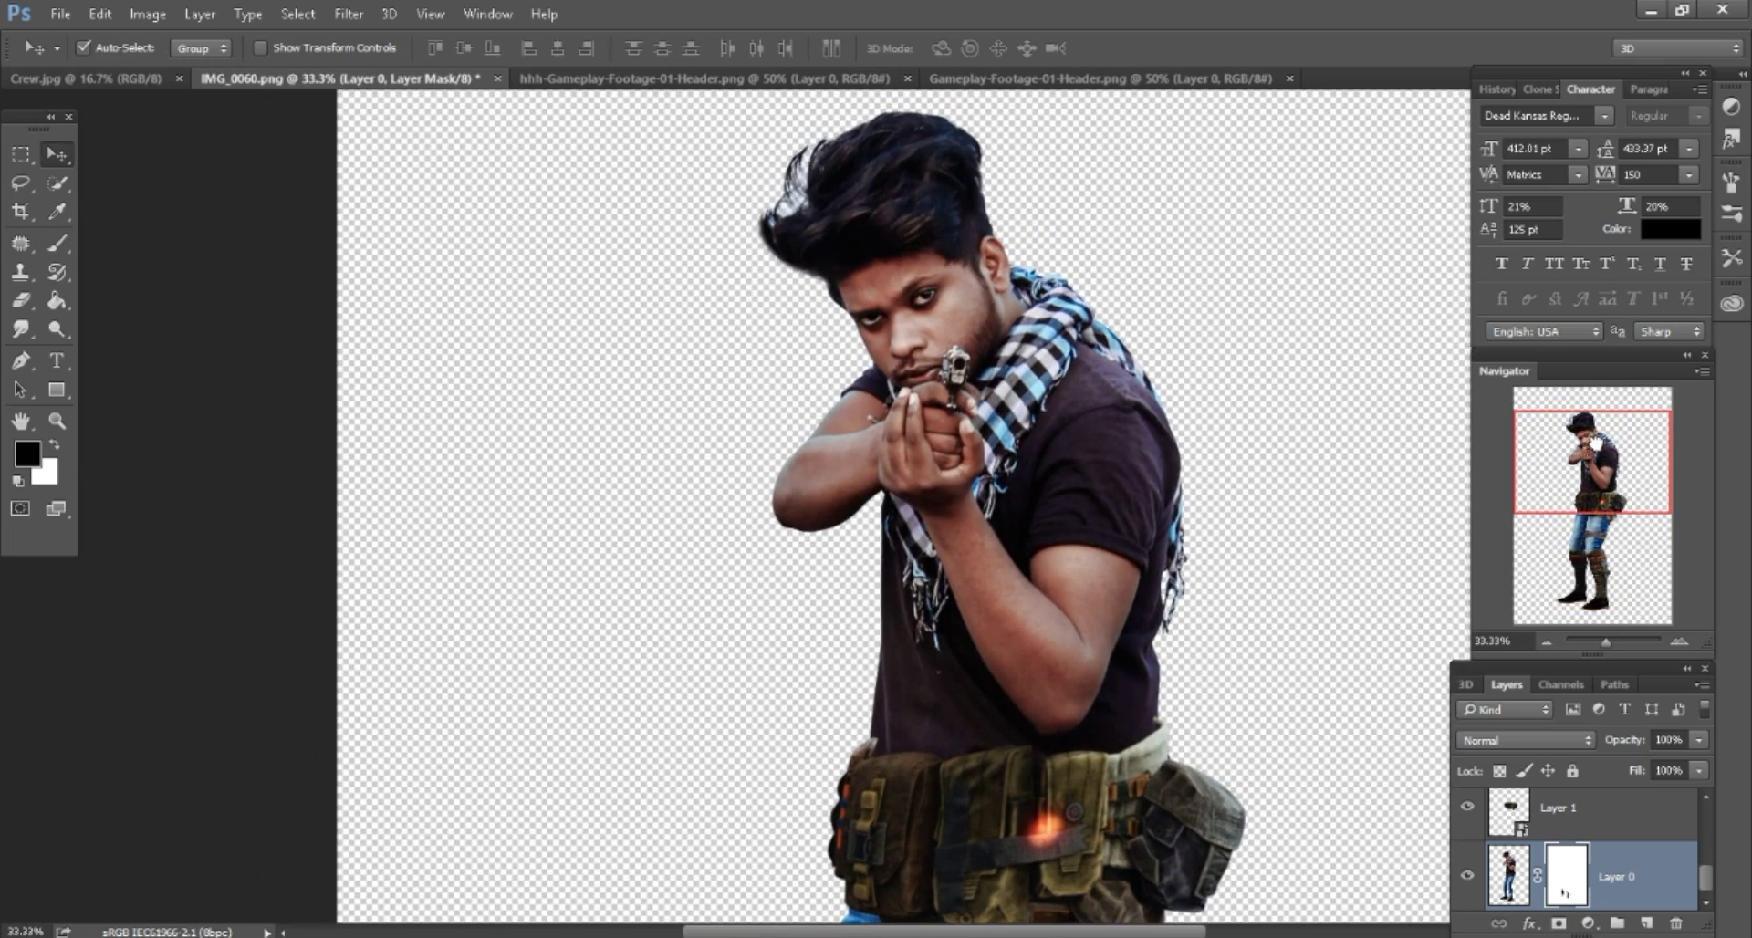
pyautogui.click(776, 84)
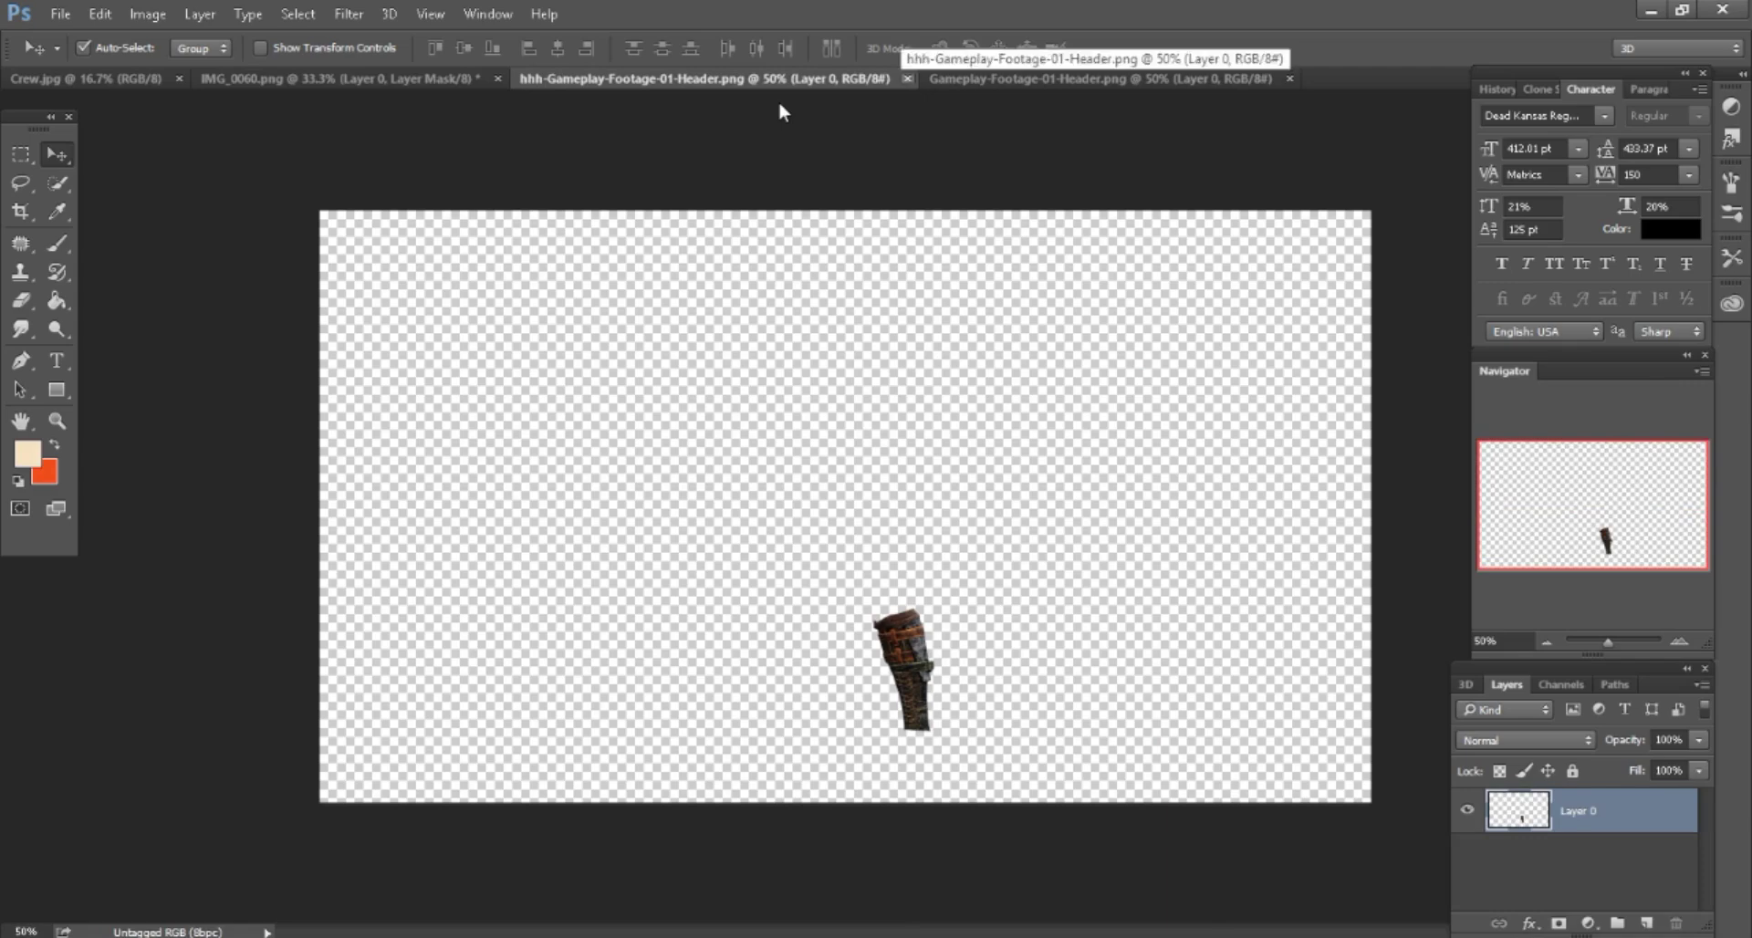
pyautogui.hotkey('ctrl', 'w')
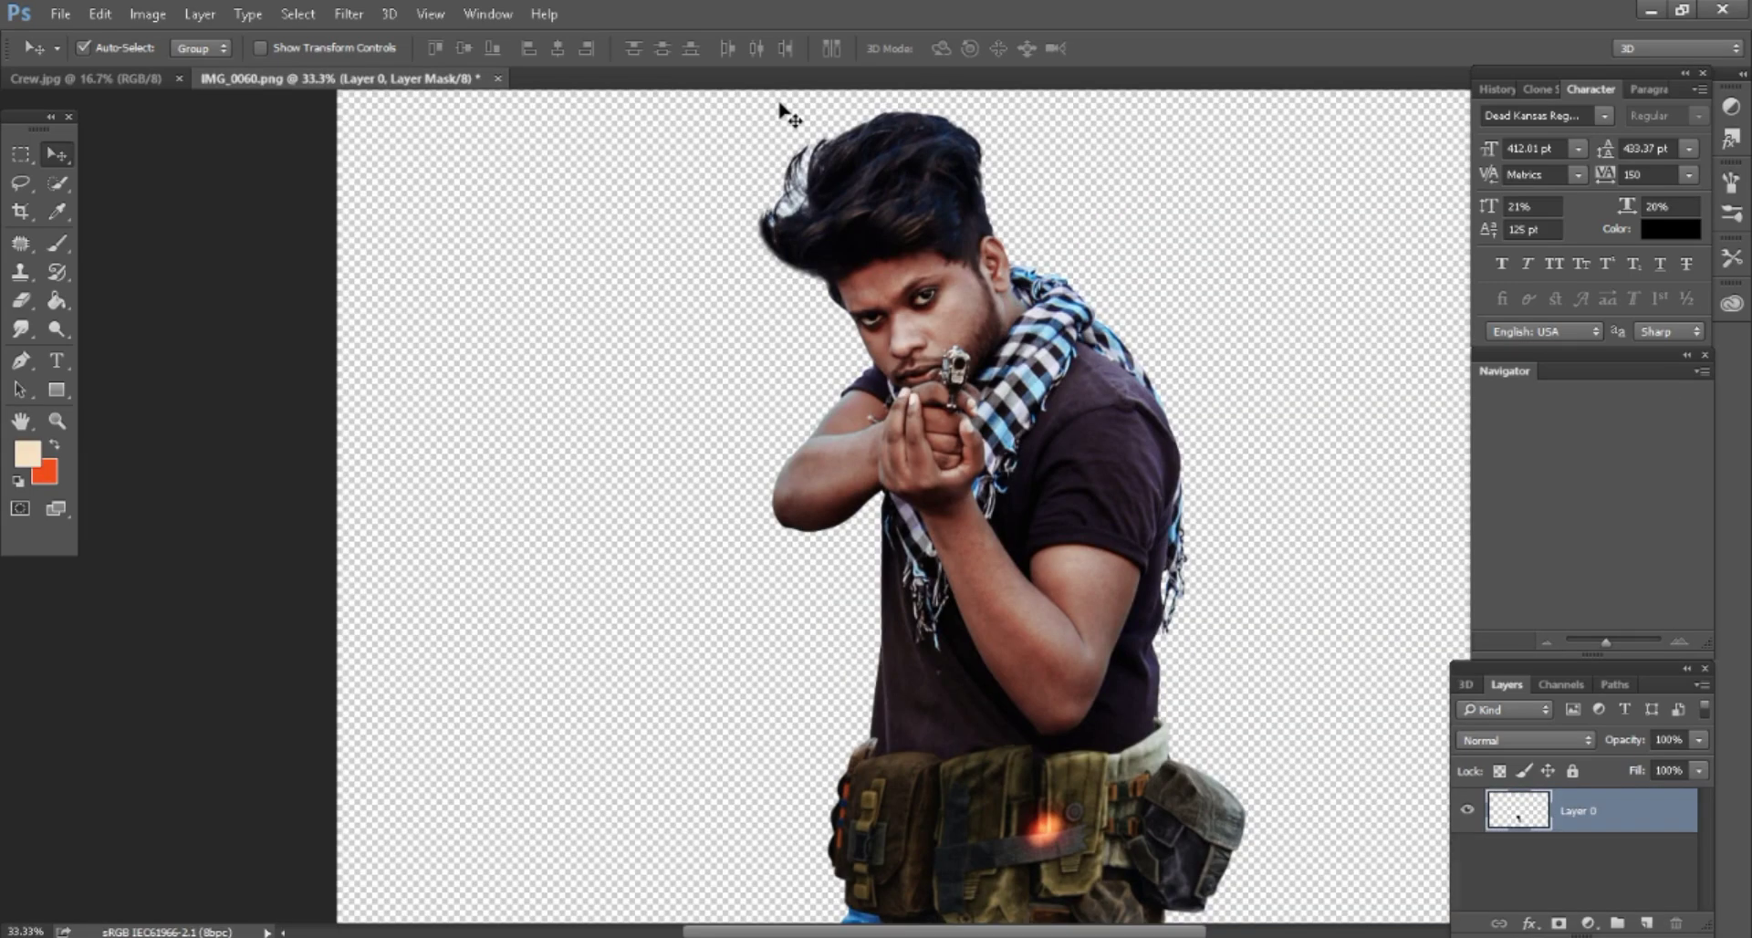
# Open ddddHero.png and bring its bone cut-out into IMG_0060 as Layer 5.
pyautogui.hotkey('alt', 'Tab')
pyautogui.moveTo(746, 160)
pyautogui.mouseDown()
pyautogui.moveTo(581, 889)
pyautogui.moveTo(782, 111)
pyautogui.mouseUp()
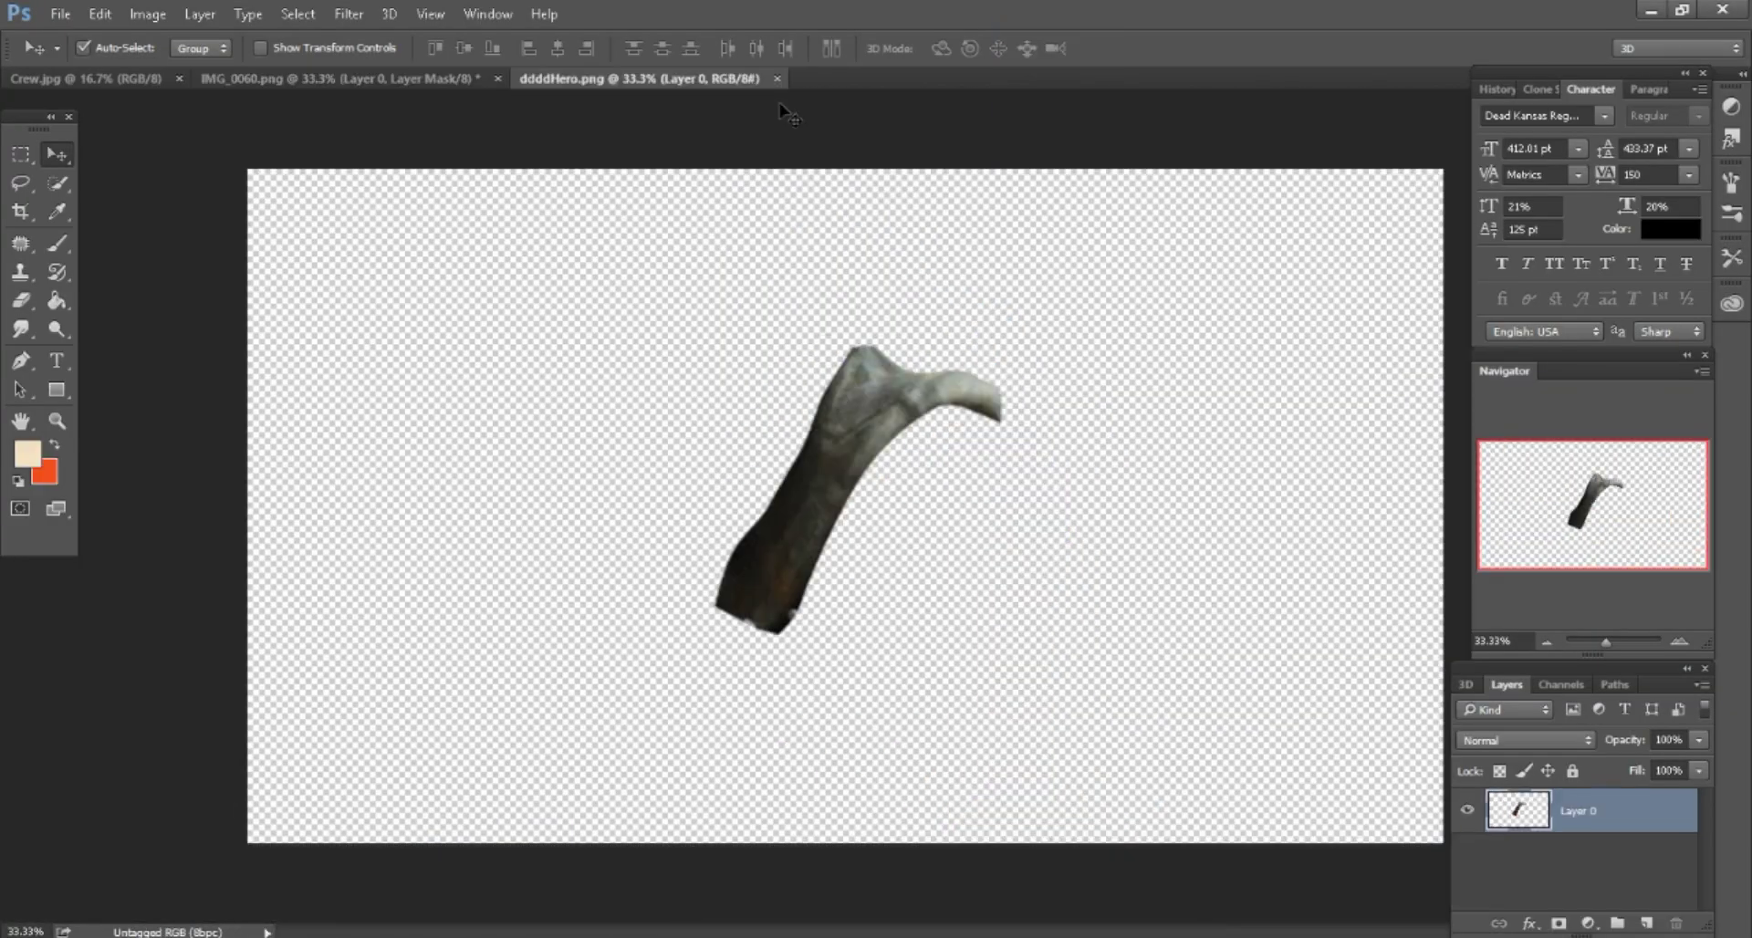
pyautogui.hotkey('ctrl', 'shift', 'Tab')
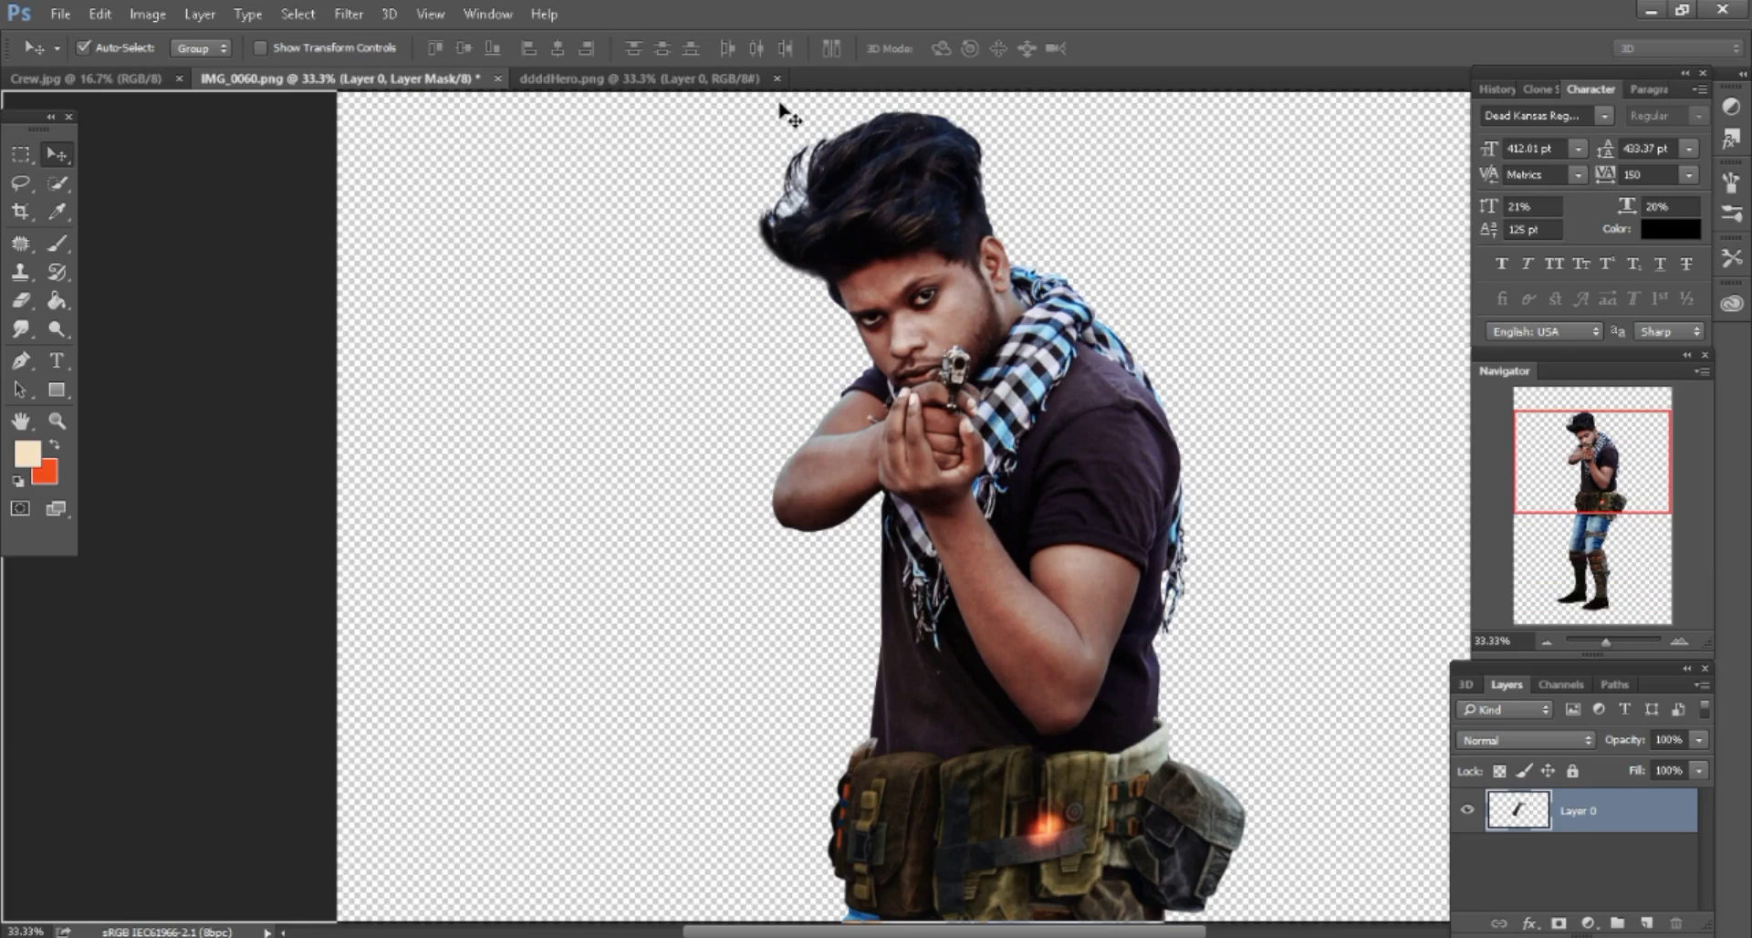
pyautogui.moveTo(781, 108); pyautogui.dragTo(781, 108)
pyautogui.hotkey('ctrl', '+')
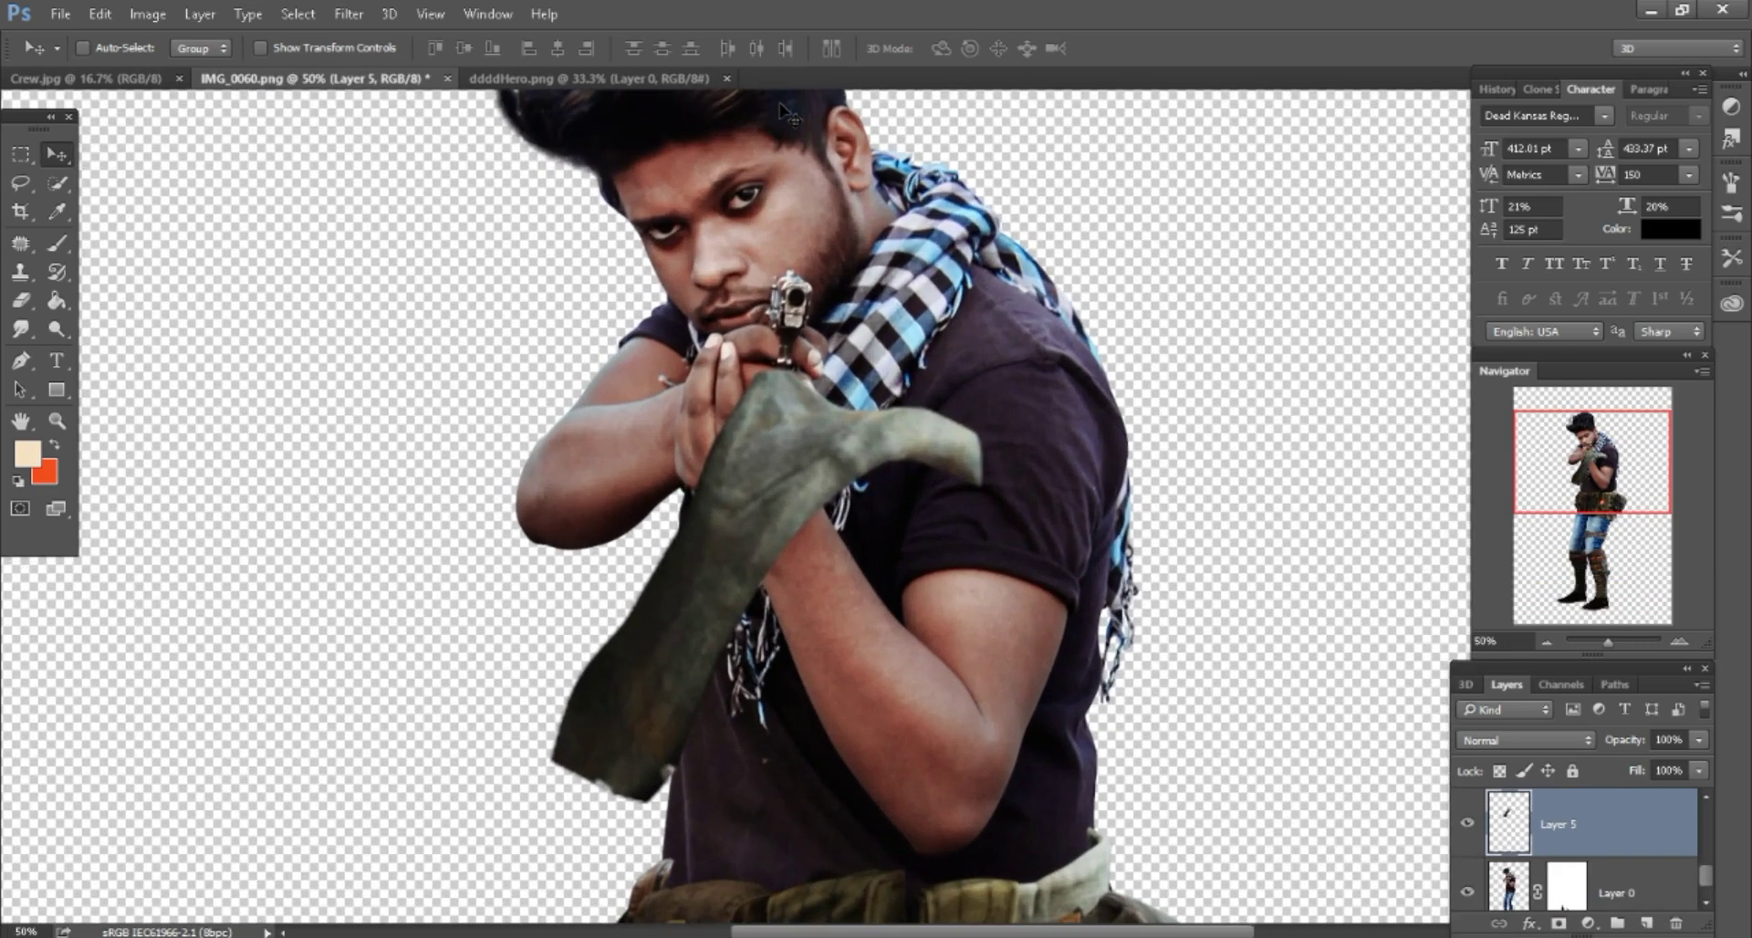
pyautogui.rightClick(1569, 823)
pyautogui.press('Escape')
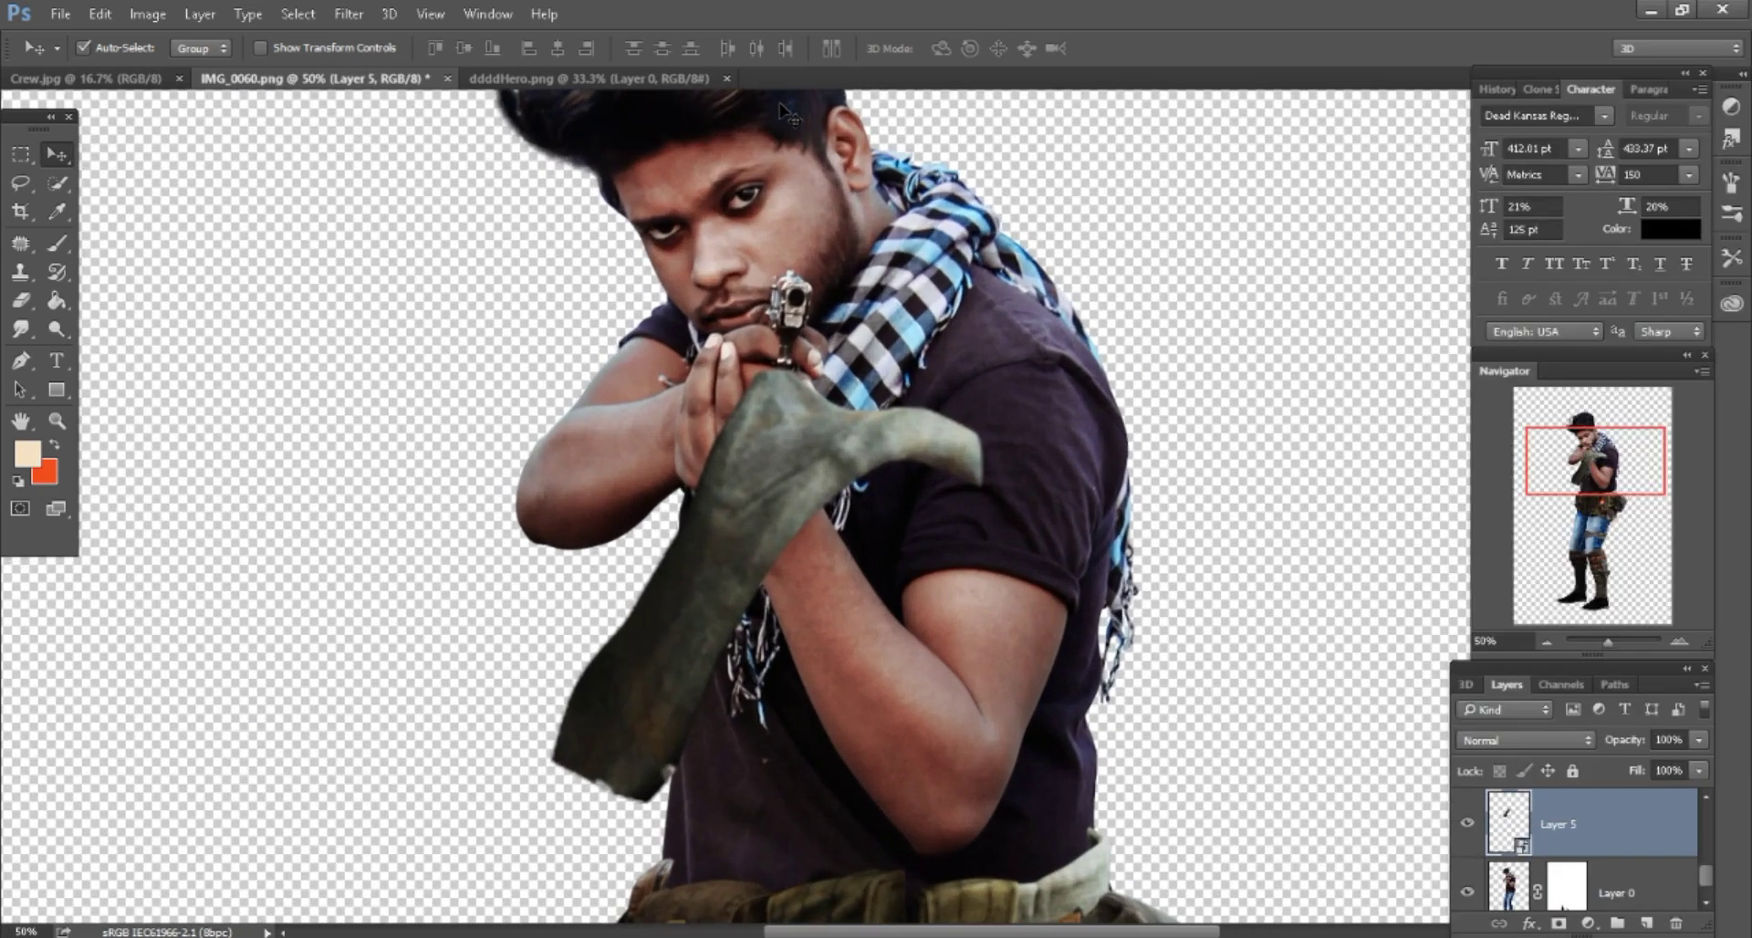
pyautogui.scroll(-2, 779, 102)
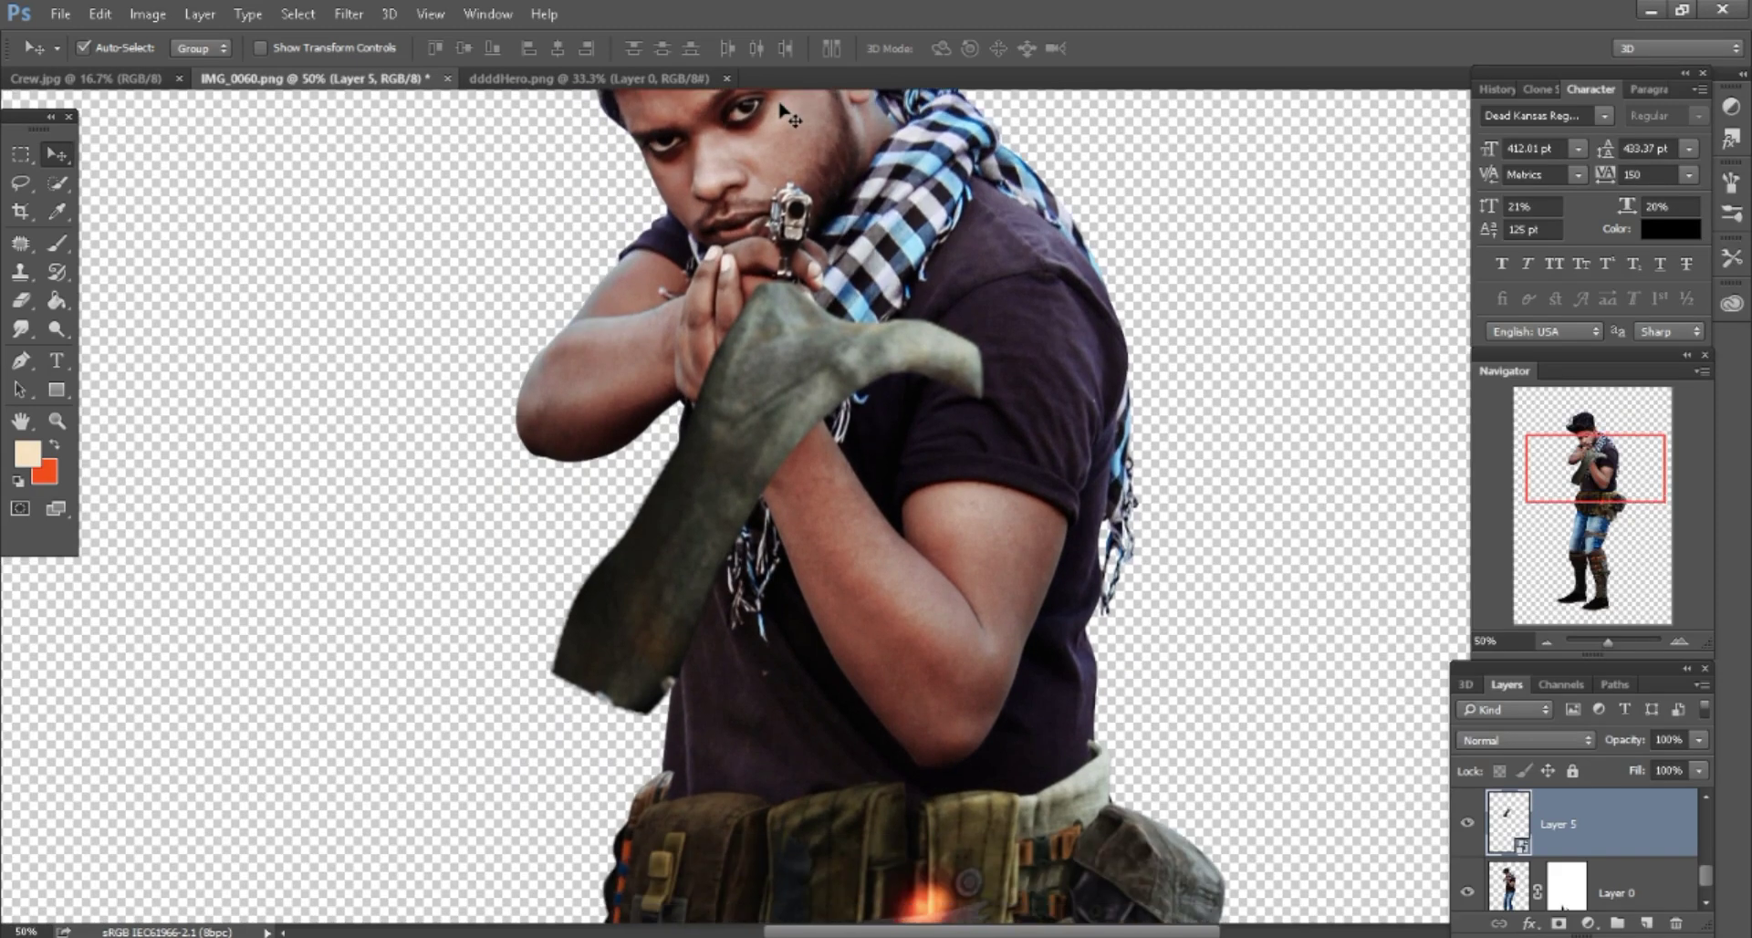
# Rotate Layer 5, scale it to 59% and move it onto the man's shoulder.
pyautogui.hotkey('ctrl', 't')
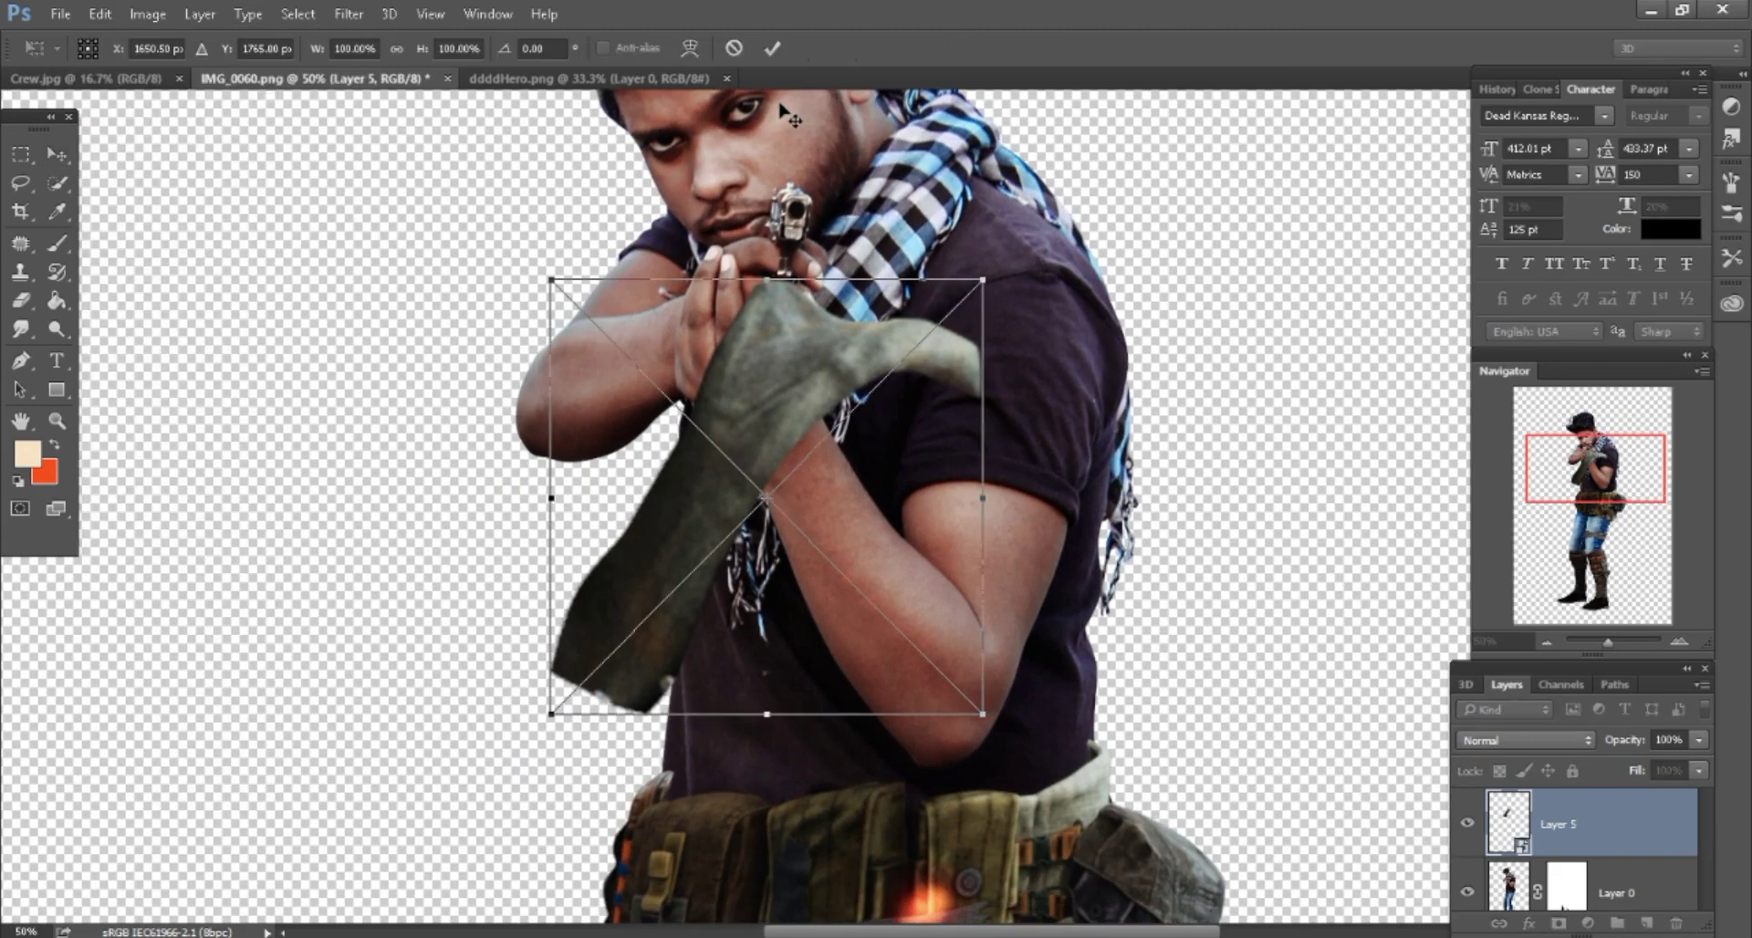
pyautogui.moveTo(981, 280); pyautogui.dragTo(1063, 113)
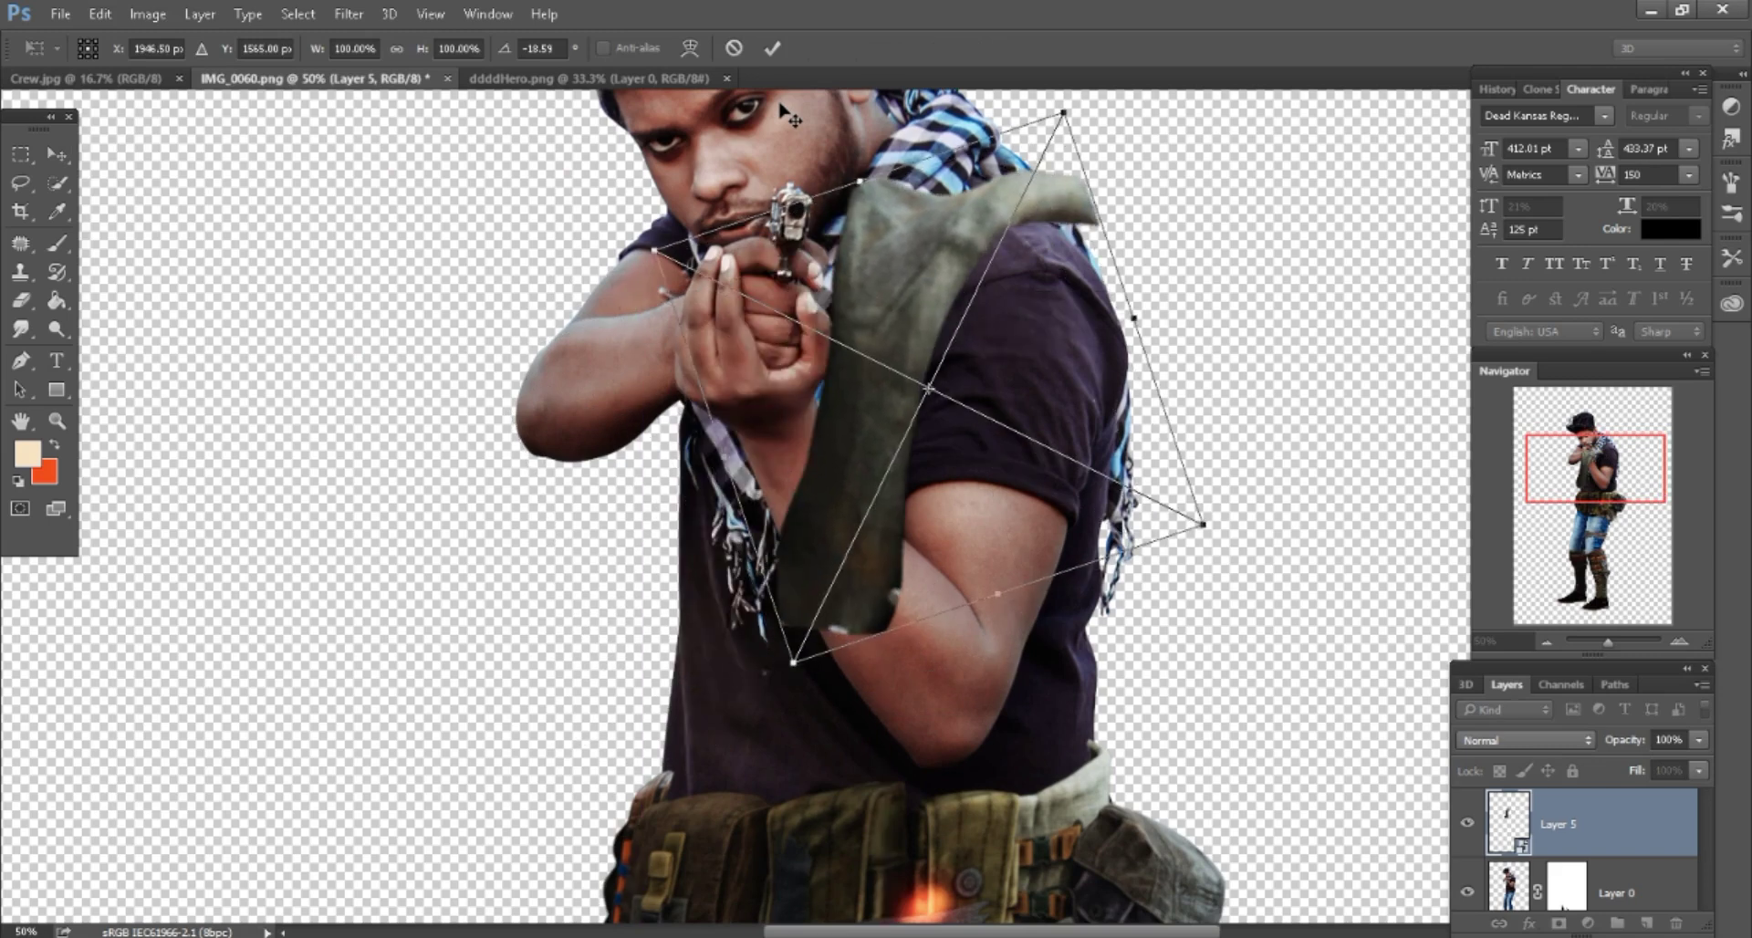
pyautogui.write('54')
pyautogui.press('Tab')
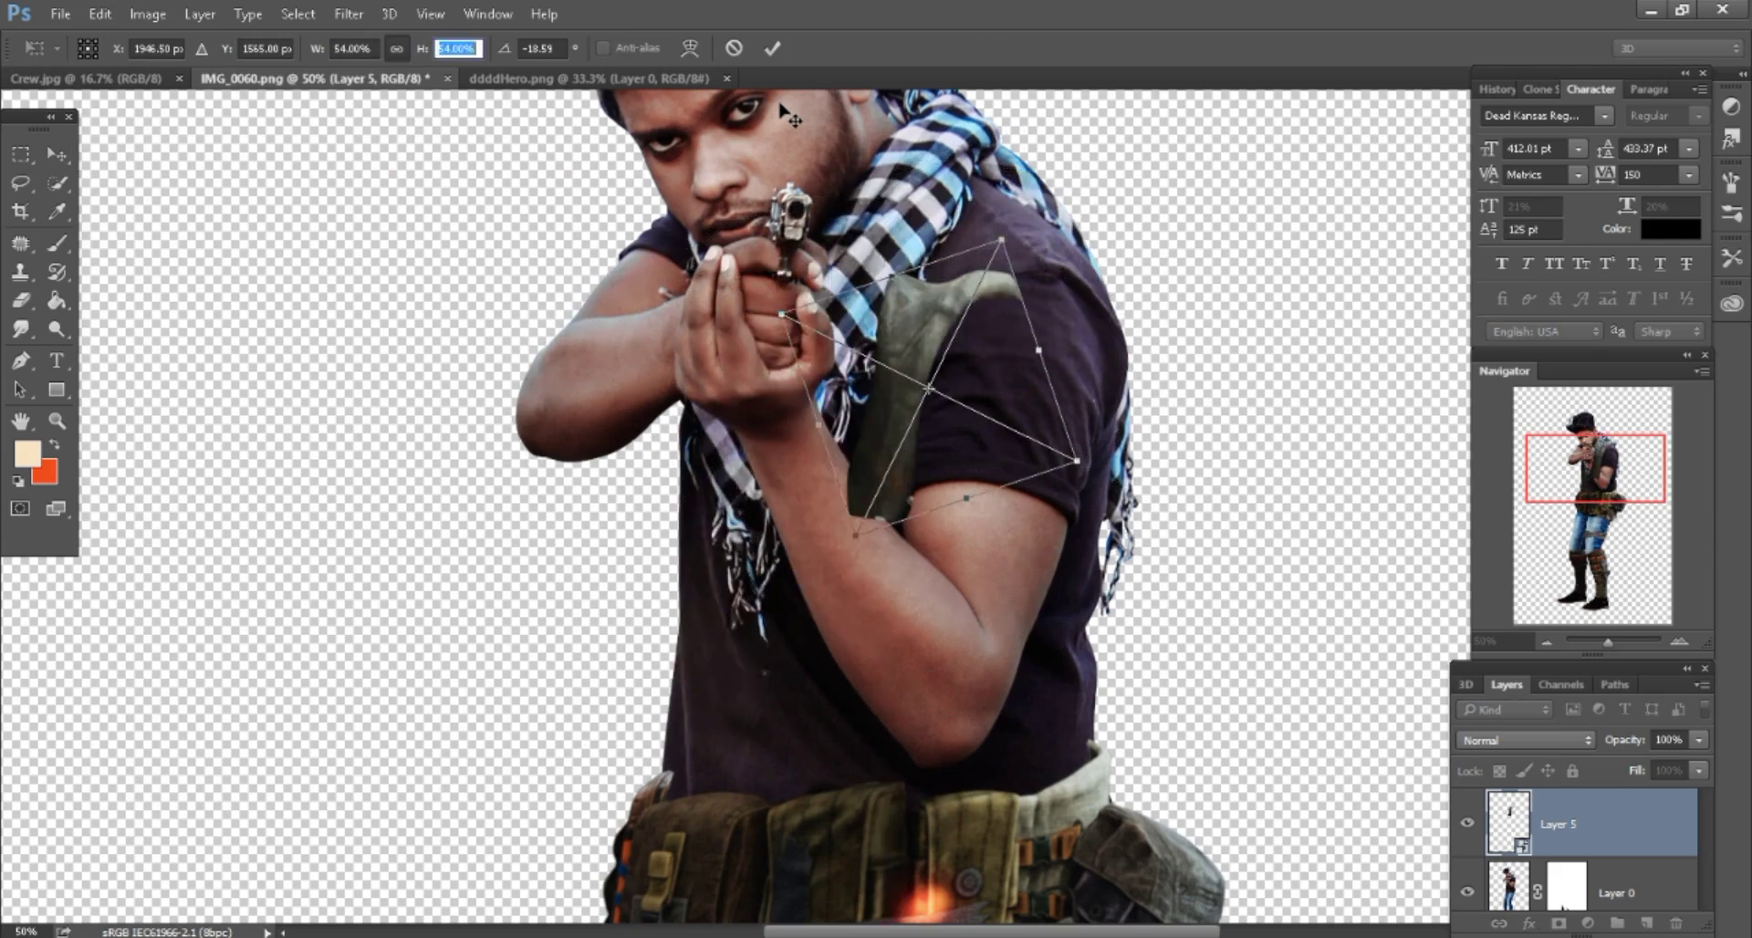
pyautogui.write('59')
pyautogui.moveTo(928, 388); pyautogui.dragTo(944, 343)
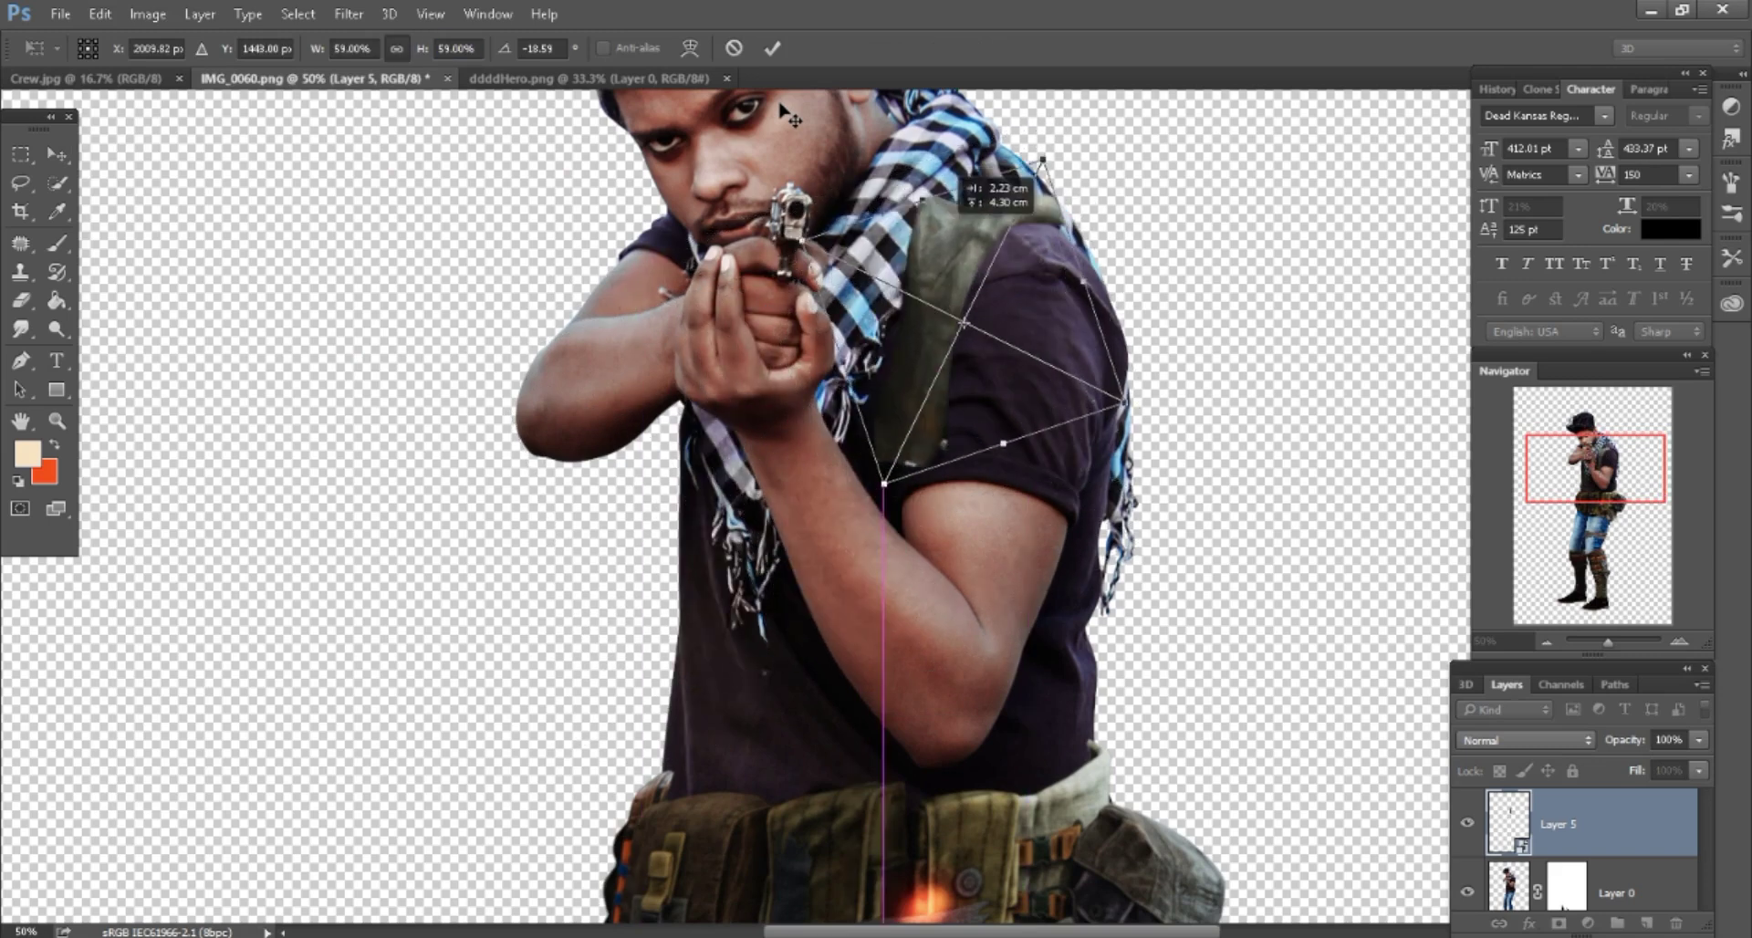
# Warp the strap to follow the shoulder and arm, then add a layer mask.
pyautogui.rightClick(1016, 293)
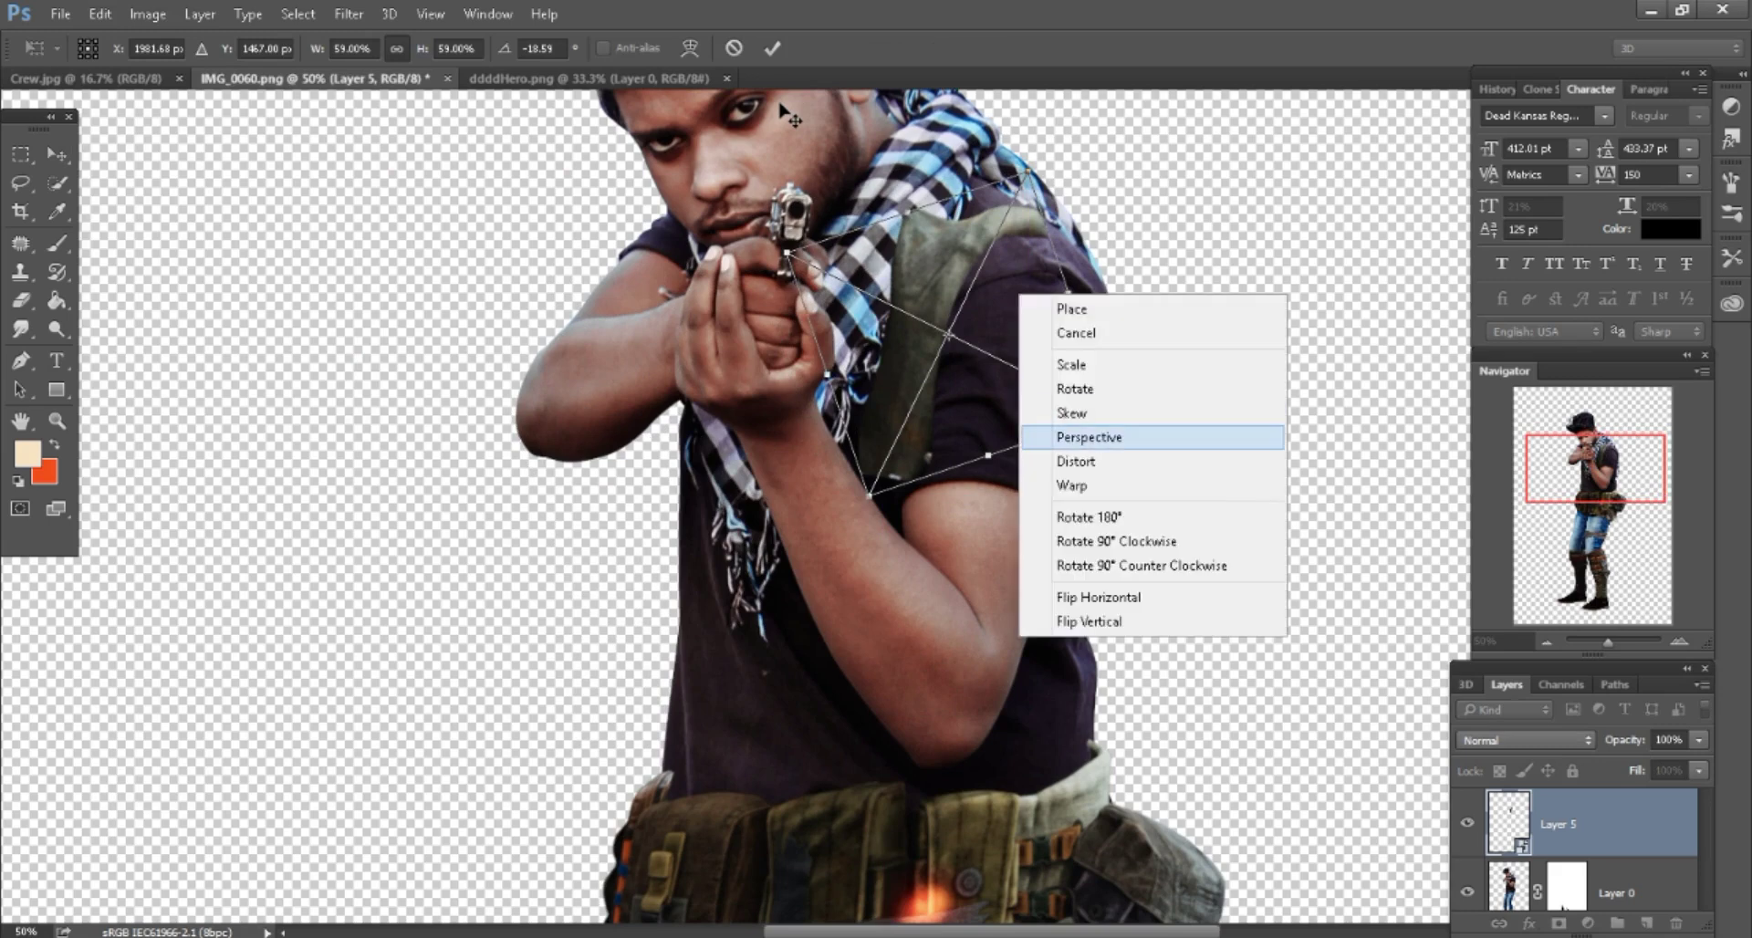
pyautogui.click(1063, 458)
pyautogui.moveTo(1054, 251); pyautogui.dragTo(1118, 283)
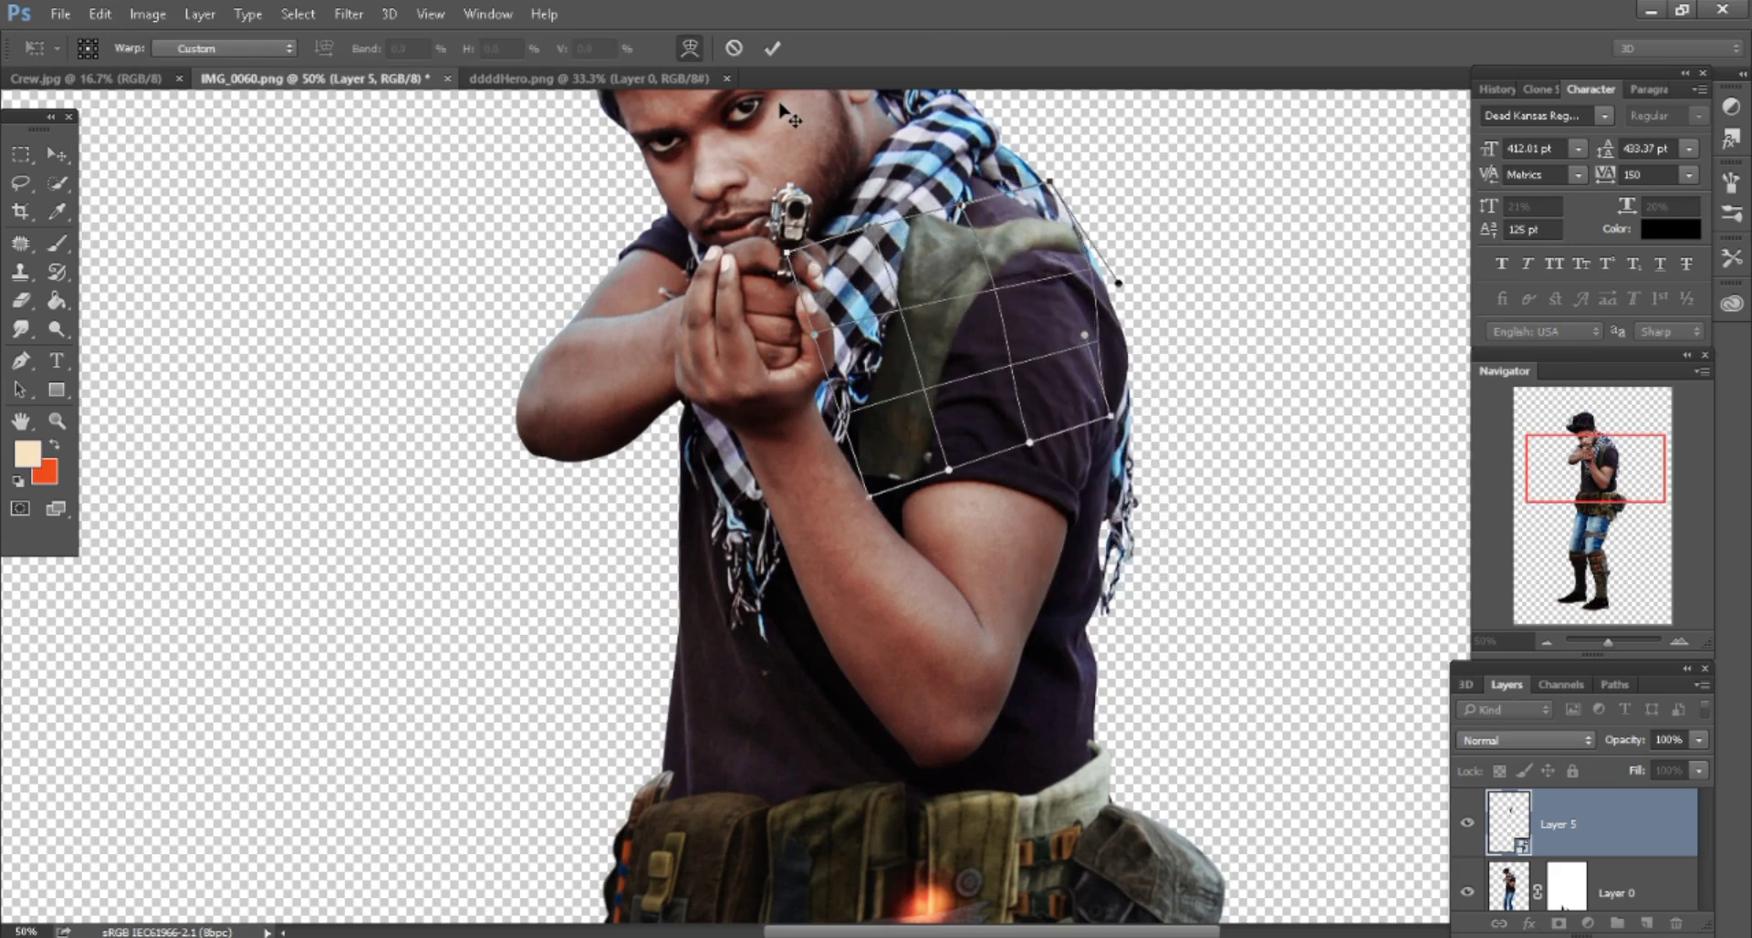
pyautogui.moveTo(921, 273); pyautogui.dragTo(899, 260)
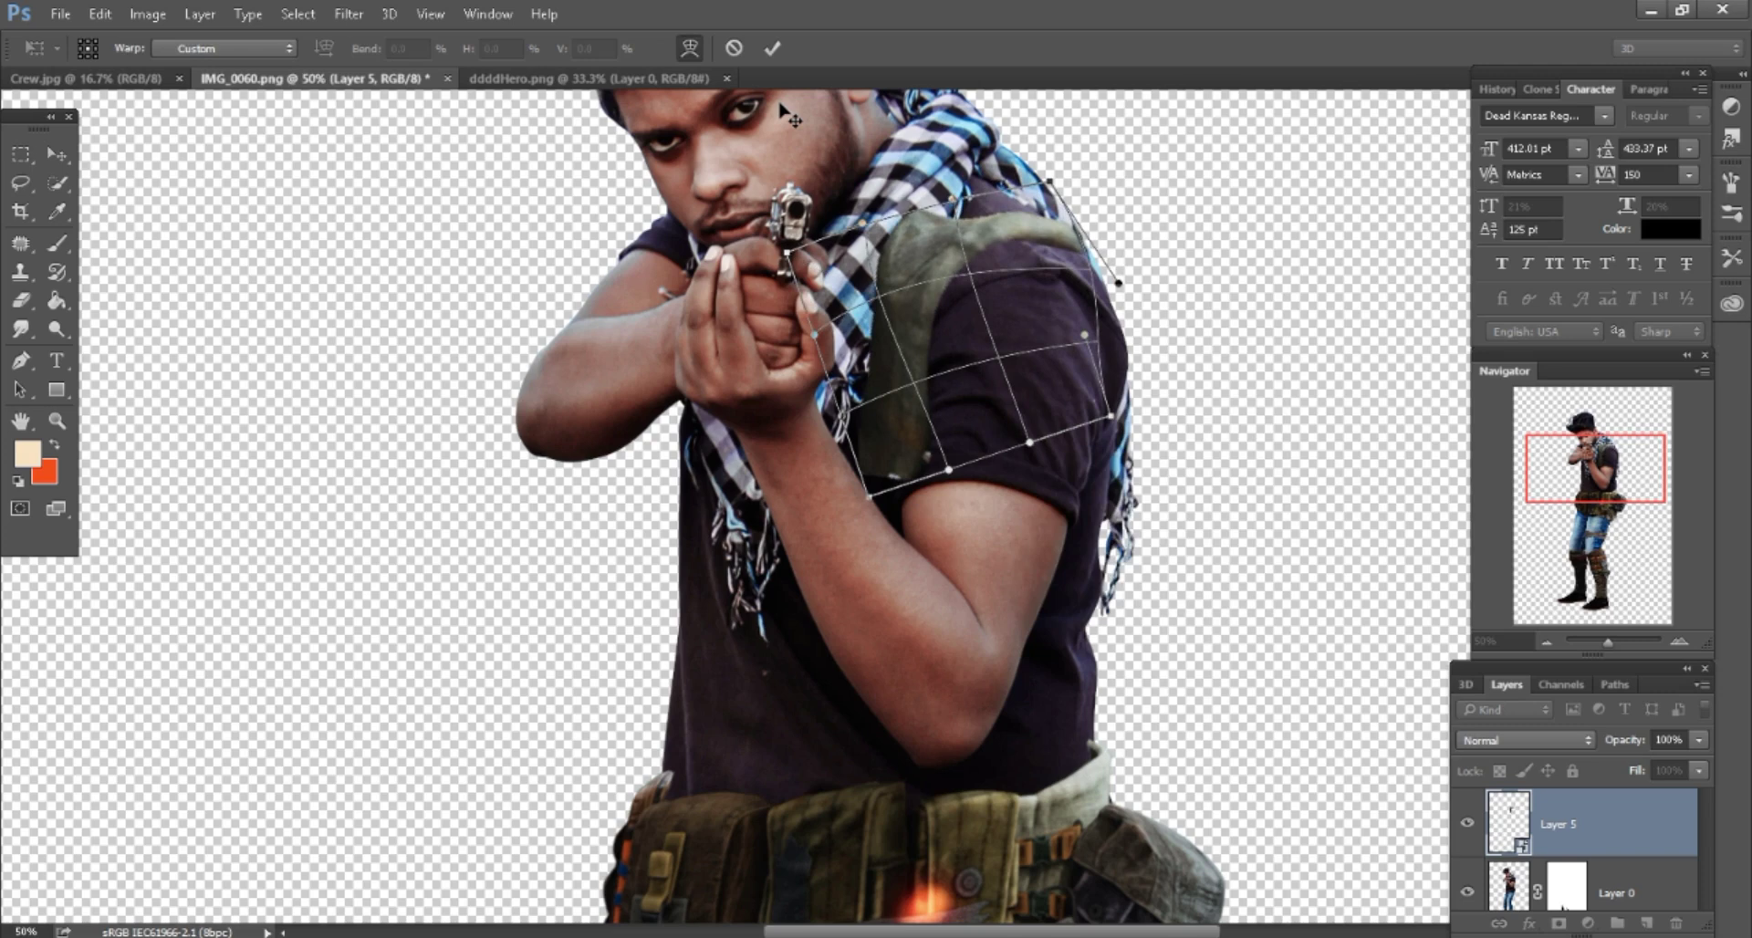
pyautogui.moveTo(912, 438); pyautogui.dragTo(876, 511)
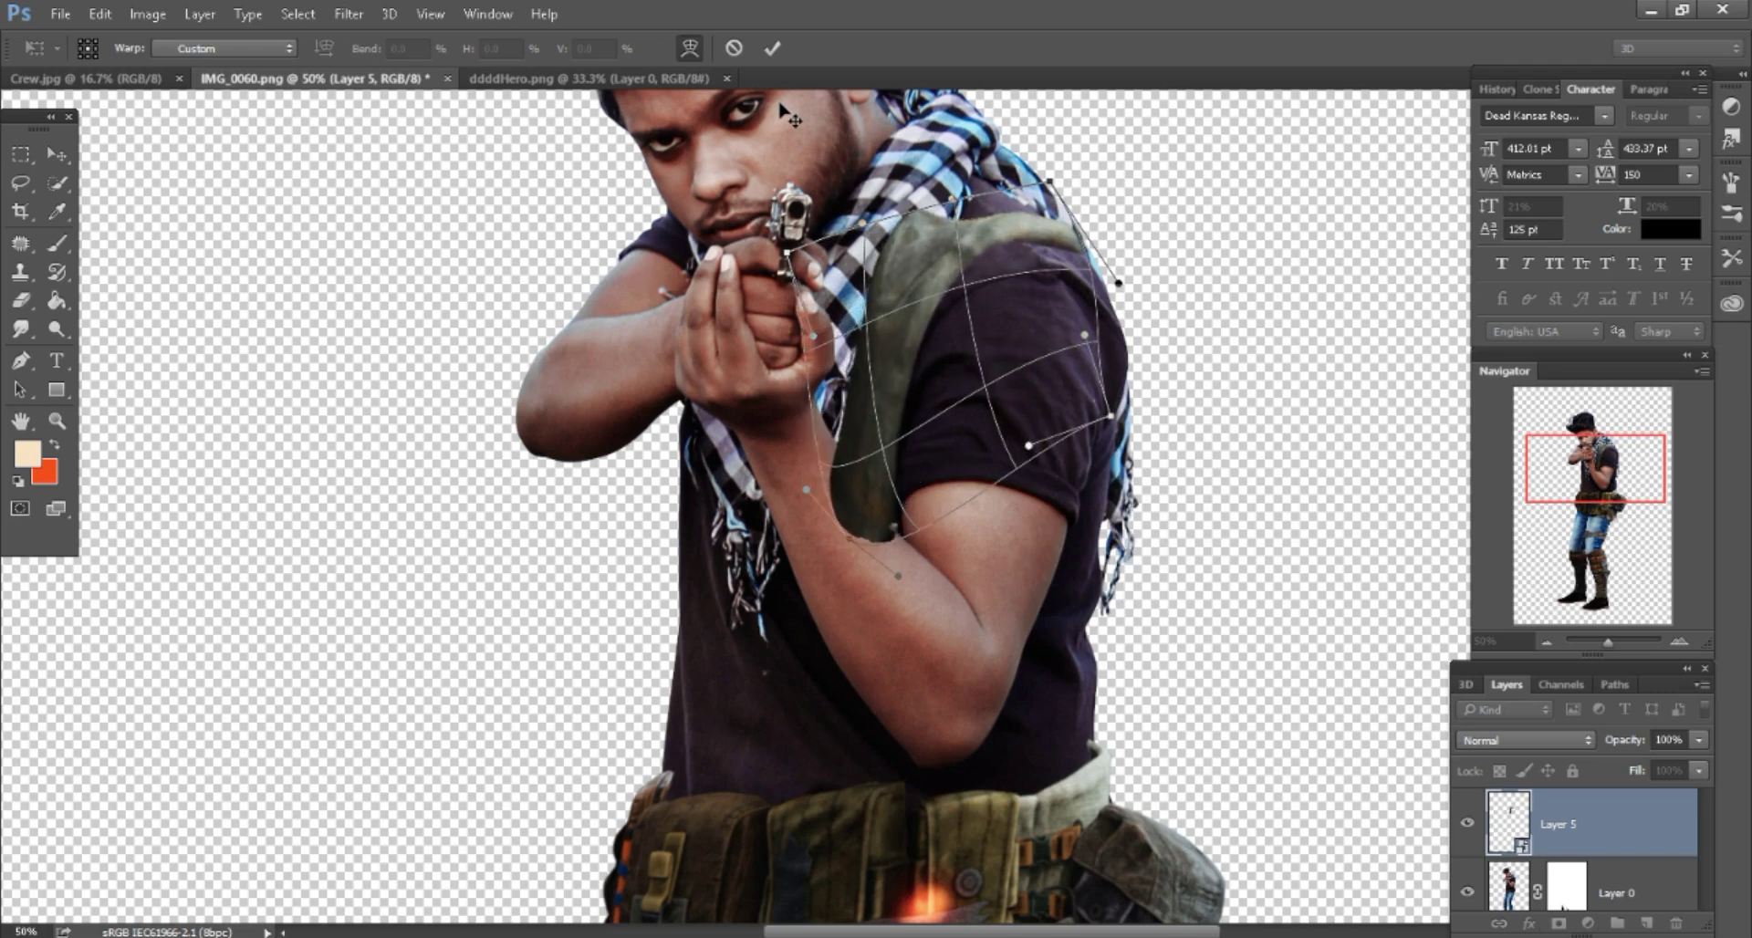
pyautogui.moveTo(1119, 283); pyautogui.dragTo(1136, 304)
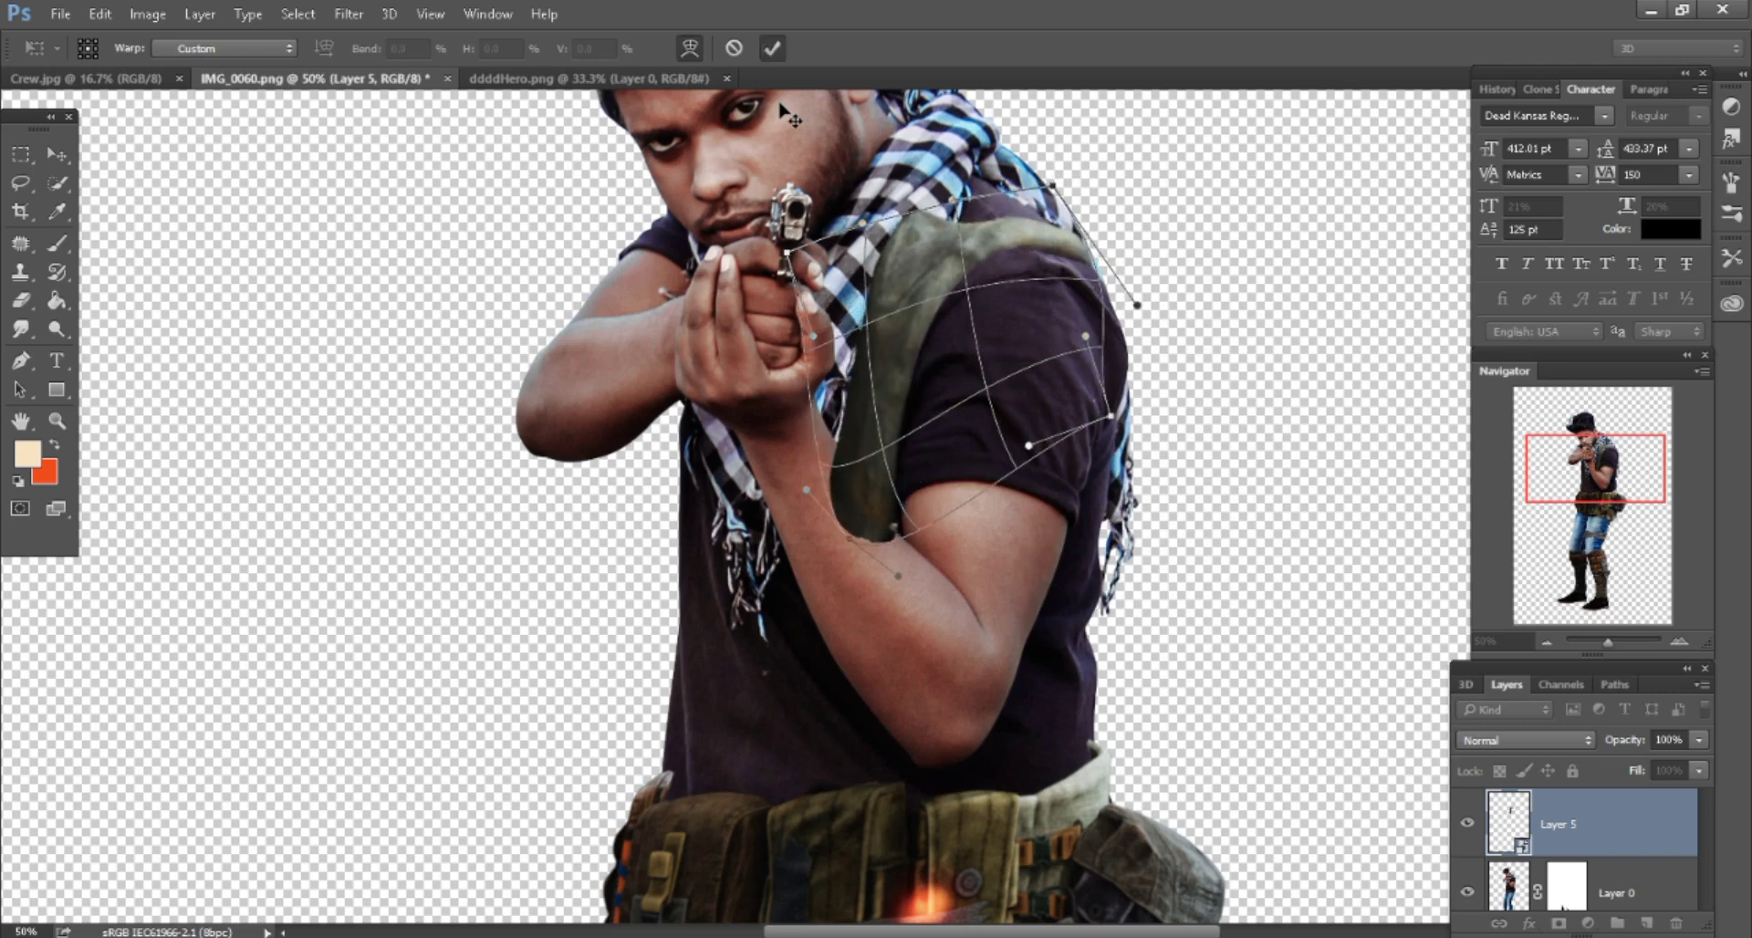
pyautogui.press('Return')
pyautogui.click(1559, 923)
# Paint black on Layer 5's mask to hide the strap over the scarf and forearm.
pyautogui.press('d')
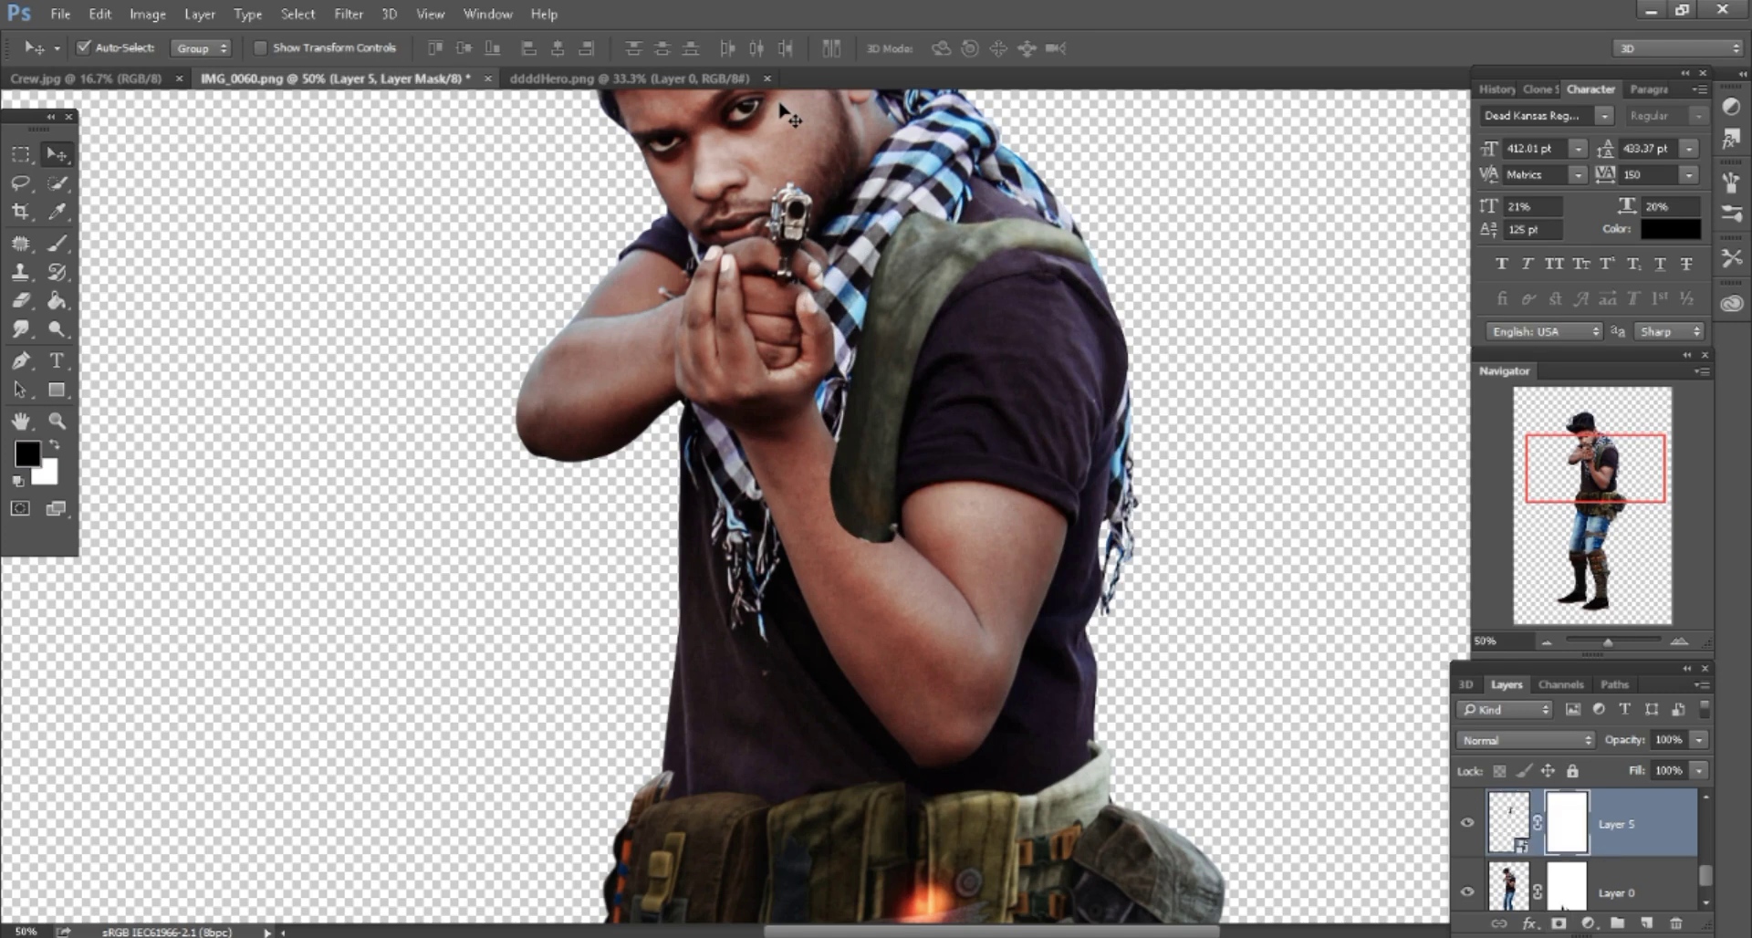
pyautogui.hotkey('shift', '5')
pyautogui.hotkey('shift', '6')
pyautogui.press('b')
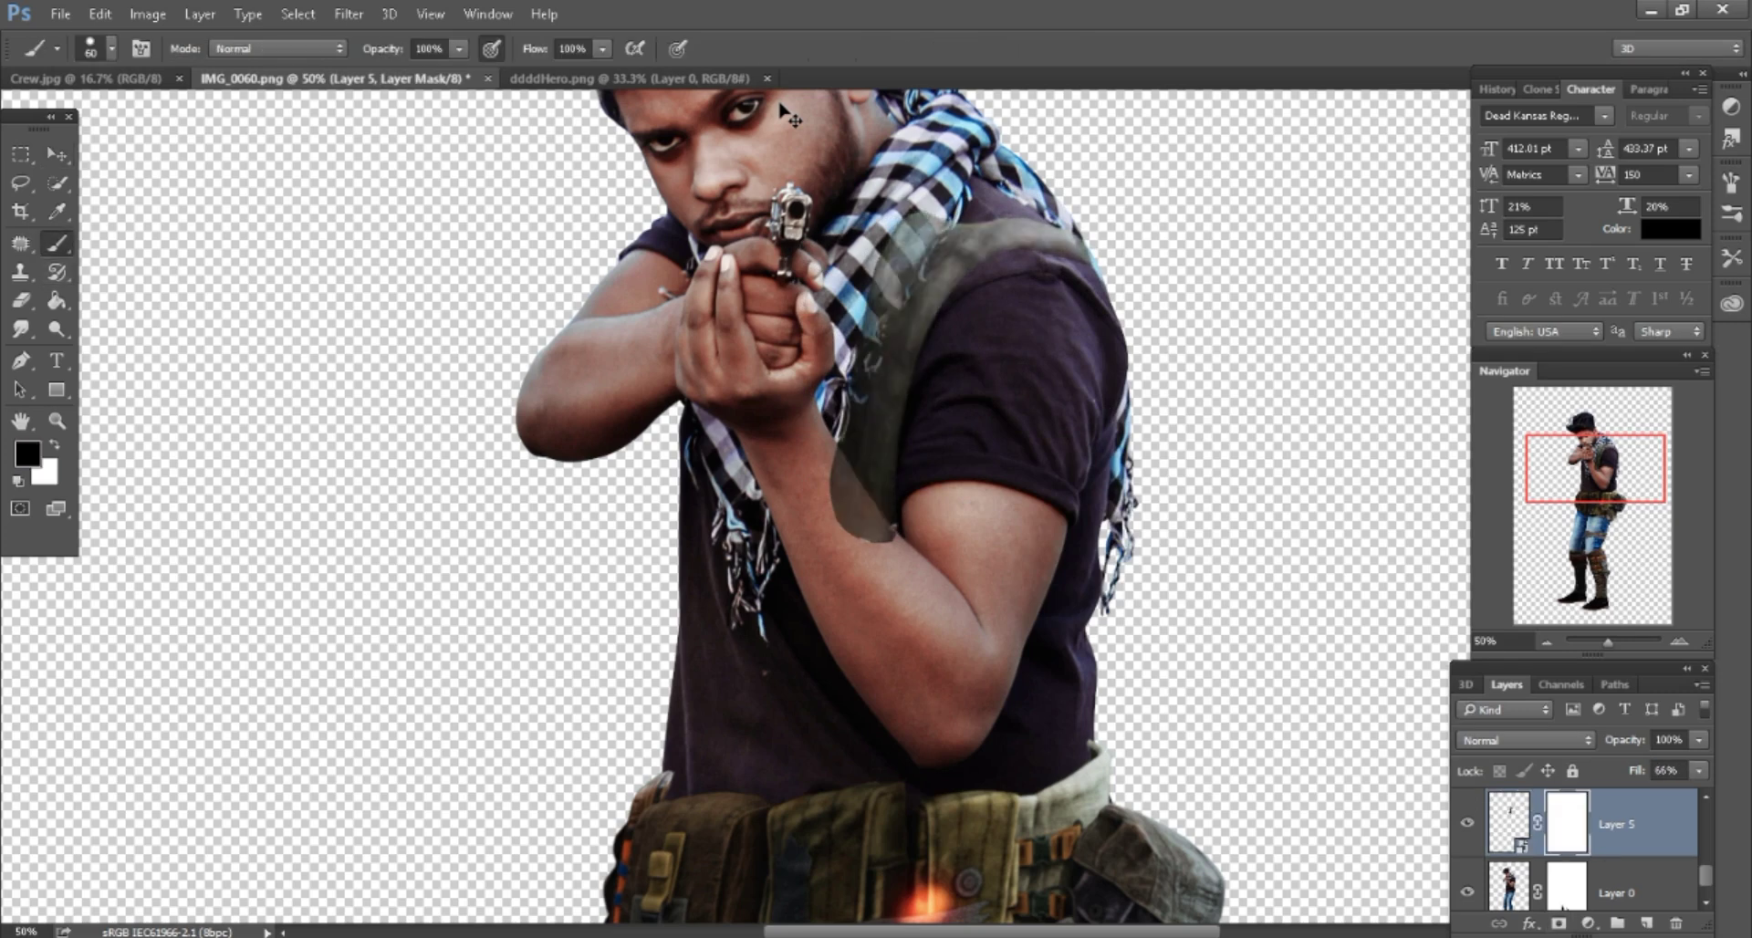
pyautogui.hotkey('ctrl', '+')
pyautogui.hotkey('ctrl', '+')
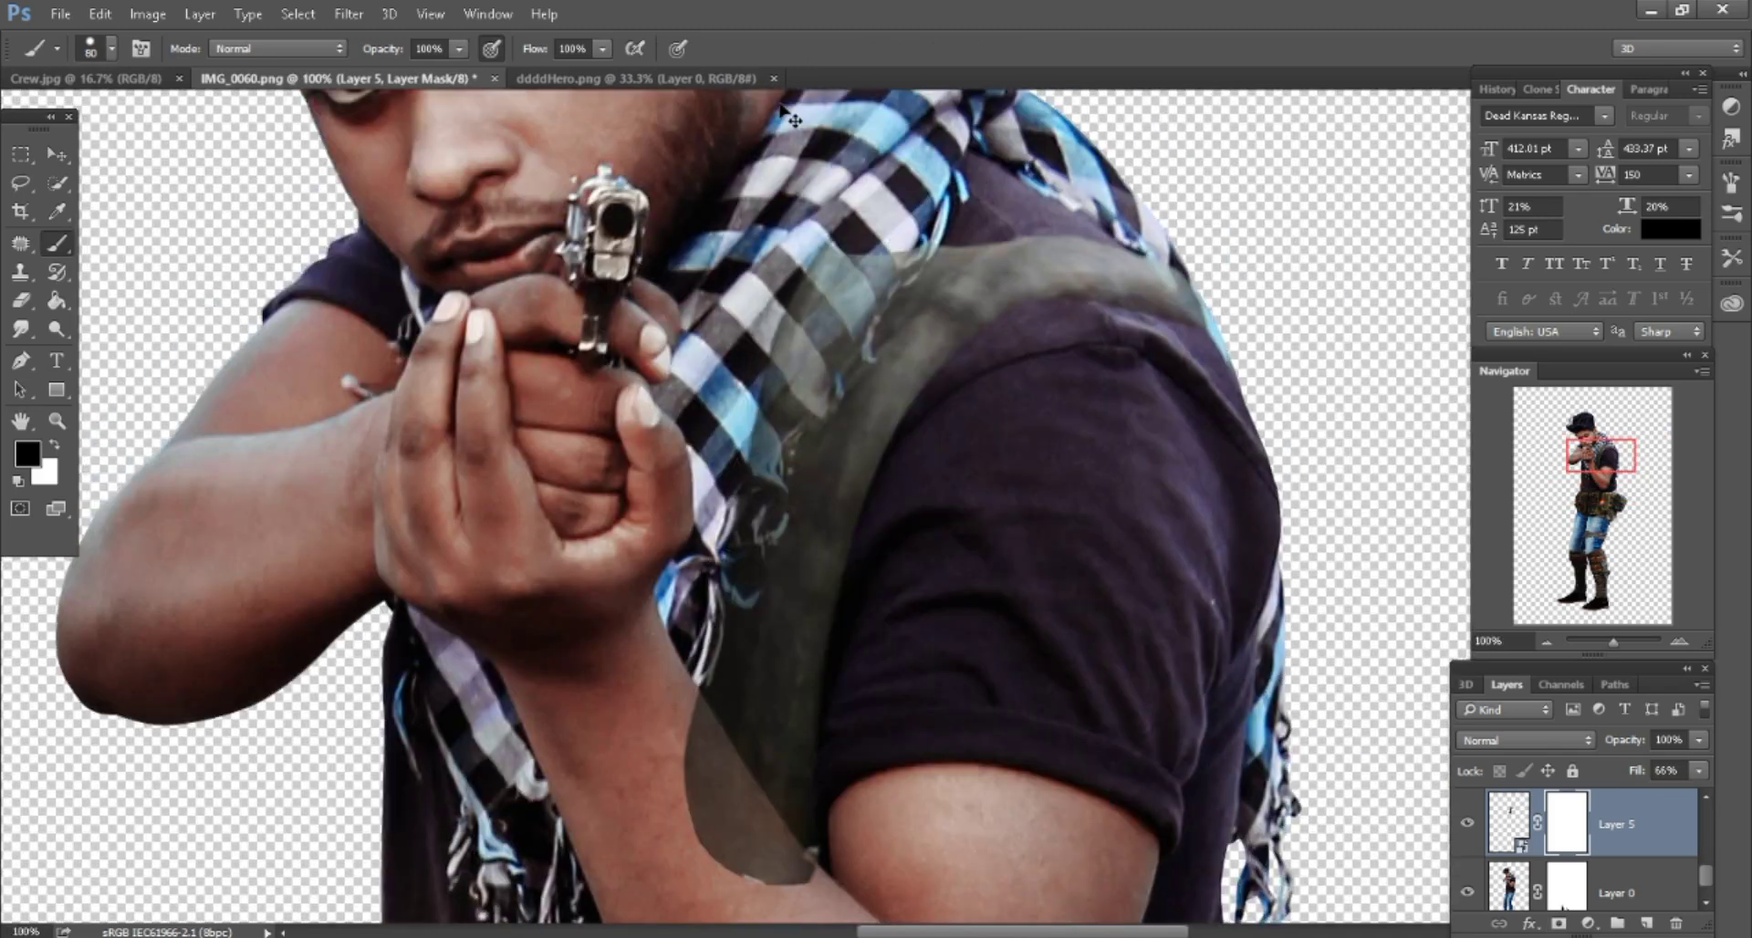
pyautogui.moveTo(894, 255)
pyautogui.mouseDown()
pyautogui.moveTo(821, 333)
pyautogui.moveTo(776, 438)
pyautogui.moveTo(702, 840)
pyautogui.mouseUp()
pyautogui.scroll(-2, 703, 821)
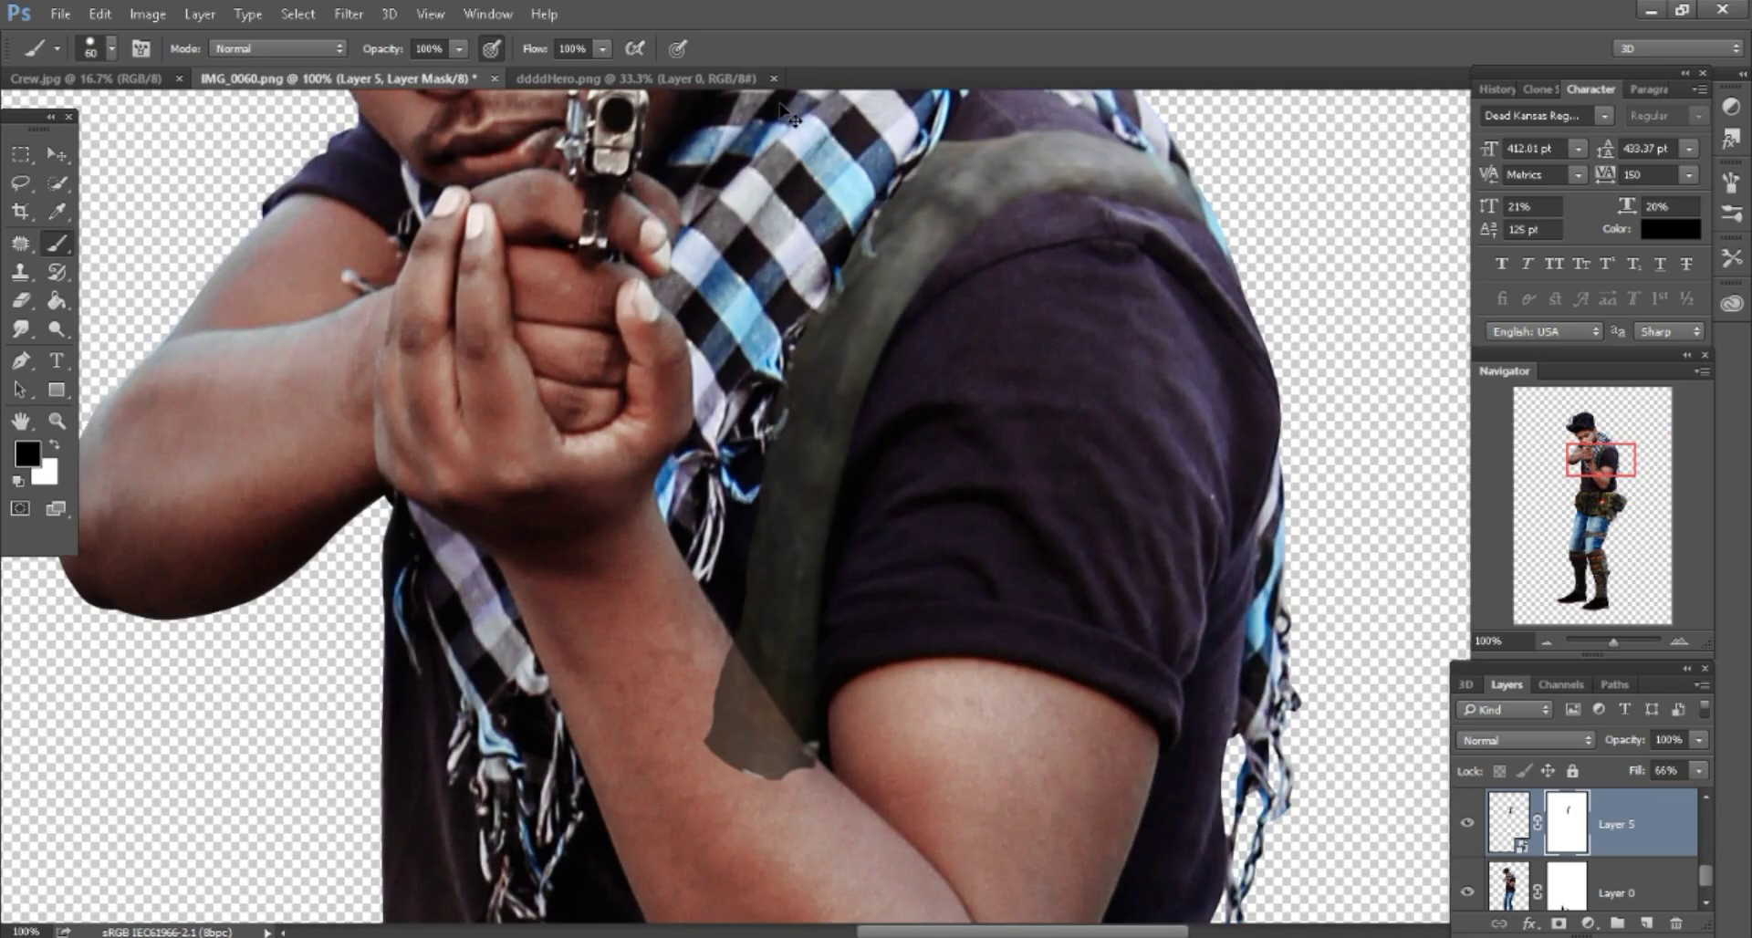
pyautogui.moveTo(799, 762); pyautogui.dragTo(730, 698)
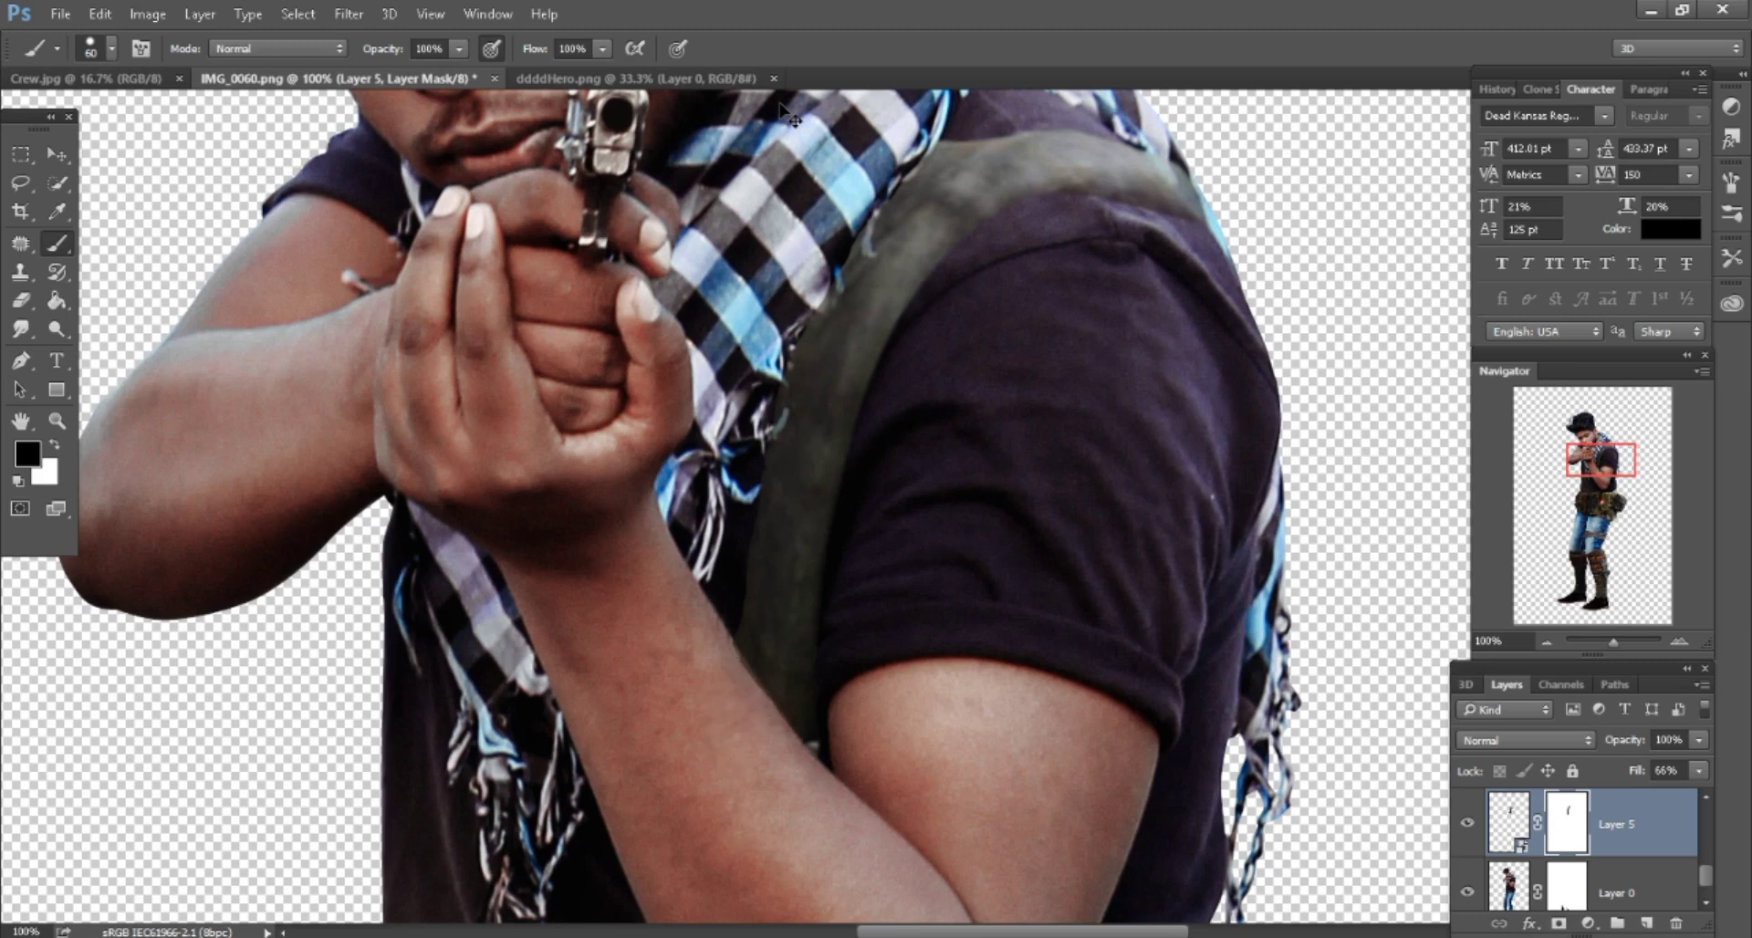
pyautogui.scroll(2, 785, 114)
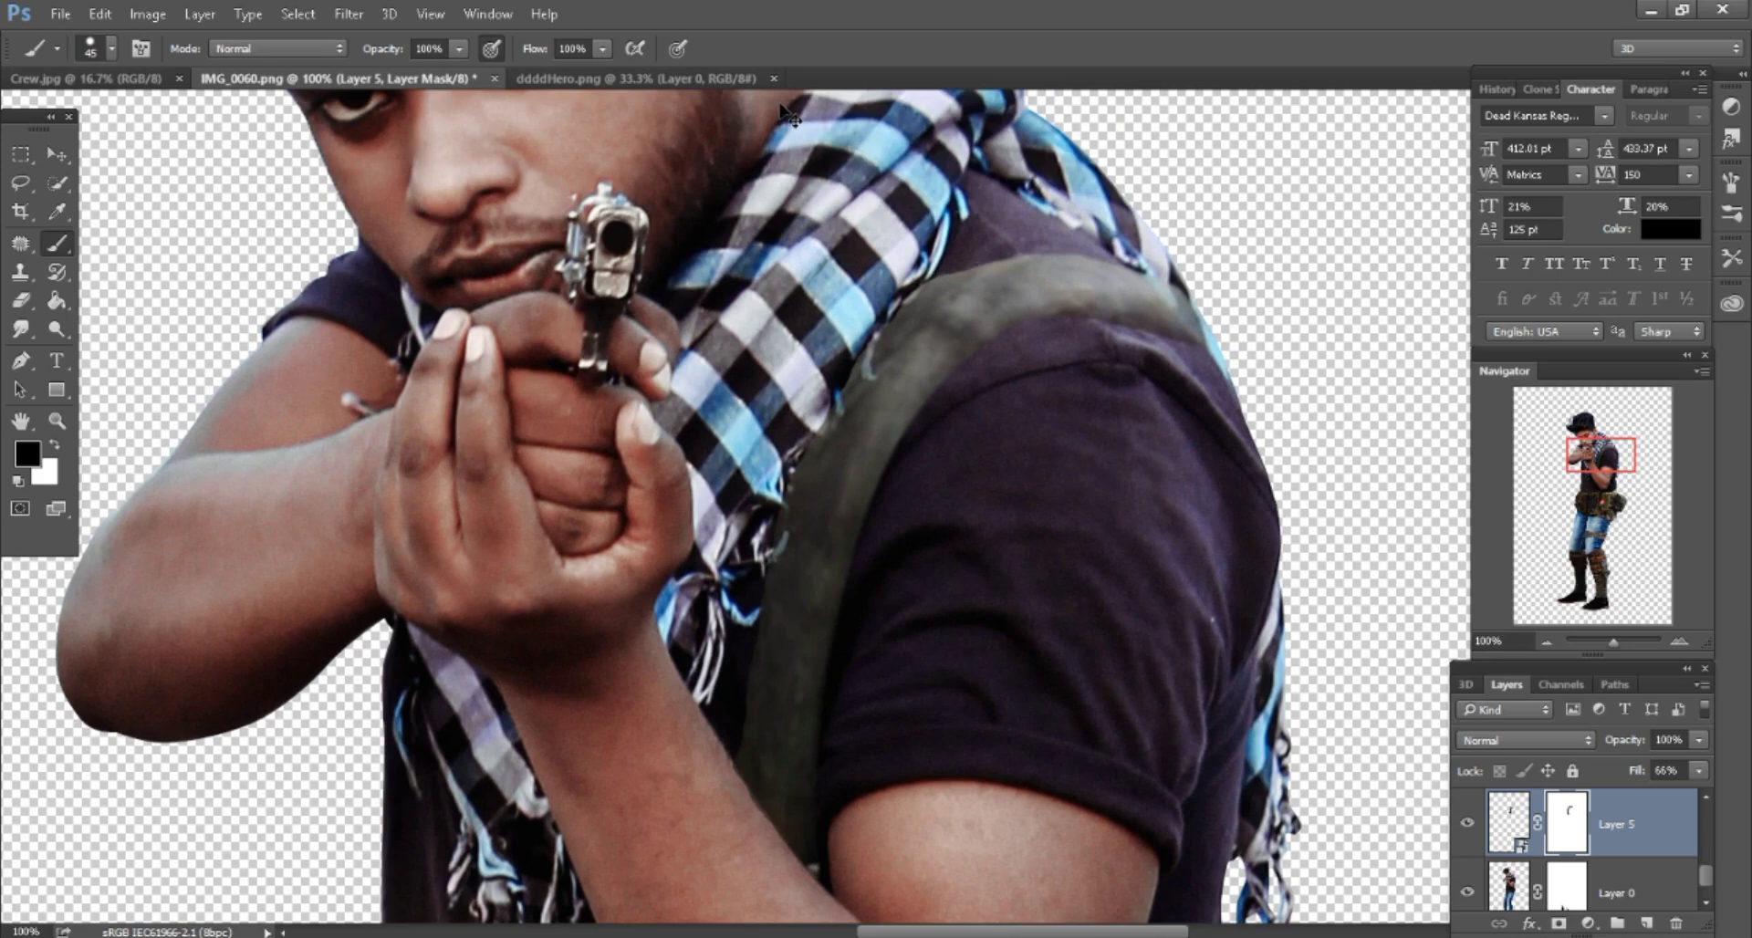
pyautogui.hotkey('ctrl', '-')
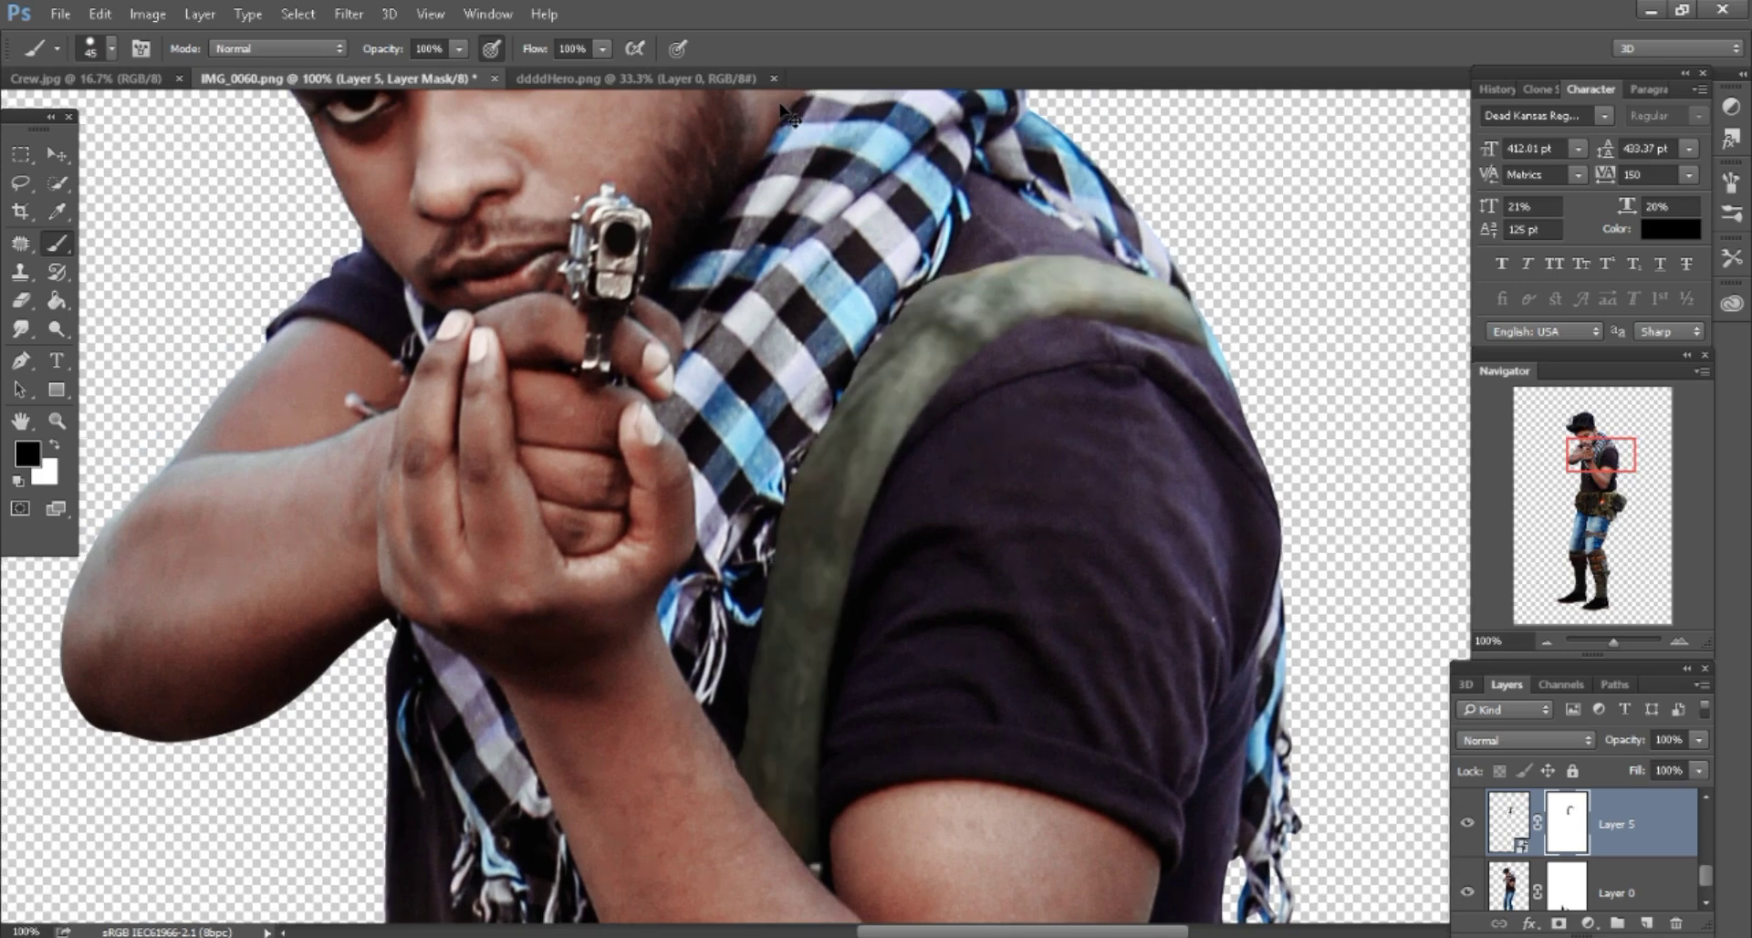
pyautogui.hotkey('ctrl', '-')
pyautogui.hotkey('ctrl', '-')
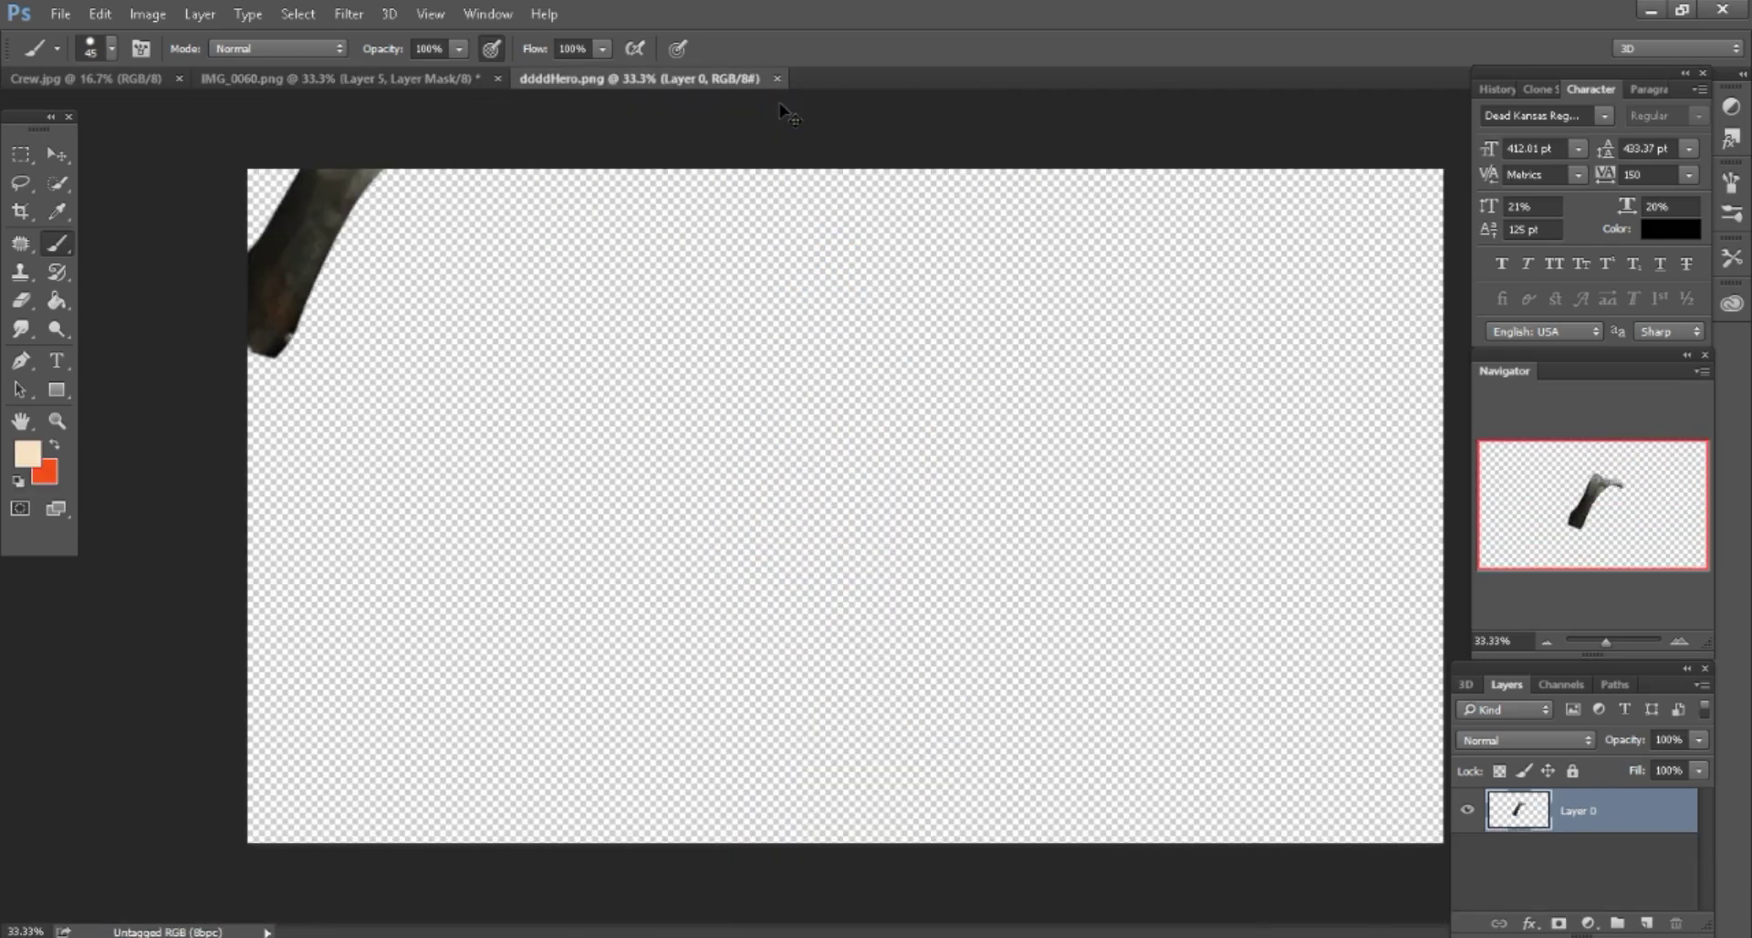
# Paste the curved green piece into the man's image as Layer 6, a smart object.
pyautogui.hotkey('ctrl', 'Tab')
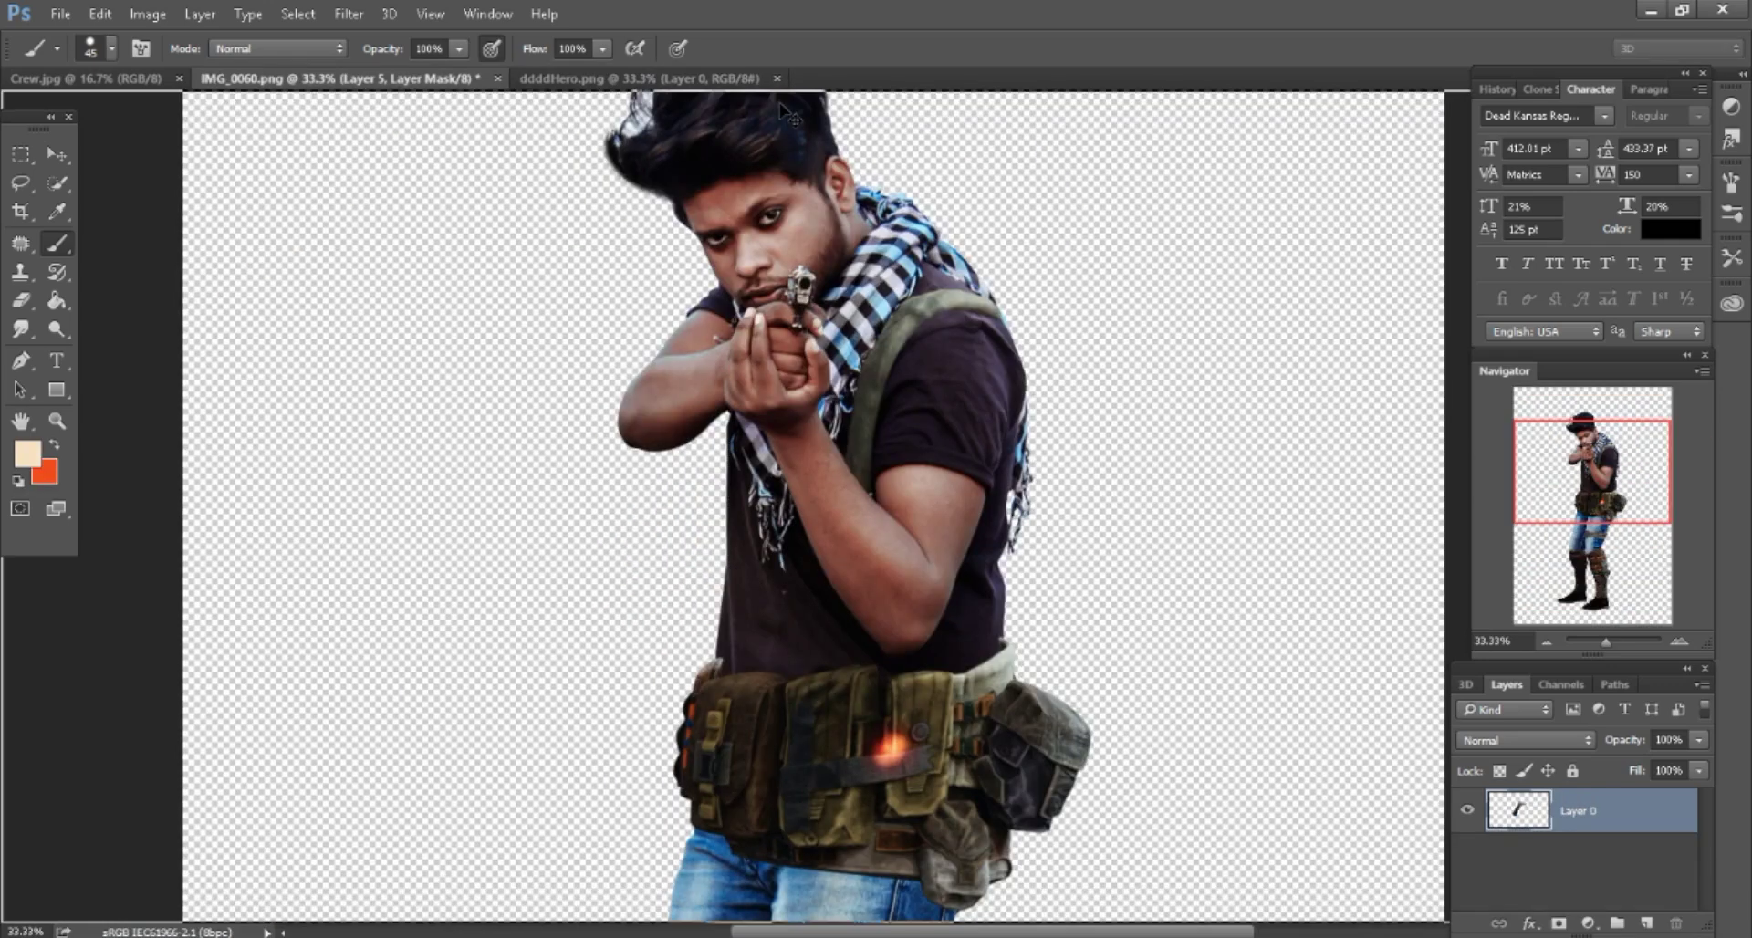
pyautogui.hotkey('ctrl', 'v')
pyautogui.hotkey('ctrl', '+')
pyautogui.rightClick(1570, 823)
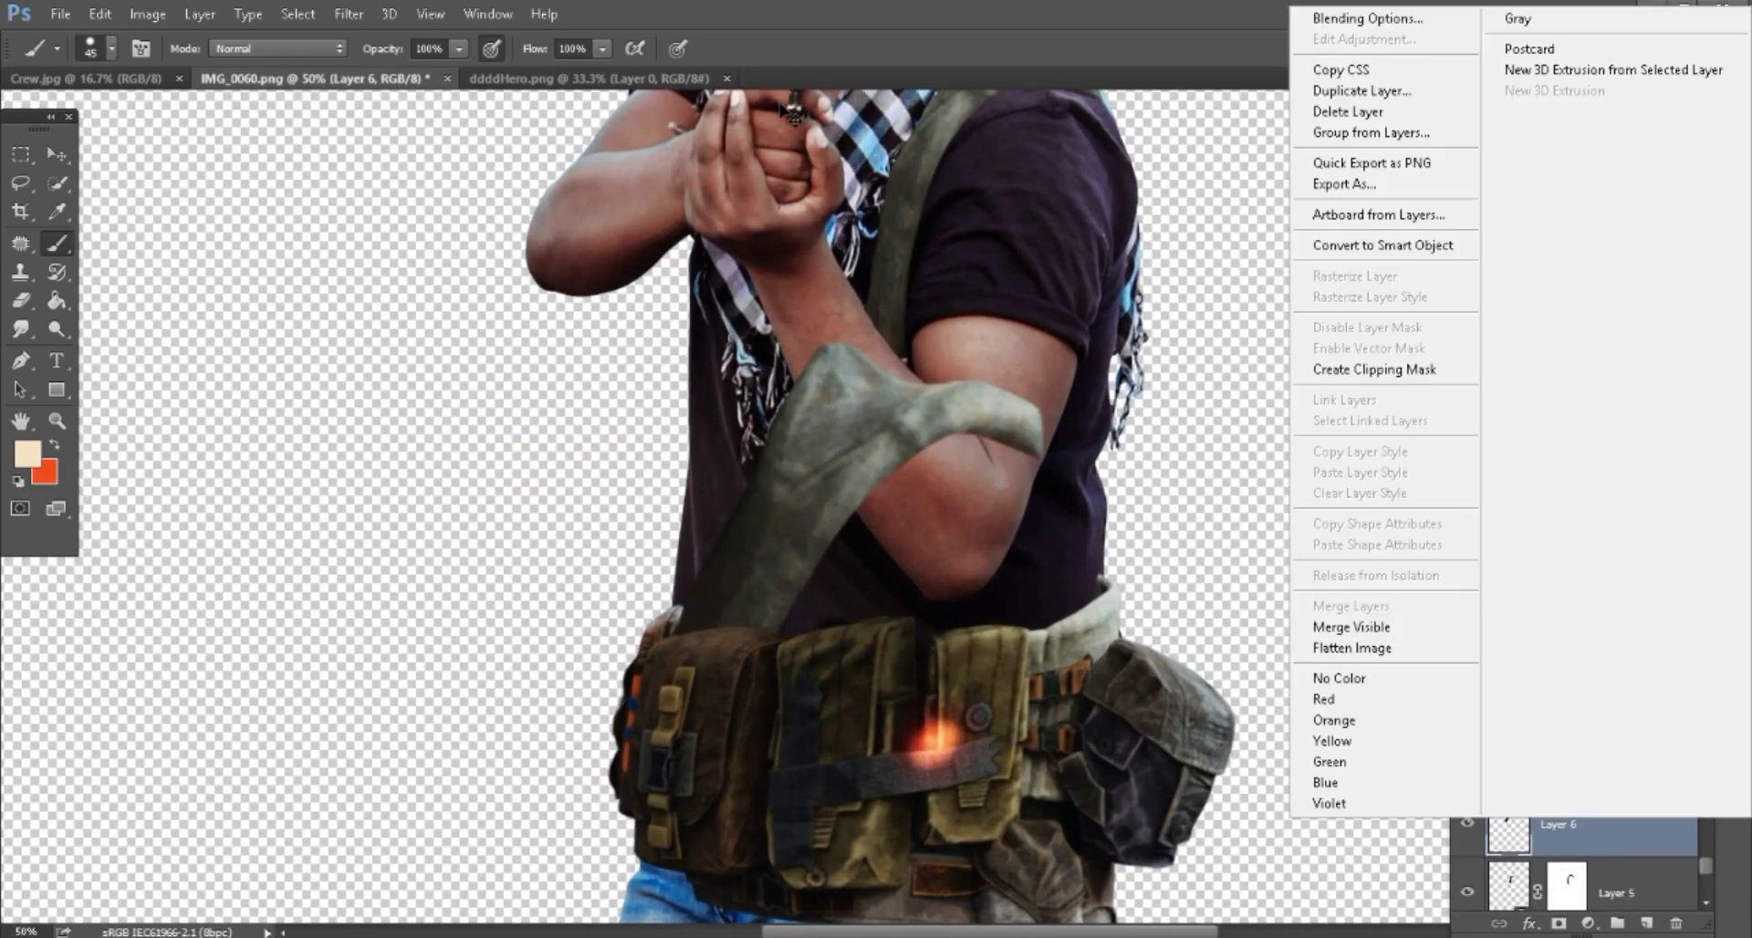
pyautogui.click(1369, 371)
# Rotate Layer 6 by −30.71°, scale it to 49% and place it below the forearm.
pyautogui.click(100, 14)
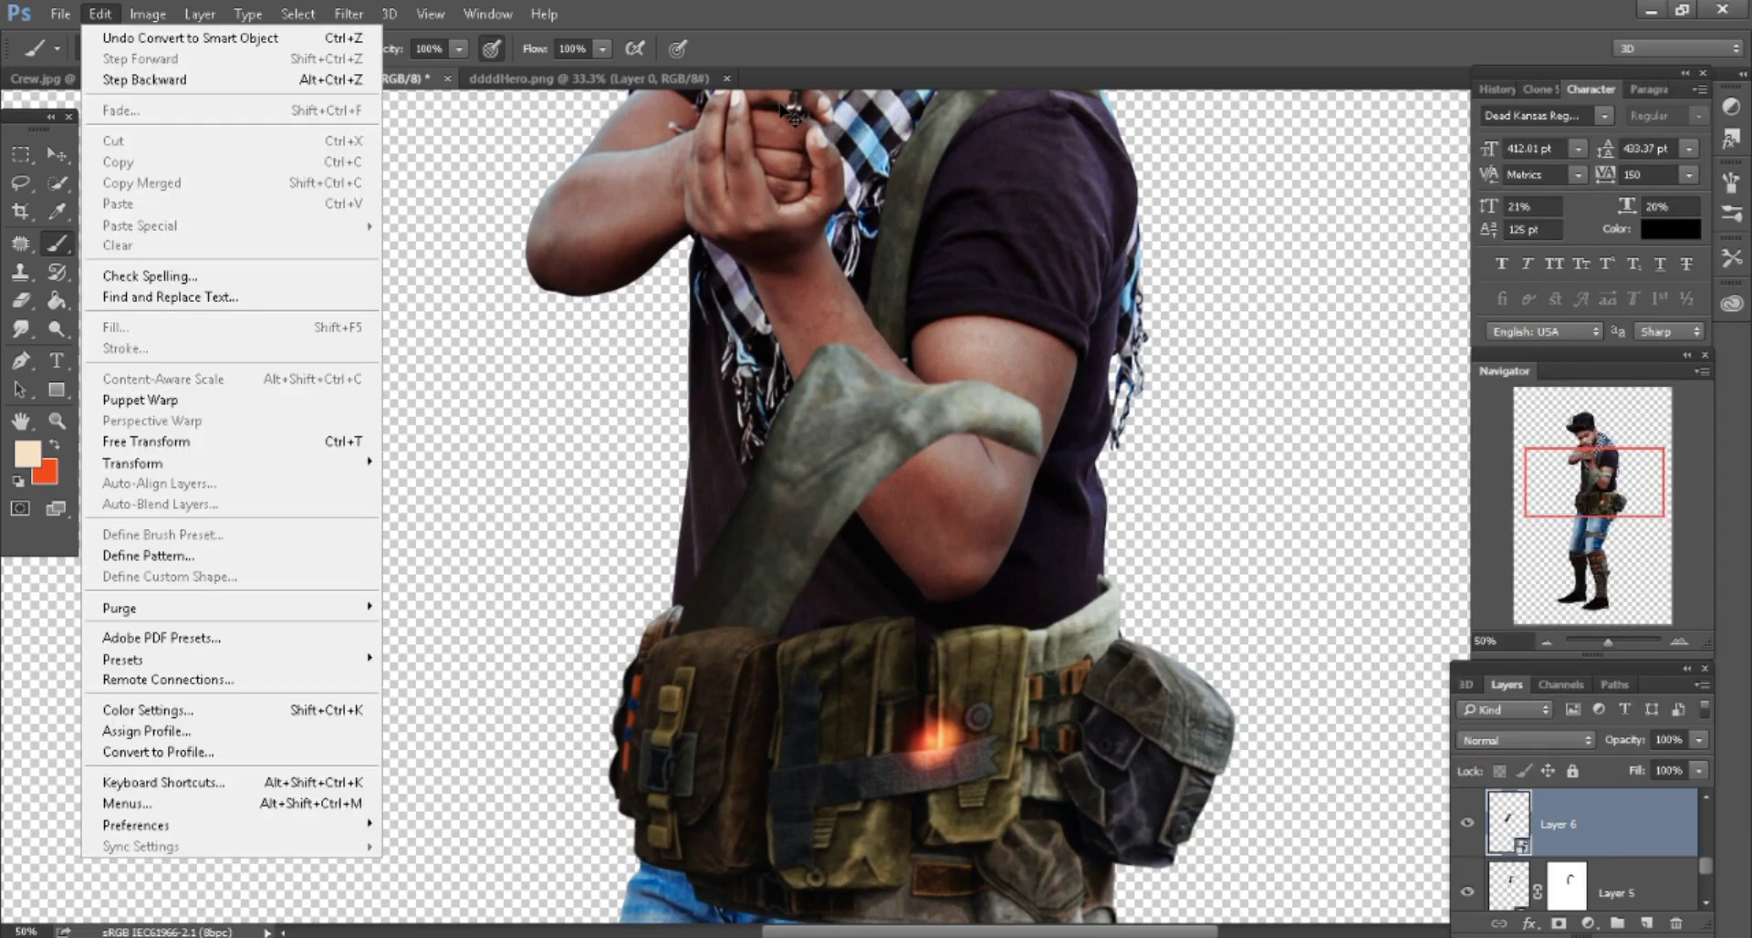
pyautogui.click(137, 420)
pyautogui.moveTo(1277, 356); pyautogui.dragTo(1268, 242)
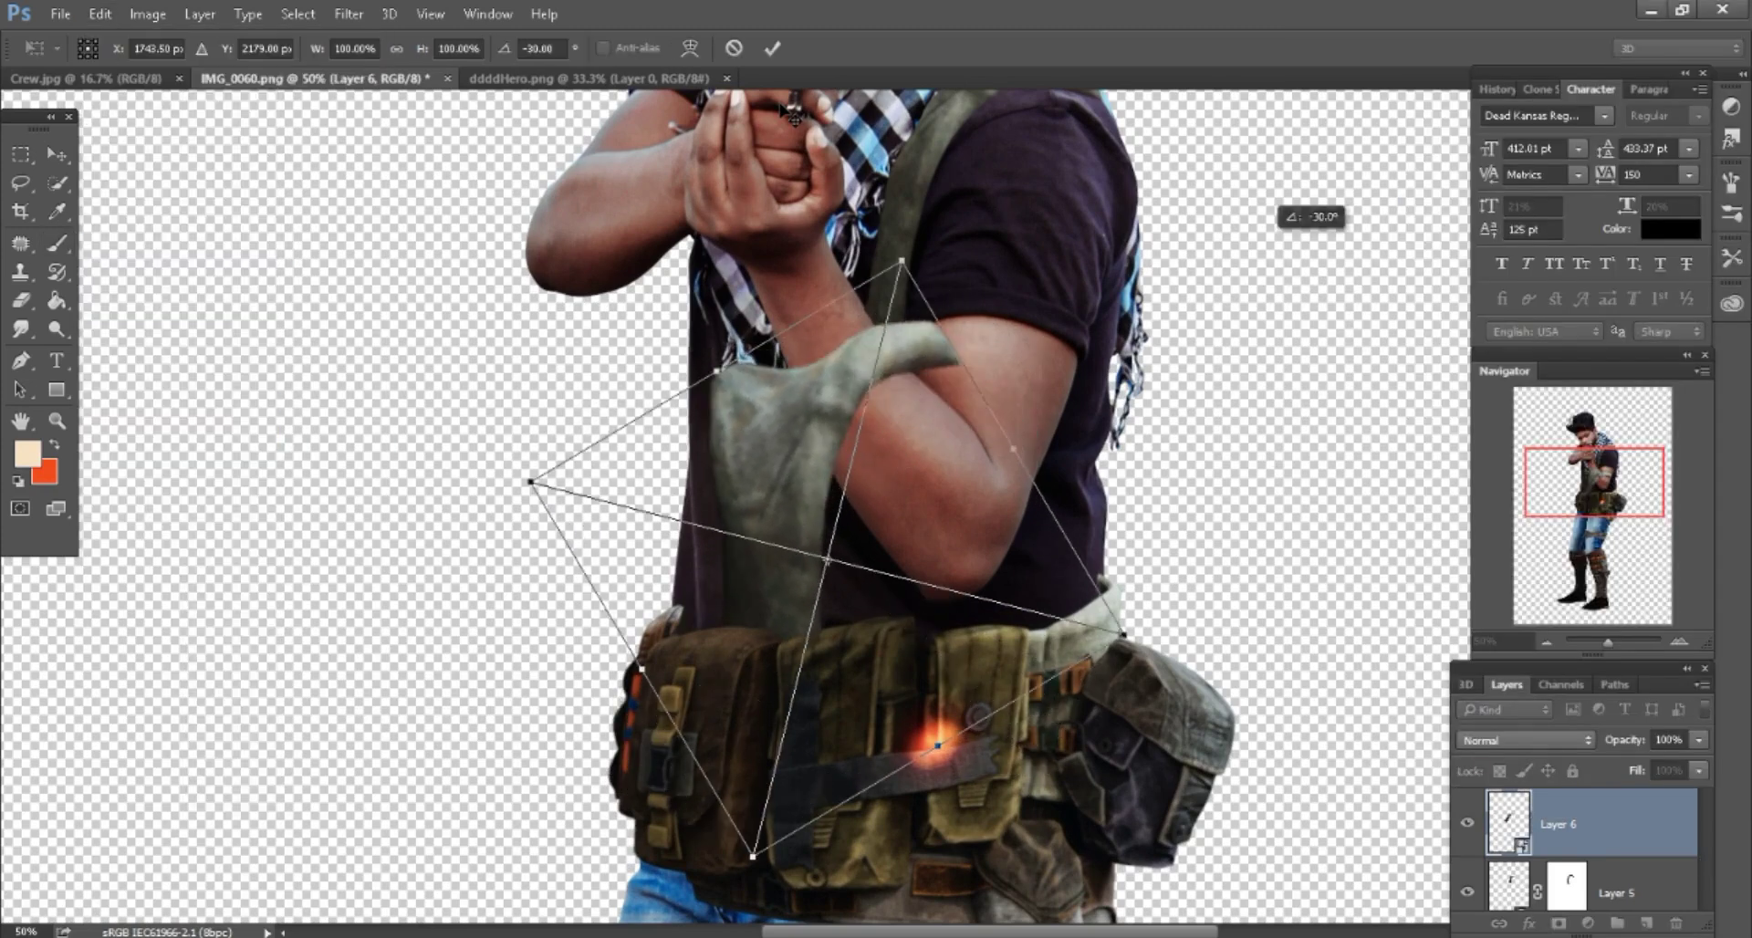
pyautogui.moveTo(772, 466); pyautogui.dragTo(888, 310)
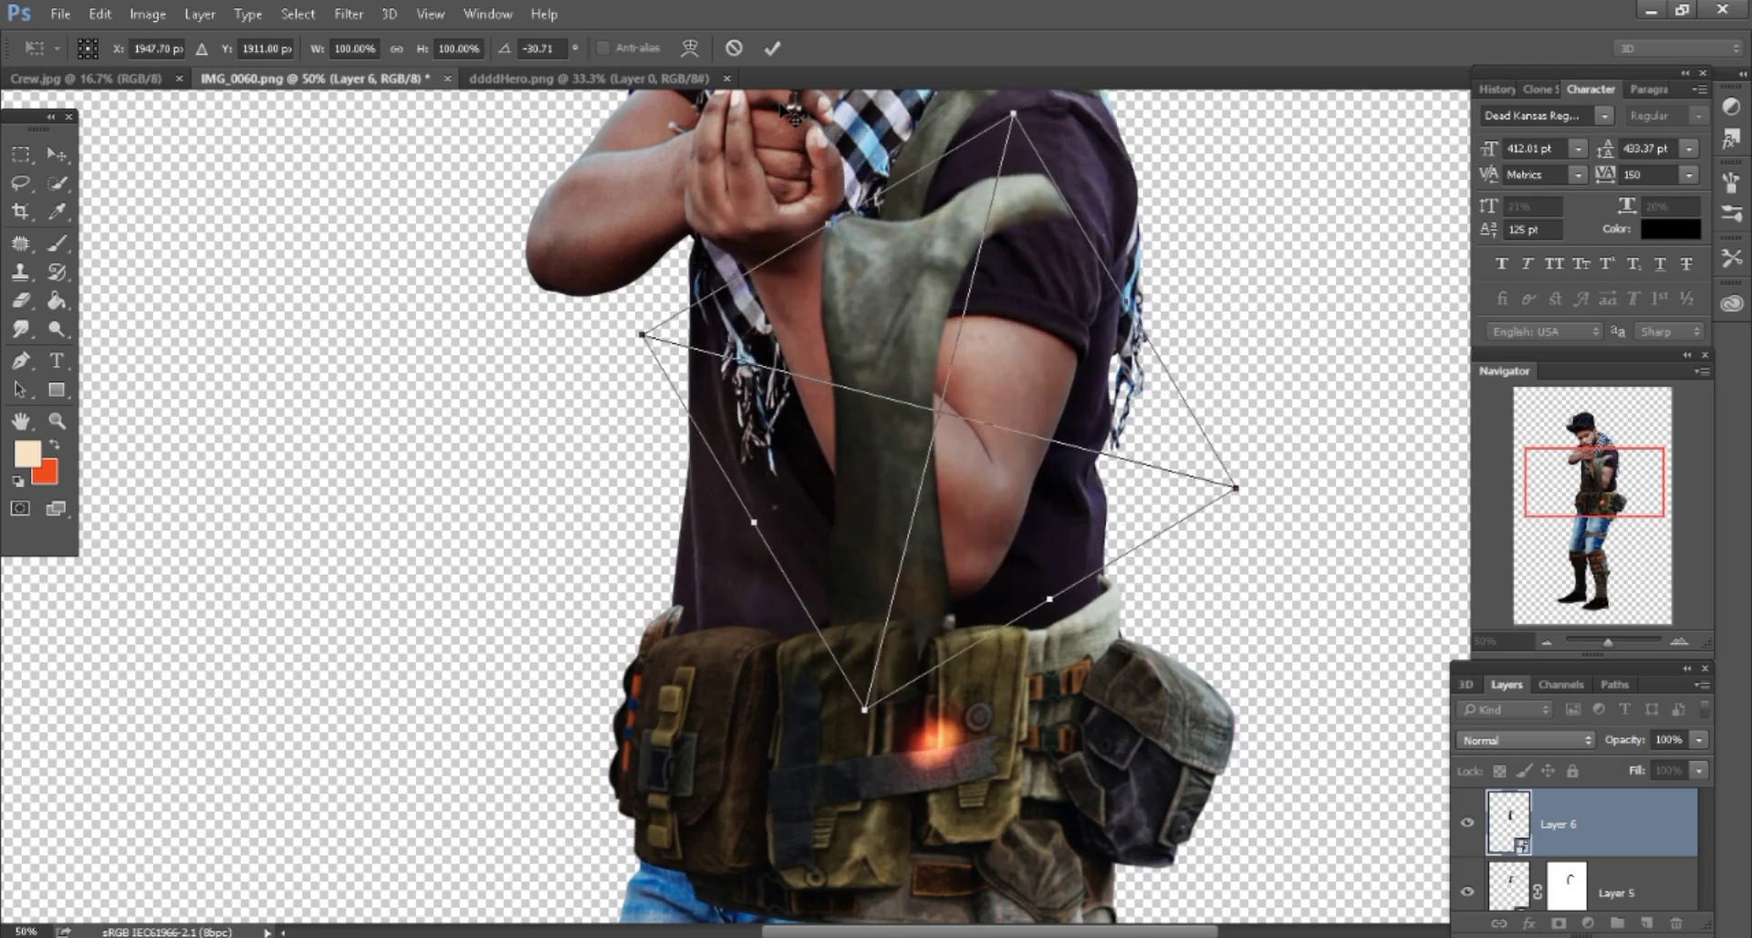
pyautogui.moveTo(421, 47); pyautogui.dragTo(383, 48)
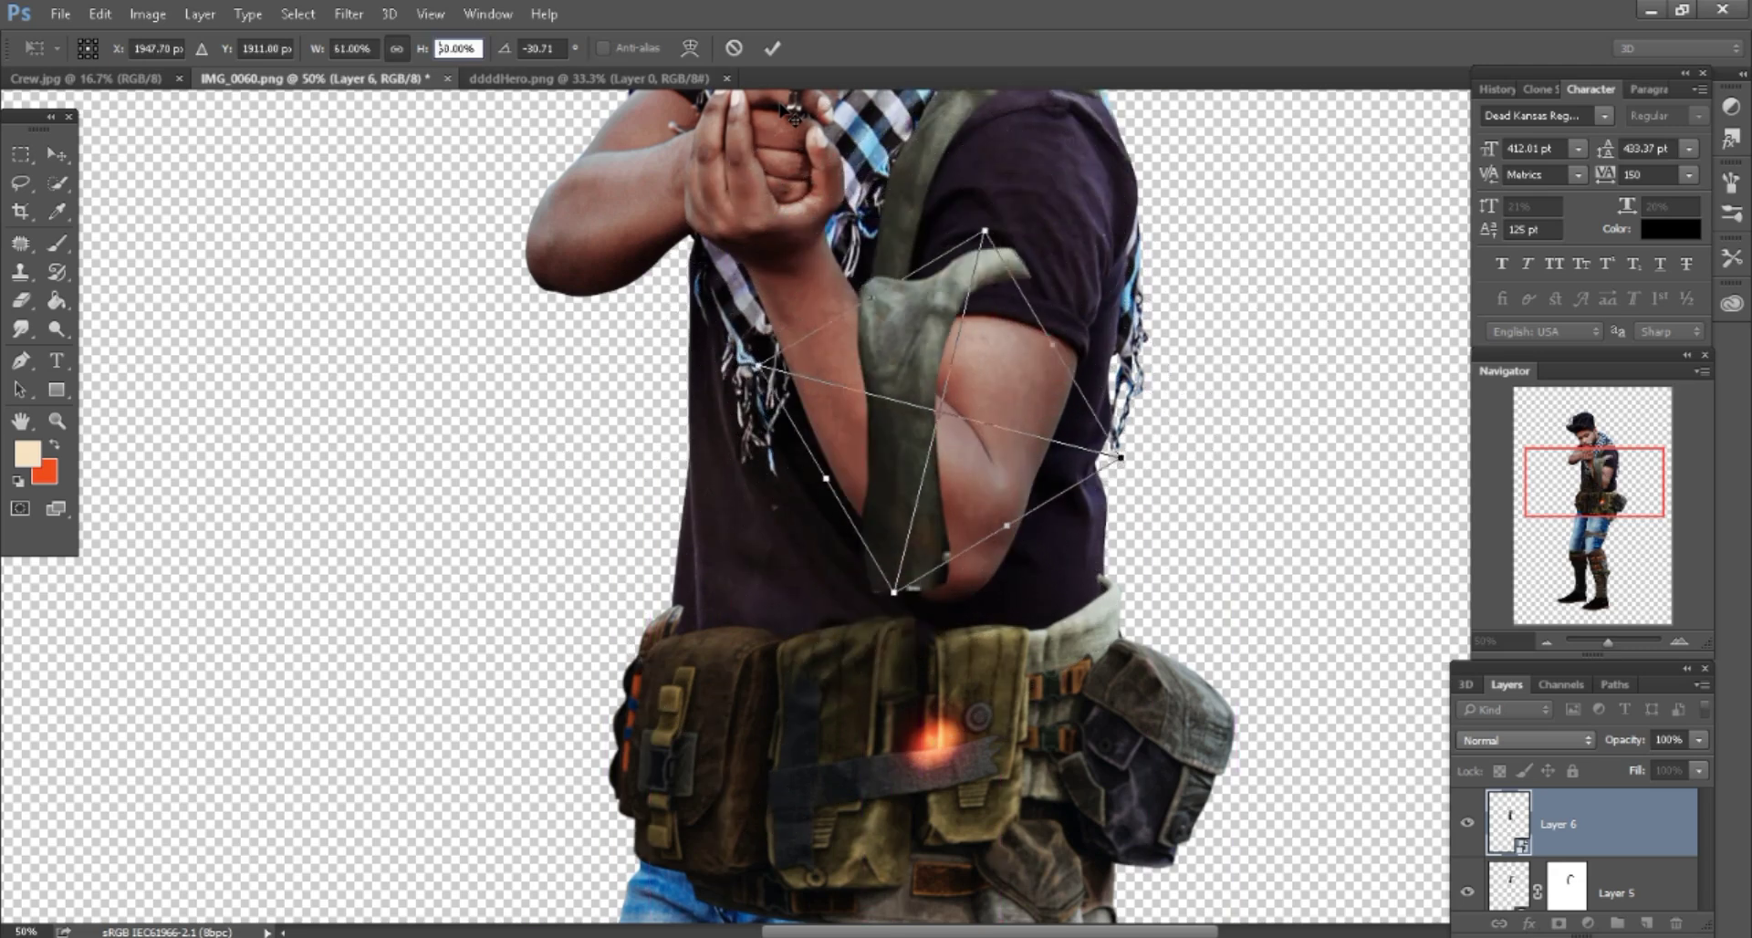
pyautogui.moveTo(939, 410)
pyautogui.mouseDown()
pyautogui.moveTo(901, 378)
pyautogui.moveTo(901, 530)
pyautogui.mouseUp()
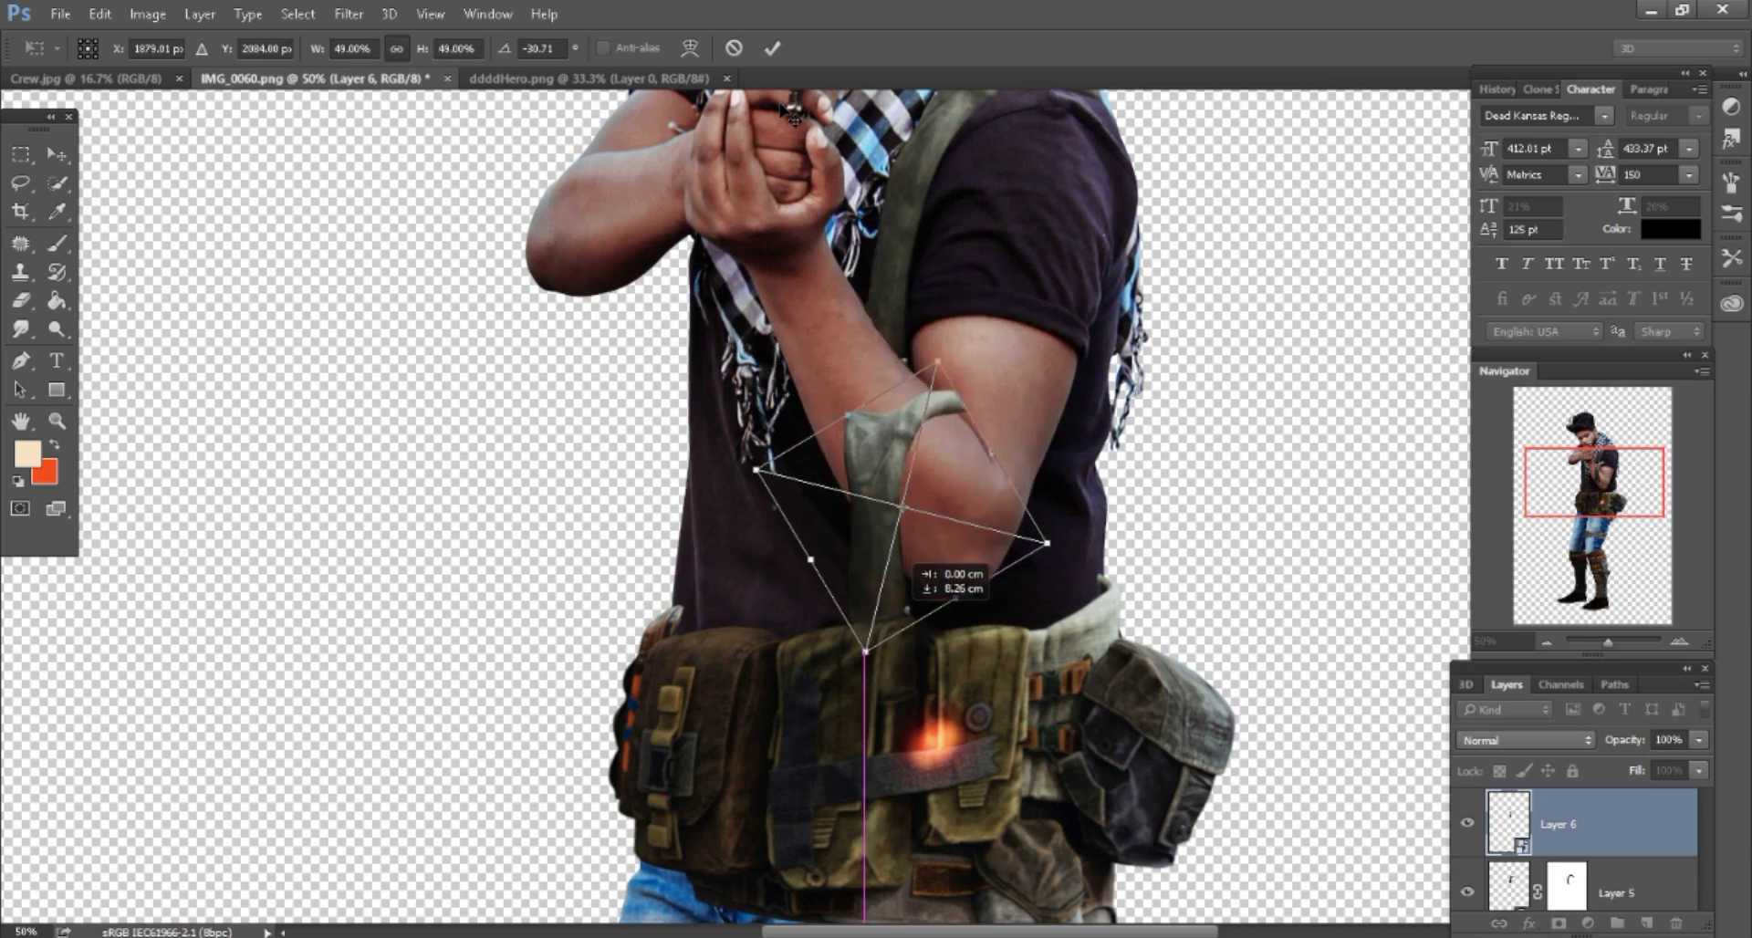
pyautogui.press('Return')
# Paint black on Layer 6's mask so the piece's top hides behind the forearm.
pyautogui.press('b')
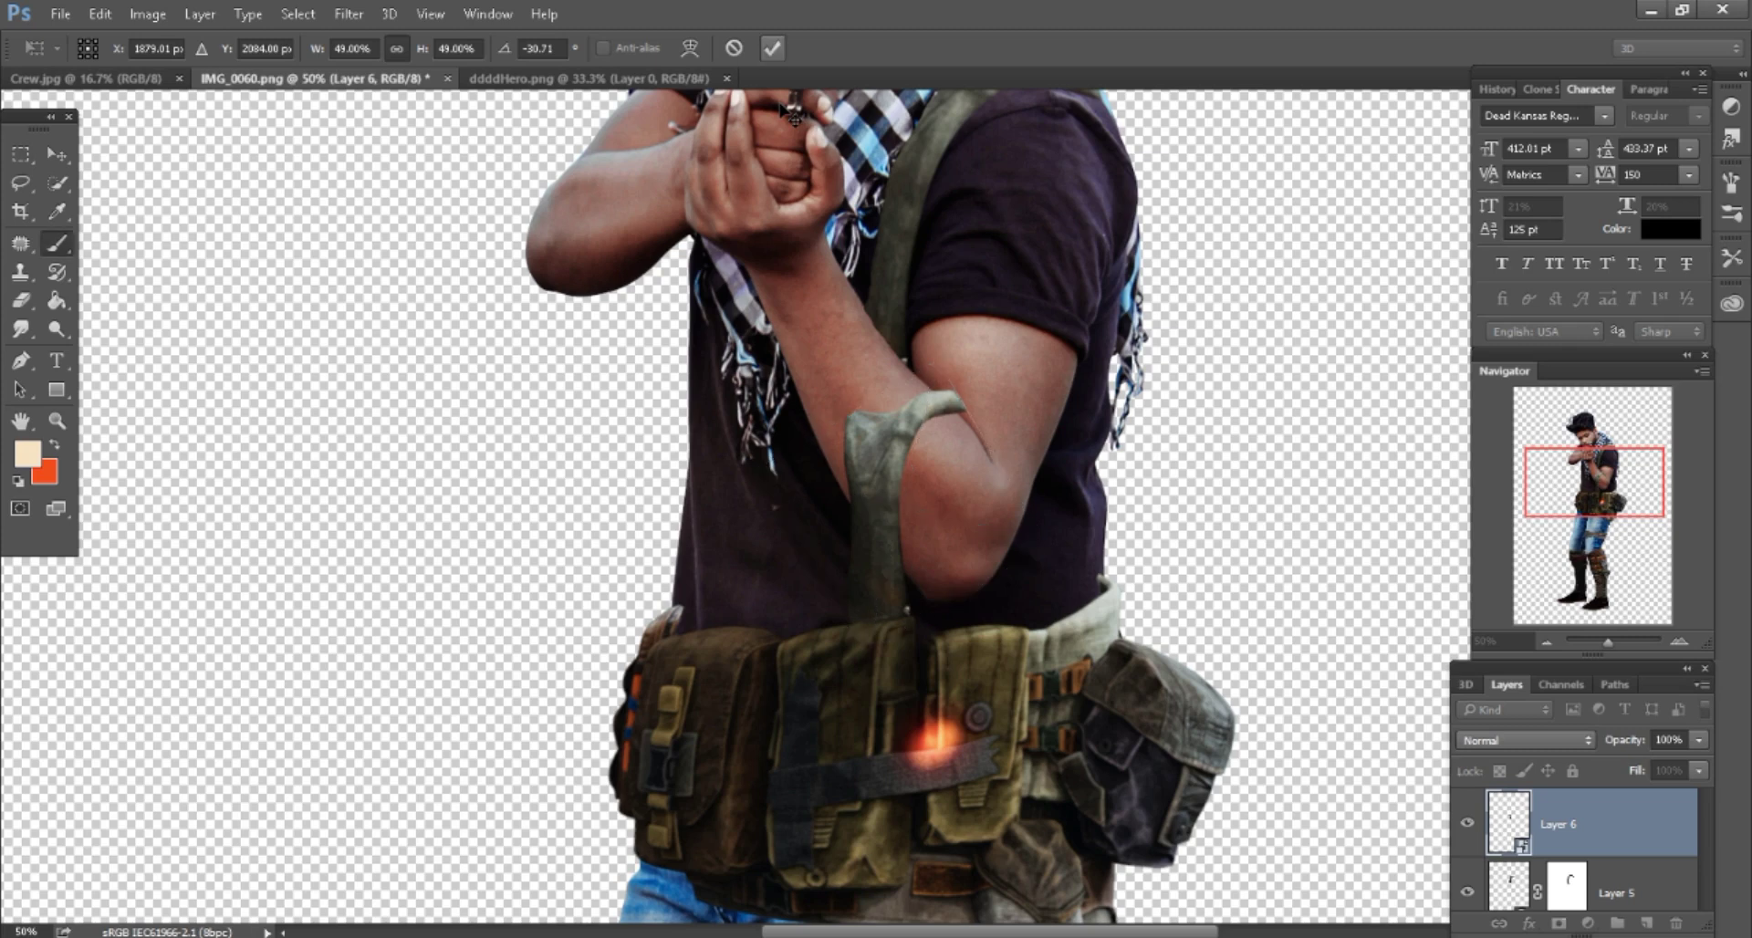
pyautogui.press('d')
pyautogui.hotkey('ctrl', '+')
pyautogui.hotkey('ctrl', '+')
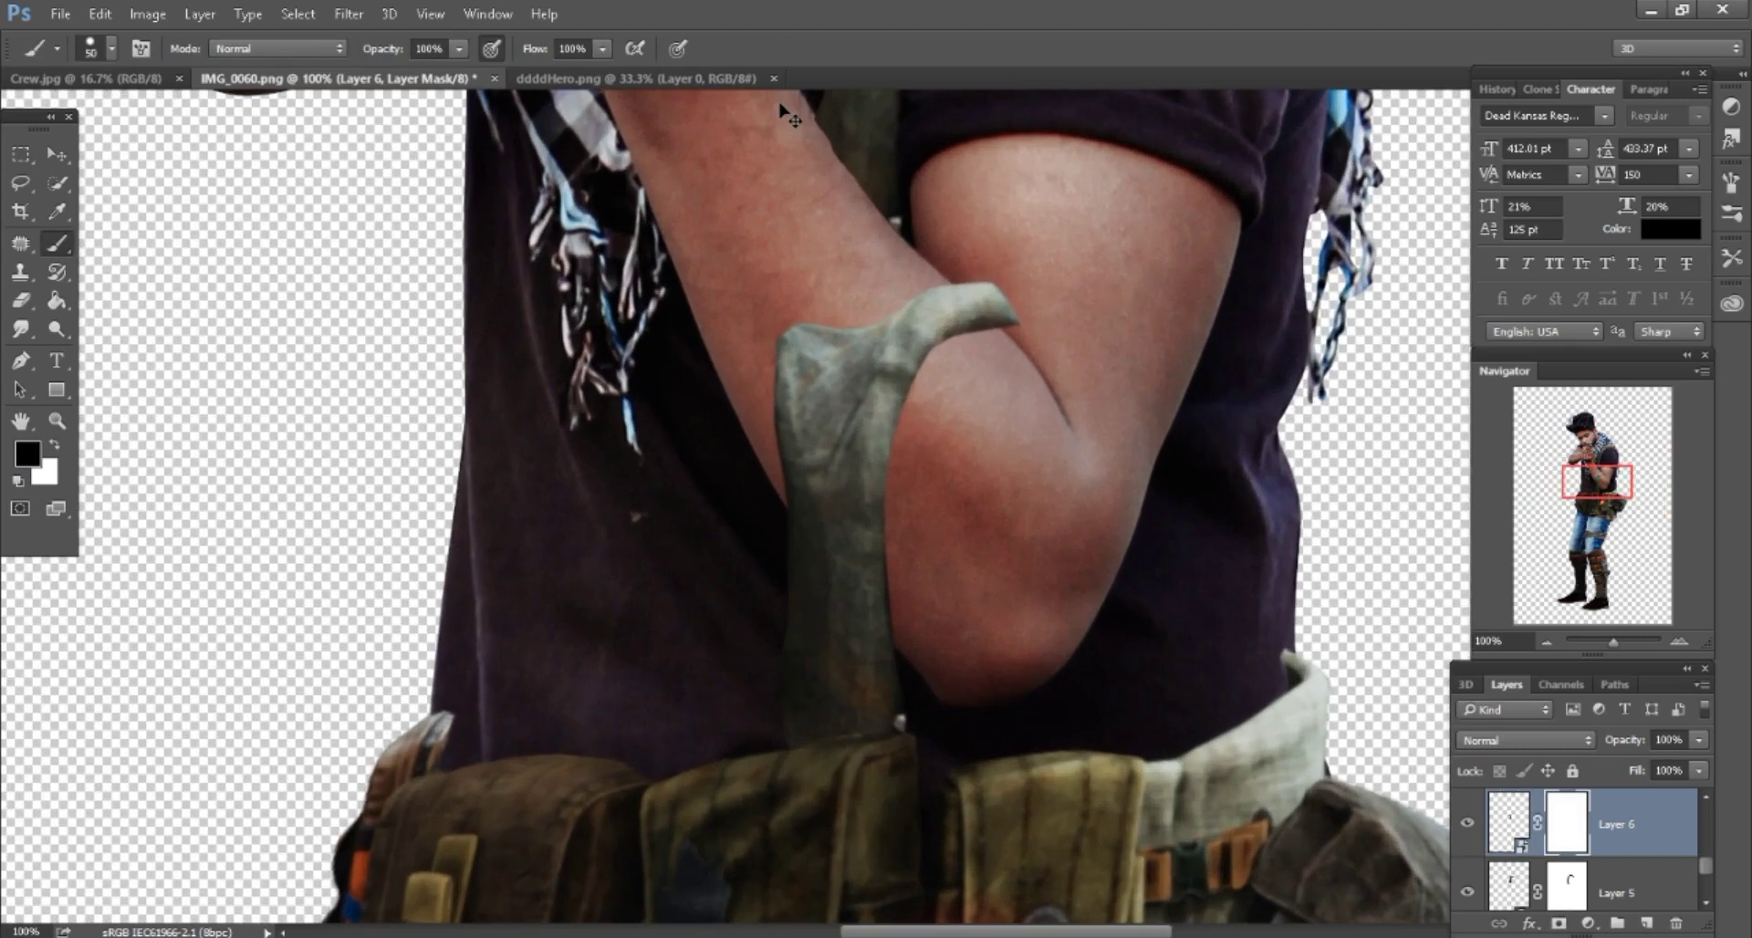
pyautogui.moveTo(1004, 305)
pyautogui.mouseDown()
pyautogui.moveTo(876, 365)
pyautogui.moveTo(794, 365)
pyautogui.moveTo(881, 420)
pyautogui.mouseUp()
pyautogui.moveTo(792, 492); pyautogui.dragTo(841, 518)
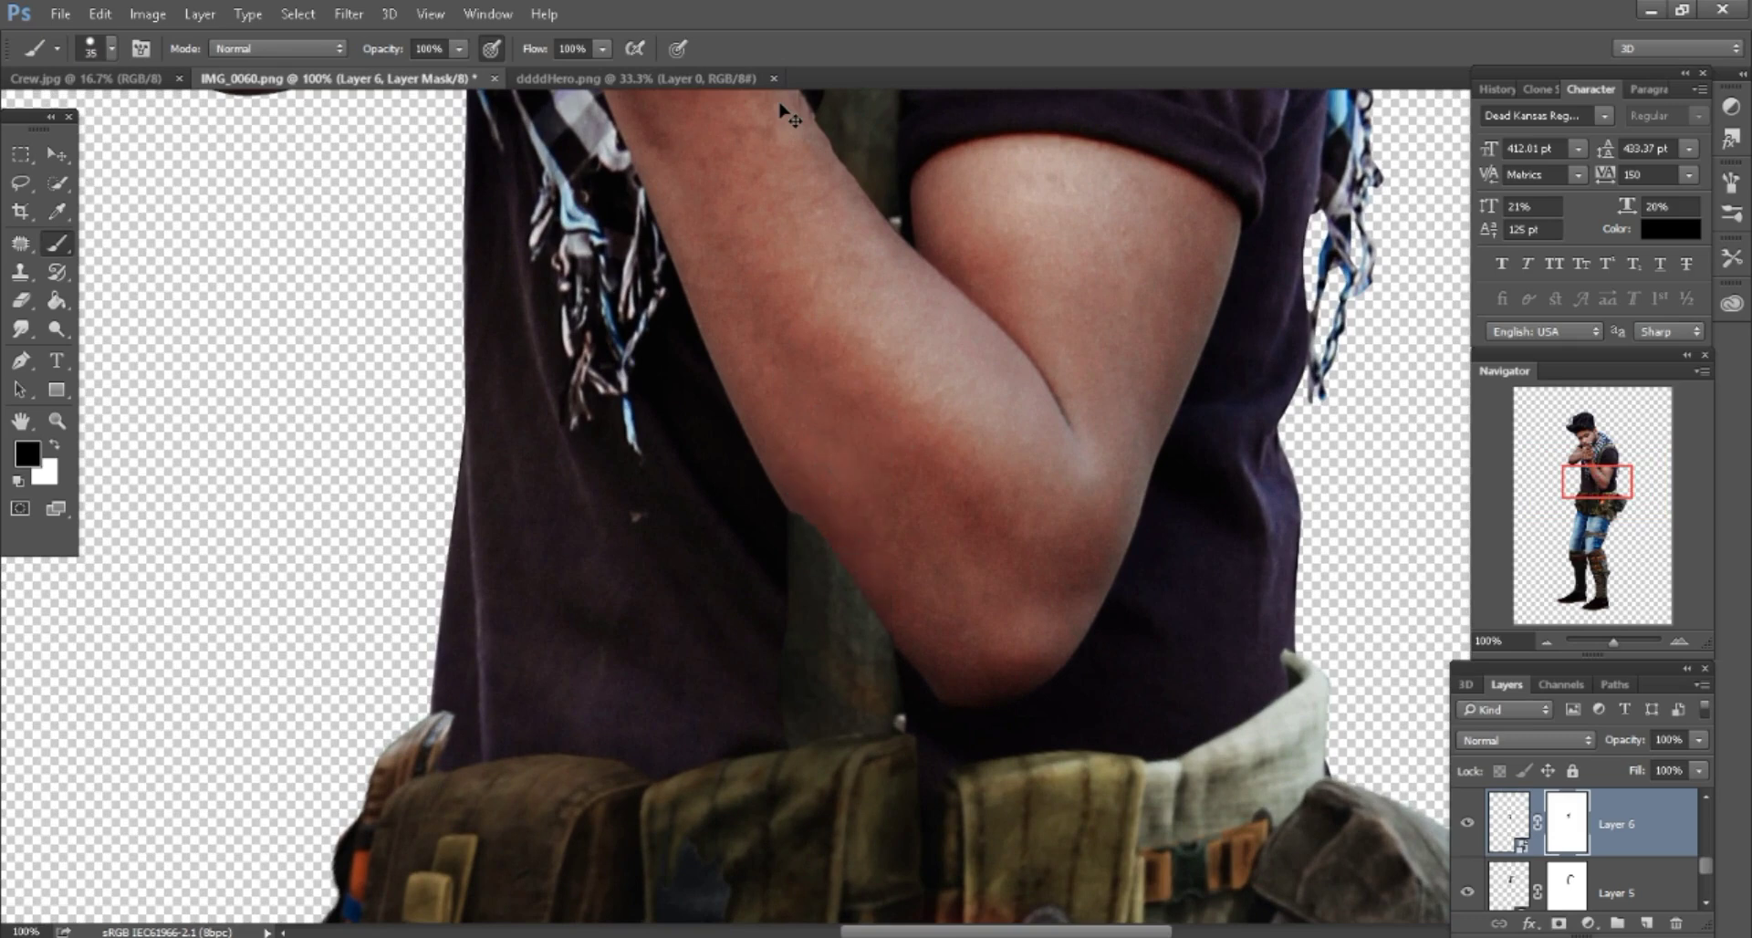
pyautogui.hotkey('ctrl', '-')
pyautogui.hotkey('ctrl', '-')
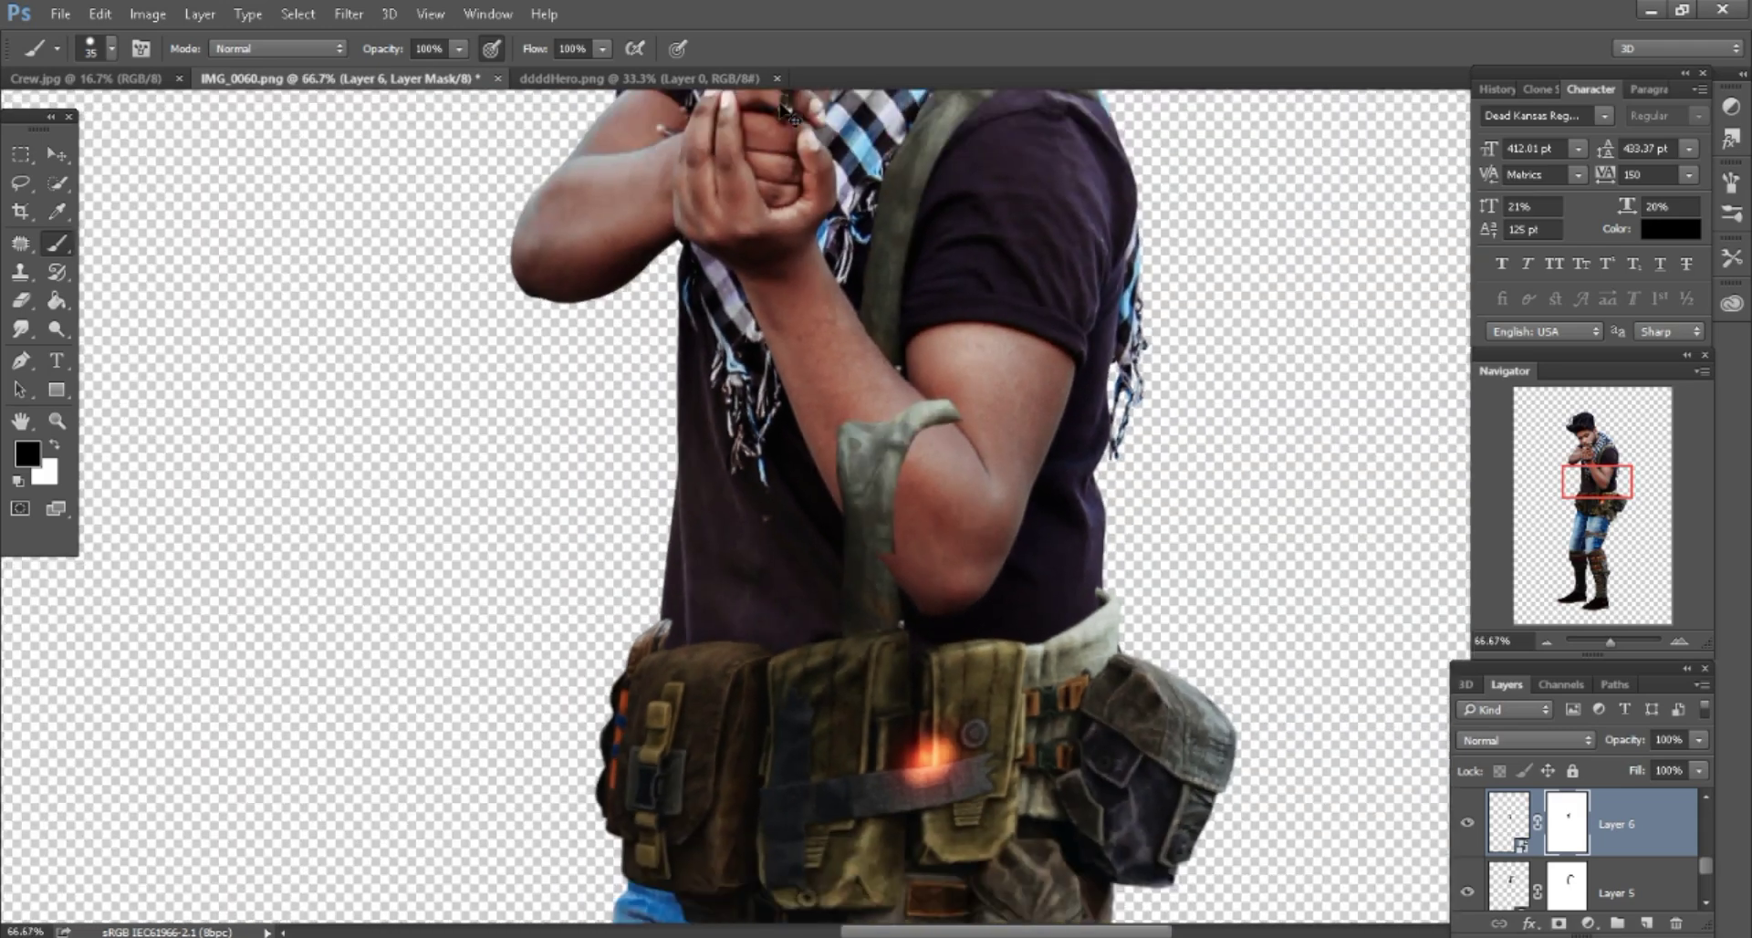
pyautogui.hotkey('ctrl', '-')
pyautogui.hotkey('ctrl', 'Tab')
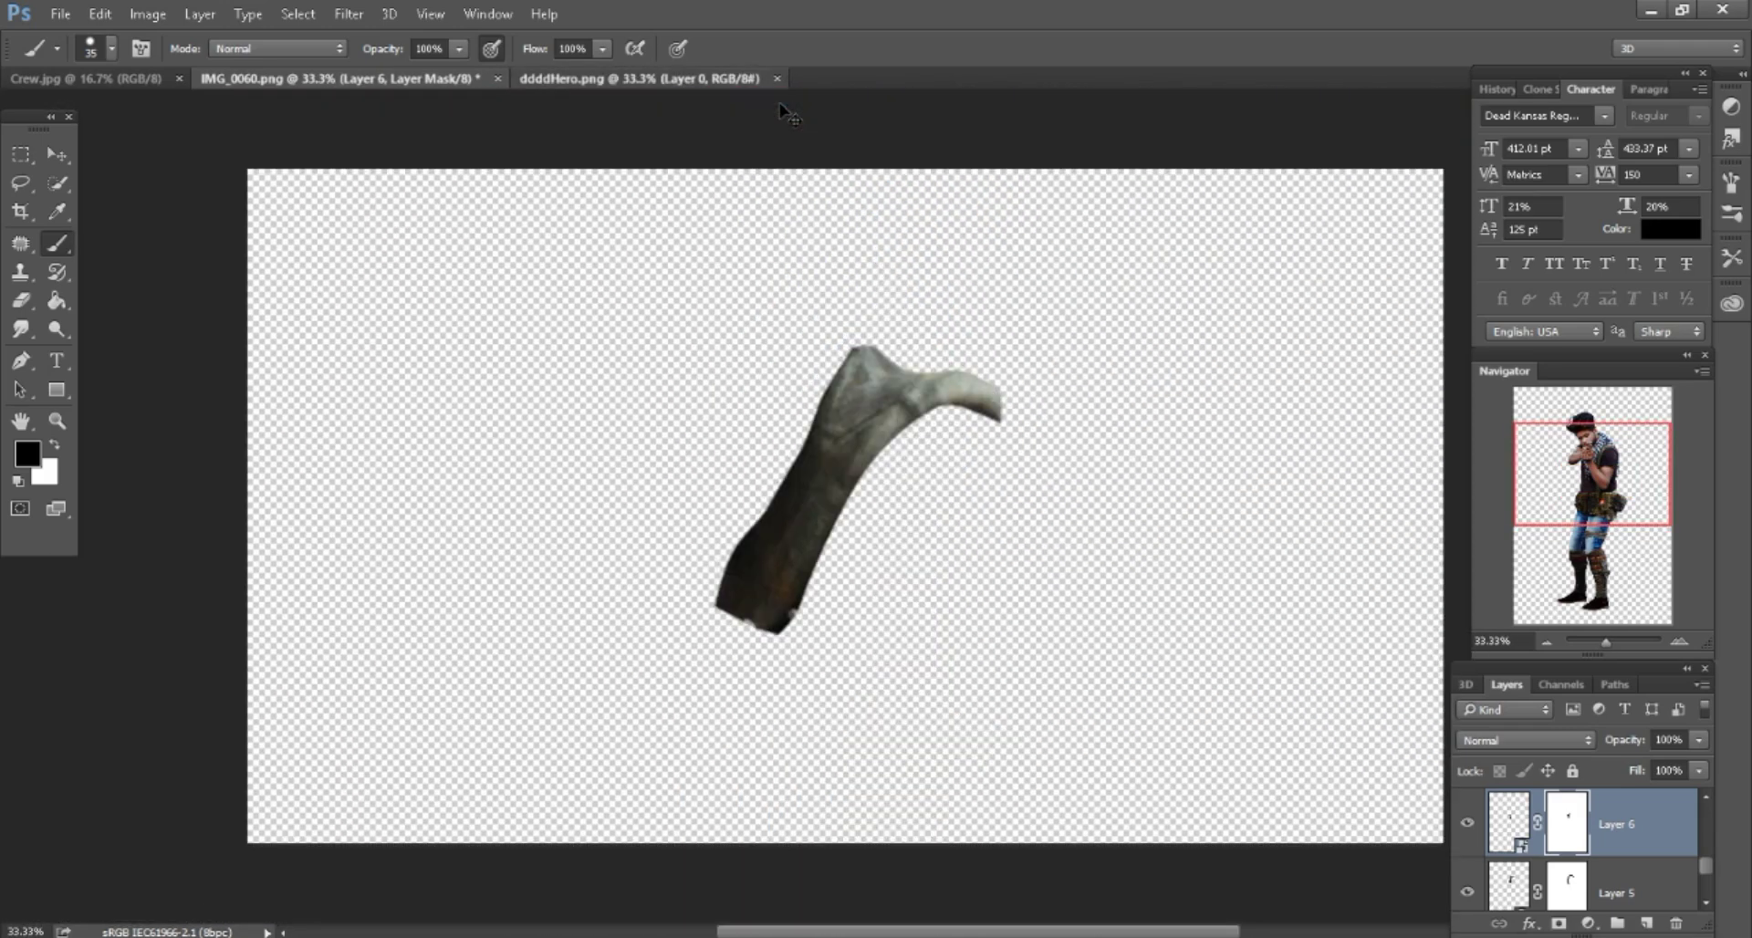
# Paste the strap into IMG_0060 as Layer 7 and convert it to a smart object.
pyautogui.hotkey('ctrl', 'Tab')
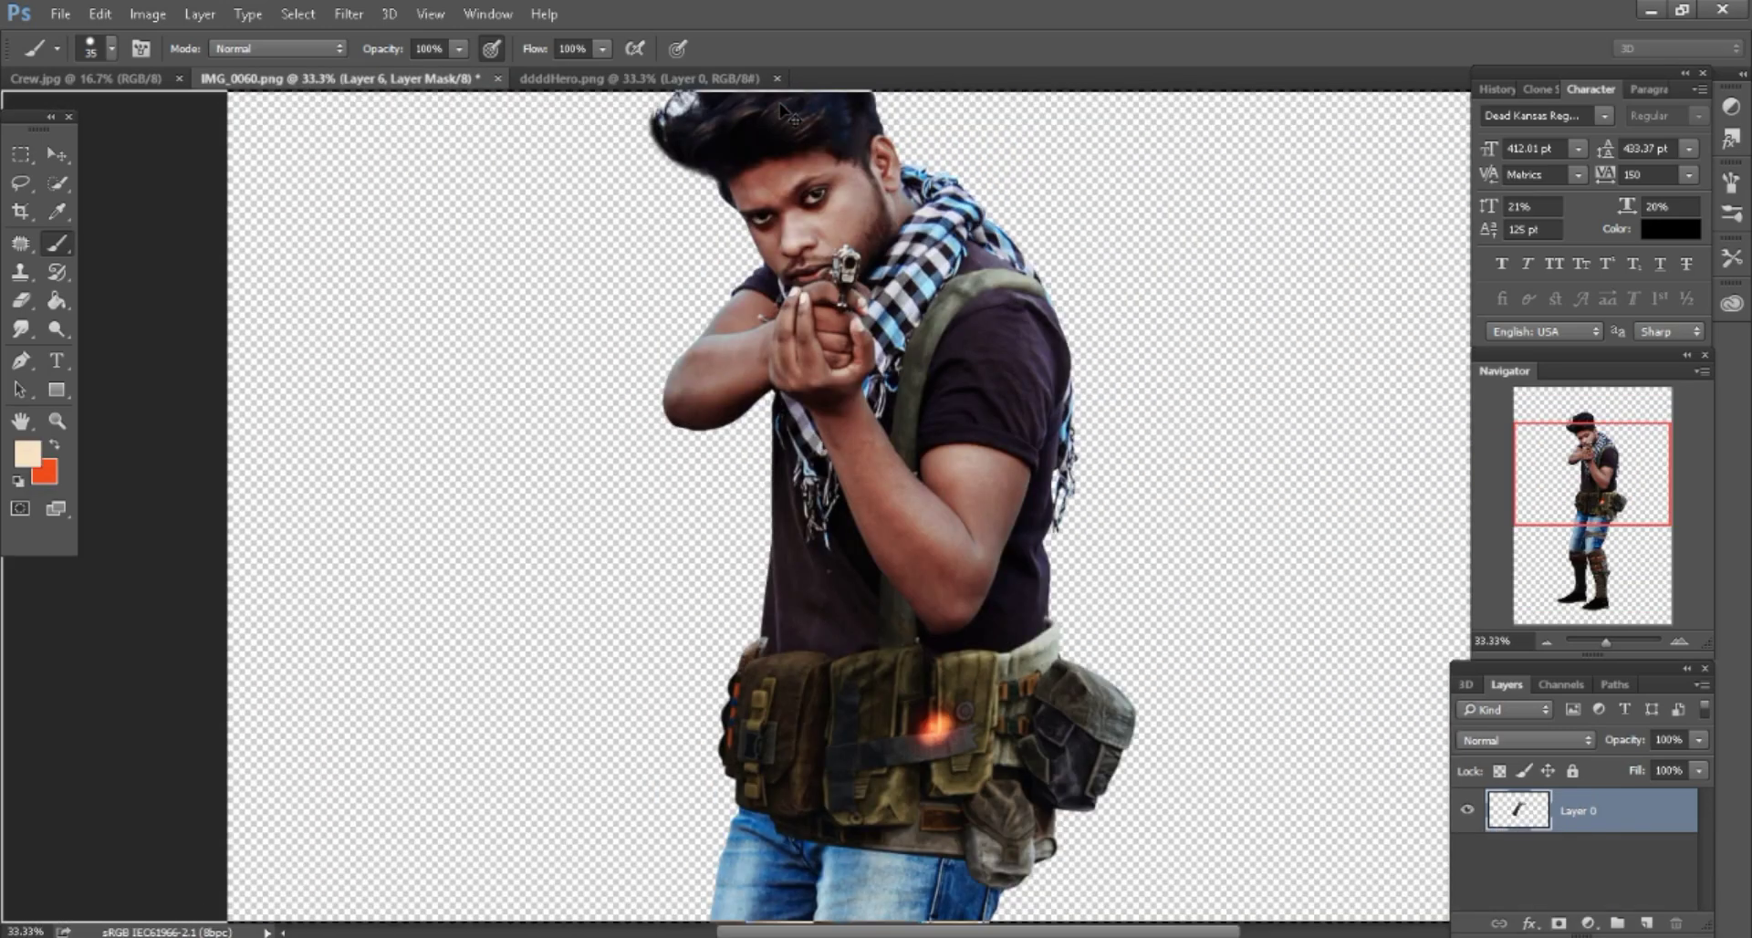
pyautogui.hotkey('ctrl', 'v')
pyautogui.rightClick(1560, 824)
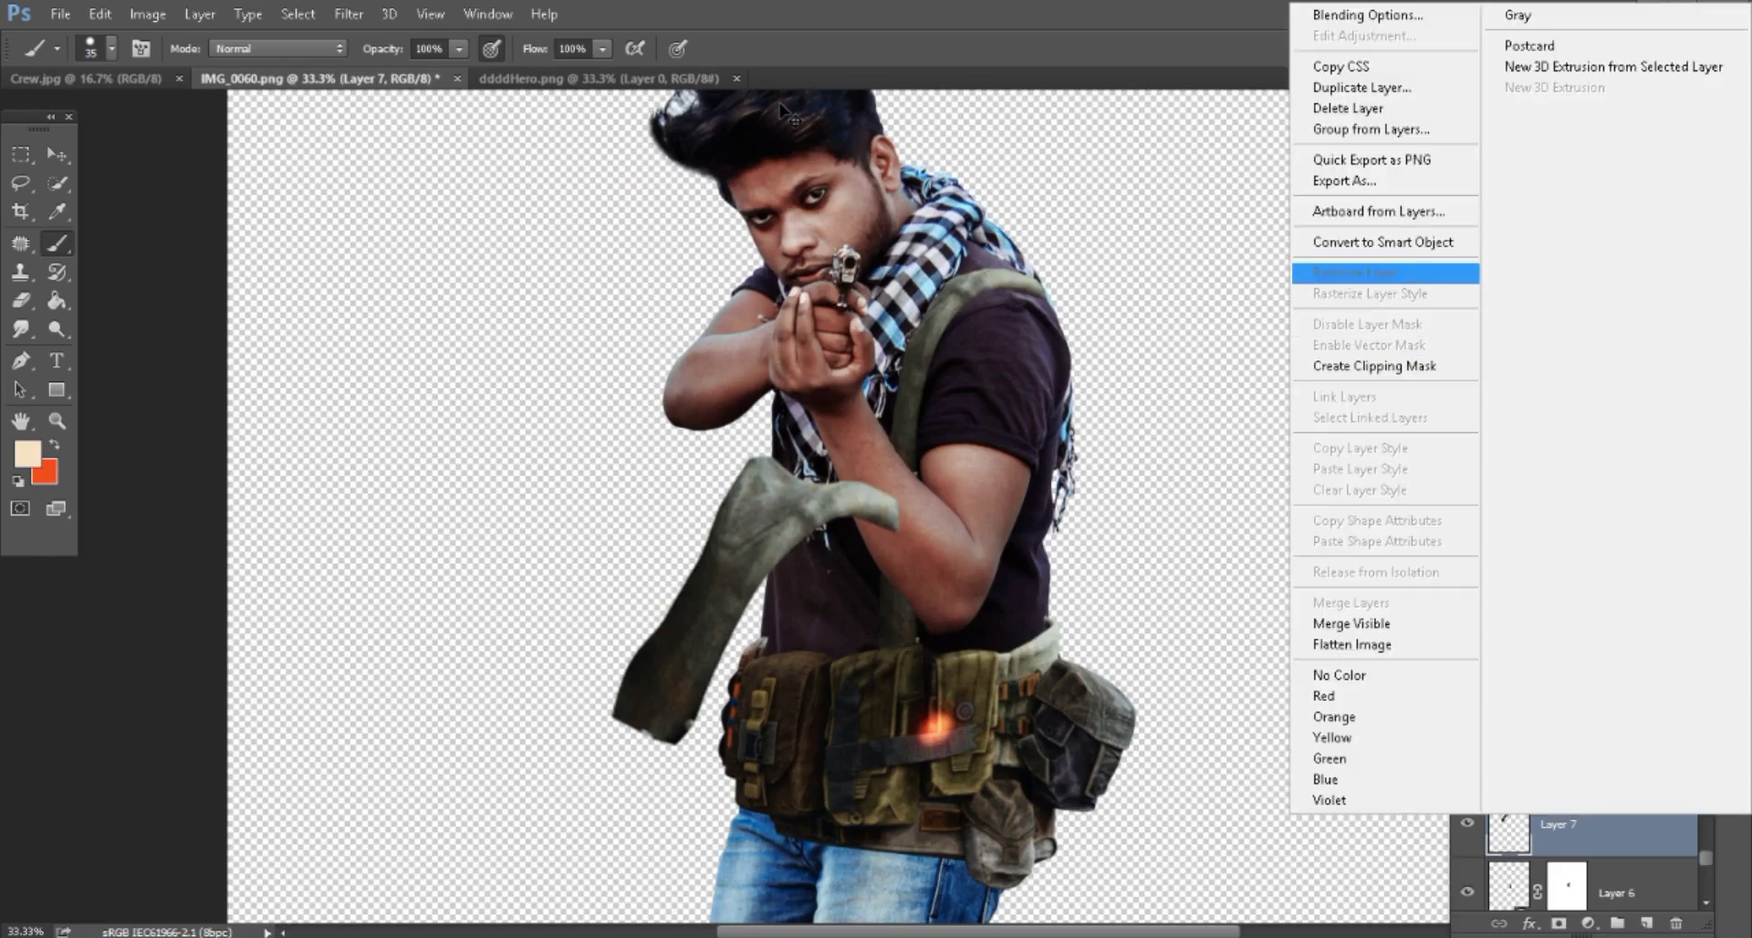
pyautogui.click(1368, 234)
# Rotate Layer 7 to −37.69°, move it up the chest toward the hands, and add a mask.
pyautogui.hotkey('ctrl', '+')
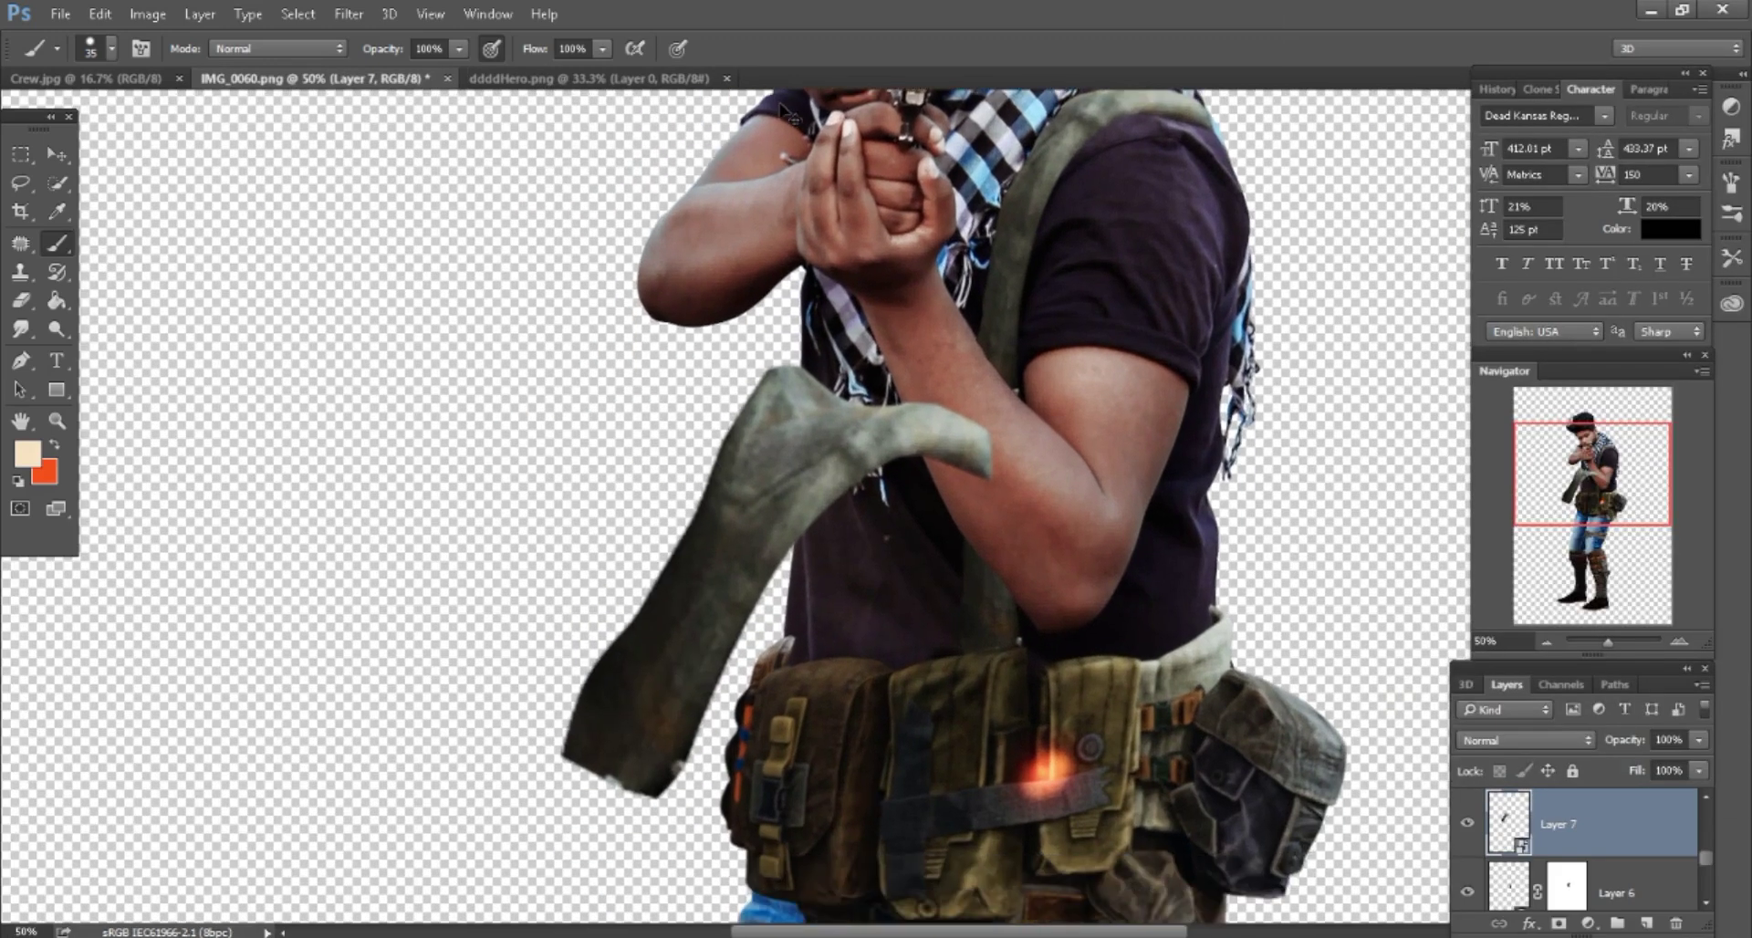
pyautogui.hotkey('alt', 'e')
pyautogui.press('Down')
pyautogui.press('Down')
pyautogui.press('Down')
pyautogui.press('Down')
pyautogui.press('Return')
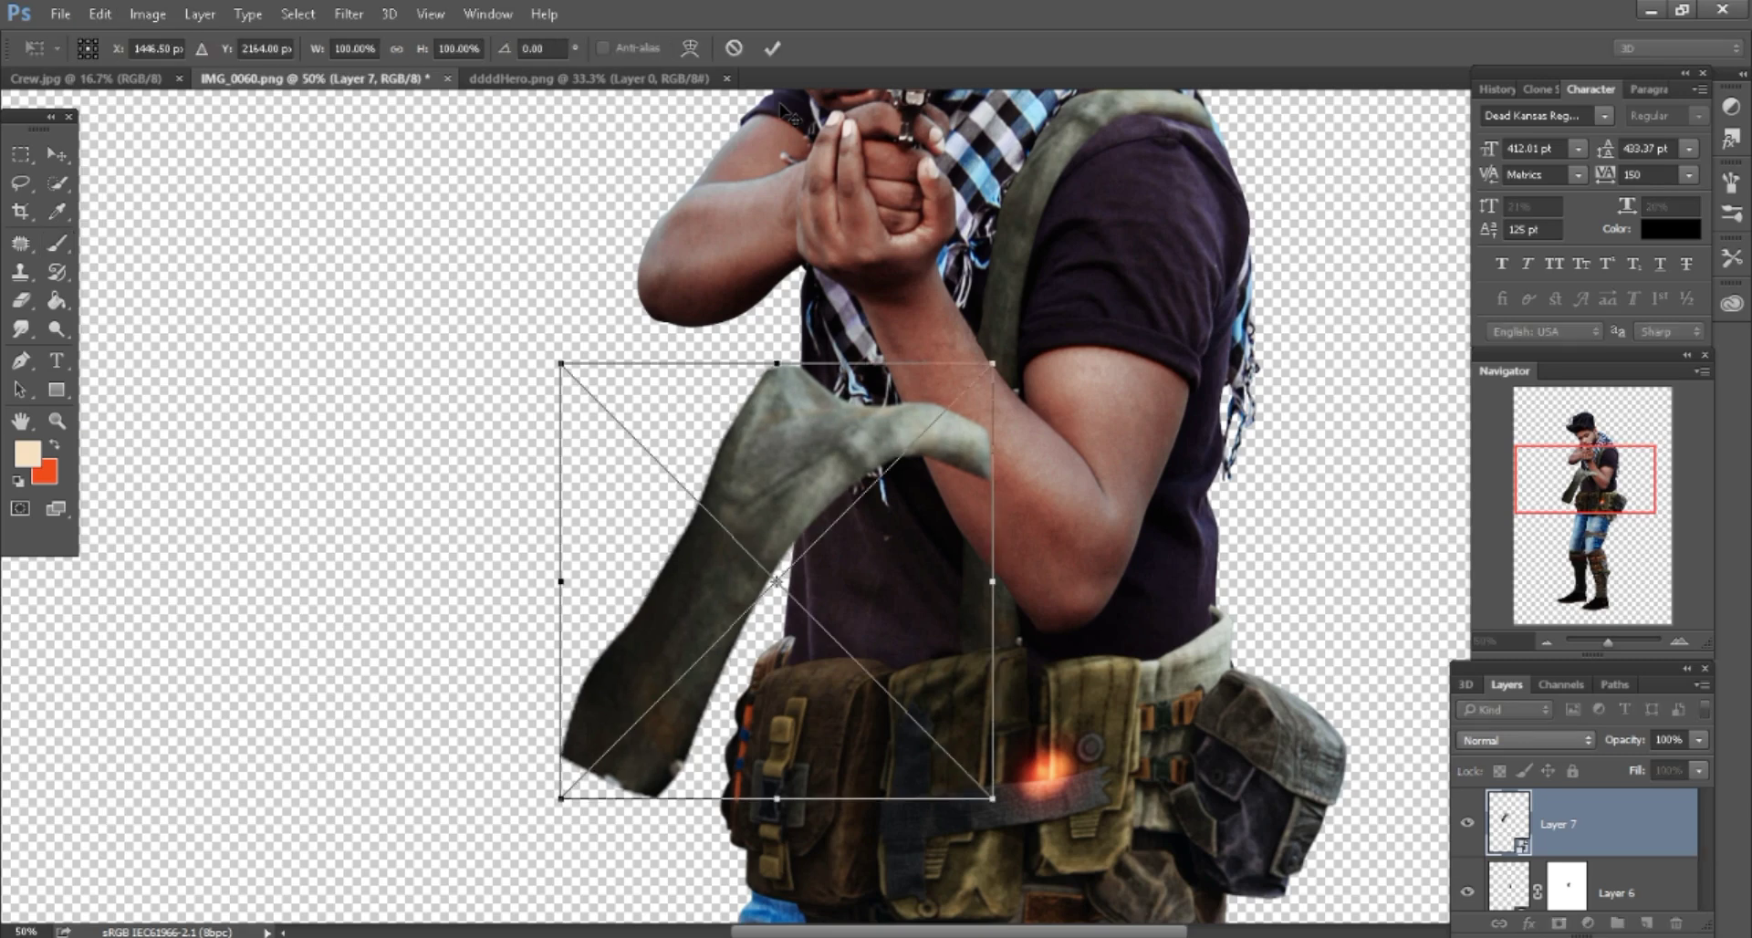
pyautogui.moveTo(1012, 817); pyautogui.dragTo(1109, 604)
pyautogui.moveTo(821, 551); pyautogui.dragTo(921, 361)
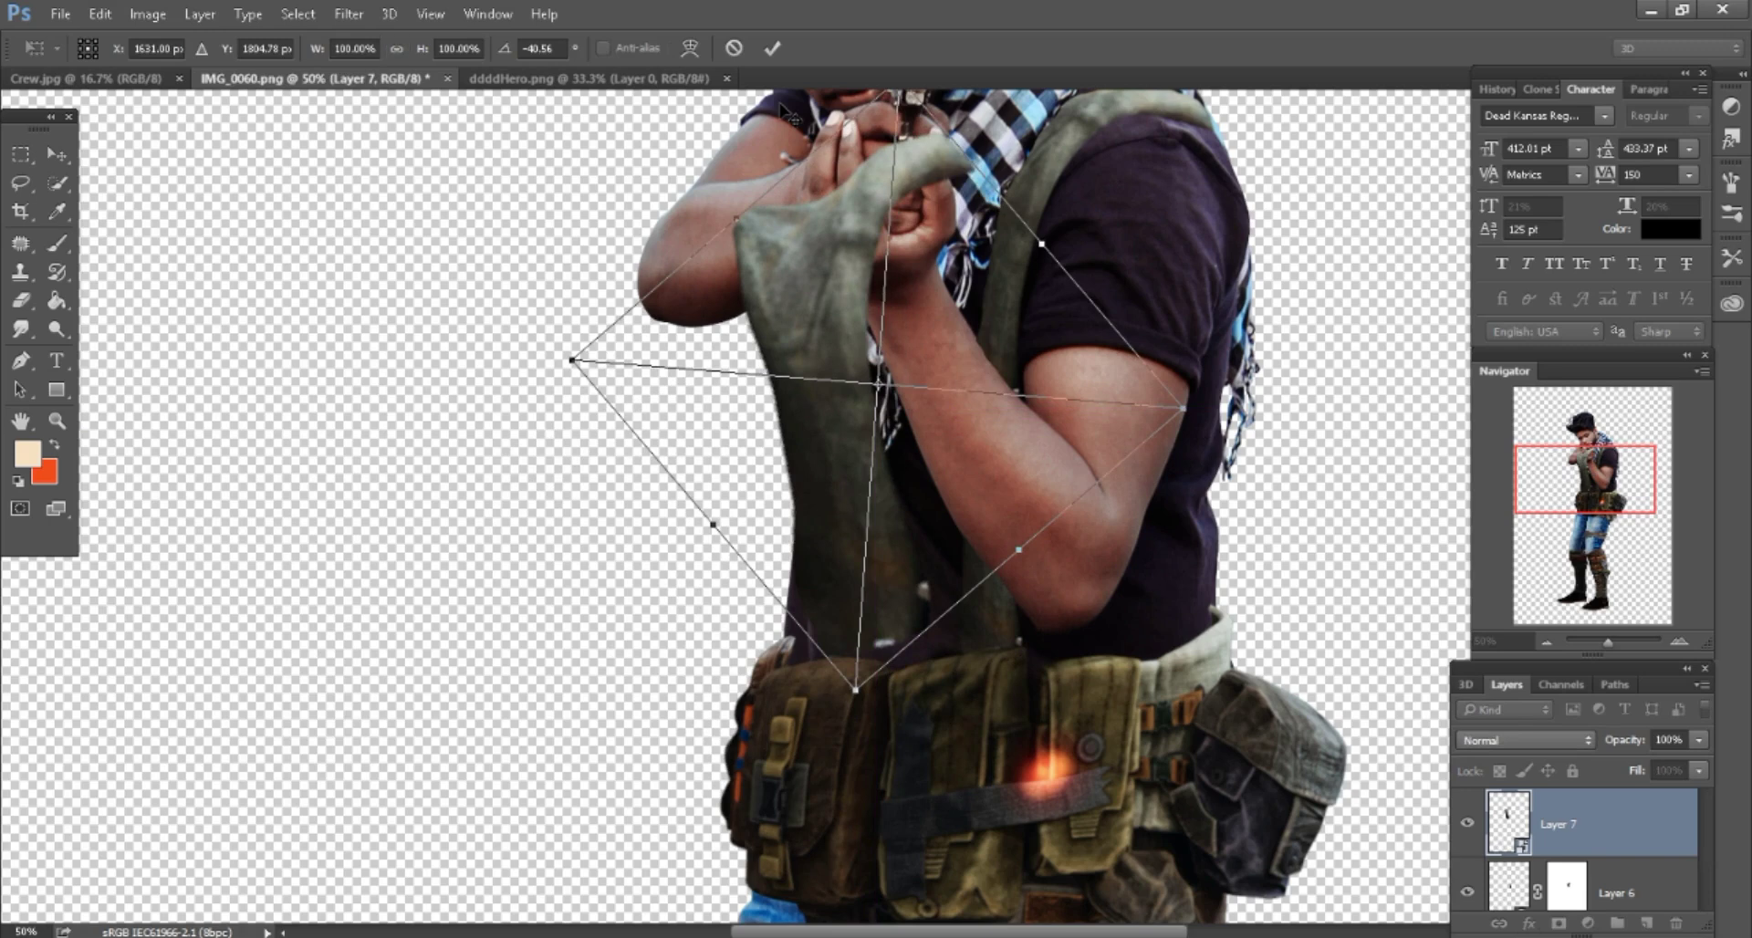
pyautogui.moveTo(976, 208); pyautogui.dragTo(981, 217)
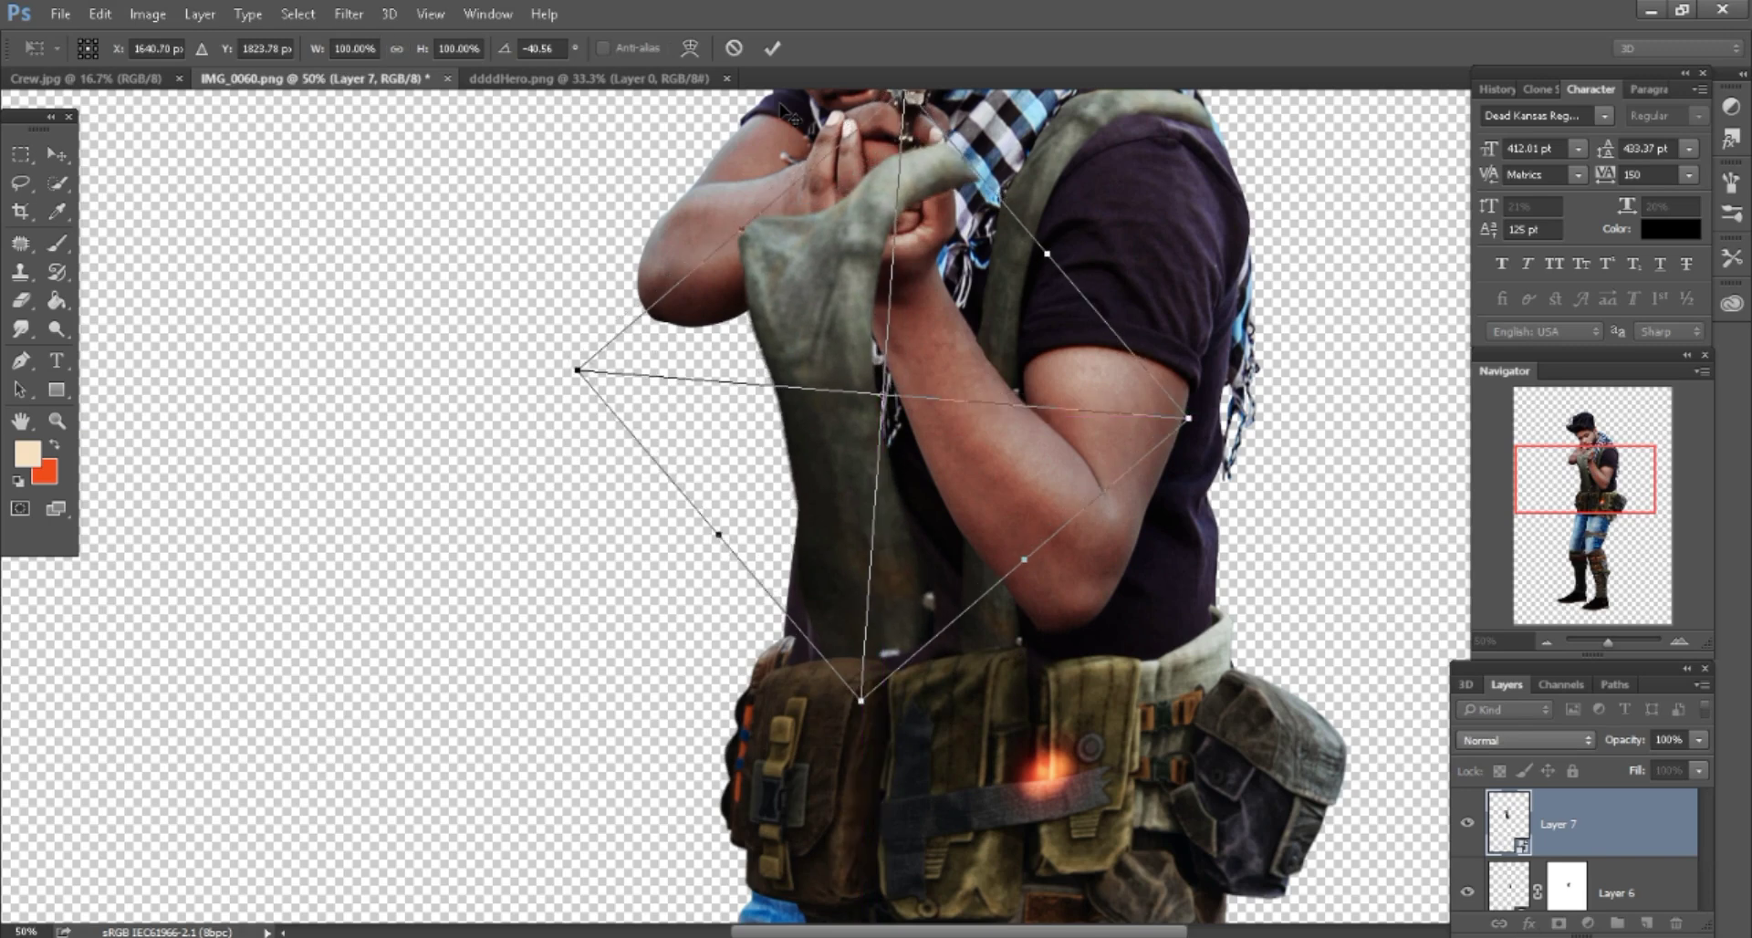
pyautogui.moveTo(787, 116); pyautogui.dragTo(788, 115)
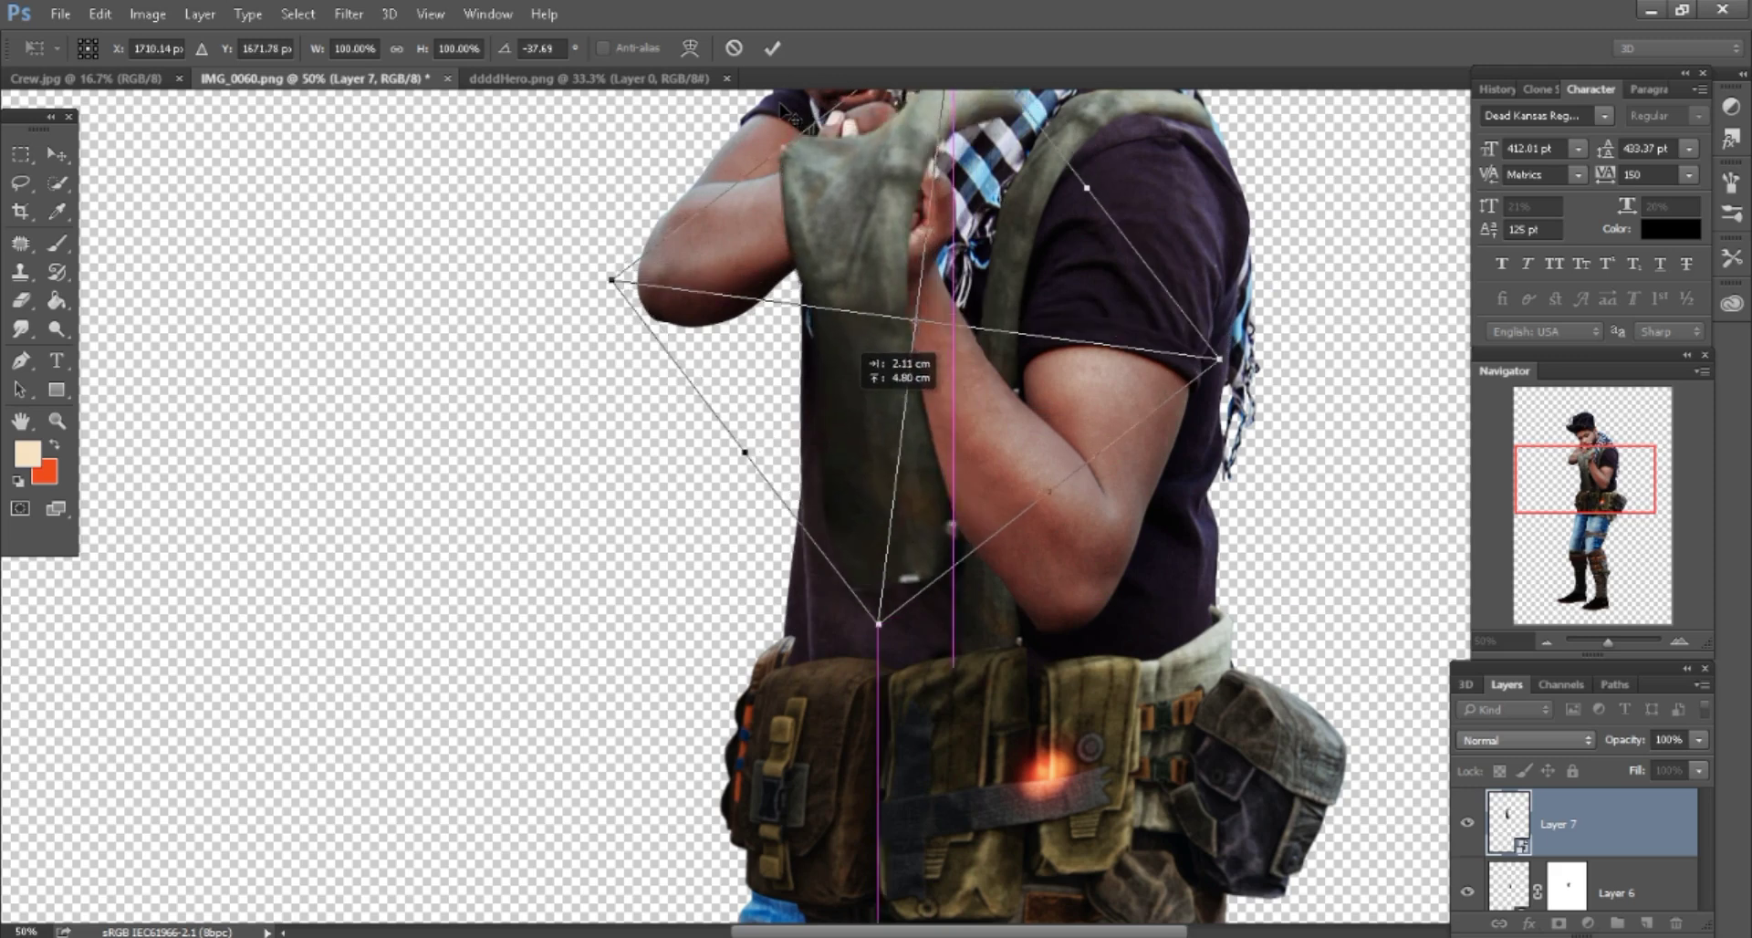
pyautogui.moveTo(983, 246); pyautogui.dragTo(894, 411)
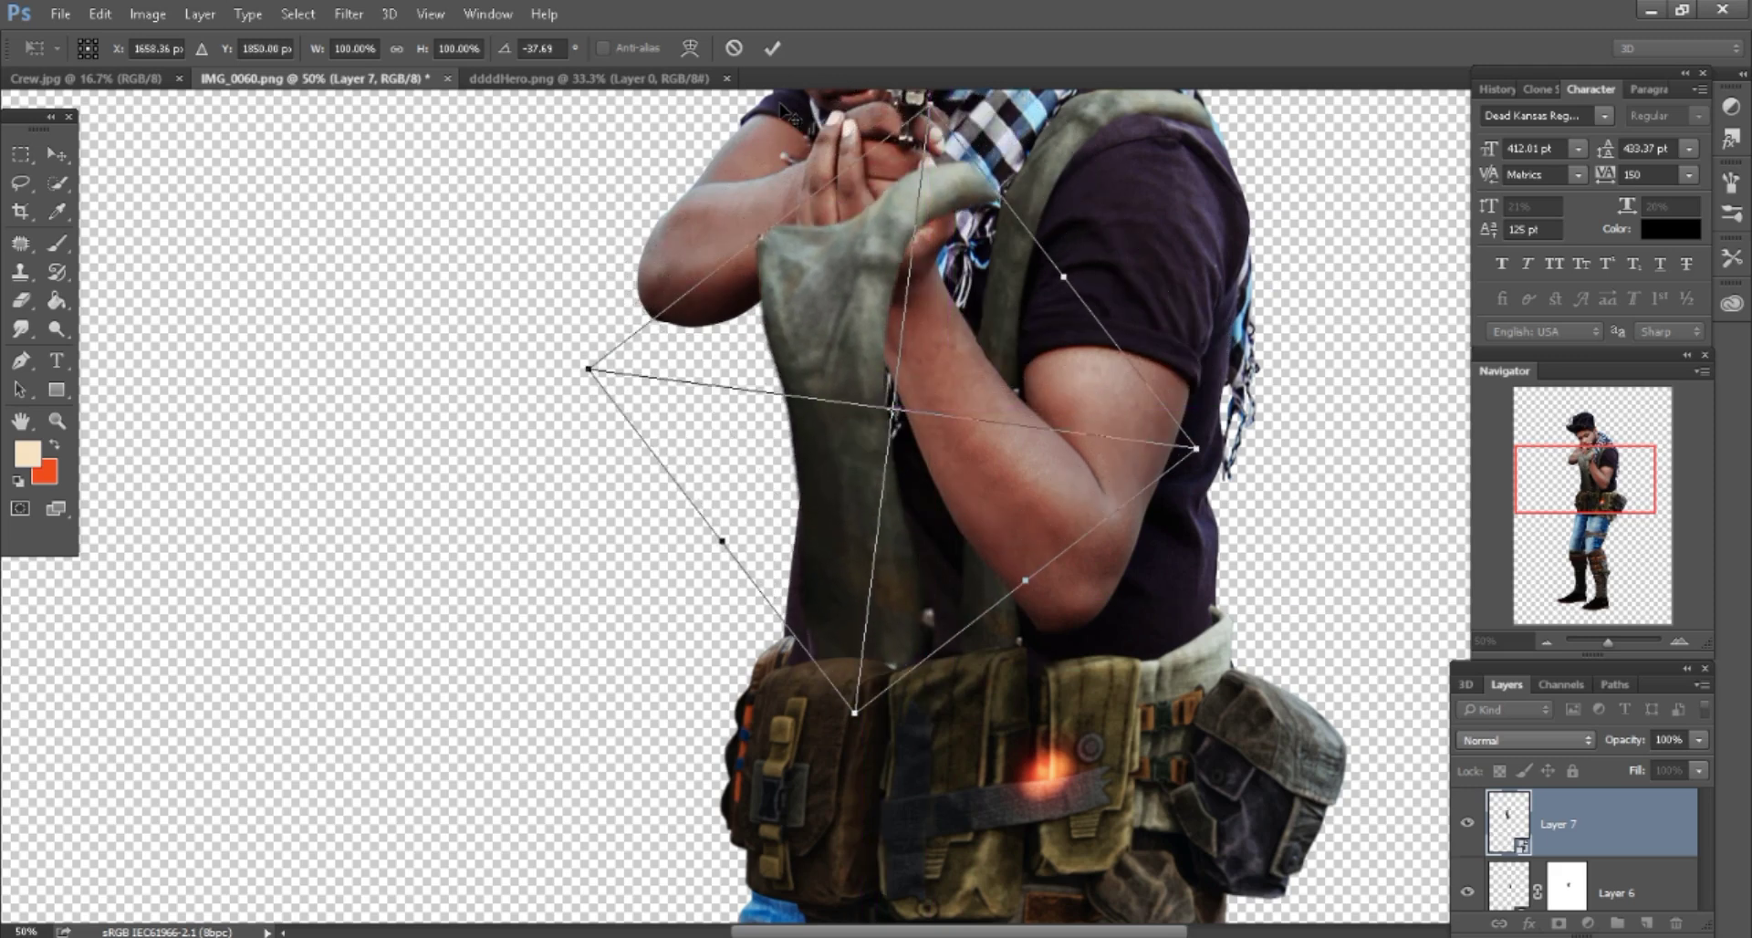
pyautogui.press('Return')
pyautogui.press('b')
pyautogui.click(1558, 923)
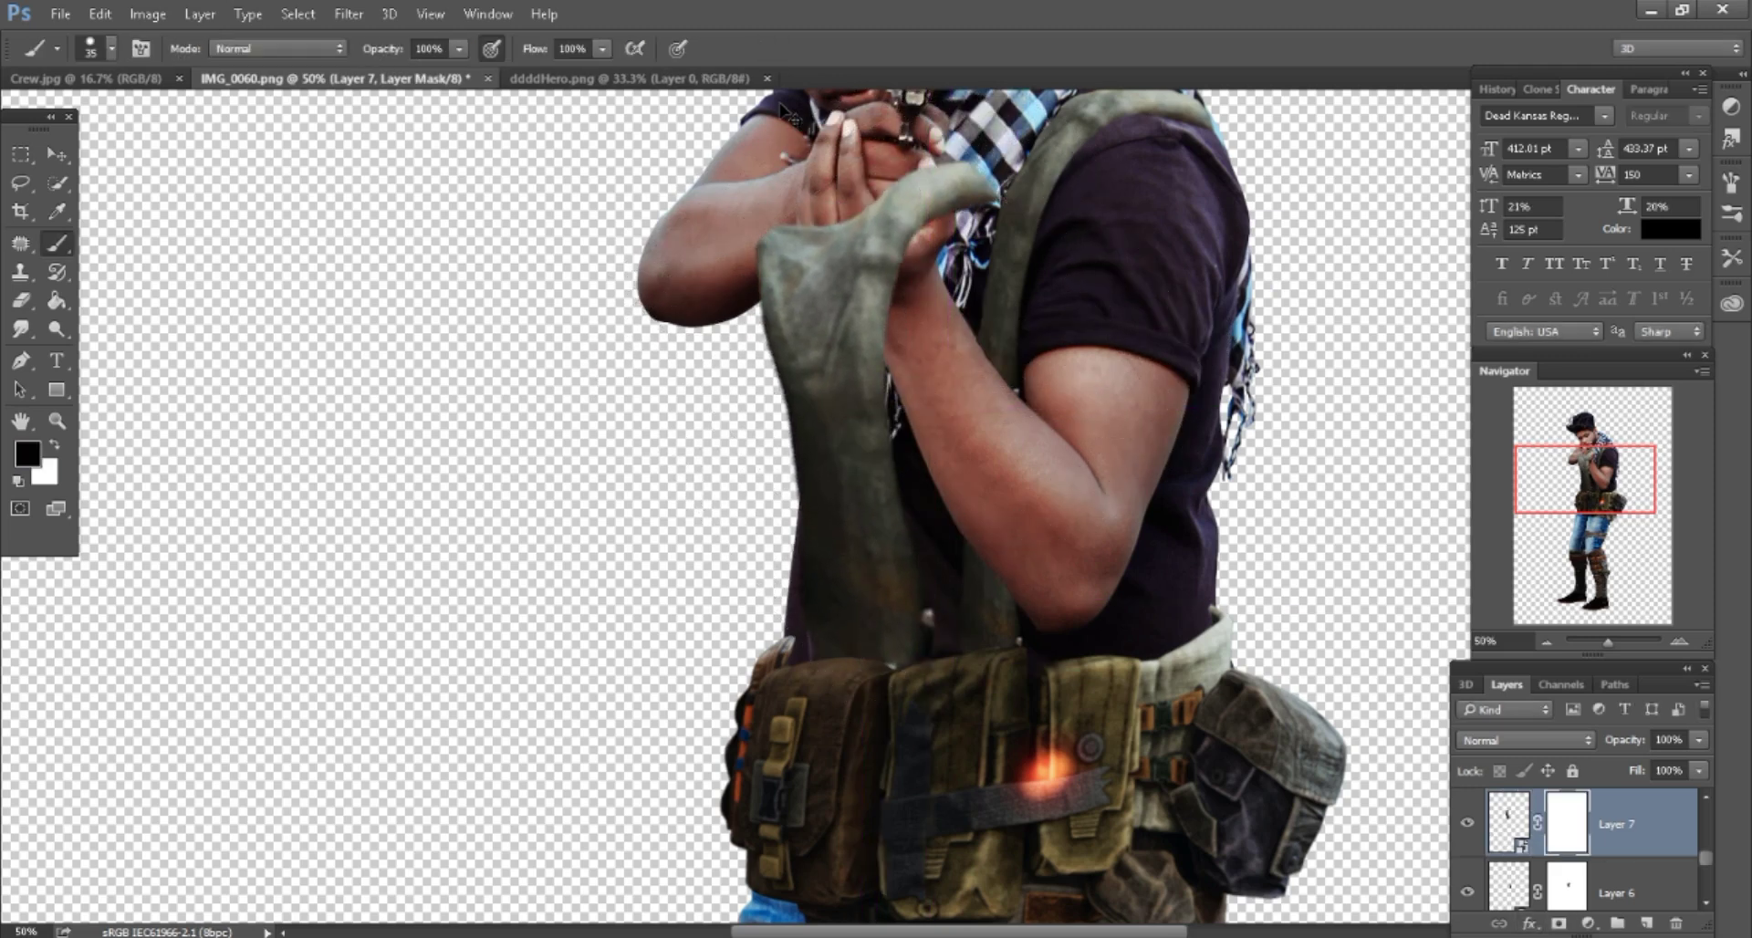
# Paint out Layer 7's strap over the fist and scarf with a 70–100 px brush.
pyautogui.hotkey('ctrl', '+')
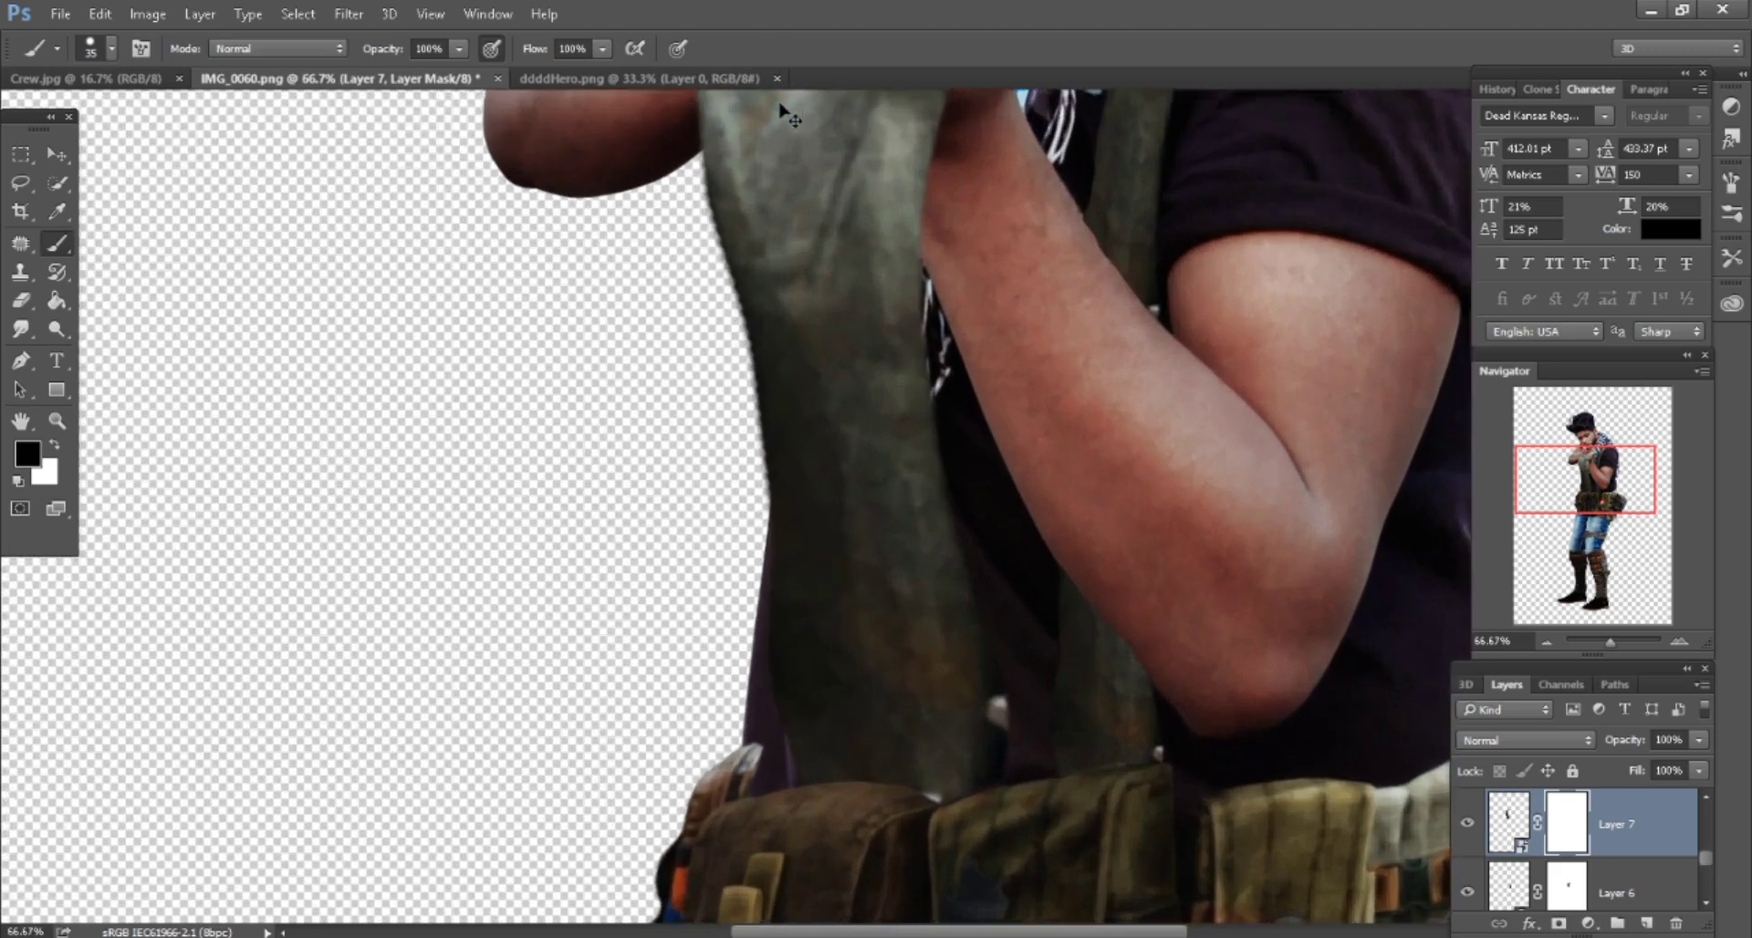
pyautogui.scroll(5, 783, 114)
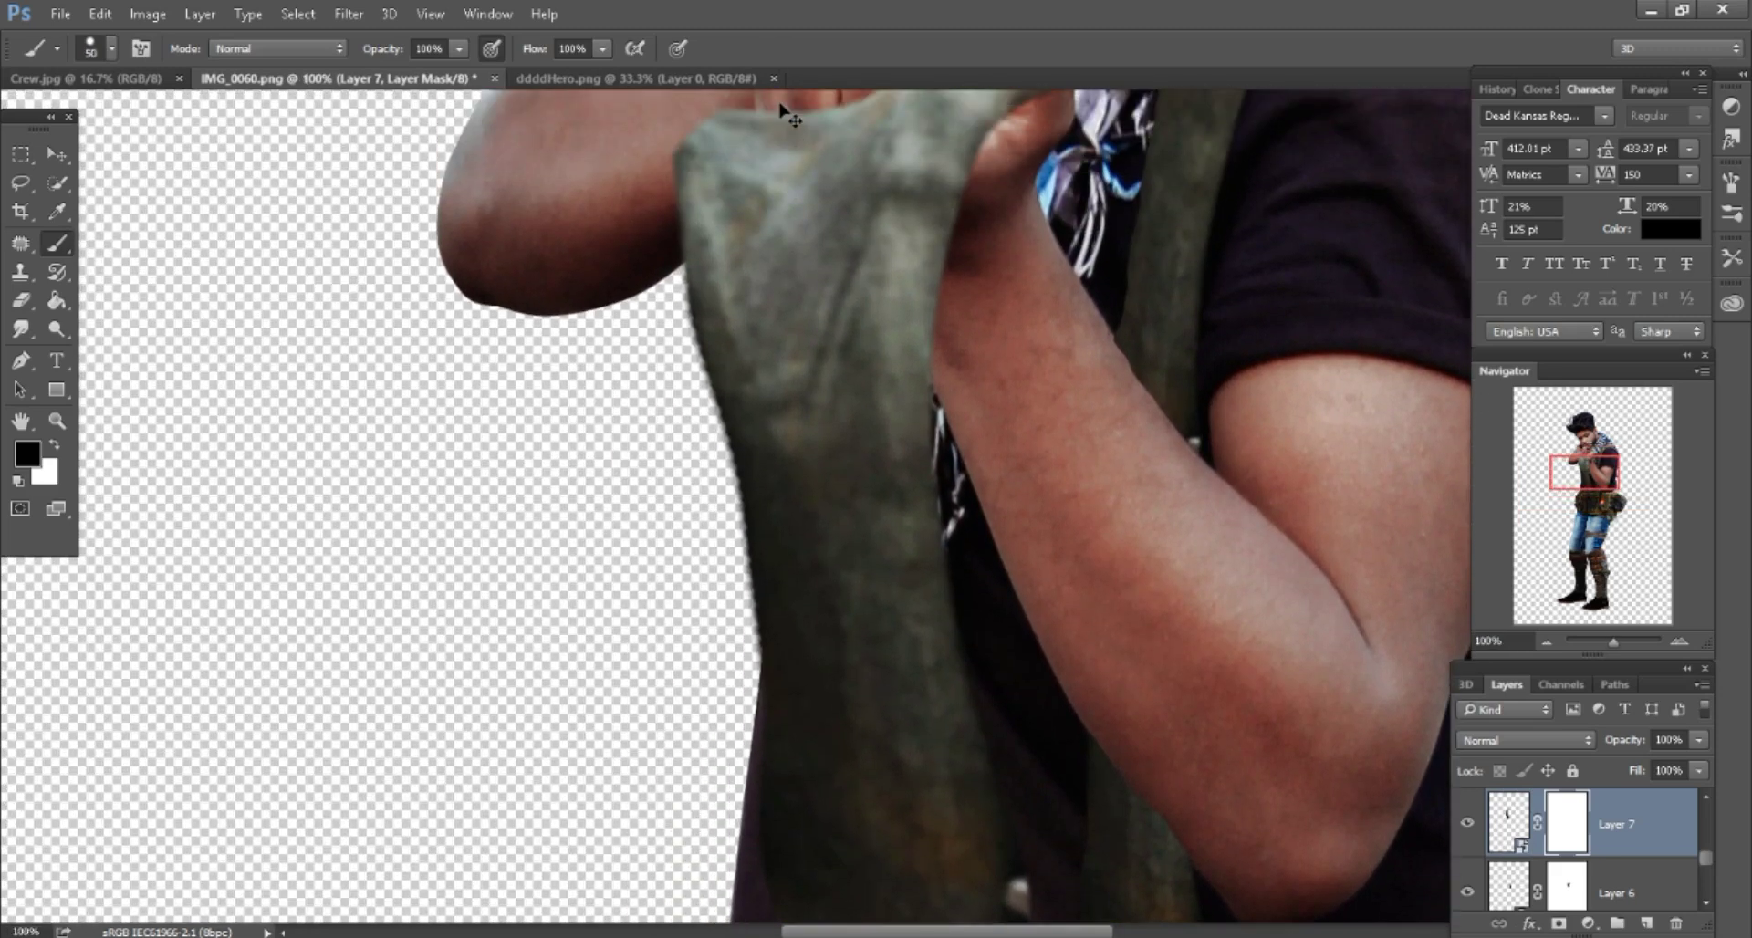
pyautogui.press(']')
pyautogui.moveTo(912, 164); pyautogui.dragTo(721, 301)
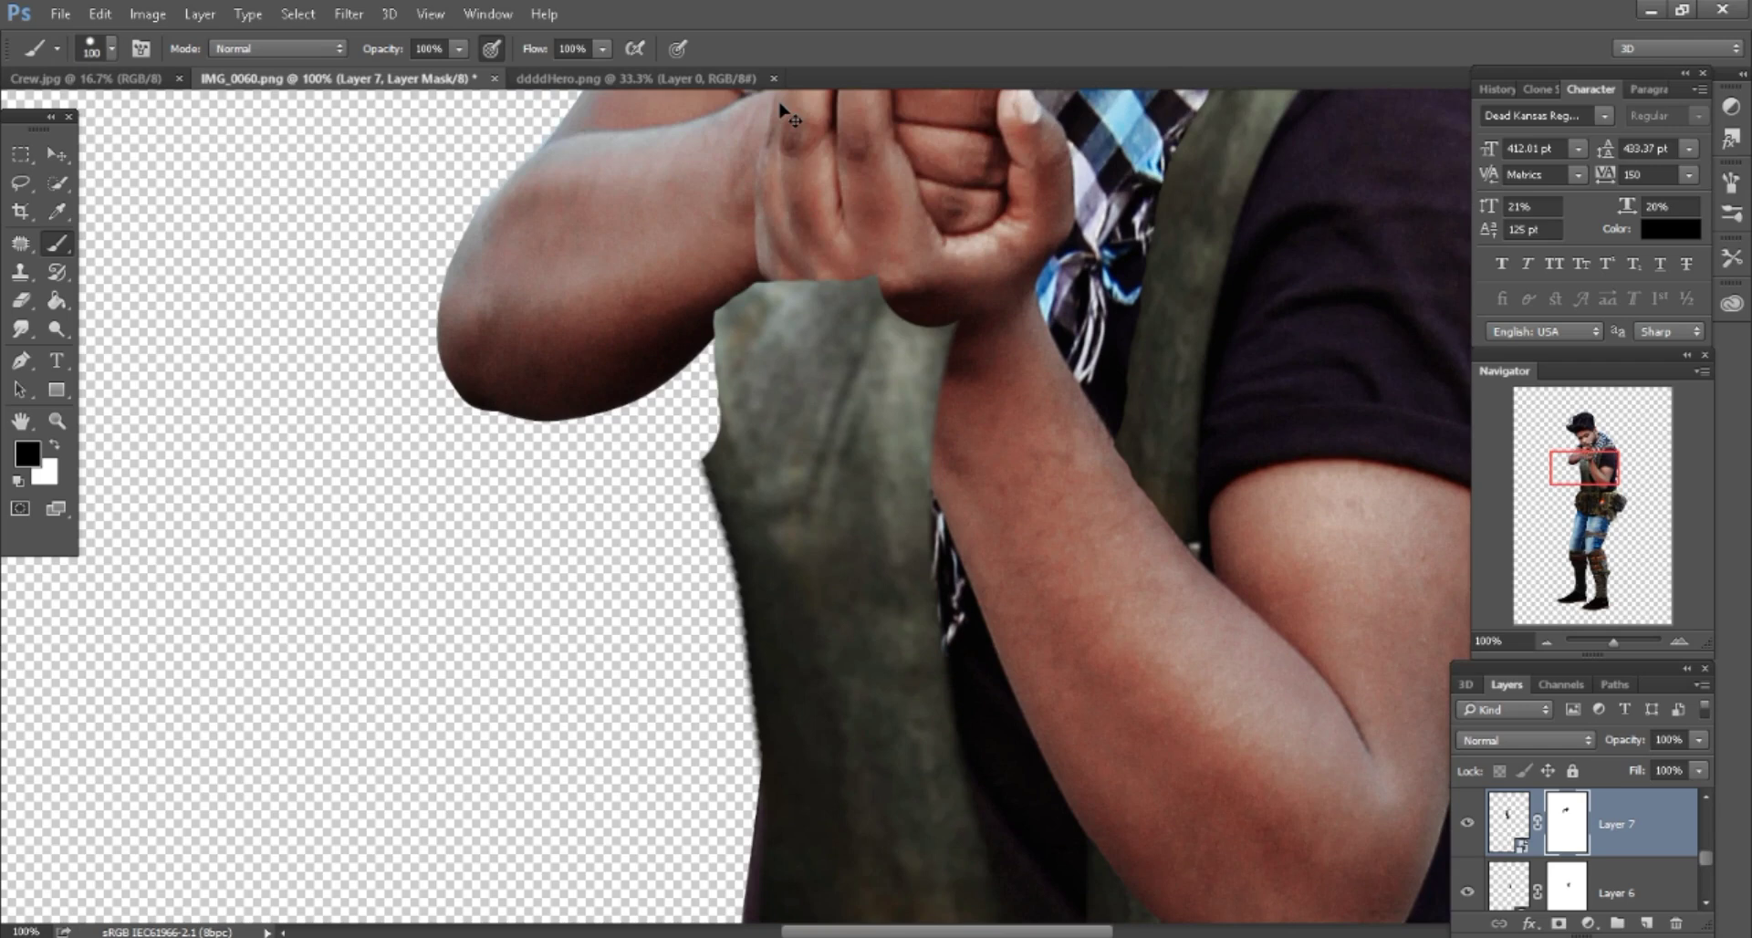
pyautogui.scroll(-5, 782, 114)
pyautogui.press('[')
pyautogui.press('[')
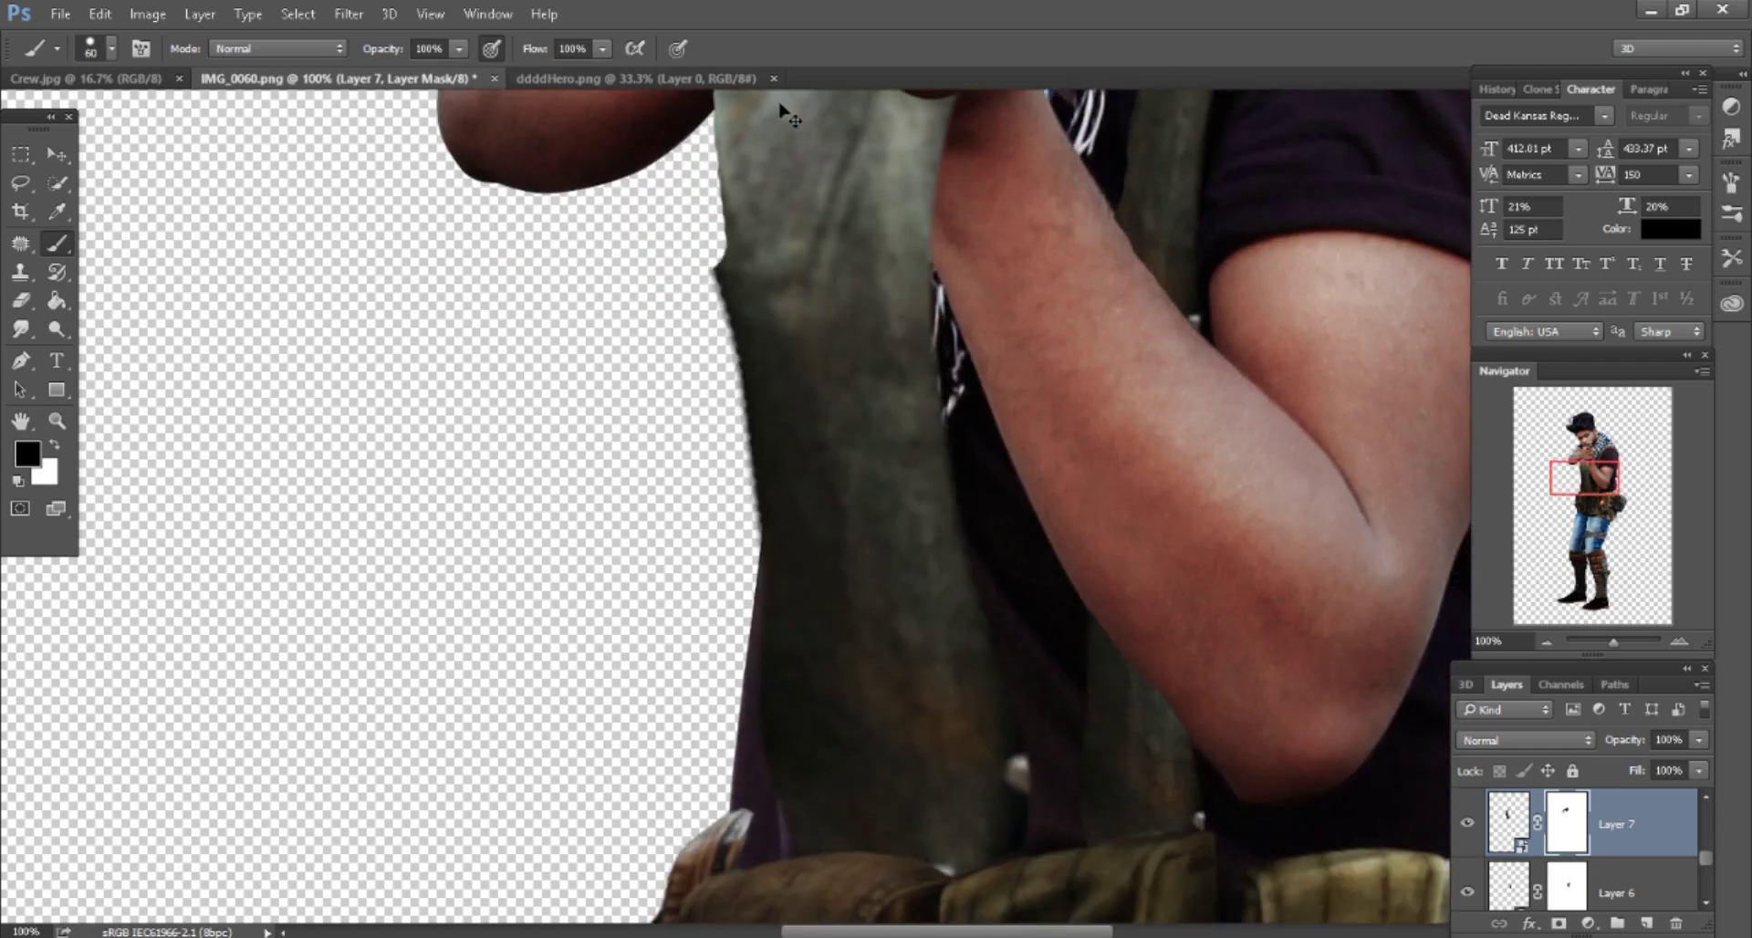
pyautogui.moveTo(721, 256); pyautogui.dragTo(743, 456)
pyautogui.scroll(3, 783, 114)
pyautogui.press(']')
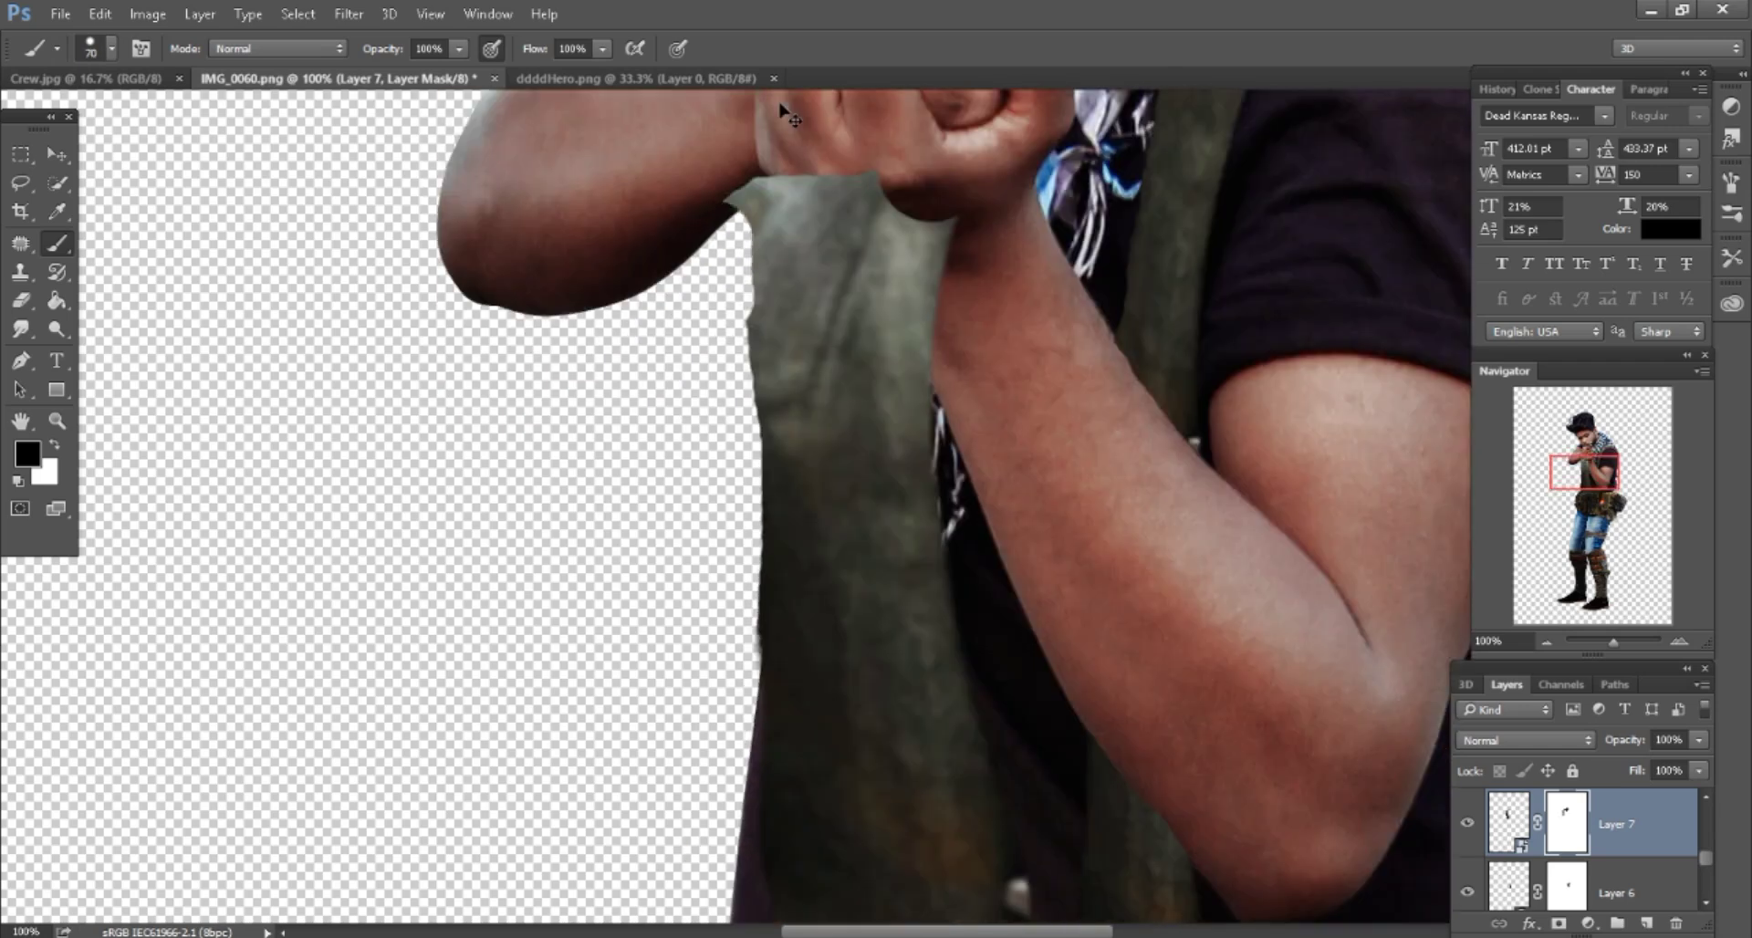
pyautogui.moveTo(766, 177); pyautogui.dragTo(762, 442)
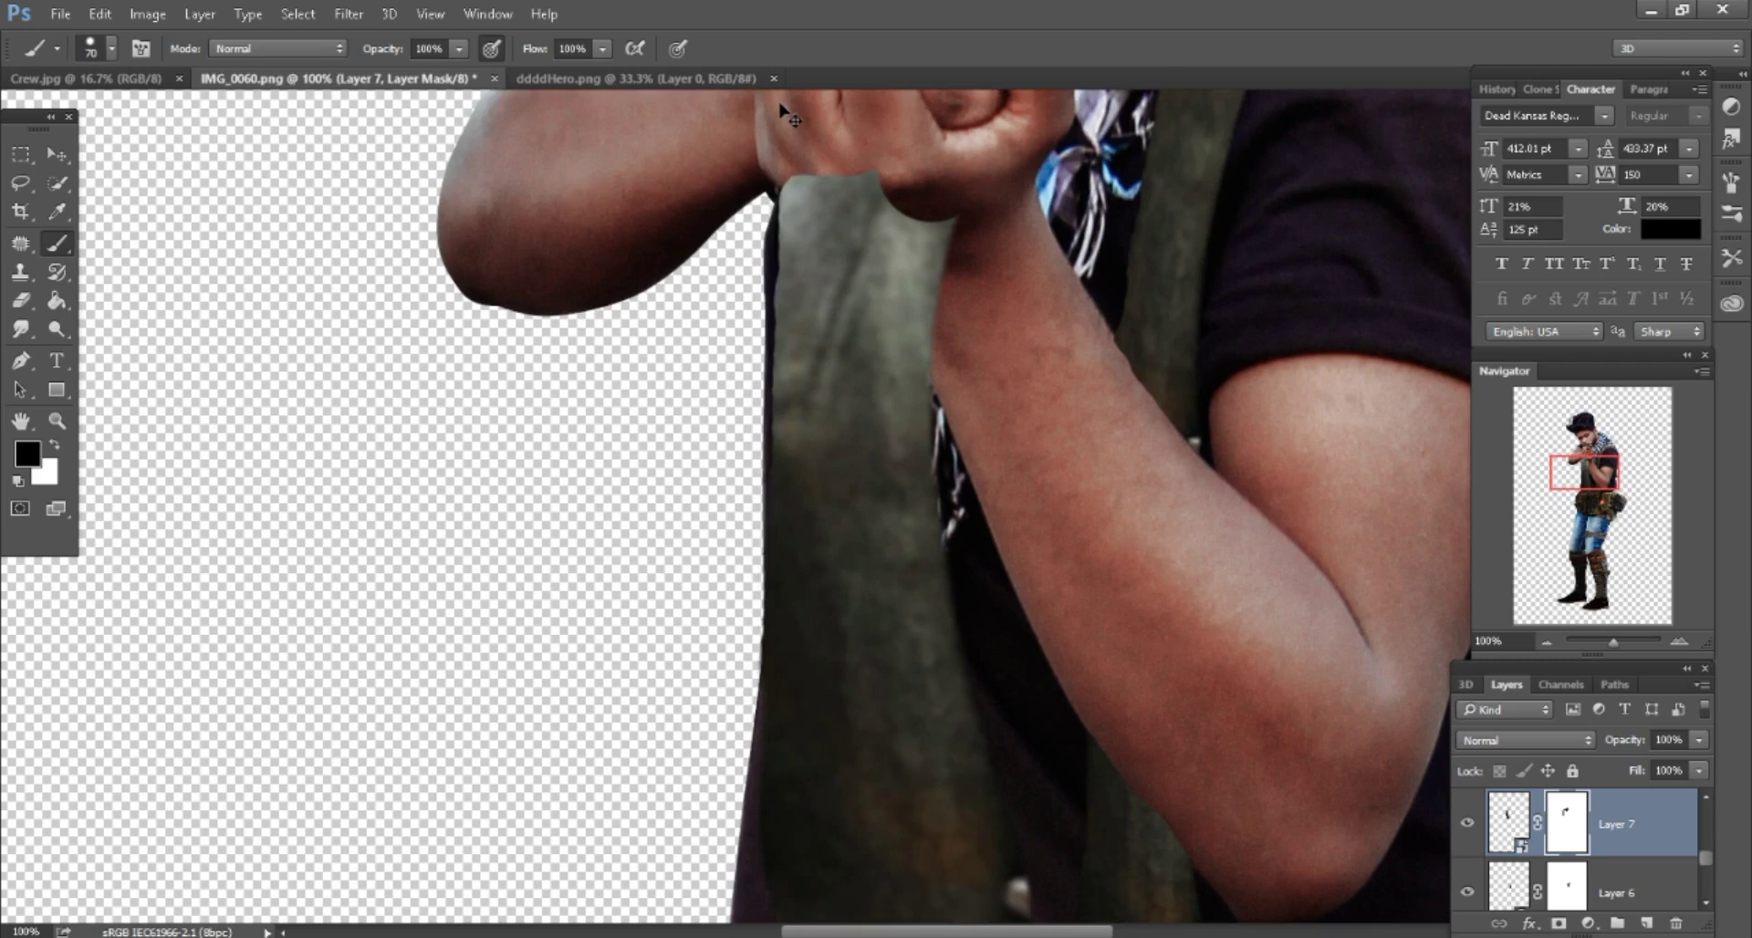
pyautogui.moveTo(876, 228)
pyautogui.mouseDown()
pyautogui.moveTo(793, 192)
pyautogui.moveTo(889, 402)
pyautogui.moveTo(935, 689)
pyautogui.mouseUp()
pyautogui.scroll(-5, 783, 114)
pyautogui.press(']')
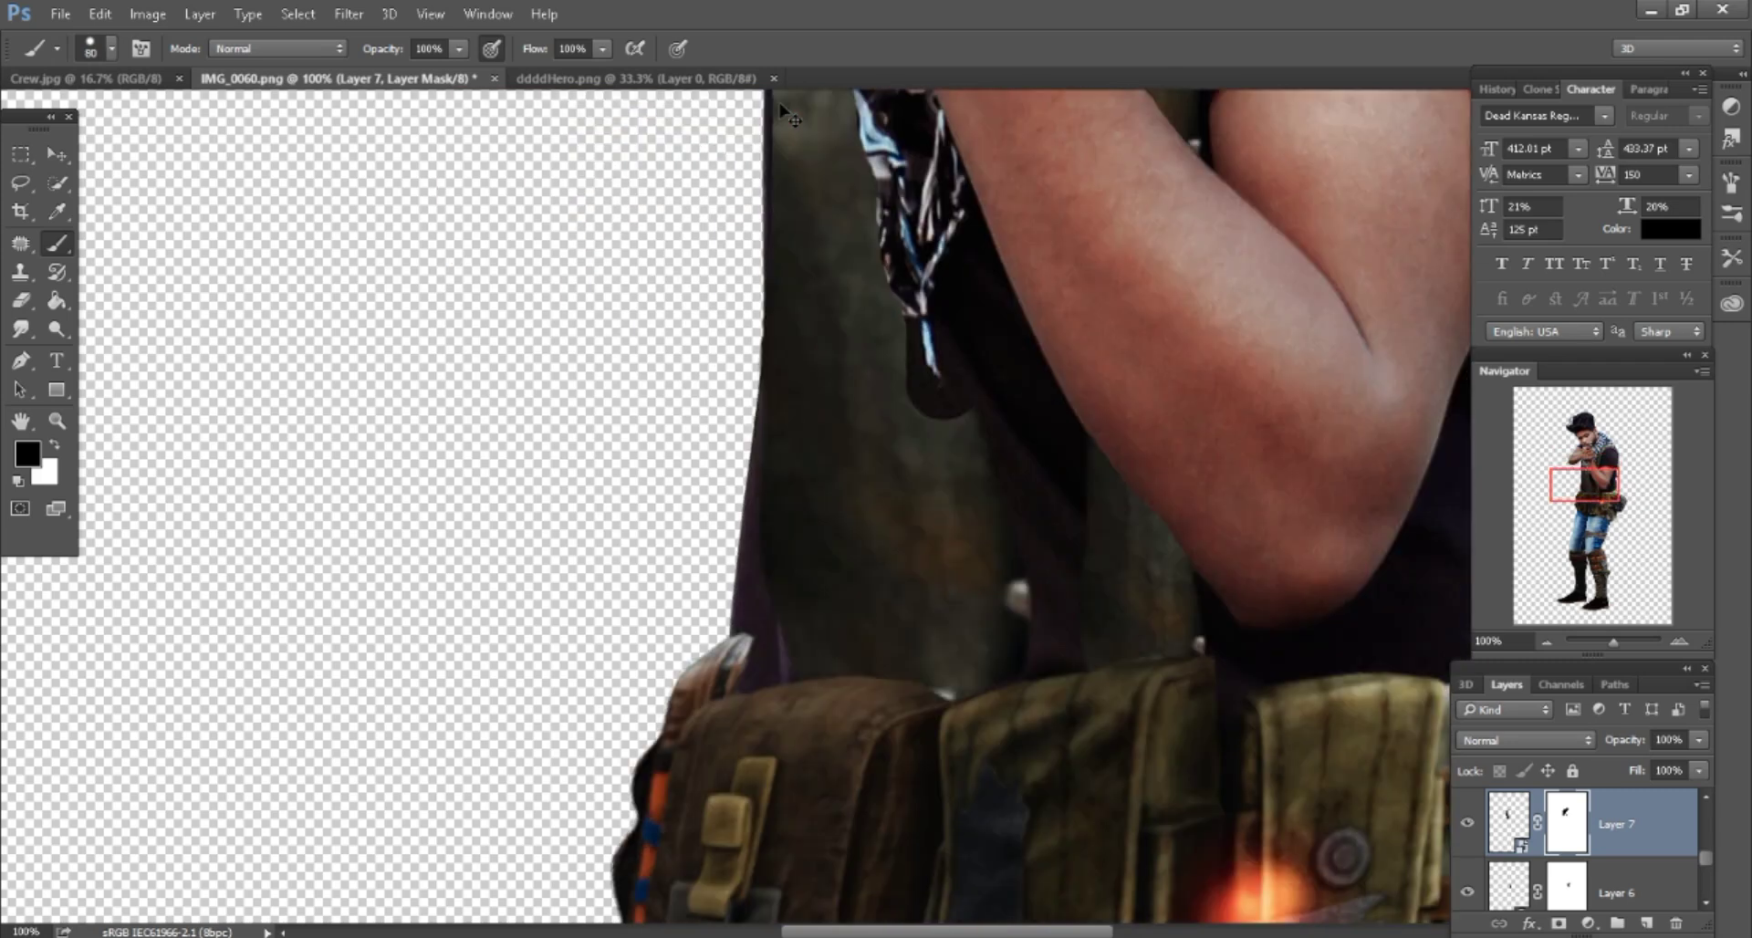
pyautogui.moveTo(913, 384)
pyautogui.mouseDown()
pyautogui.moveTo(949, 630)
pyautogui.moveTo(1012, 593)
pyautogui.mouseUp()
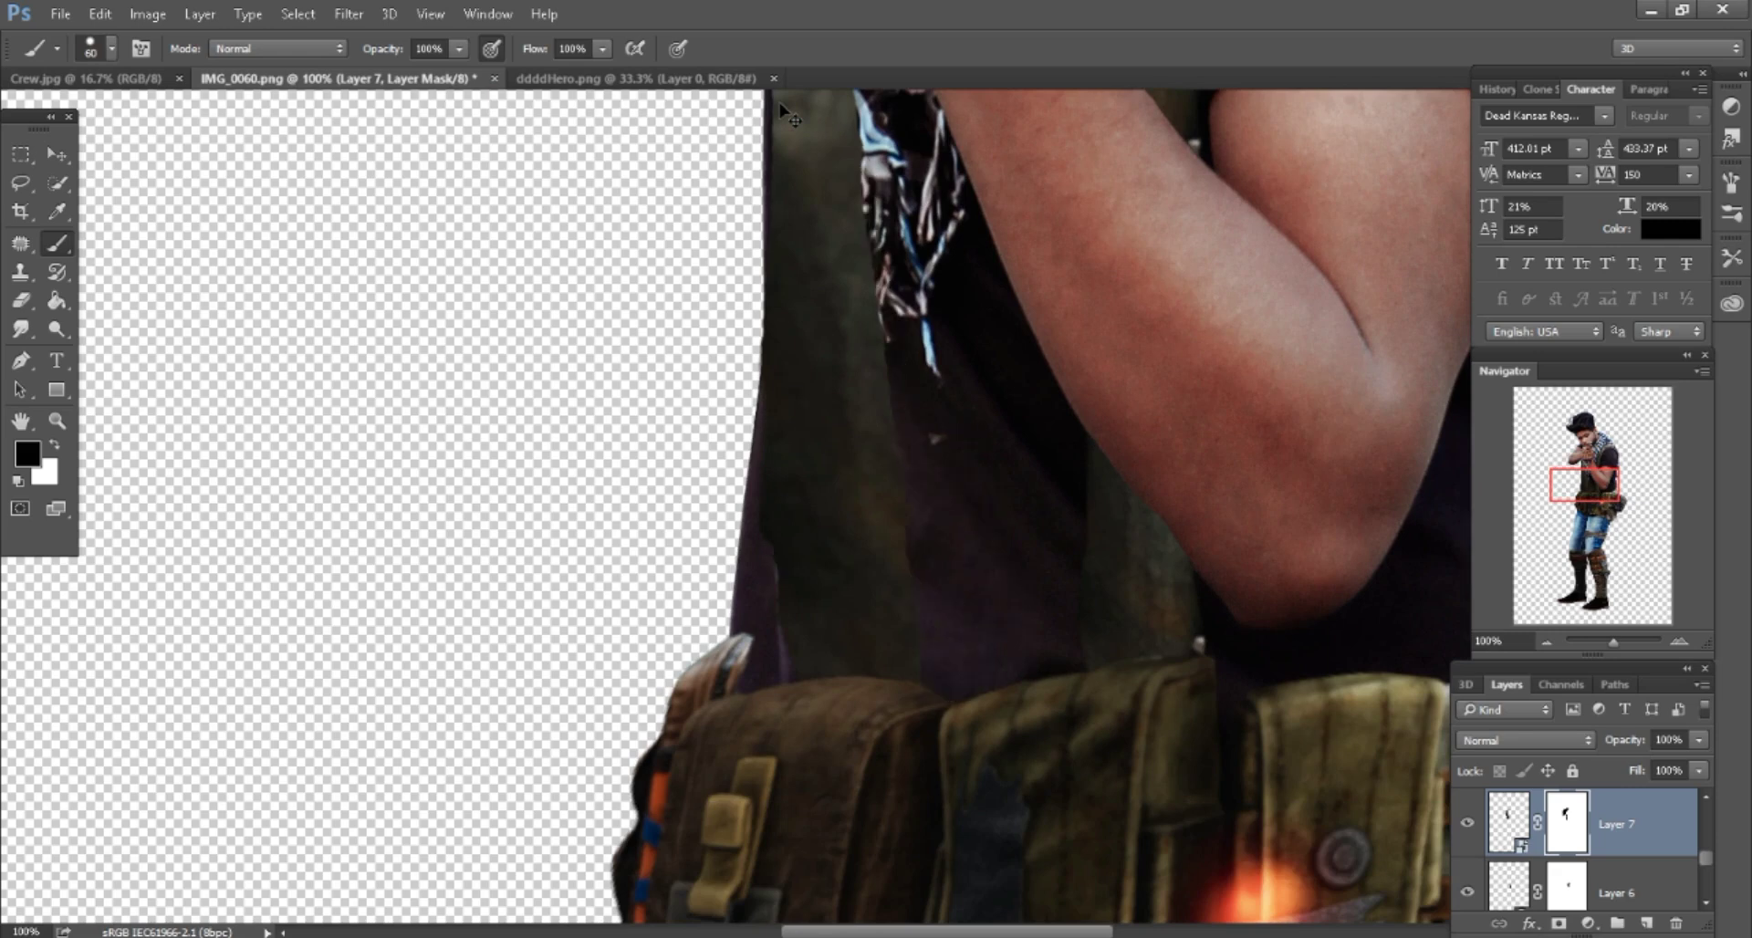
# With a small 40 px brush, mask the strap along the plaid shirt collar.
pyautogui.scroll(4, 783, 114)
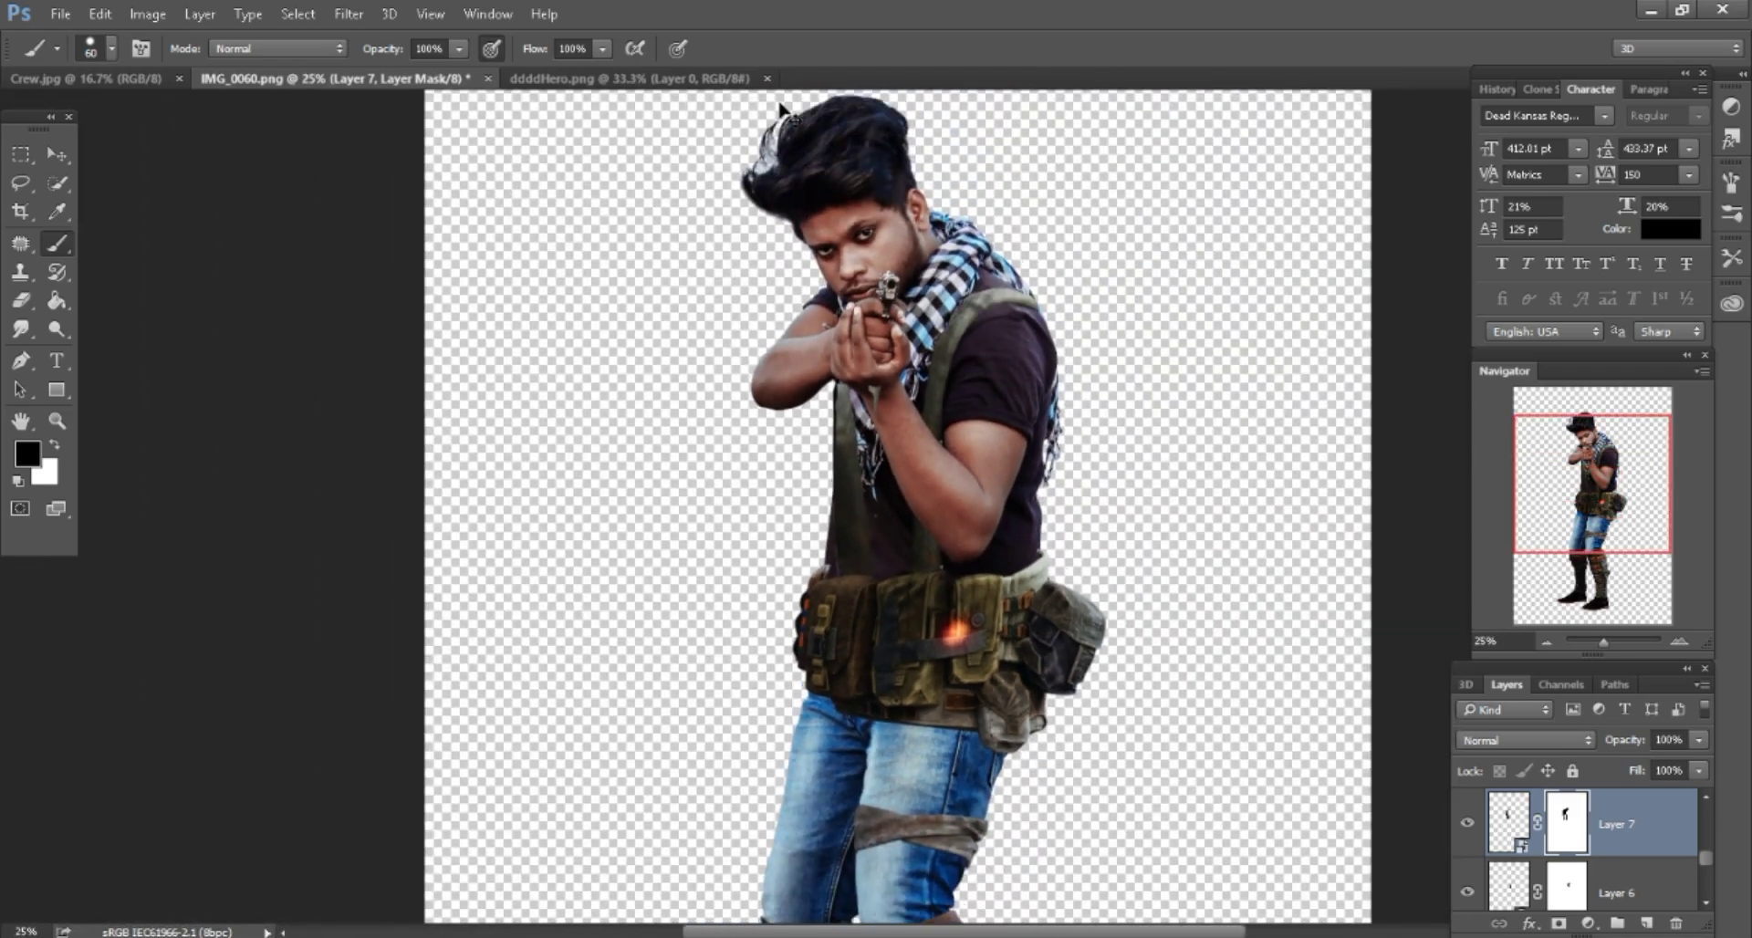
pyautogui.scroll(1, 782, 114)
pyautogui.press(']')
pyautogui.scroll(1, 783, 114)
pyautogui.scroll(1, 783, 114)
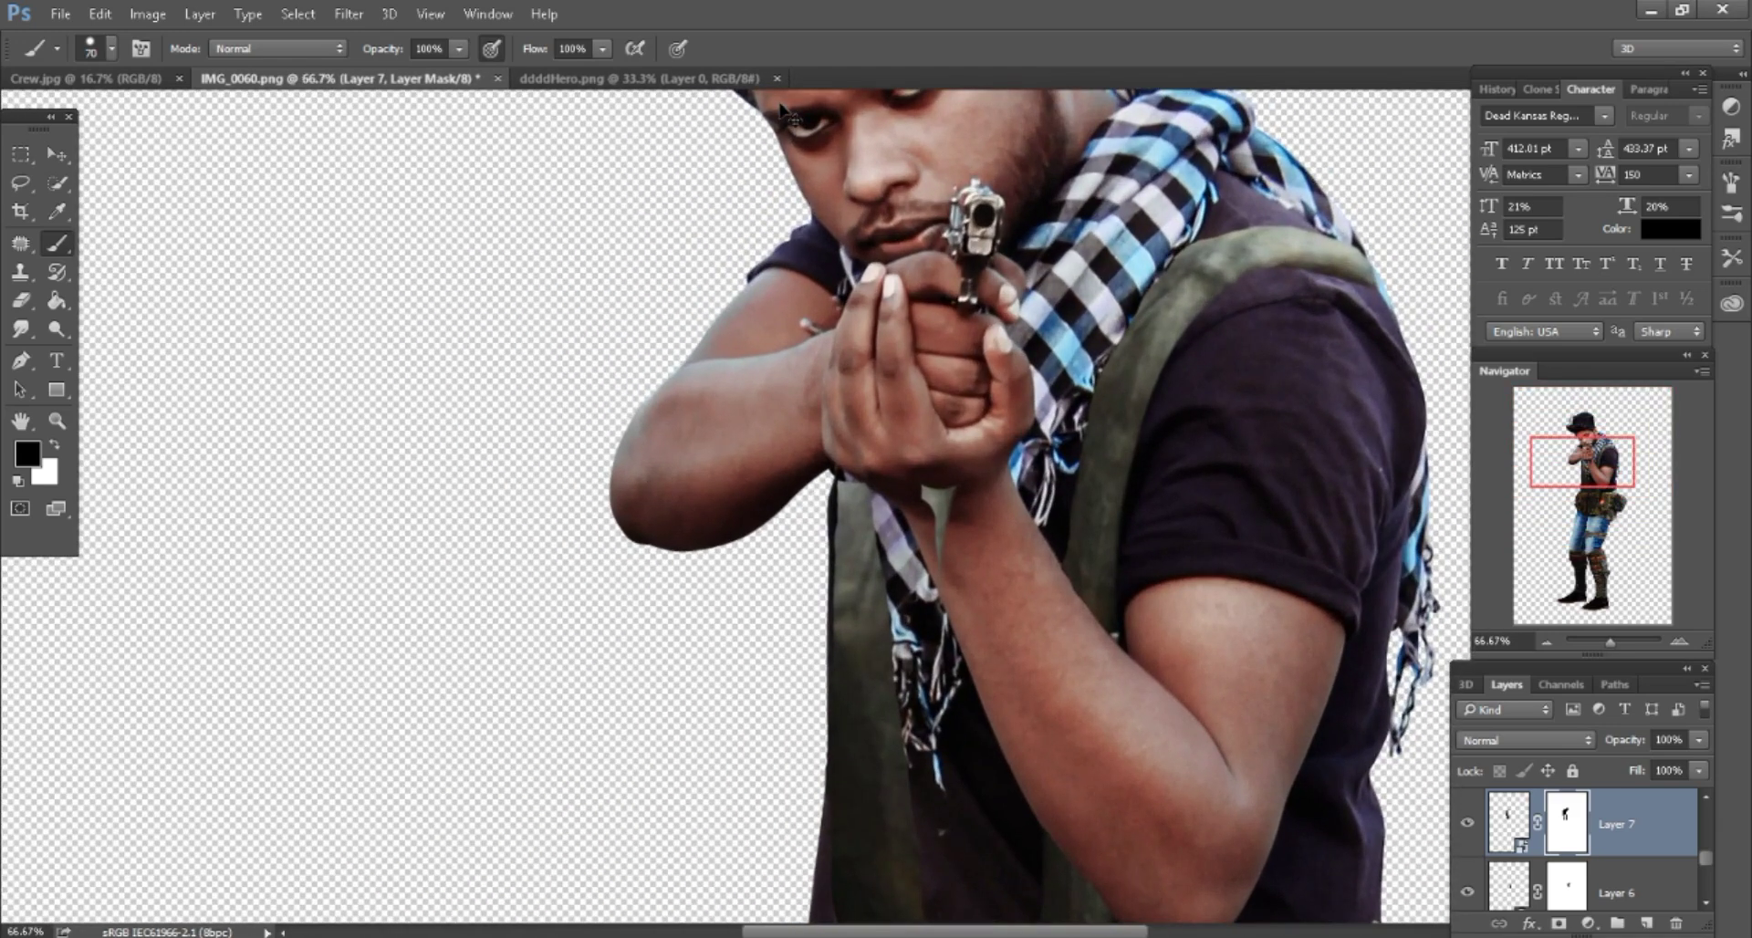
pyautogui.rightClick(941, 528)
pyautogui.doubleClick(1148, 686)
pyautogui.hotkey('ctrl', '+')
pyautogui.hotkey('ctrl', '+')
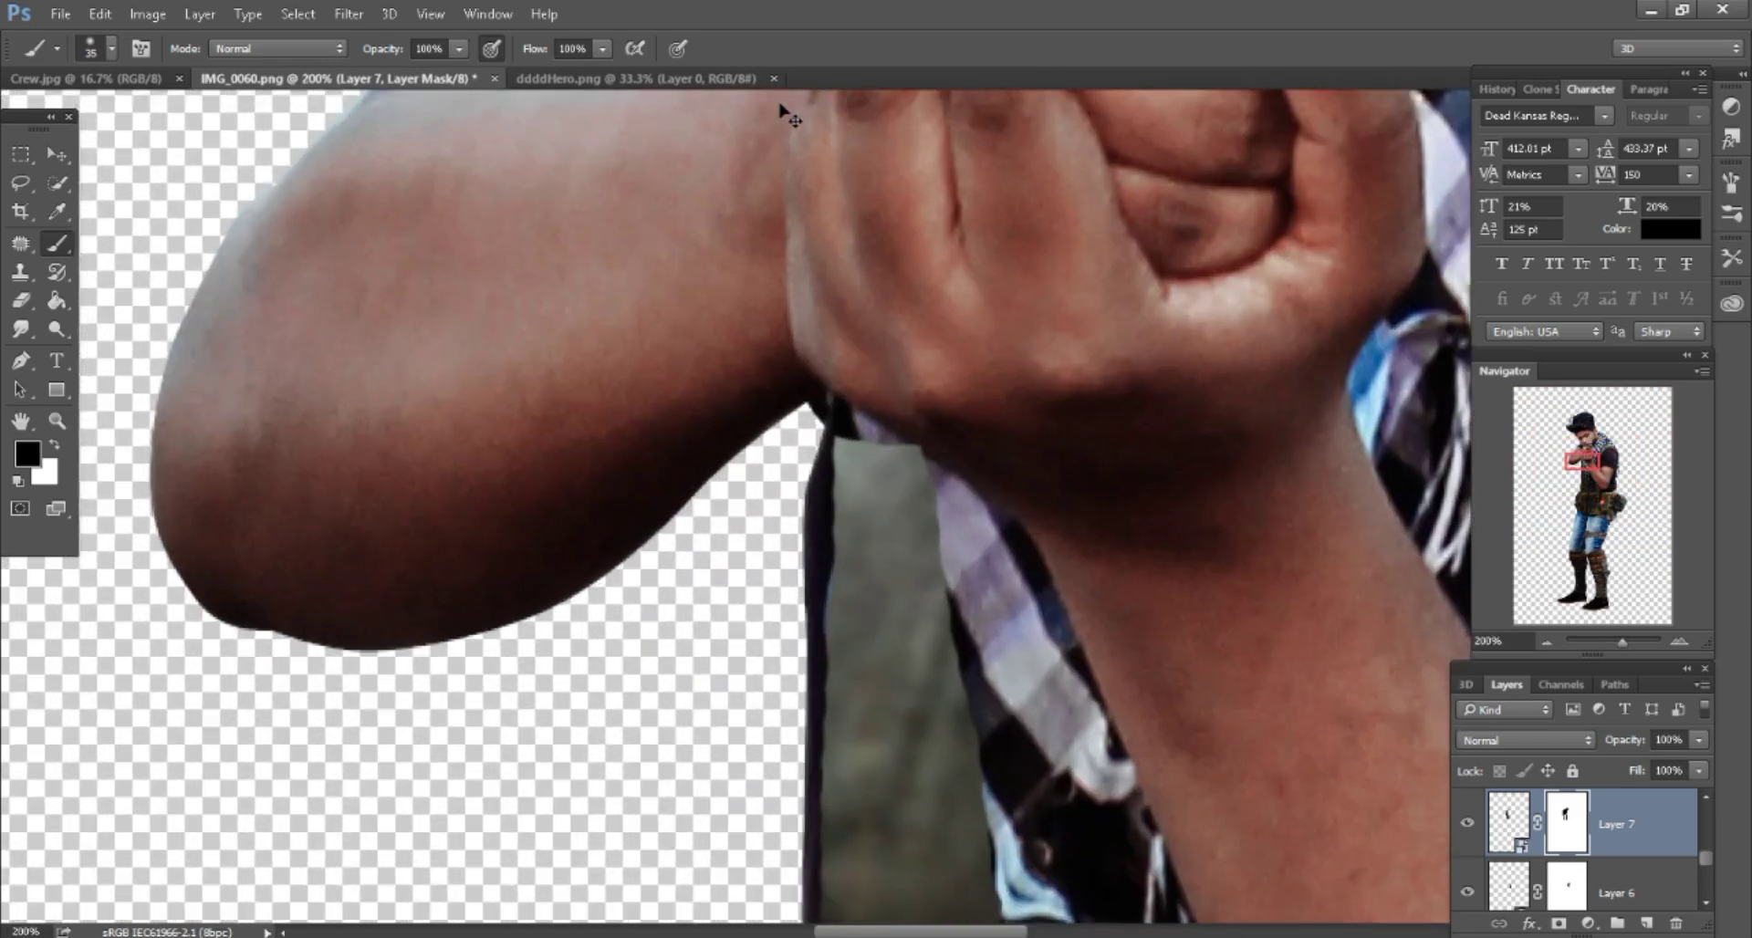
pyautogui.press(']')
pyautogui.moveTo(917, 465)
pyautogui.mouseDown()
pyautogui.moveTo(867, 557)
pyautogui.moveTo(963, 762)
pyautogui.moveTo(899, 561)
pyautogui.moveTo(876, 679)
pyautogui.mouseUp()
pyautogui.moveTo(876, 575)
pyautogui.mouseDown()
pyautogui.moveTo(853, 447)
pyautogui.moveTo(940, 721)
pyautogui.mouseUp()
pyautogui.scroll(-2, 940, 720)
pyautogui.moveTo(913, 644); pyautogui.dragTo(1004, 843)
# Zoom out to review the torso and select Layer 7's image thumbnail instead of its mask.
pyautogui.hotkey('ctrl', '-')
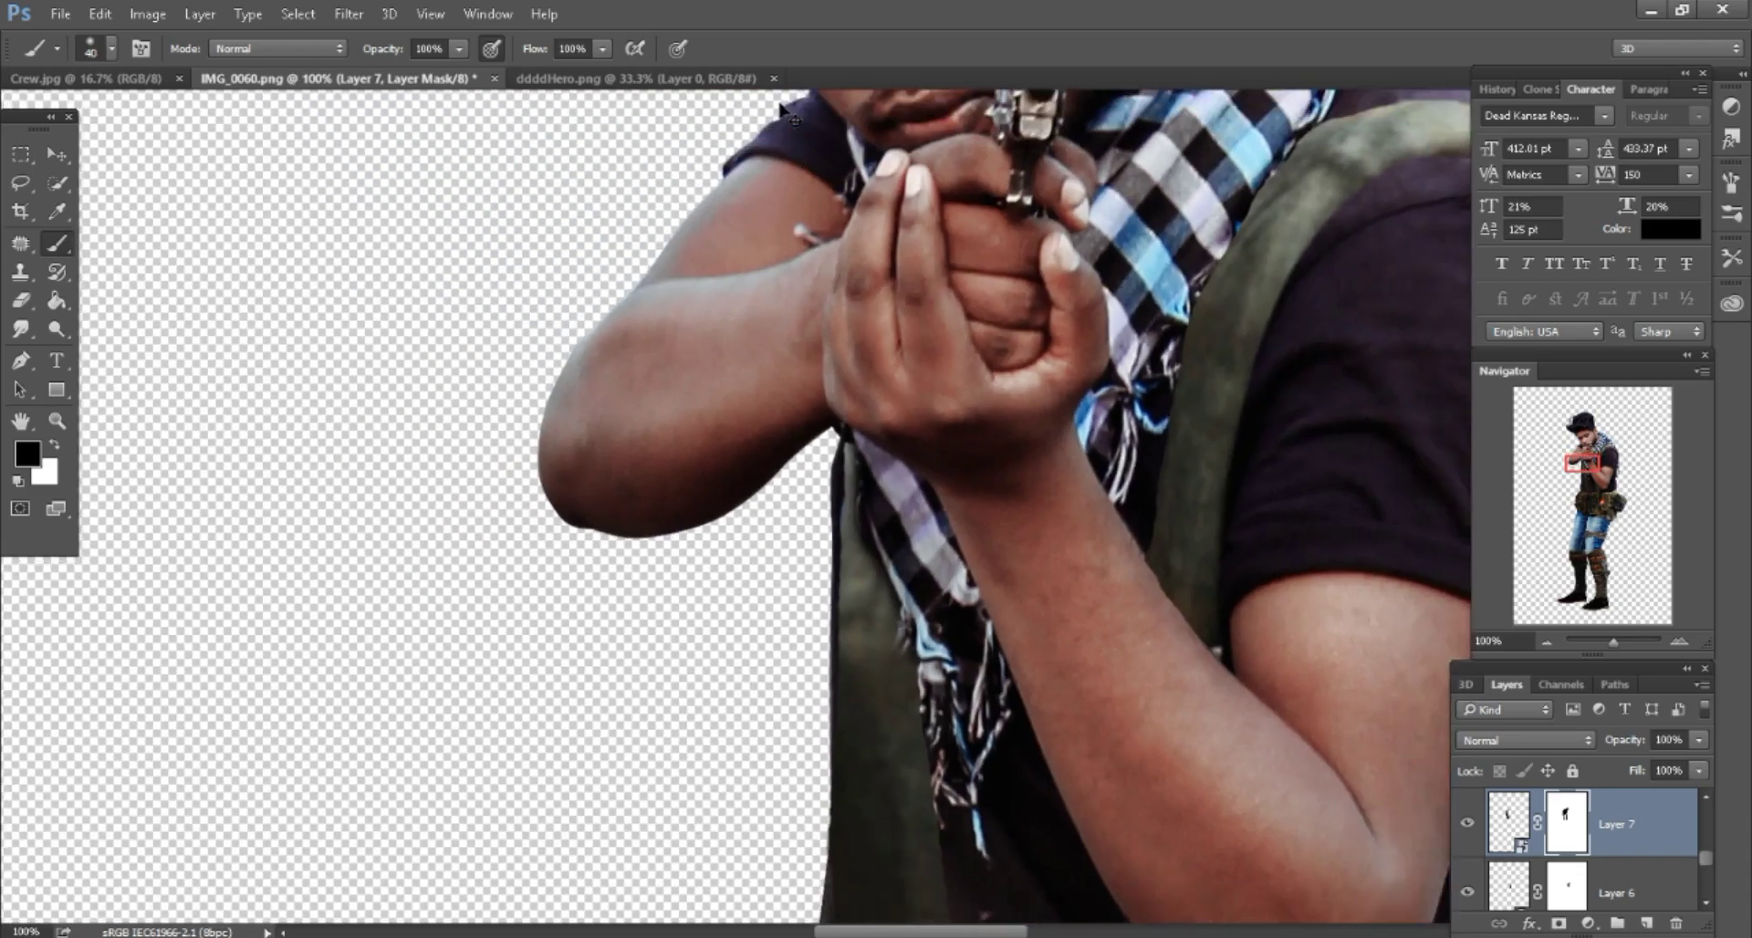
pyautogui.hotkey('ctrl', '-')
pyautogui.hotkey('ctrl', '-')
pyautogui.hotkey('ctrl', '-')
pyautogui.scroll(-1, 786, 114)
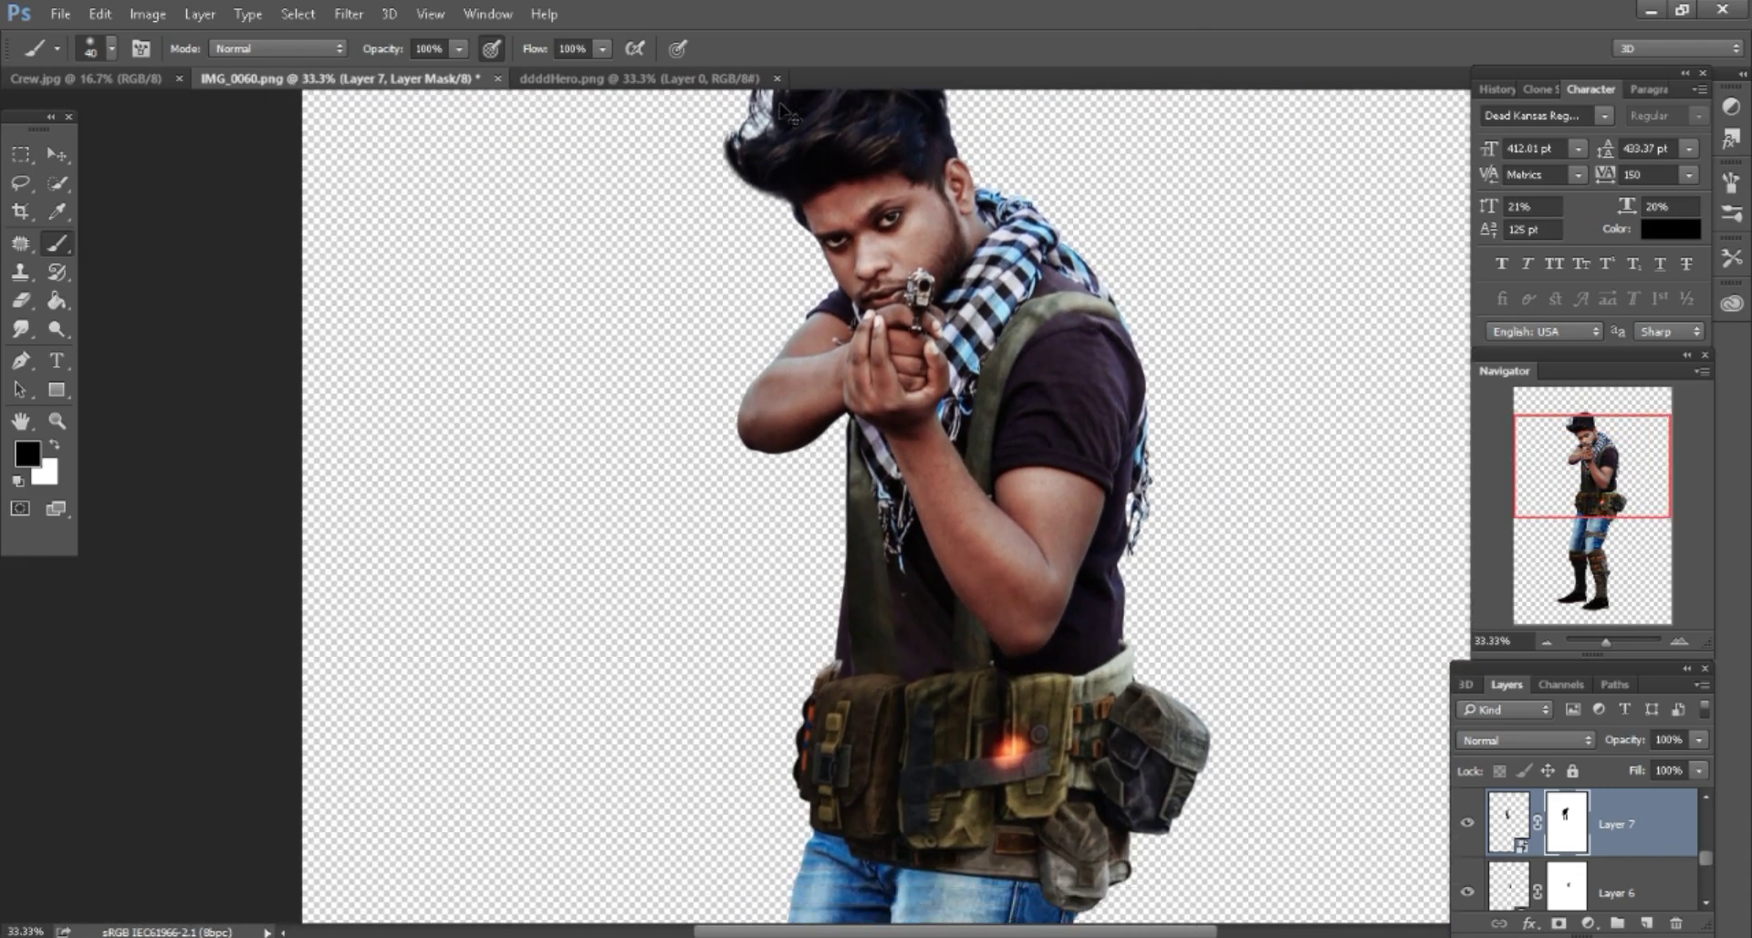
pyautogui.hotkey('ctrl', '+')
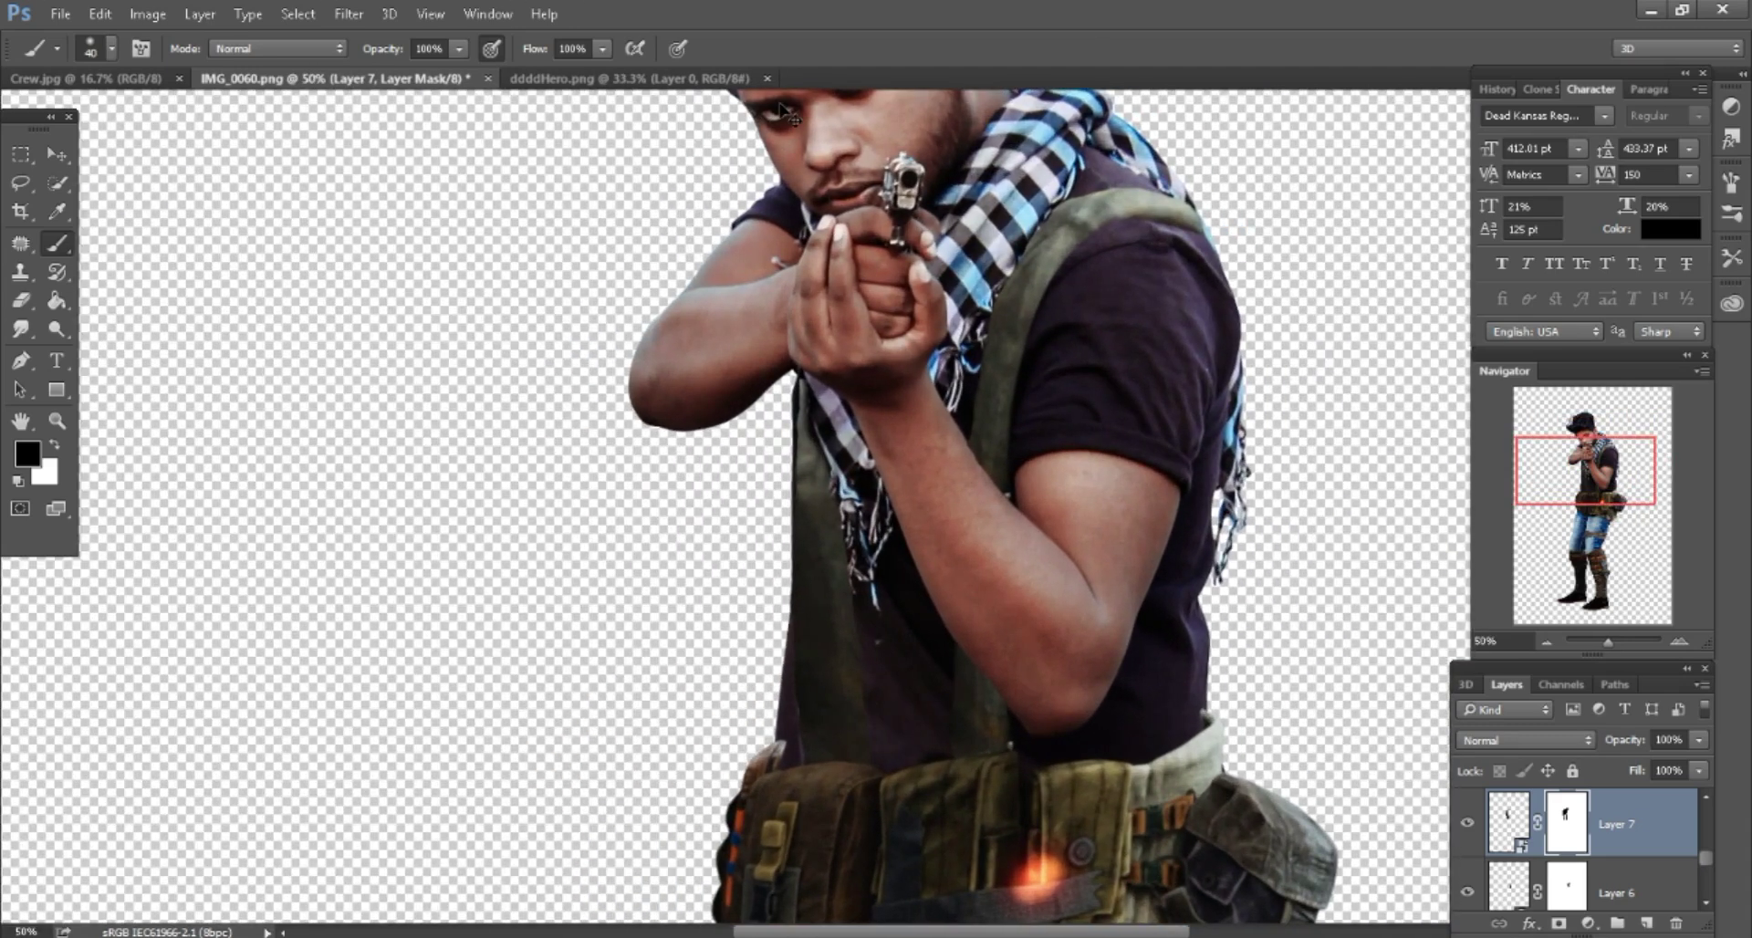
pyautogui.hotkey('ctrl', '2')
pyautogui.click(783, 111)
pyautogui.press('Escape')
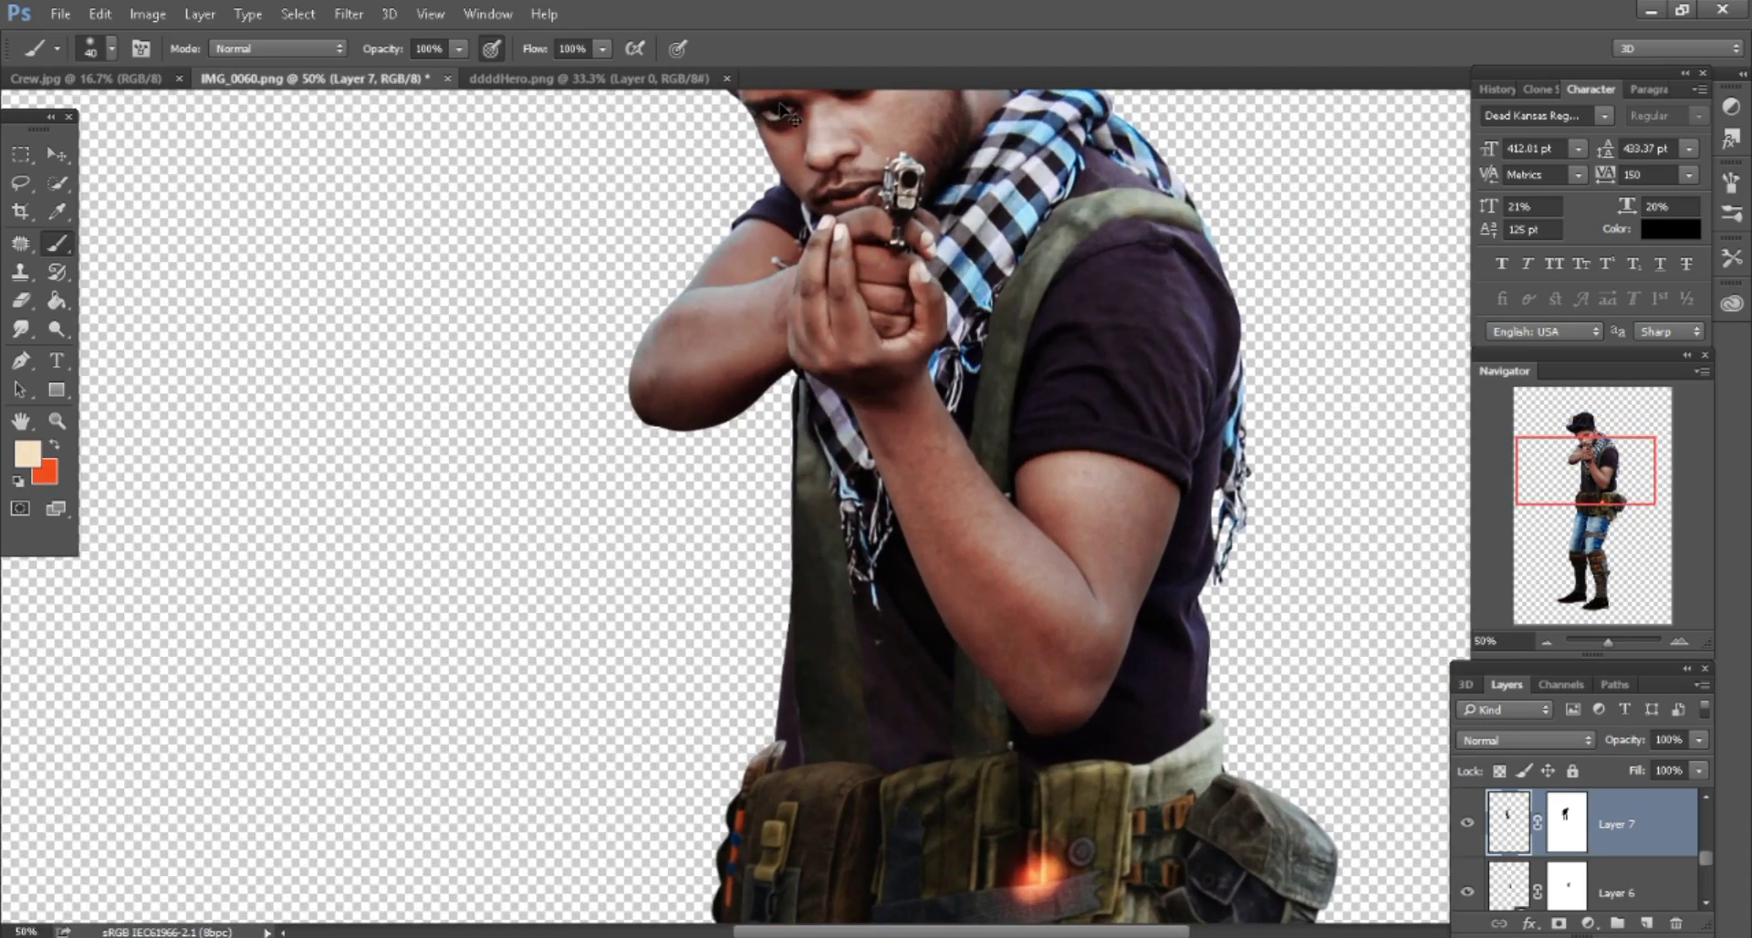
# Apply the strap's layer mask permanently and view the whole figure.
pyautogui.rightClick(1565, 822)
pyautogui.click(1551, 651)
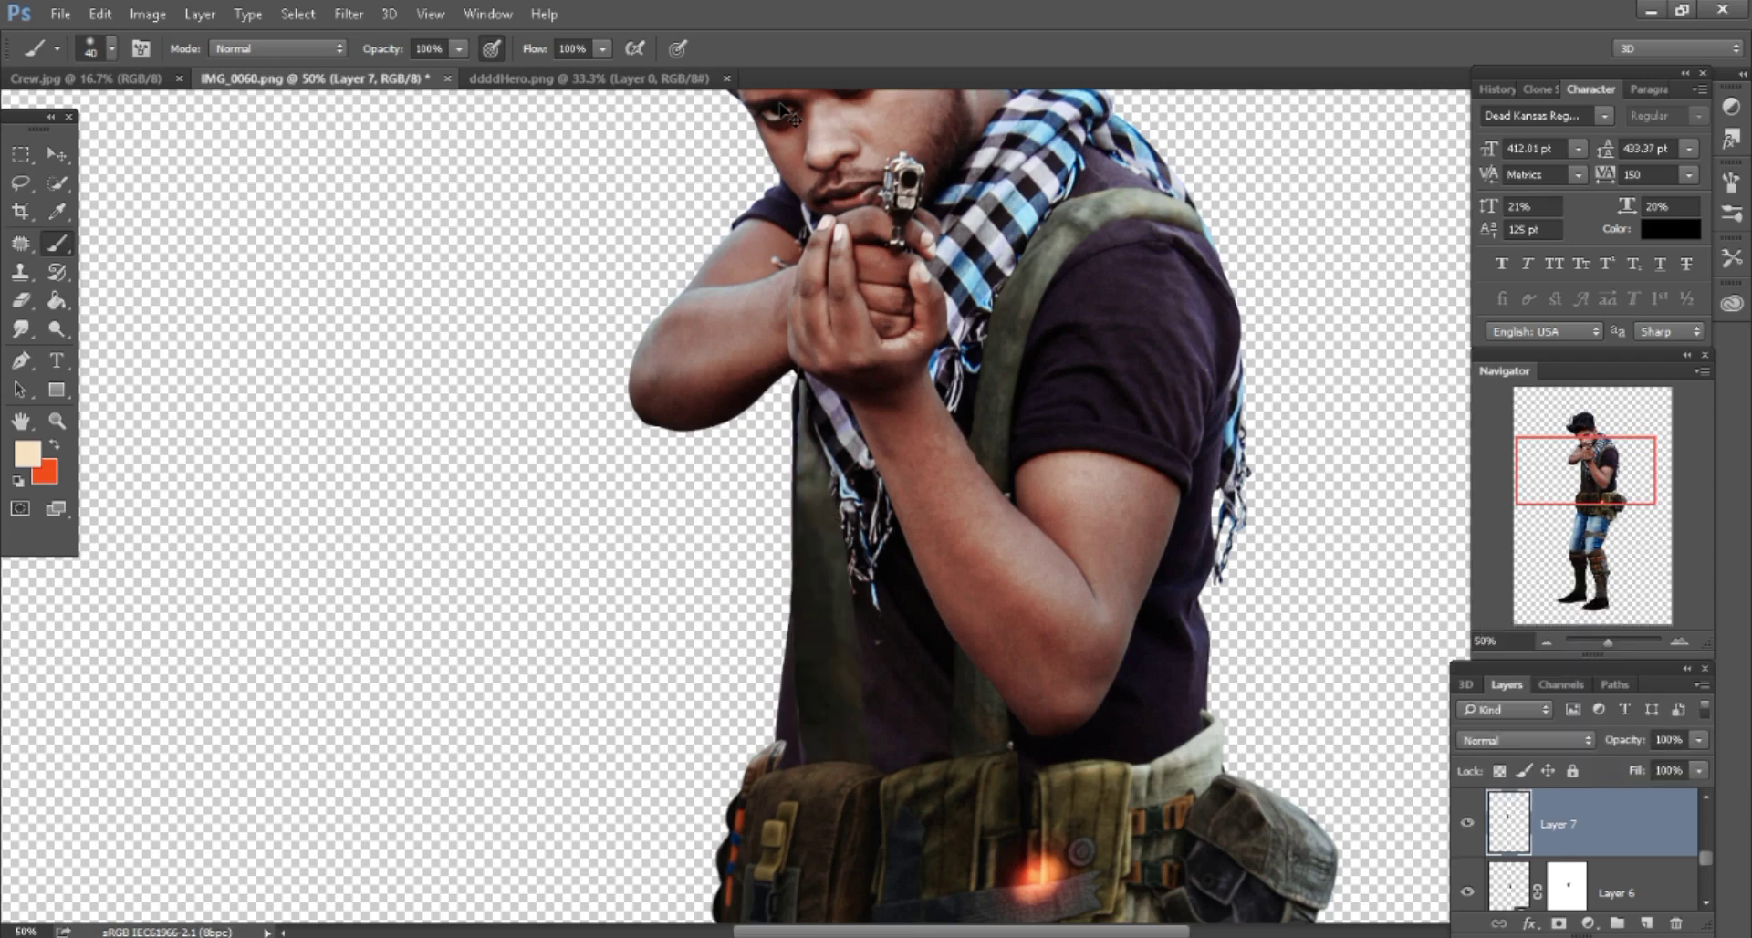
pyautogui.press('Delete')
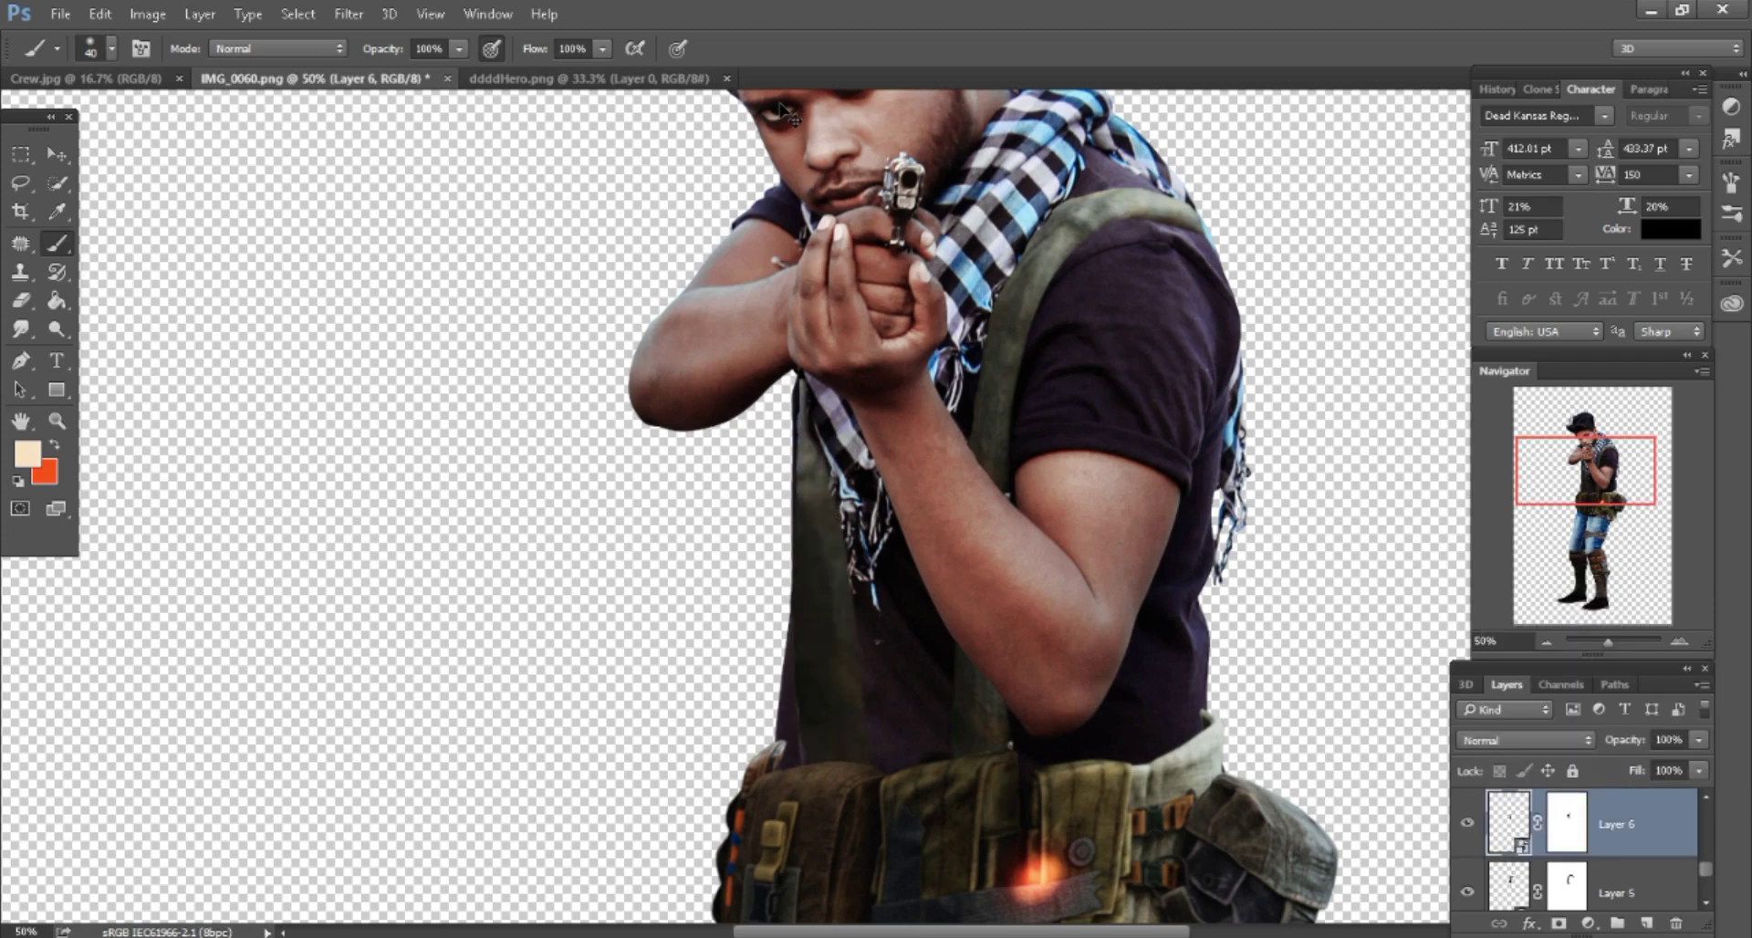
pyautogui.hotkey('ctrl', '-')
pyautogui.hotkey('ctrl', '-')
pyautogui.hotkey('ctrl', '-')
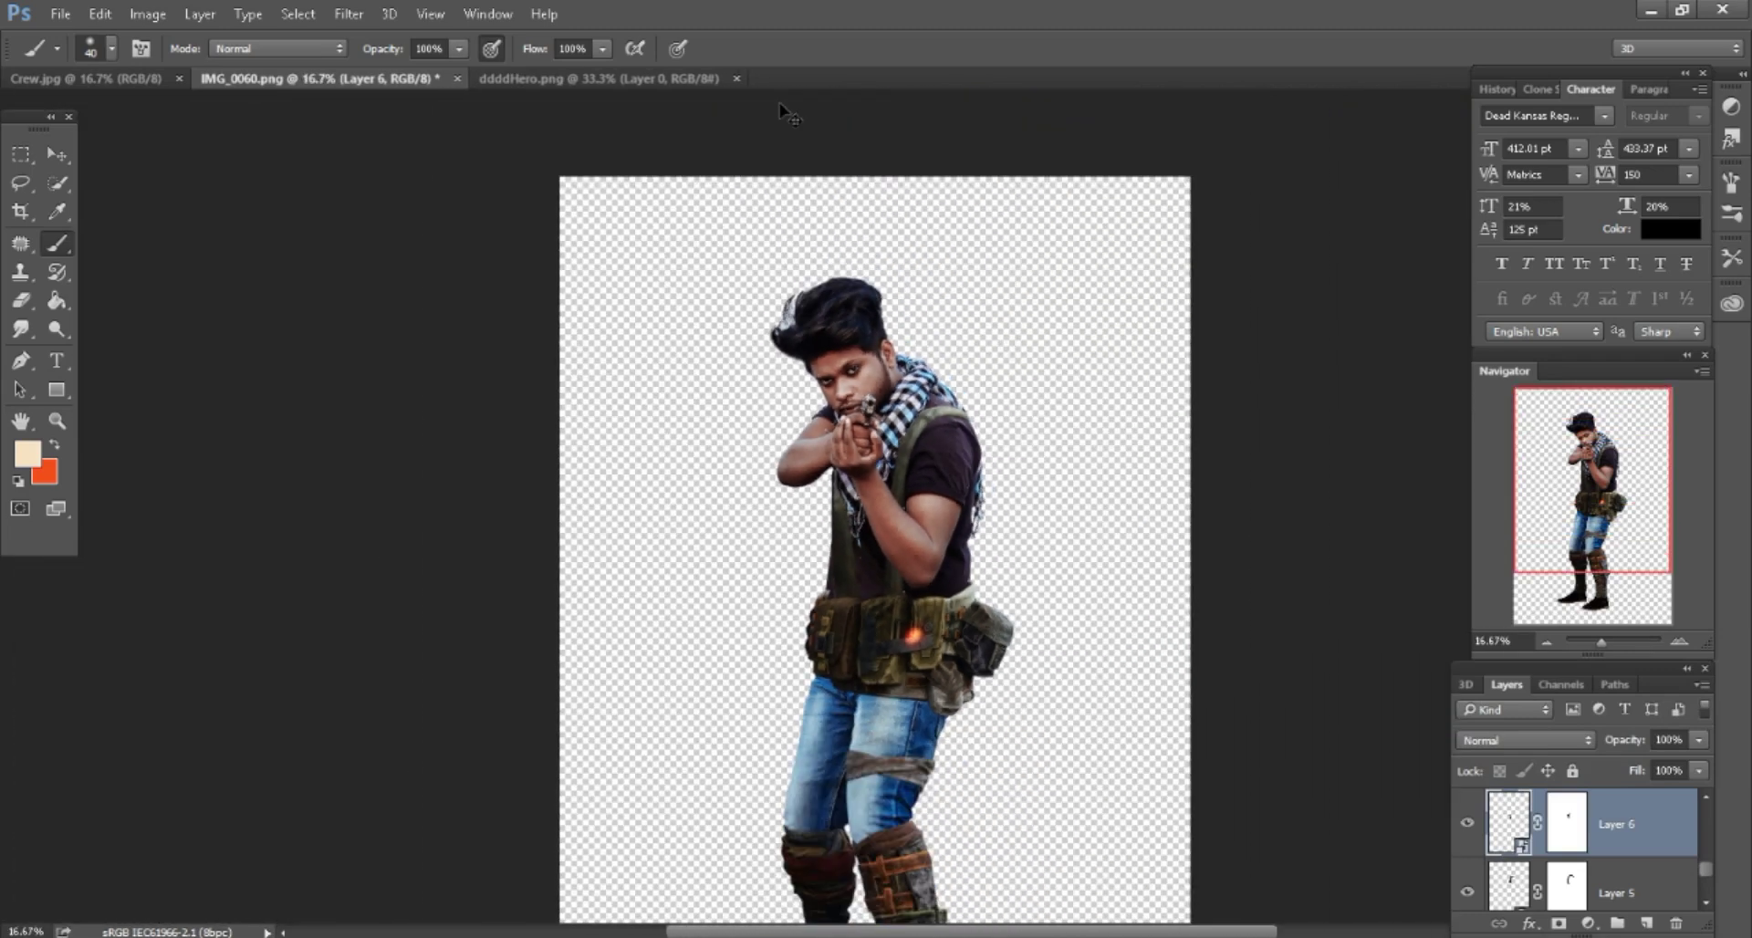
pyautogui.scroll(-3, 781, 108)
pyautogui.hscroll(2, 783, 112)
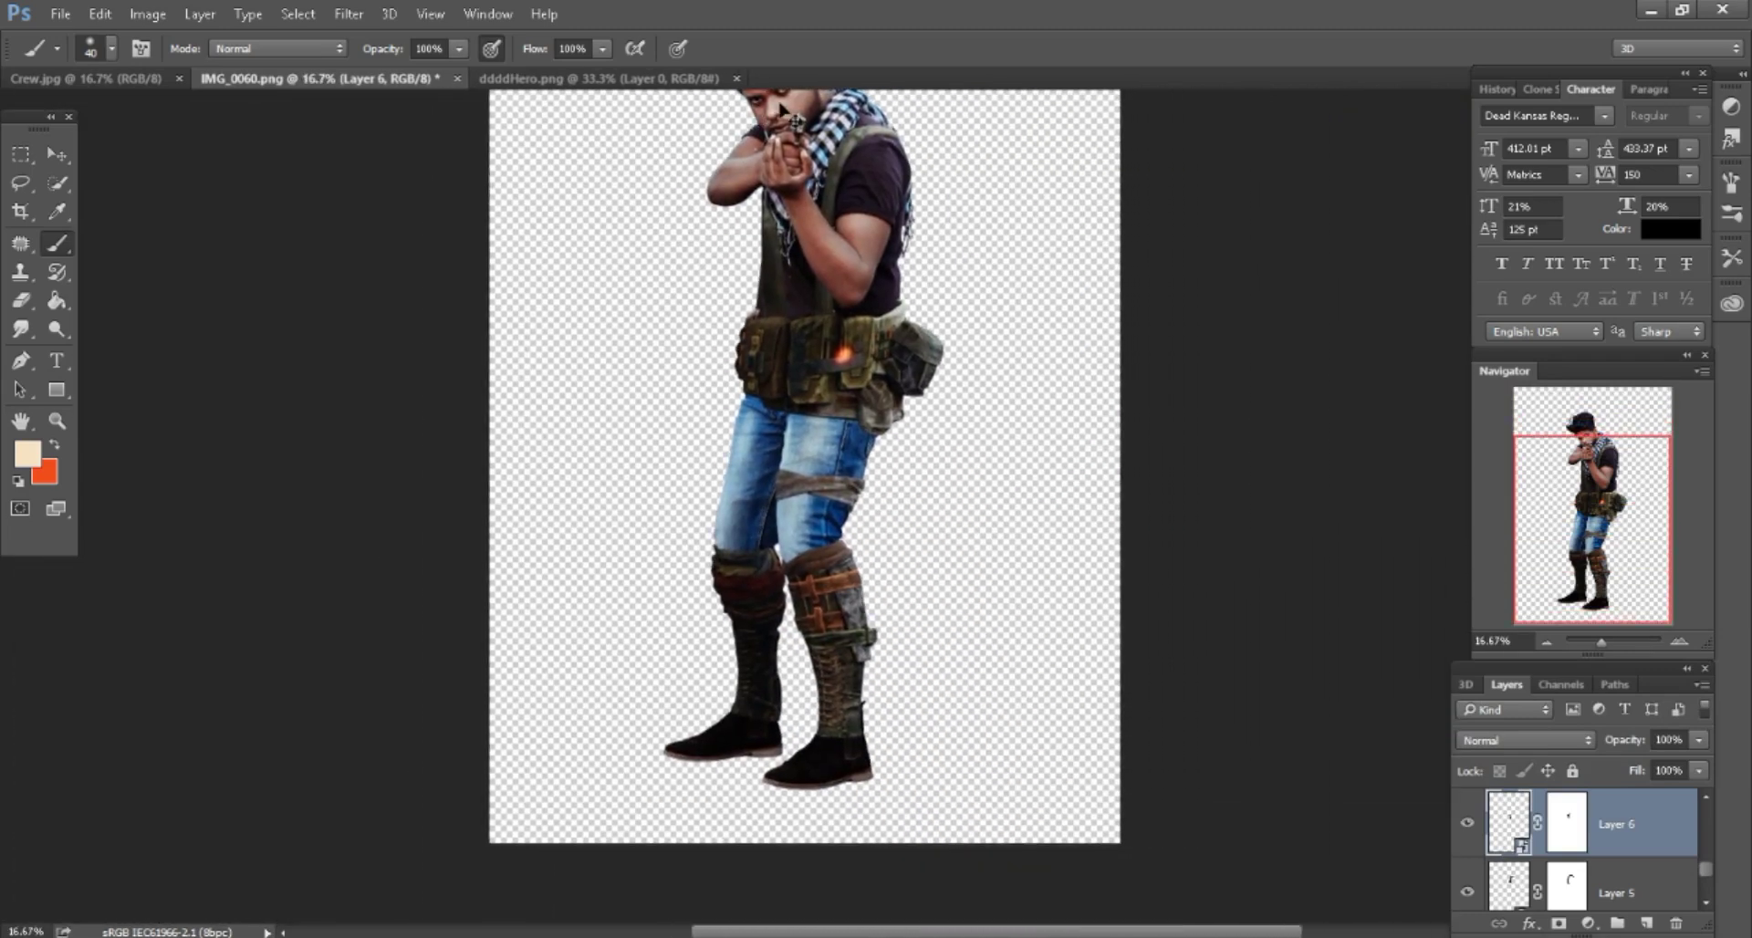
# Close ddddHero.png and open ggg-Hero.png from Explorer as a new document.
pyautogui.press('v')
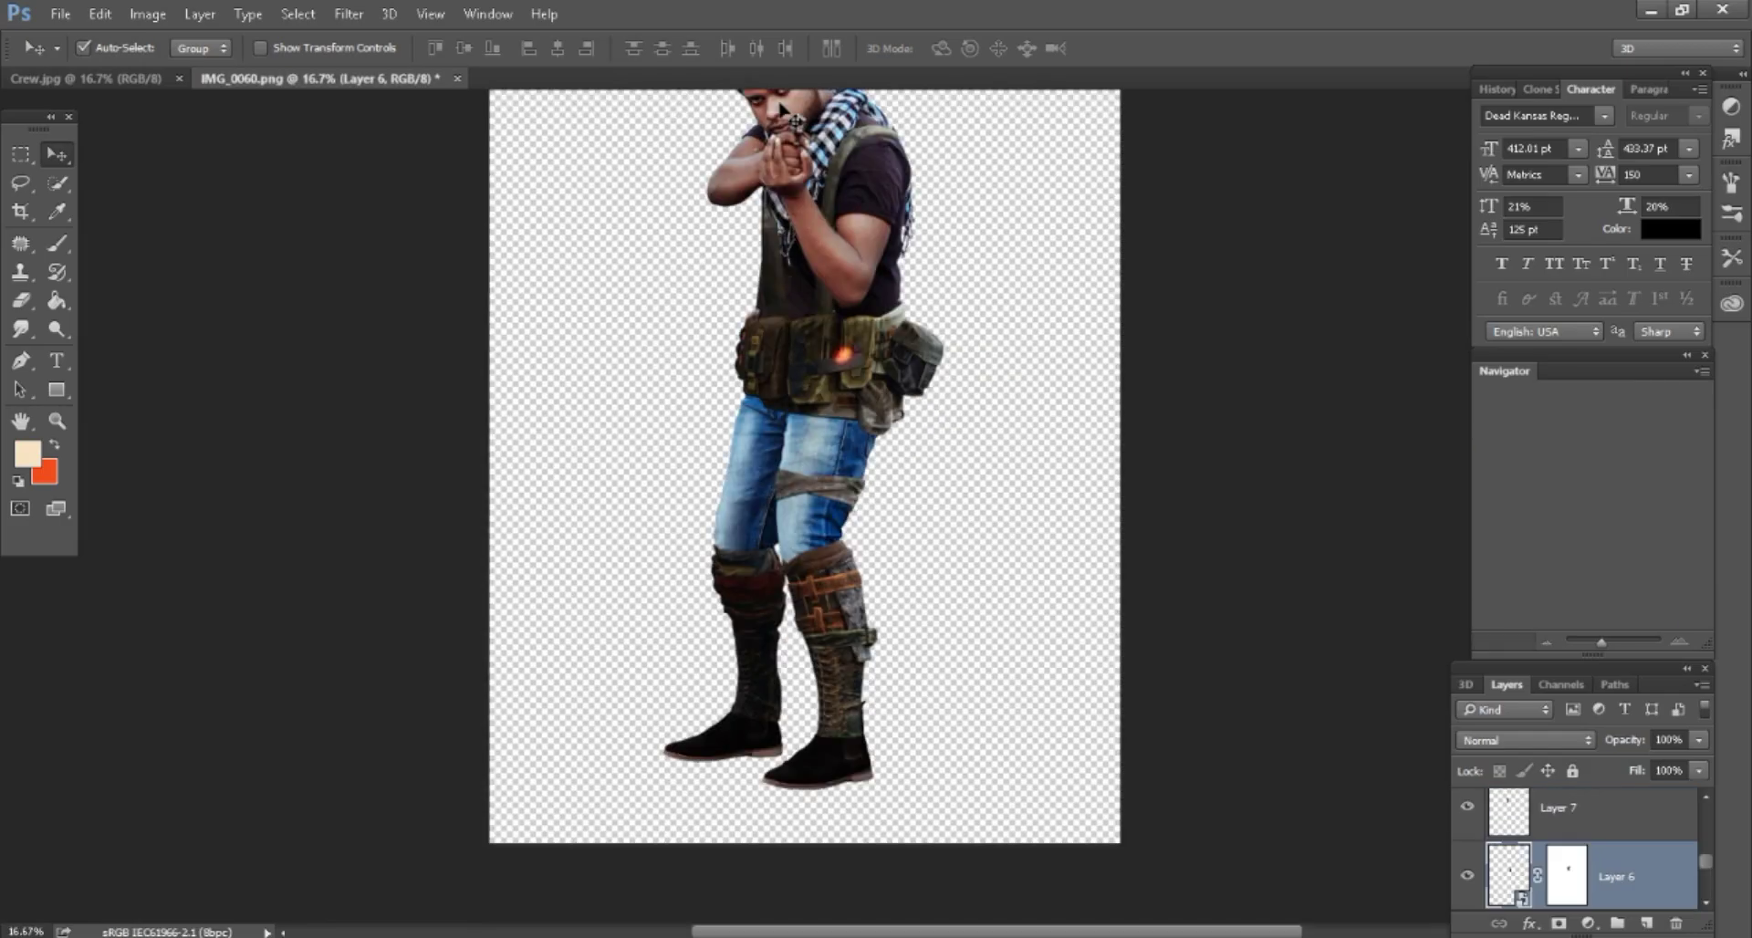
pyautogui.hotkey('alt', 'Tab')
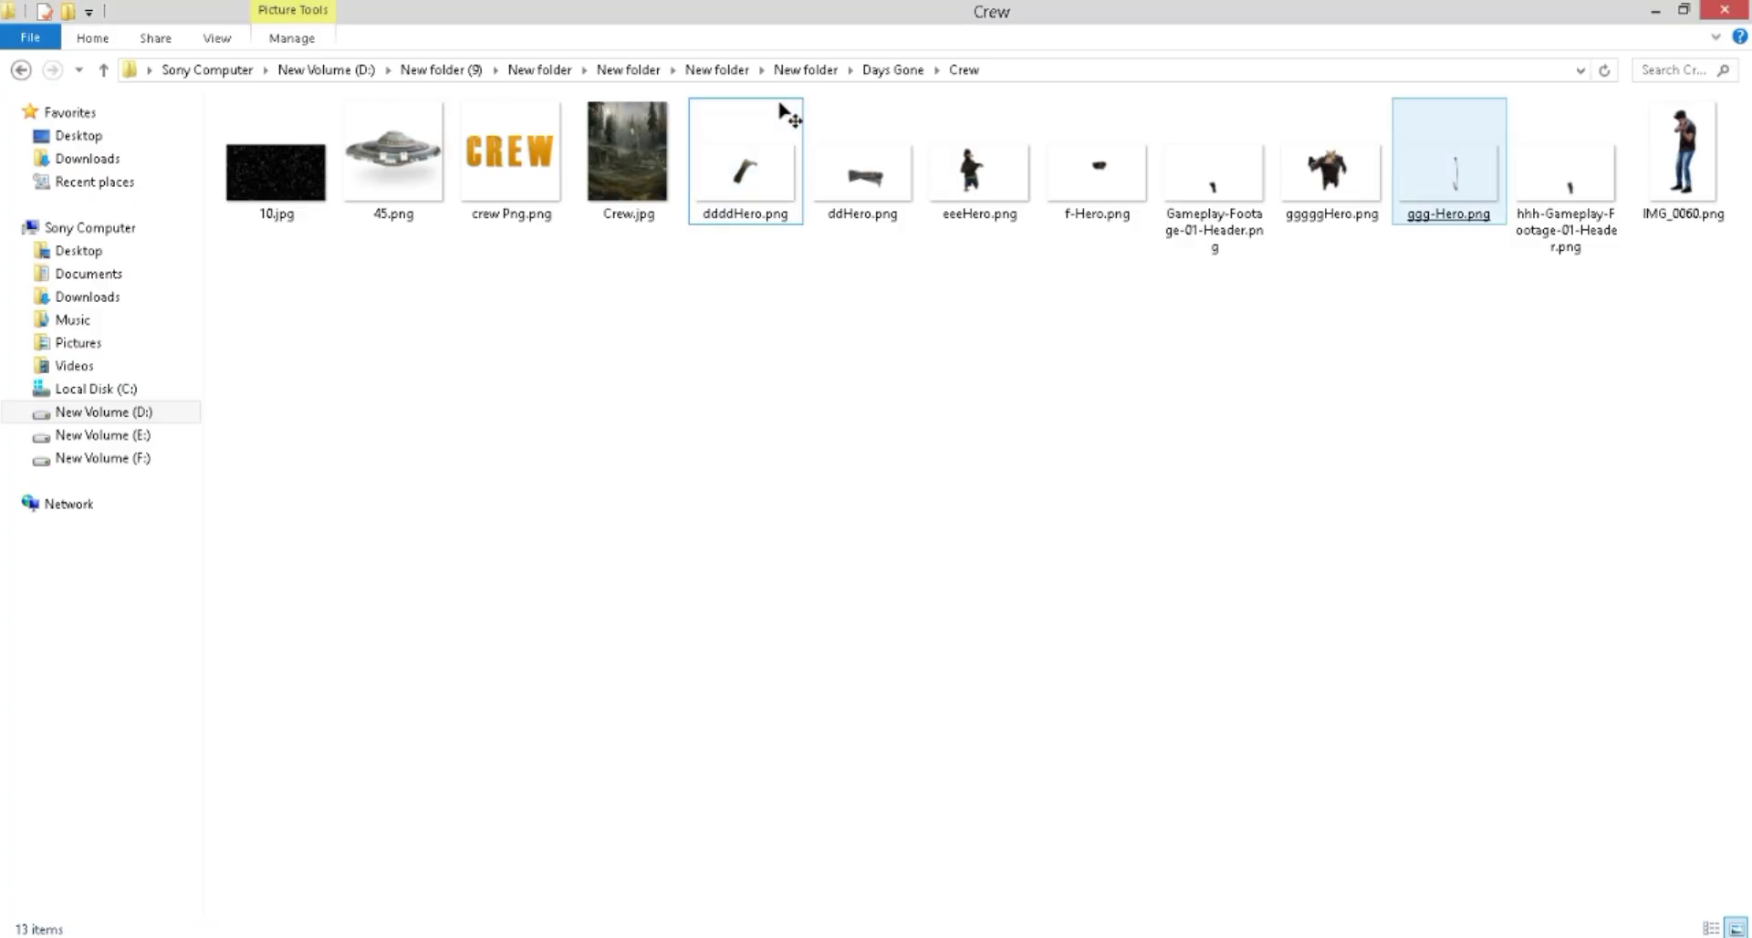
pyautogui.moveTo(1450, 173); pyautogui.dragTo(1205, 91)
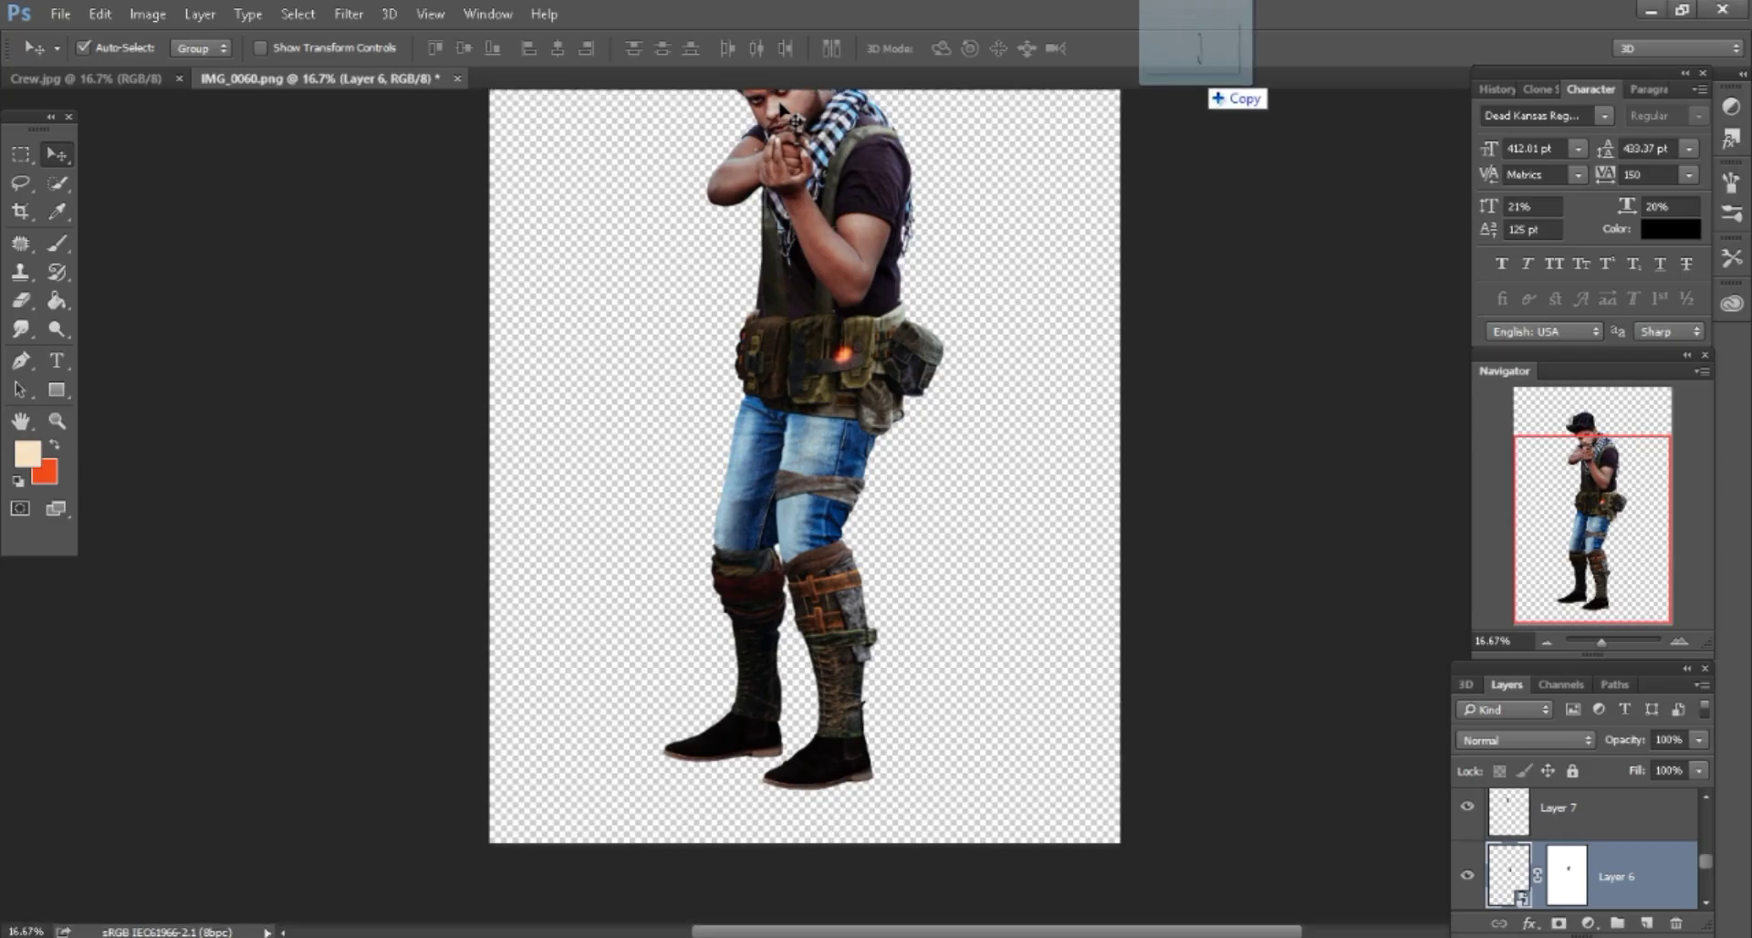
pyautogui.moveTo(781, 109); pyautogui.dragTo(785, 114)
# Convert the bow layer to a Smart Object and zoom in on the legs.
pyautogui.hotkey('ctrl', '+')
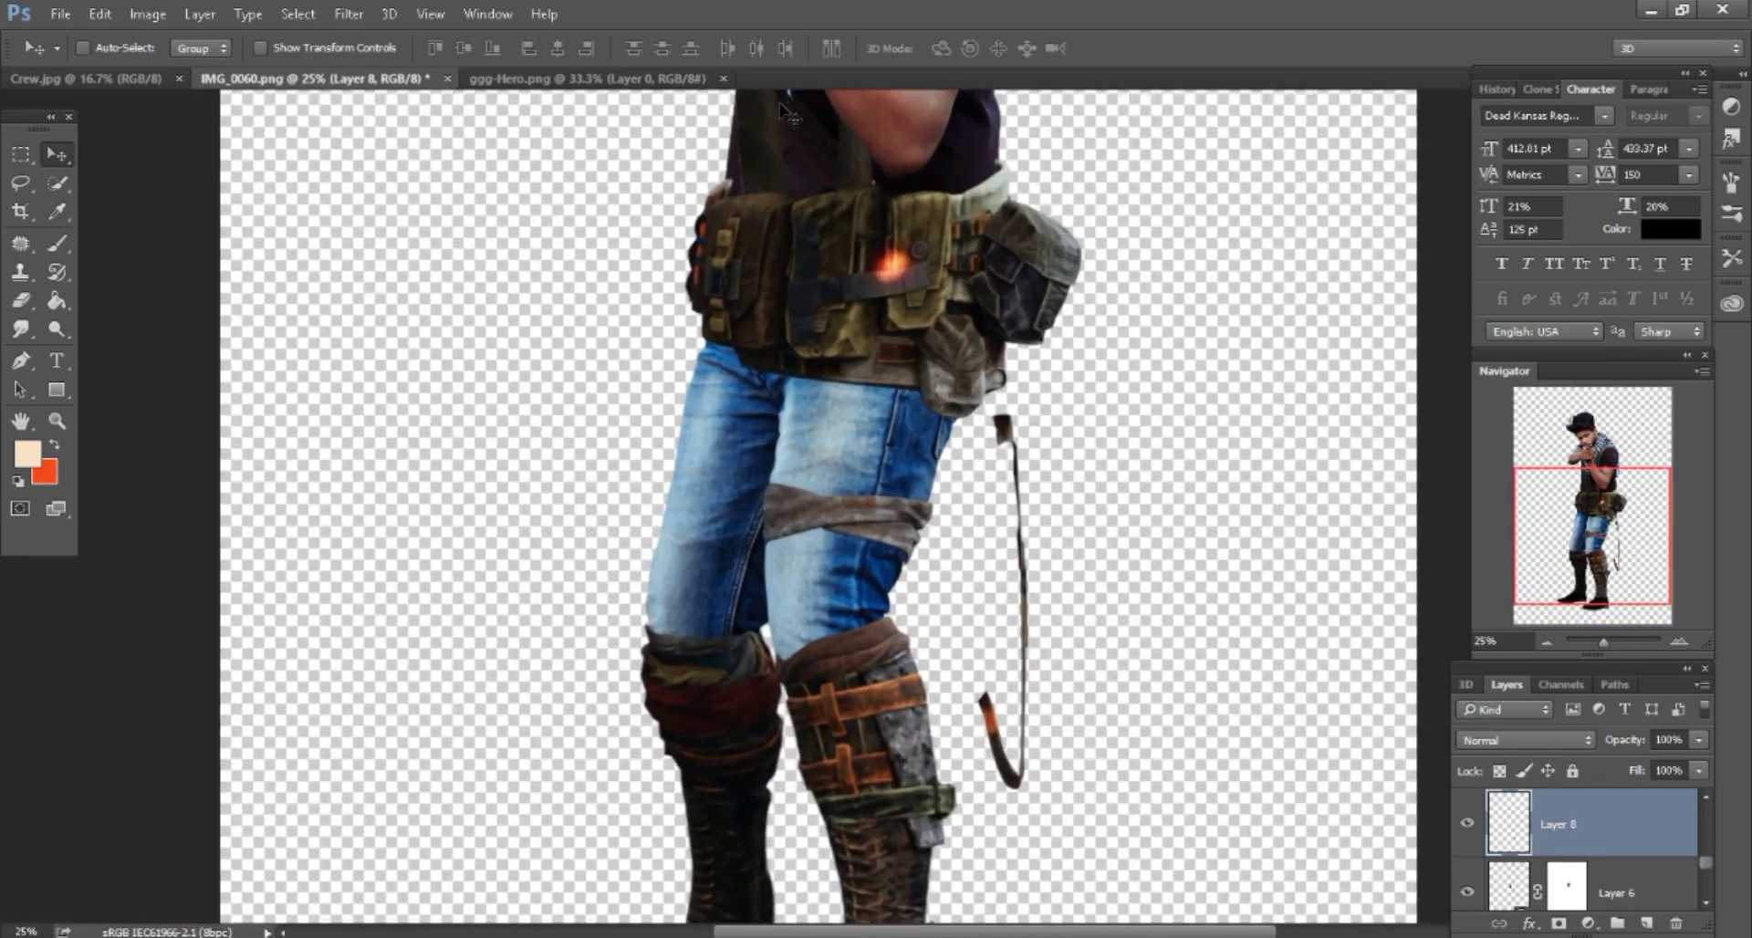
pyautogui.rightClick(1603, 824)
pyautogui.press('Escape')
pyautogui.scroll(-1, 782, 110)
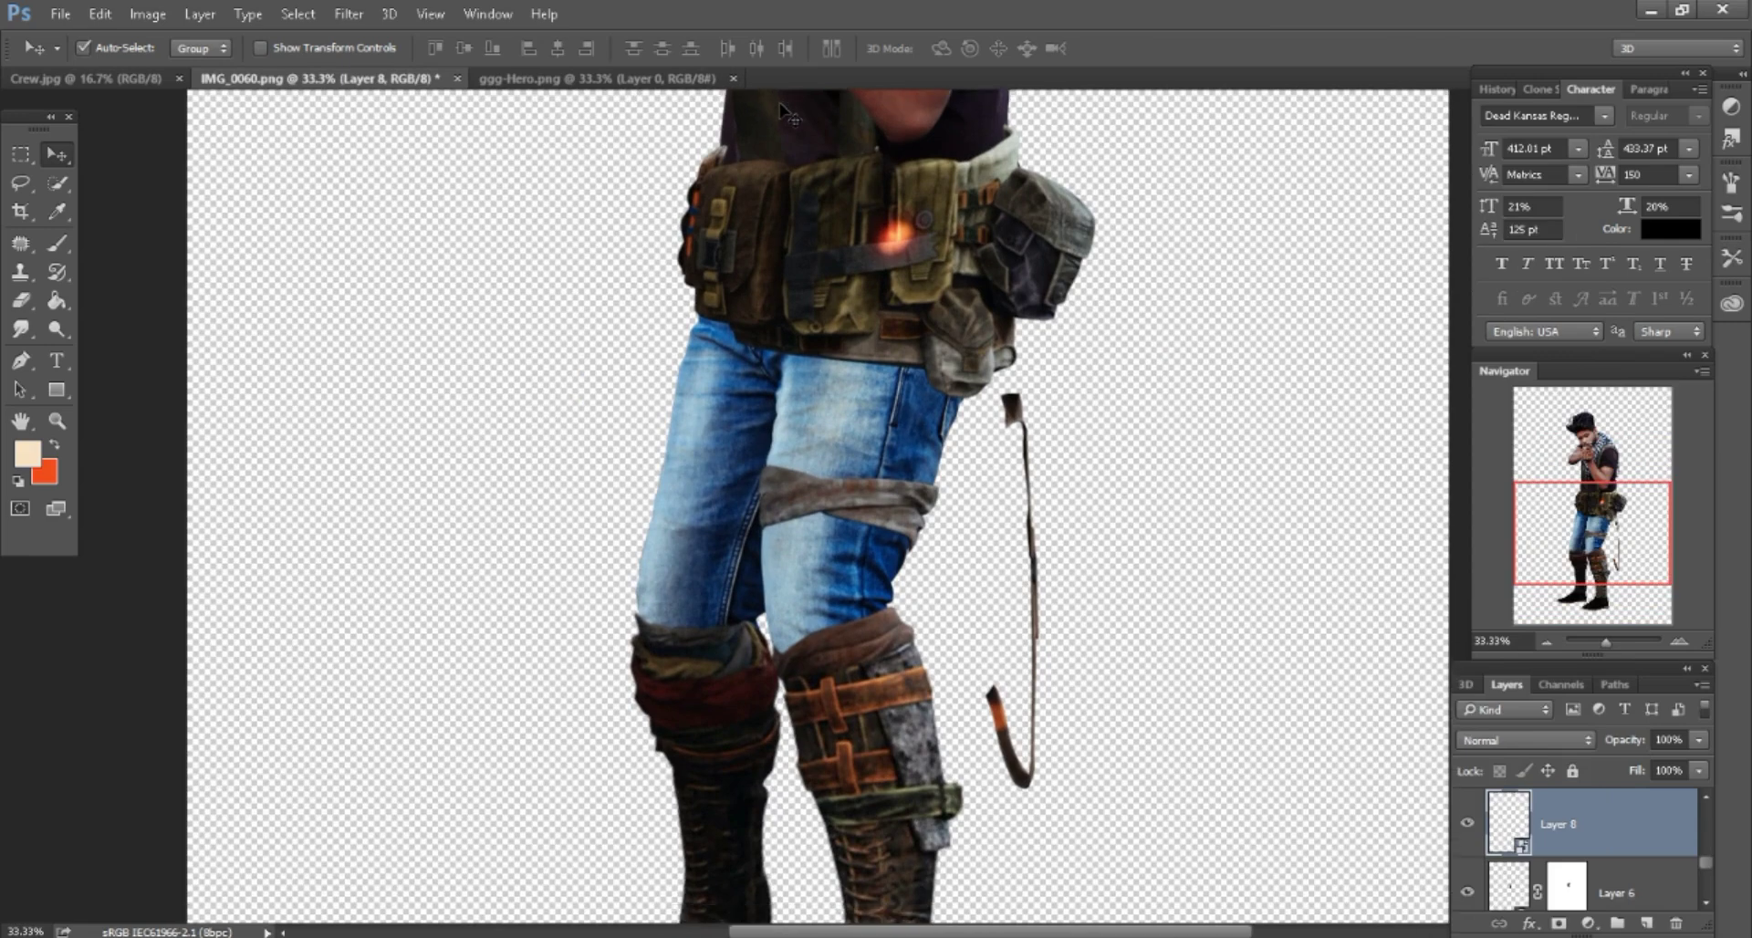
pyautogui.scroll(-3, 782, 110)
pyautogui.hotkey('ctrl', '+')
# Scale the bow to 51%, rotate it and move it onto the thigh.
pyautogui.hotkey('alt', 'e')
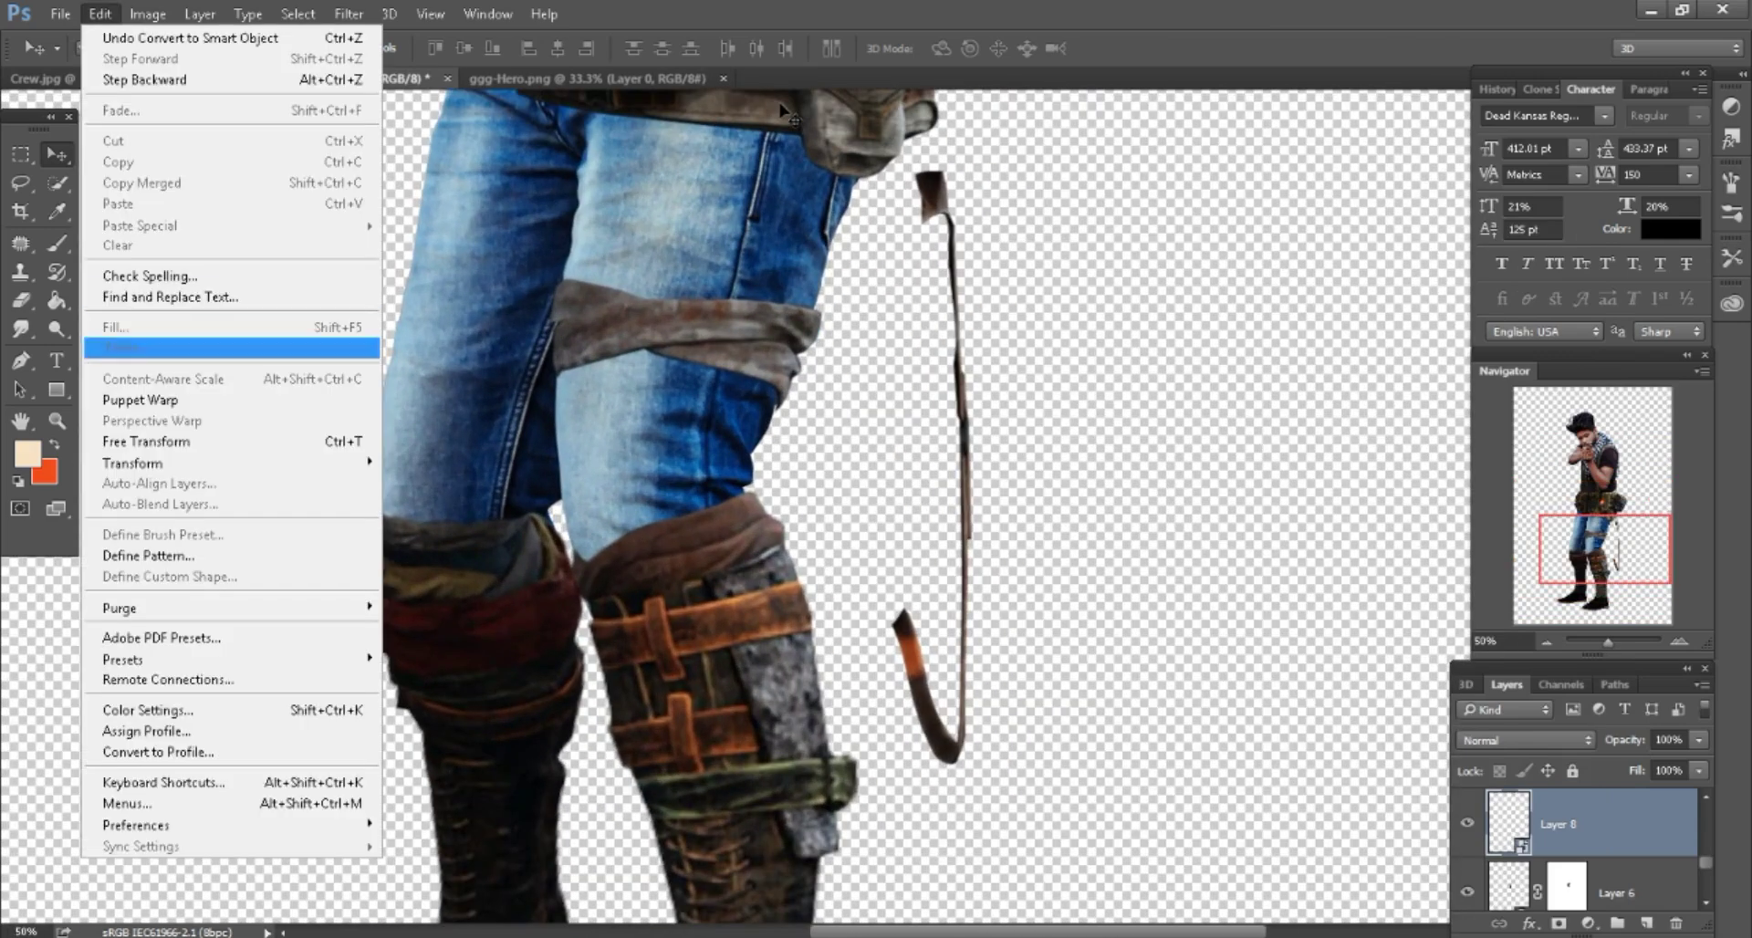
pyautogui.press('Return')
pyautogui.moveTo(969, 763); pyautogui.dragTo(957, 685)
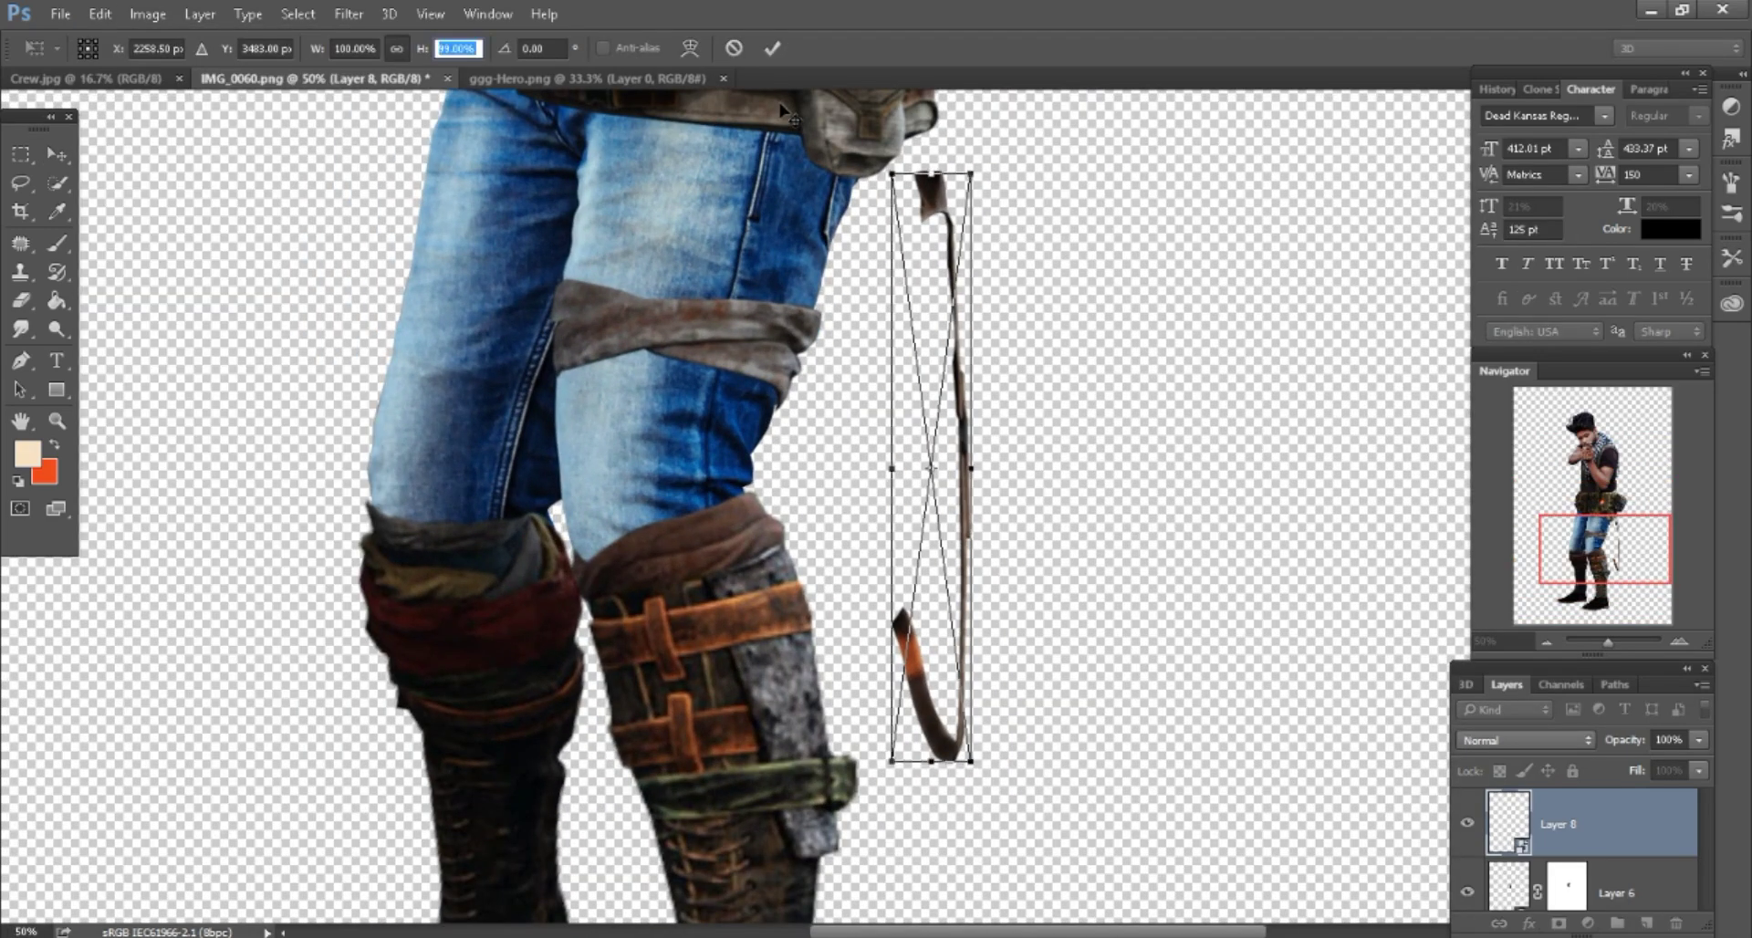
pyautogui.moveTo(1004, 511); pyautogui.dragTo(1177, 493)
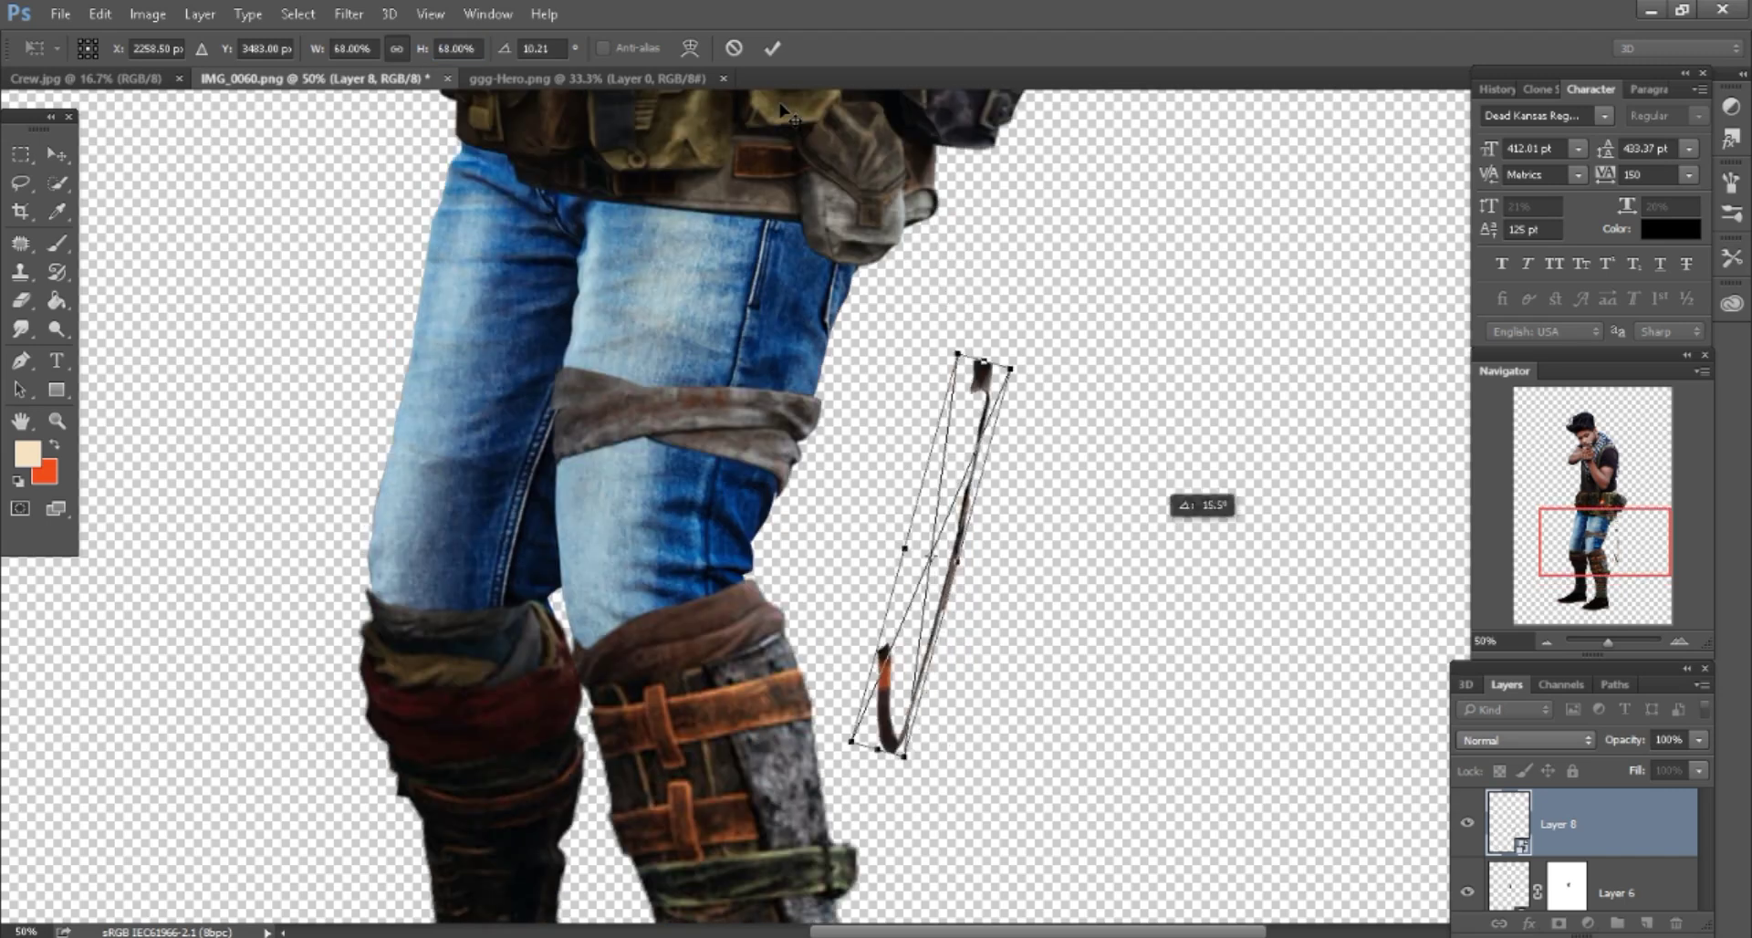
pyautogui.moveTo(939, 566); pyautogui.dragTo(839, 392)
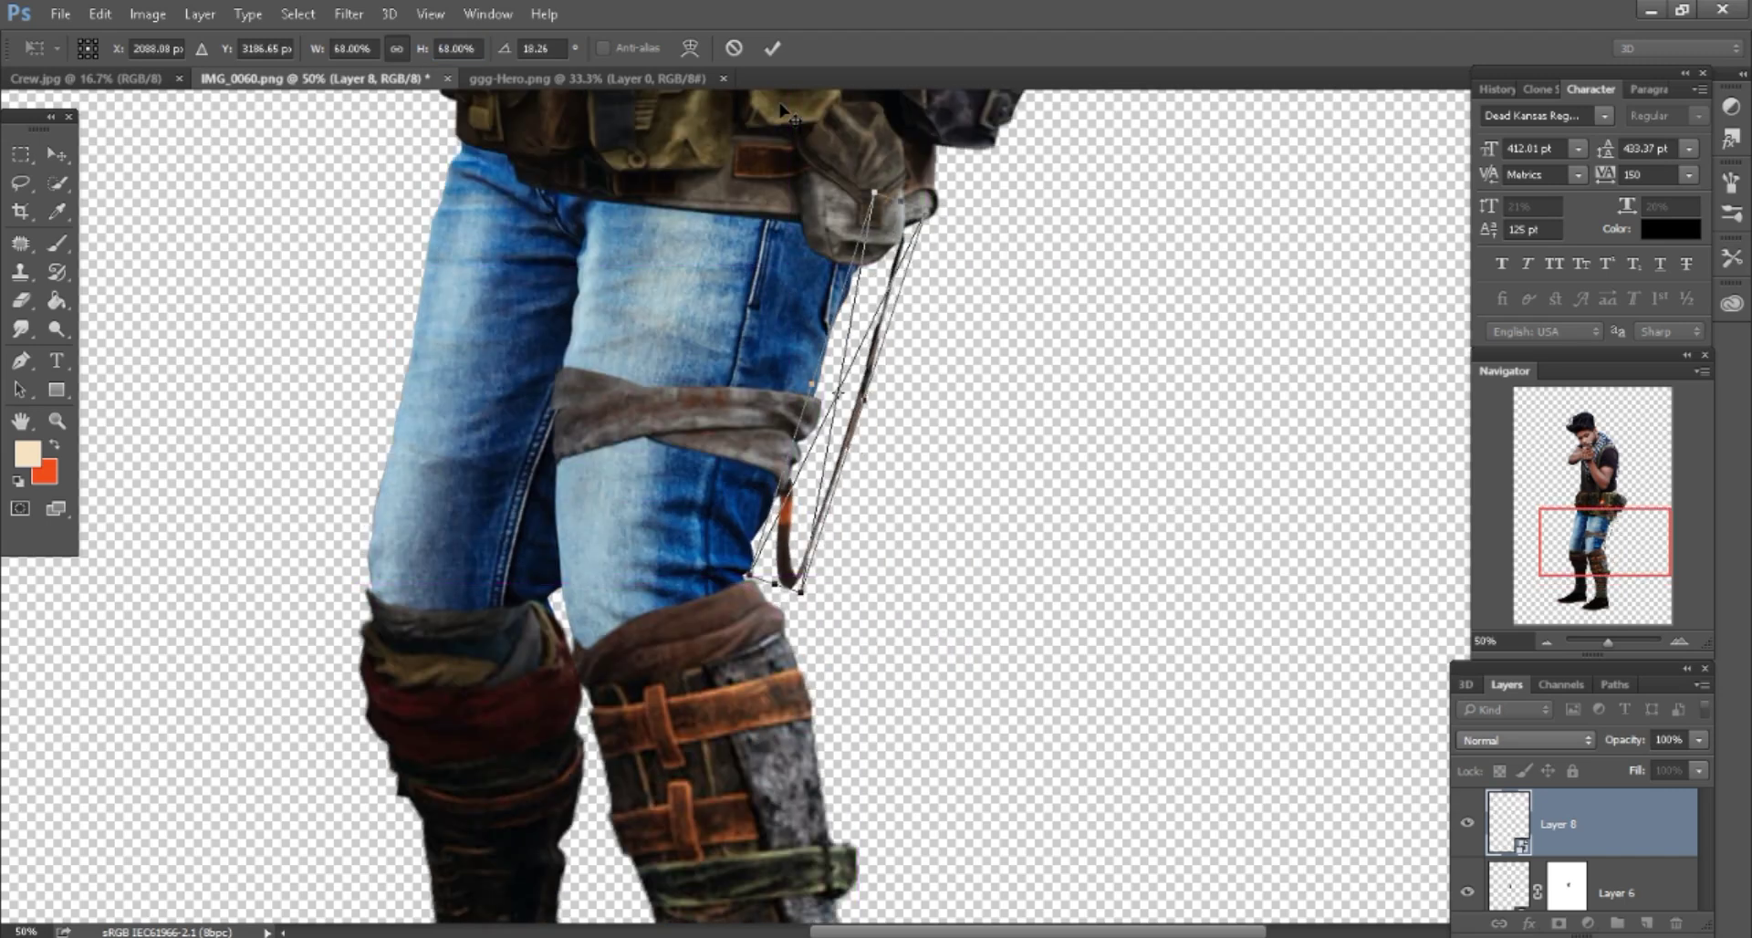
pyautogui.scroll(2, 782, 110)
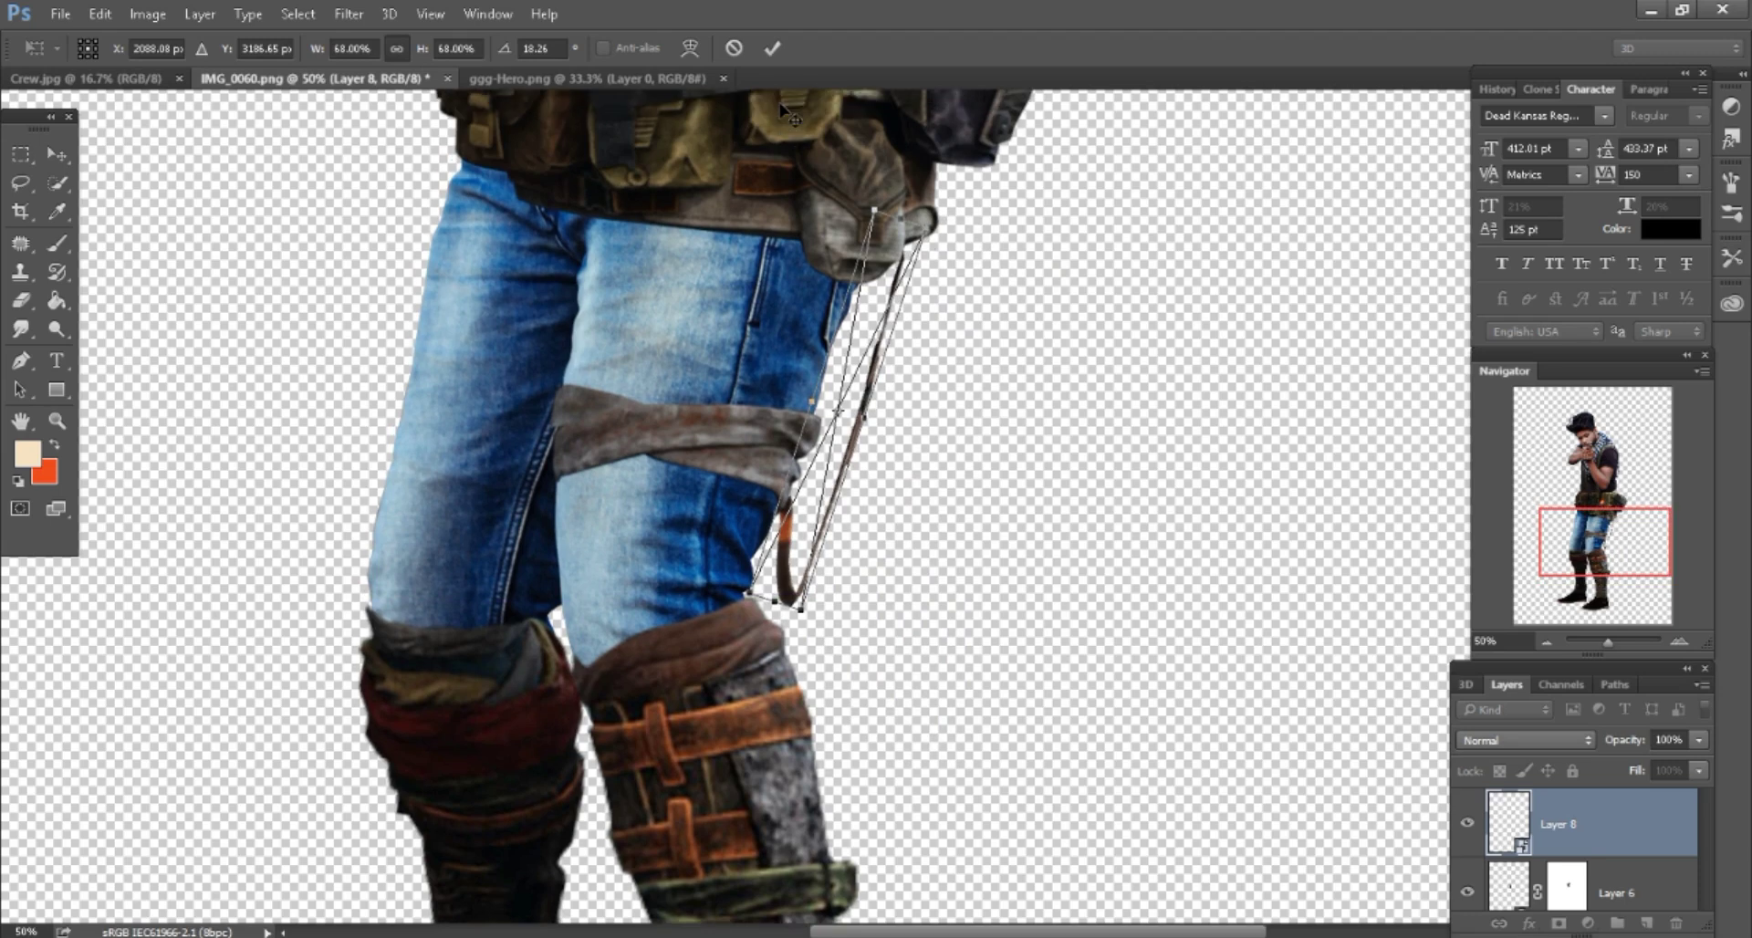
pyautogui.write('62')
pyautogui.press('Tab')
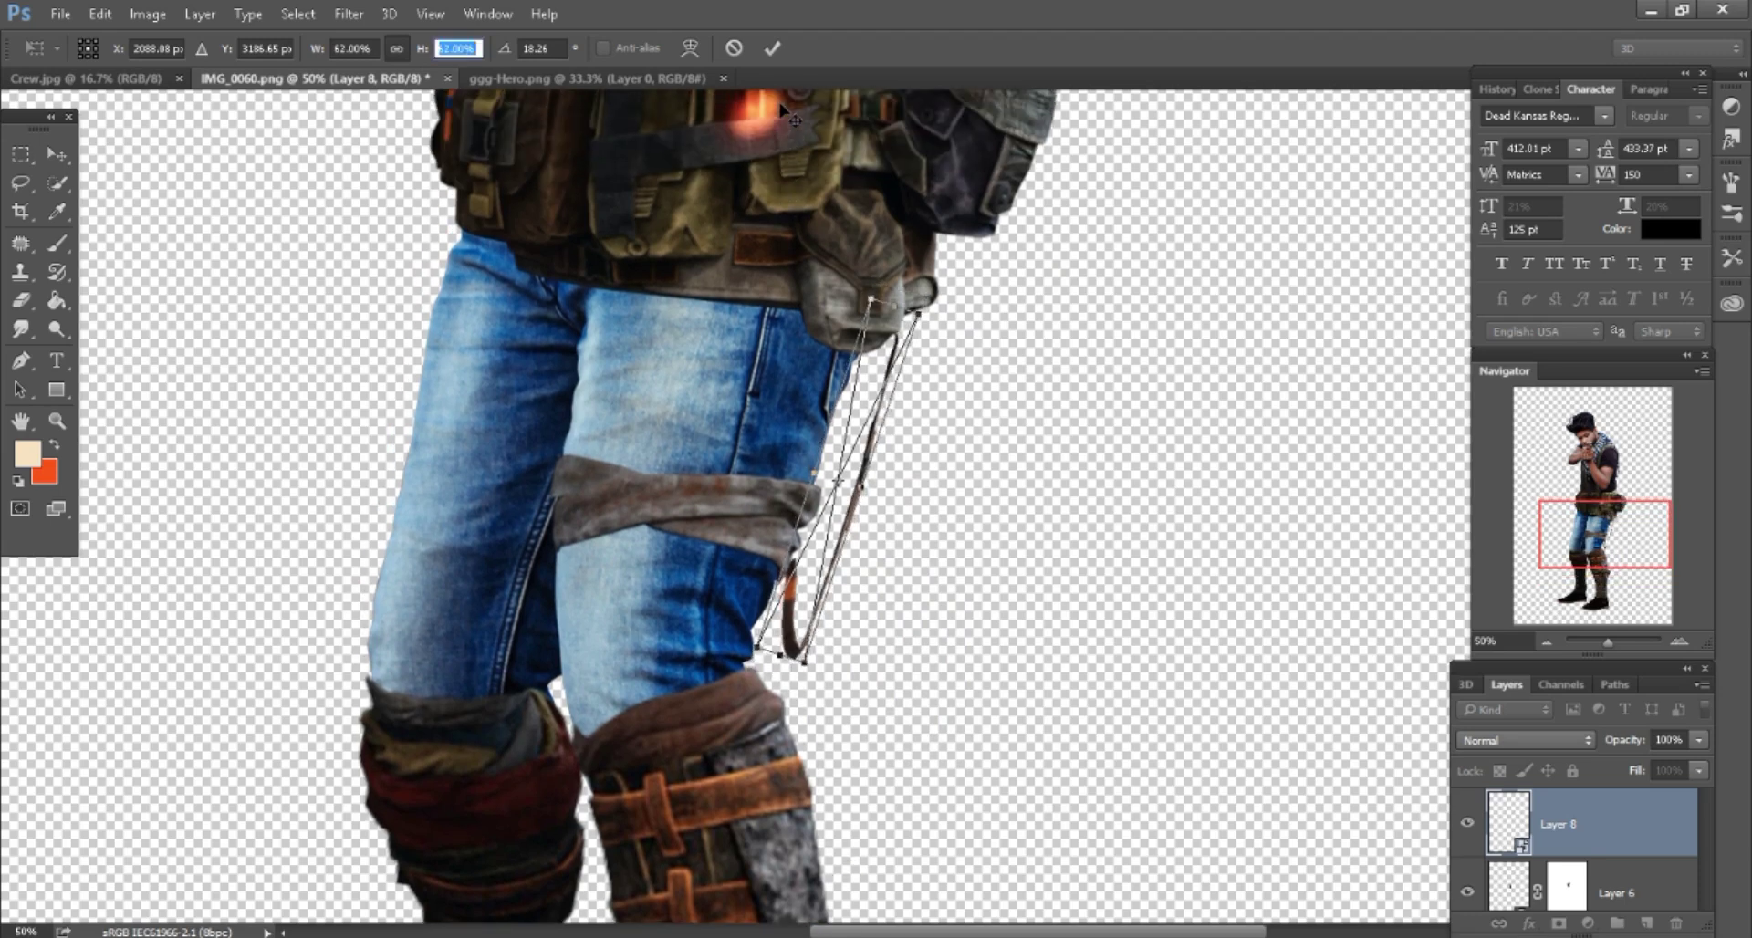
pyautogui.press('Down')
pyautogui.press('Down')
pyautogui.press('Down')
pyautogui.press('Down')
pyautogui.press('Down')
pyautogui.press('Down')
pyautogui.press('Down')
pyautogui.press('Down')
pyautogui.press('Down')
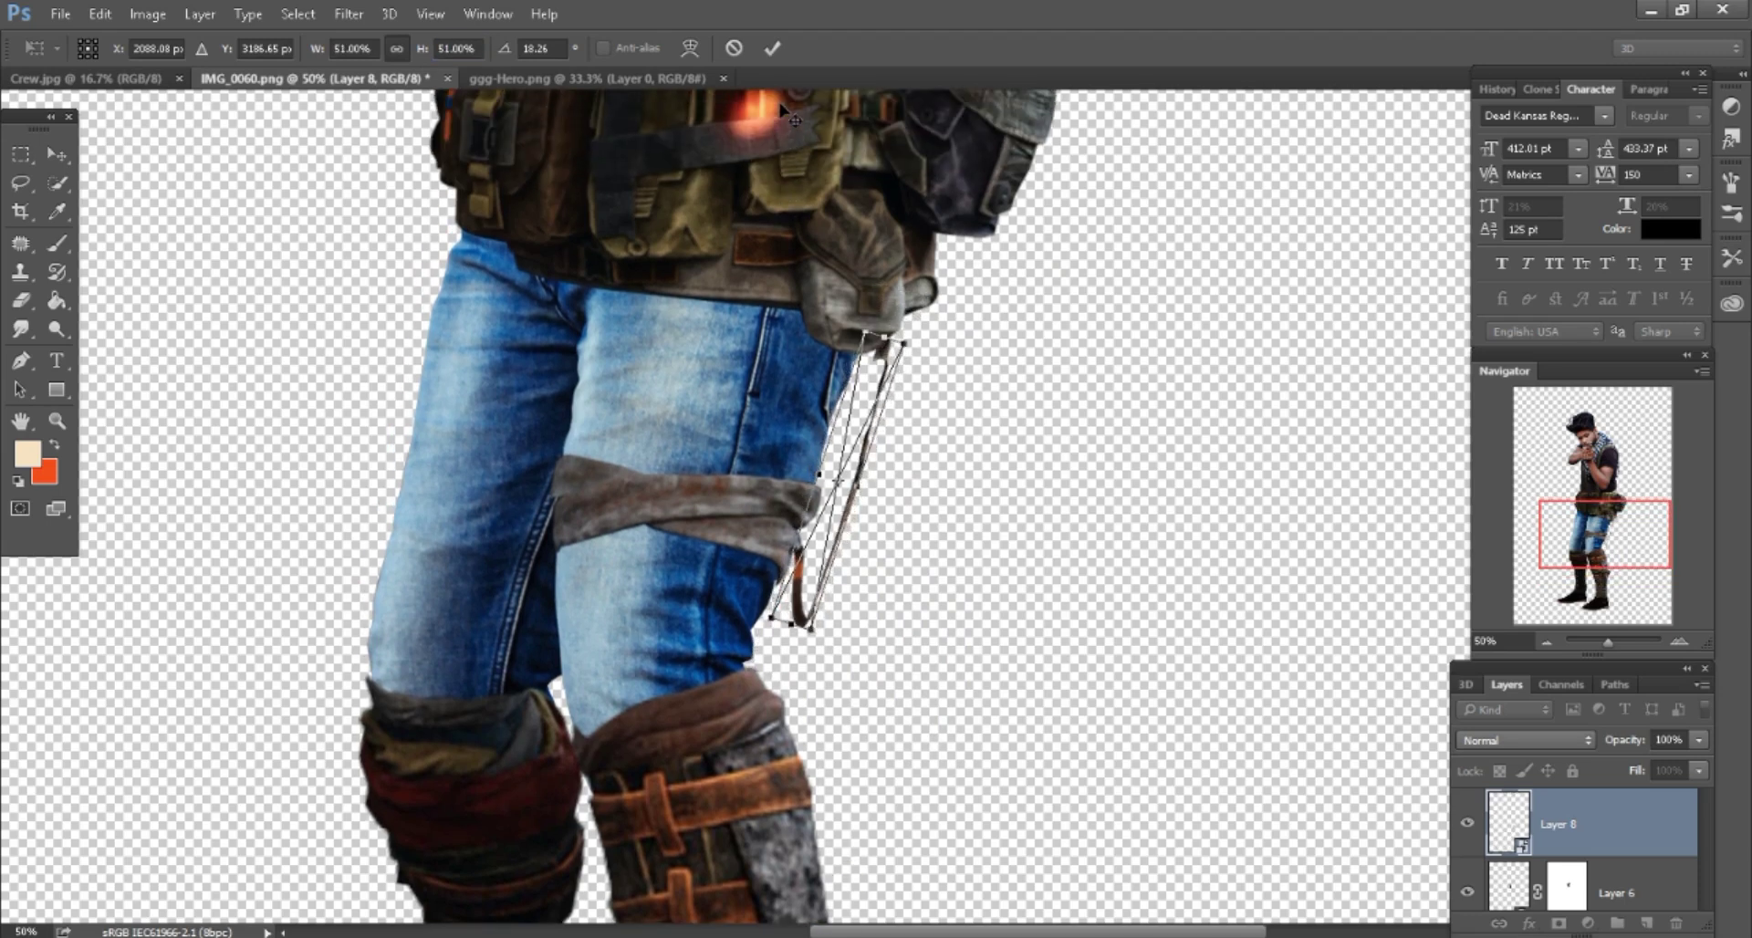
pyautogui.moveTo(867, 438); pyautogui.dragTo(885, 415)
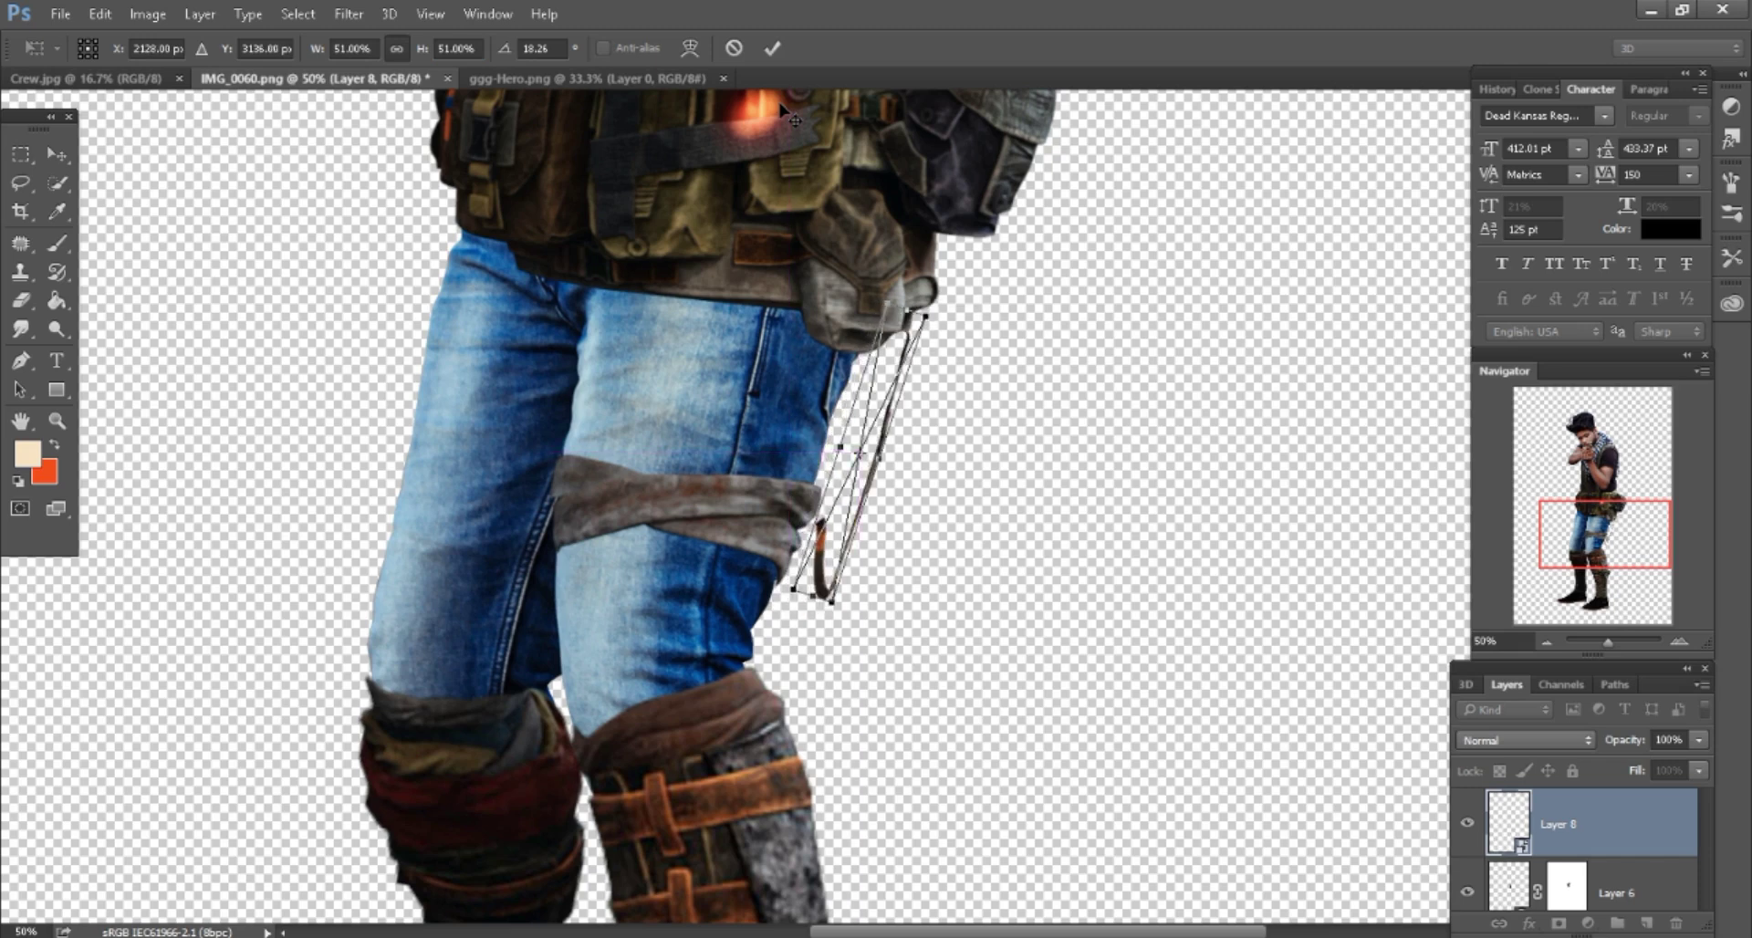
# Warp the bow to bend its lower end, then commit the transform.
pyautogui.rightClick(890, 354)
pyautogui.click(940, 517)
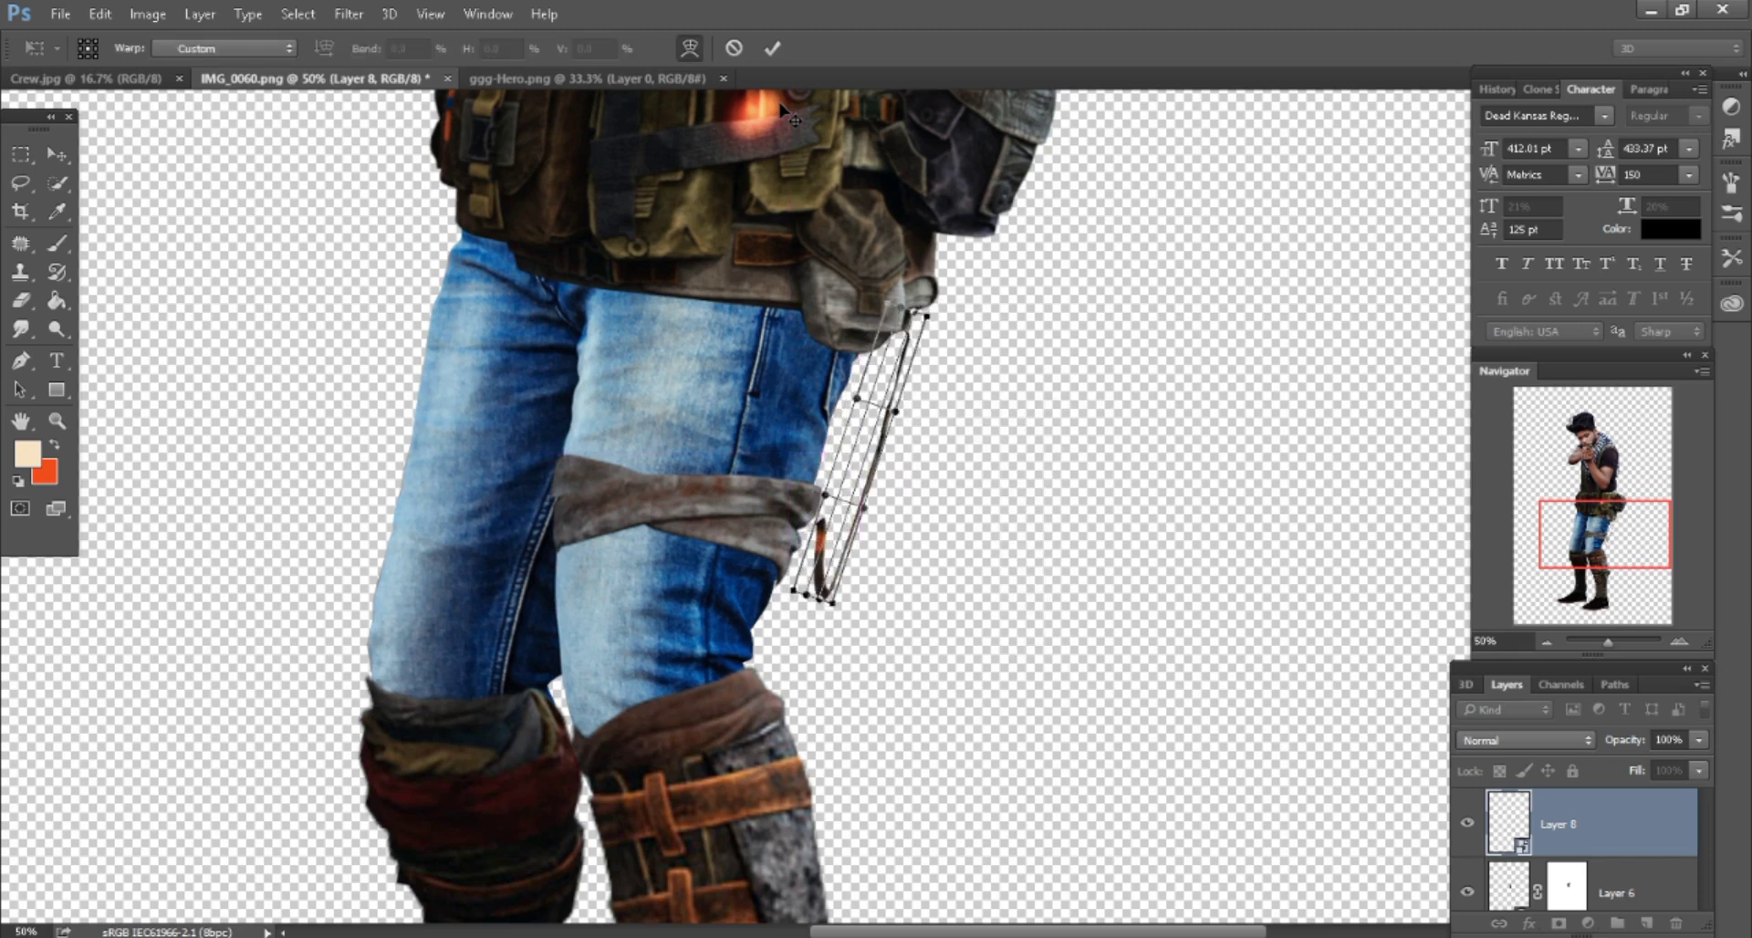
pyautogui.moveTo(826, 561); pyautogui.dragTo(811, 476)
pyautogui.press('Return')
# Delete the layer mask on the figure layer Layer 0.
pyautogui.hotkey('ctrl', '-')
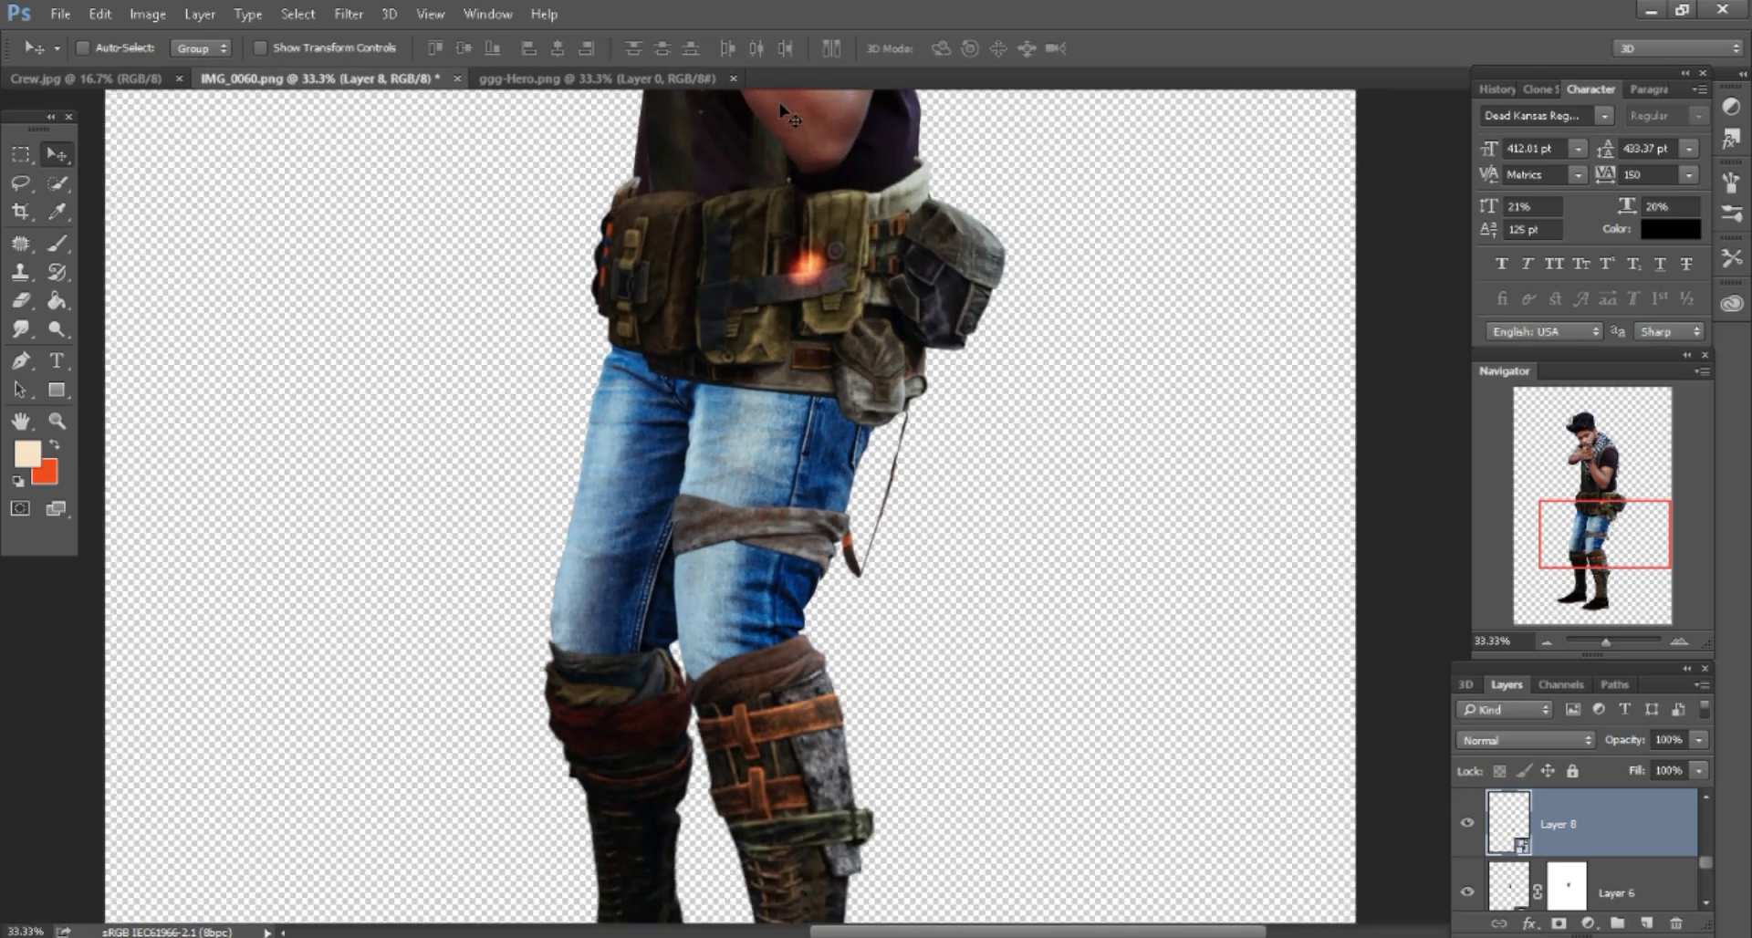
pyautogui.hotkey('ctrl', '-')
pyautogui.hotkey('ctrl', '-')
pyautogui.hotkey('ctrl', '-')
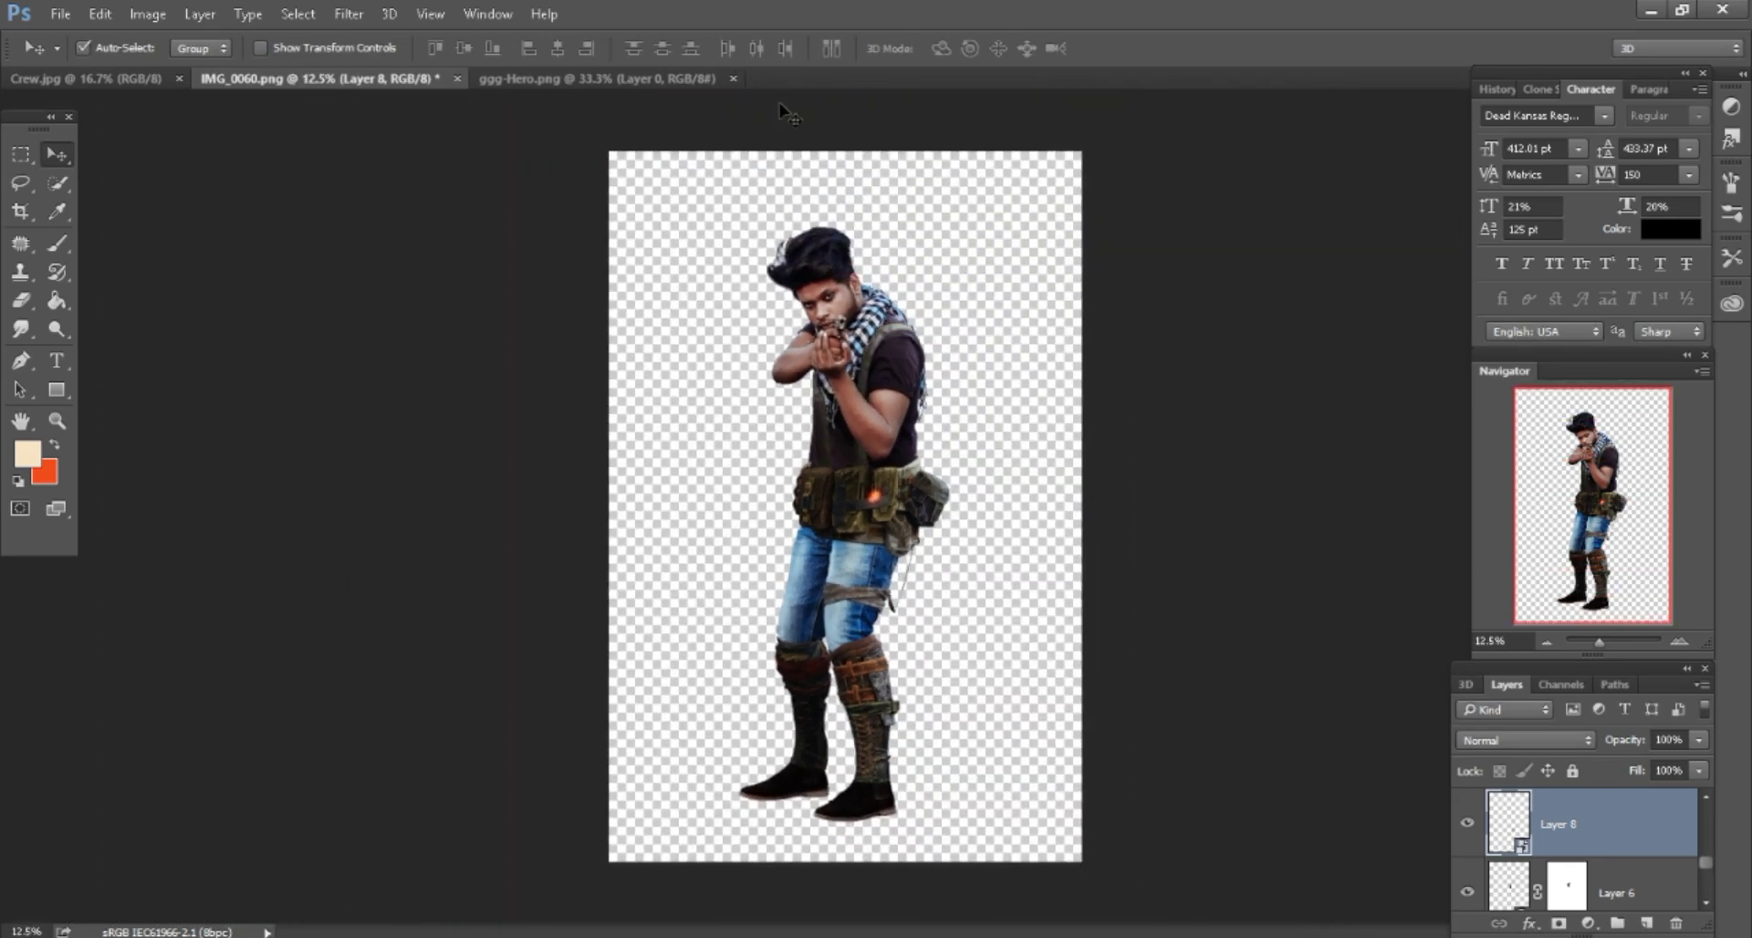
pyautogui.hotkey('ctrl', '+')
pyautogui.hotkey('ctrl', '+')
pyautogui.scroll(-3, 794, 120)
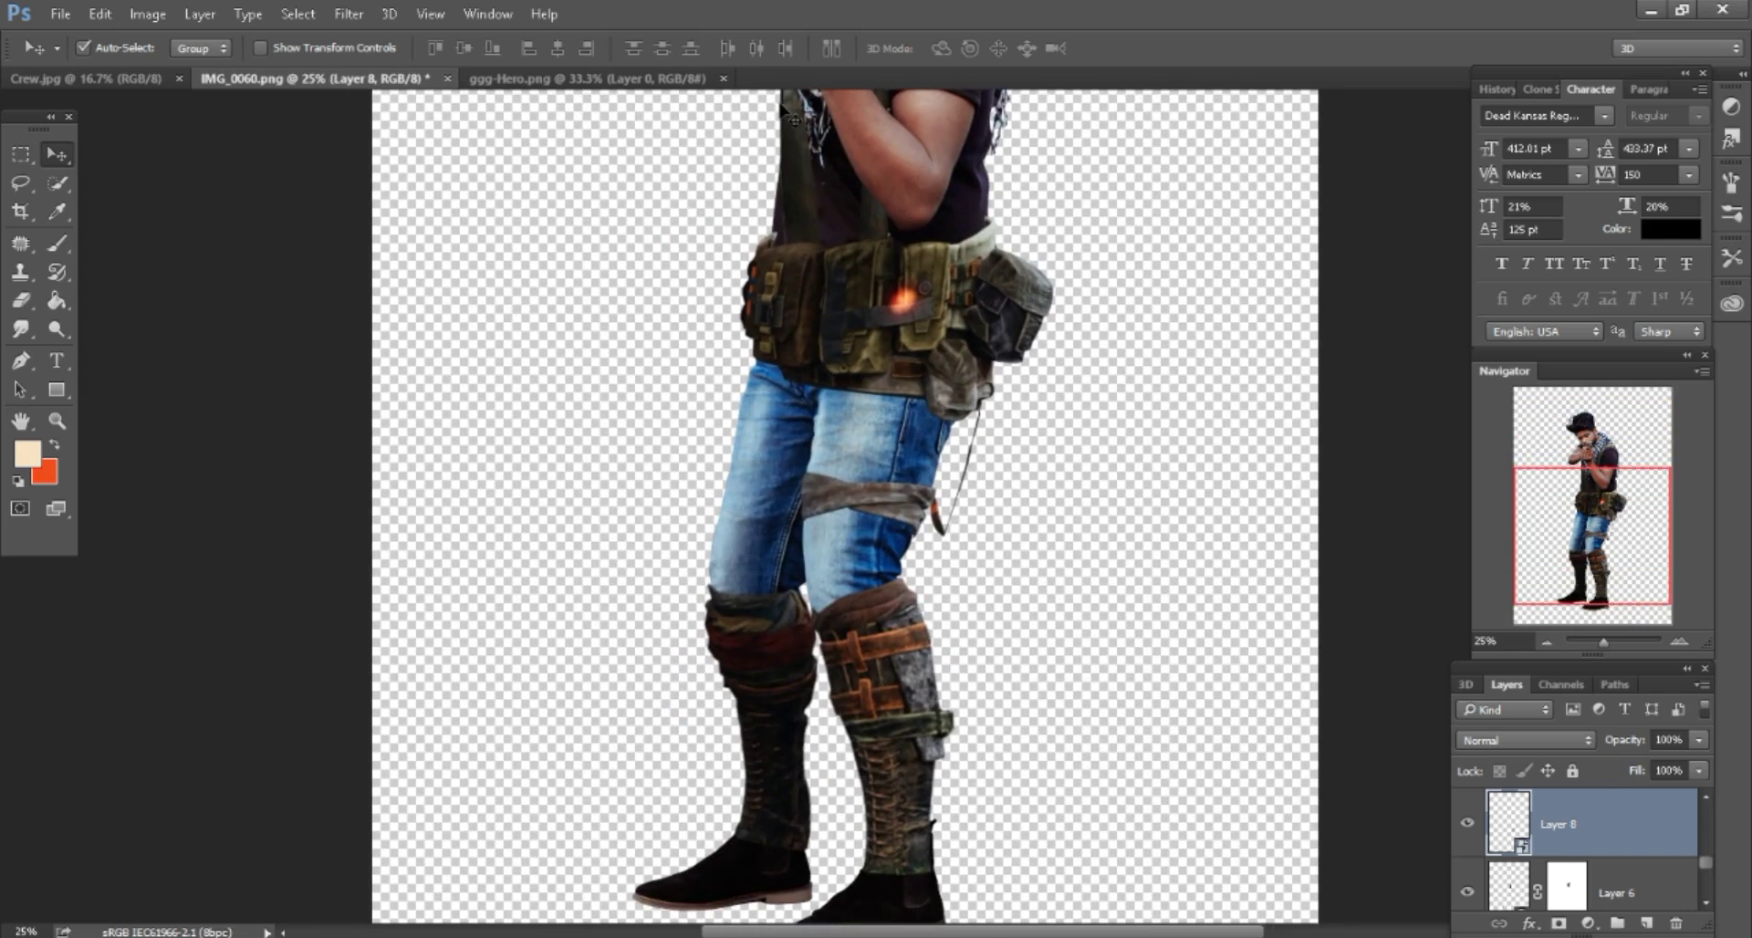
pyautogui.keyDown('ctrl'); pyautogui.click(794, 120); pyautogui.keyUp('ctrl')
pyautogui.rightClick(1566, 874)
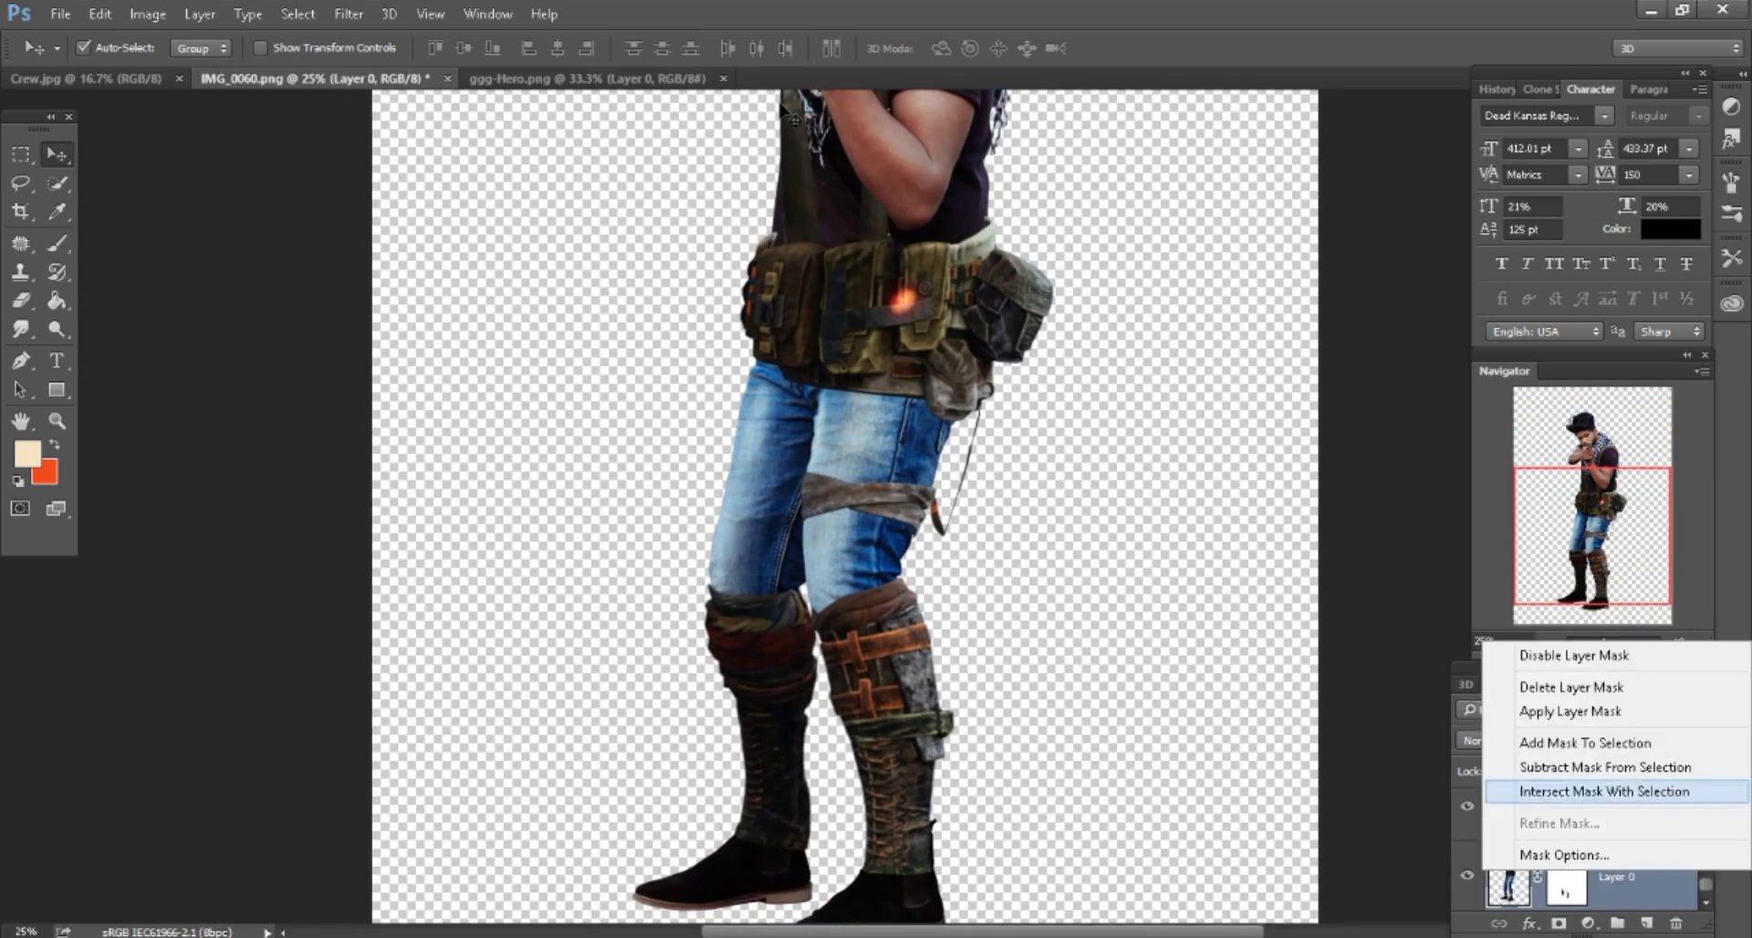
pyautogui.click(1551, 687)
# Add a new empty layer above the figure and open the foreground colour picker.
pyautogui.click(1647, 924)
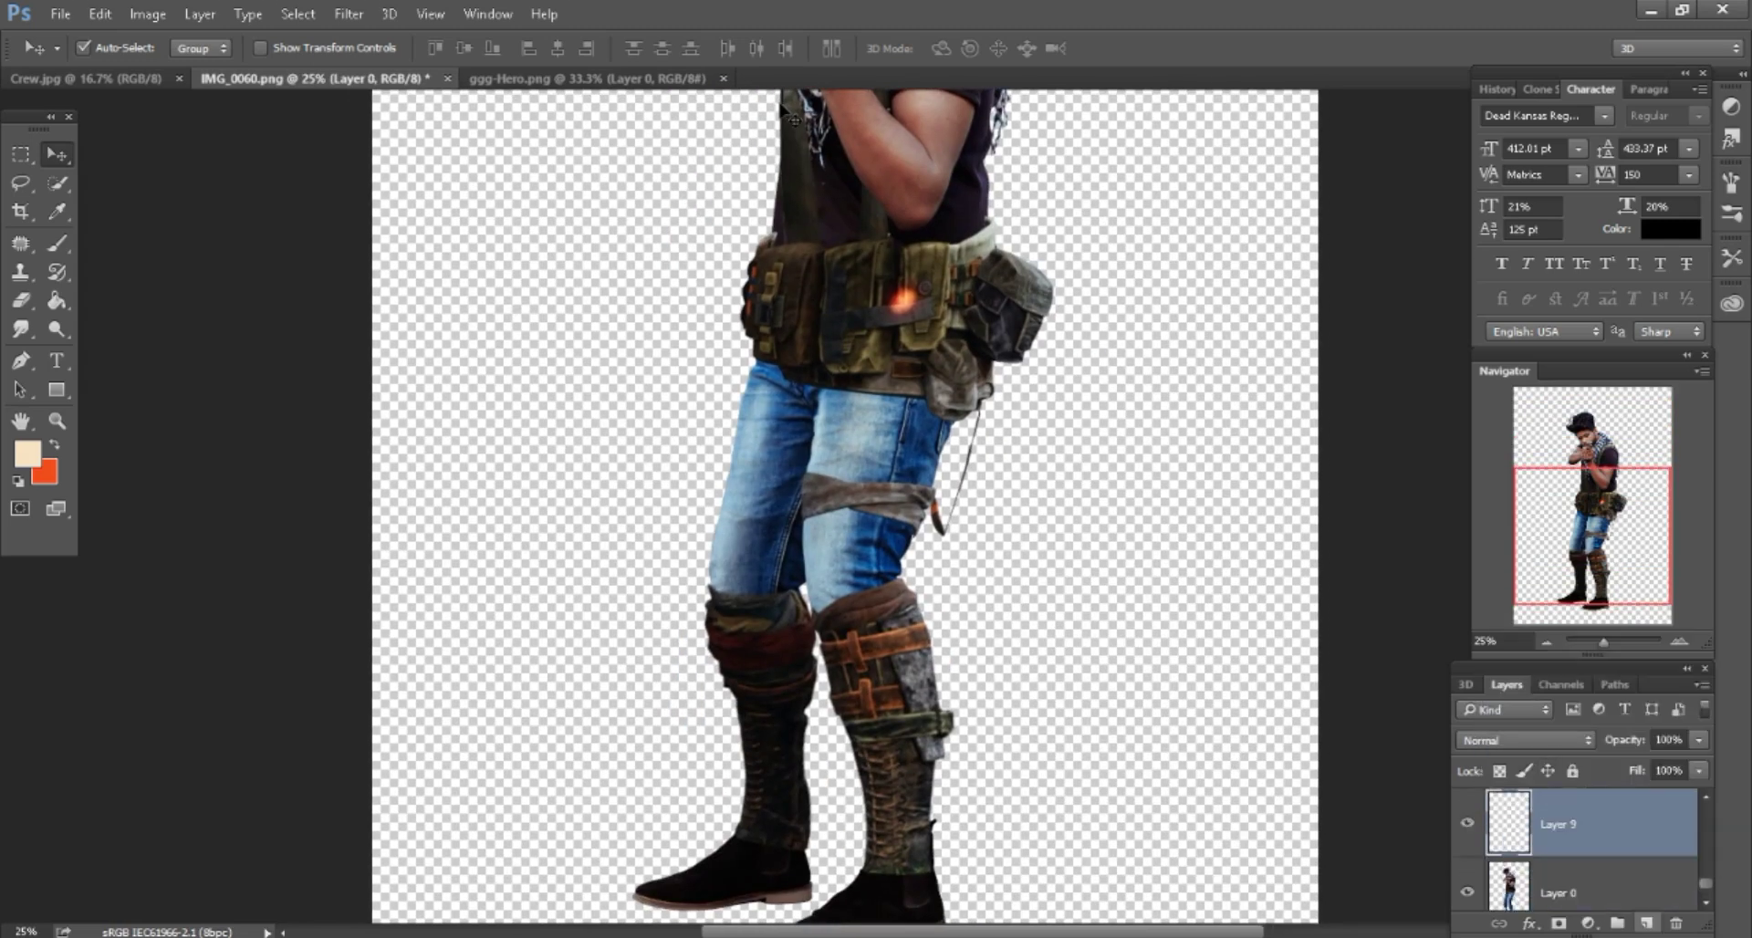
pyautogui.hotkey('ctrl', '+')
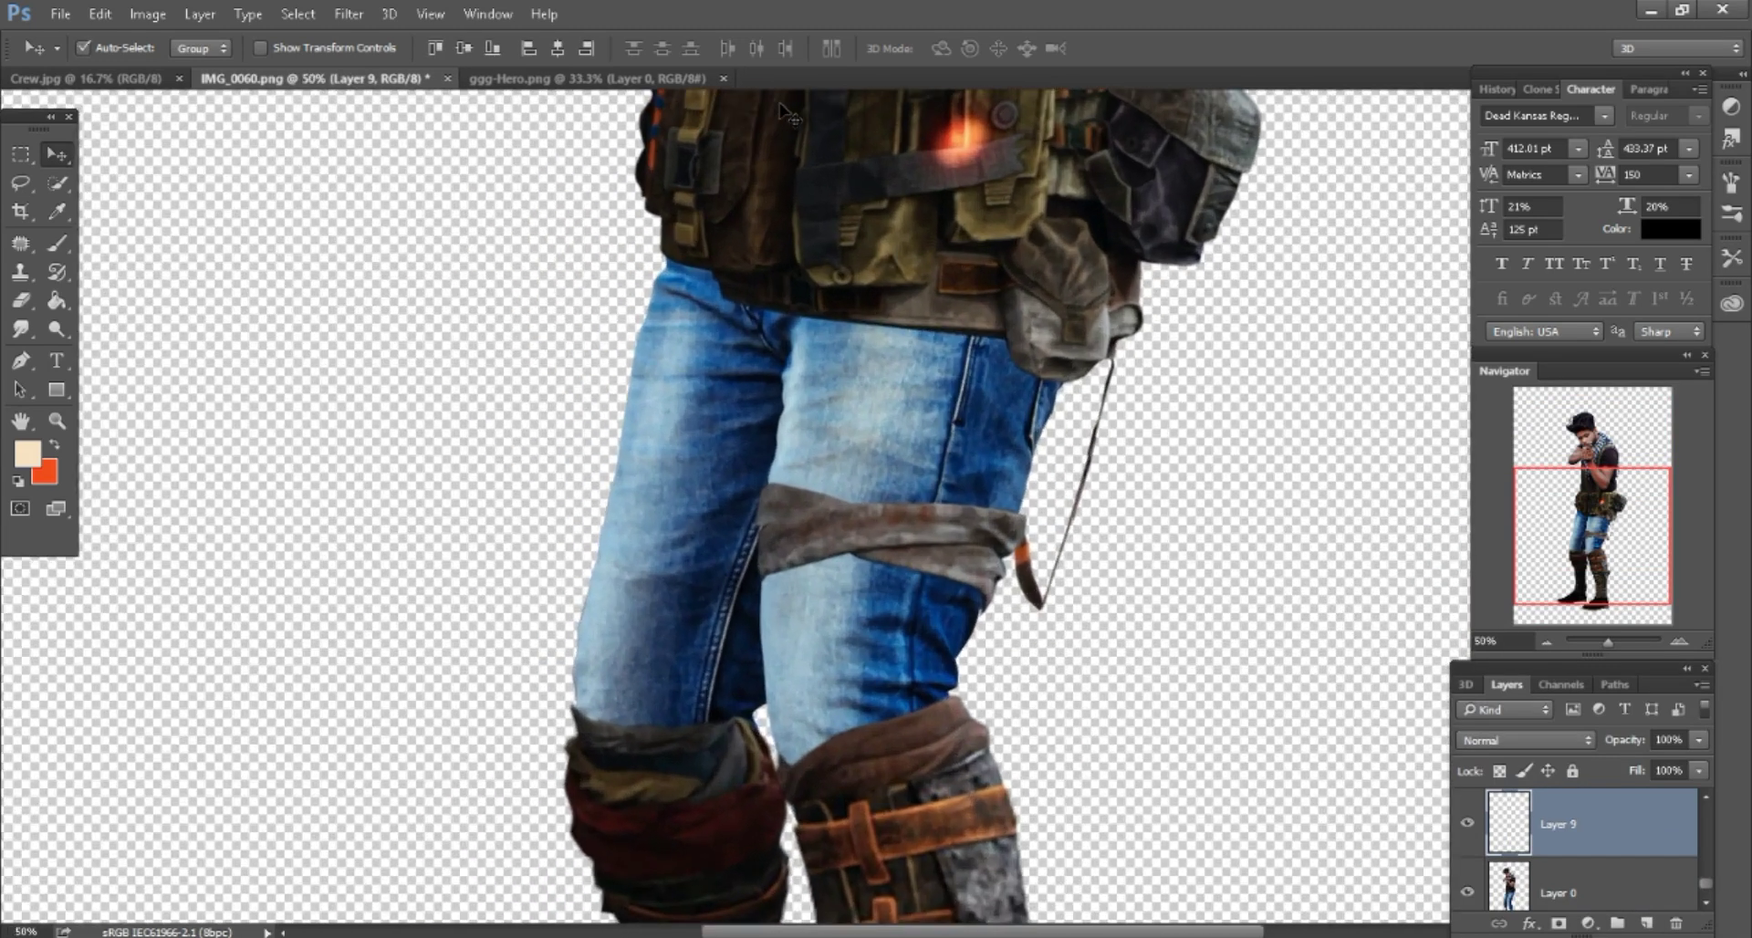
pyautogui.click(27, 453)
# Set the foreground colour to black #000000 and pick a 45 px brush.
pyautogui.write('000000')
pyautogui.press('Return')
pyautogui.press('b')
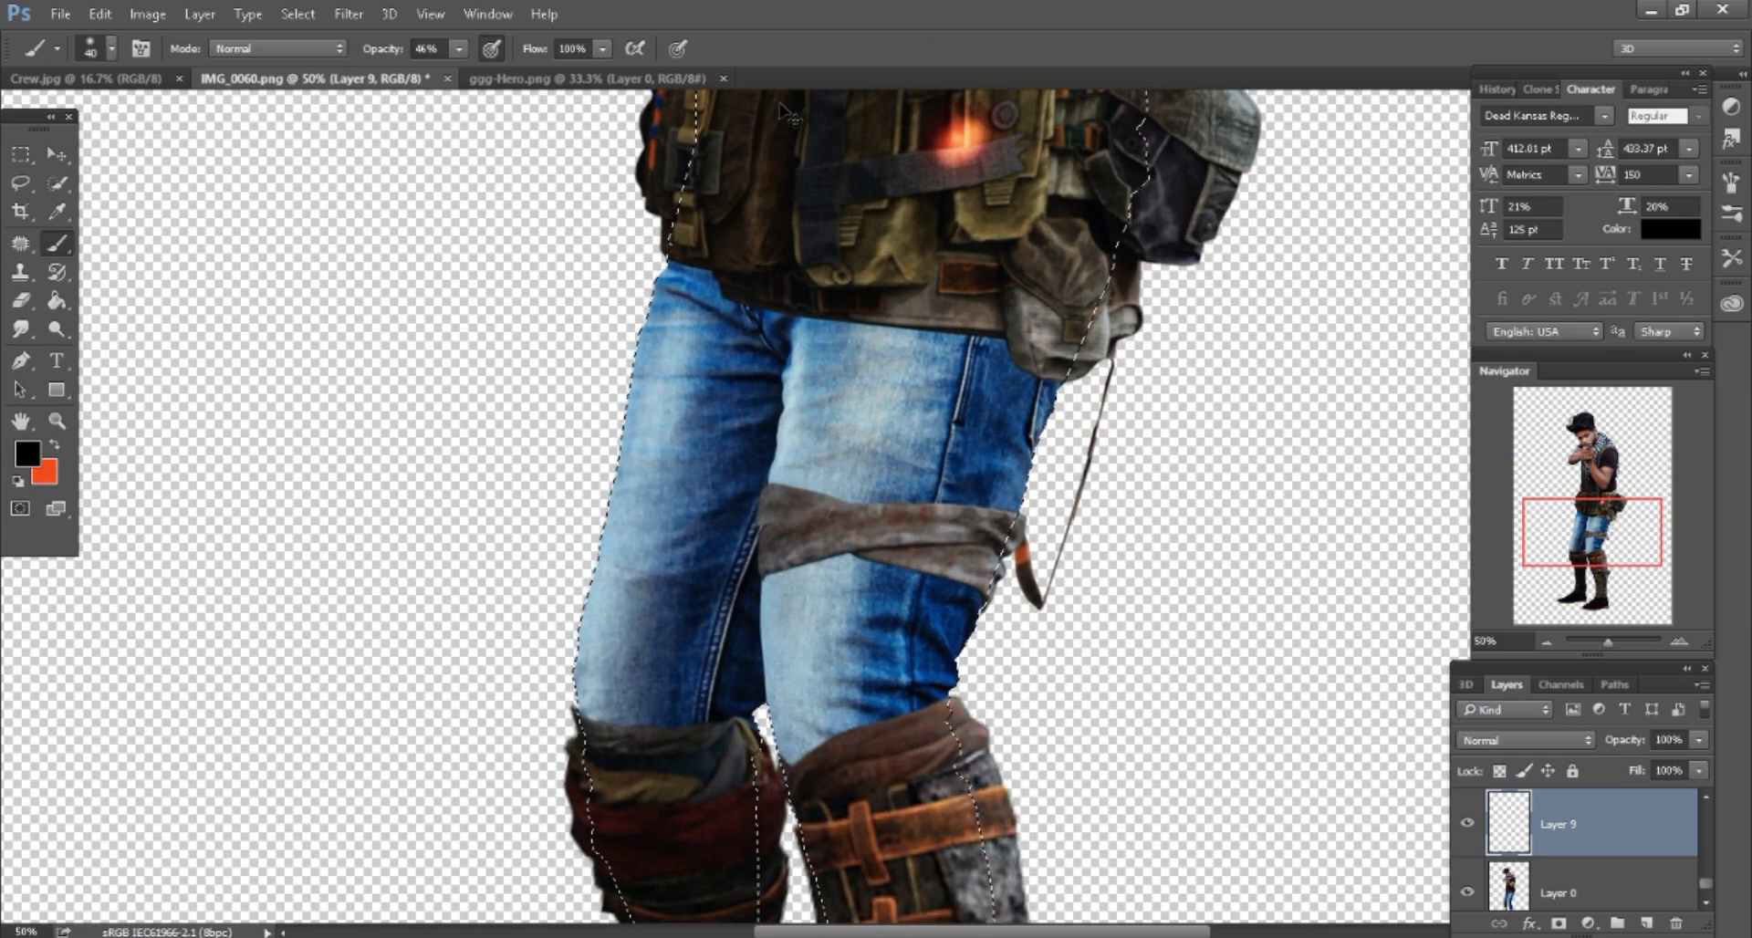
pyautogui.hotkey('ctrl', '+')
pyautogui.press(']')
pyautogui.press(']')
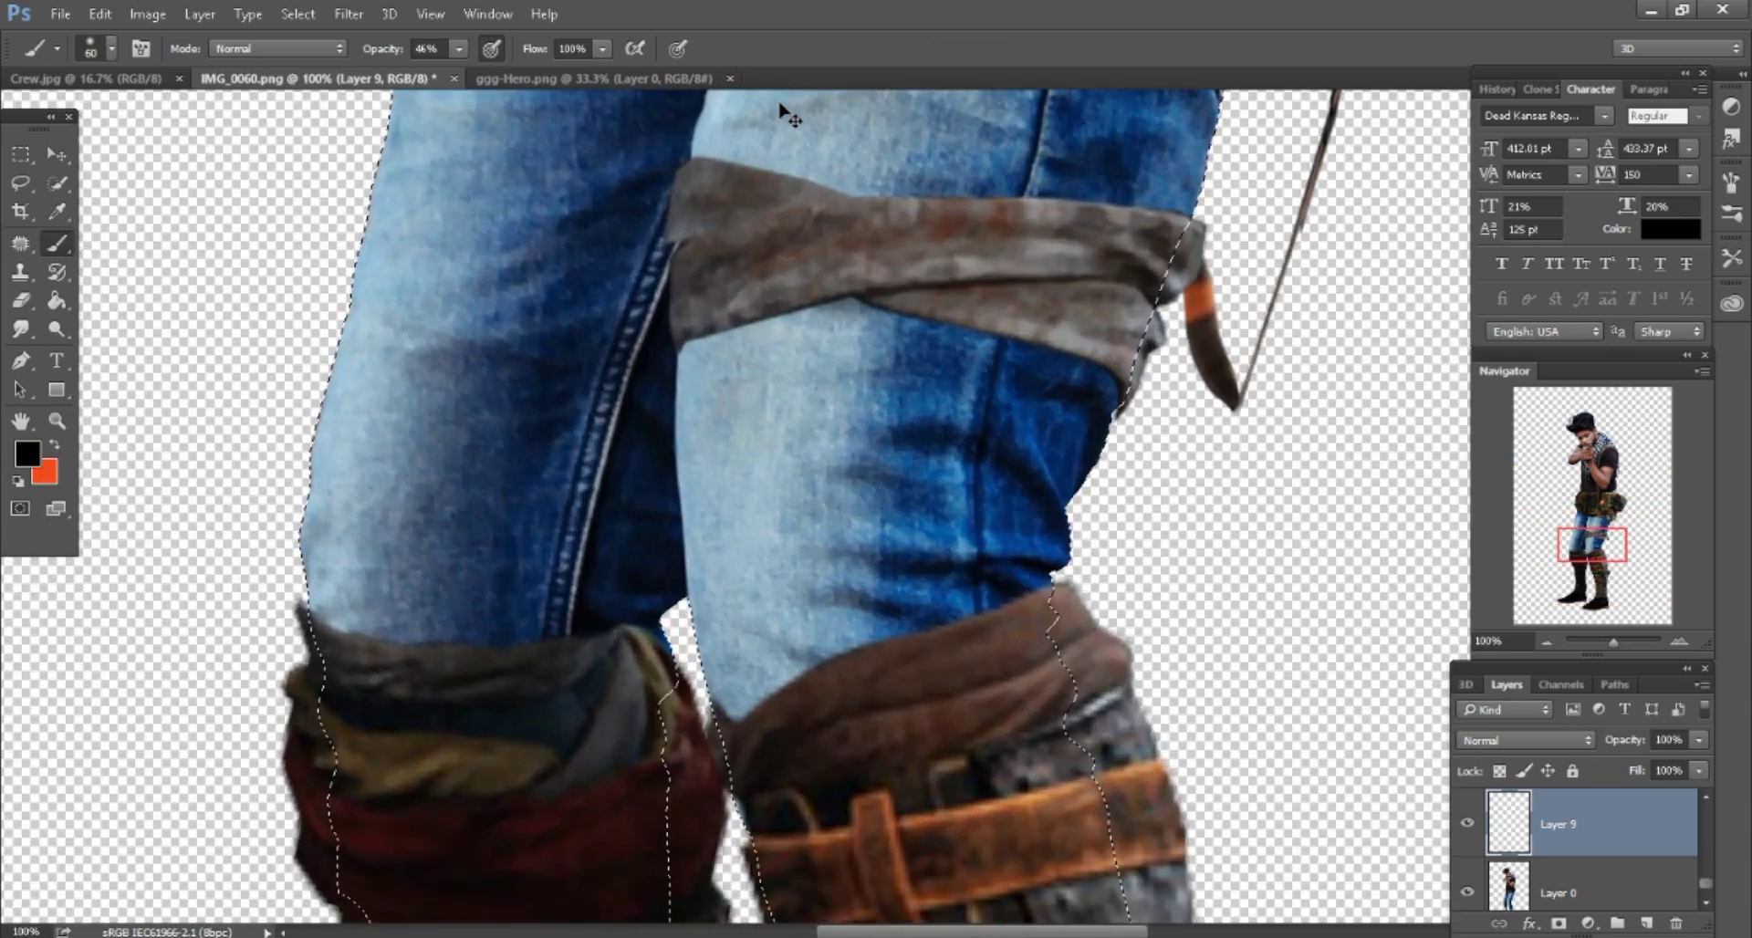
pyautogui.press('[')
pyautogui.press('[')
pyautogui.press('[')
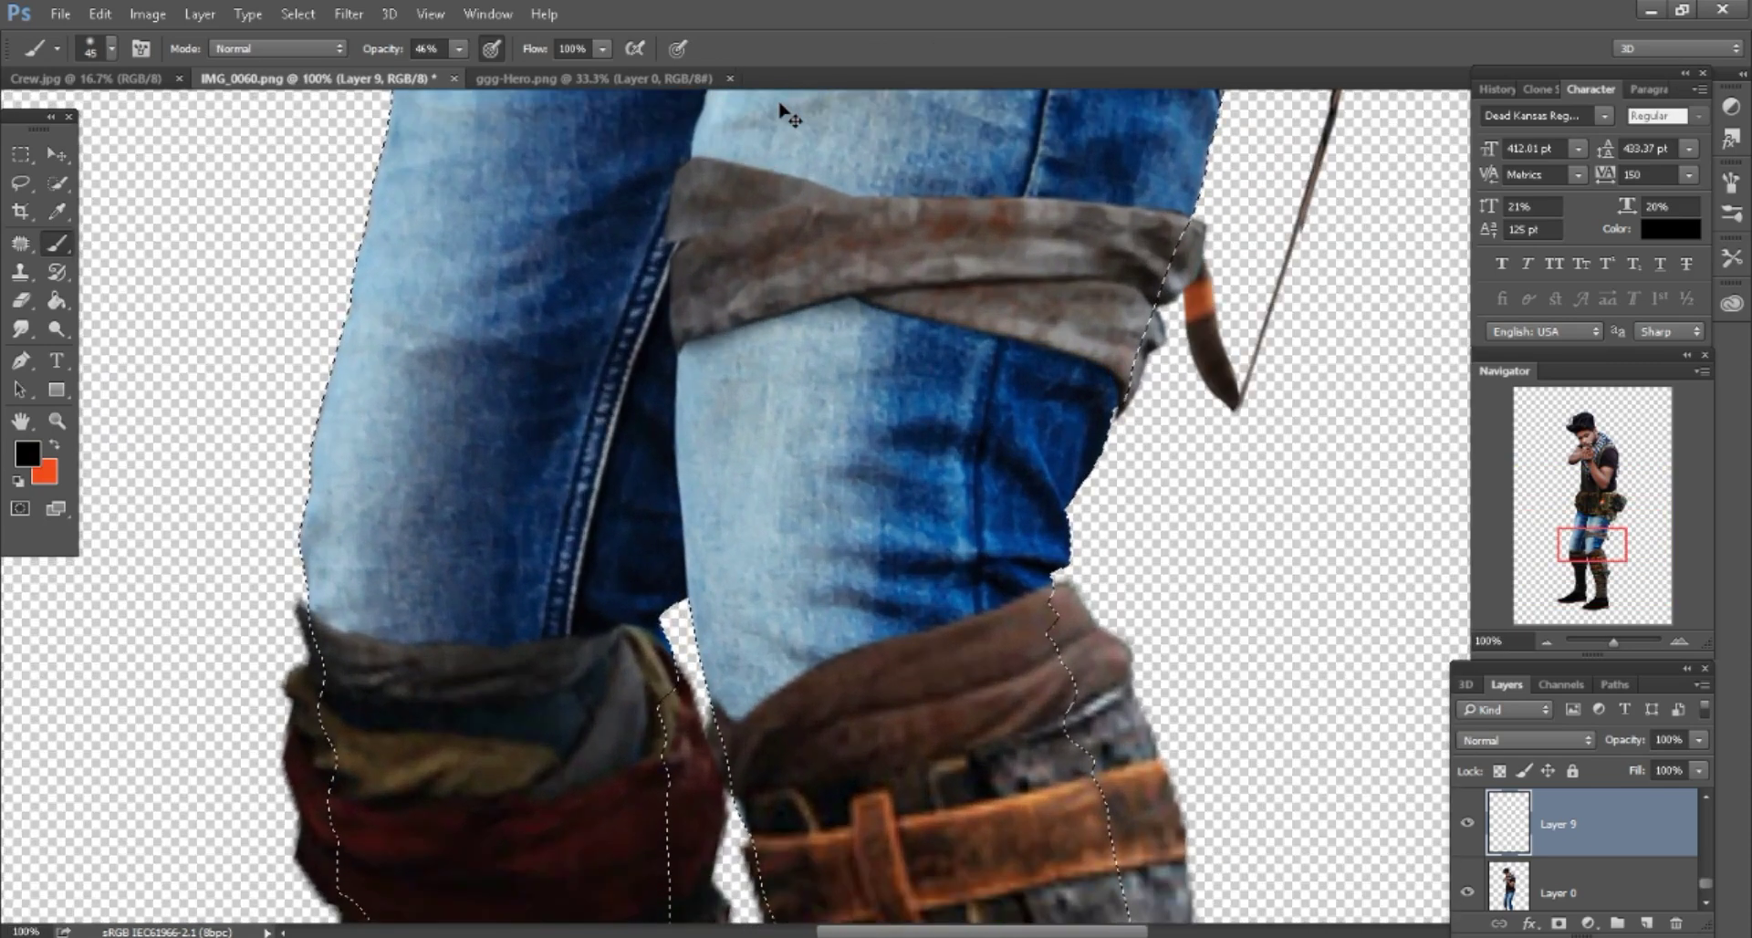
# Paint black touch-ups on Layer 9 around the legs with brush sizes 50 to 100.
pyautogui.scroll(2, 787, 115)
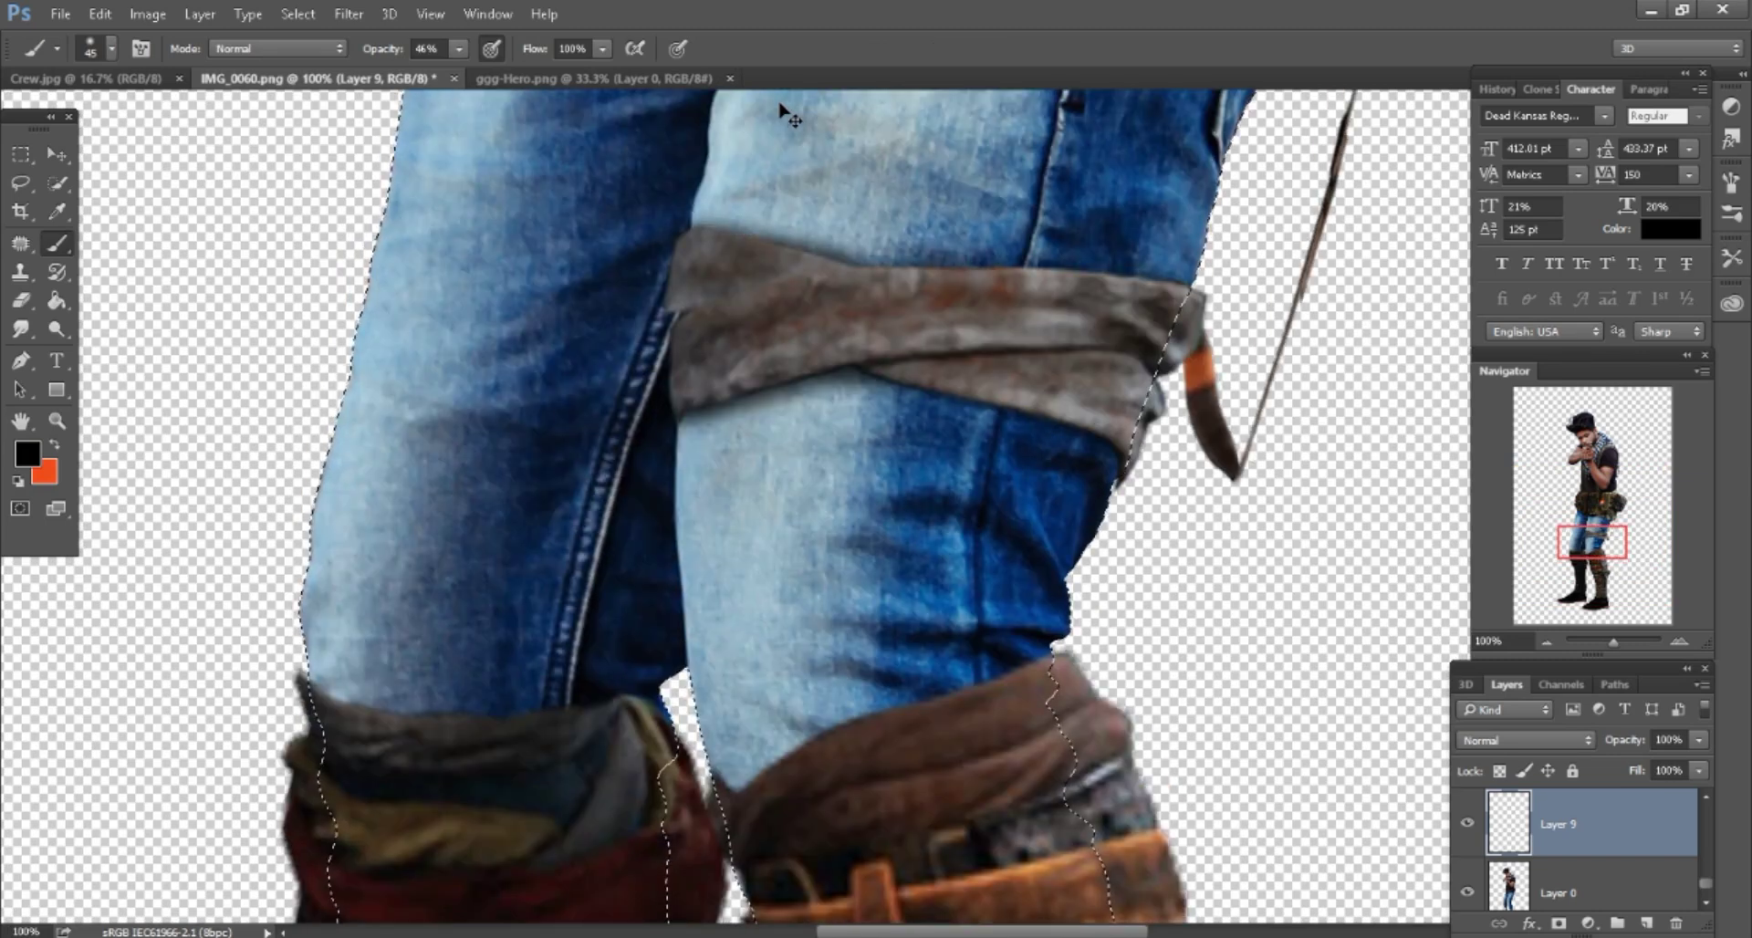
pyautogui.scroll(-3, 786, 114)
pyautogui.scroll(-4, 787, 114)
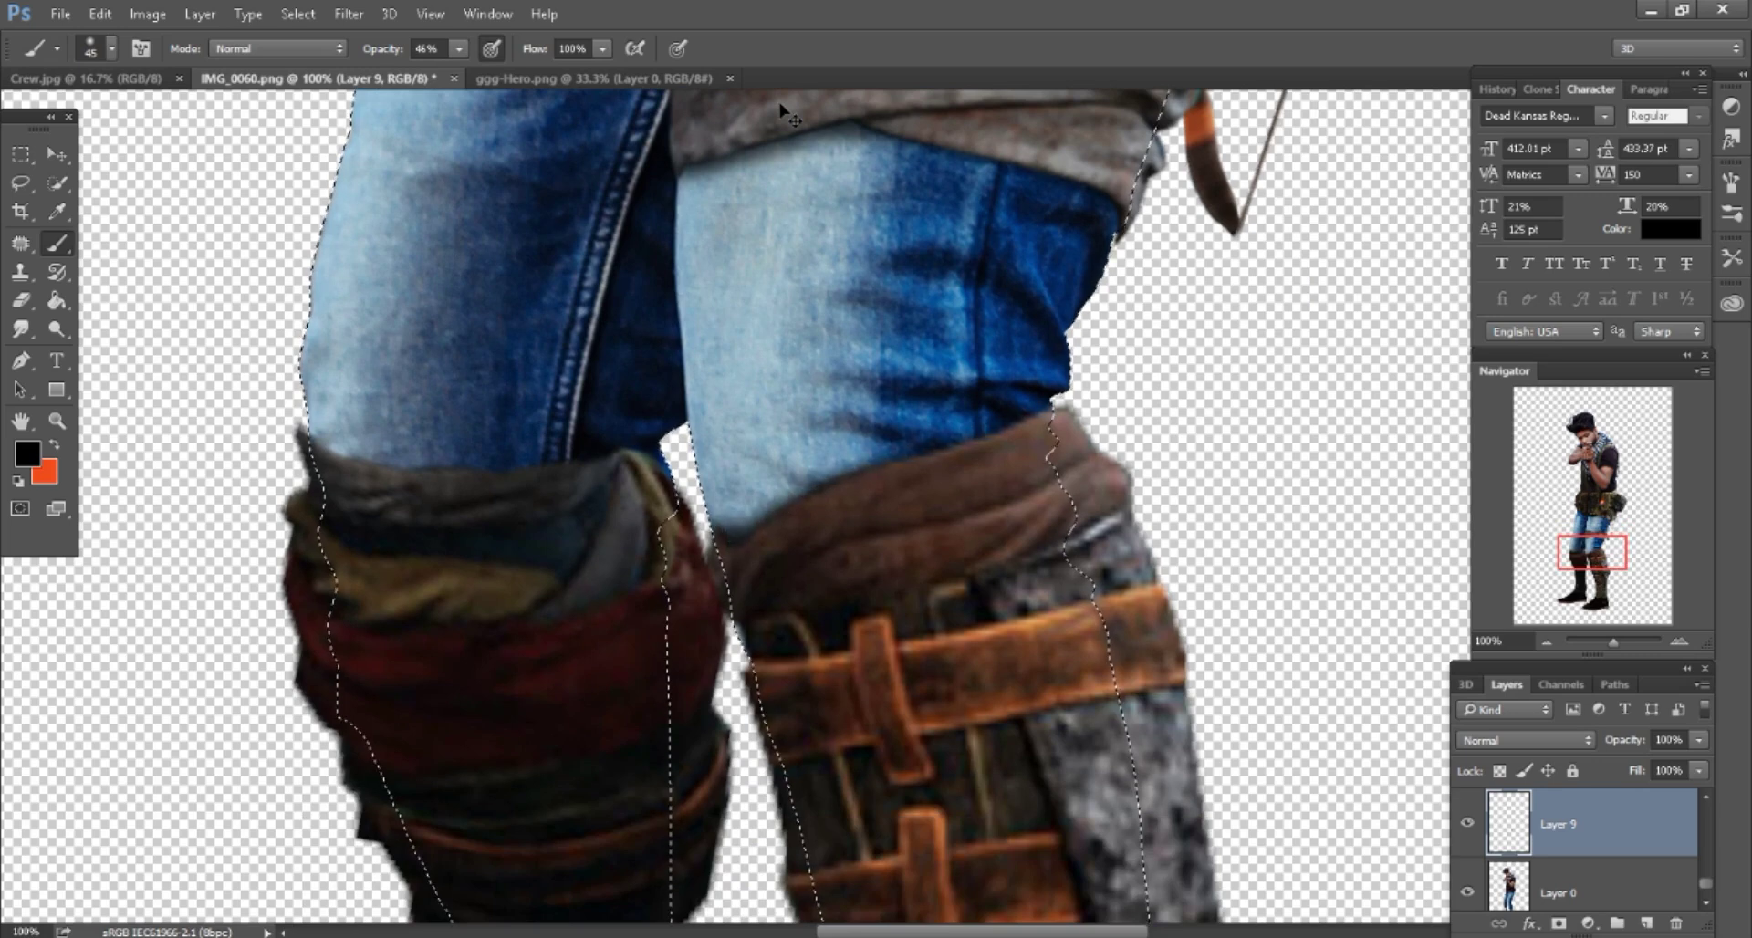
pyautogui.press(']')
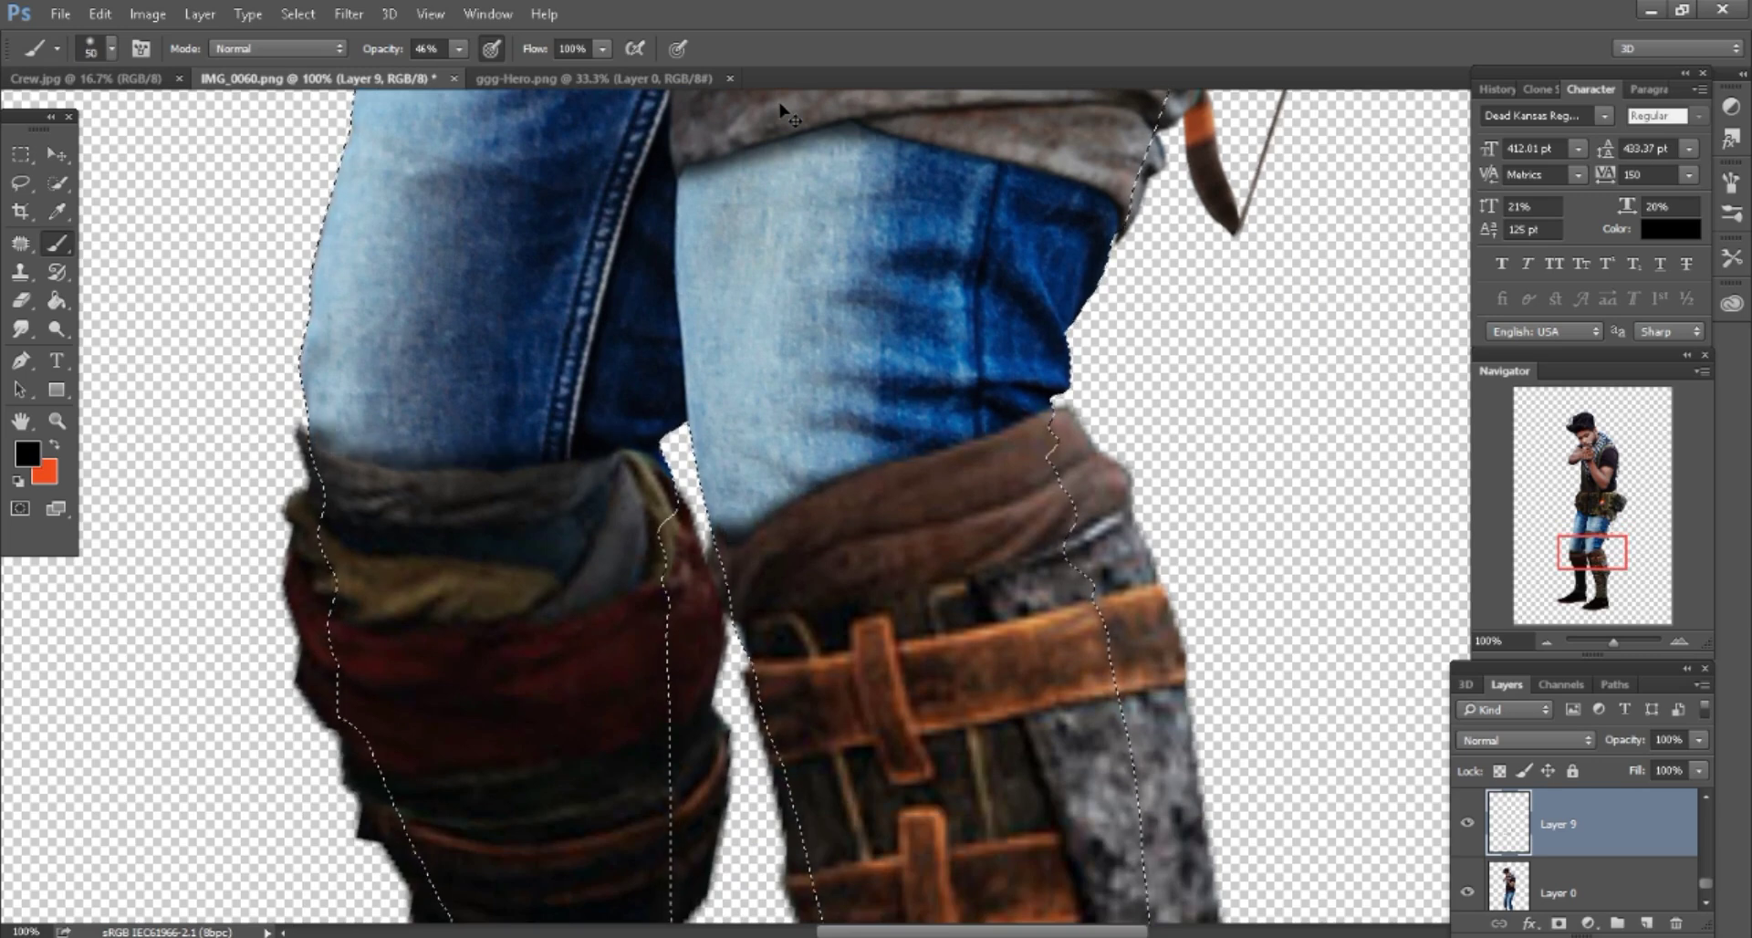
pyautogui.press(']')
pyautogui.scroll(9, 786, 114)
pyautogui.scroll(10, 786, 114)
pyautogui.scroll(-10, 787, 114)
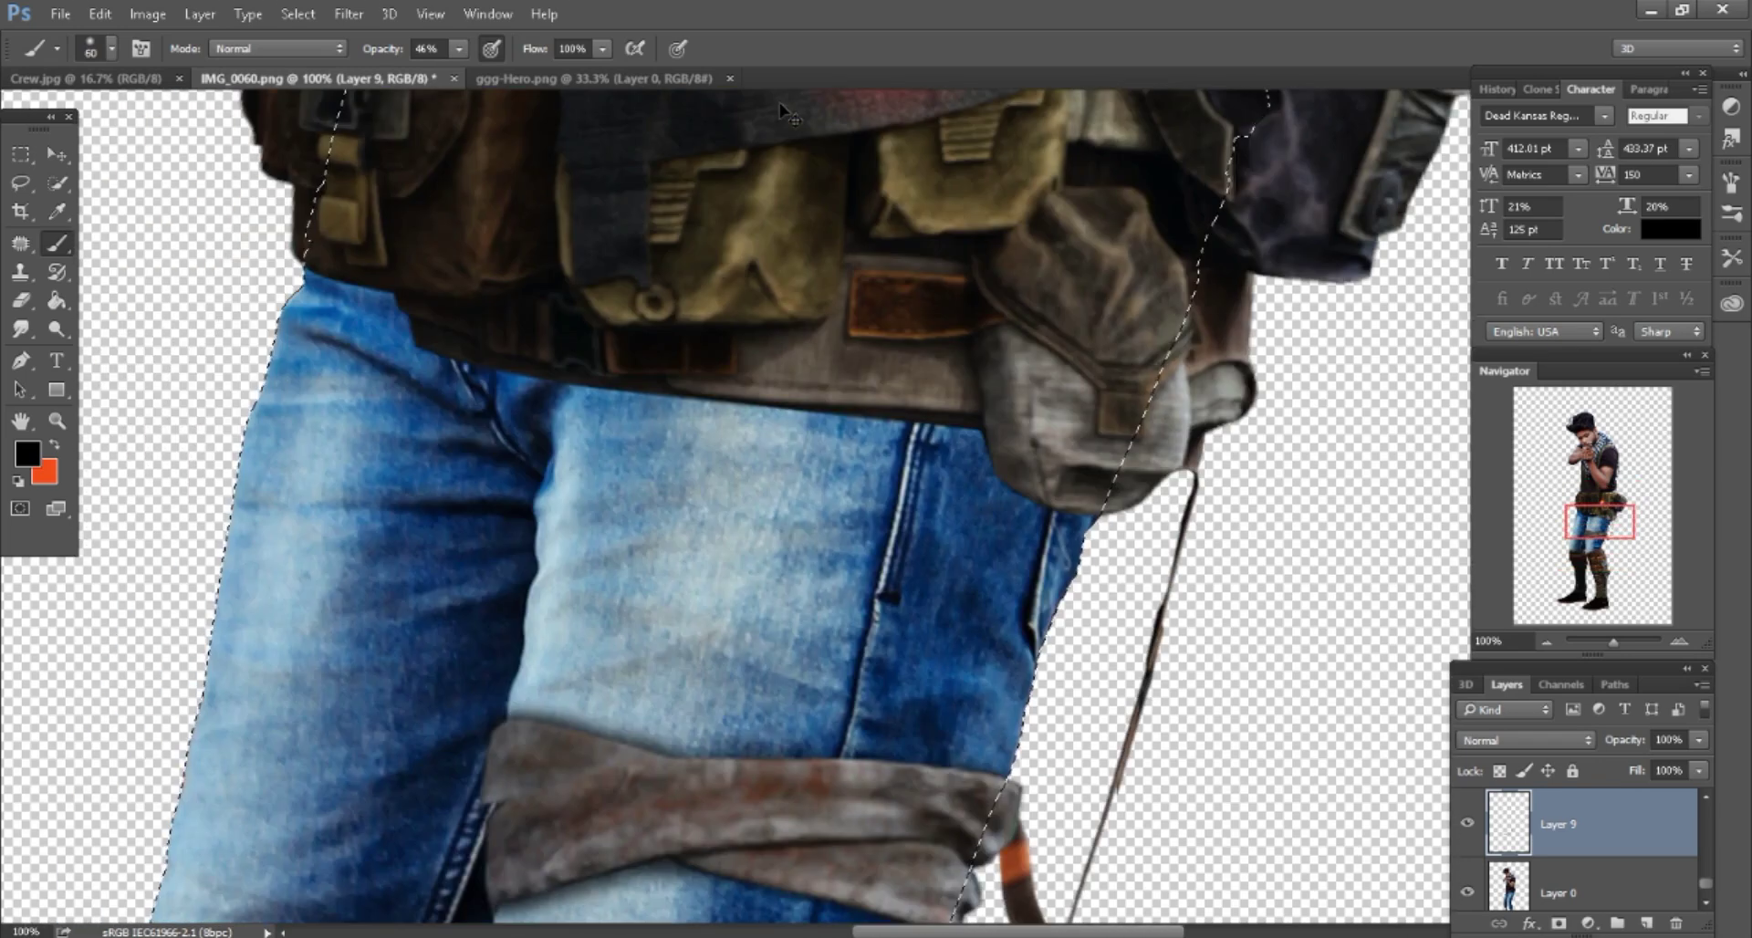
pyautogui.press(']')
pyautogui.press(']')
pyautogui.press(']')
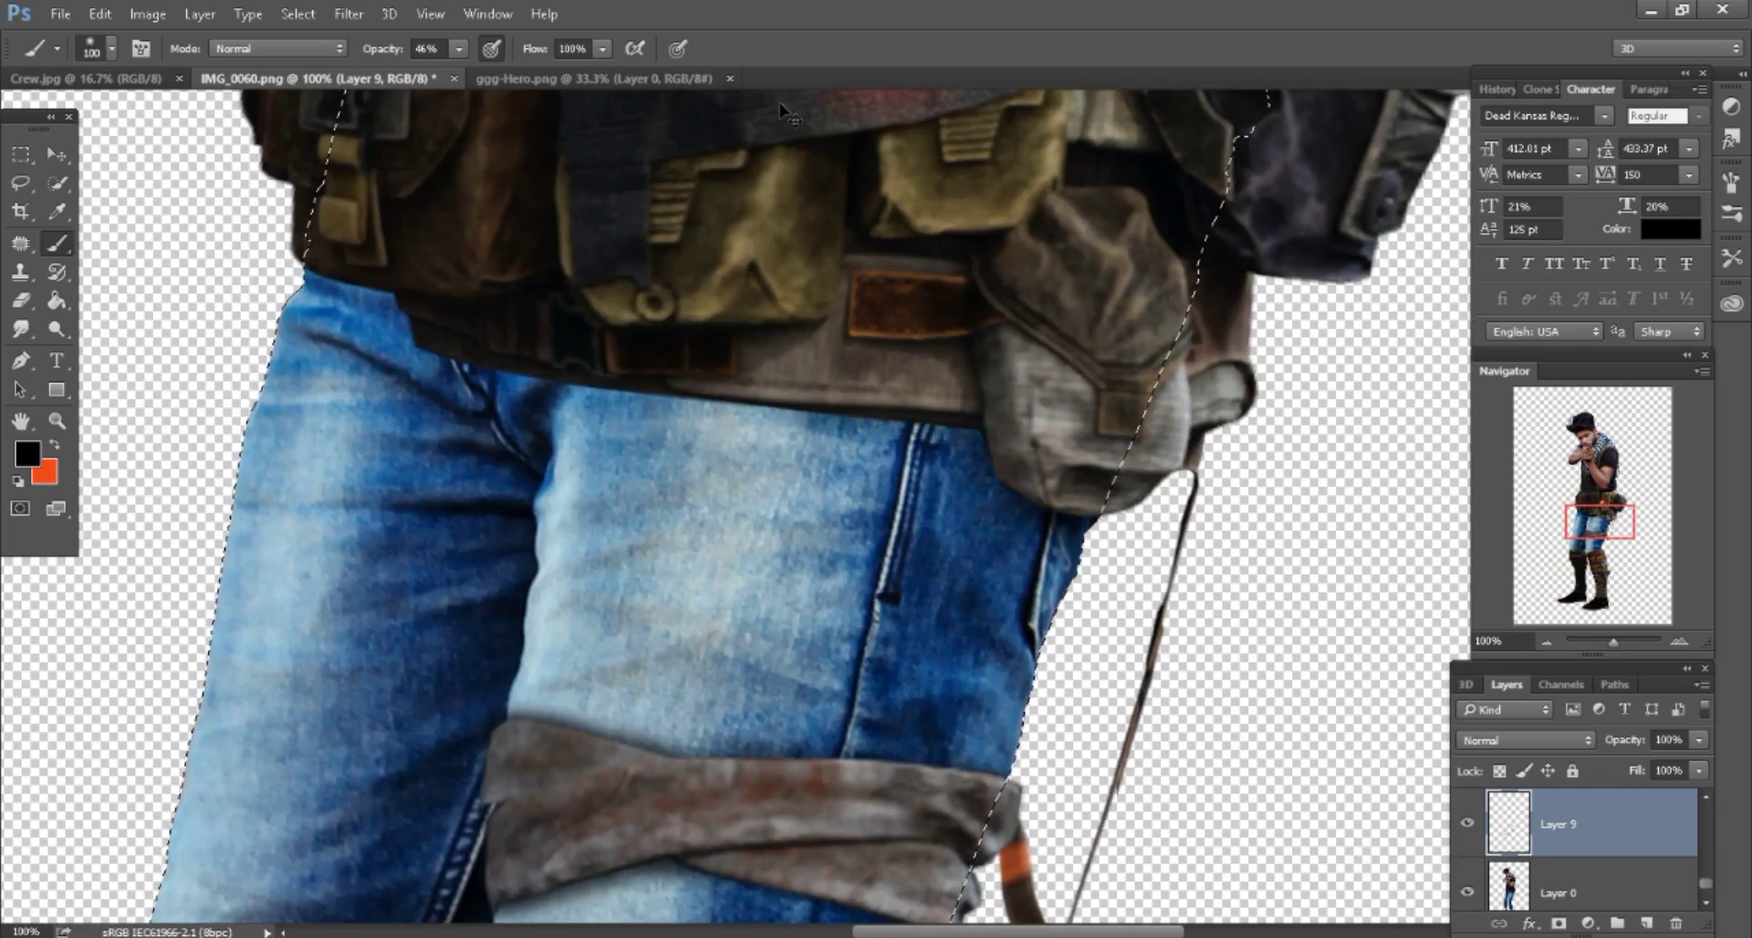
pyautogui.press('[')
pyautogui.press('[')
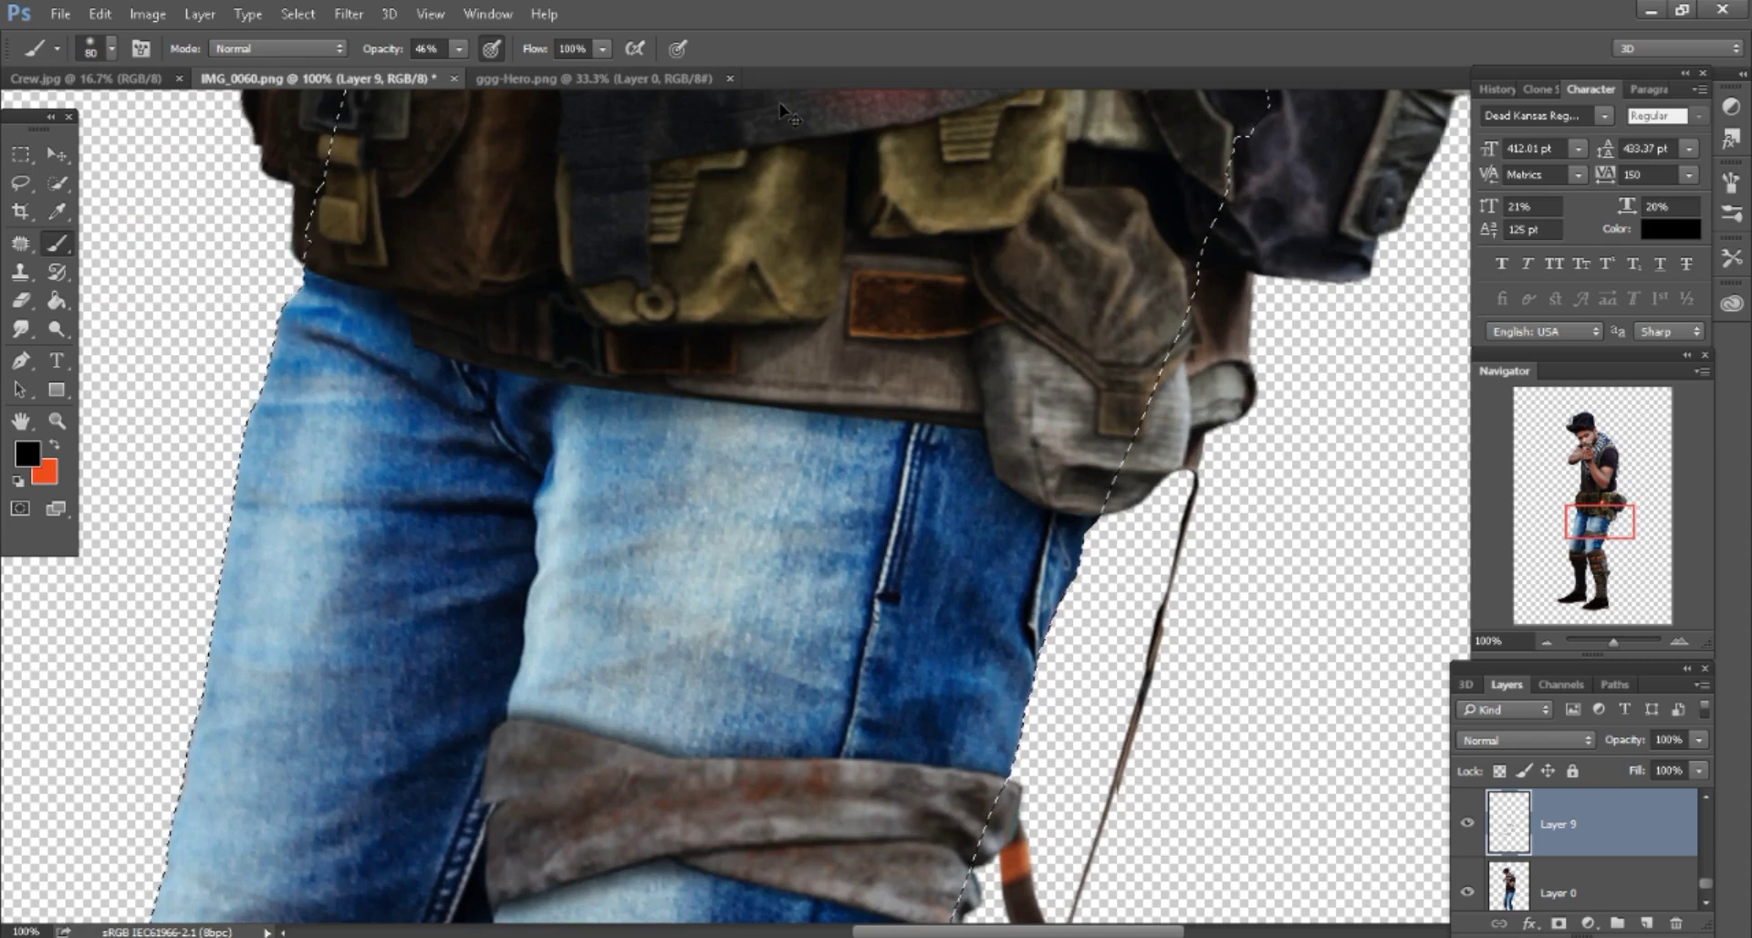
pyautogui.press(']')
pyautogui.press(']')
# Continue touching up higher on the figure with brush sizes 125 down to 70.
pyautogui.scroll(3, 786, 114)
pyautogui.scroll(5, 786, 114)
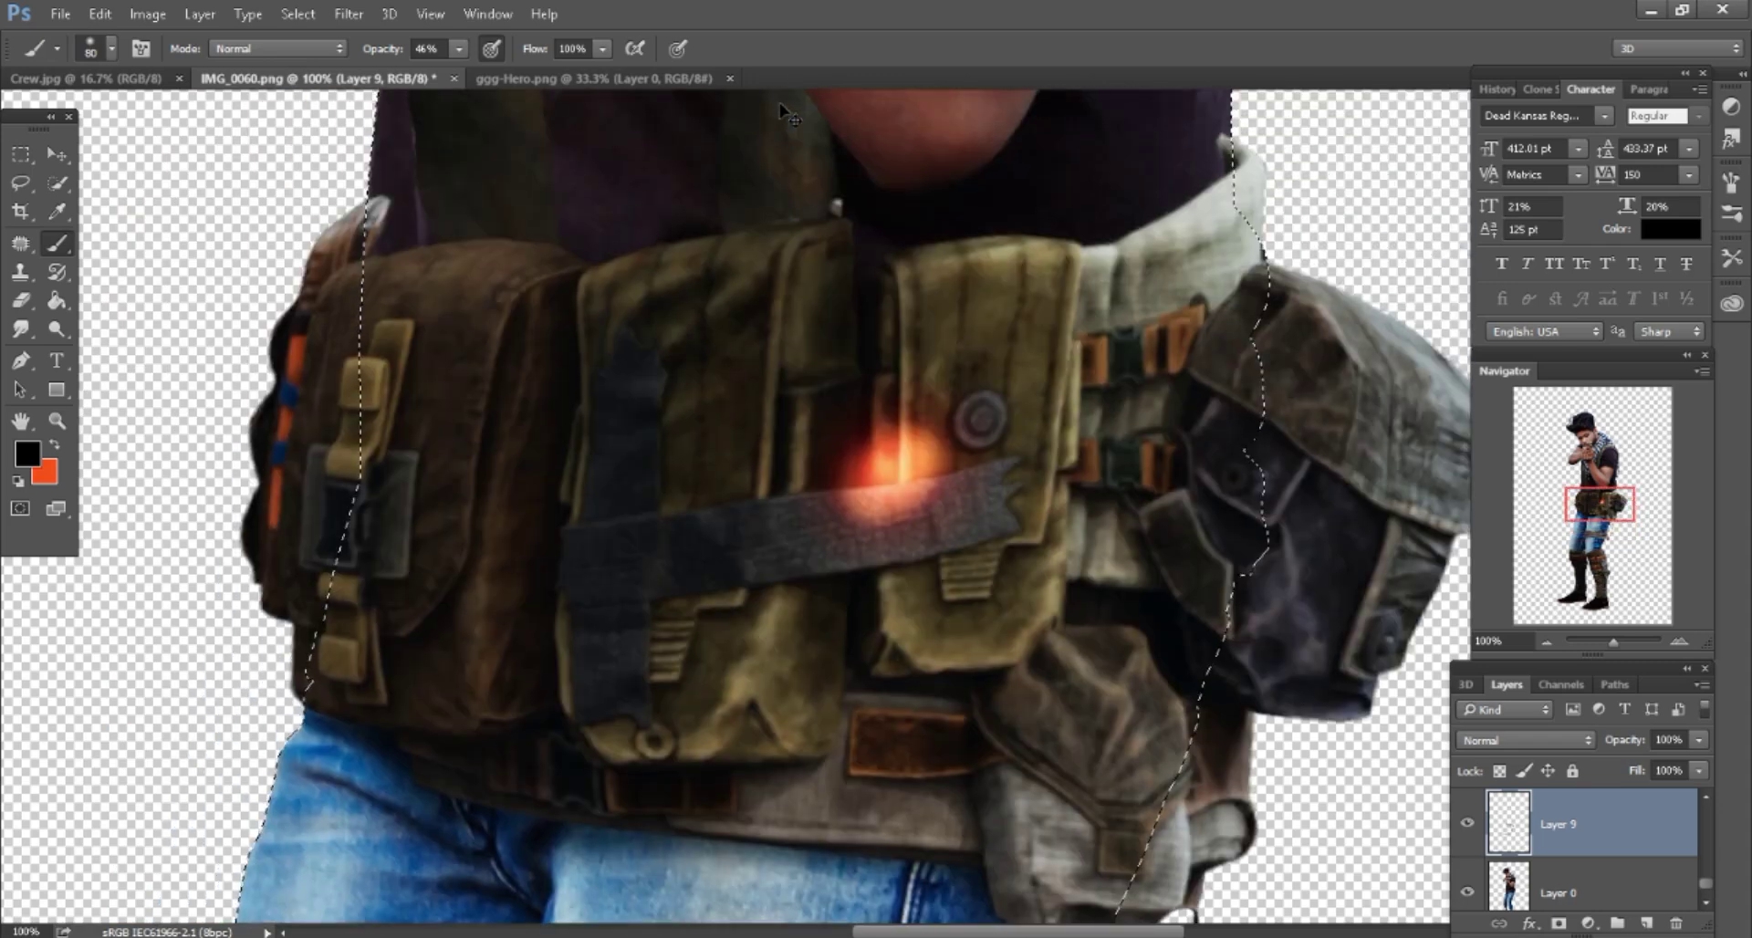
pyautogui.scroll(2, 786, 114)
pyautogui.press(']')
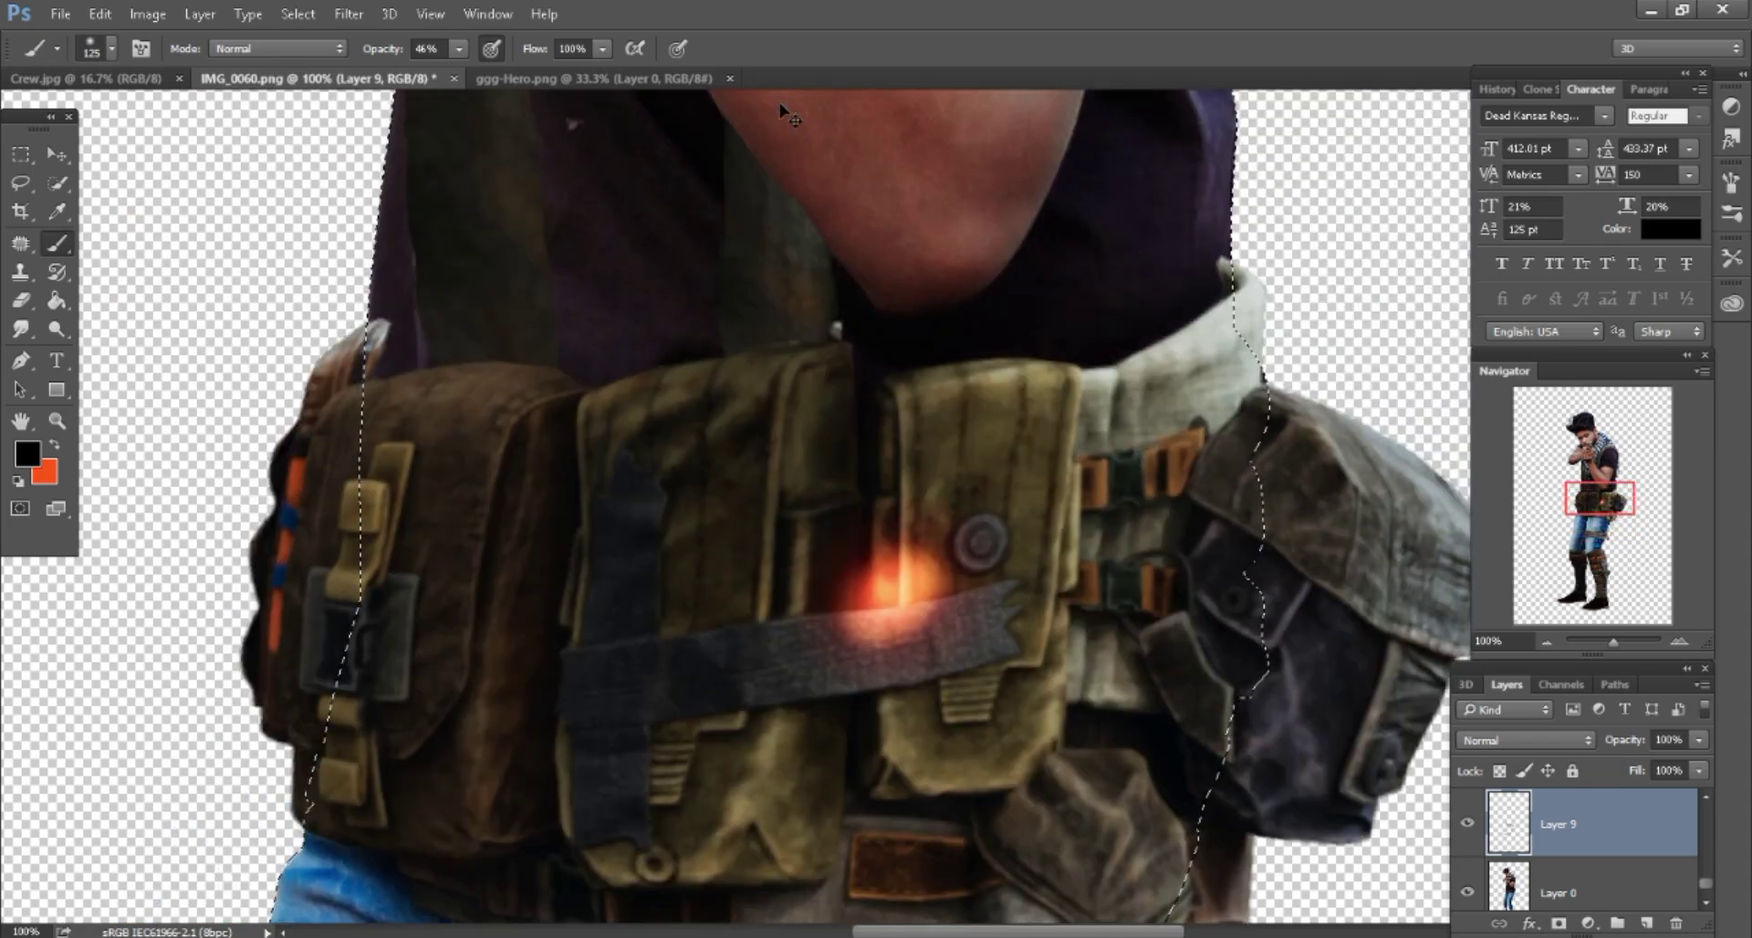
pyautogui.hotkey('ctrl', '-')
pyautogui.press('[')
pyautogui.scroll(3, 787, 114)
pyautogui.scroll(3, 786, 114)
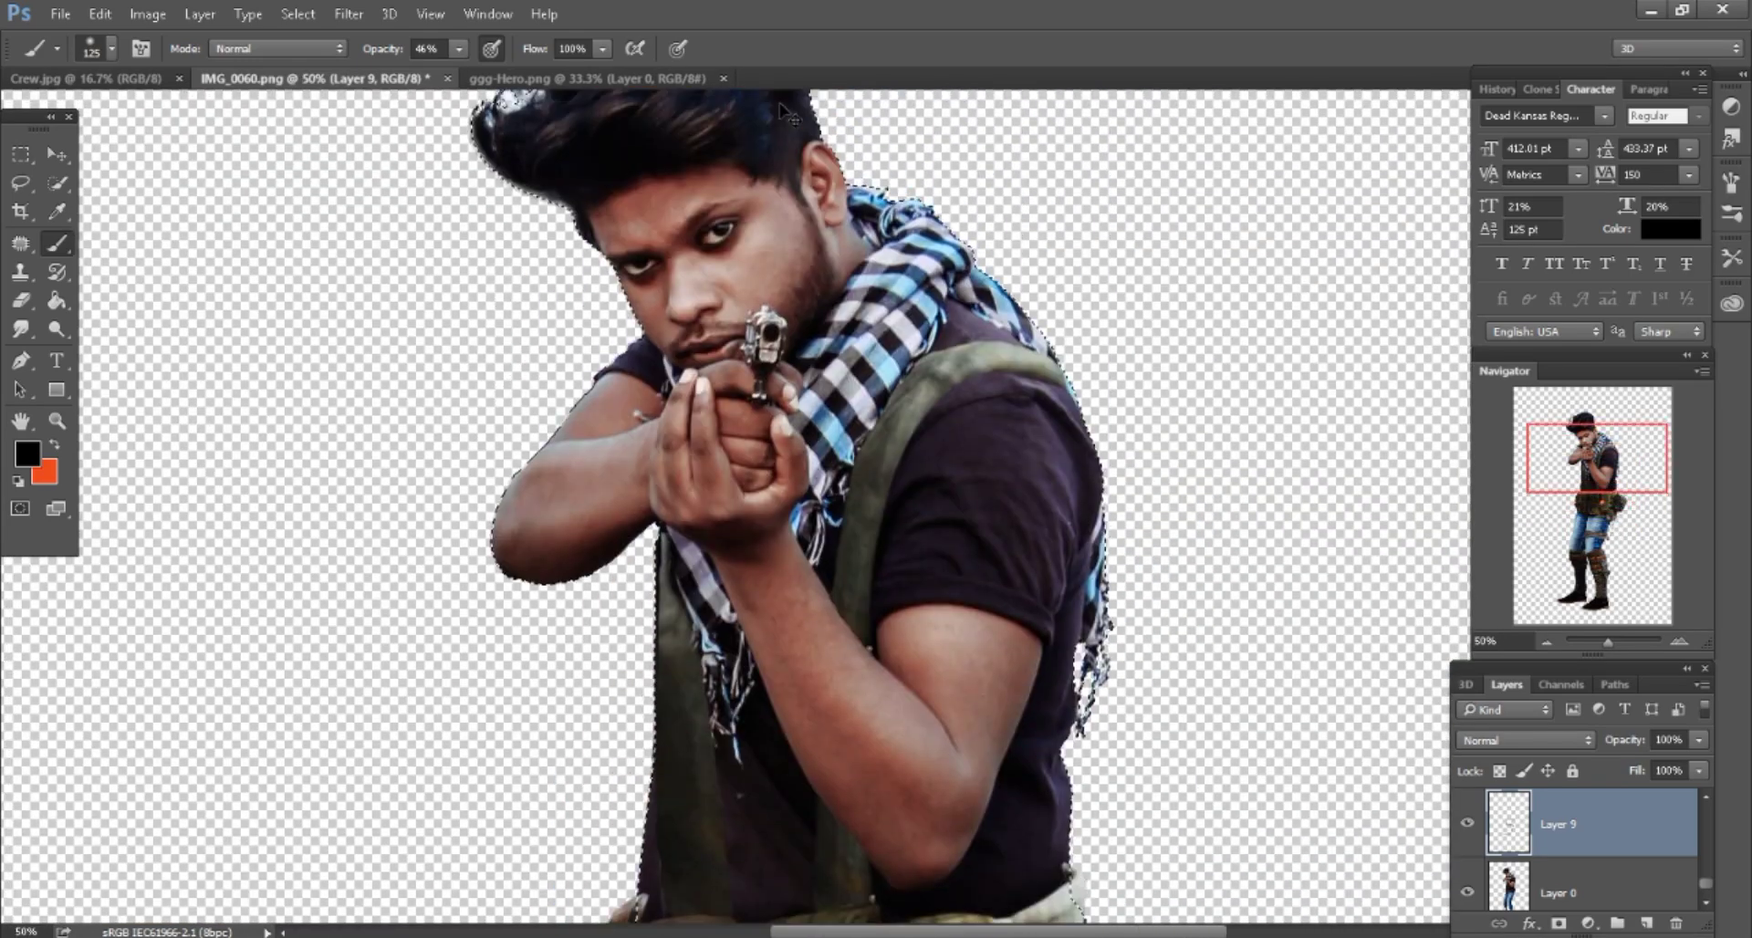
pyautogui.scroll(1, 786, 114)
pyautogui.press('[')
pyautogui.press('[')
pyautogui.press('[')
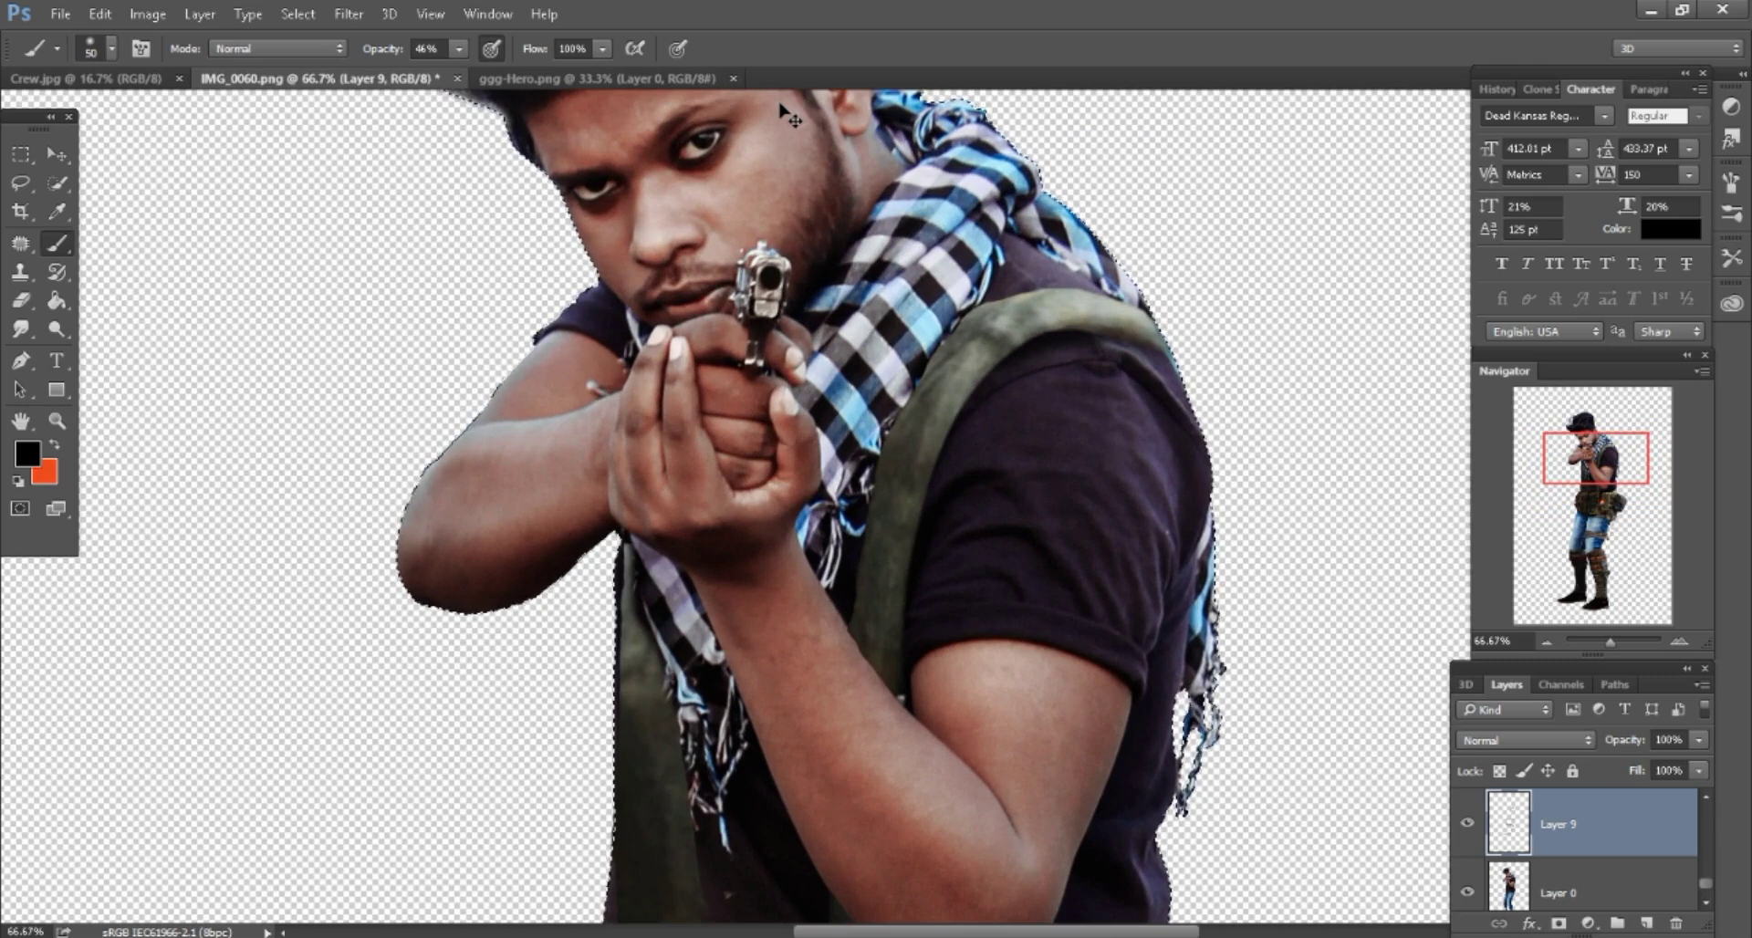
pyautogui.scroll(-3, 786, 114)
pyautogui.scroll(-3, 787, 114)
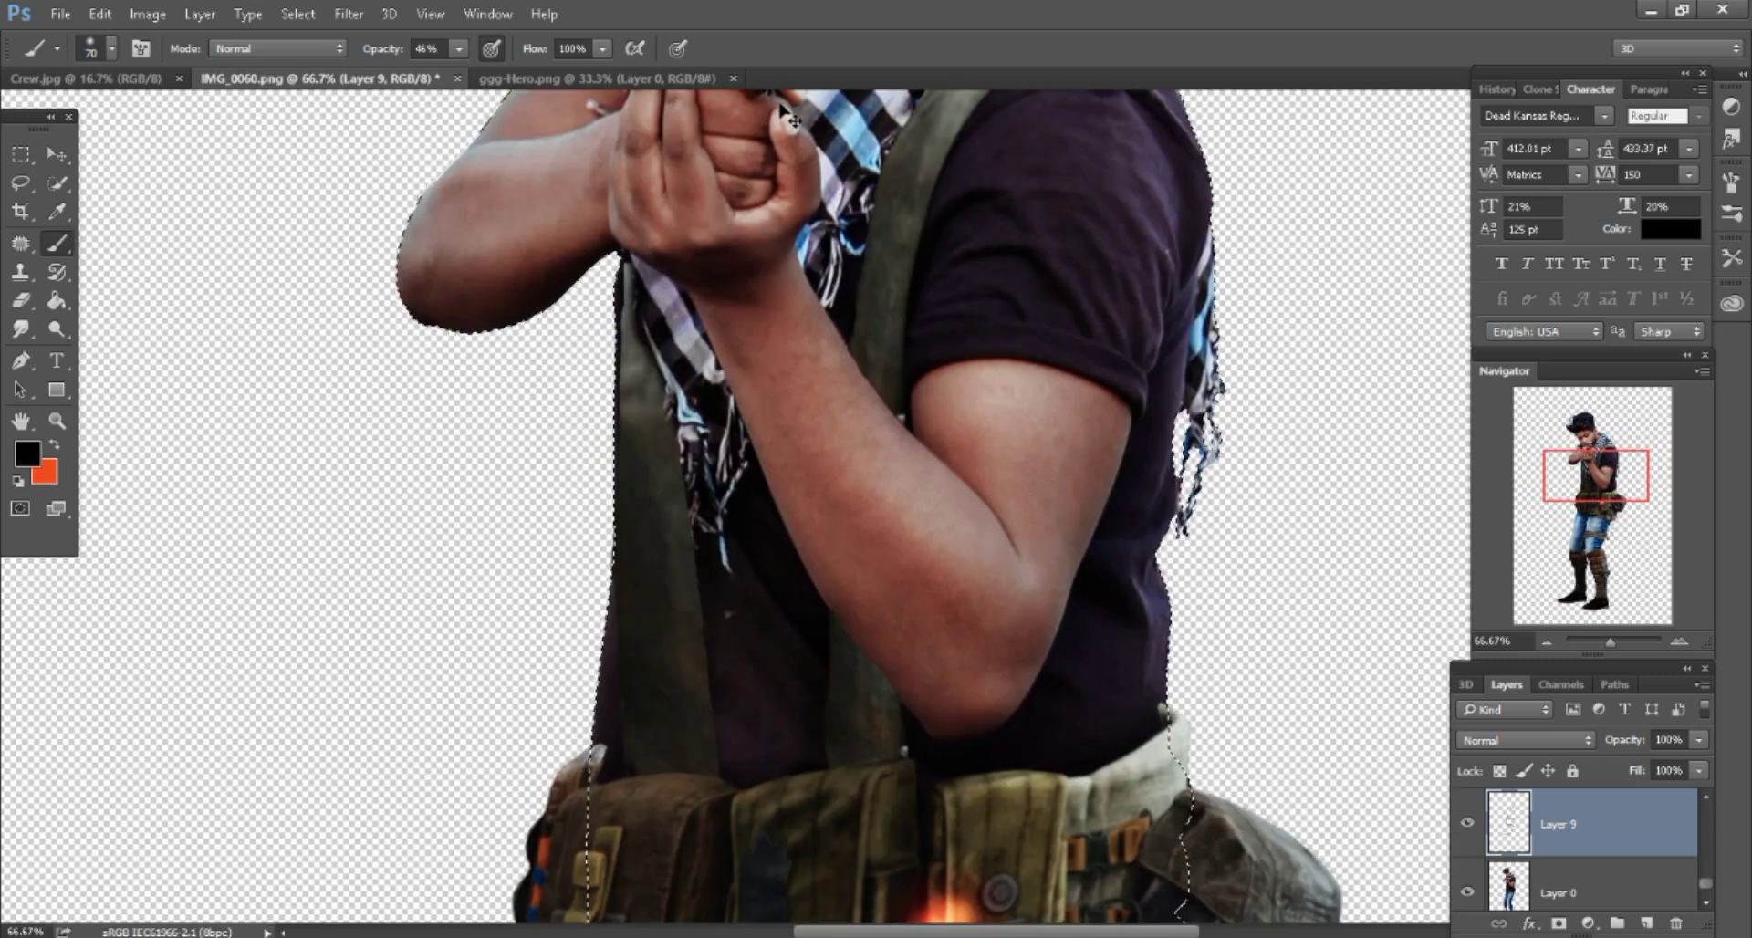
# Switch to the Lasso tool, view the torso, and bring up Layer 9's layer menu.
pyautogui.hotkey('ctrl', '-')
pyautogui.hotkey('ctrl', '-')
pyautogui.press('l')
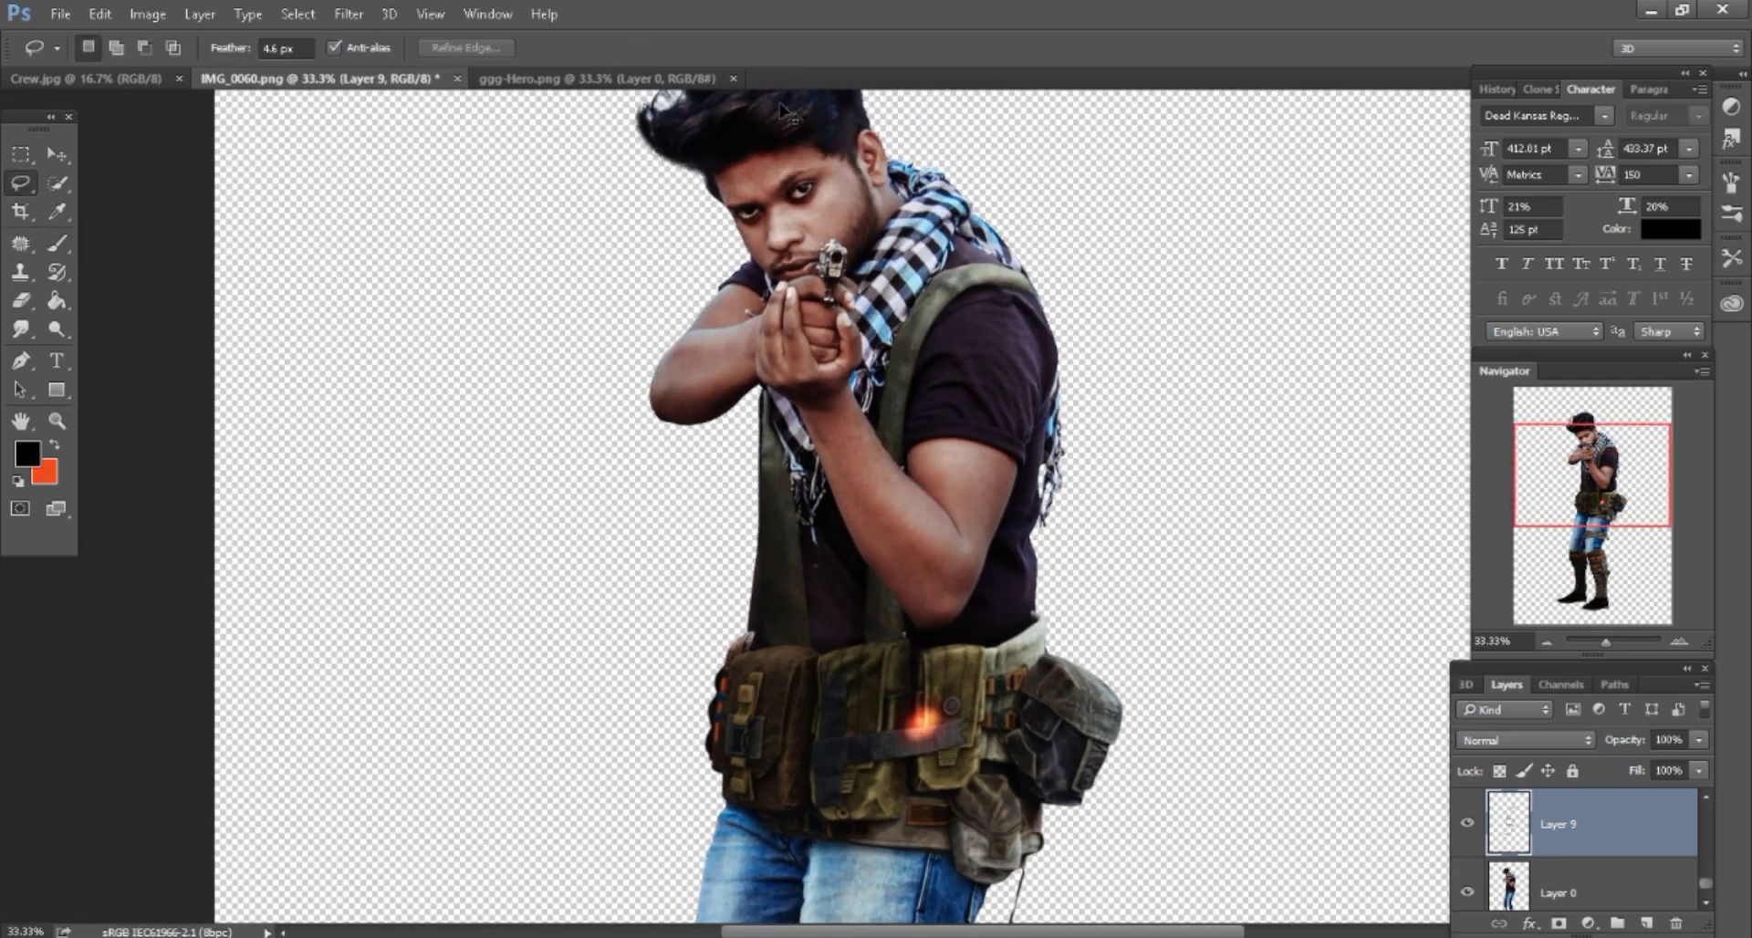
pyautogui.hotkey('ctrl', '-')
pyautogui.hotkey('ctrl', '-')
pyautogui.hotkey('ctrl', '-')
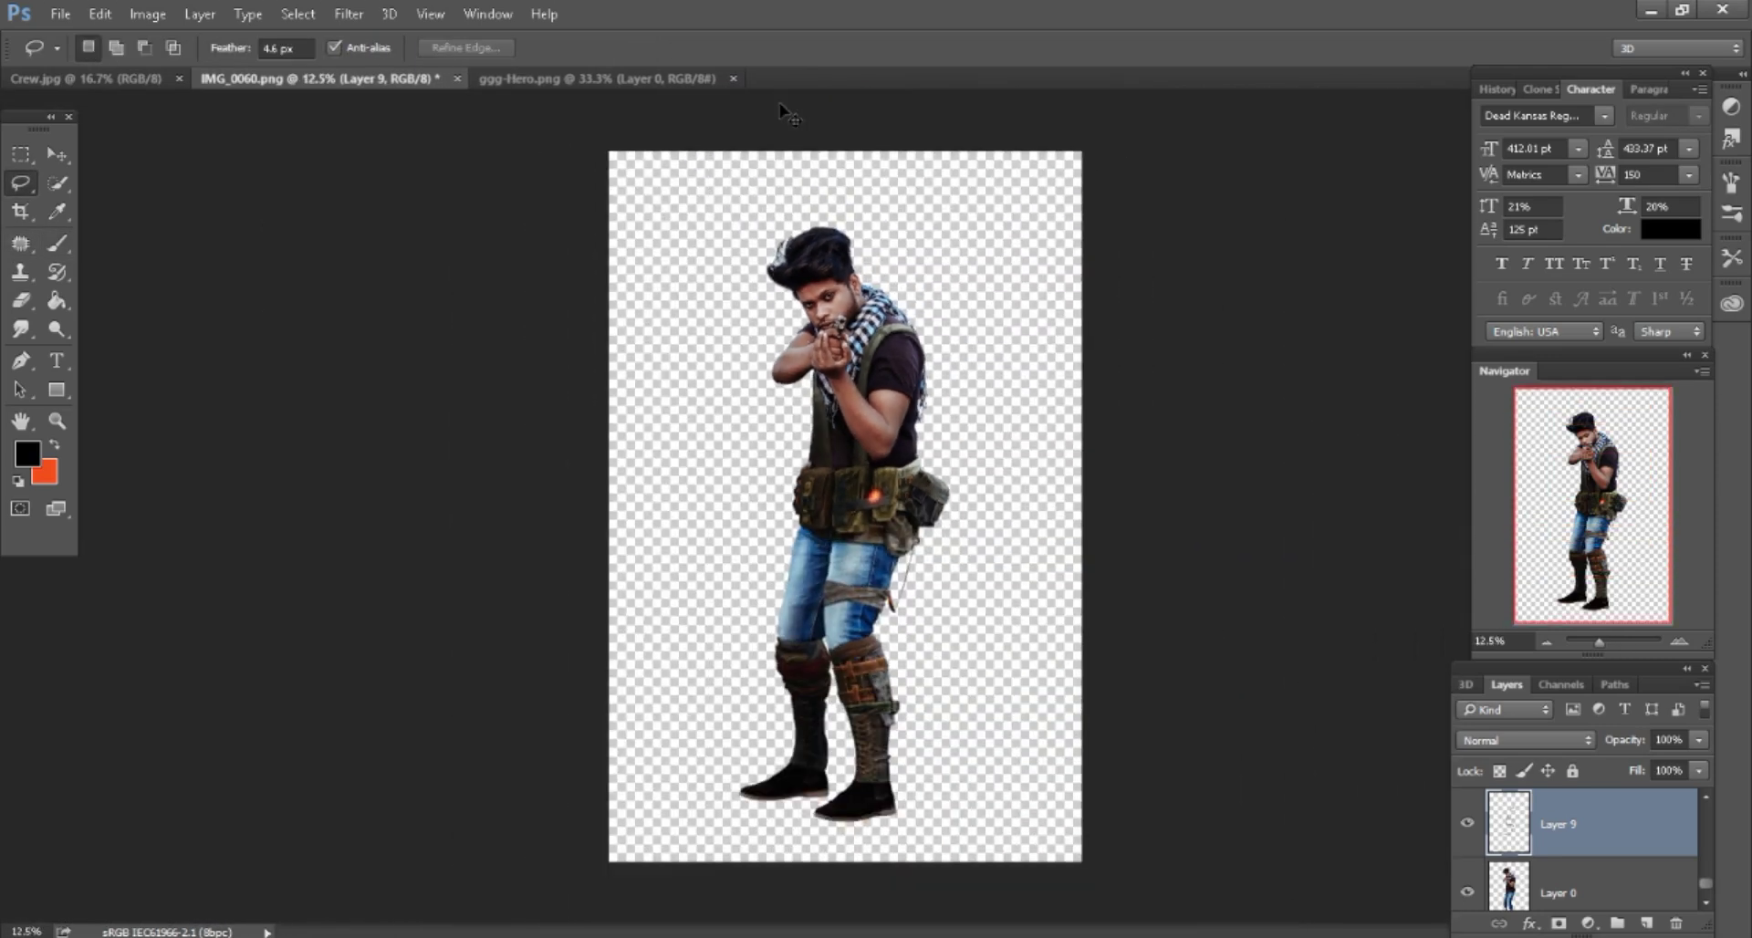
pyautogui.hotkey('ctrl', '+')
pyautogui.hotkey('ctrl', '+')
pyautogui.hotkey('ctrl', '+')
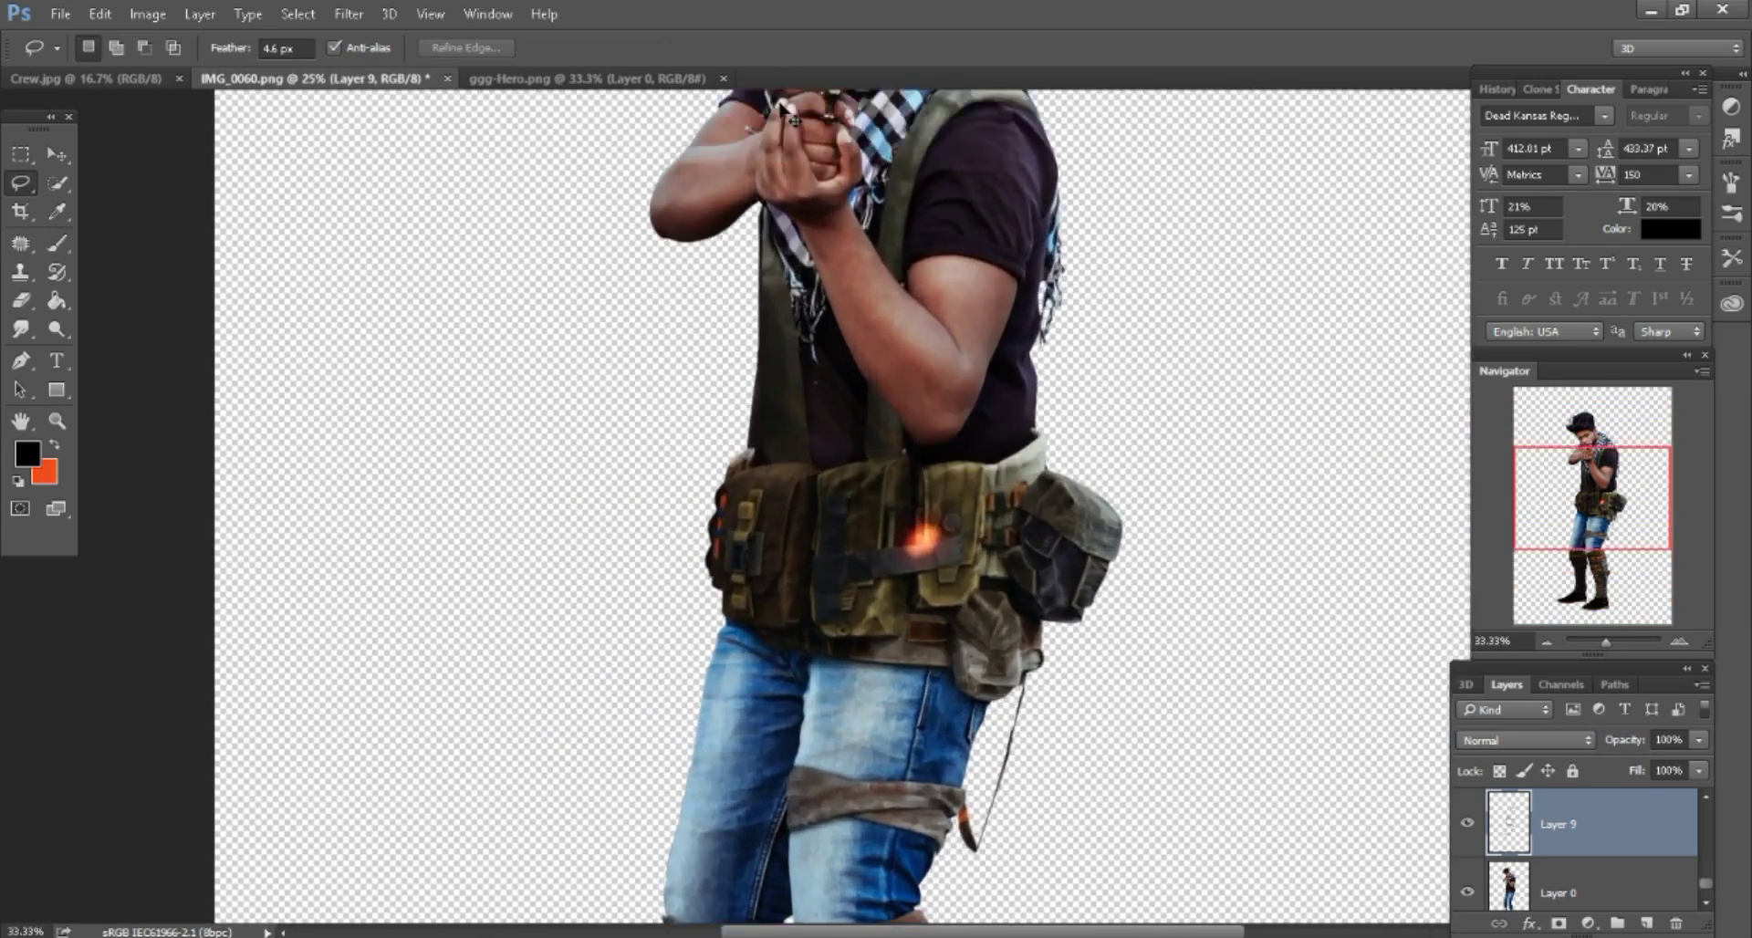
pyautogui.scroll(2, 784, 114)
pyautogui.scroll(-1, 784, 115)
pyautogui.rightClick(1569, 824)
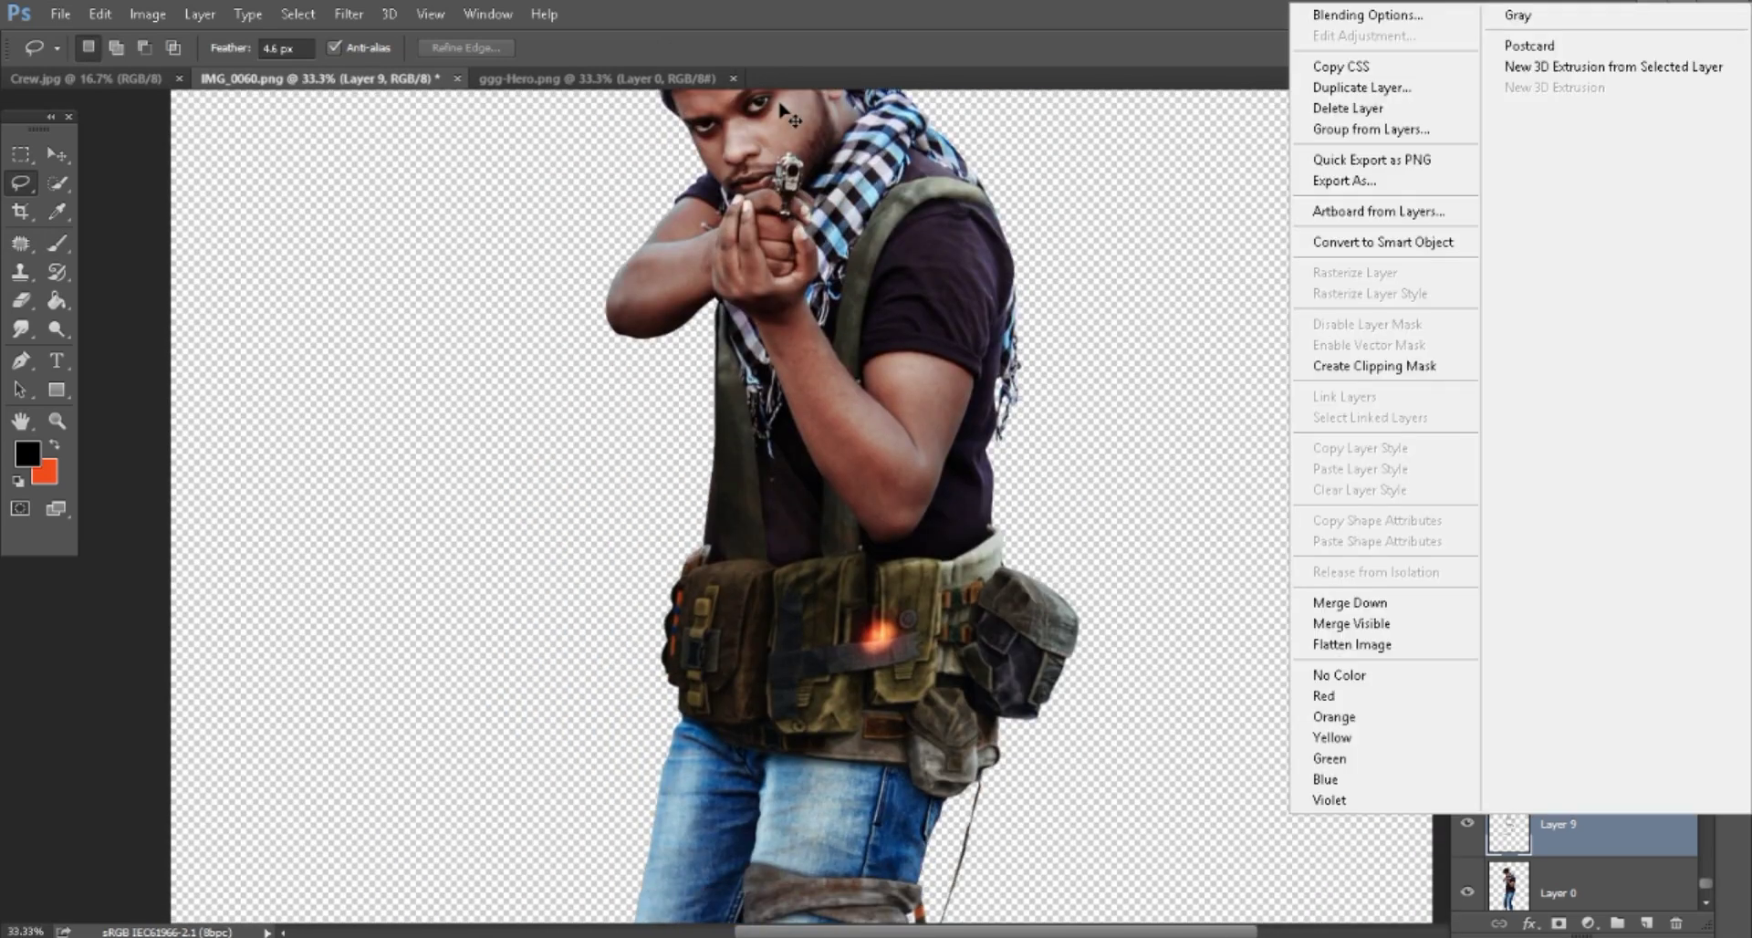
# Merge the touch-up layer down and add a new layer in Color blend mode.
pyautogui.click(1351, 623)
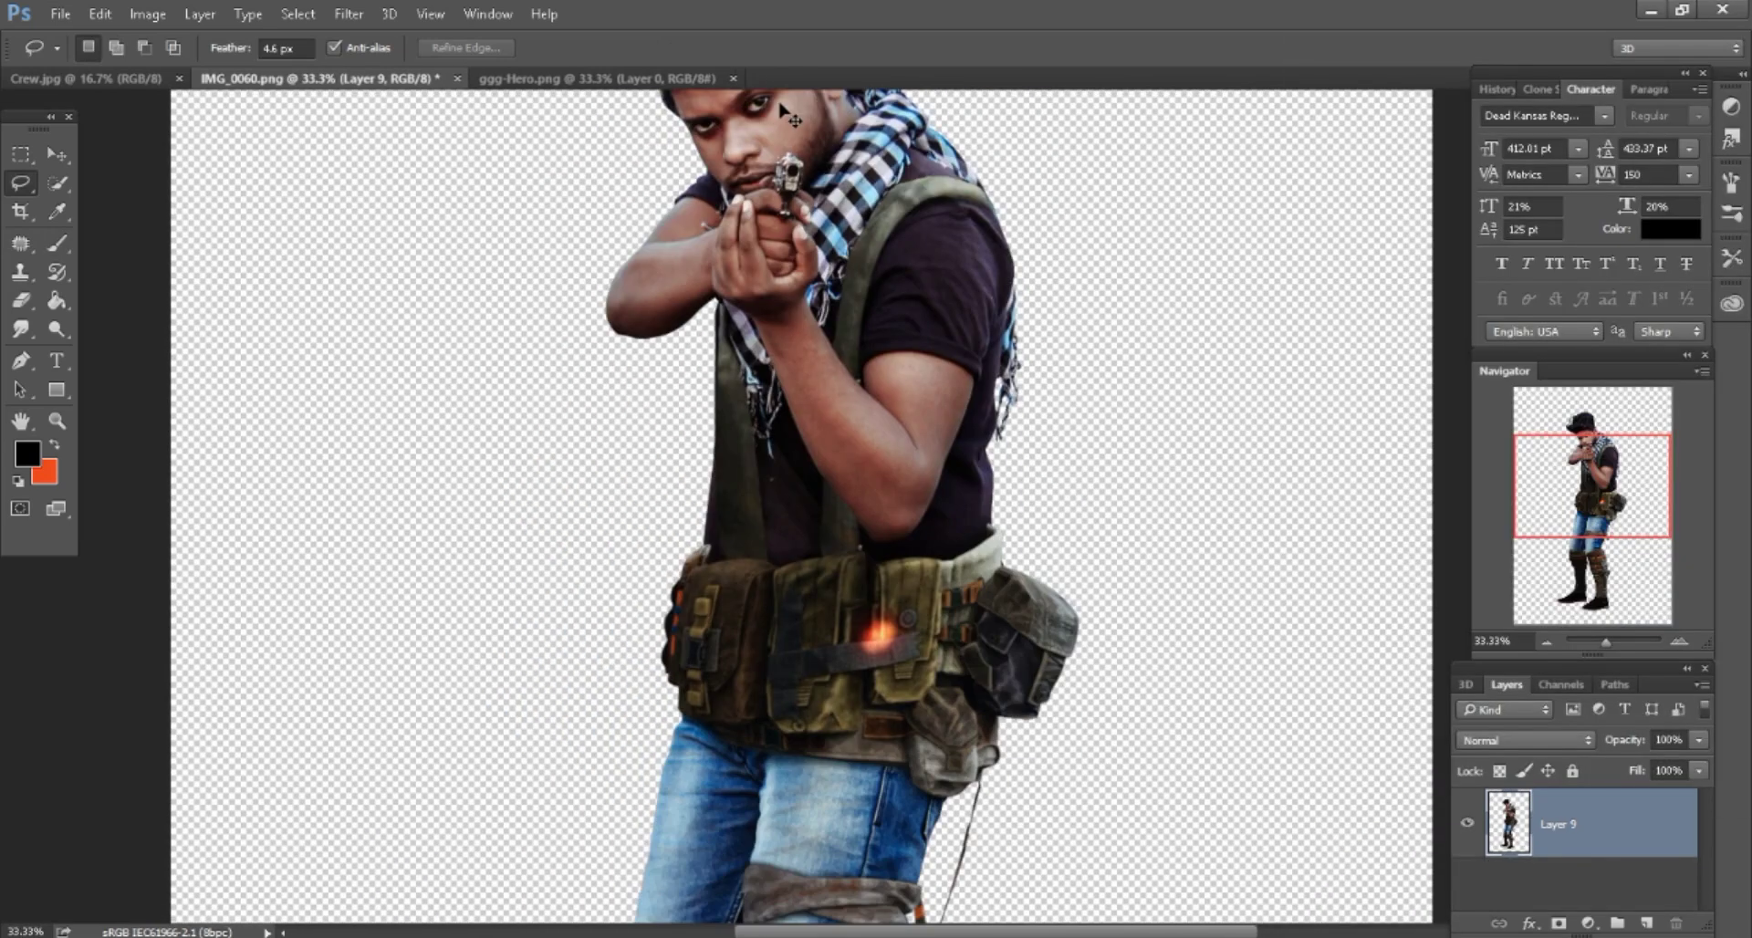
pyautogui.hotkey('ctrl', 'shift', 'alt', 'n')
pyautogui.scroll(-2, 783, 112)
pyautogui.hotkey('ctrl', '+')
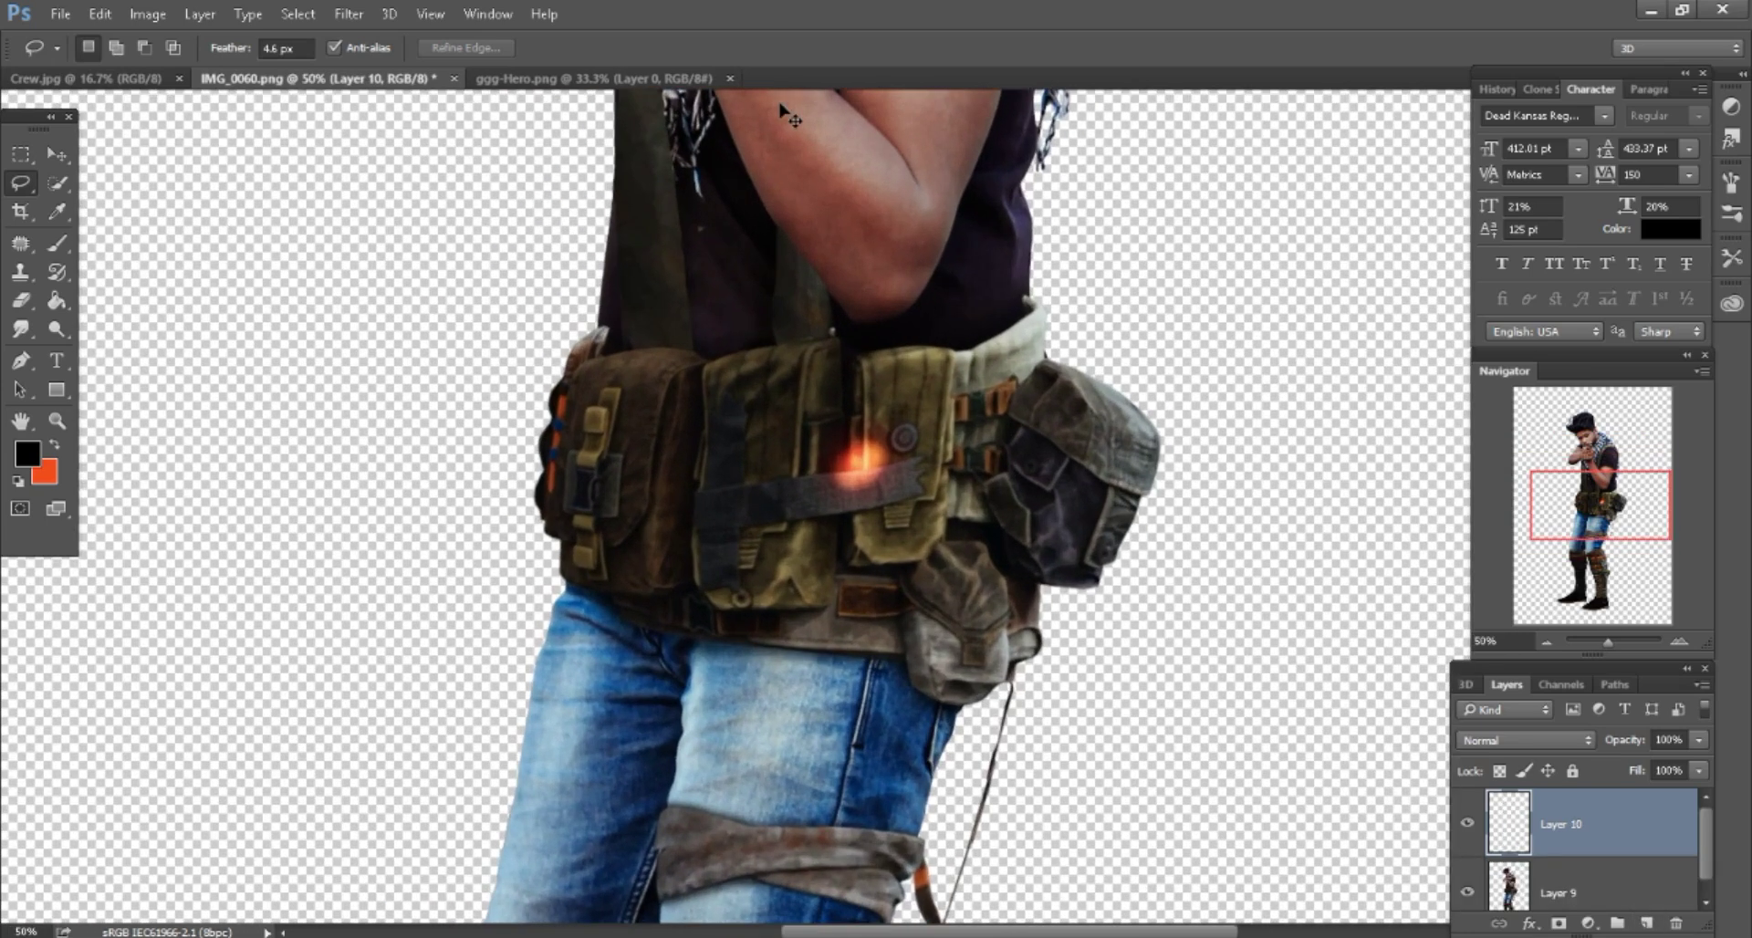
pyautogui.click(1525, 739)
pyautogui.click(1496, 708)
# Brush over the belt glow with colour f15a24, then an olive-brown sampled from the belt.
pyautogui.click(27, 452)
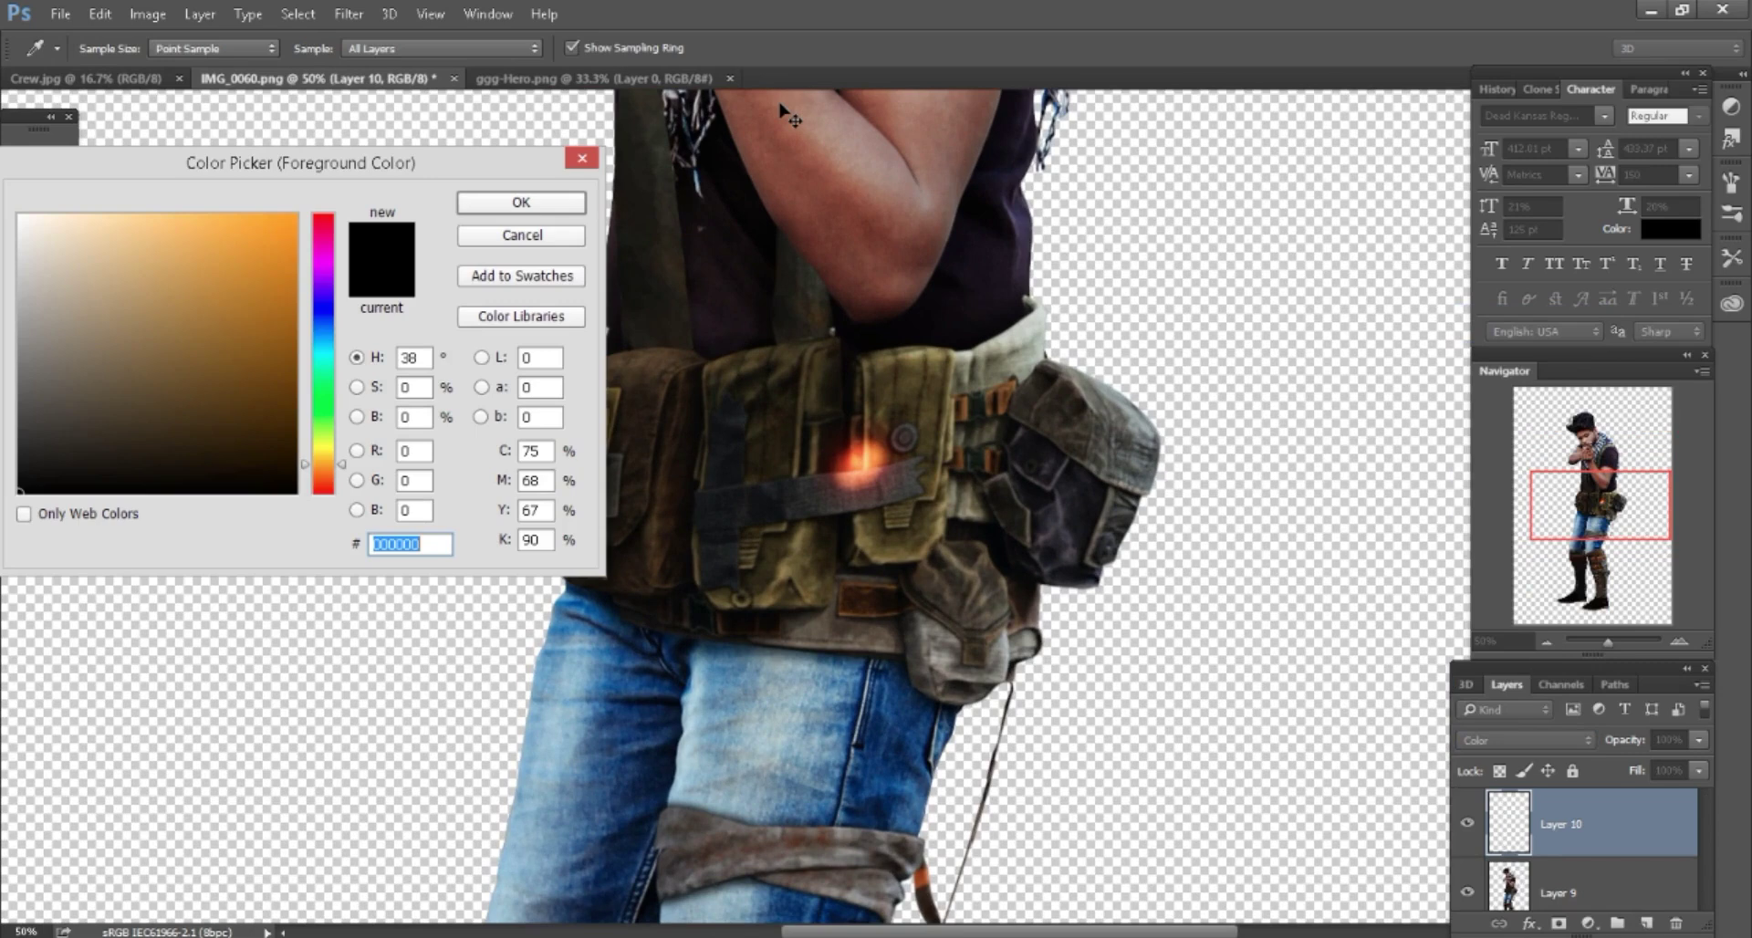
pyautogui.write('f15a24')
pyautogui.press('Return')
pyautogui.press('b')
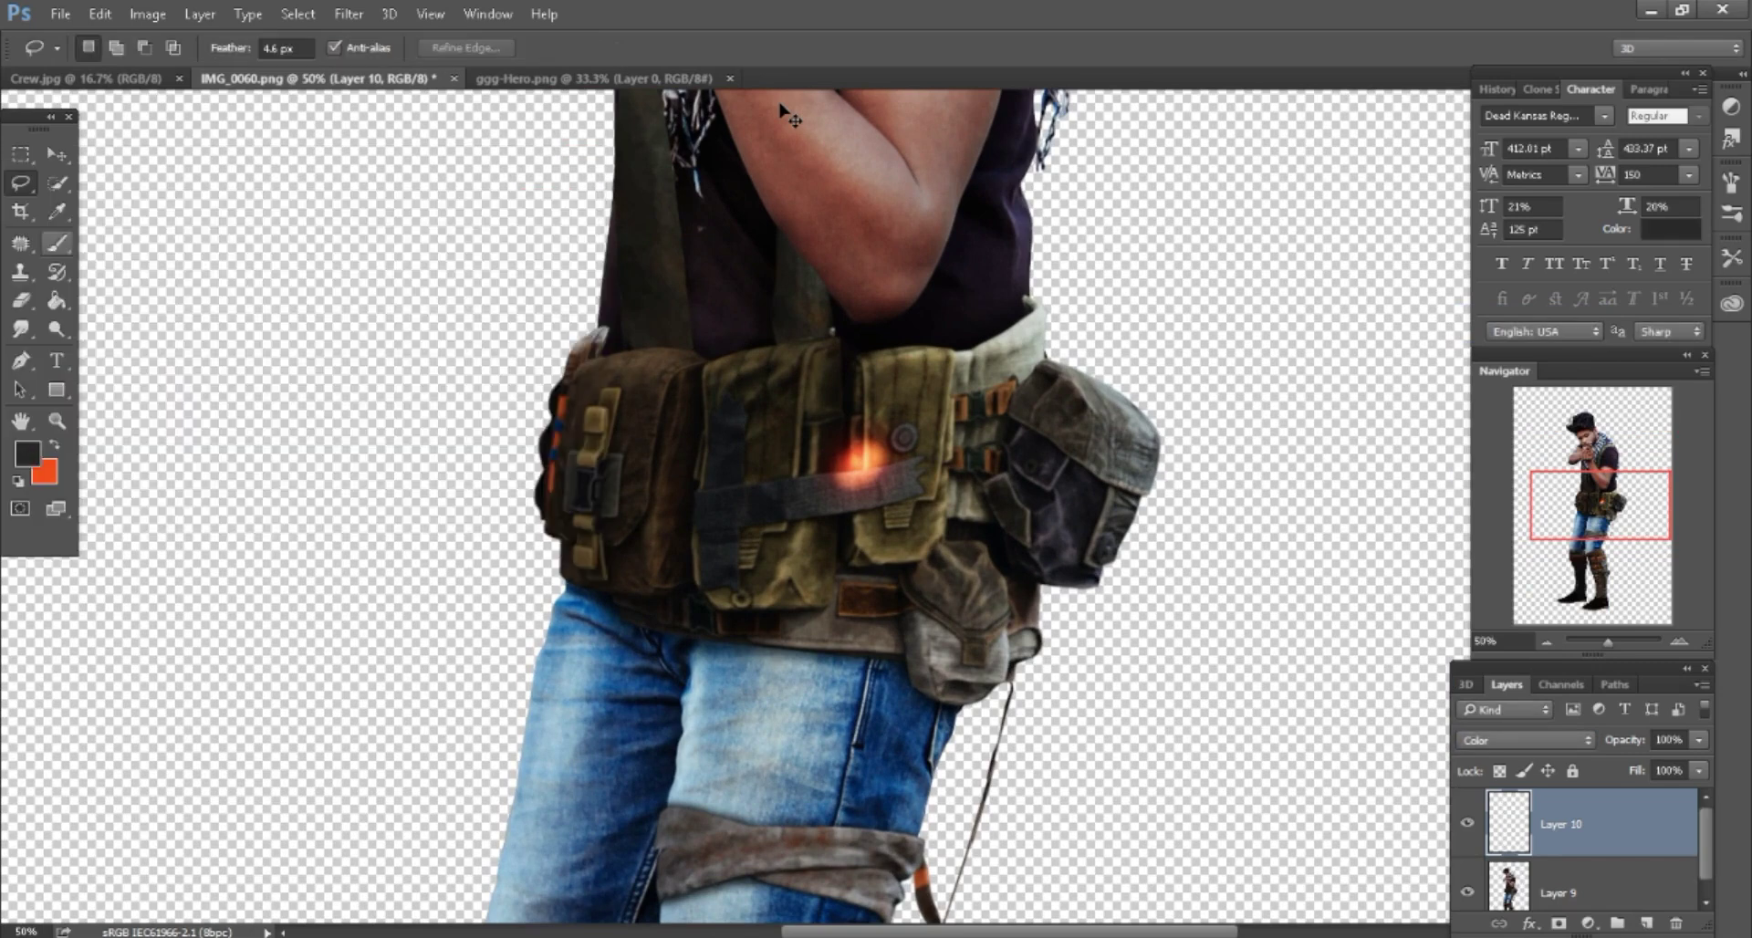
pyautogui.hotkey('ctrl', '+')
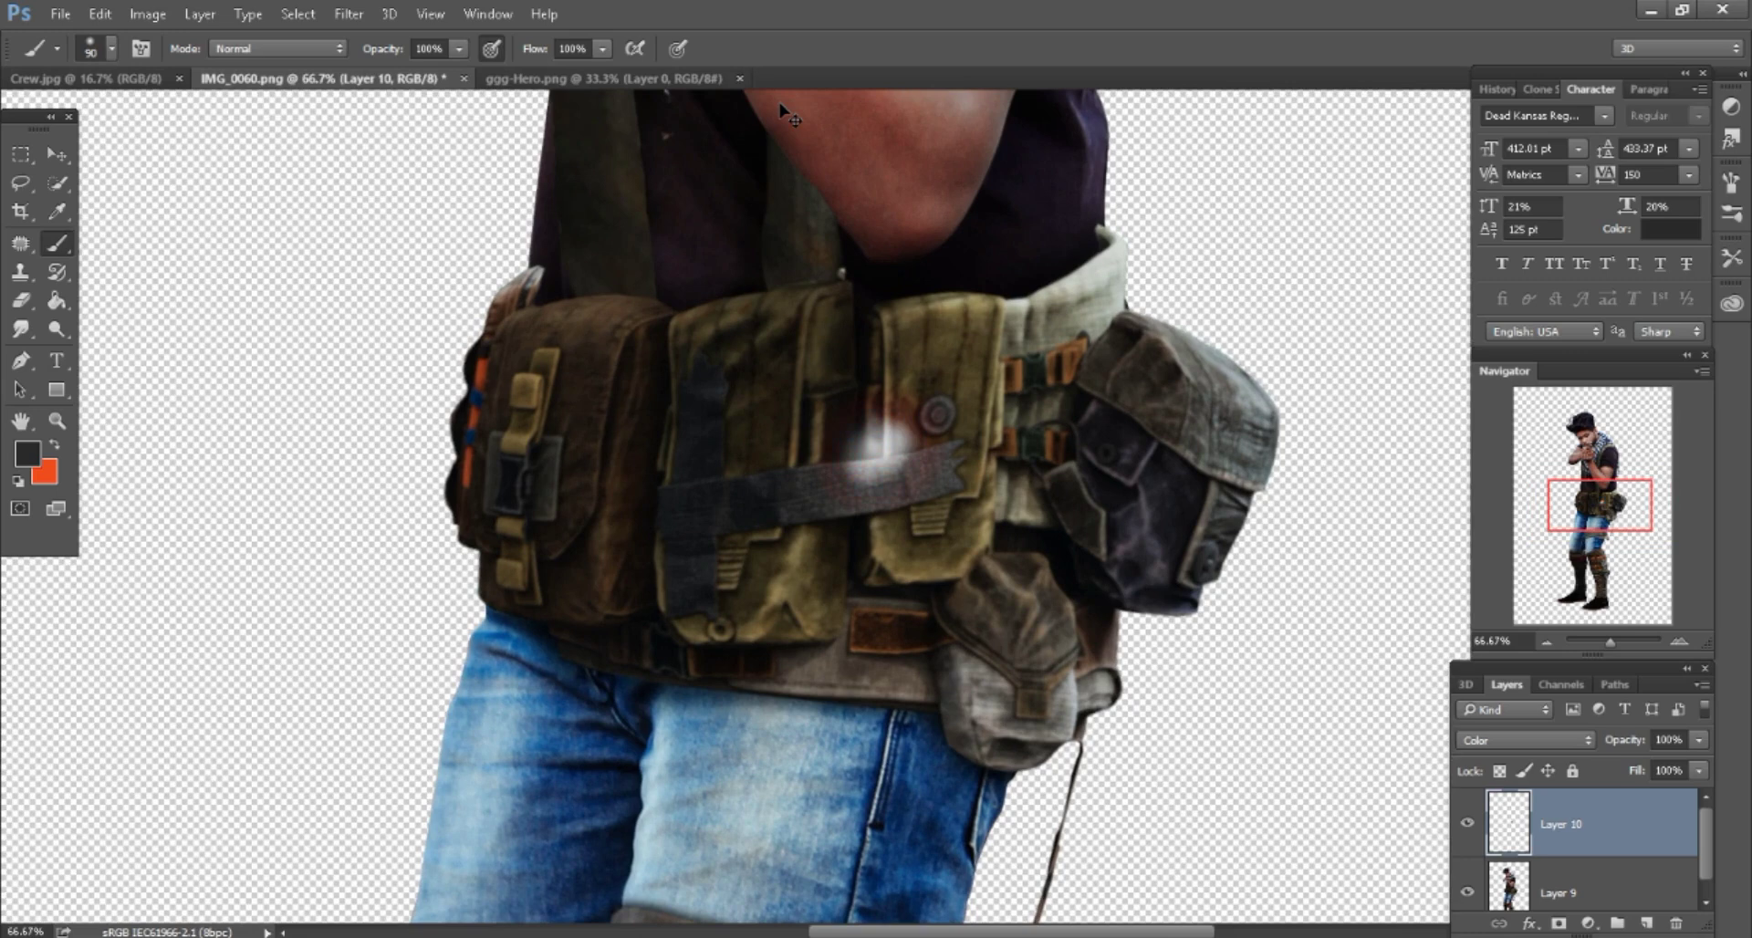
pyautogui.click(27, 452)
pyautogui.click(156, 403)
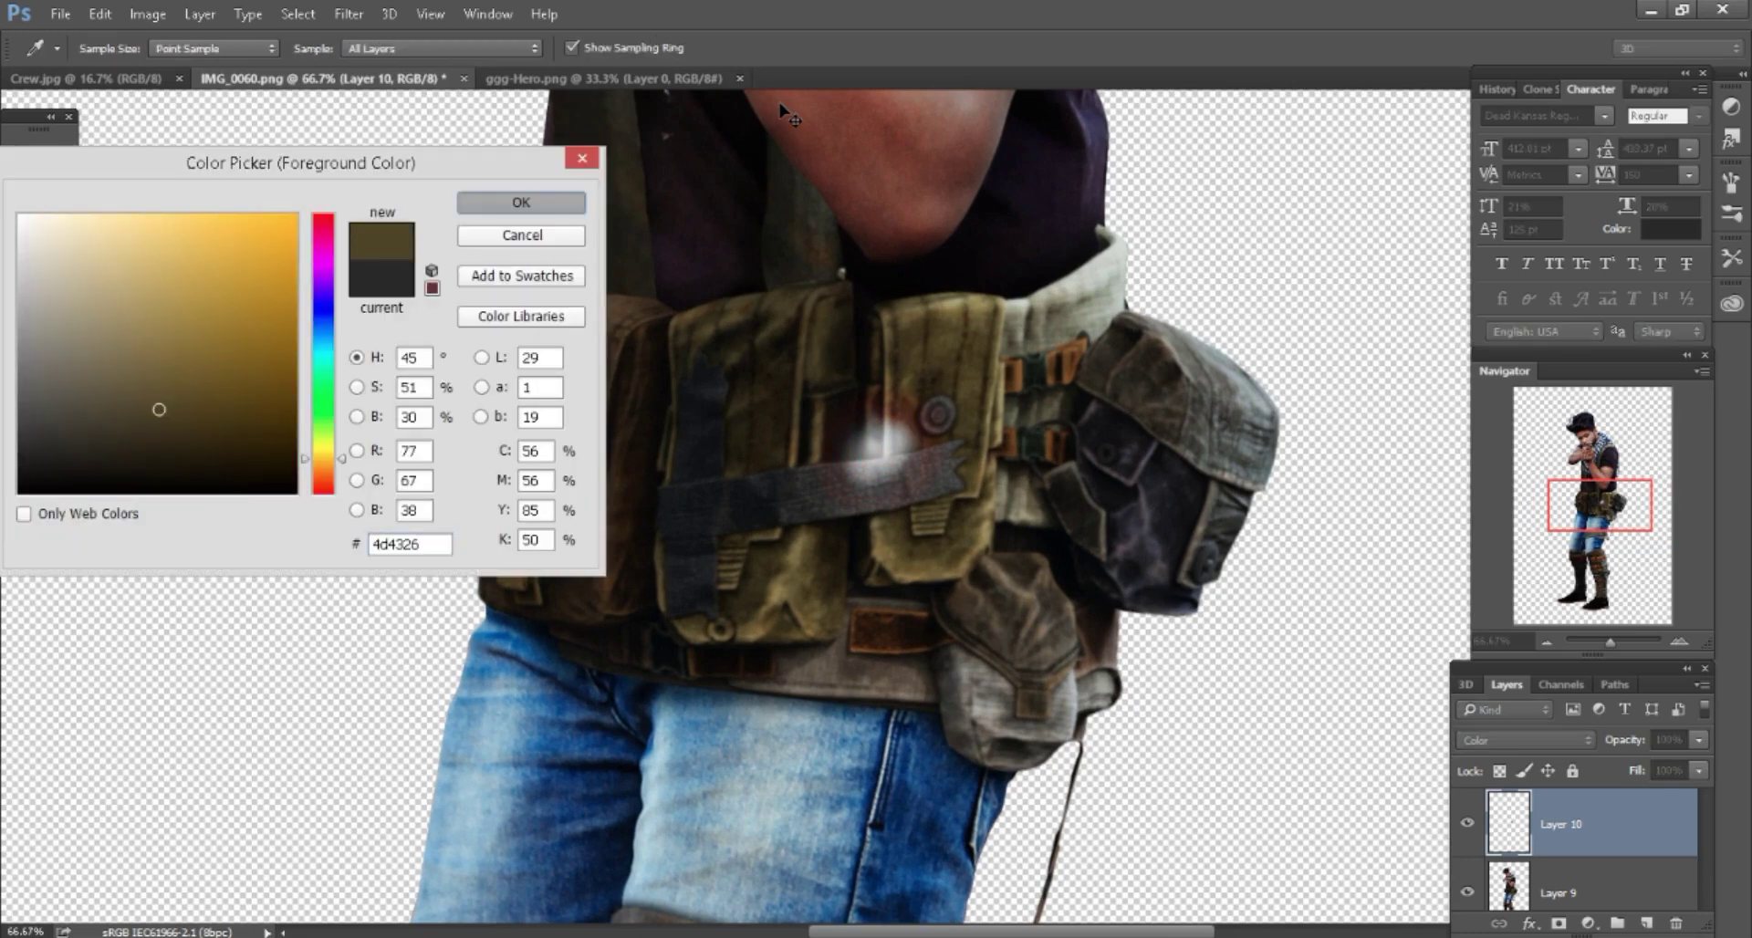
pyautogui.press('Return')
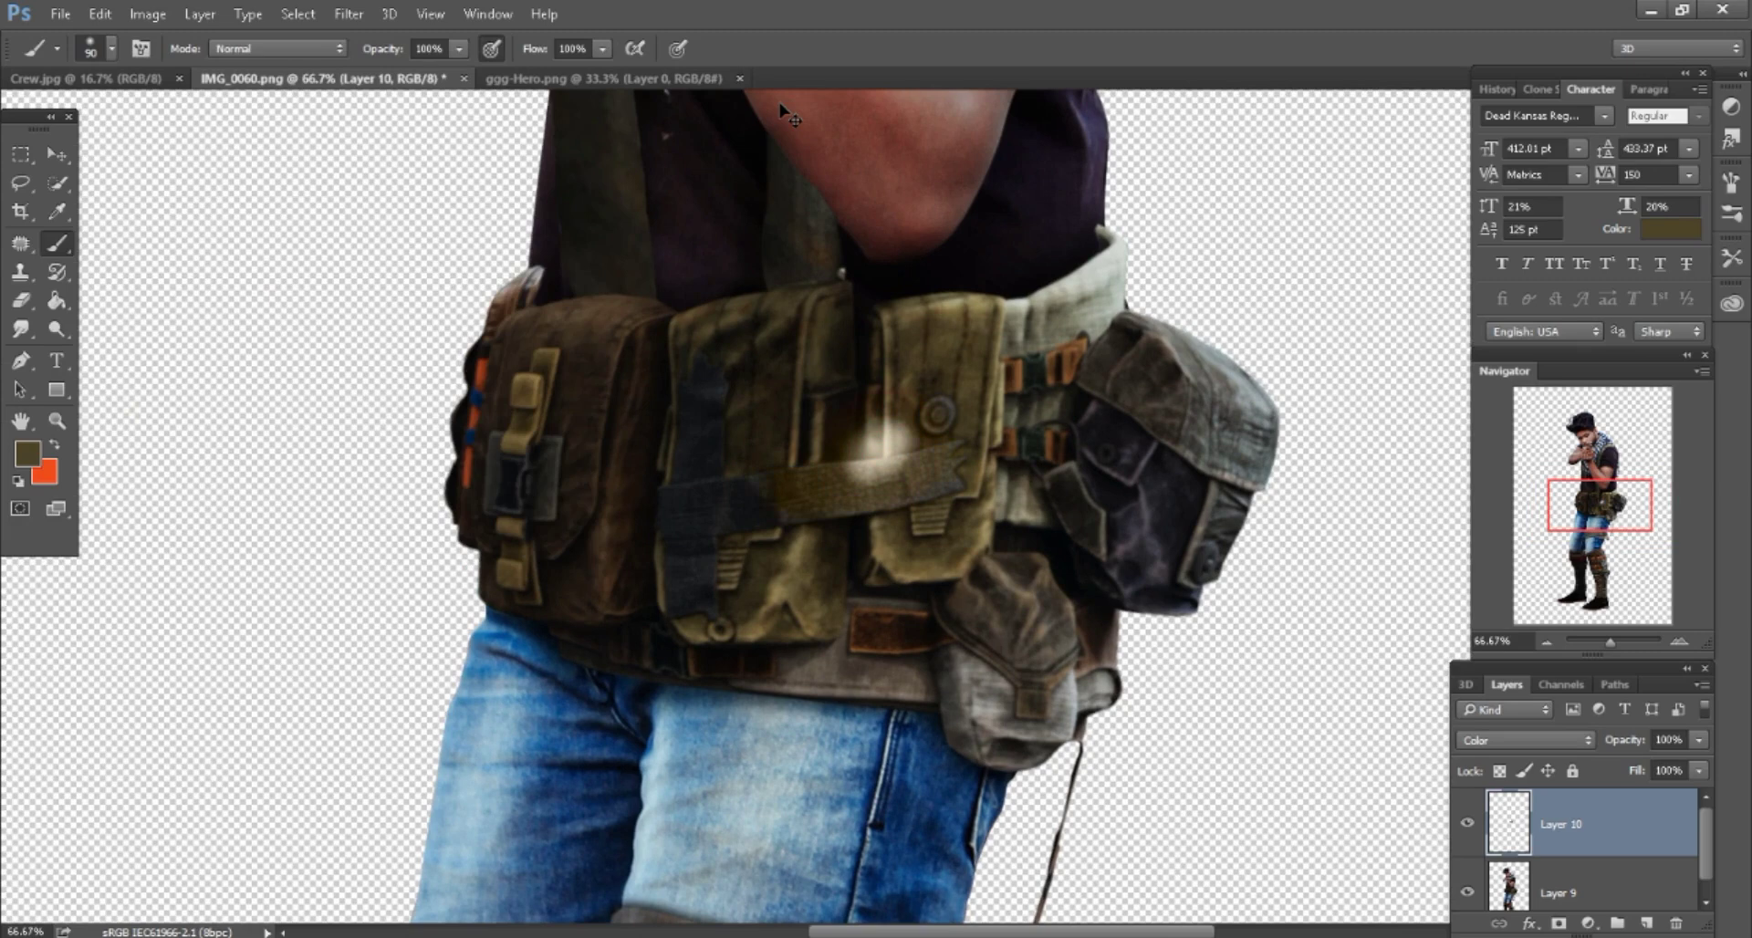
# Merge the Color-mode layer down into the figure layer.
pyautogui.hotkey('ctrl', '-')
pyautogui.hotkey('ctrl', '-')
pyautogui.hotkey('ctrl', '-')
pyautogui.hotkey('ctrl', '-')
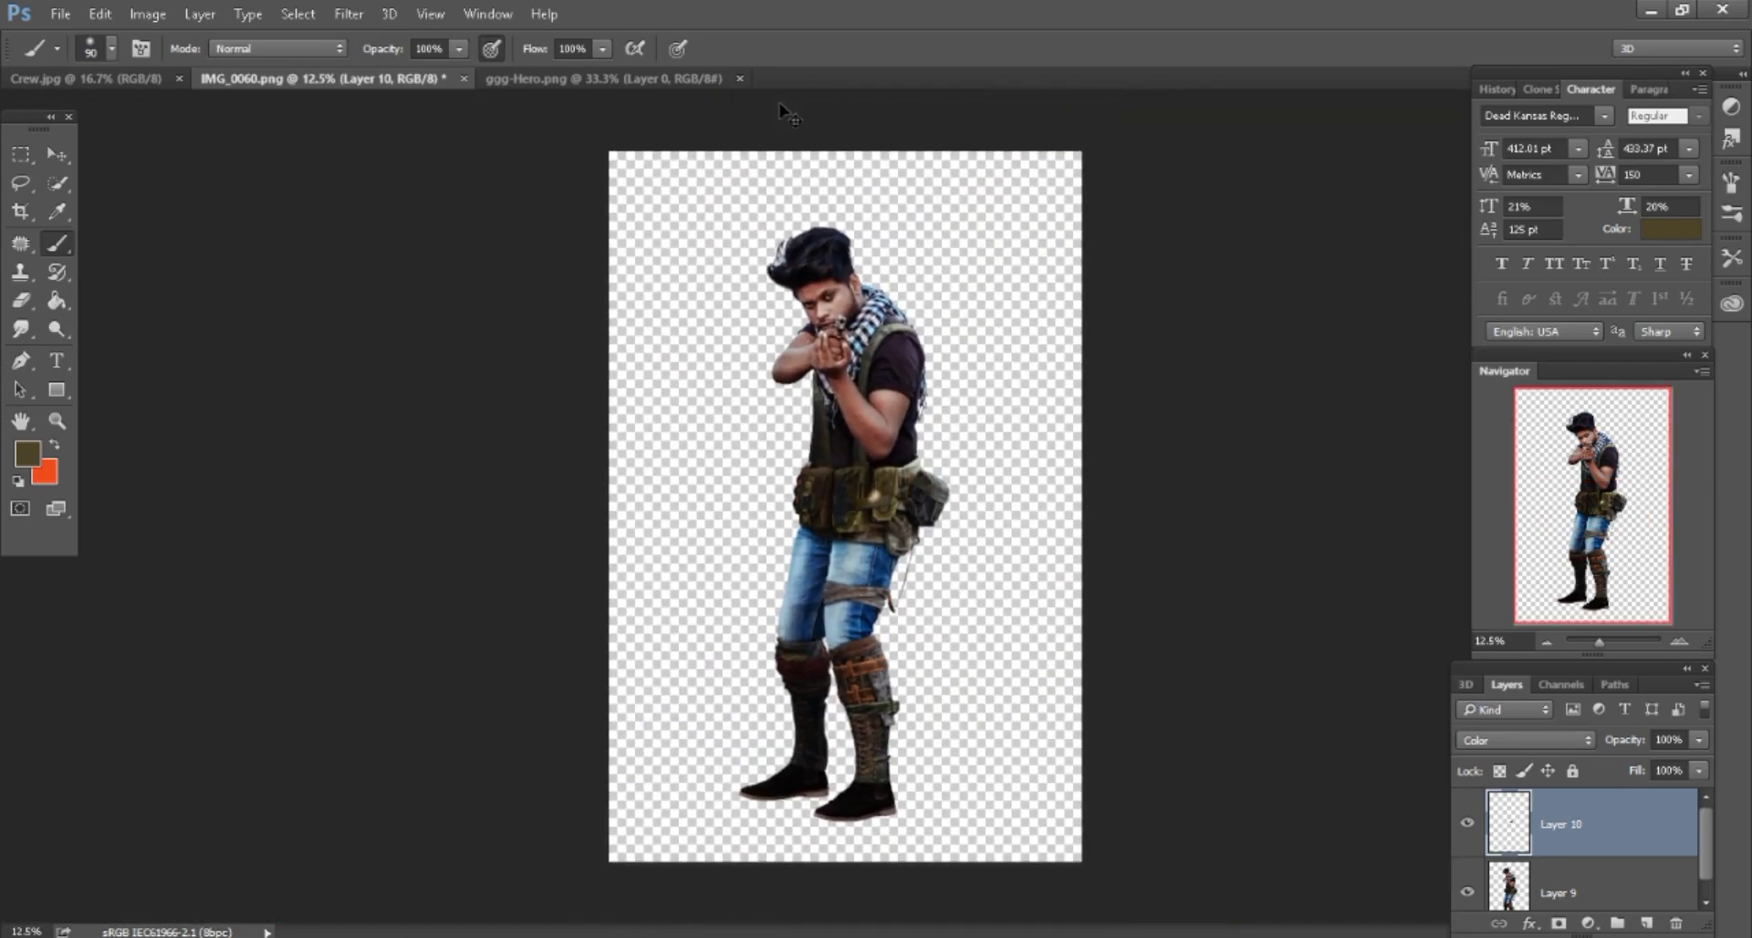
pyautogui.rightClick(1588, 824)
pyautogui.click(1350, 113)
pyautogui.hotkey('ctrl', '+')
# Patch the bright glow on the belt strap with nearby strap texture.
pyautogui.hotkey('ctrl', '+')
pyautogui.hotkey('ctrl', '+')
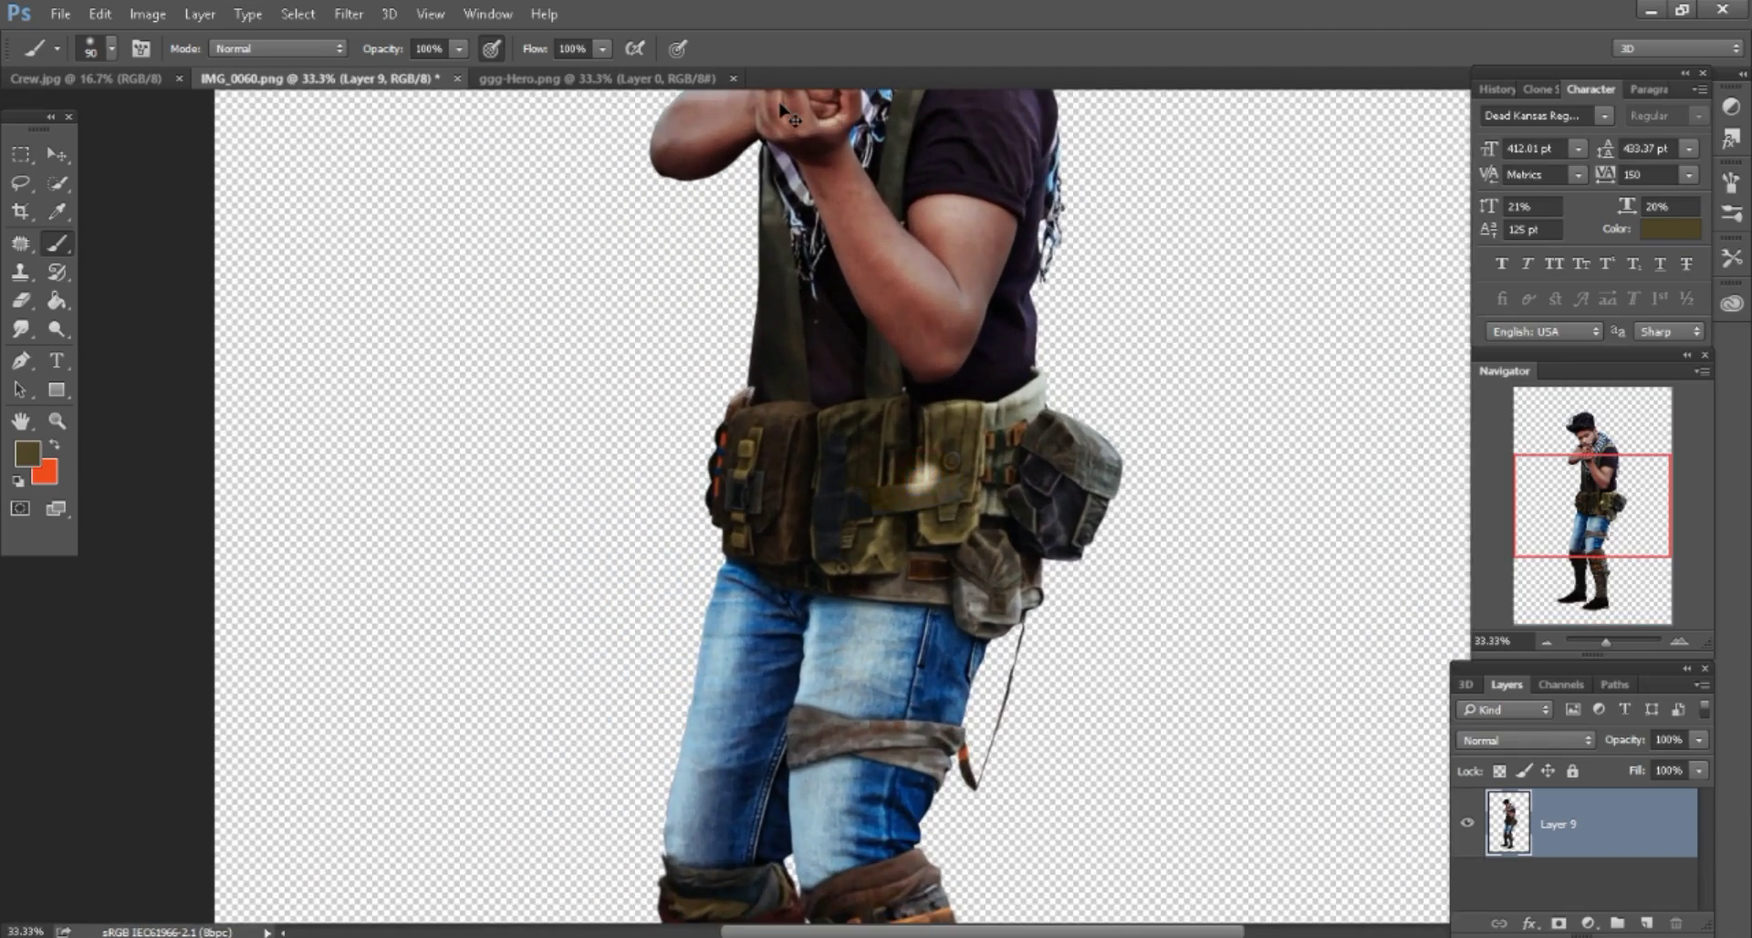
pyautogui.hotkey('ctrl', '+')
pyautogui.hotkey('ctrl', '+')
pyautogui.hotkey('ctrl', '+')
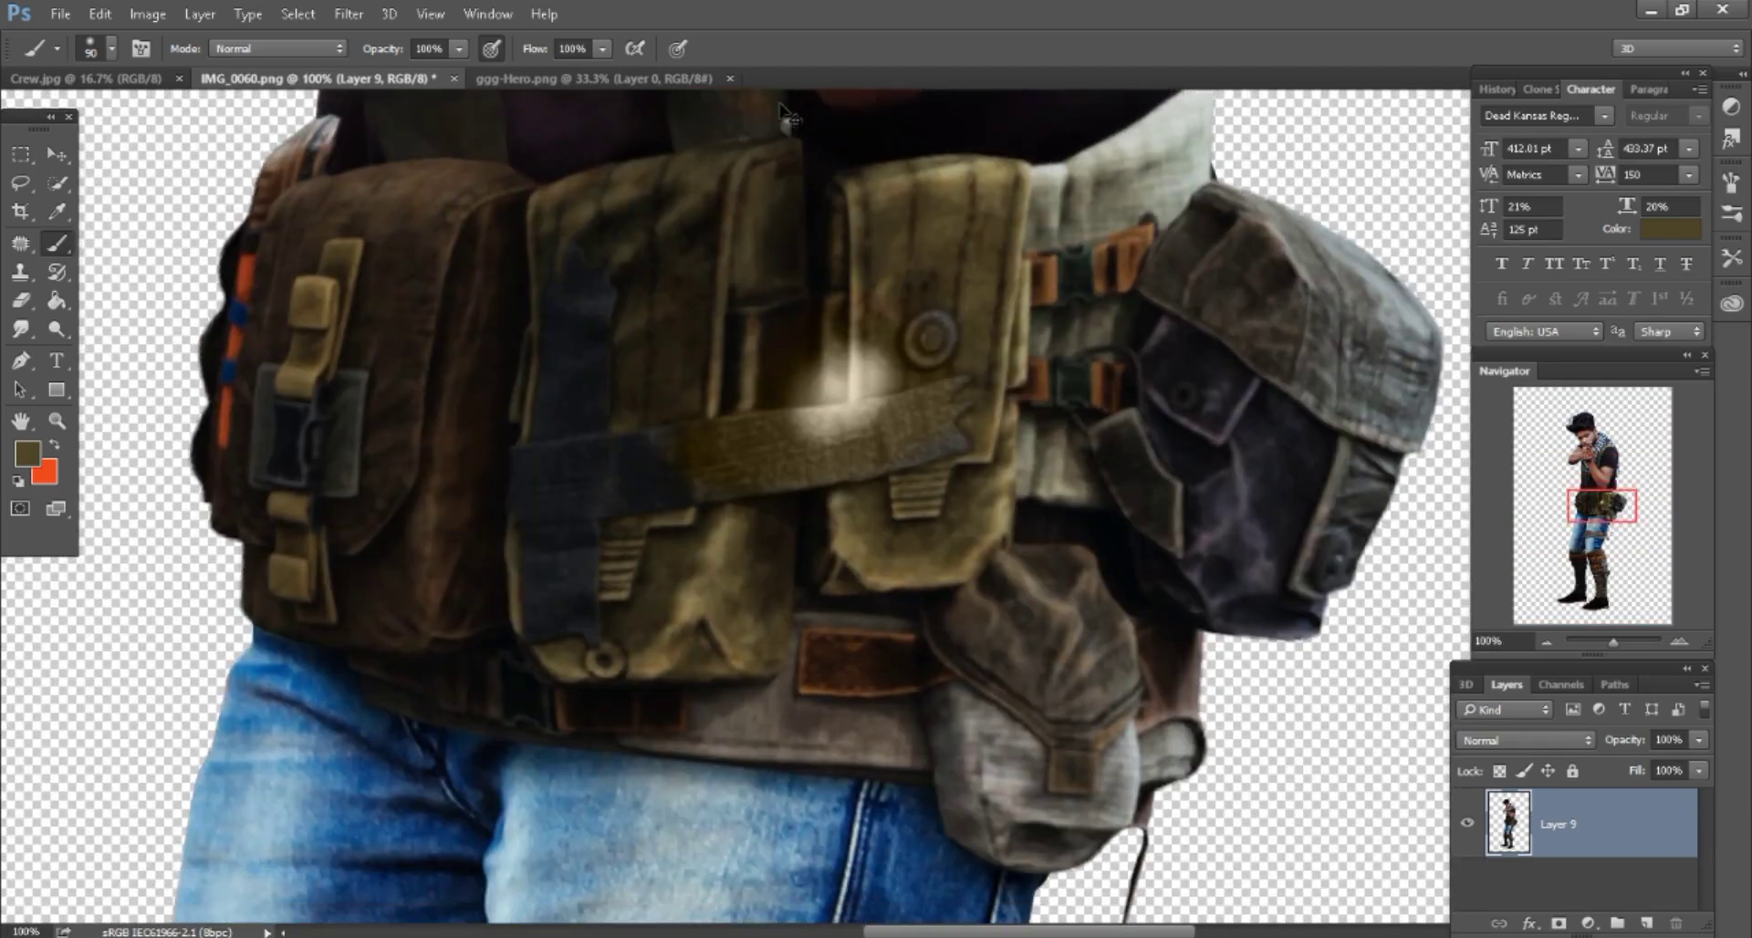
pyautogui.scroll(-1, 785, 114)
pyautogui.press('j')
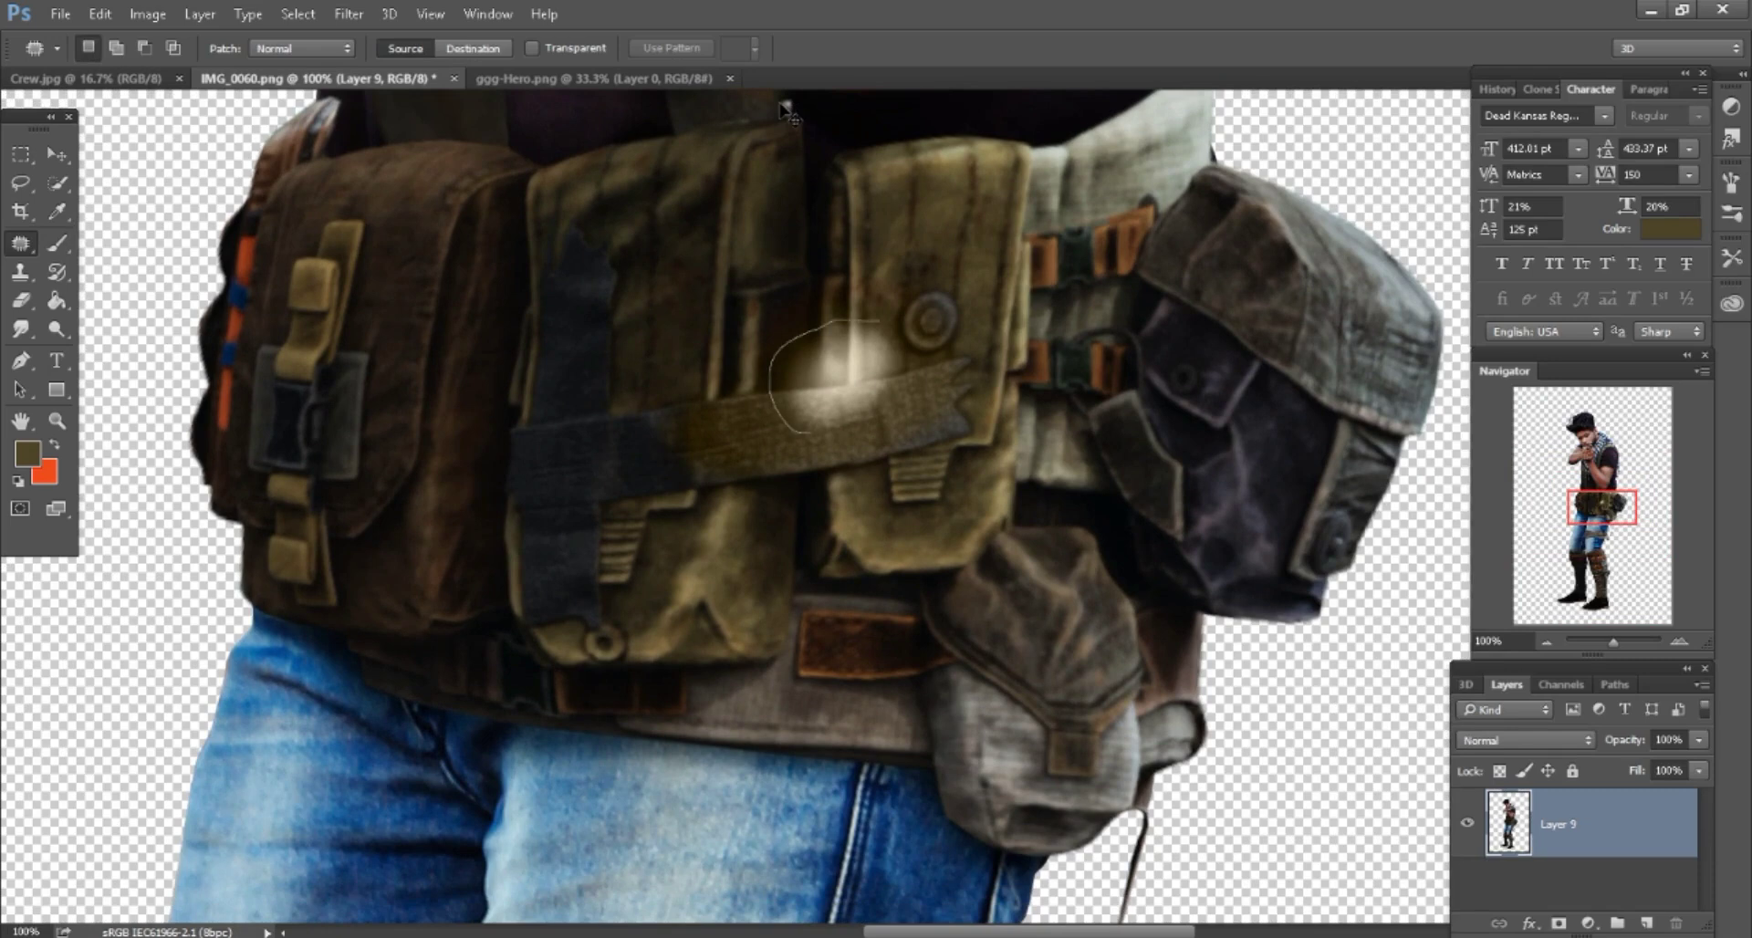
pyautogui.moveTo(890, 325); pyautogui.dragTo(899, 328)
pyautogui.moveTo(839, 399); pyautogui.dragTo(930, 435)
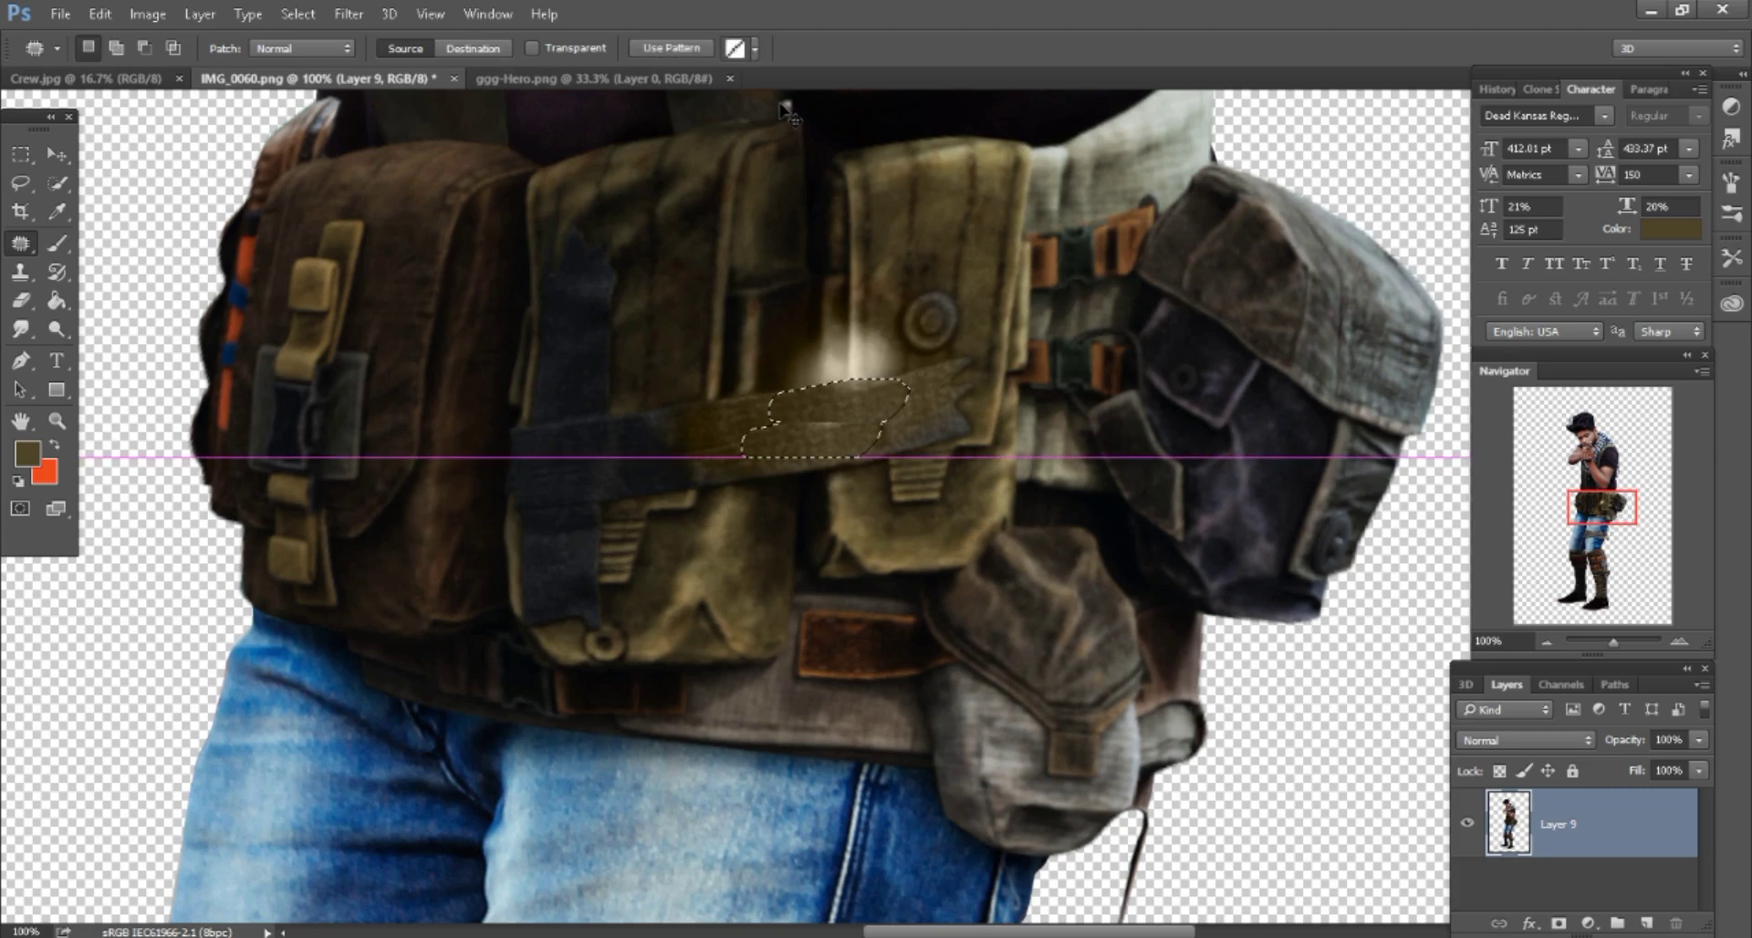
pyautogui.hotkey('ctrl', 'd')
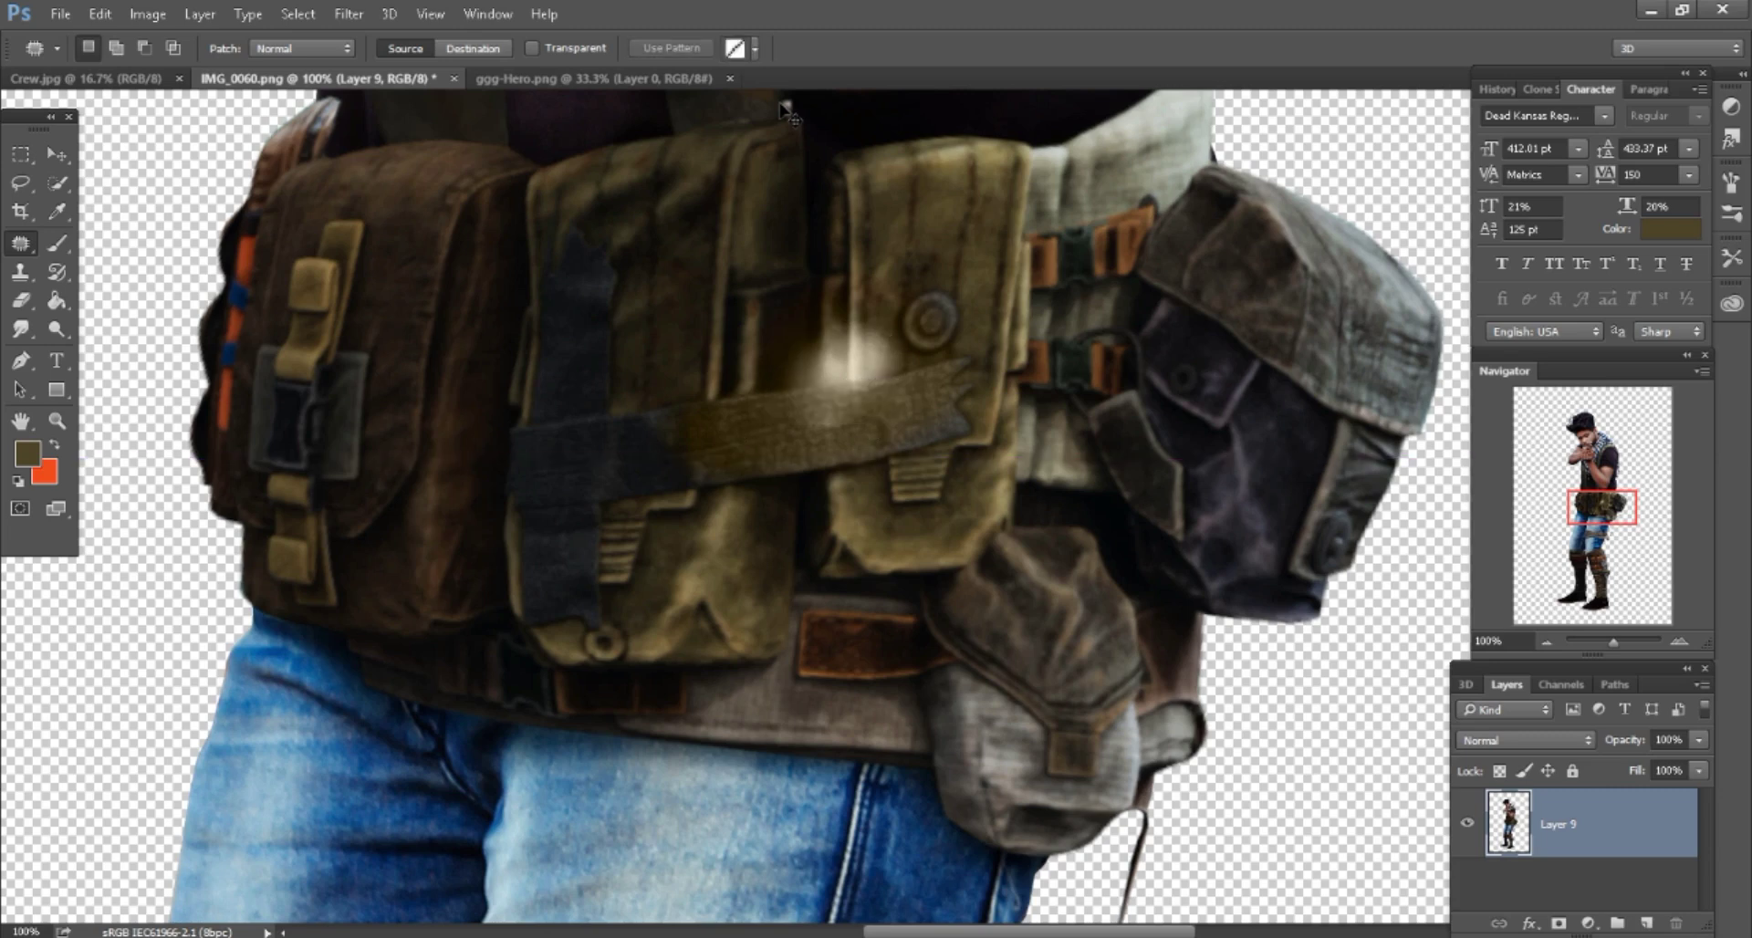
# Patch the remaining glow with pouch texture, compare via undo/redo, and fit the image on screen.
pyautogui.moveTo(867, 351); pyautogui.dragTo(871, 278)
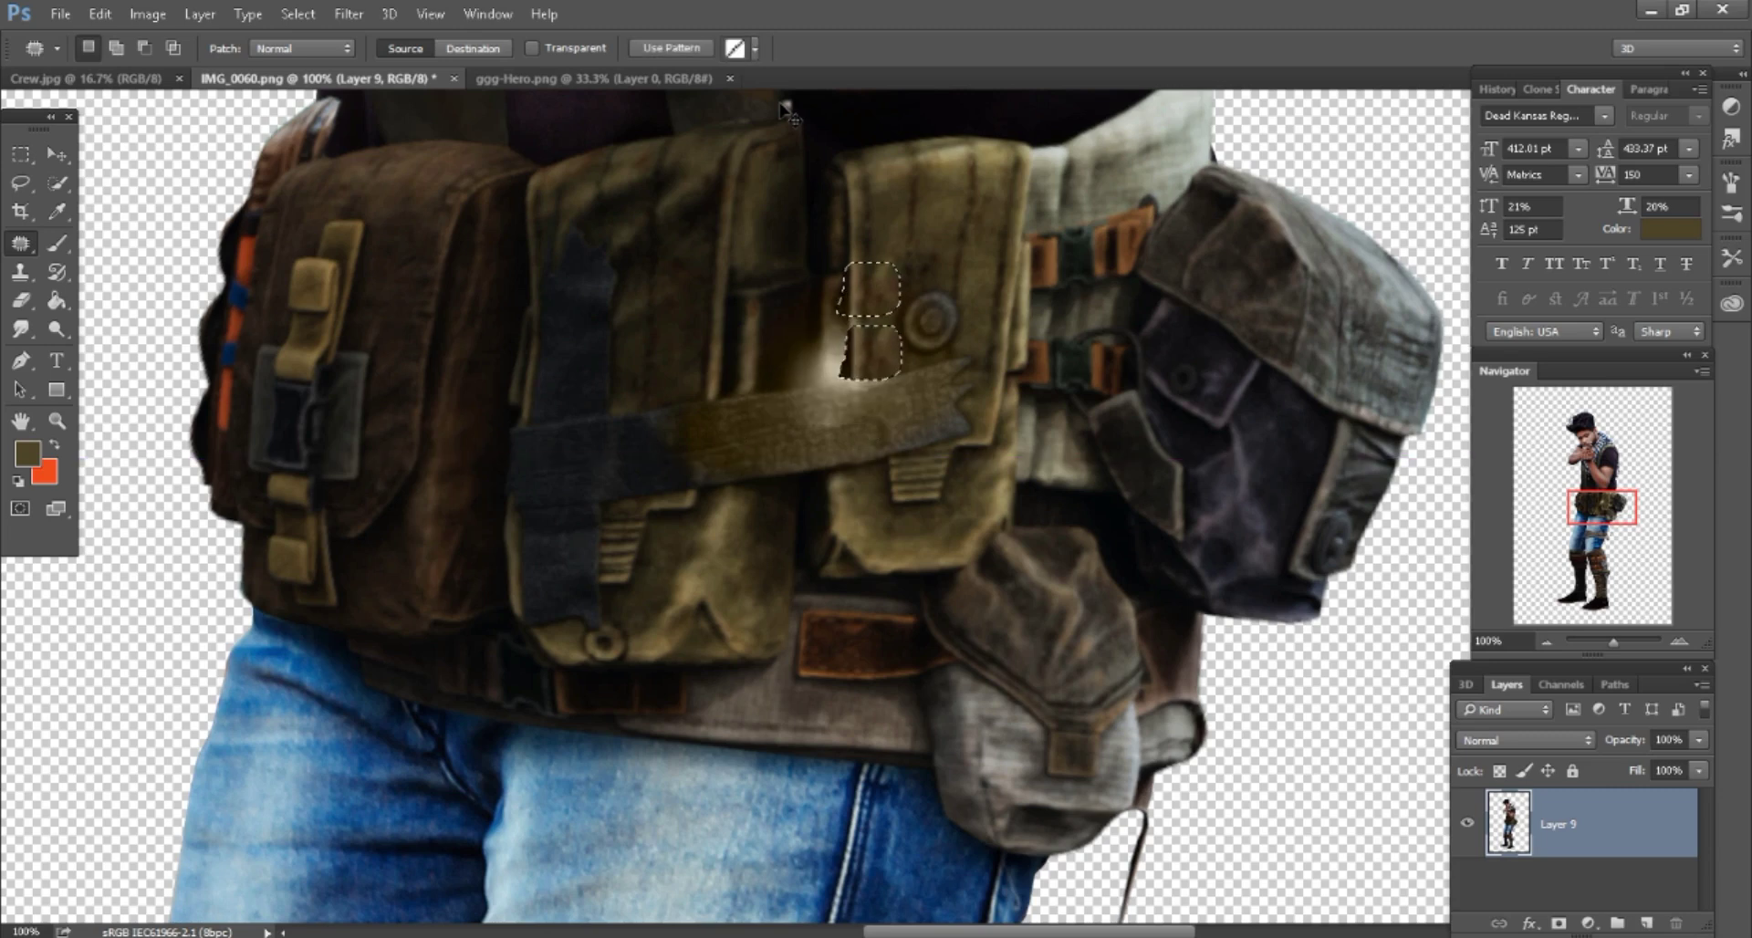
pyautogui.hotkey('ctrl', 'd')
pyautogui.hotkey('ctrl', 'z')
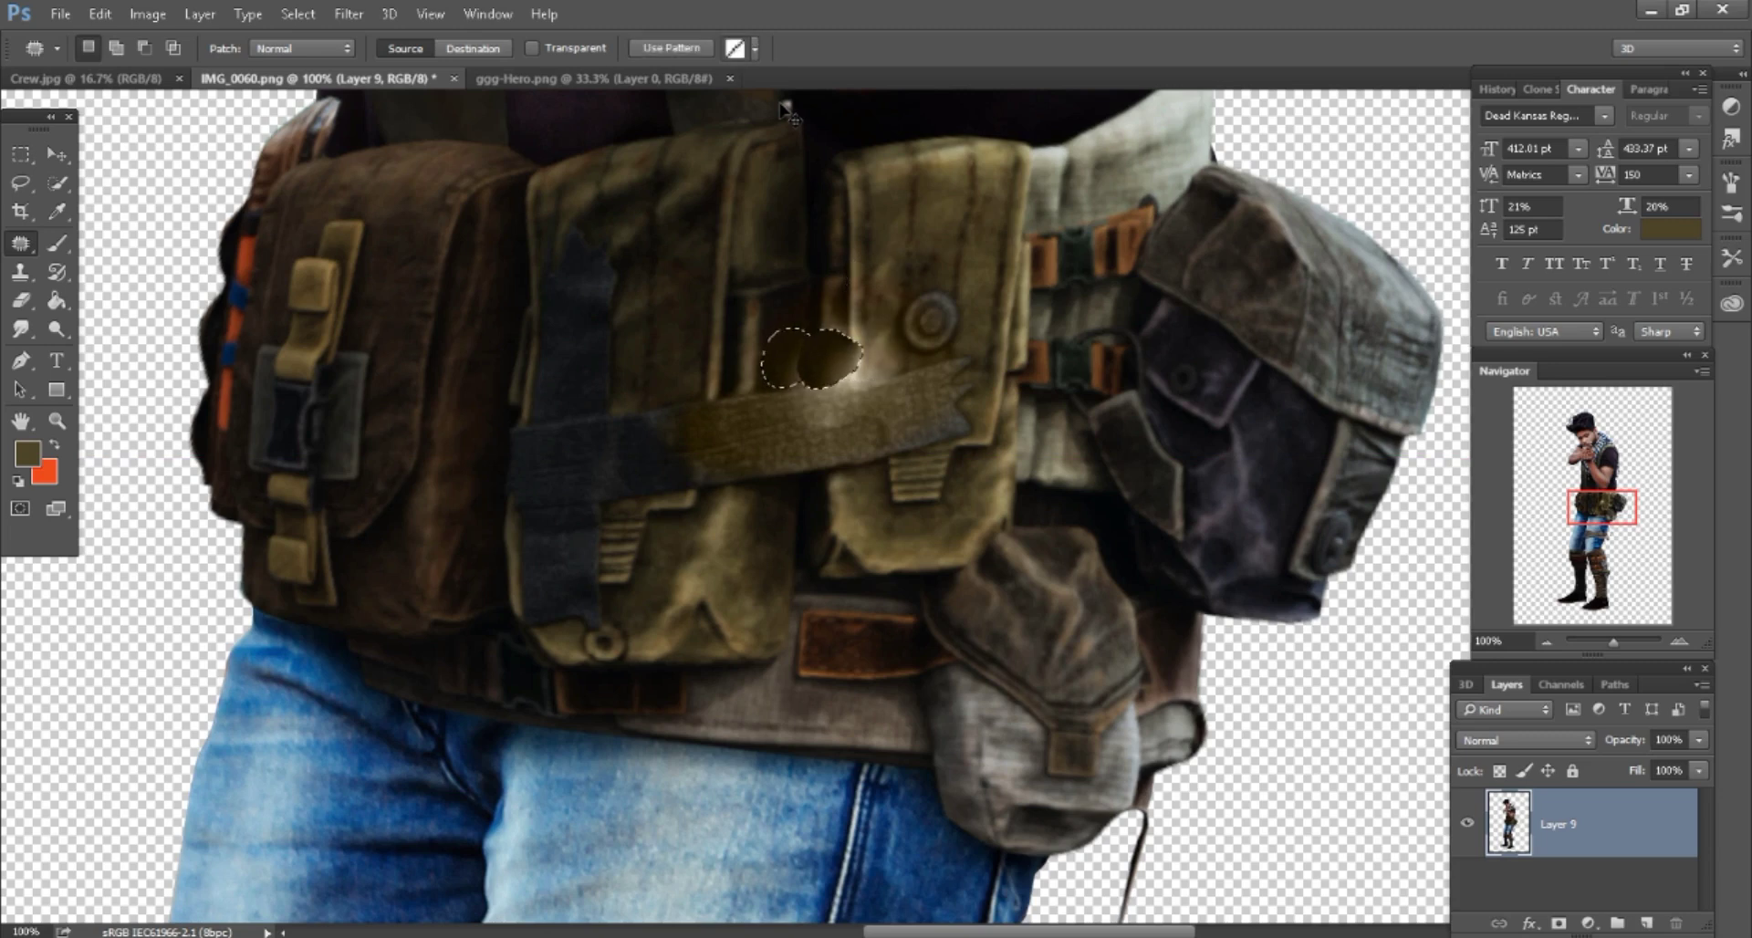
pyautogui.hotkey('ctrl', 'z')
pyautogui.hotkey('ctrl', '-')
pyautogui.hotkey('ctrl', '0')
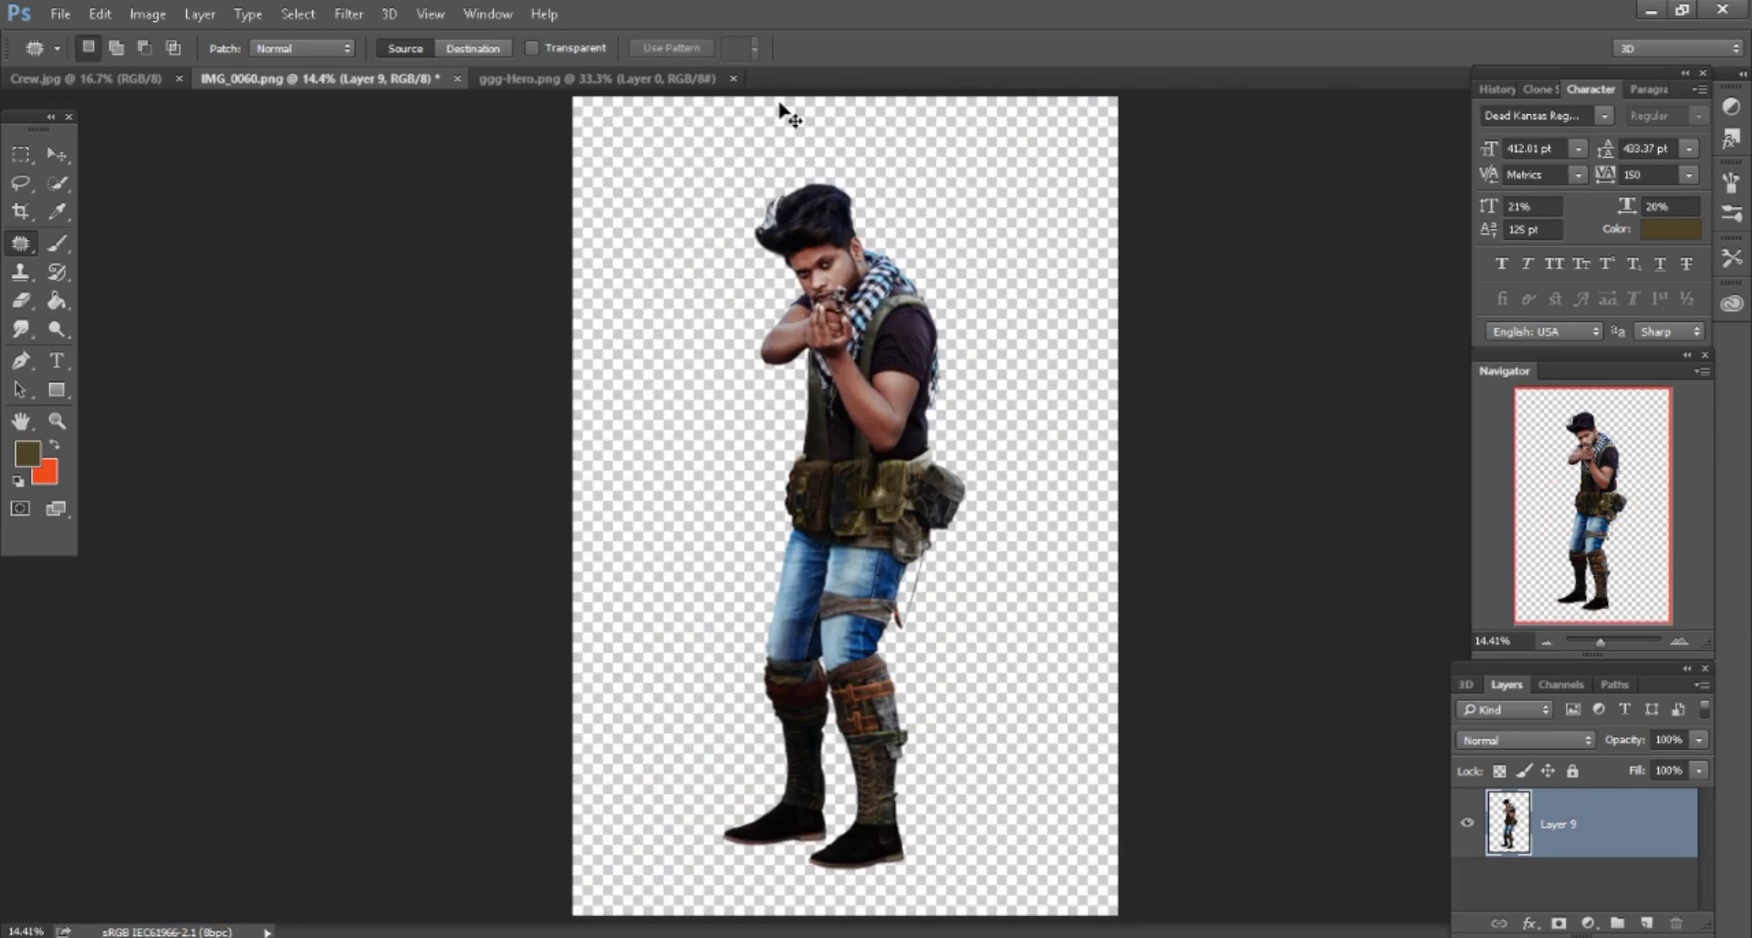
# Move the man into the Crew.jpg forest scene and close the cut-out and ggg-Hero documents.
pyautogui.press('v')
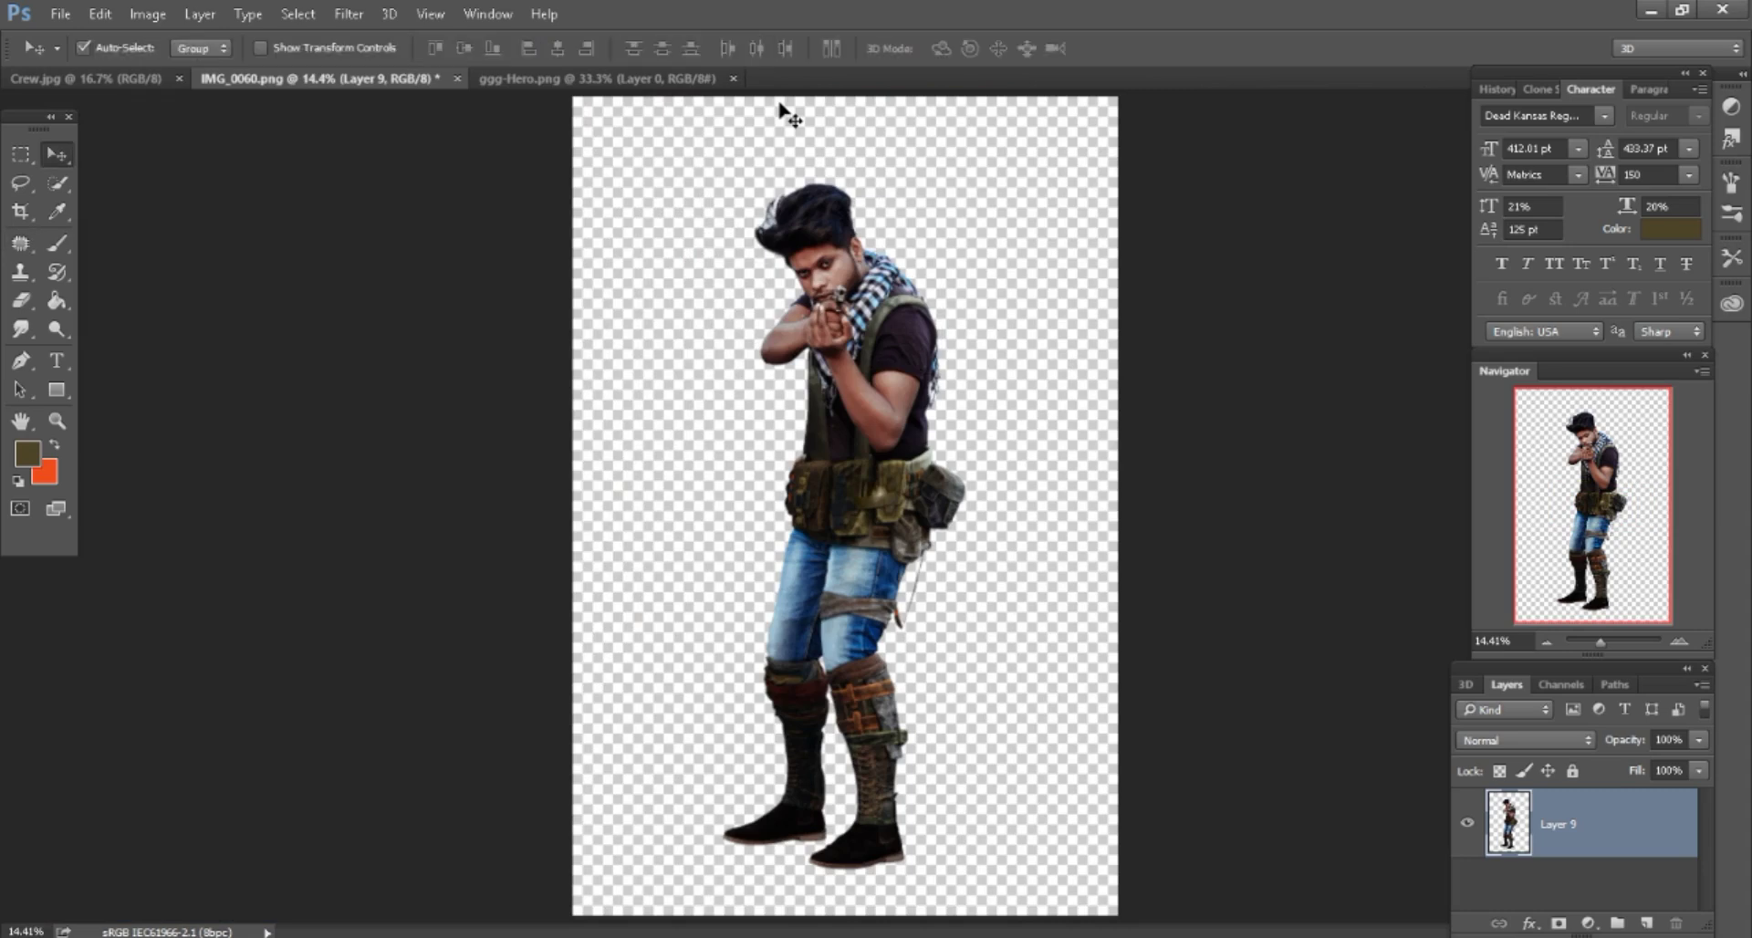
pyautogui.moveTo(780, 105); pyautogui.dragTo(780, 108)
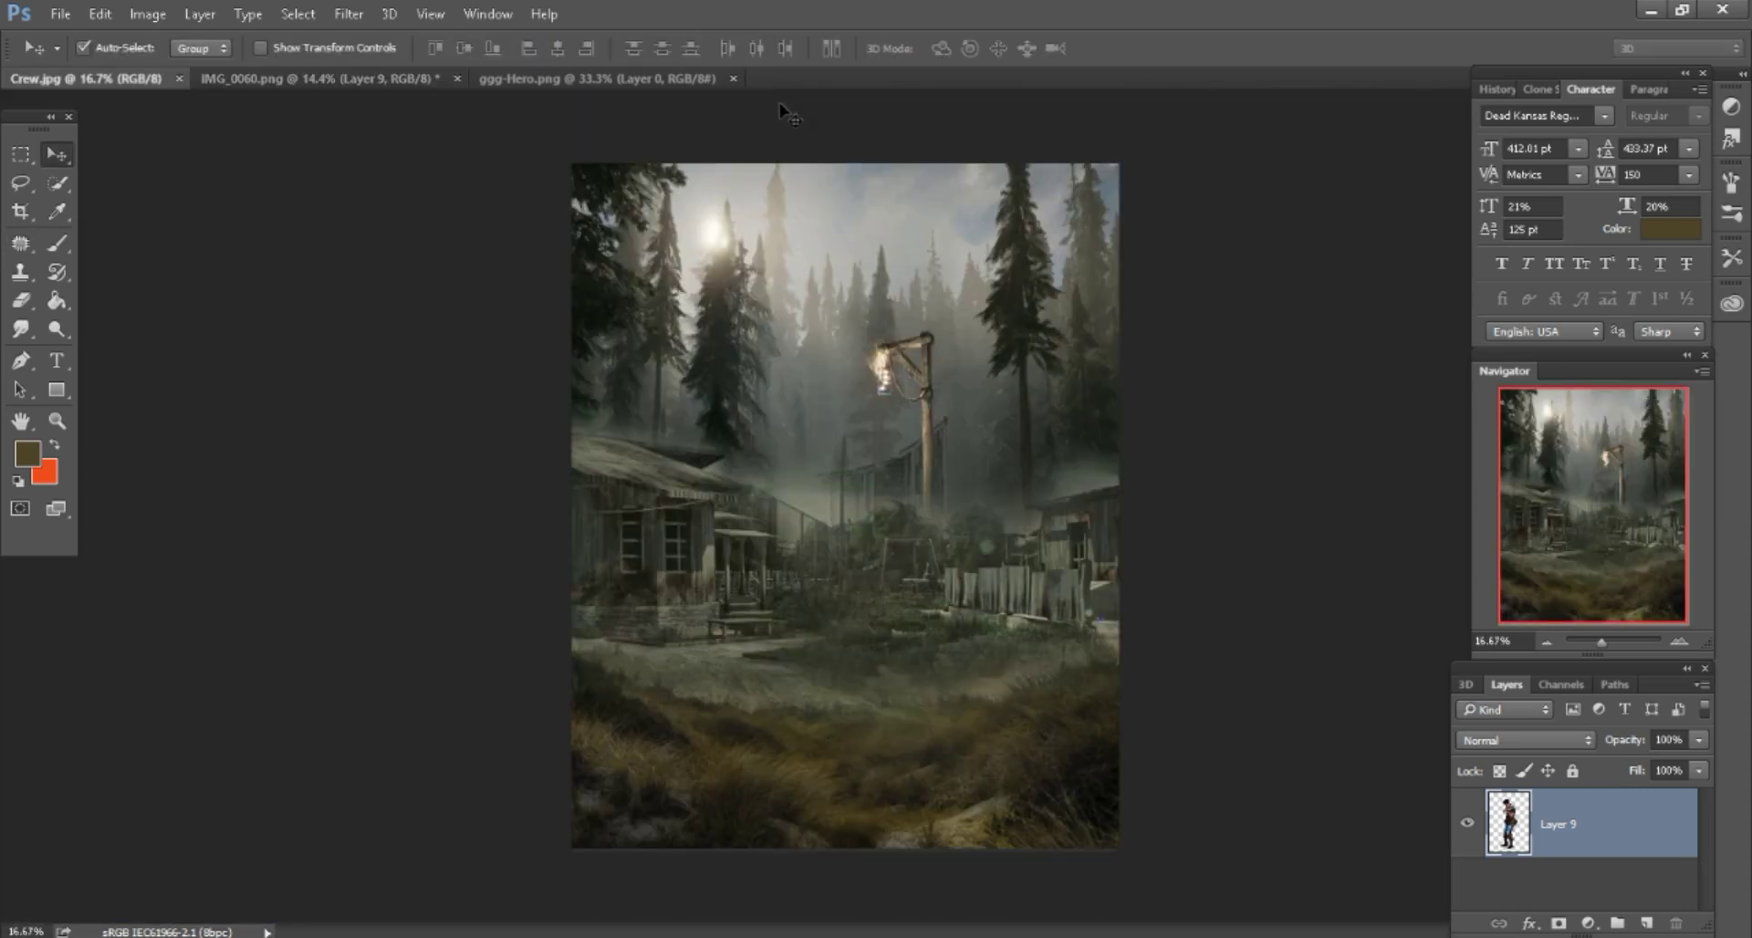
pyautogui.hotkey('ctrl', 'Tab')
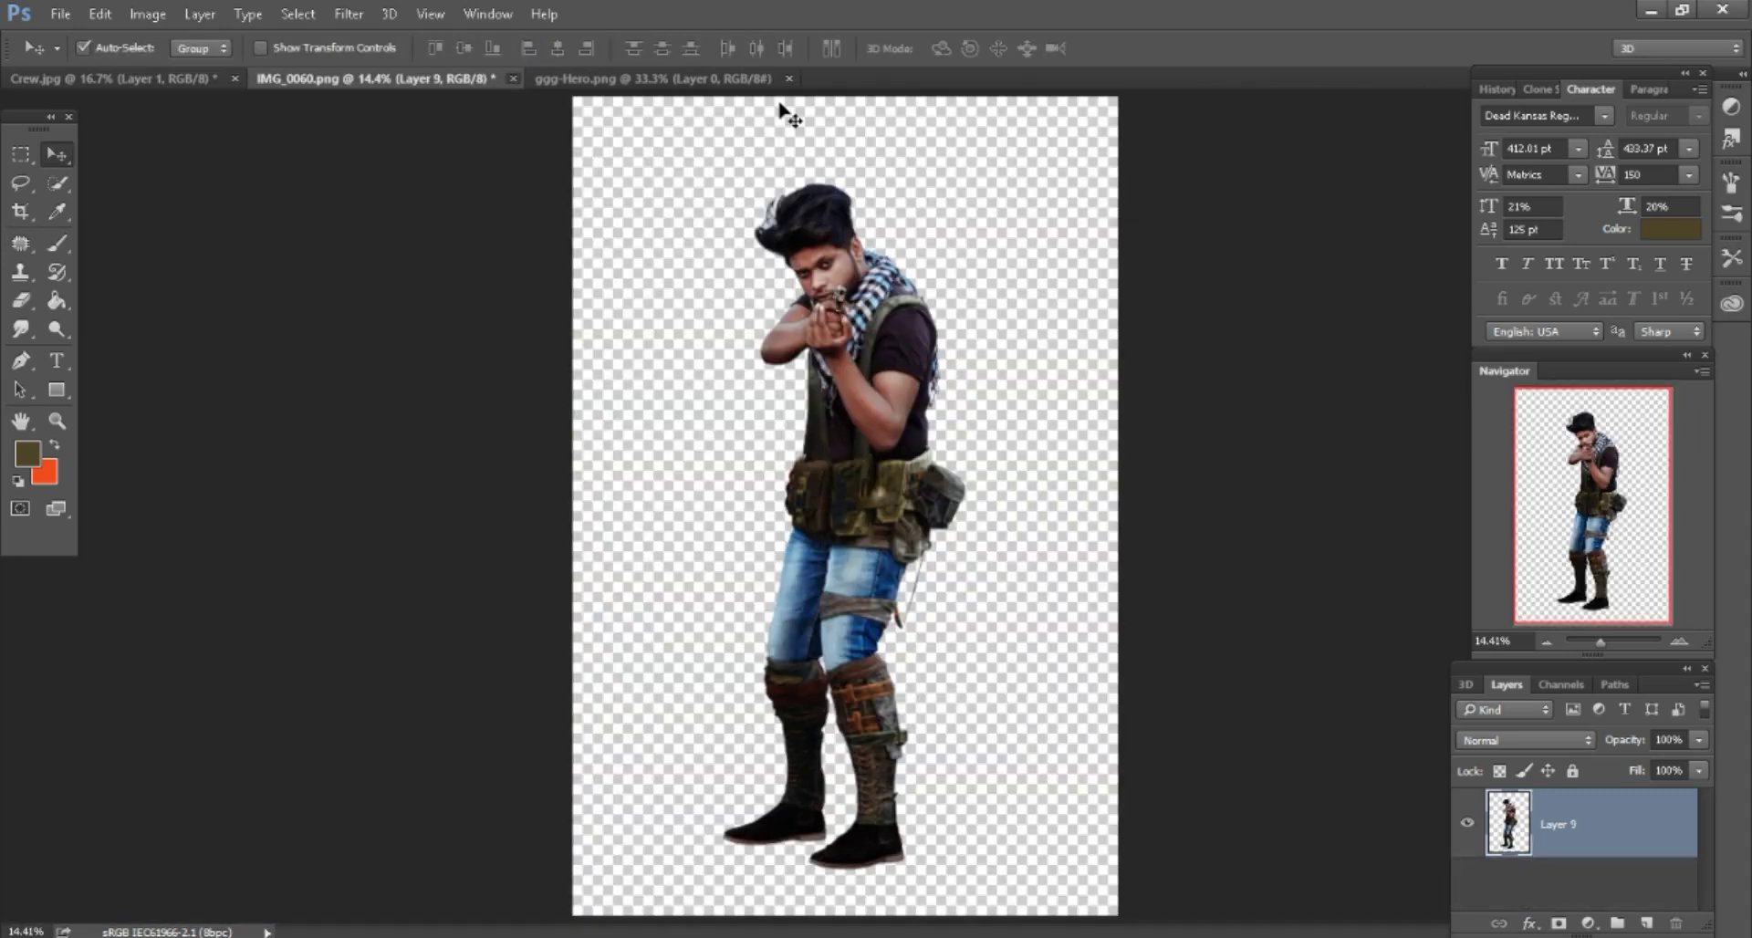
pyautogui.hotkey('ctrl', 'w')
pyautogui.press('Tab')
pyautogui.press('Return')
pyautogui.hotkey('ctrl', 'Tab')
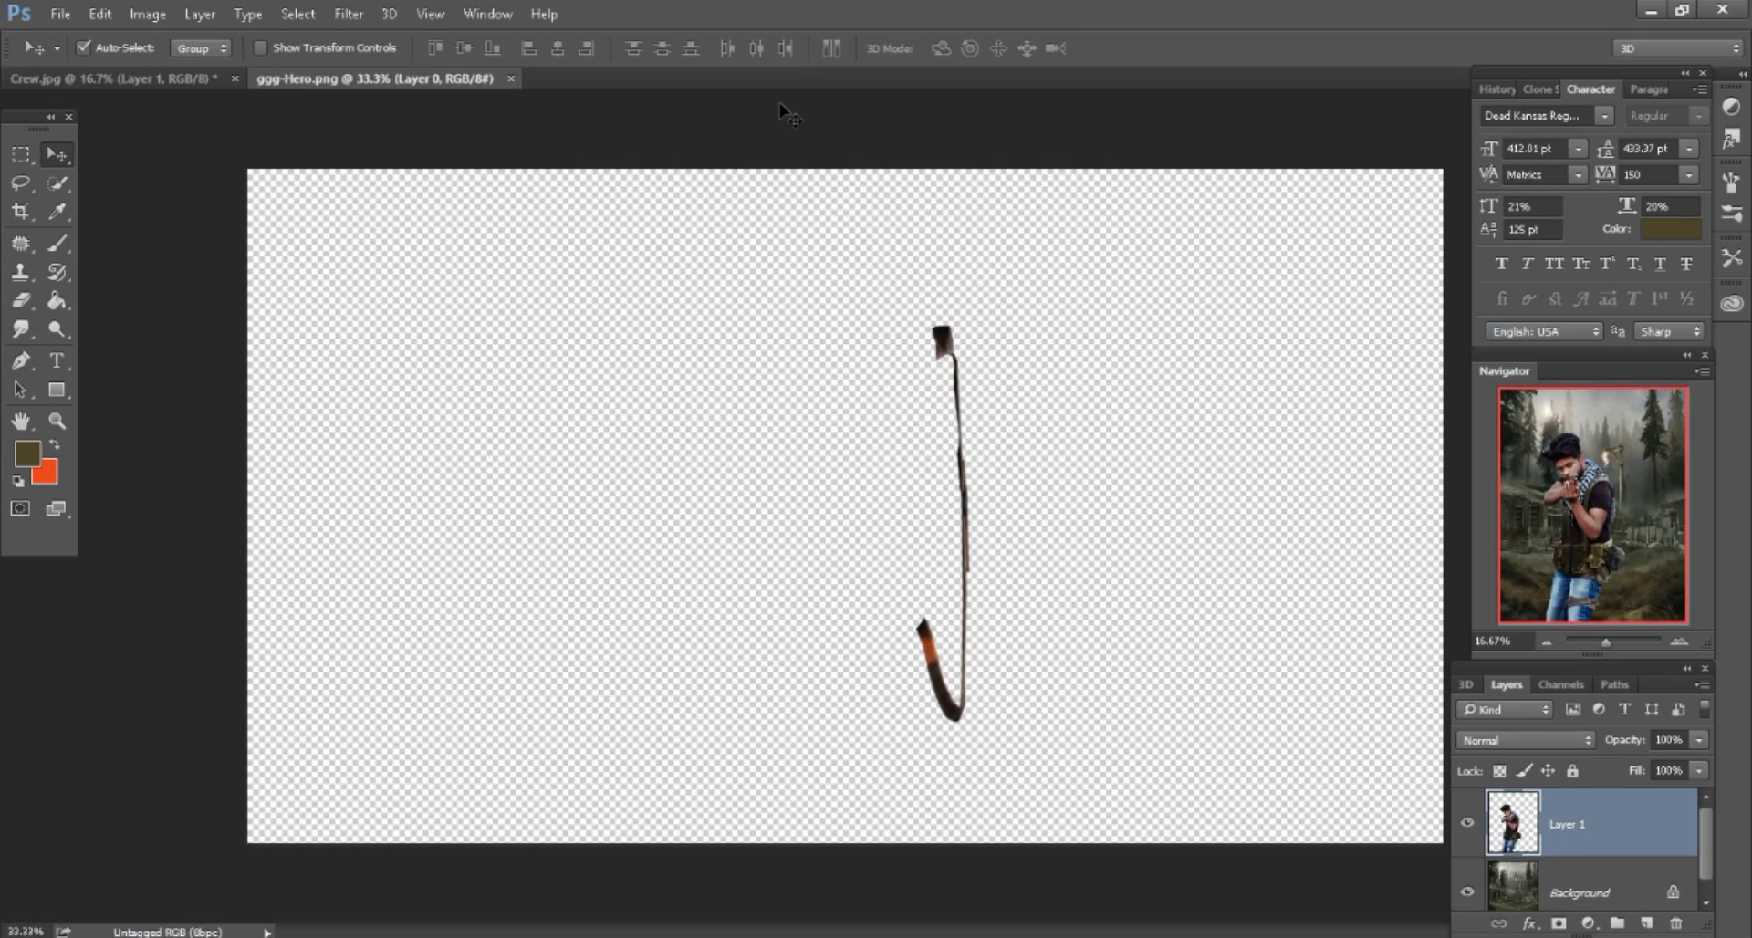
pyautogui.hotkey('ctrl', 'w')
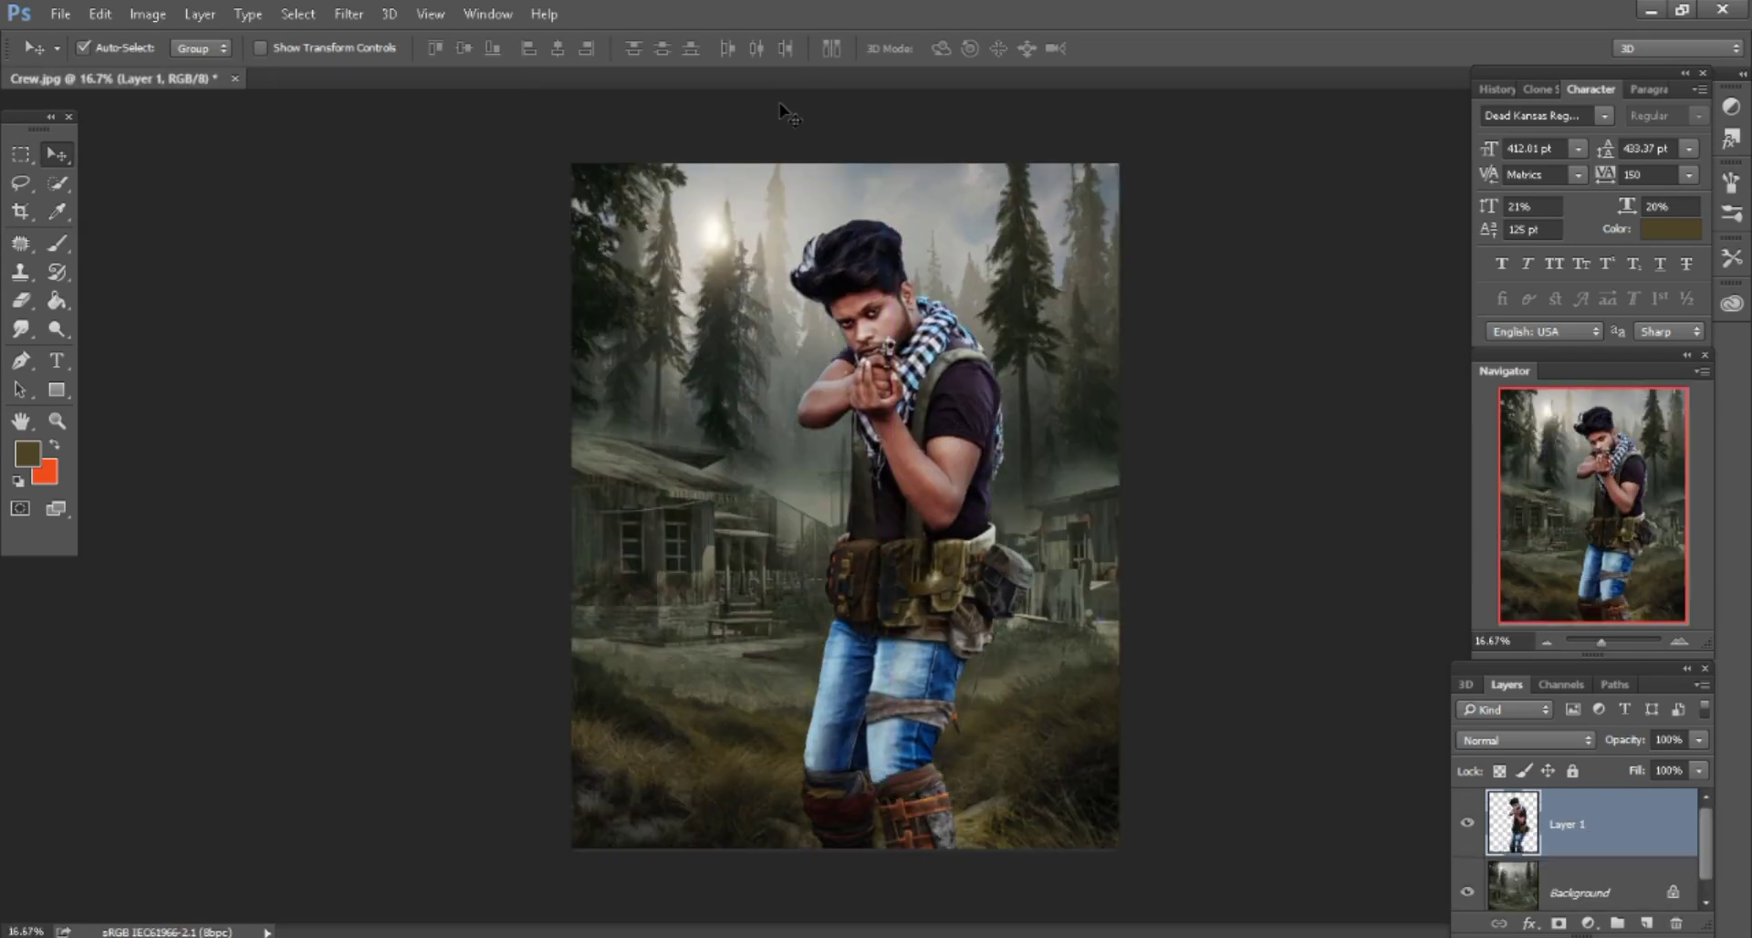
# Convert the man's layer to a Smart Object and start Free Transform.
pyautogui.rightClick(1569, 824)
pyautogui.click(1414, 277)
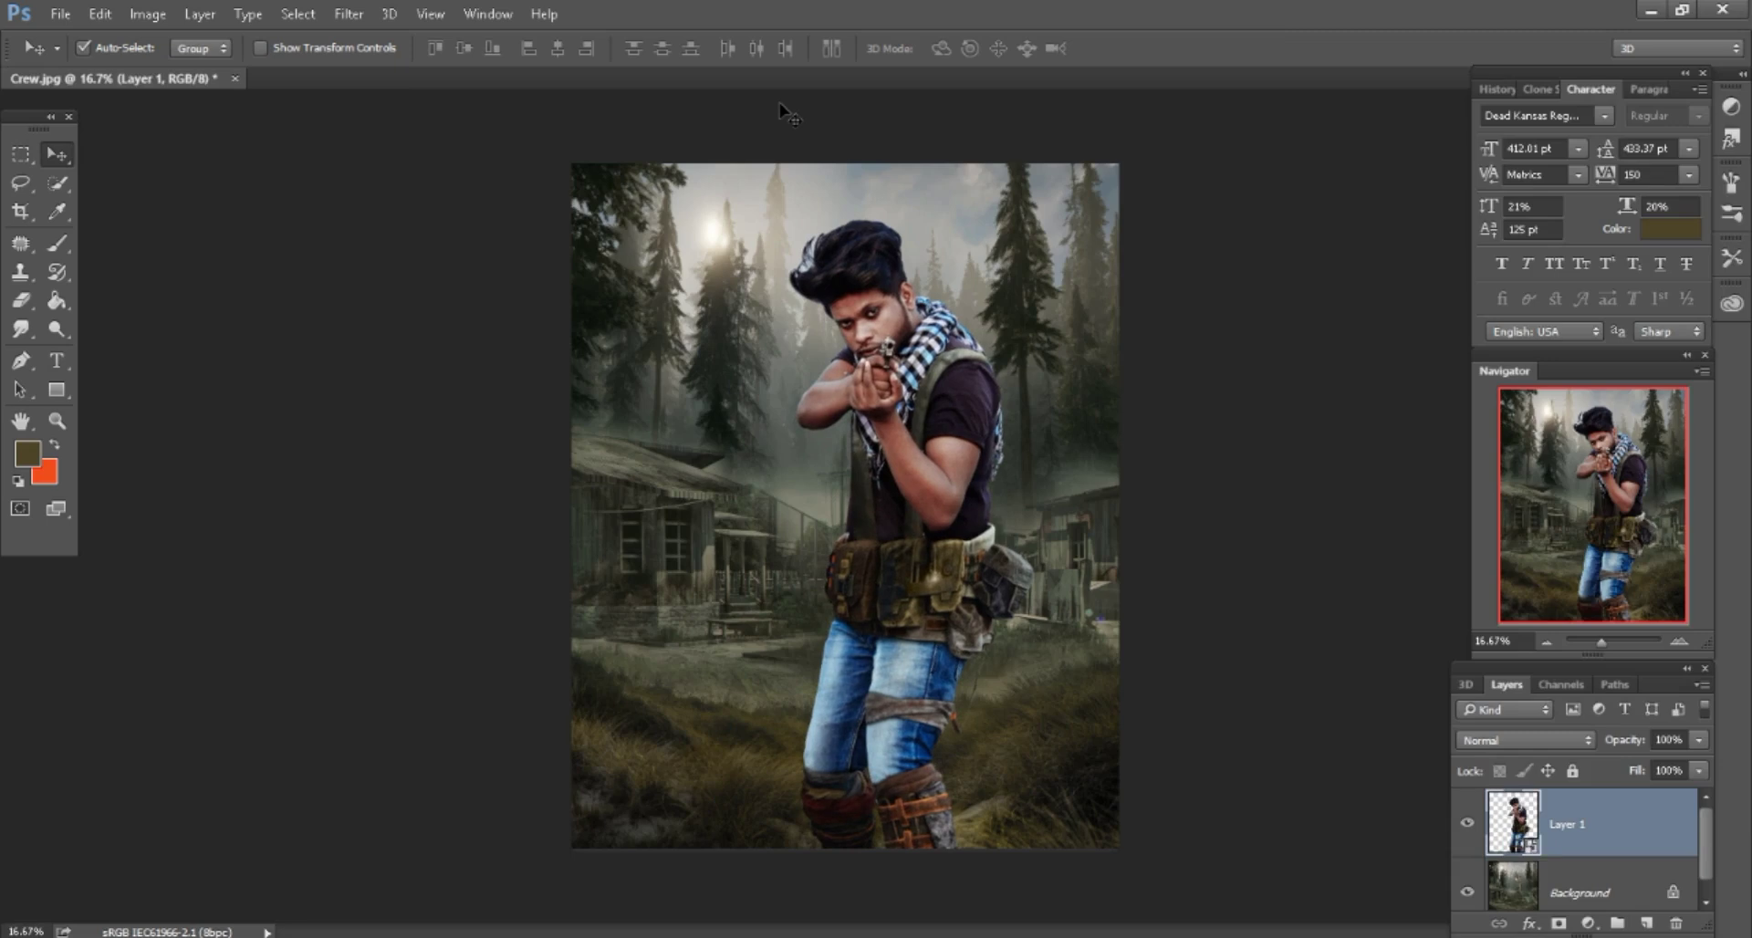
pyautogui.click(100, 13)
pyautogui.press('f')
pyautogui.press('s')
pyautogui.press('Return')
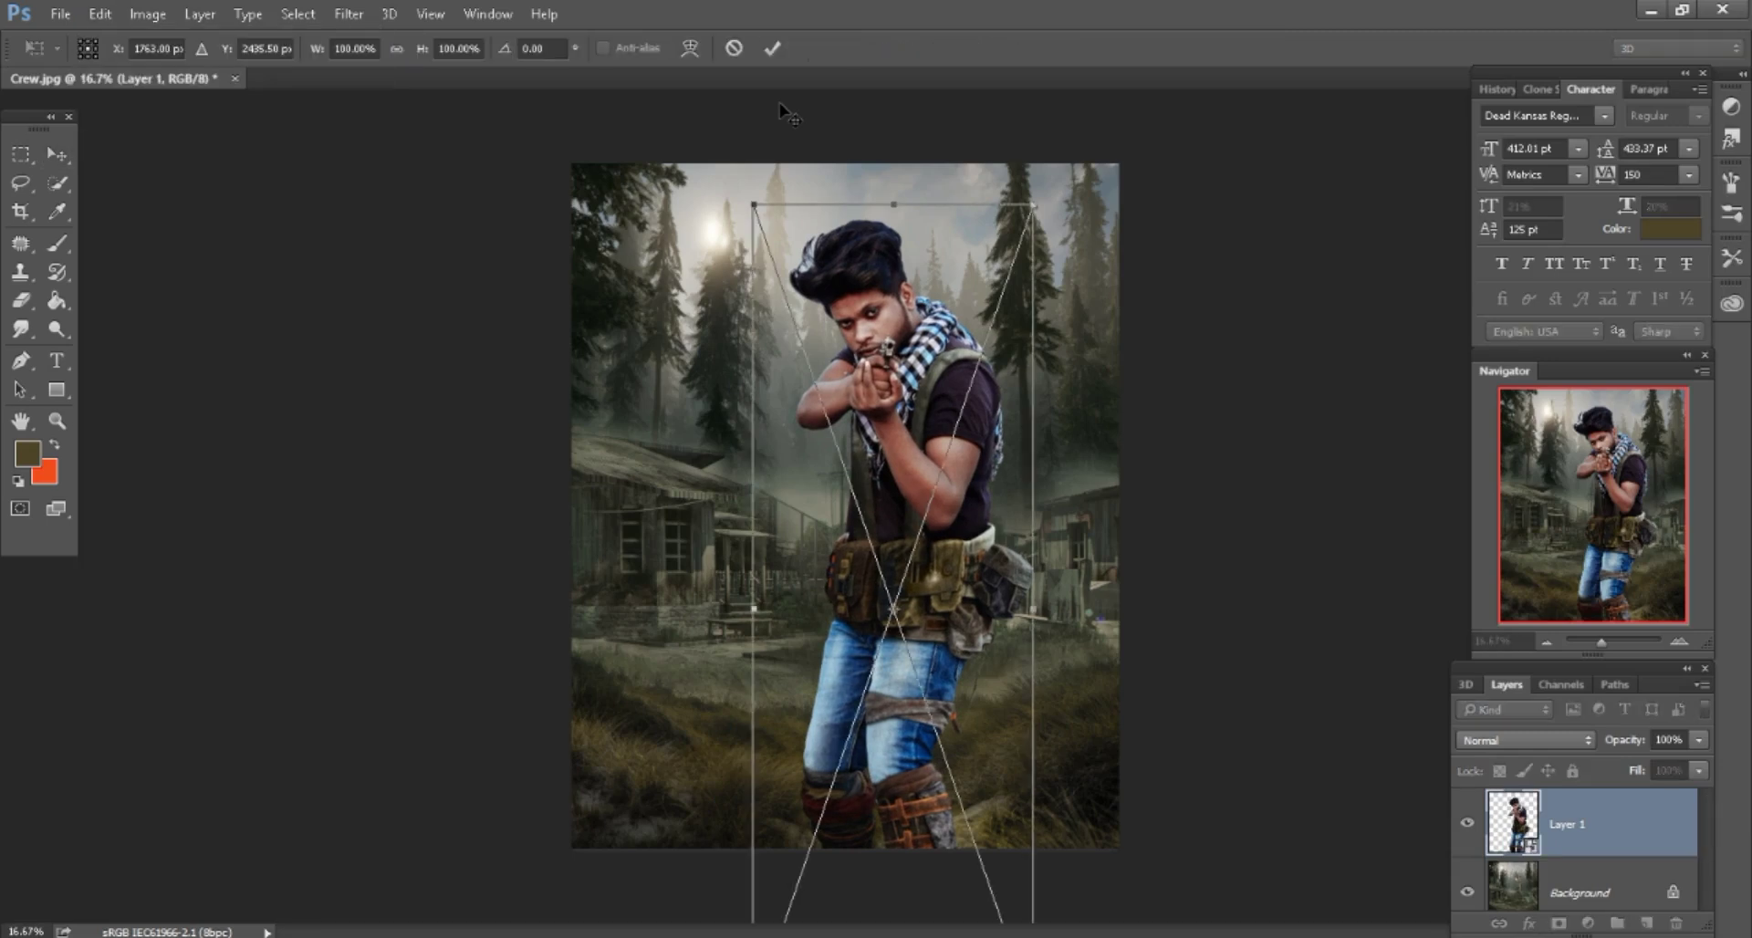
# Scale the man to 54%, position him in the clearing, and bring in eeeHero.png.
pyautogui.write('44')
pyautogui.press('Tab')
pyautogui.hotkey('shift', 'Up')
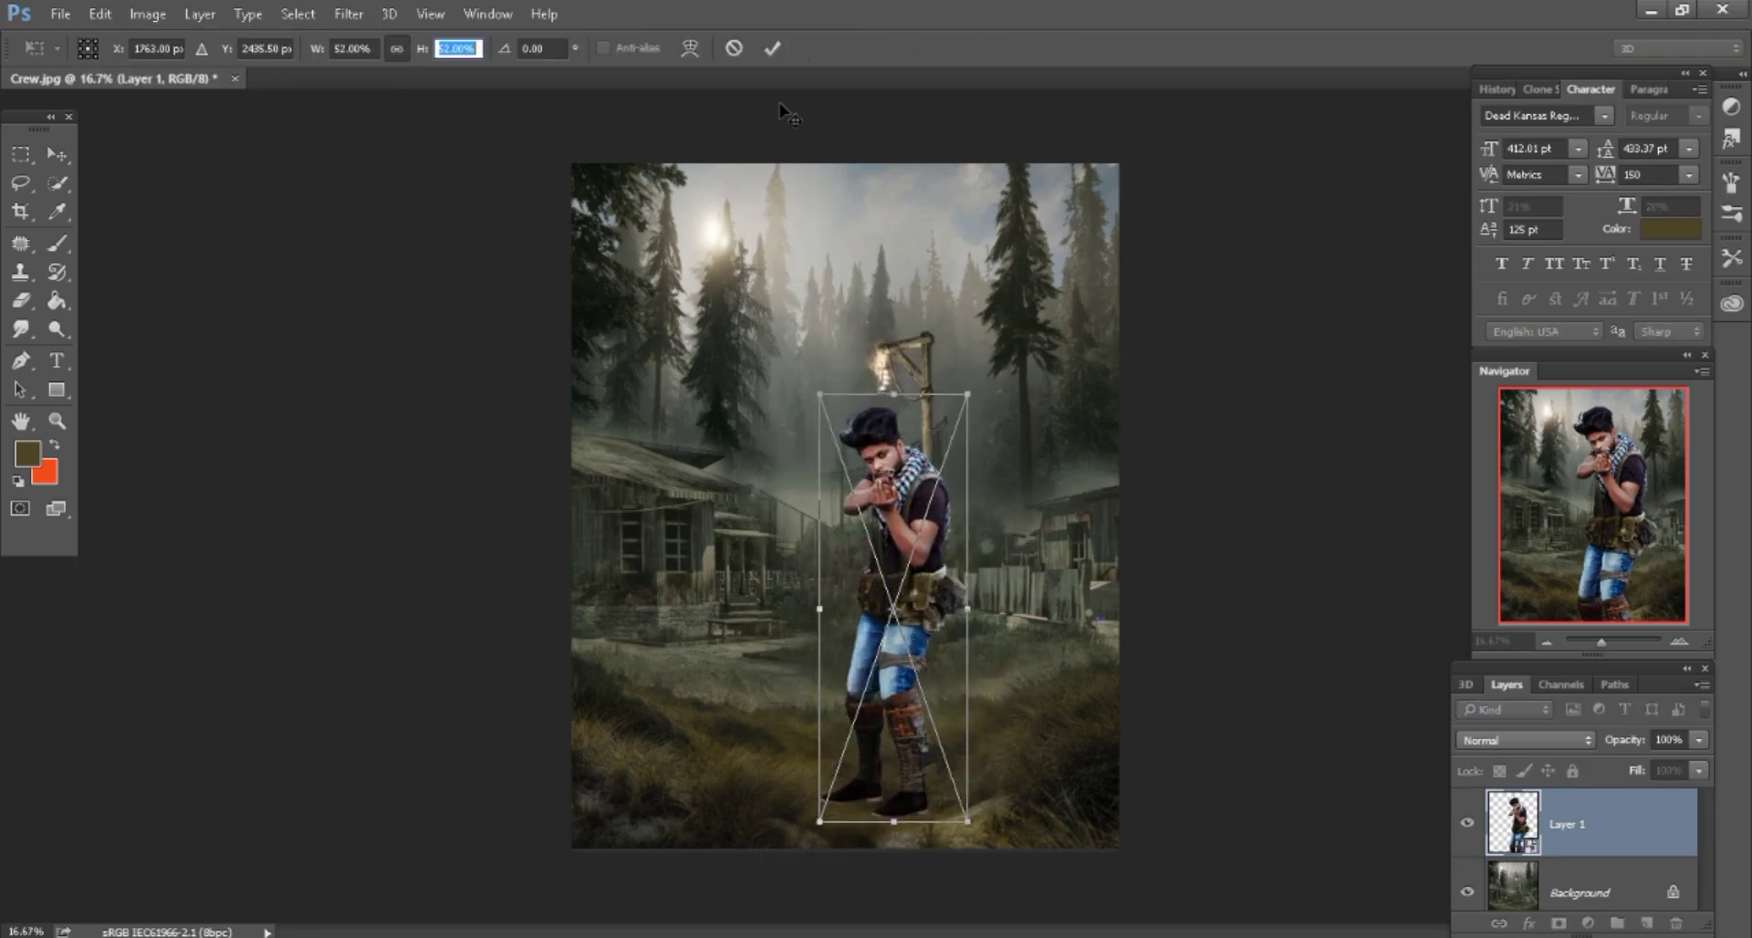
pyautogui.write('54')
pyautogui.press('Return')
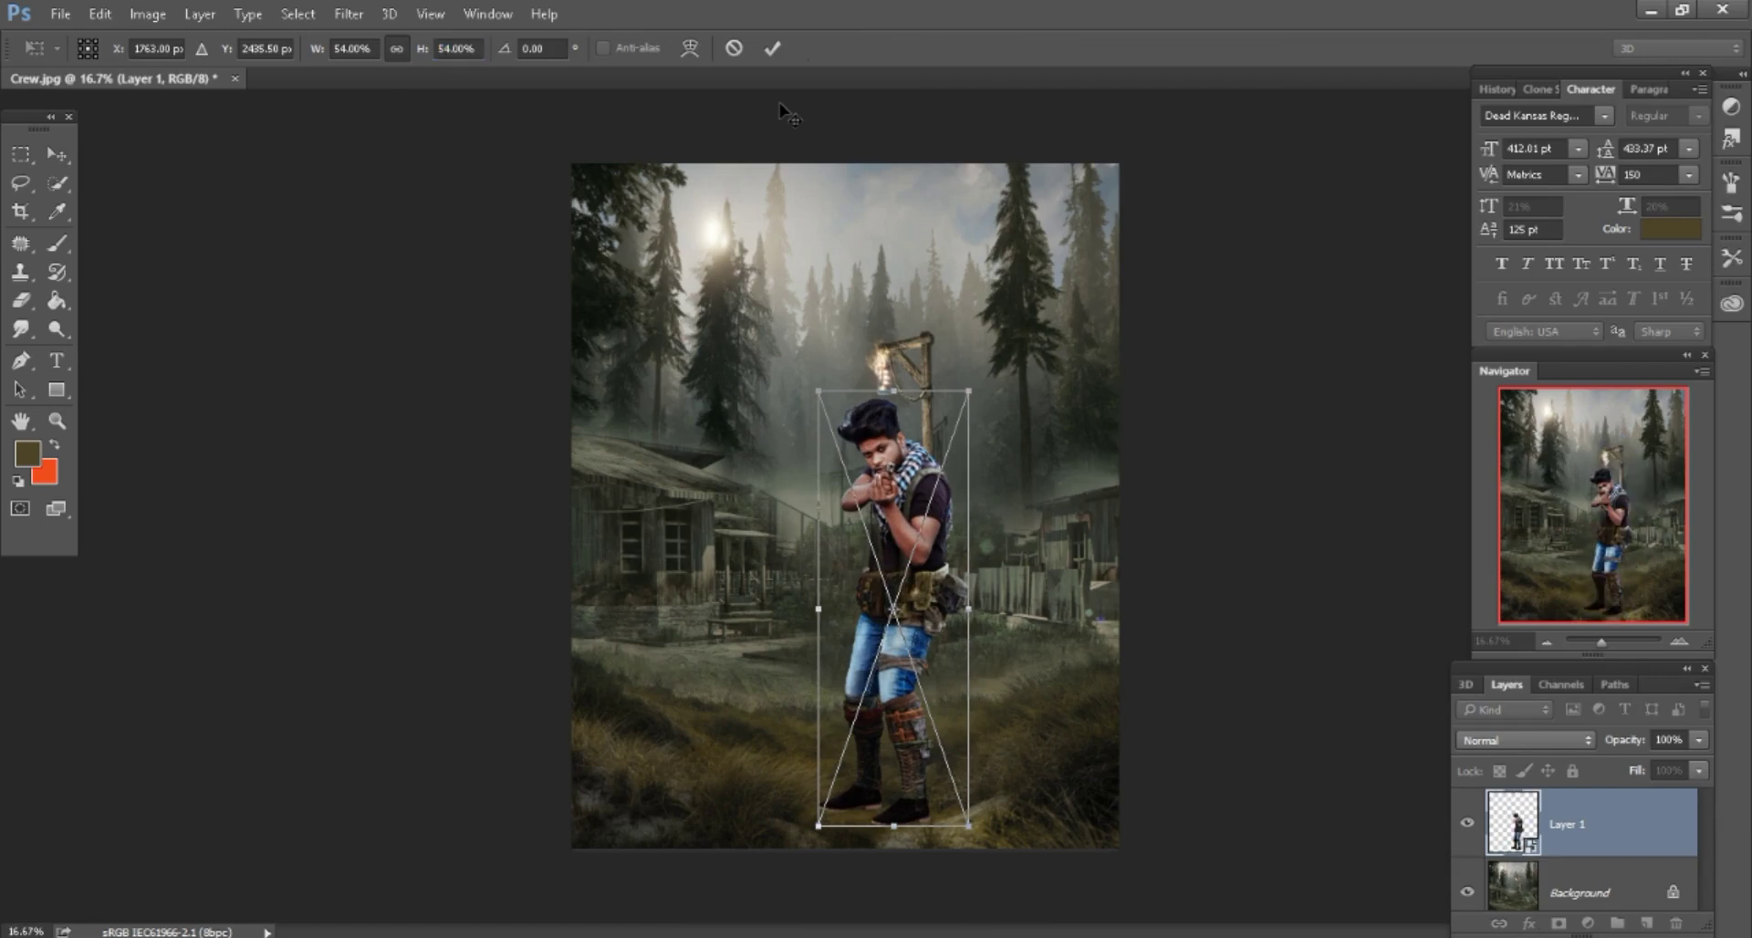
pyautogui.moveTo(891, 394); pyautogui.dragTo(868, 345)
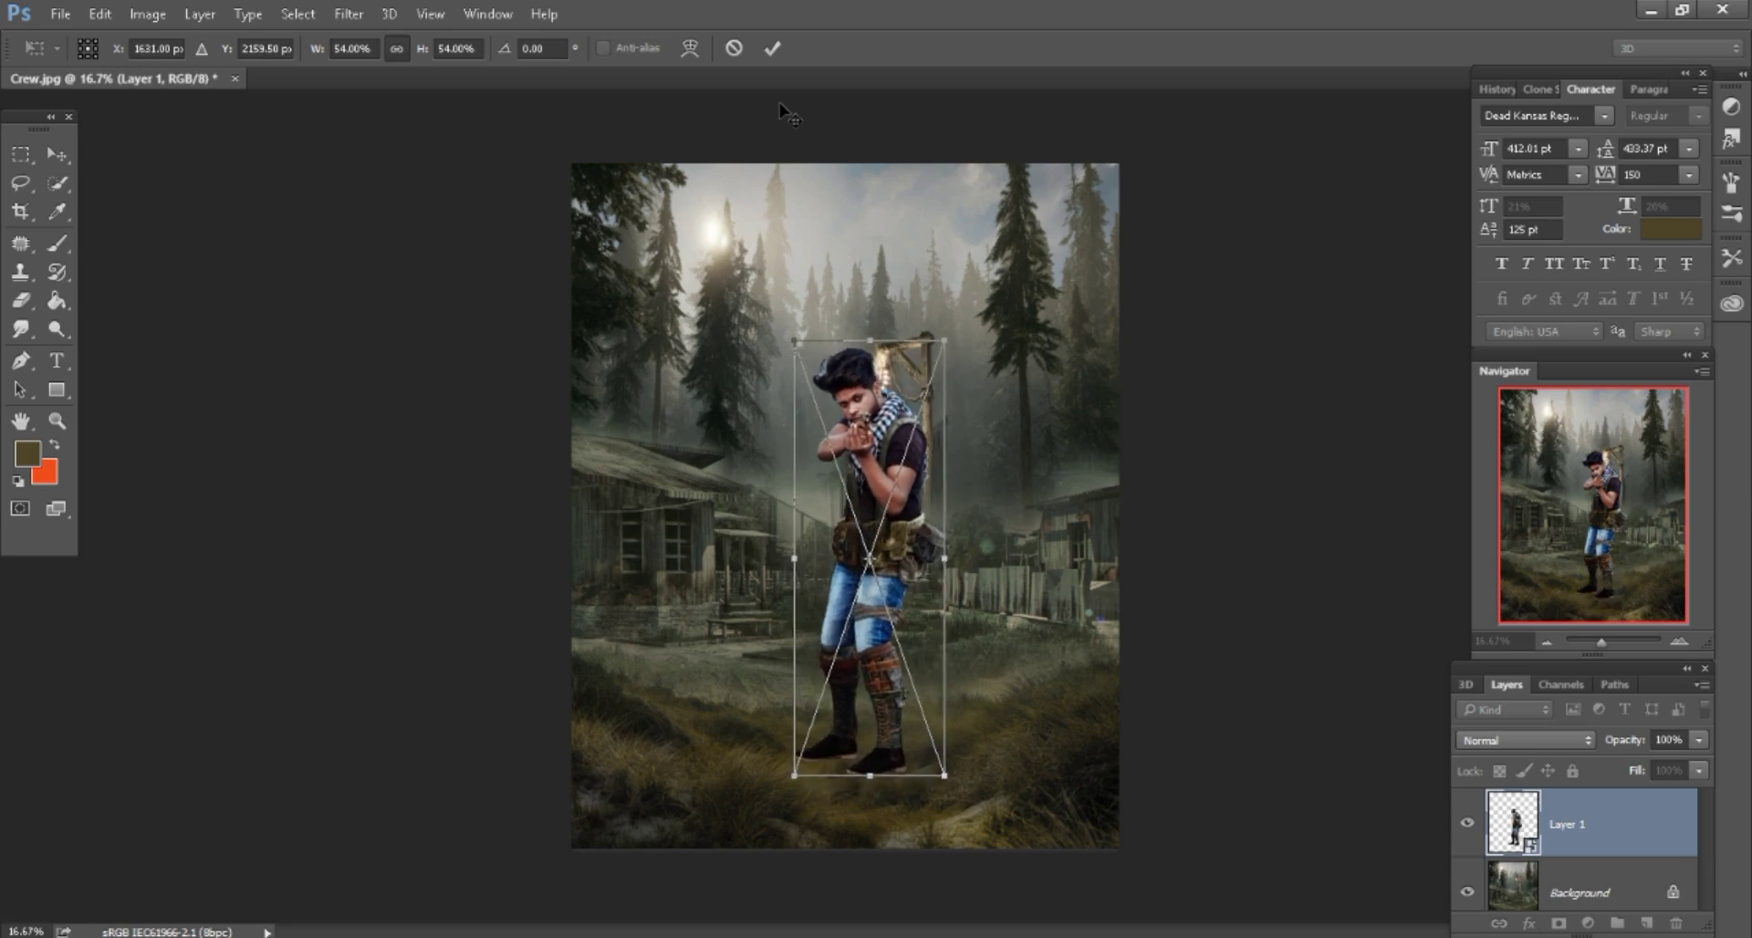
pyautogui.press('Return')
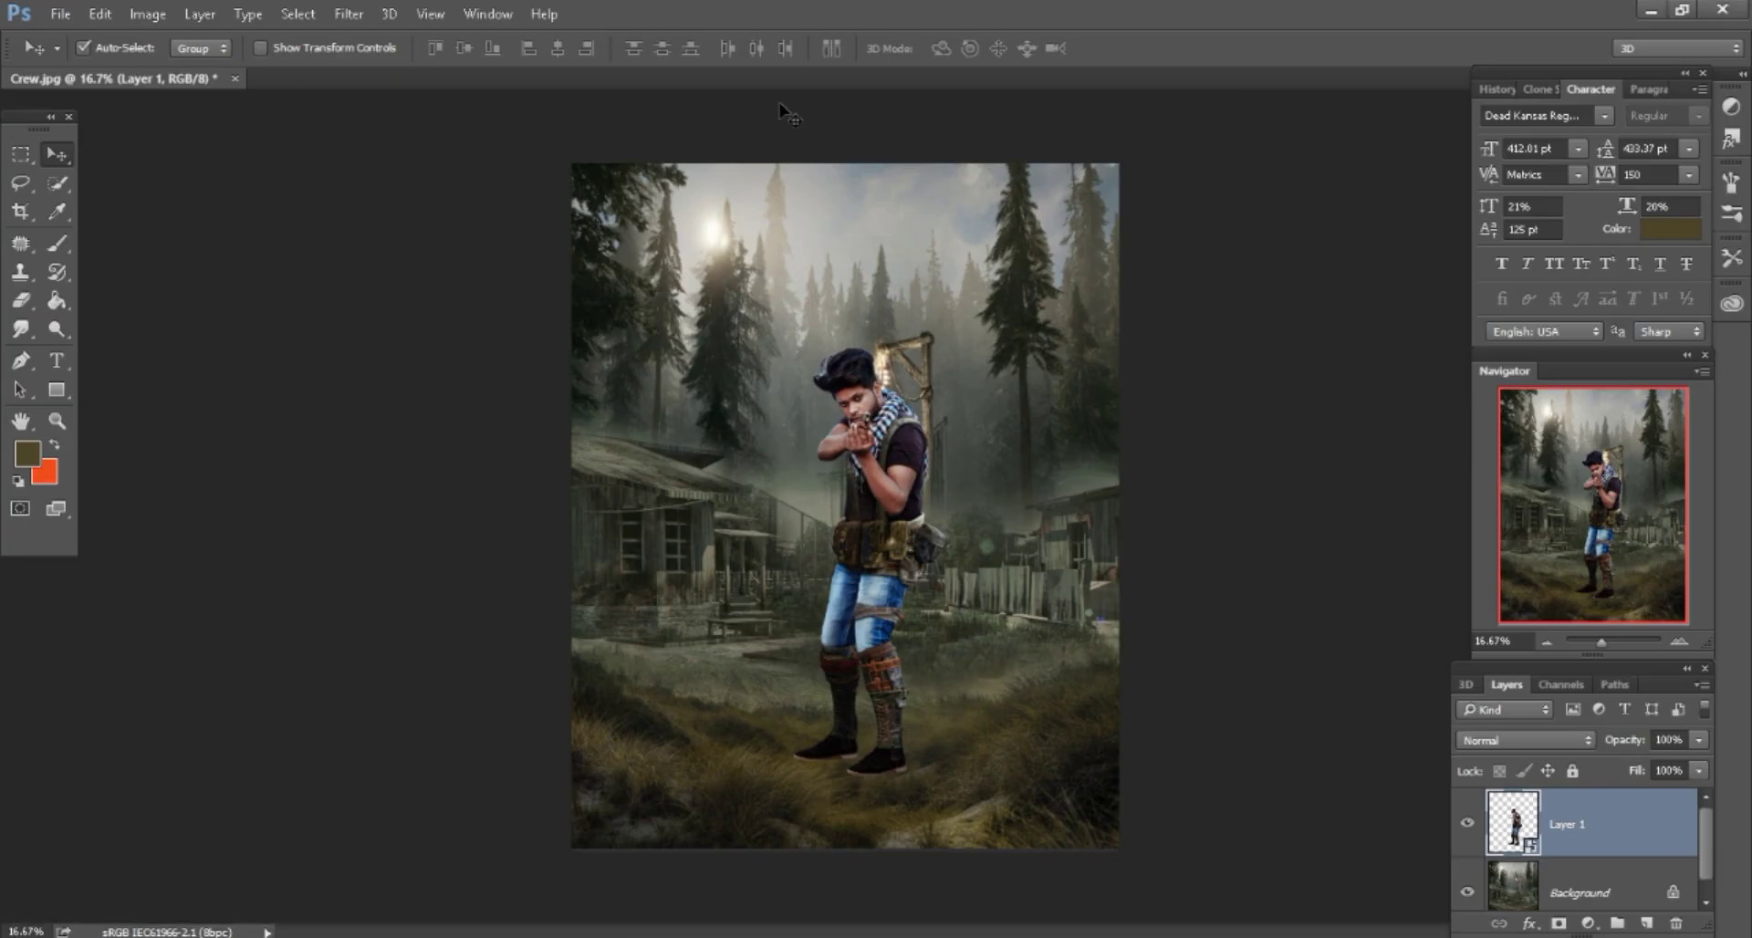
pyautogui.moveTo(784, 114); pyautogui.dragTo(785, 114)
# Place the armed duck to the man's right and close the duck source document.
pyautogui.moveTo(757, 456); pyautogui.dragTo(1003, 620)
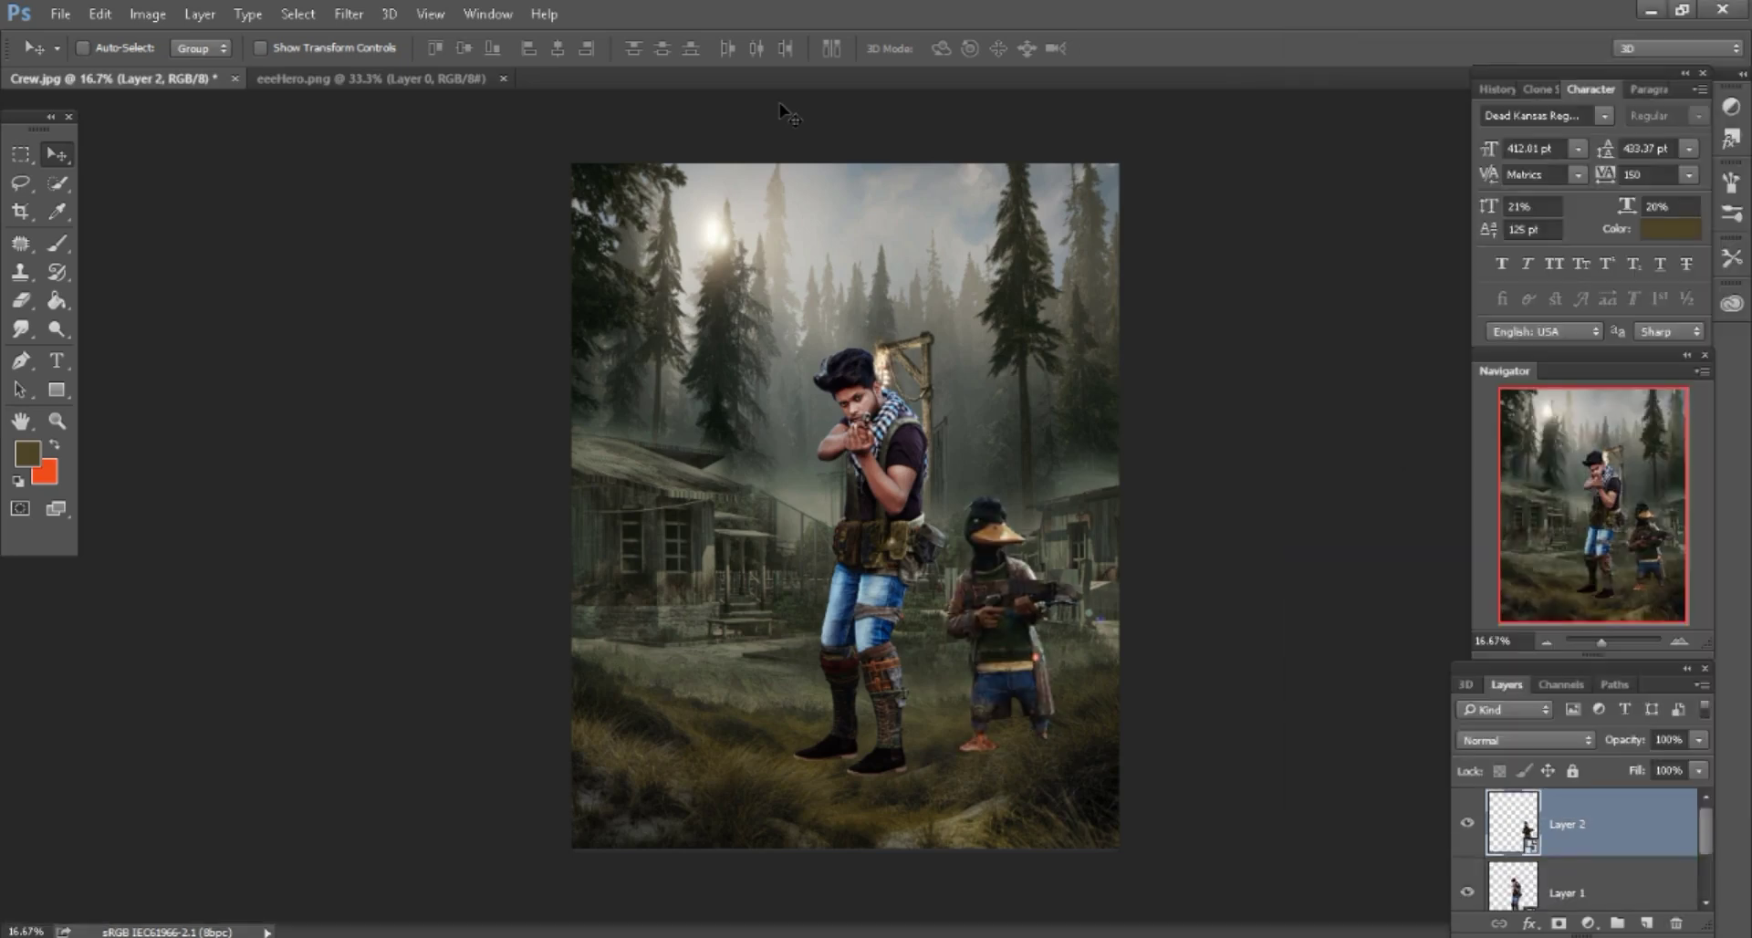
pyautogui.moveTo(1312, 422); pyautogui.dragTo(1315, 420)
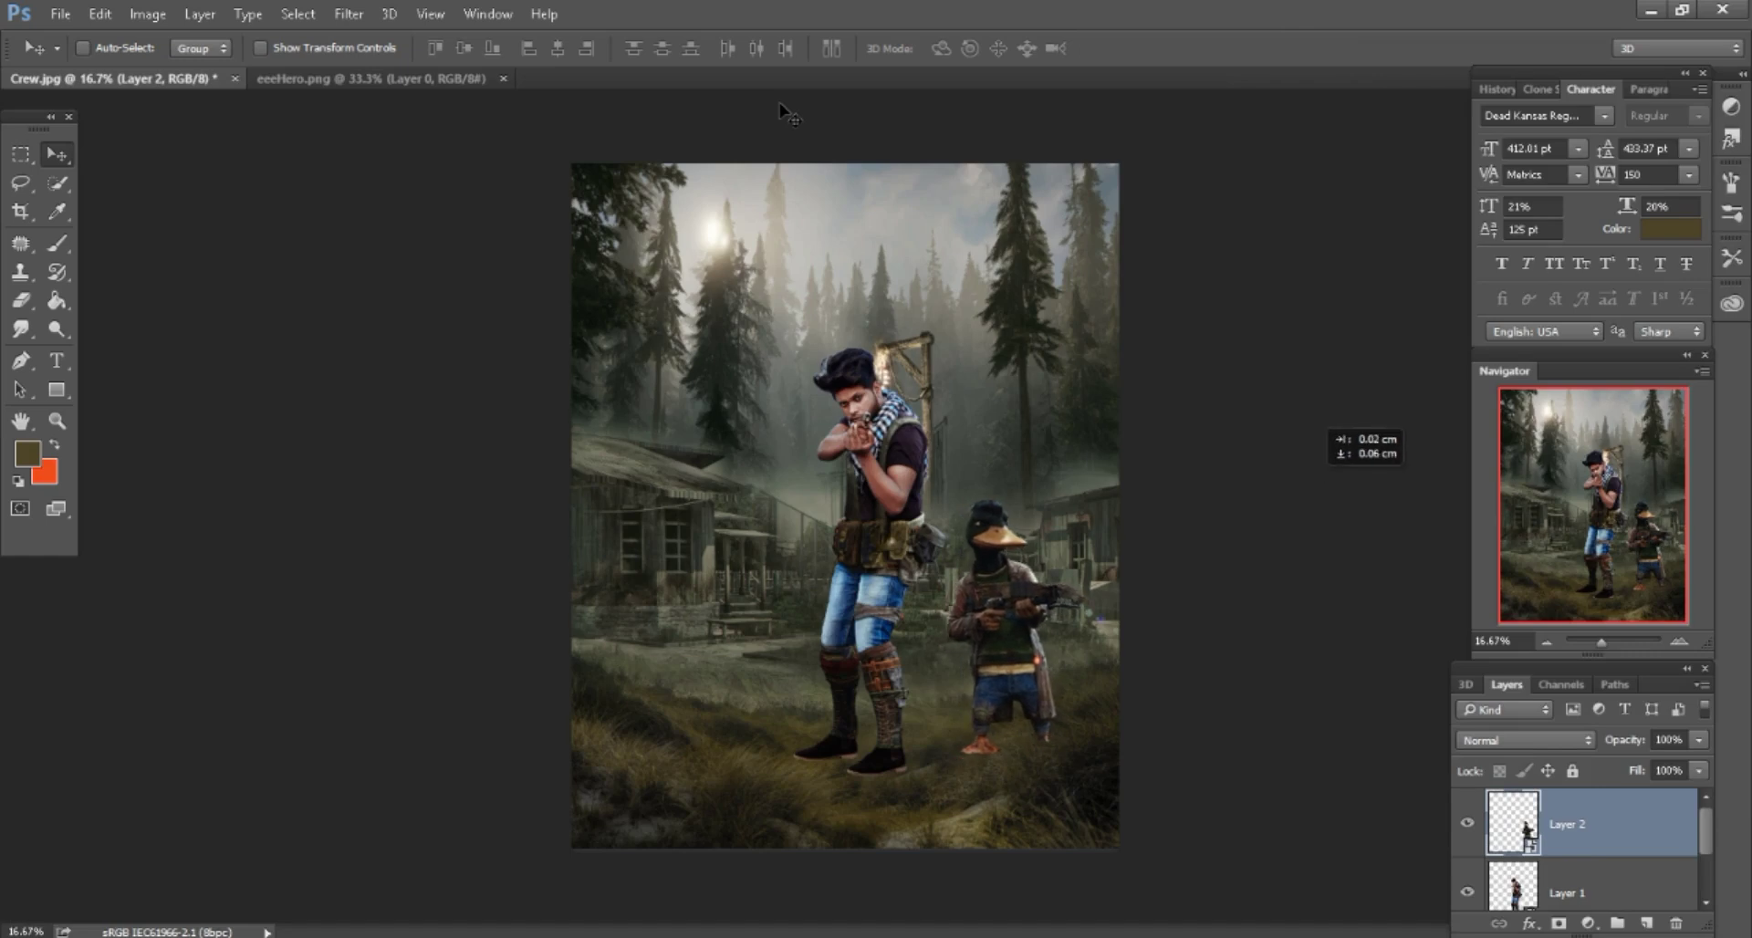
pyautogui.hotkey('ctrl', 'Tab')
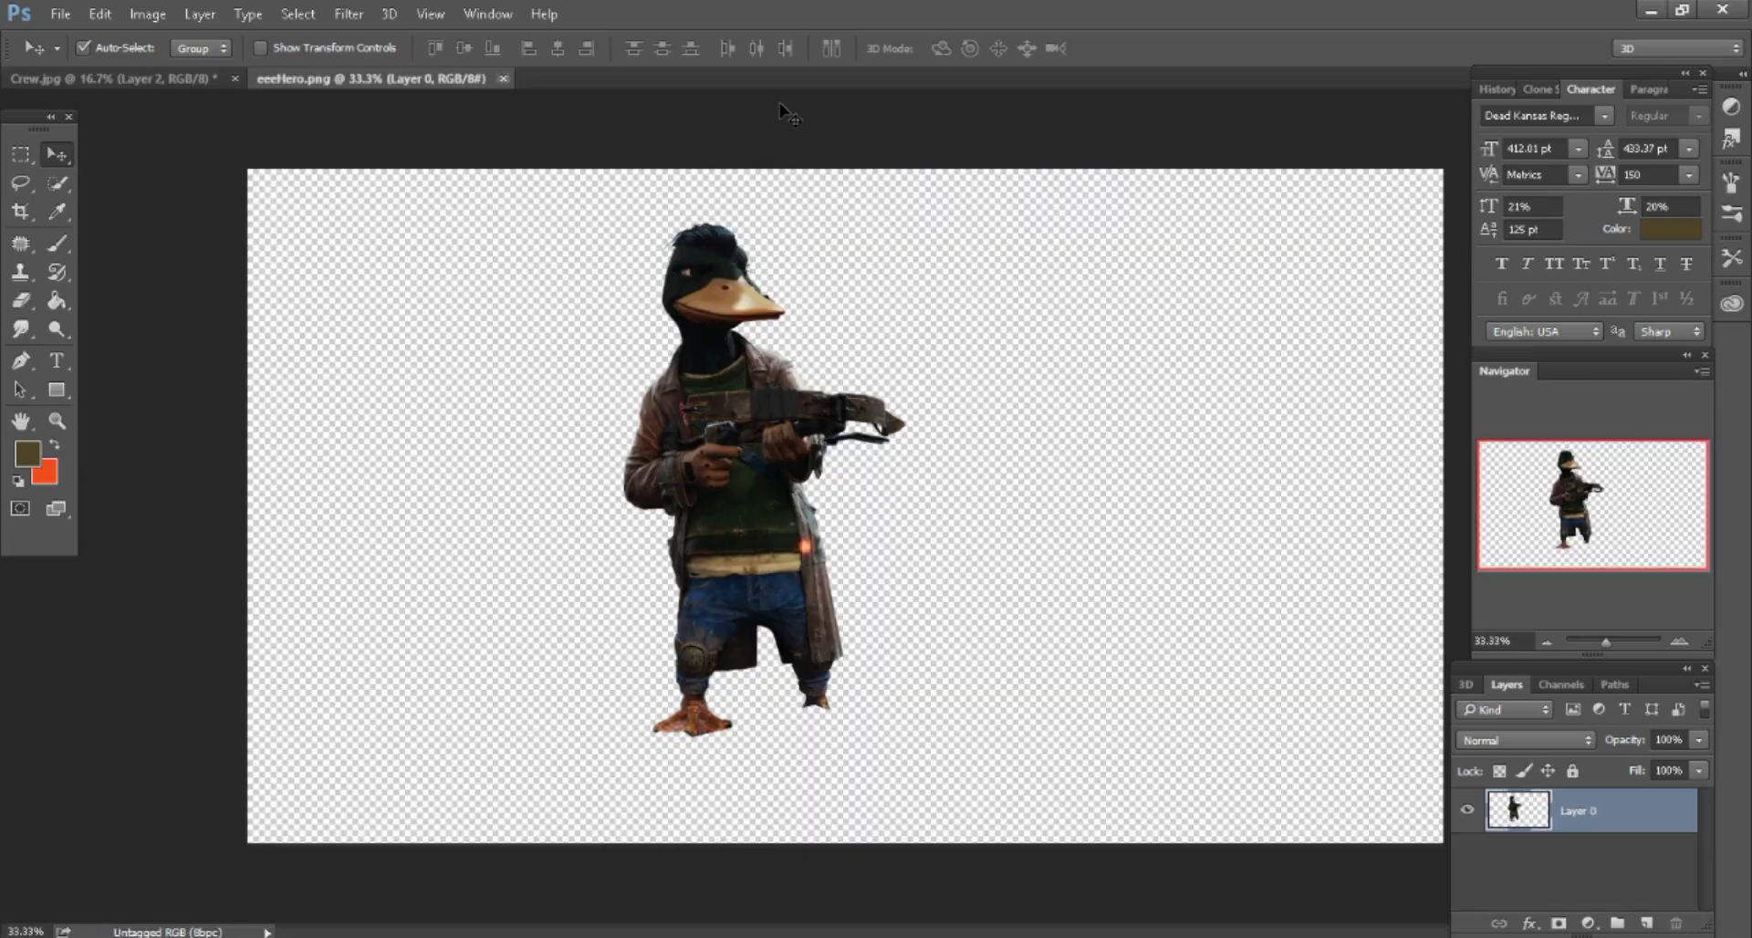
pyautogui.hotkey('ctrl', 'w')
# Bring the boar from gggggHero.png in as a Smart Object and stand it left of the man.
pyautogui.hotkey('alt', 'Tab')
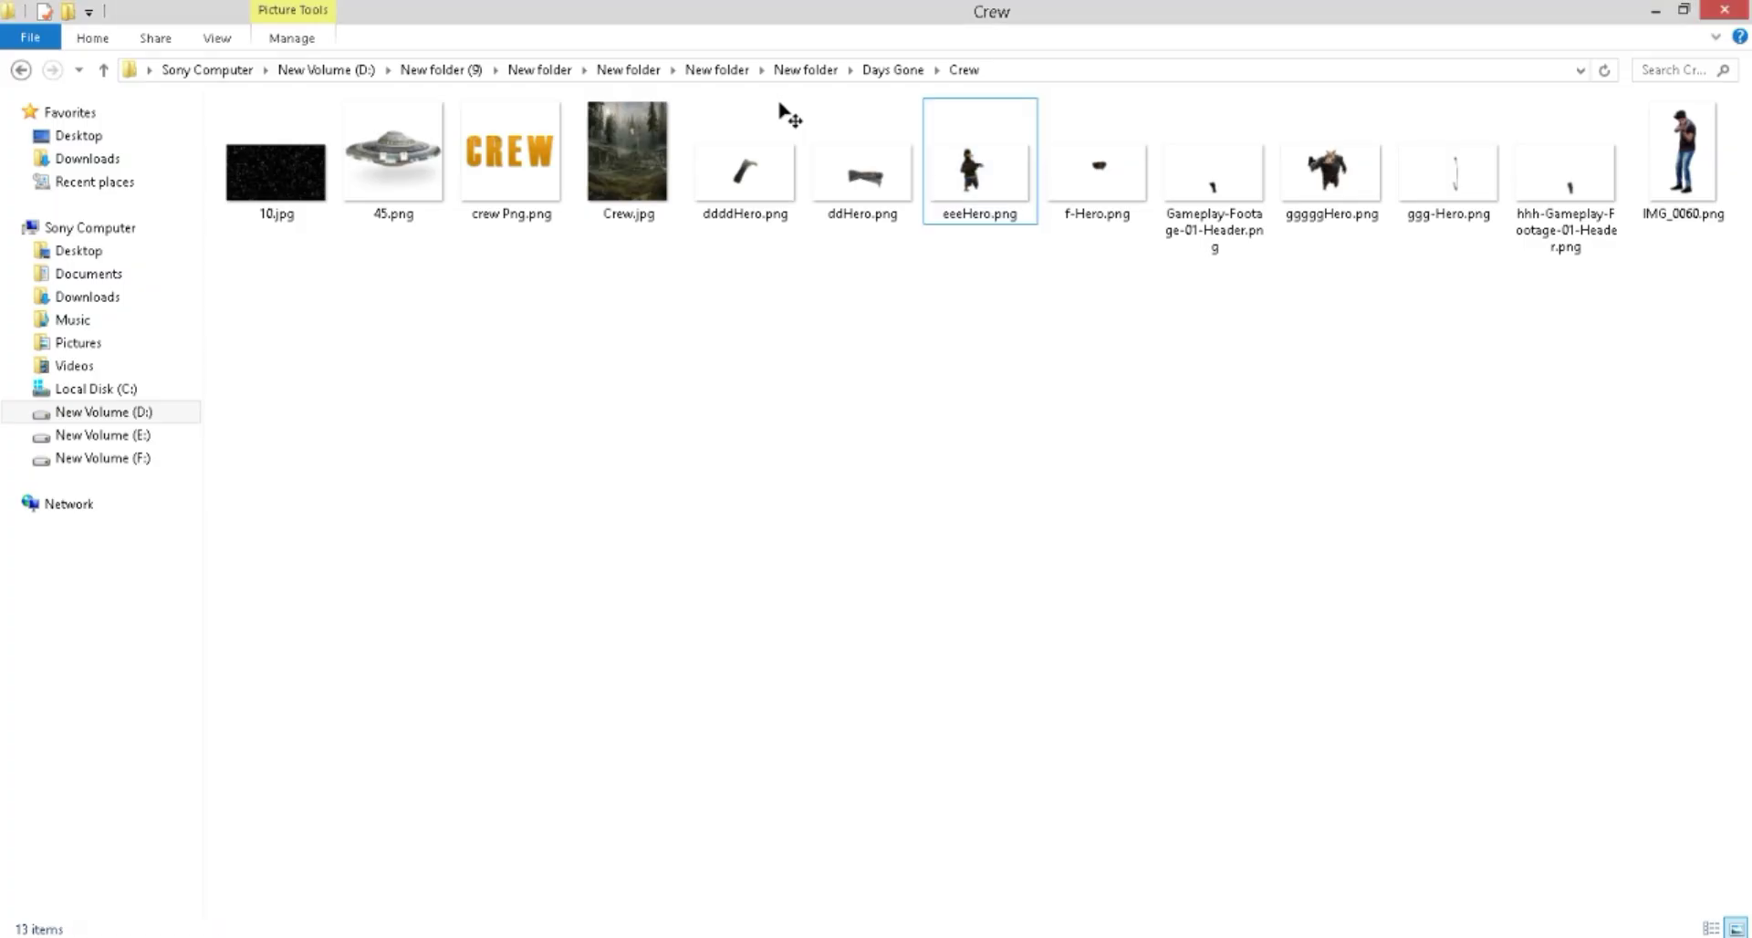
pyautogui.press('Right')
pyautogui.press('Right')
pyautogui.press('Right')
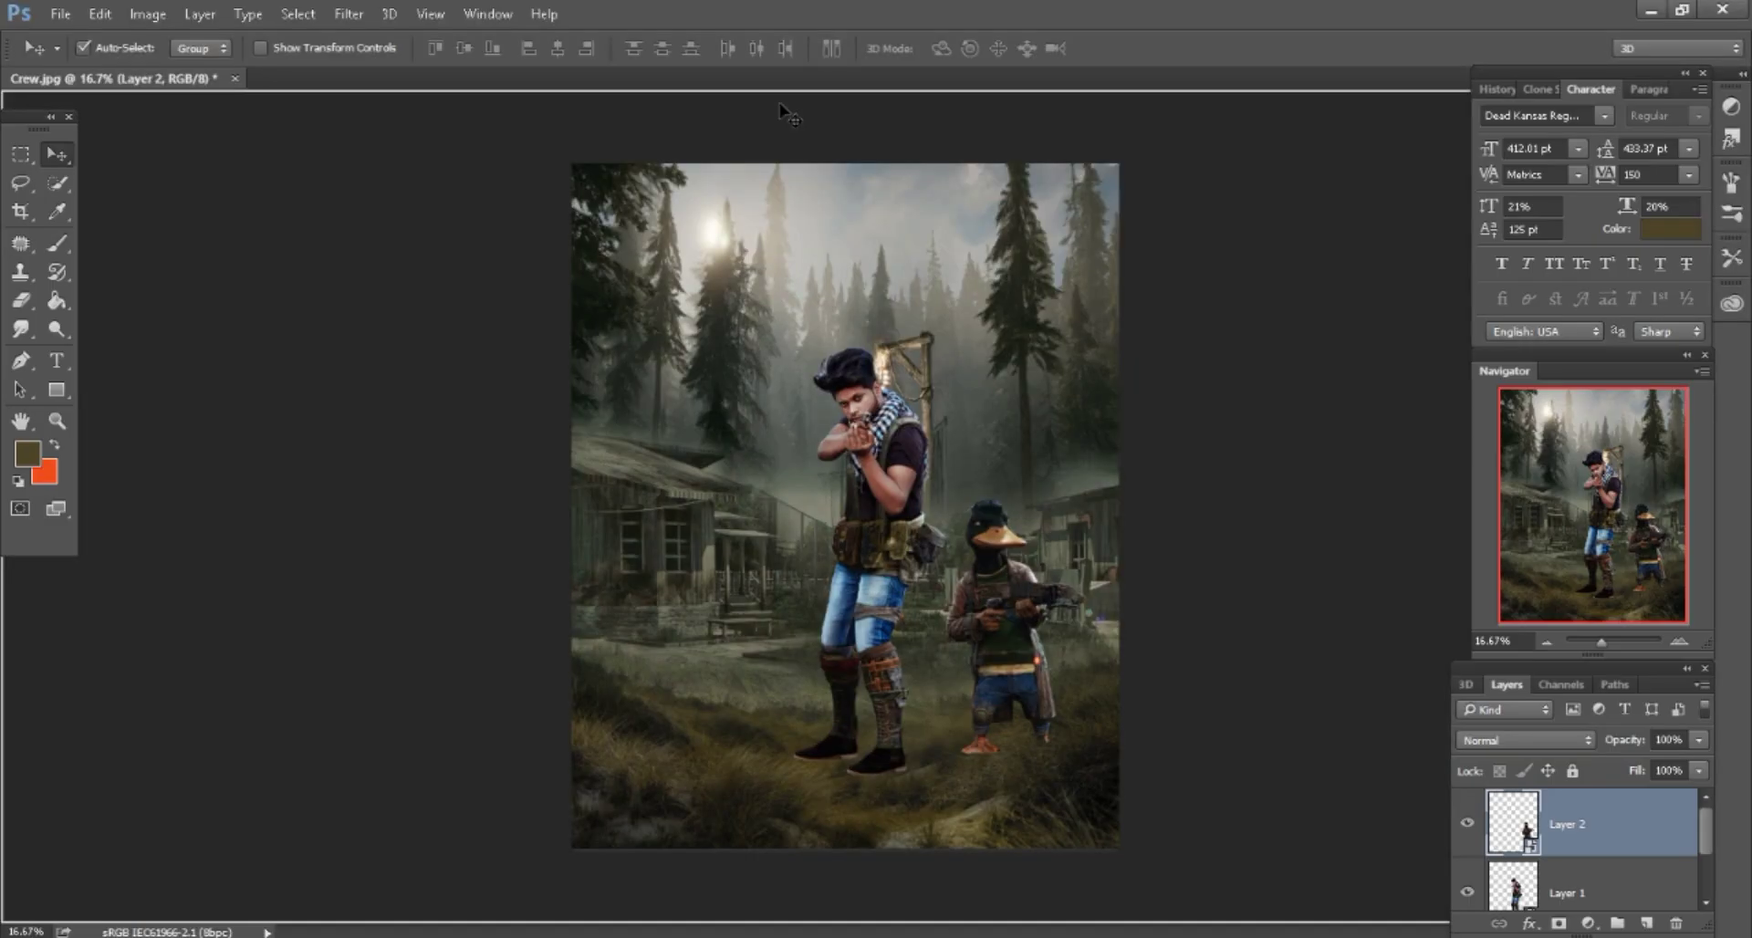
pyautogui.moveTo(783, 111); pyautogui.dragTo(119, 78)
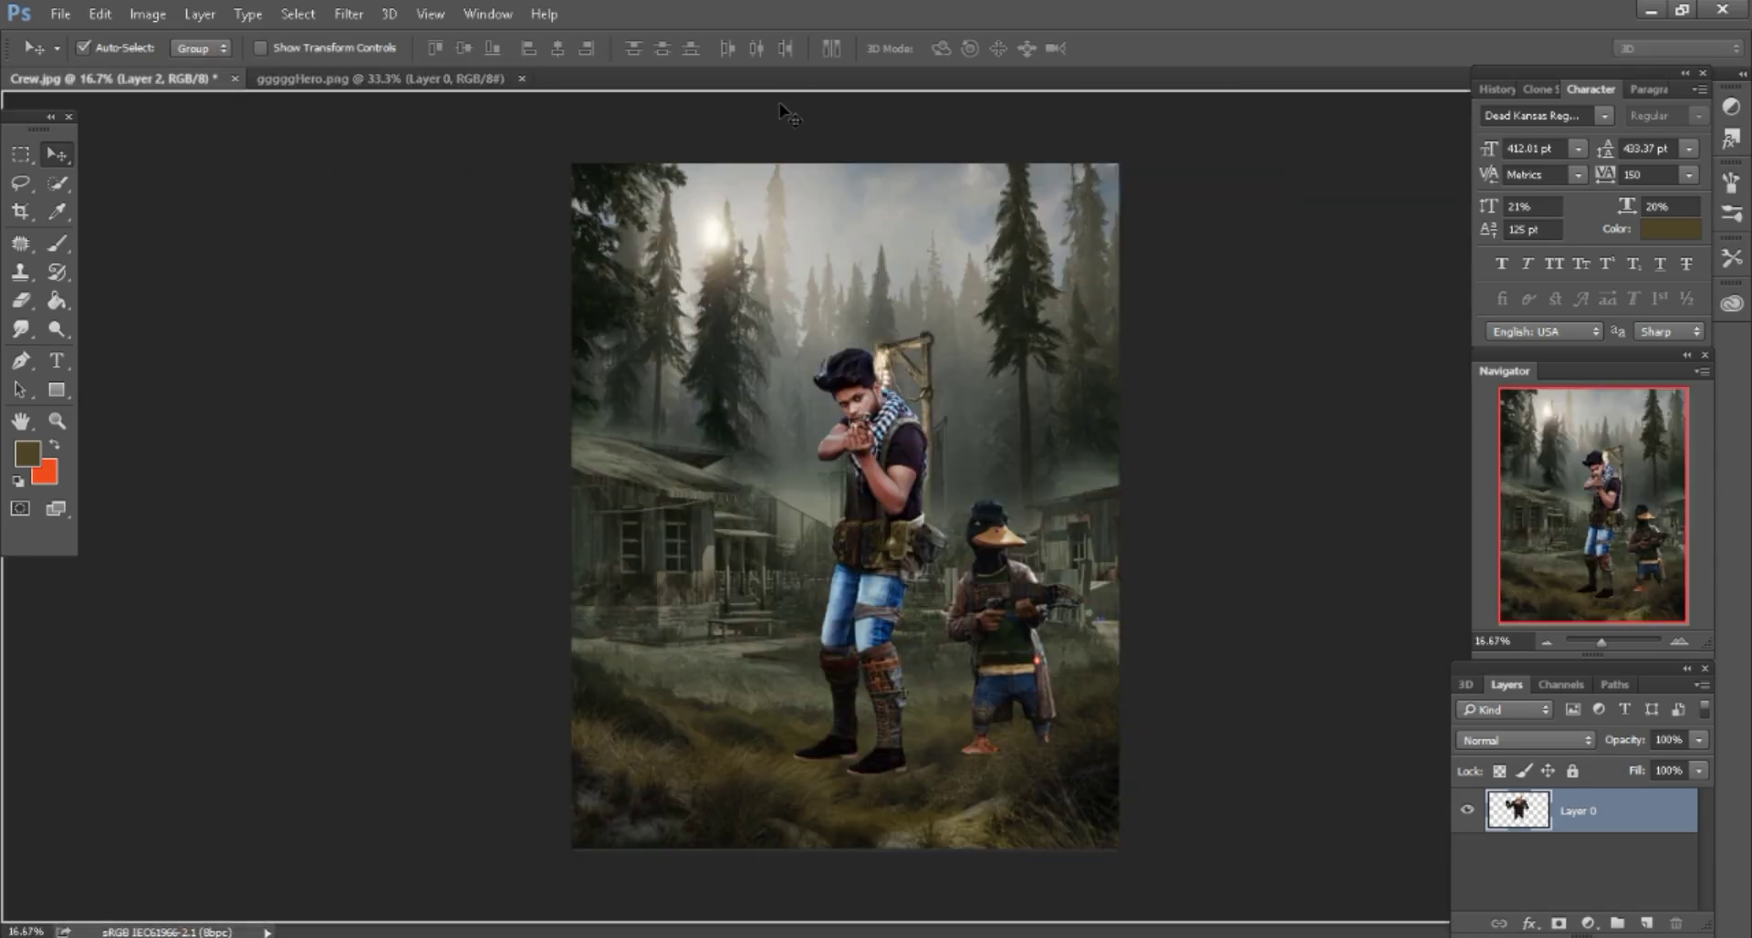
pyautogui.moveTo(782, 112); pyautogui.dragTo(783, 111)
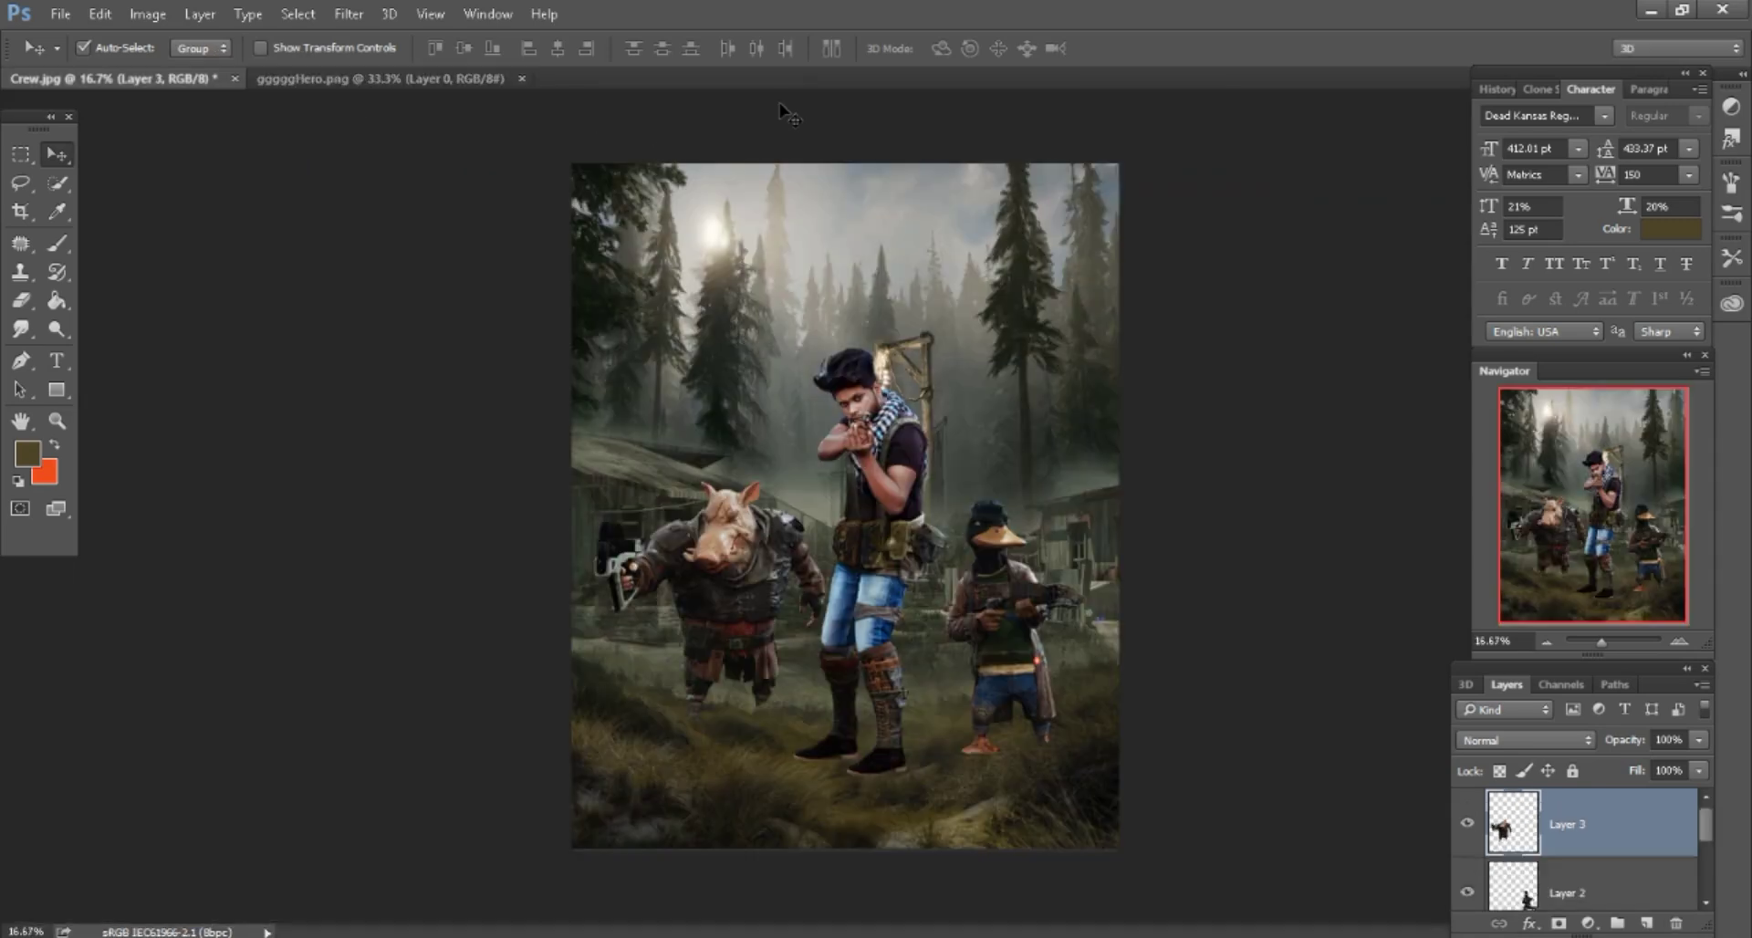
pyautogui.rightClick(1566, 824)
pyautogui.click(1368, 246)
pyautogui.moveTo(1357, 321); pyautogui.dragTo(1344, 362)
# Scale the boar to about 121% and move it up and to the right.
pyautogui.hotkey('alt', 'e')
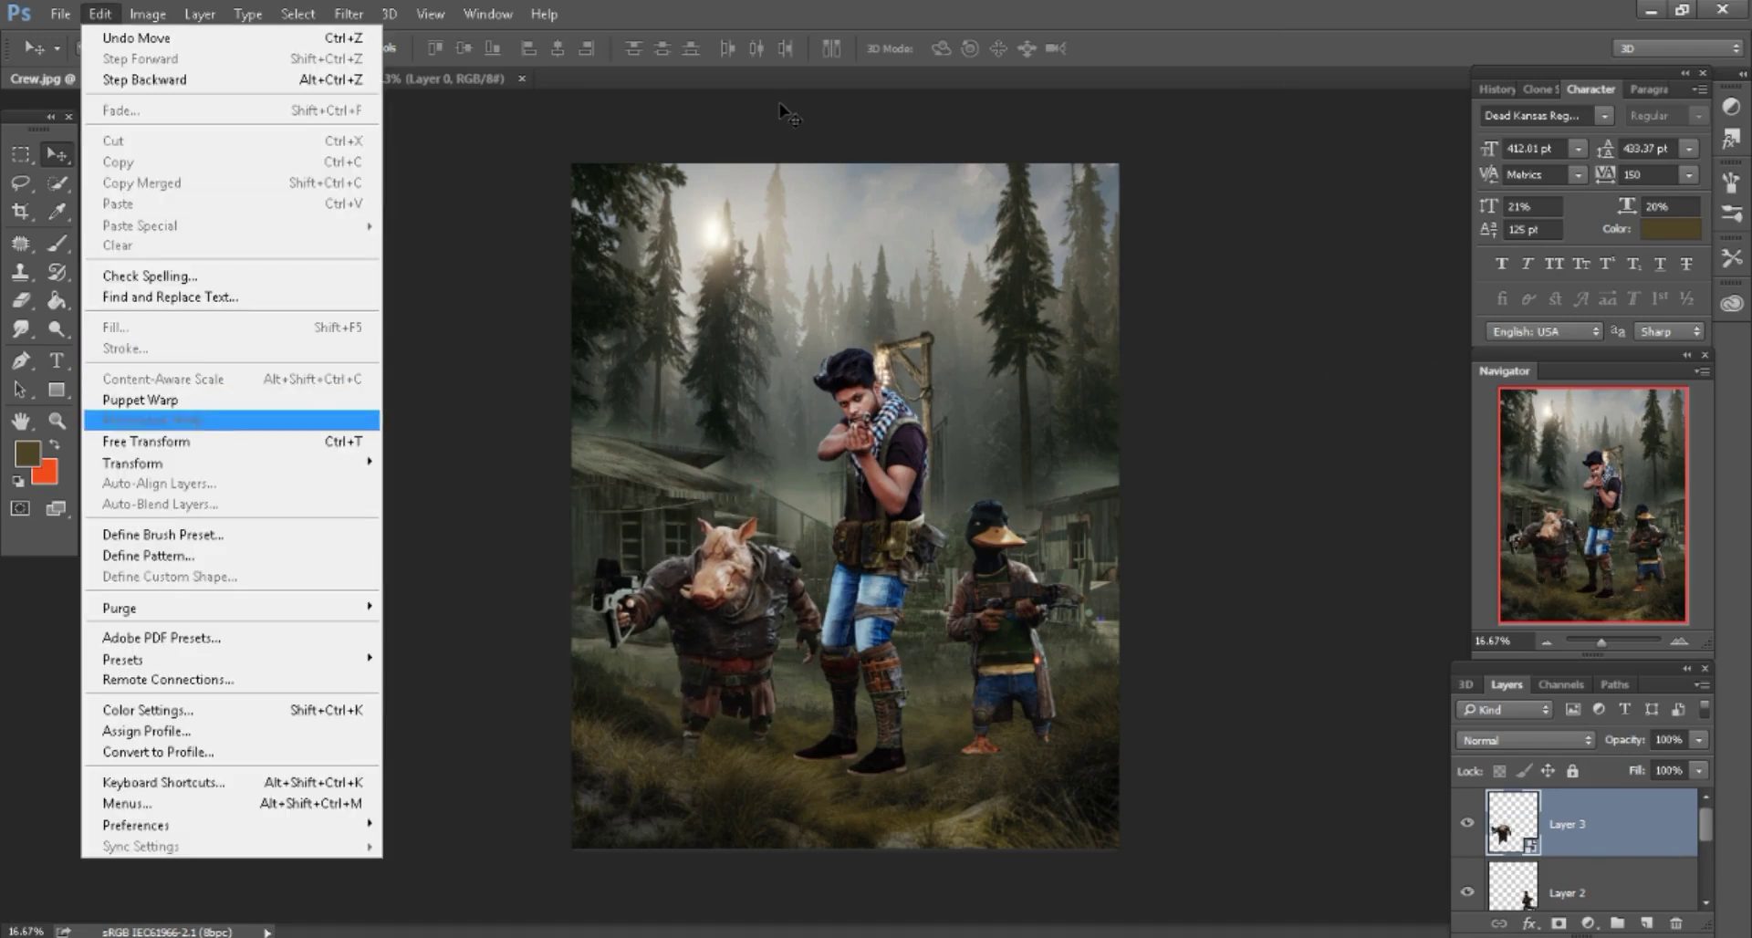
pyautogui.hotkey('ctrl', 't')
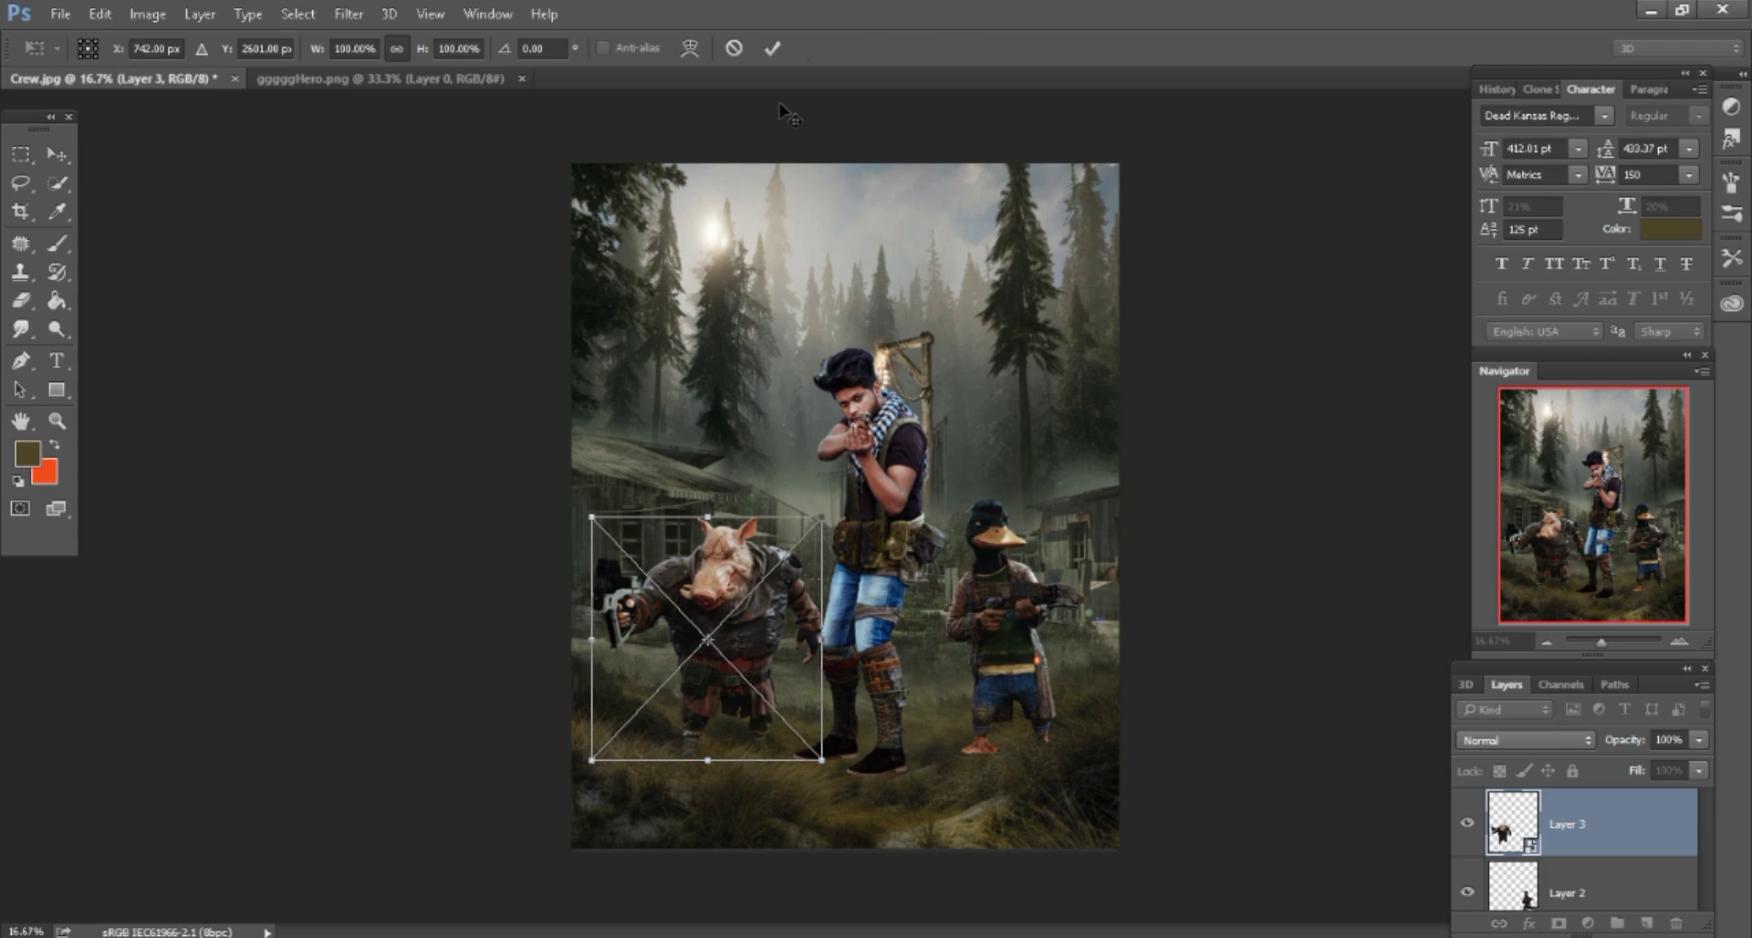
pyautogui.write('125')
pyautogui.press('Tab')
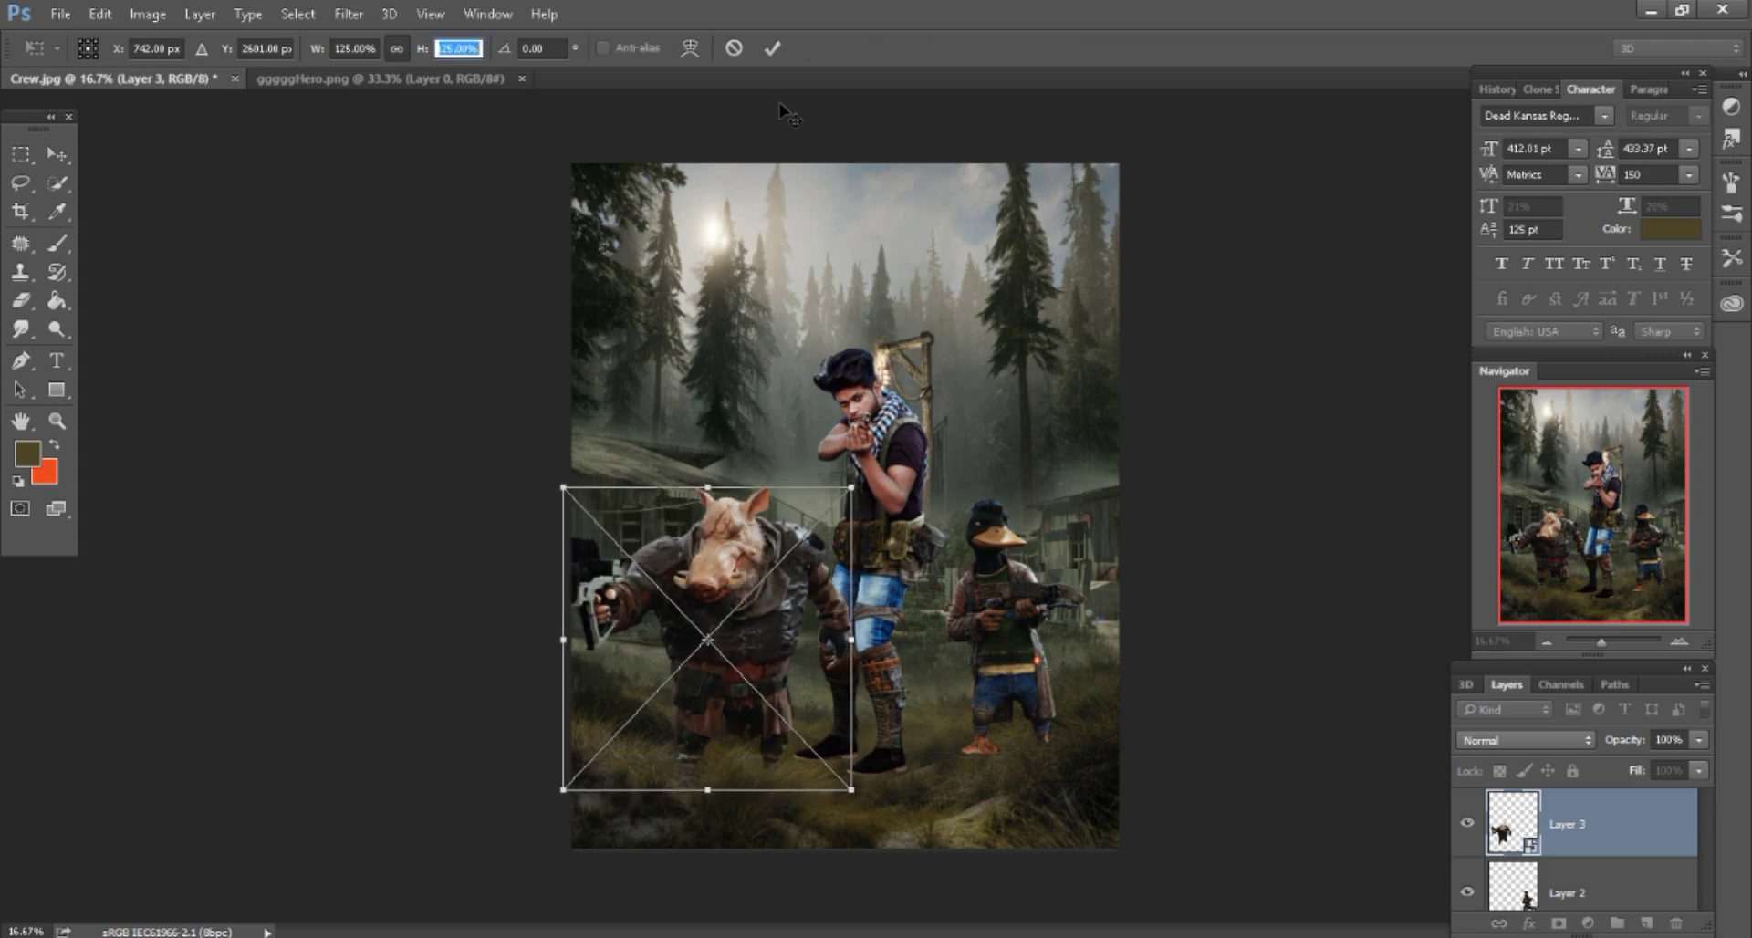
pyautogui.press('Down')
pyautogui.press('Down')
pyautogui.press('Down')
pyautogui.press('Down')
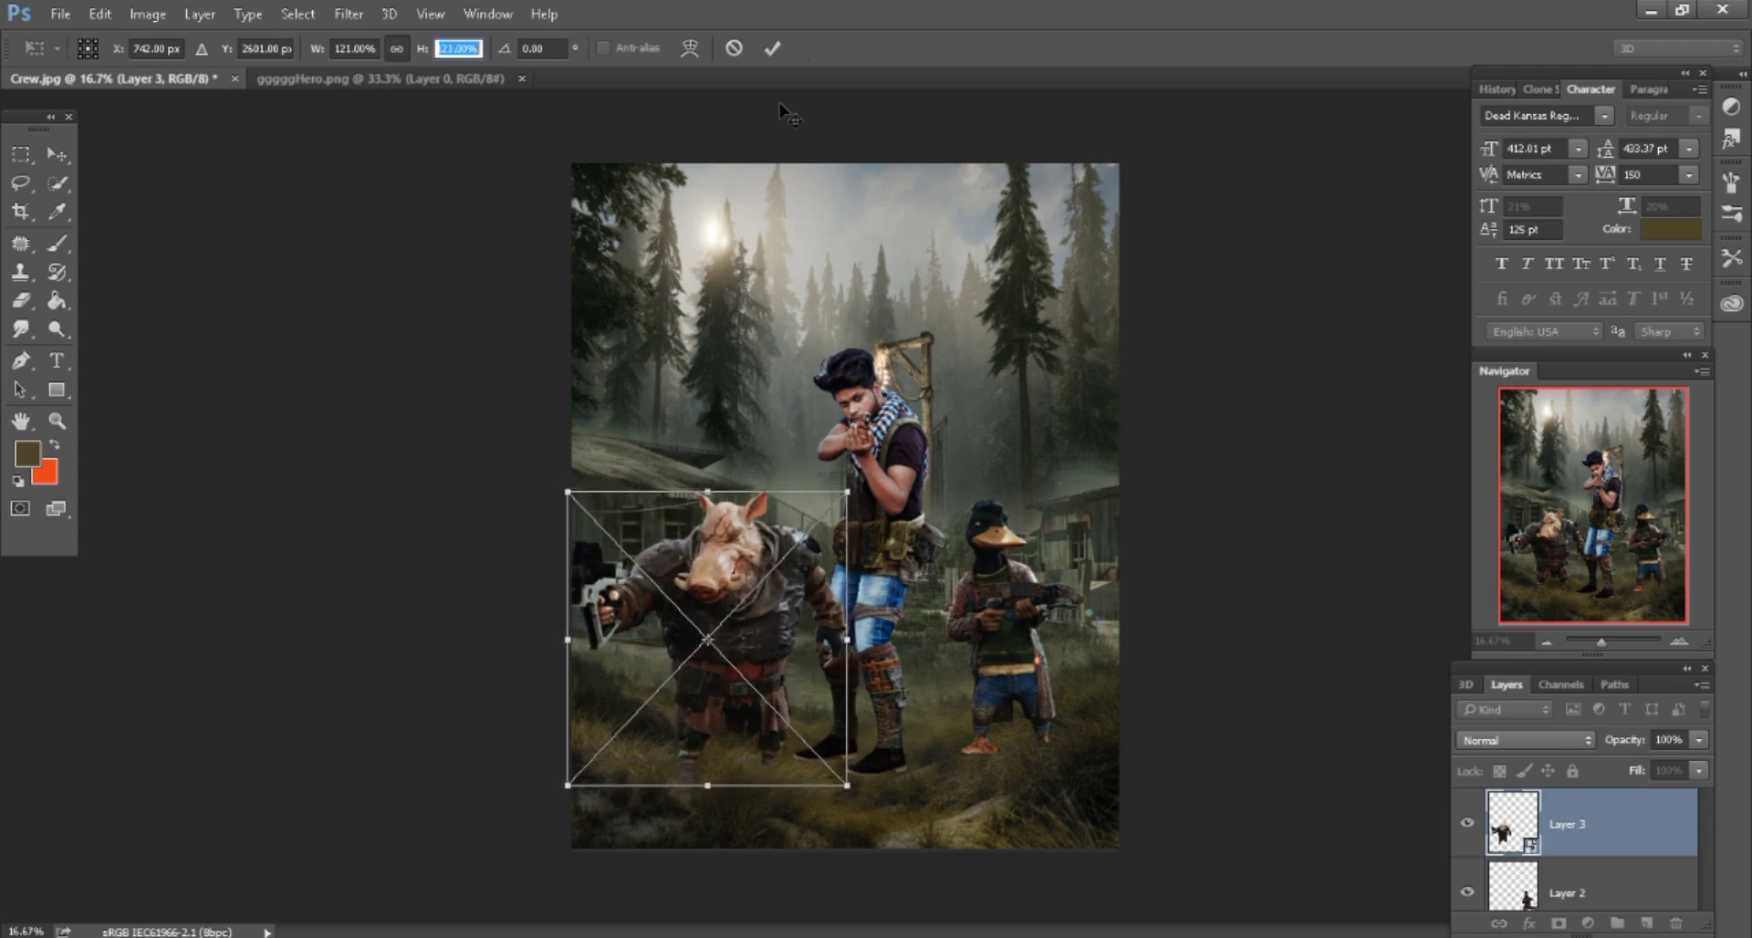
pyautogui.press('Return')
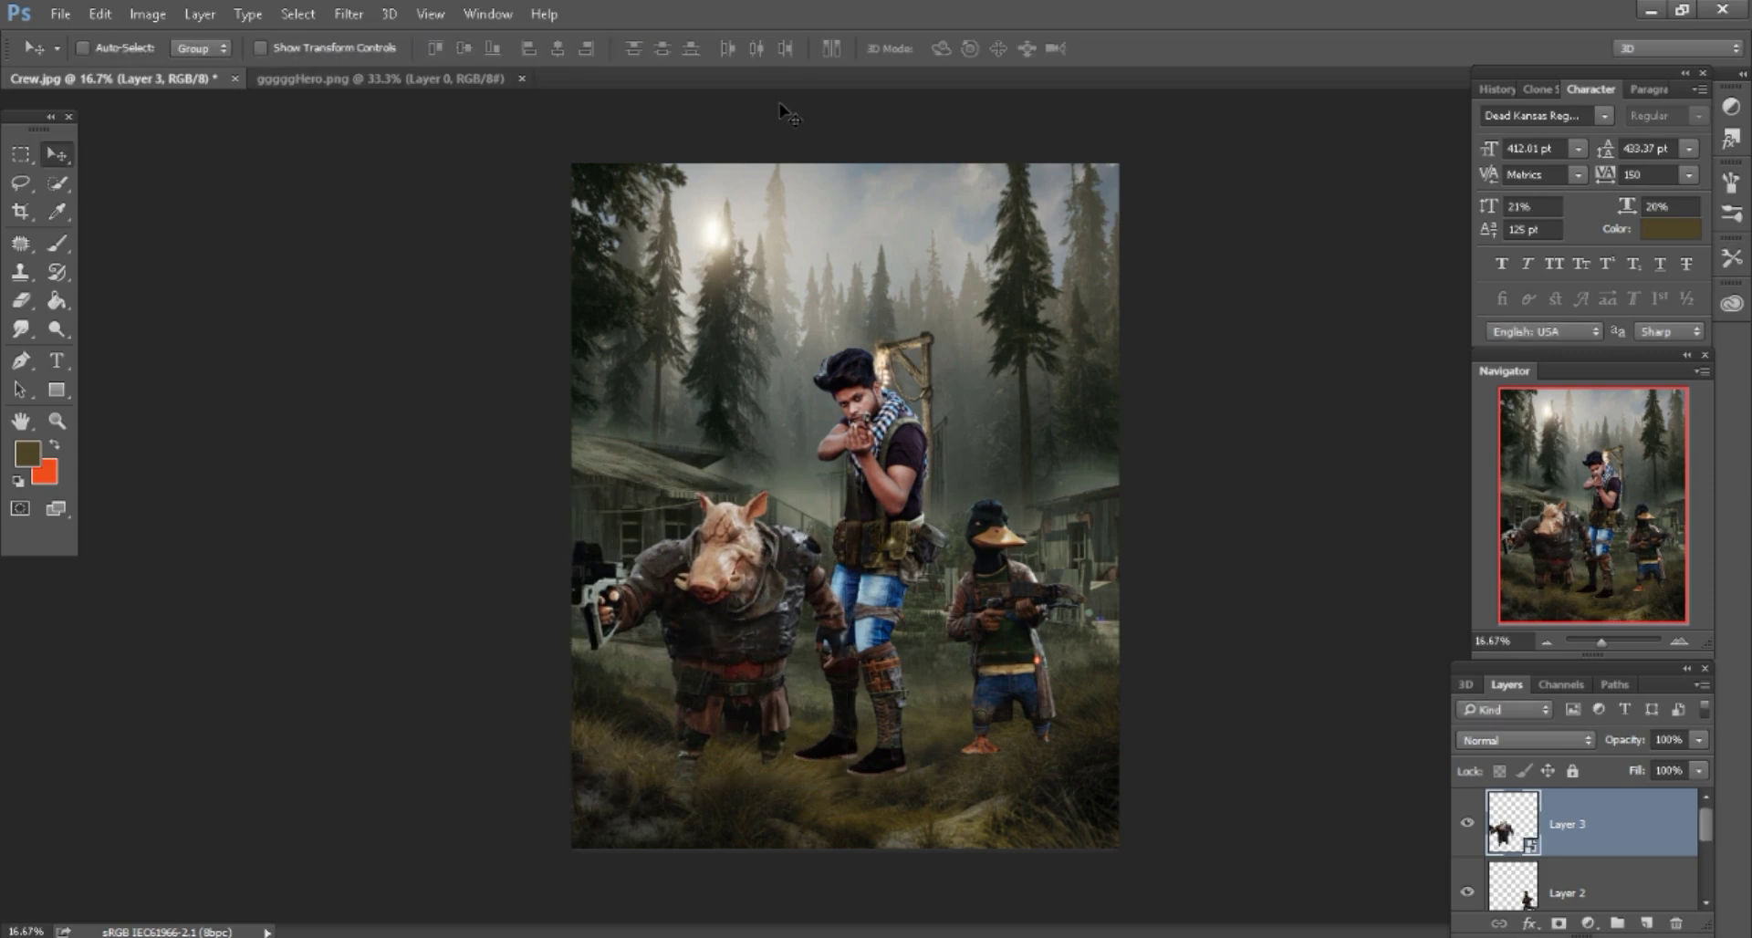
pyautogui.moveTo(1149, 456); pyautogui.dragTo(1168, 438)
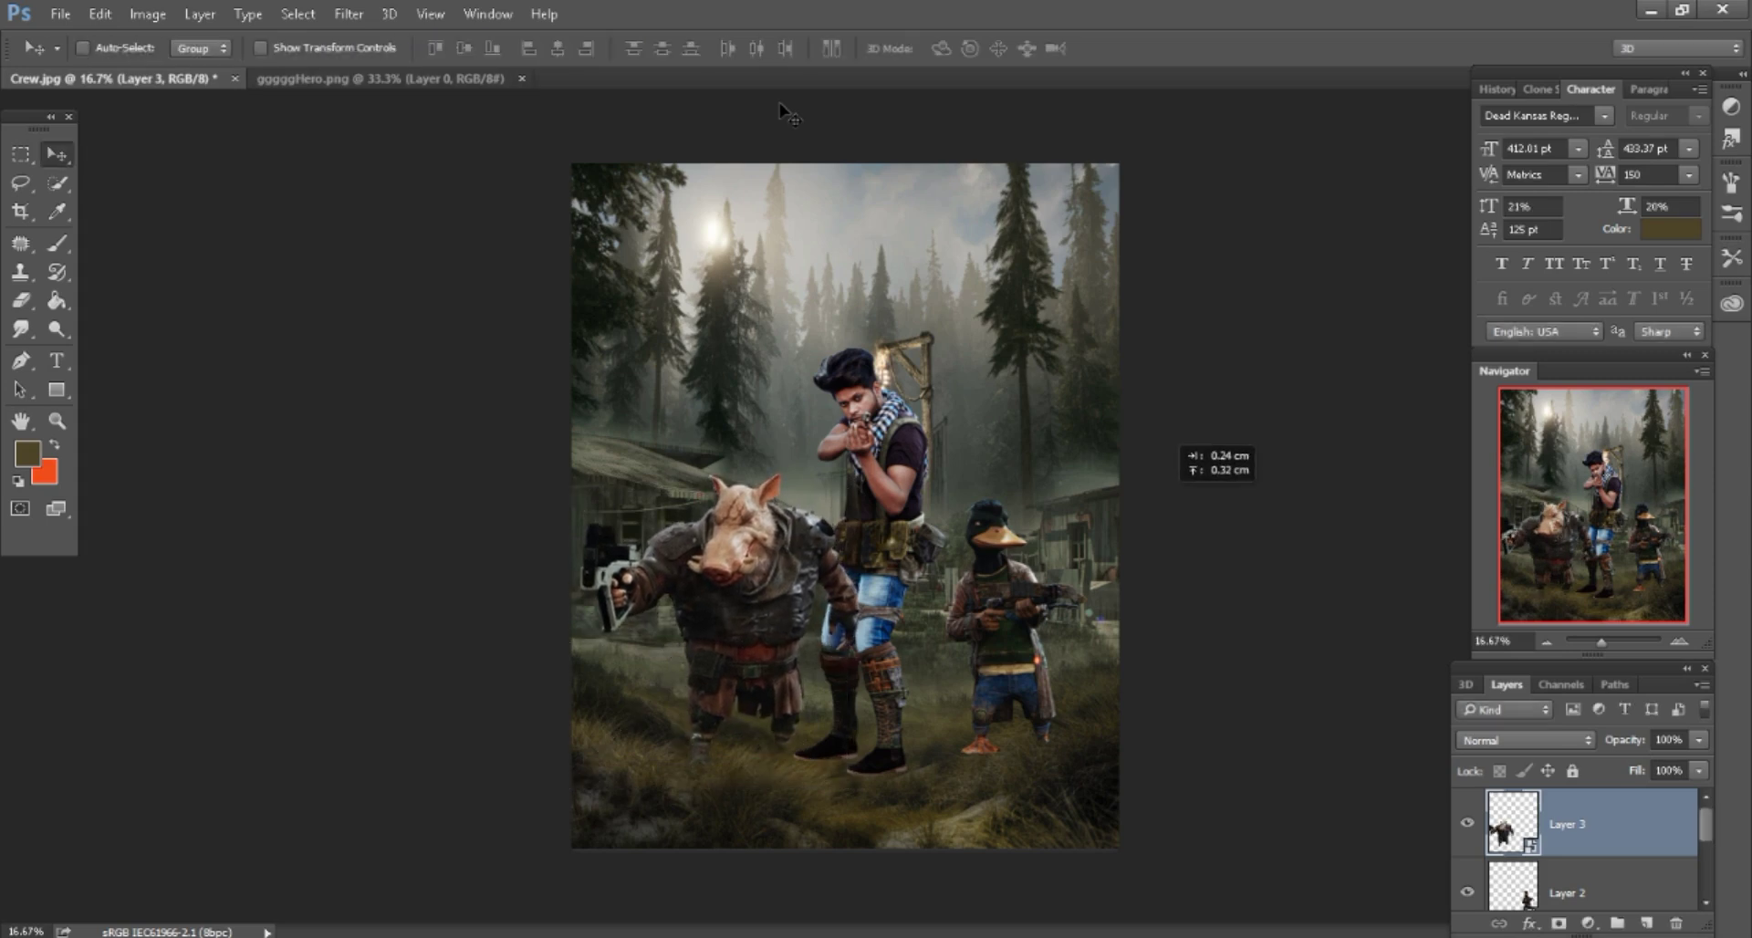
# Nudge the man slightly right and down on the canvas.
pyautogui.press('ctrl')
pyautogui.moveTo(894, 388); pyautogui.dragTo(912, 394)
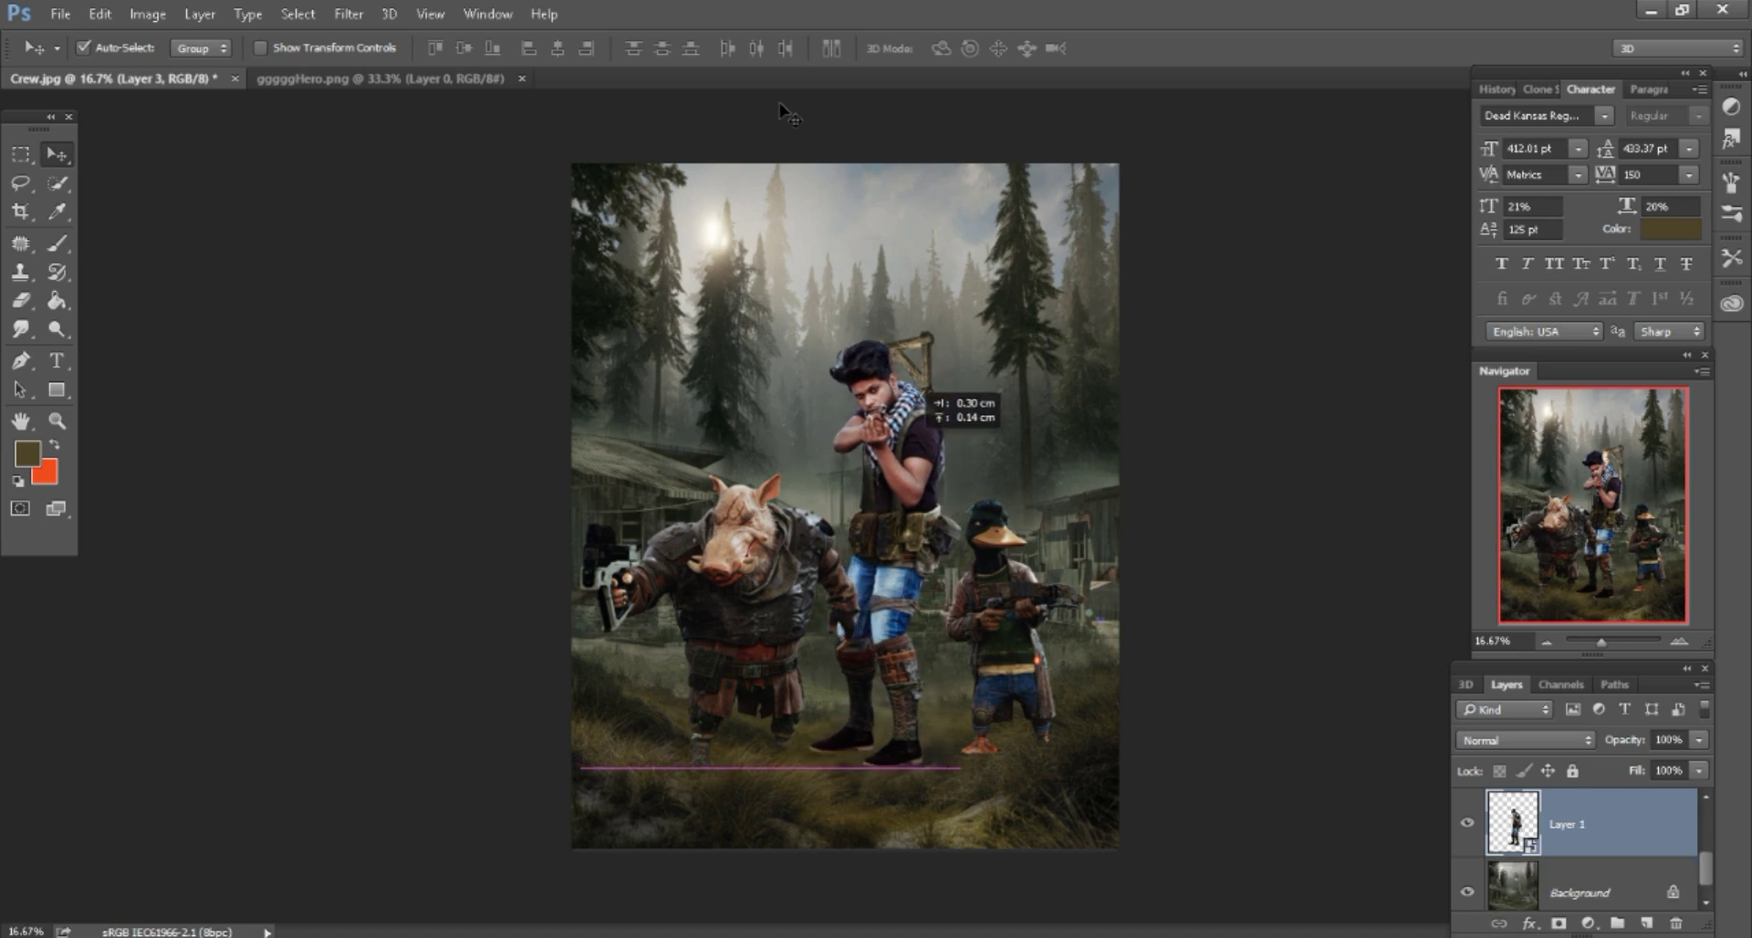
pyautogui.moveTo(912, 394); pyautogui.dragTo(905, 399)
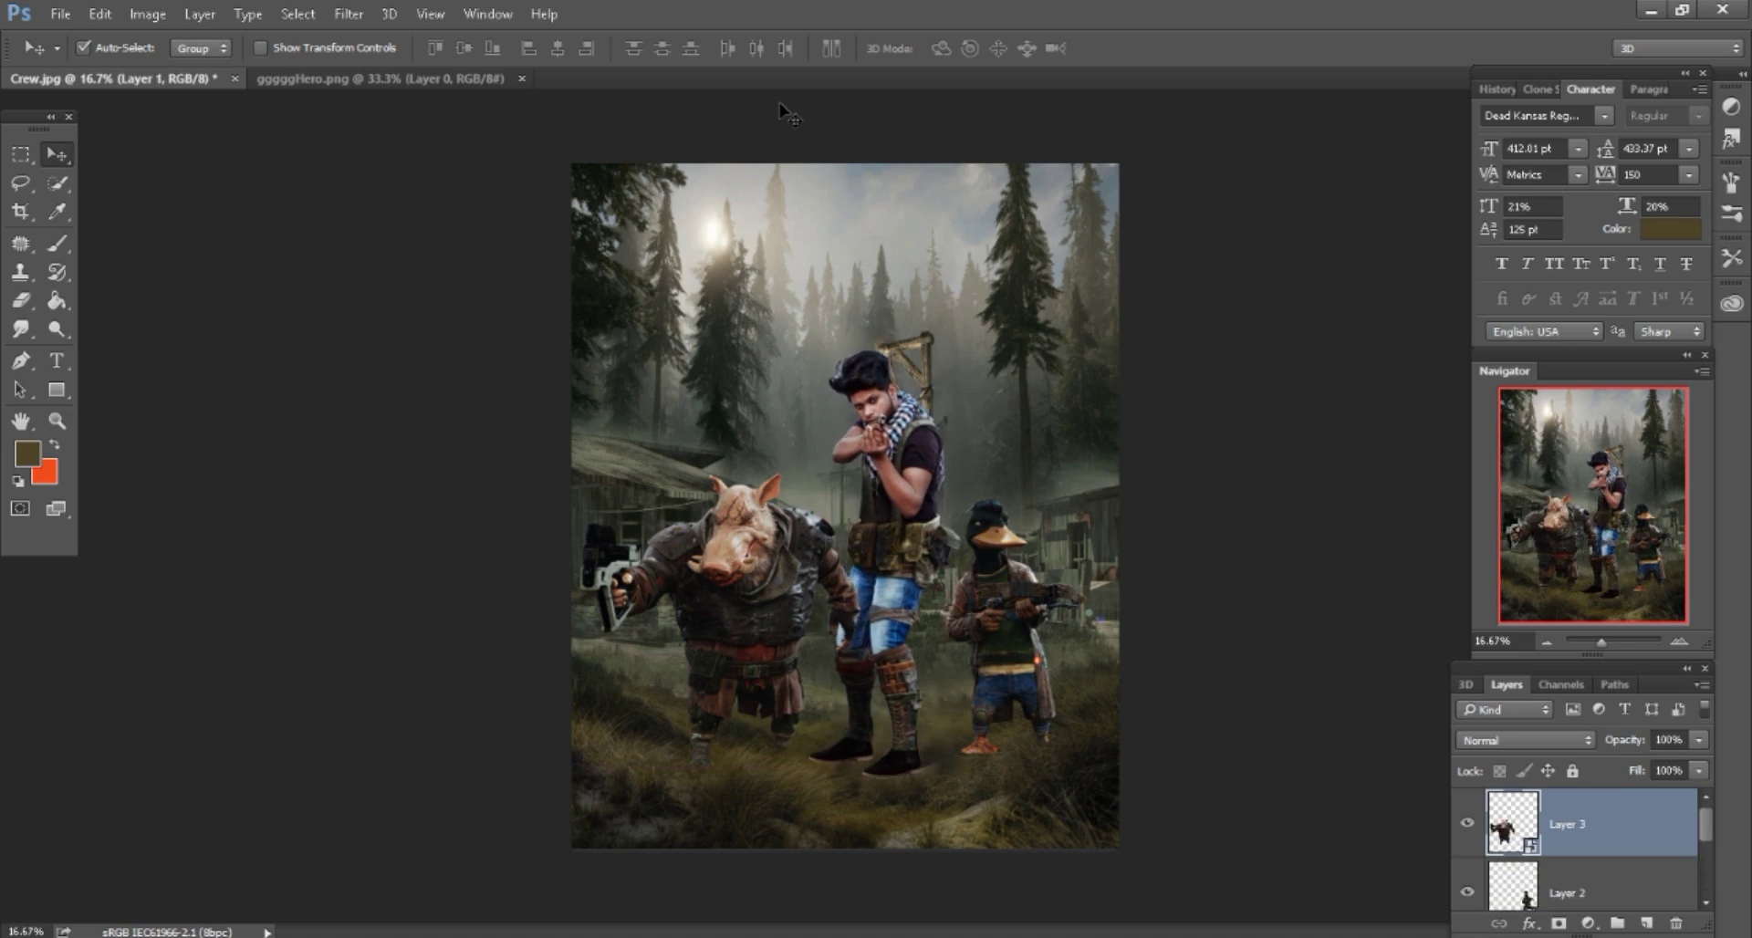
# Rescale the boar to 112% and send its layer behind the other characters.
pyautogui.hotkey('alt', 'e')
pyautogui.press('Down')
pyautogui.press('Down')
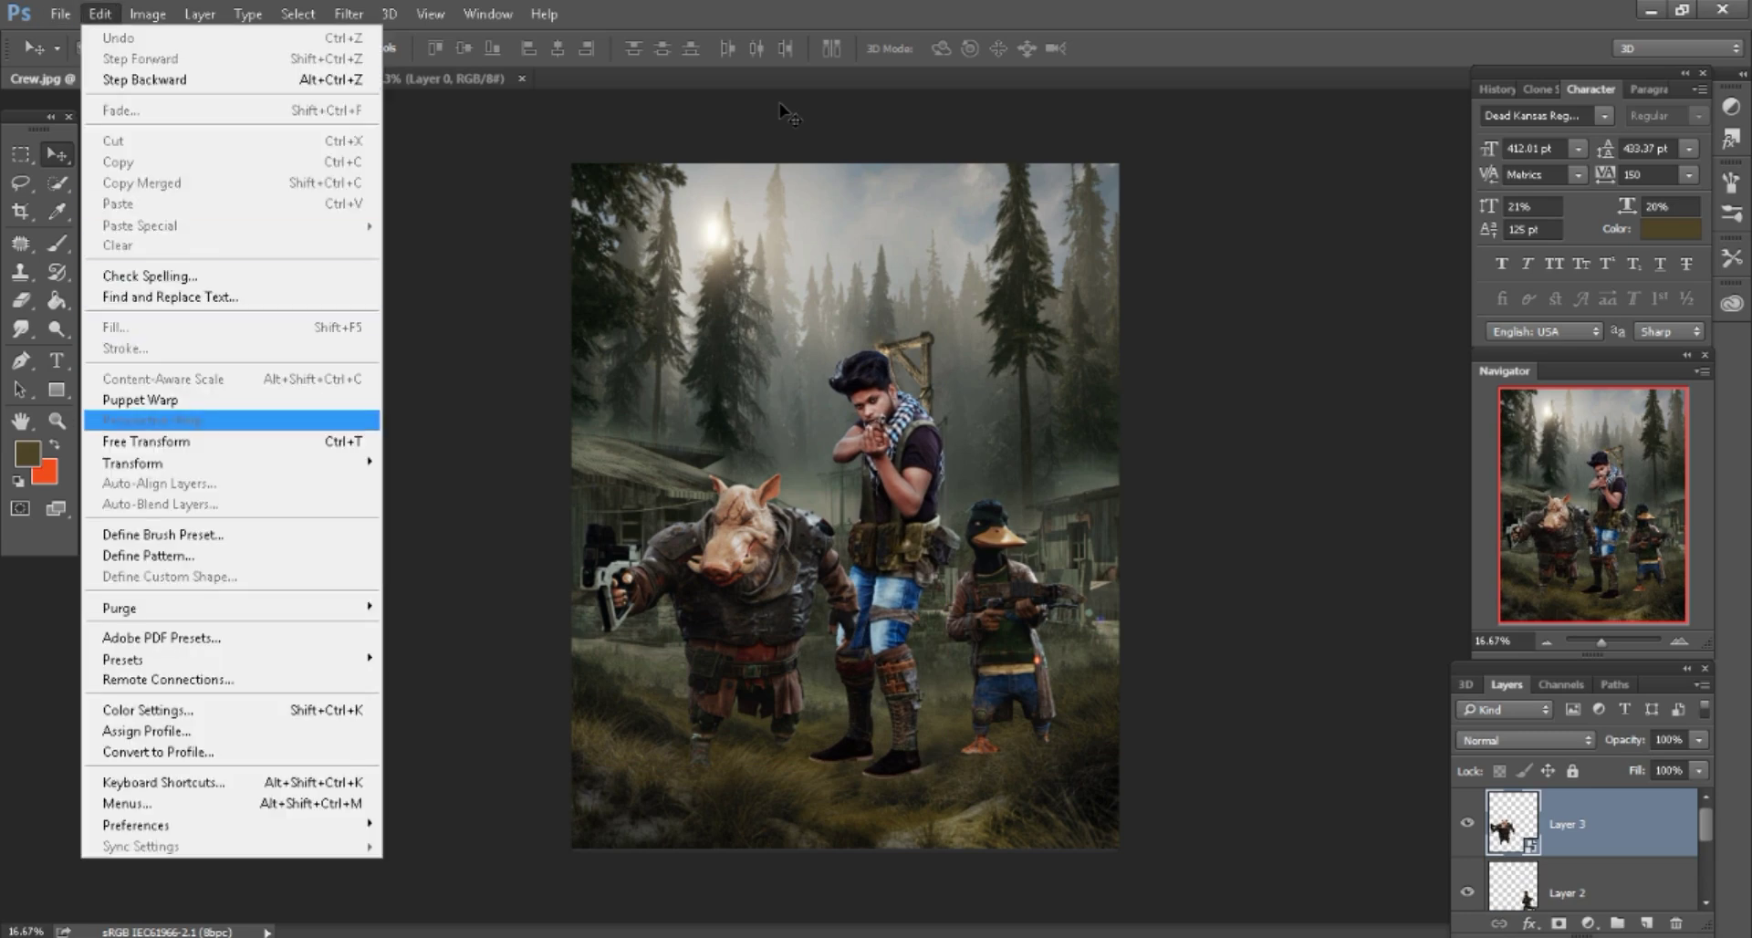
pyautogui.press('Down')
pyautogui.press('Return')
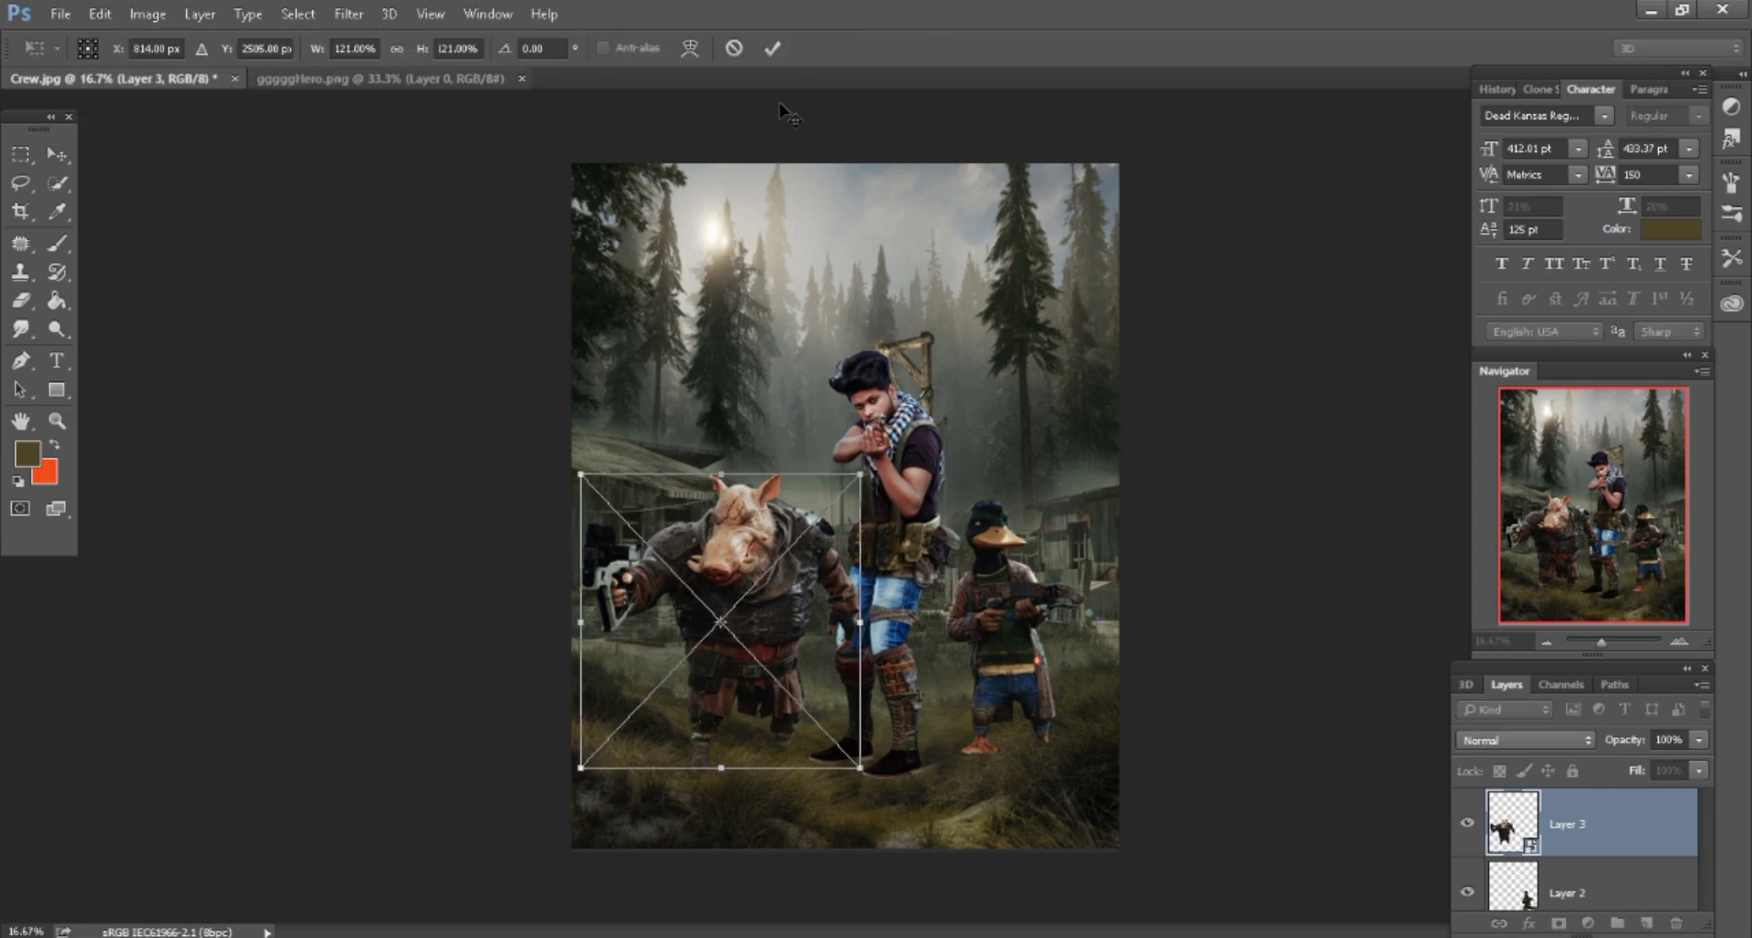
pyautogui.write('112')
pyautogui.press('Tab')
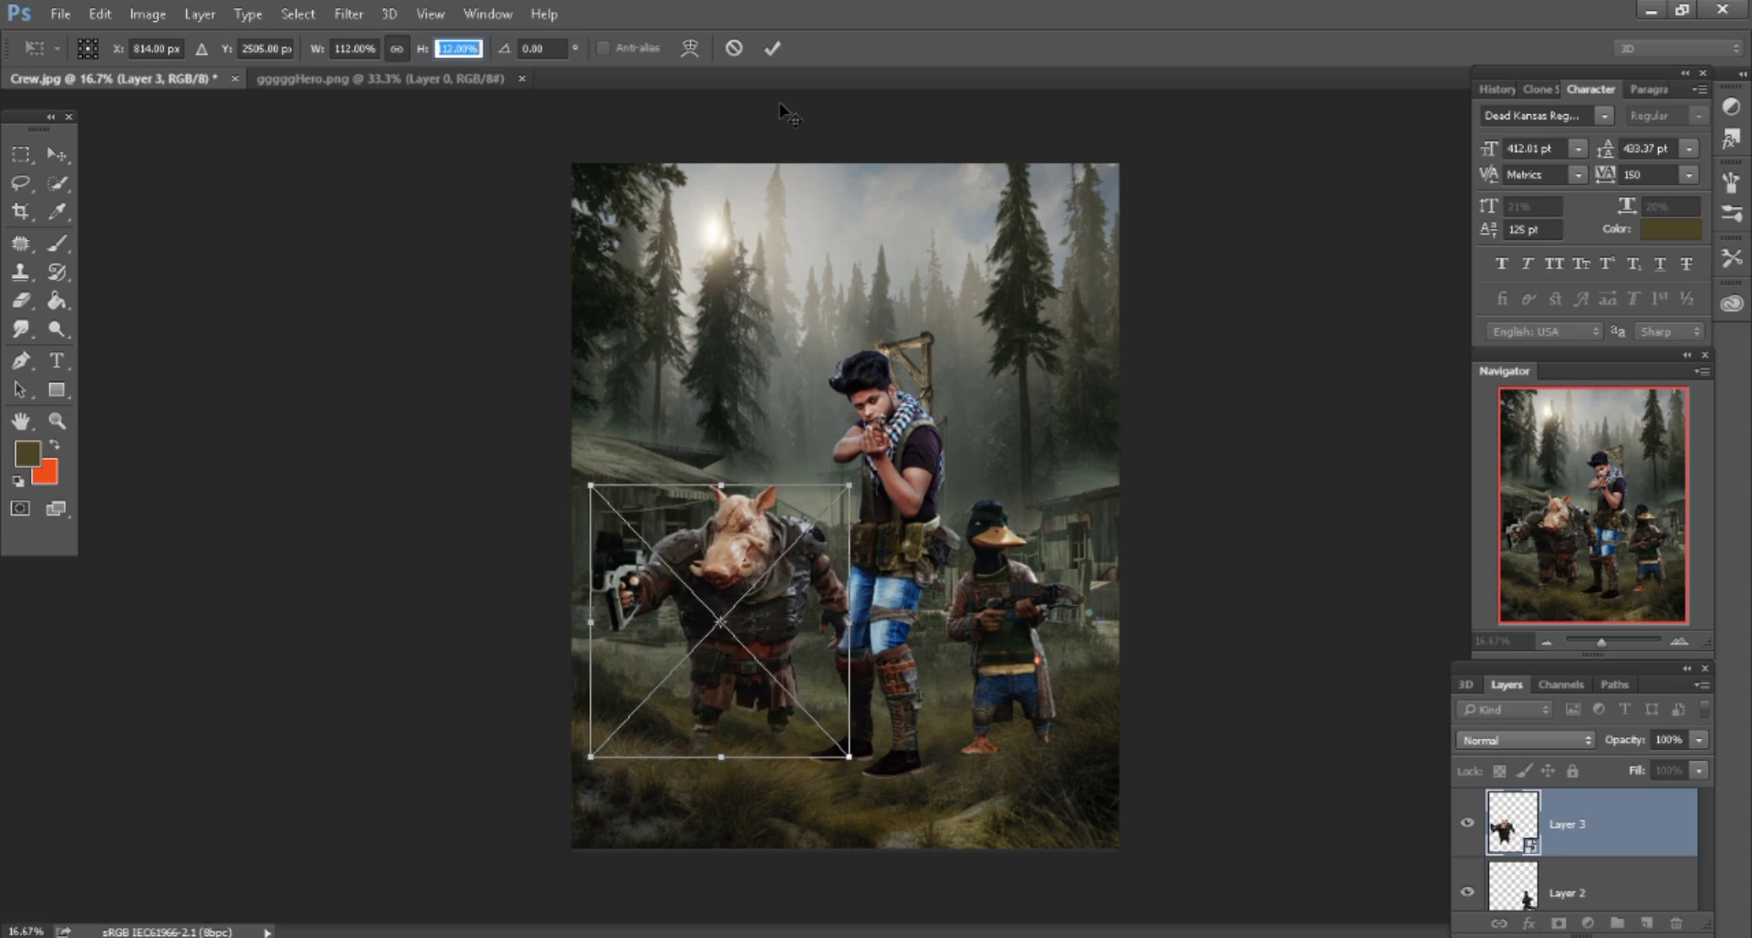
pyautogui.press('Return')
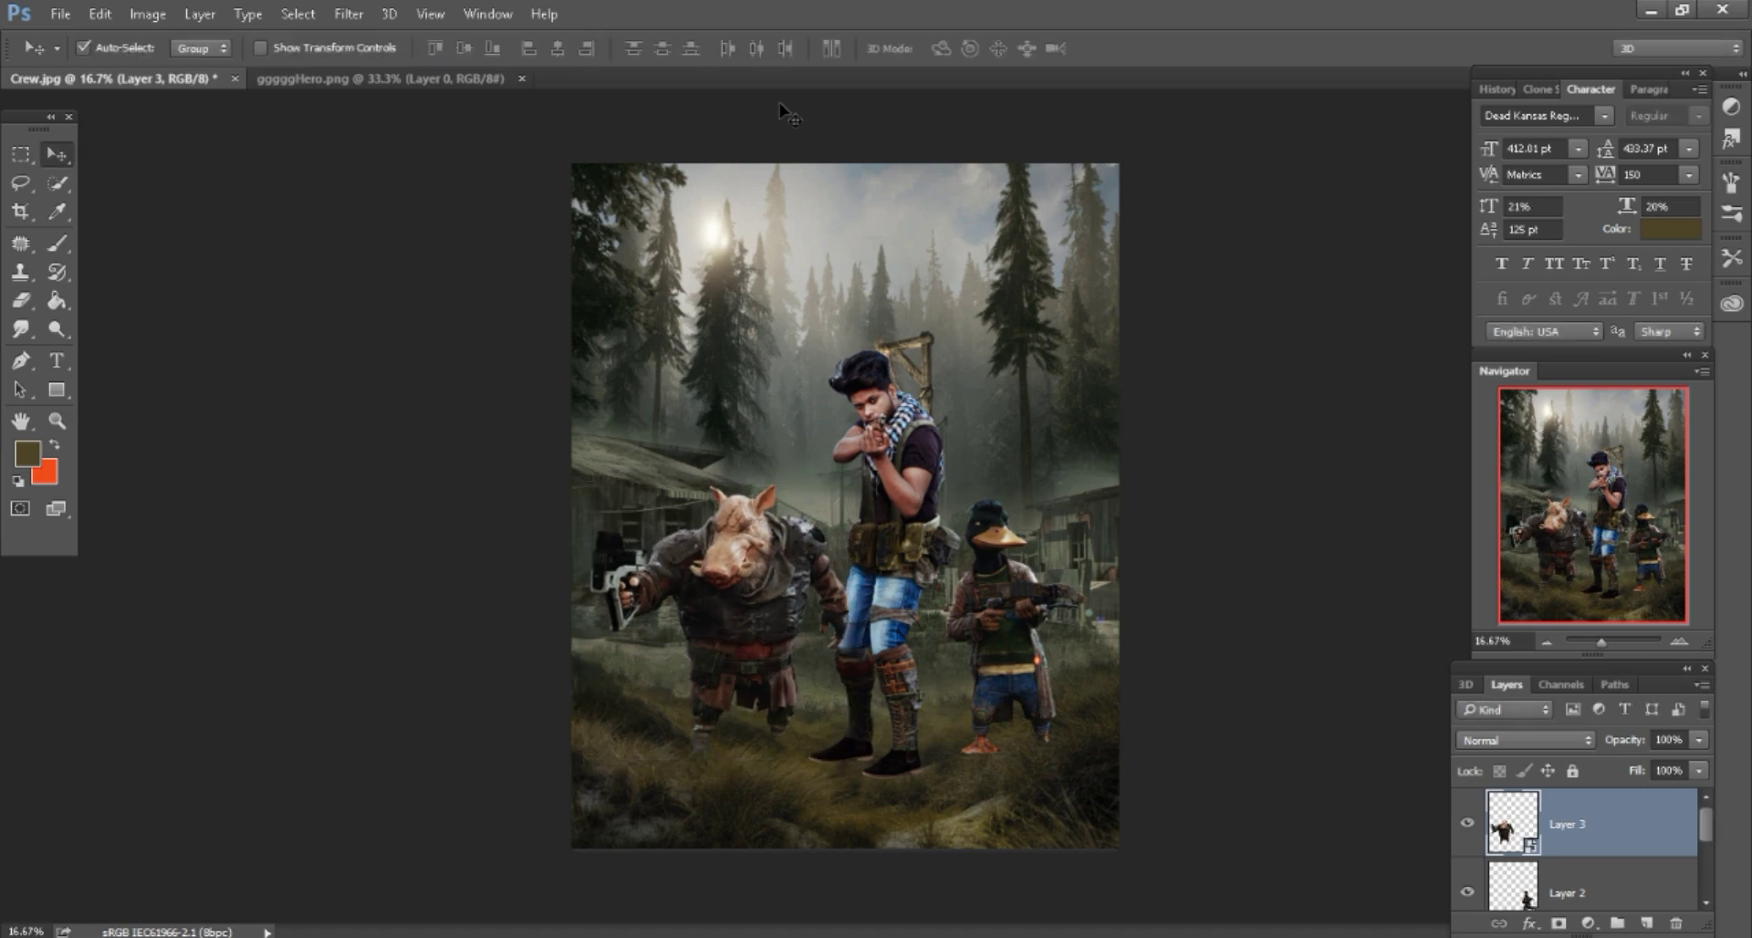
pyautogui.hotkey('ctrl', 'shift', '[')
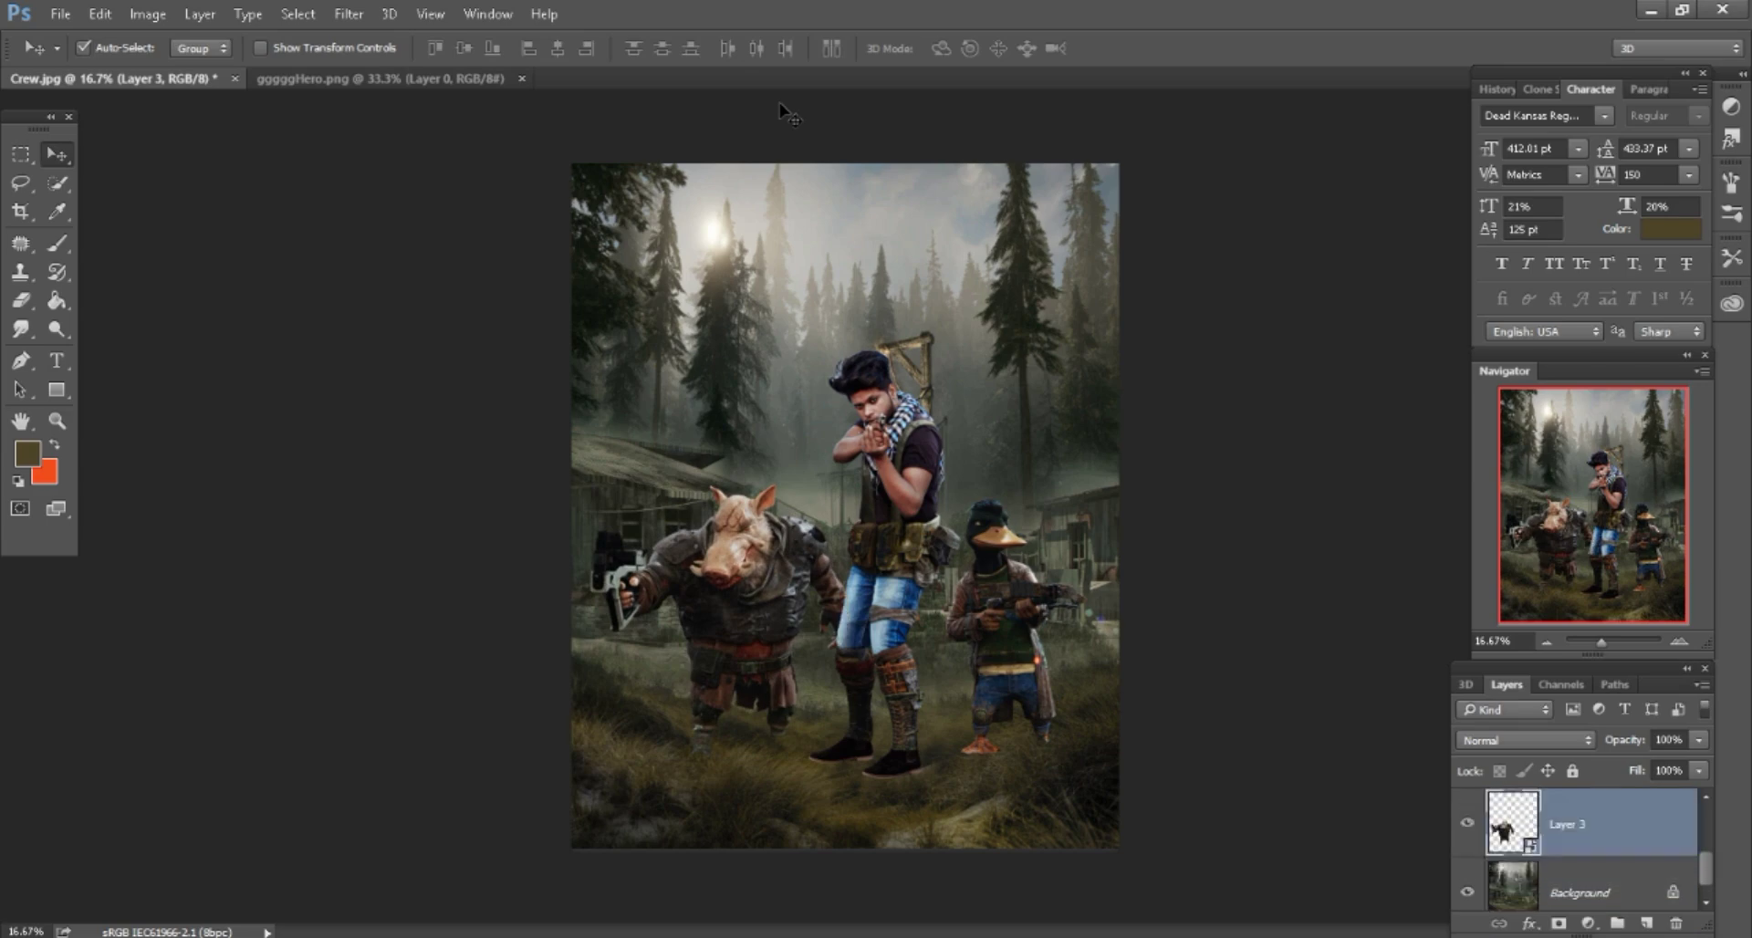
pyautogui.hotkey('ctrl', '+')
# Zoom in on the boar and rasterize its smart-object layer for patching.
pyautogui.hotkey('ctrl', '+')
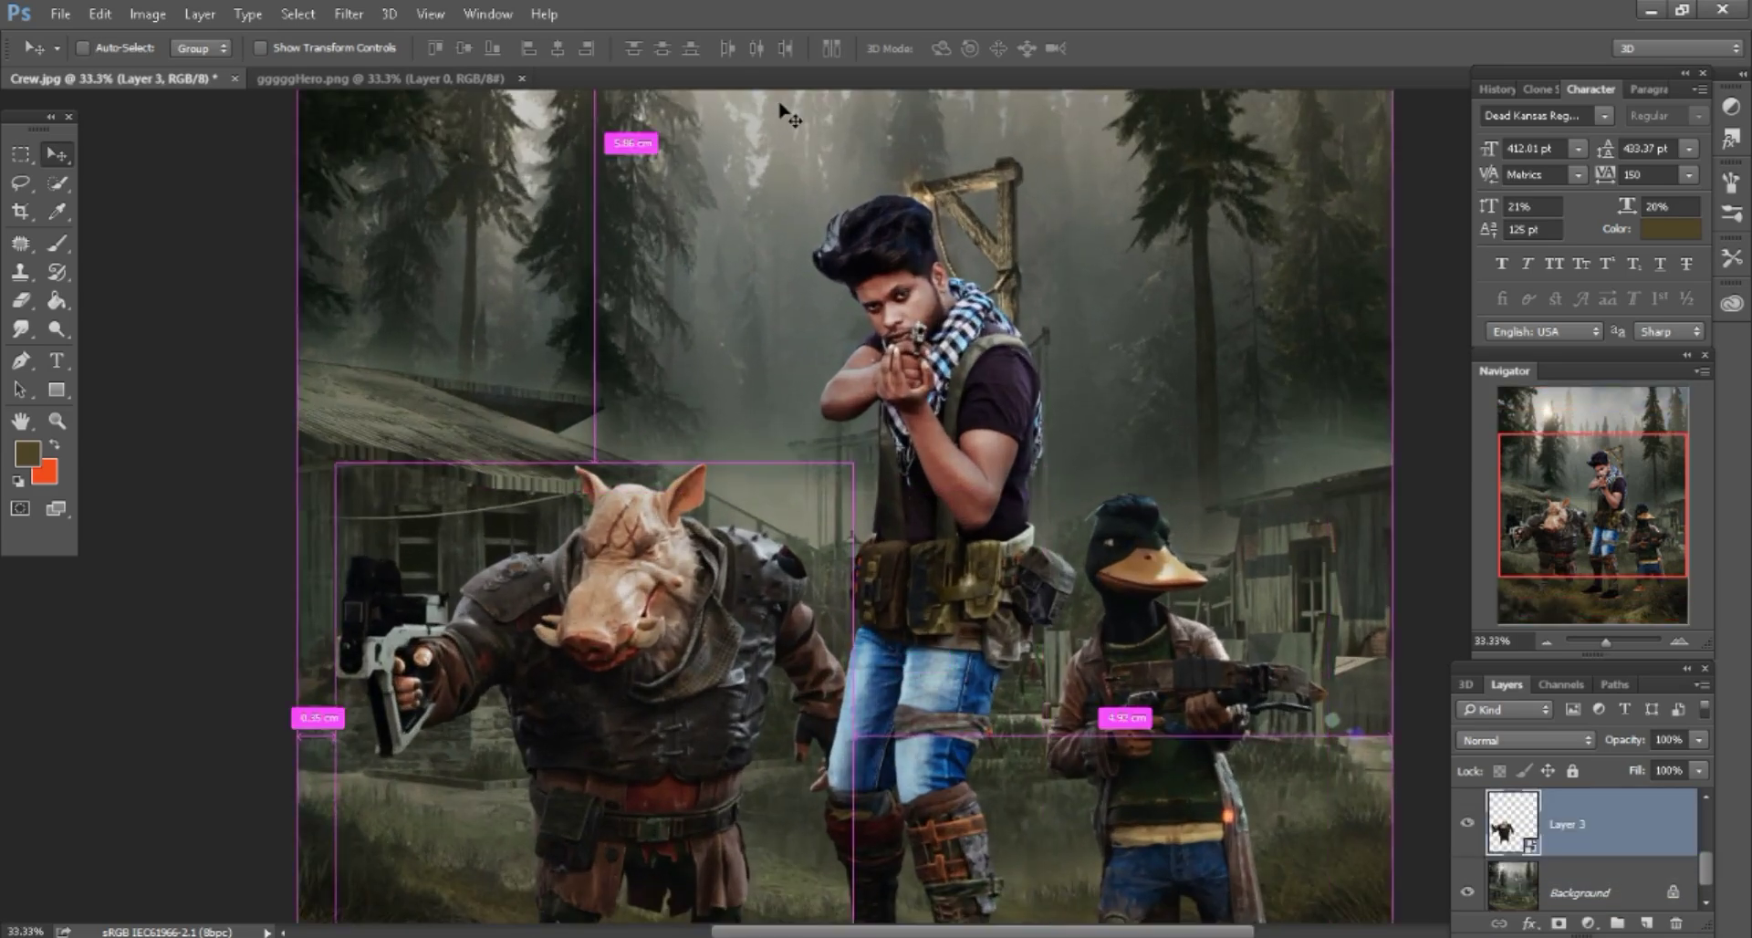
pyautogui.hotkey('ctrl', '+')
pyautogui.hotkey('ctrl', '+')
pyautogui.hotkey('ctrl', '+')
pyautogui.hotkey('ctrl', '+')
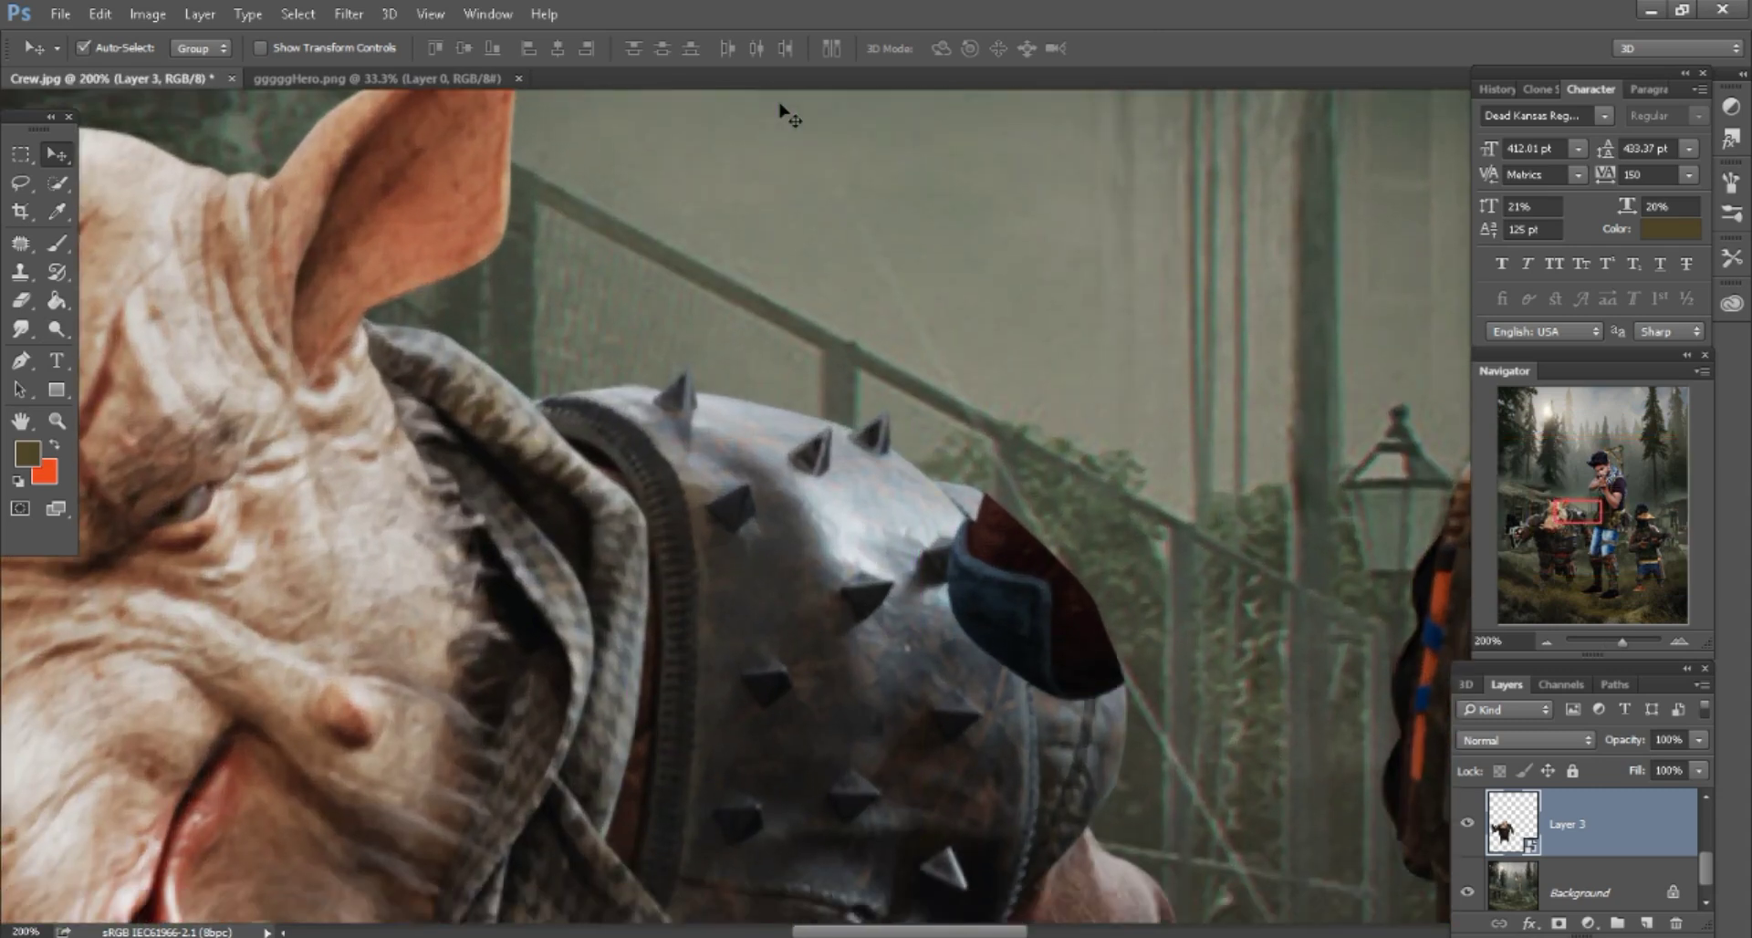
pyautogui.press('l')
pyautogui.scroll(-3, 785, 114)
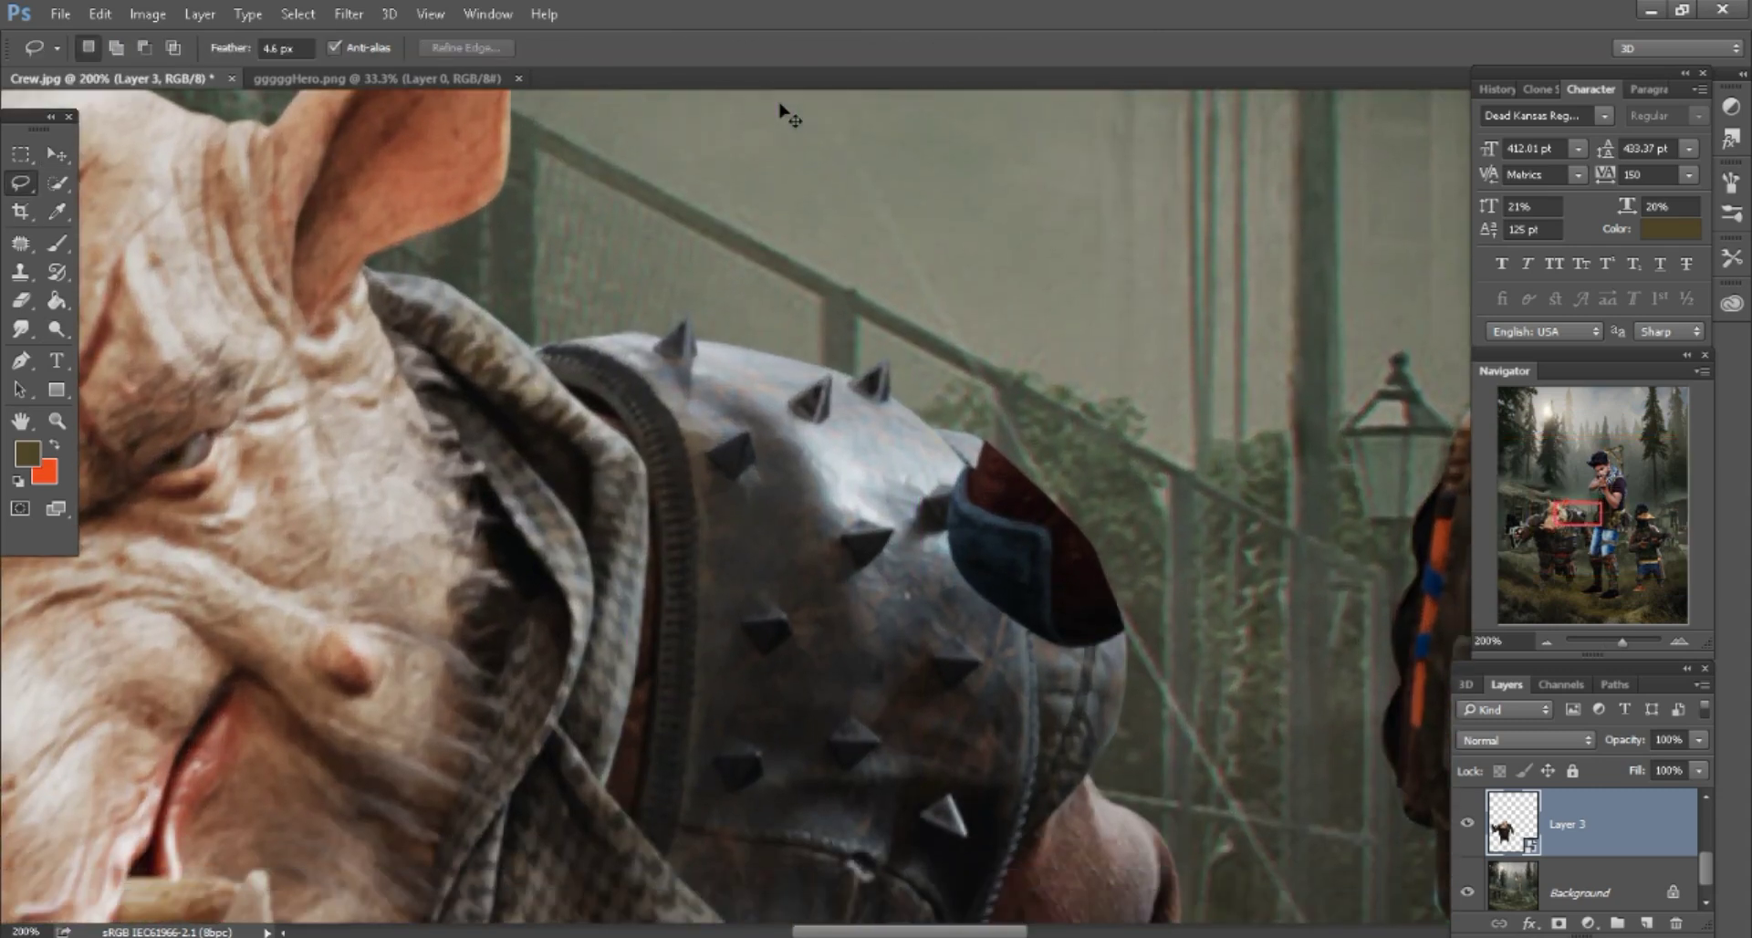
pyautogui.scroll(-1, 785, 114)
pyautogui.press('j')
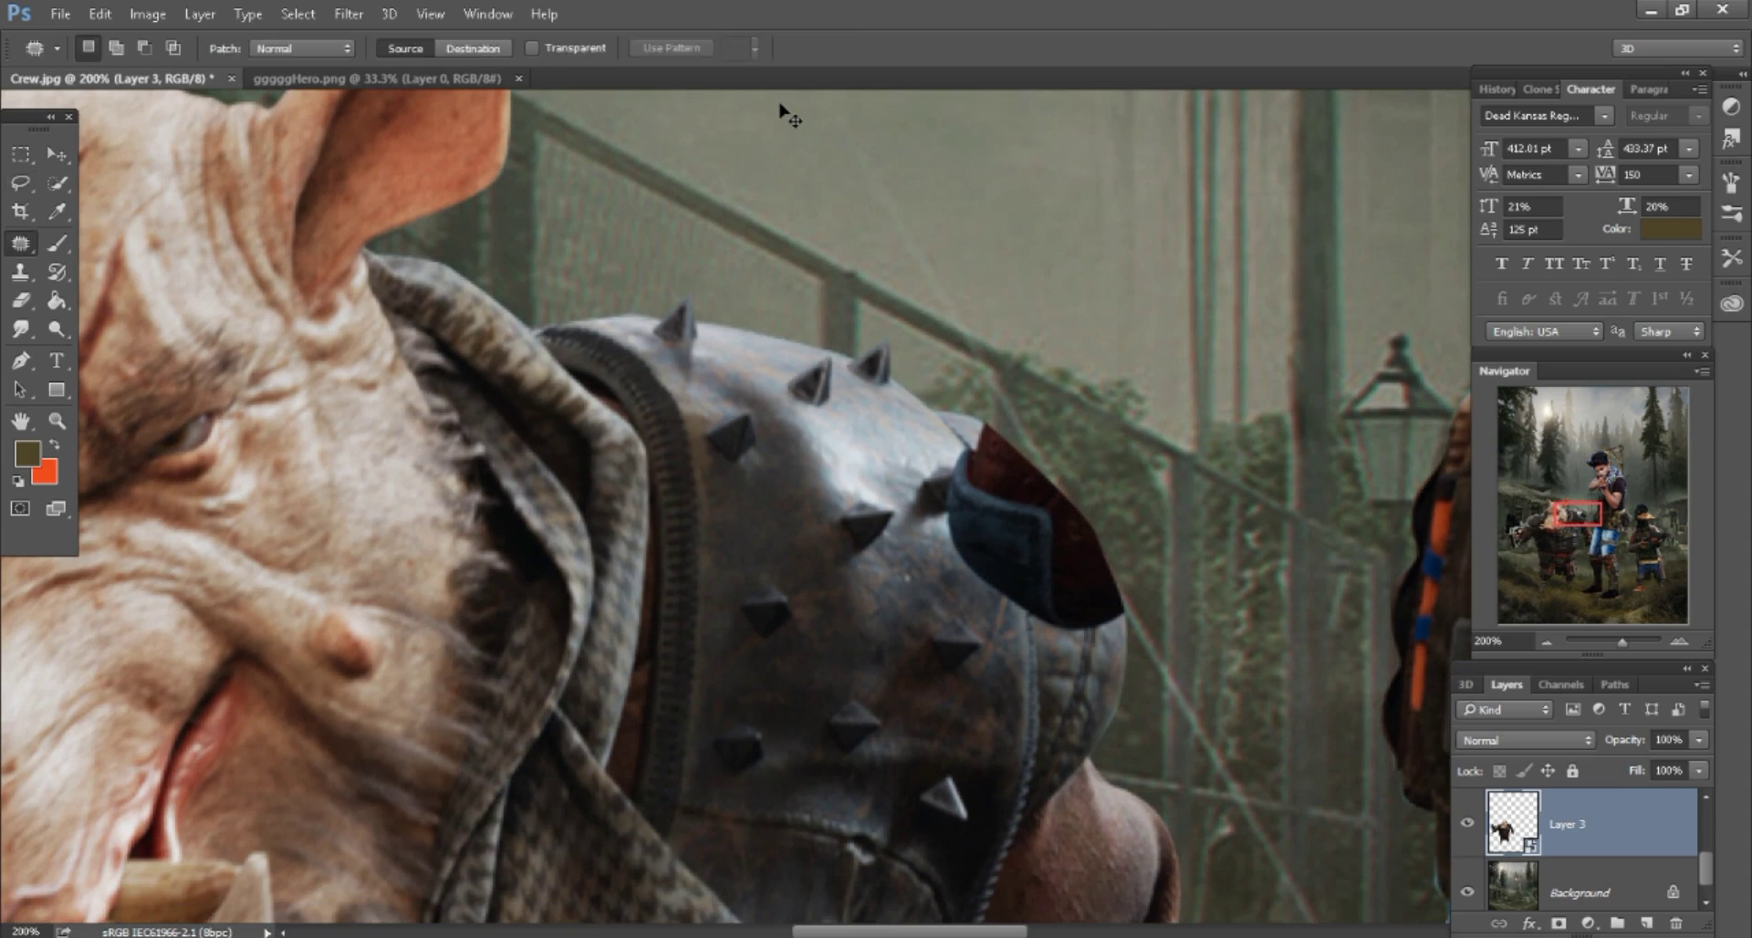
pyautogui.press('Delete')
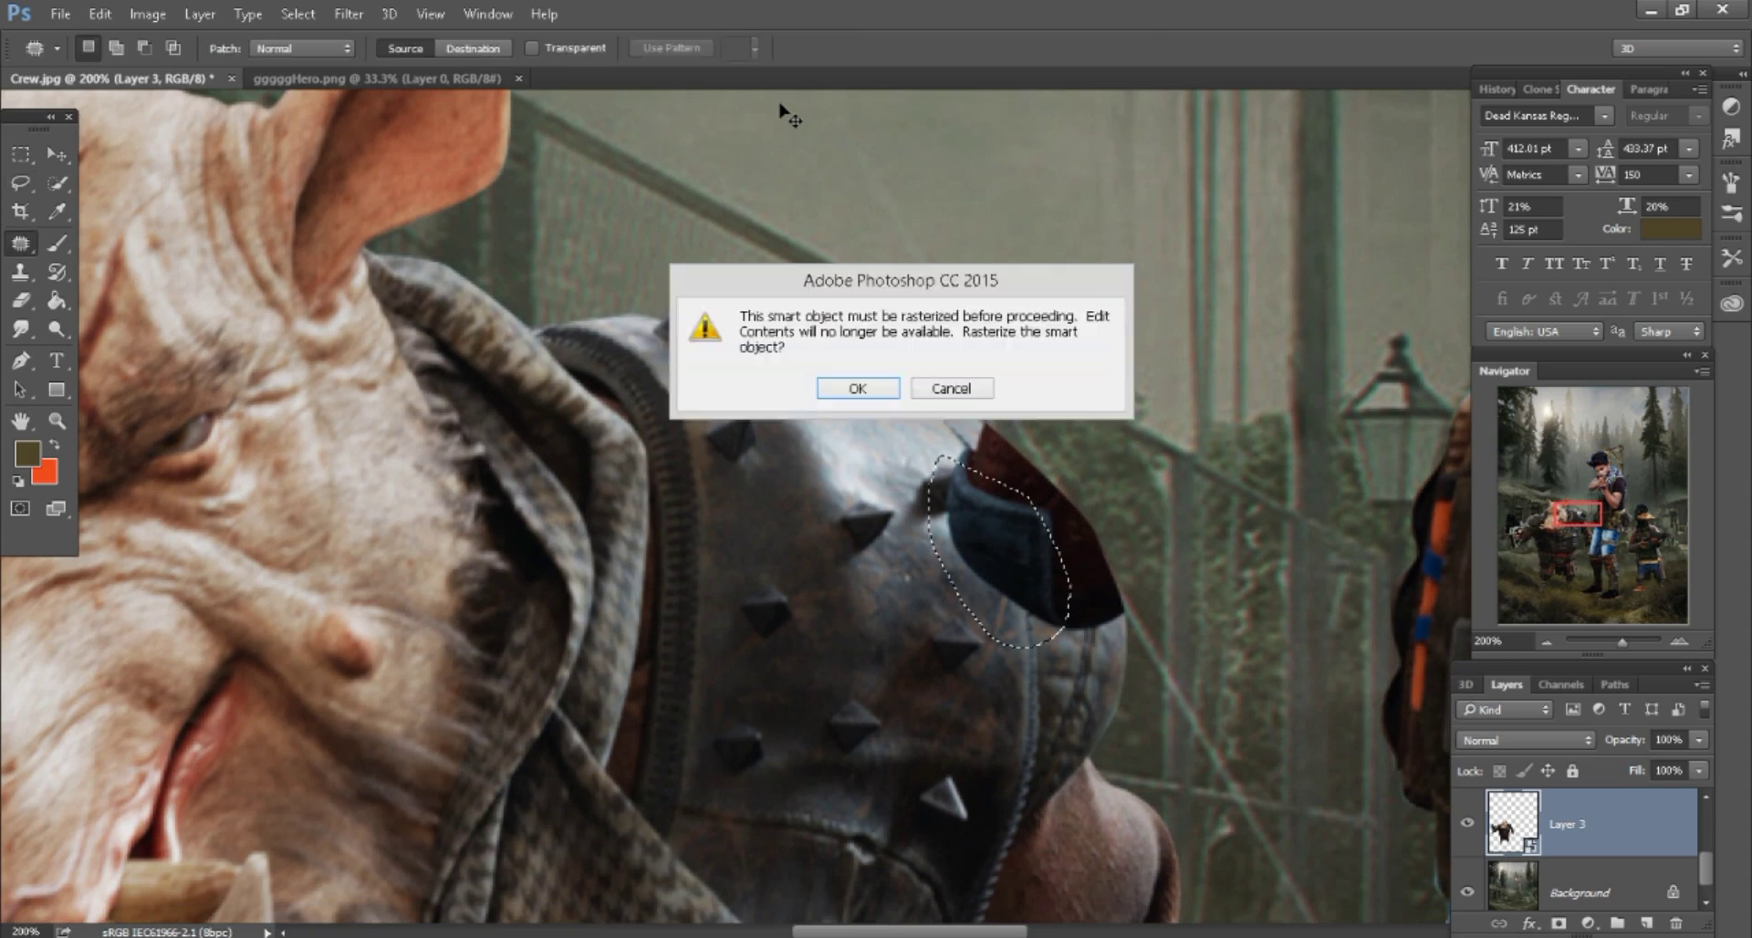
pyautogui.press('Escape')
pyautogui.hotkey('ctrl', 'd')
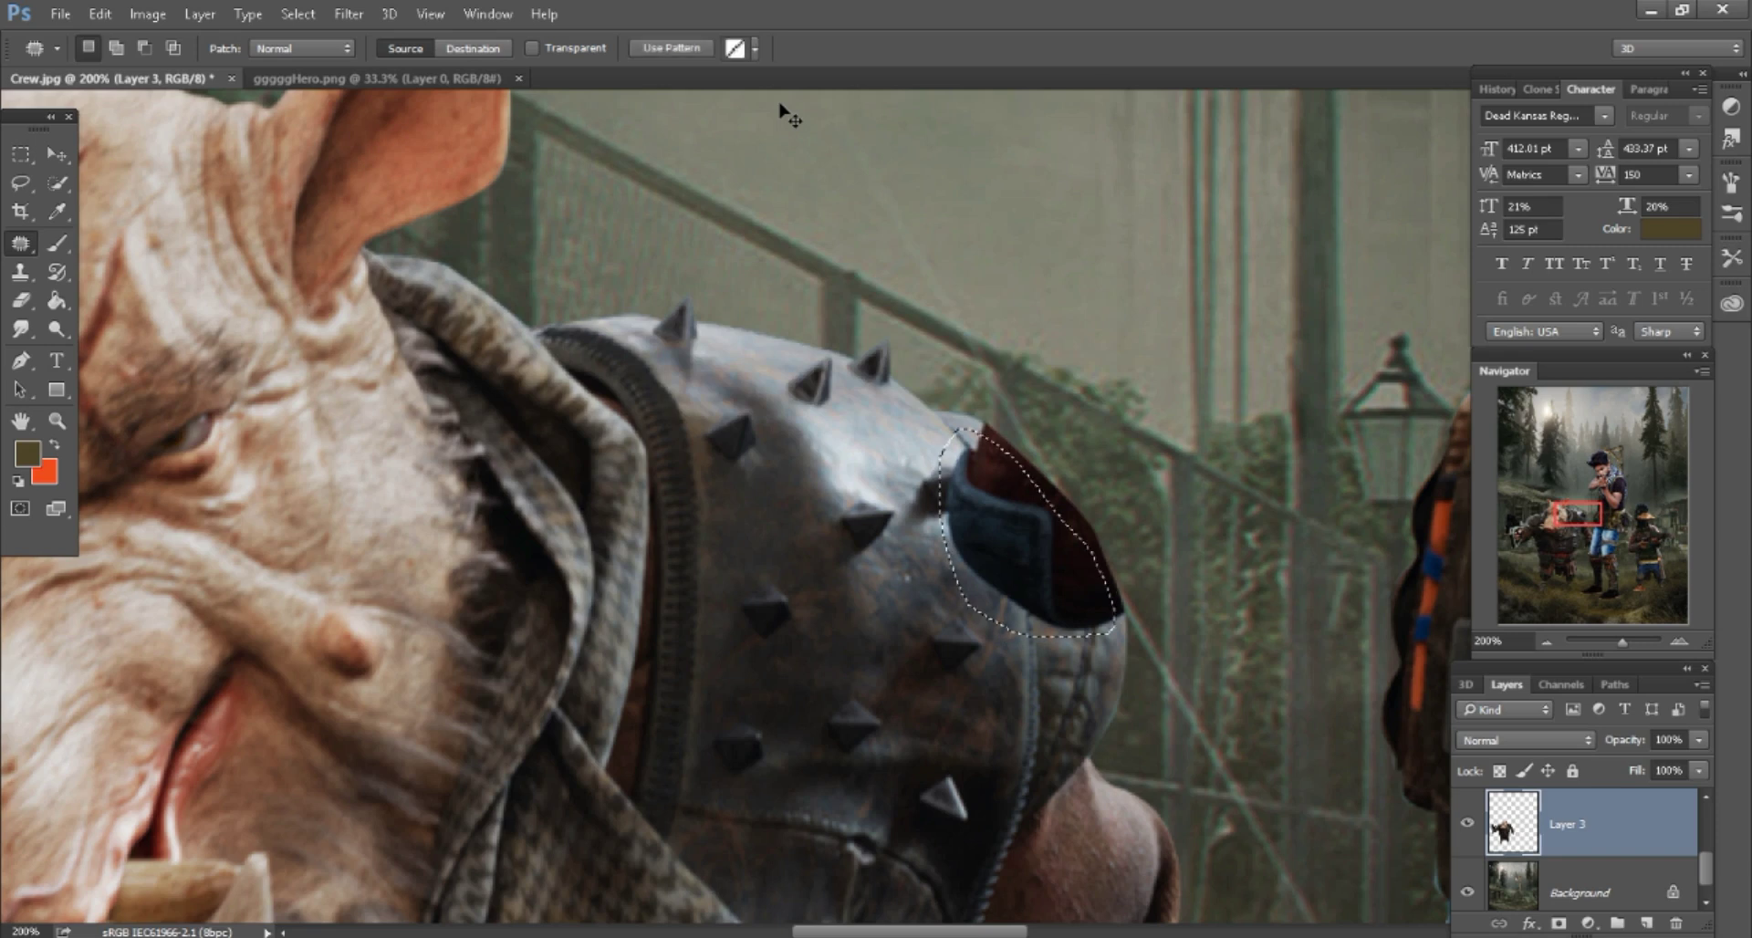
# Patch the dark blue-red spot on the boar's shoulder armour with metal texture.
pyautogui.moveTo(1031, 529); pyautogui.dragTo(876, 548)
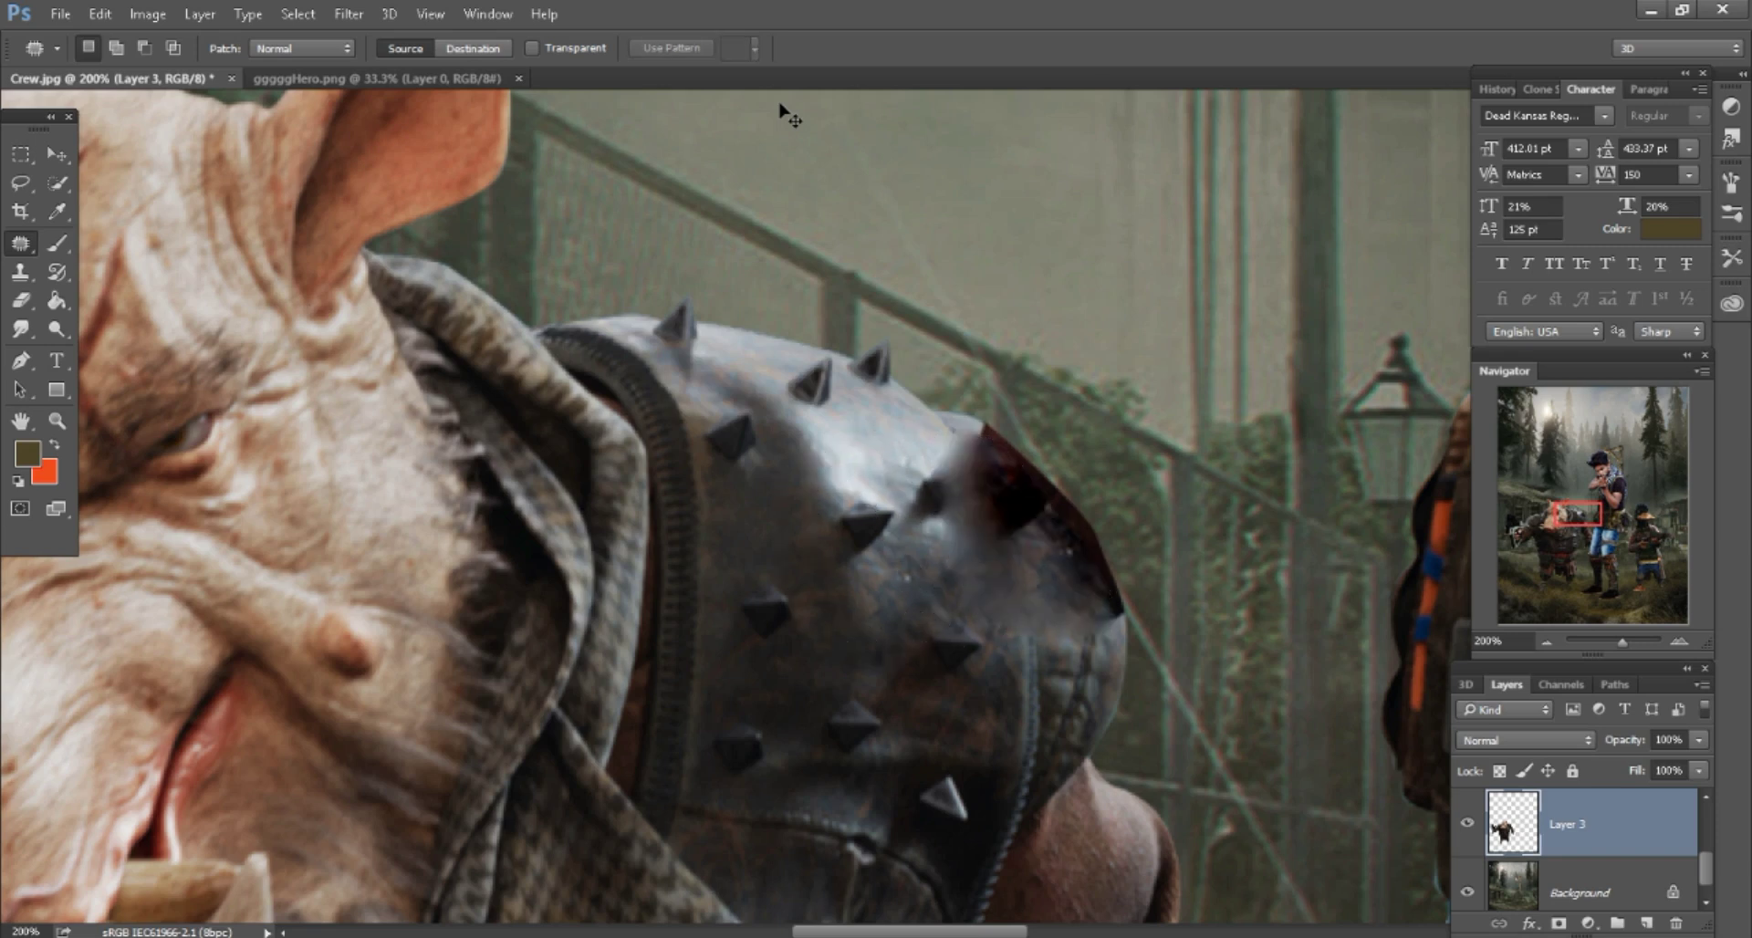
pyautogui.moveTo(1056, 498)
pyautogui.mouseDown()
pyautogui.moveTo(1082, 600)
pyautogui.moveTo(1059, 499)
pyautogui.moveTo(821, 457)
pyautogui.mouseUp()
pyautogui.hotkey('ctrl', 'd')
pyautogui.hotkey('ctrl', '0')
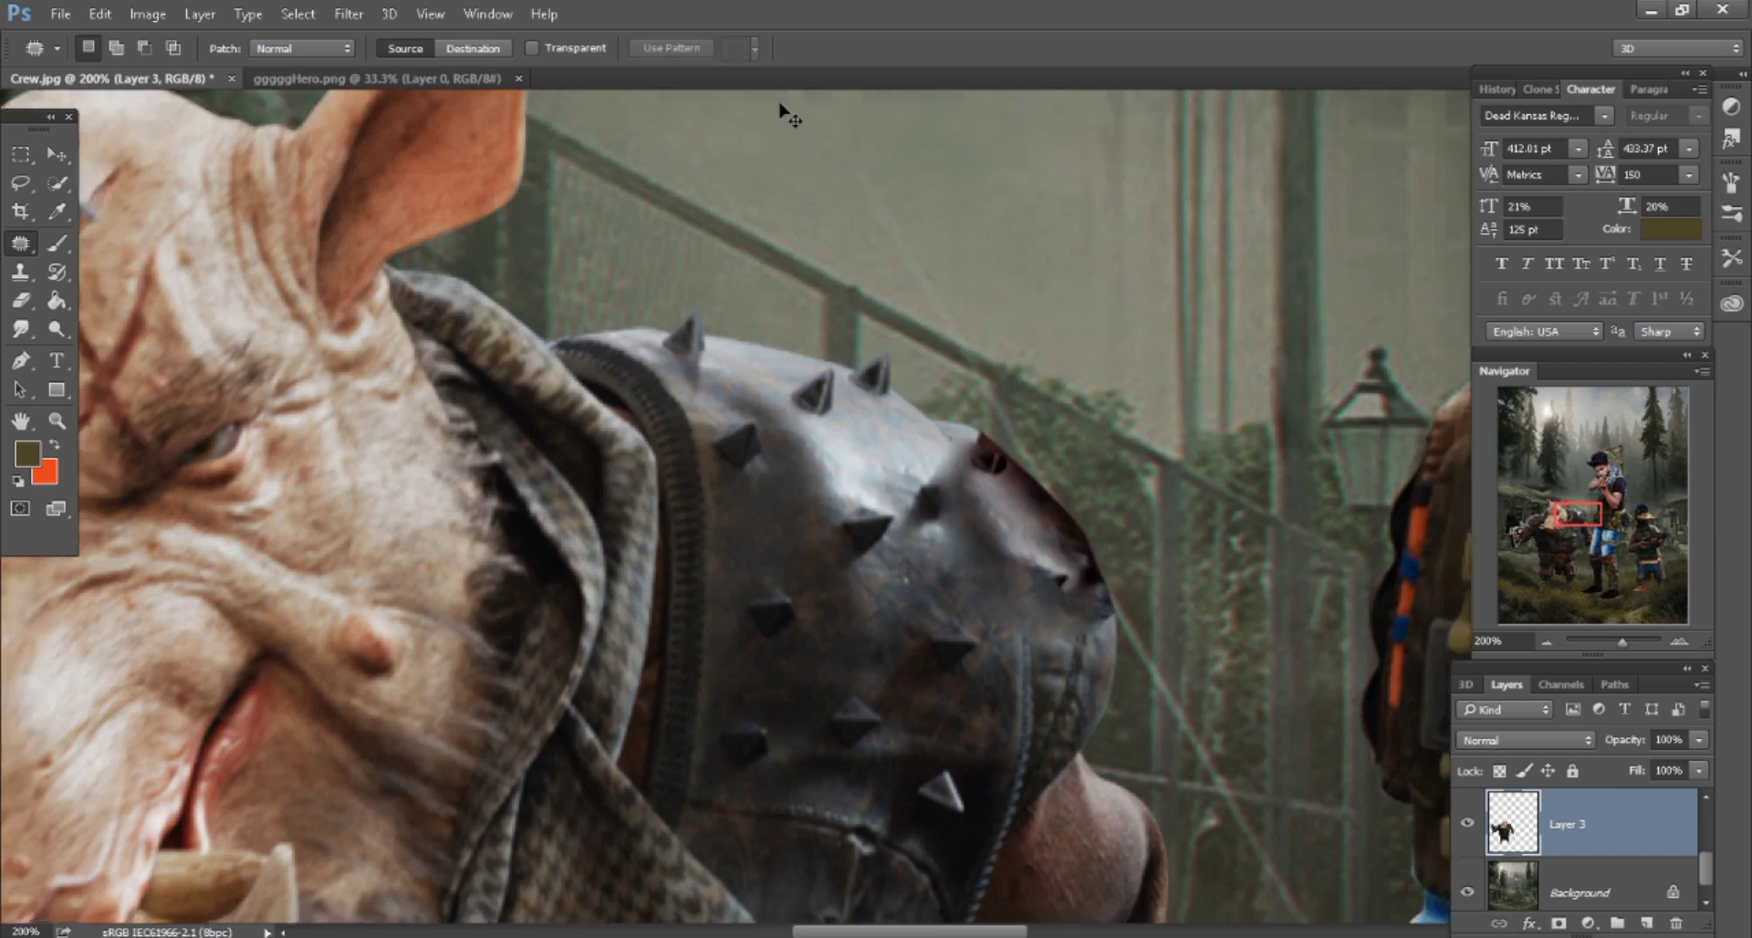
pyautogui.hotkey('ctrl', '-')
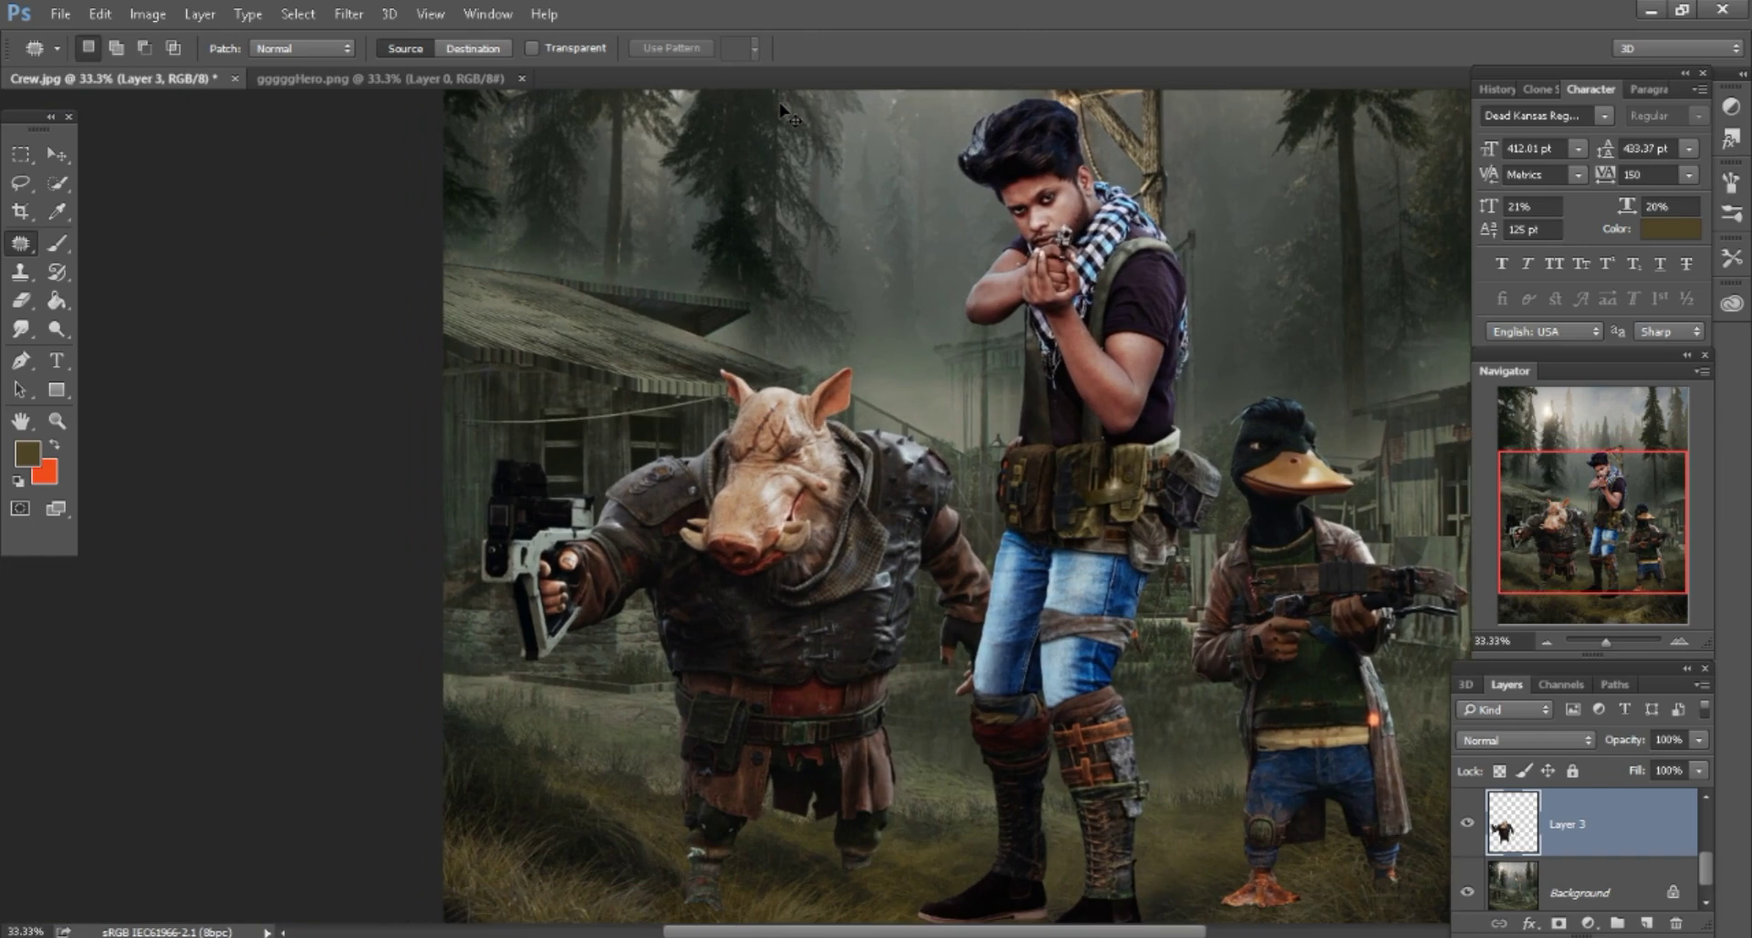
# Add a new Screen-blended layer above the background with white (#ffffff) as foreground colour.
pyautogui.hotkey('alt', '[')
pyautogui.click(1647, 923)
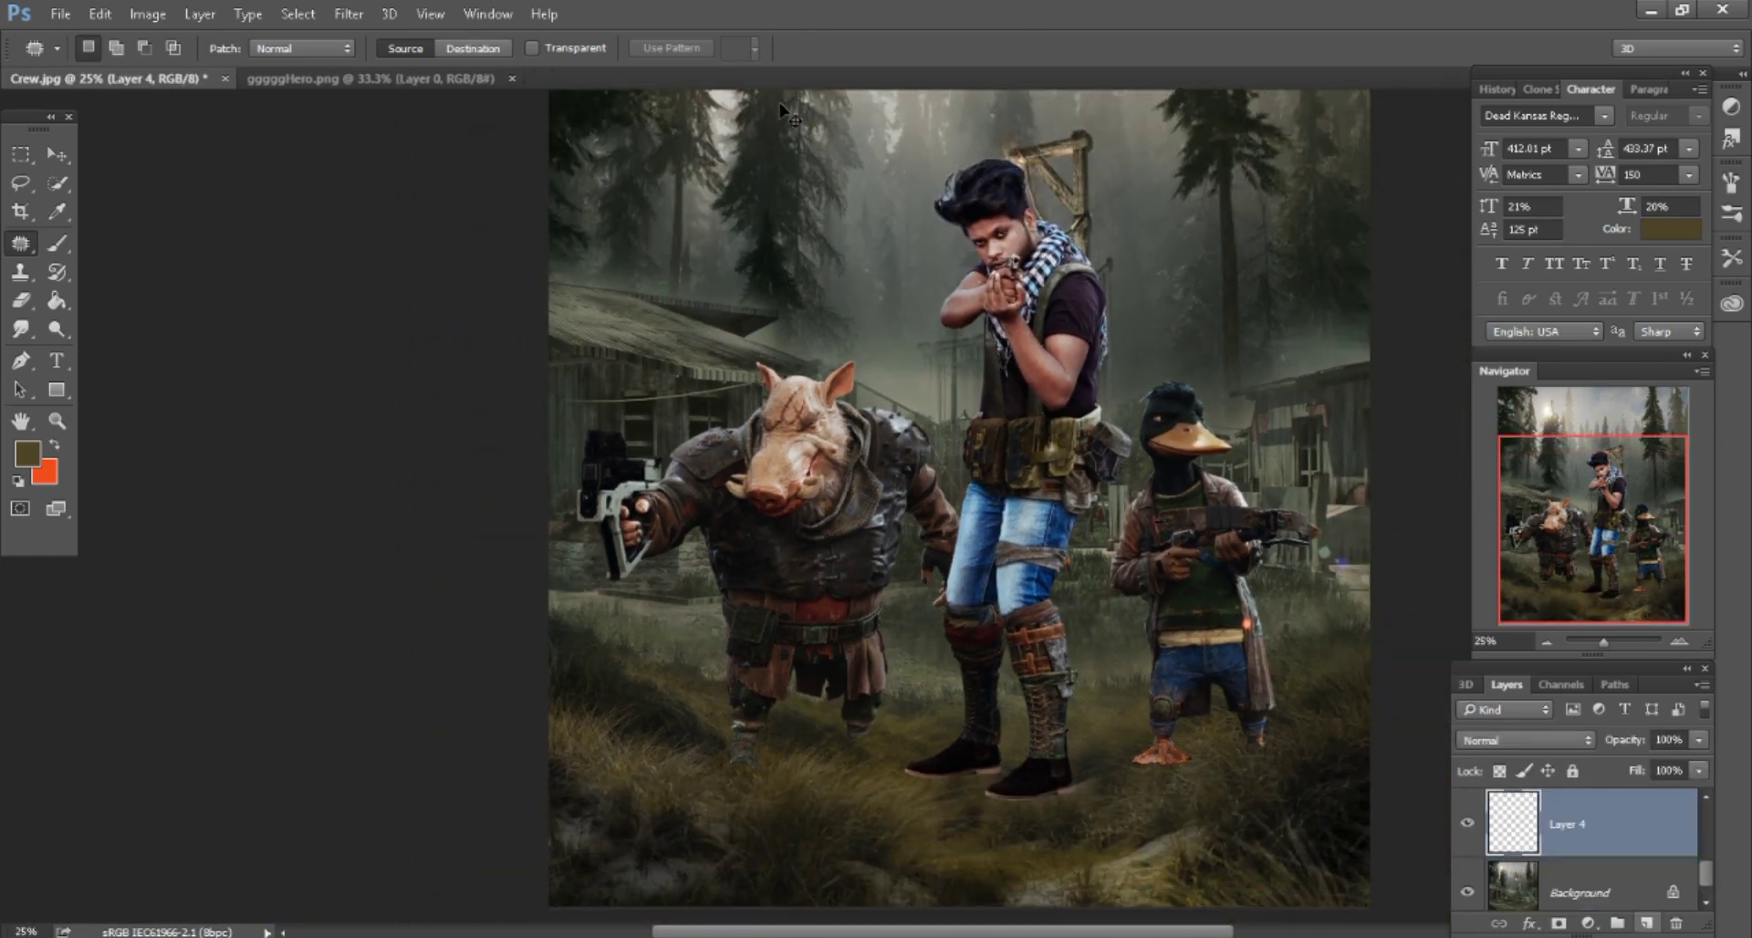
pyautogui.click(1524, 740)
pyautogui.click(1478, 445)
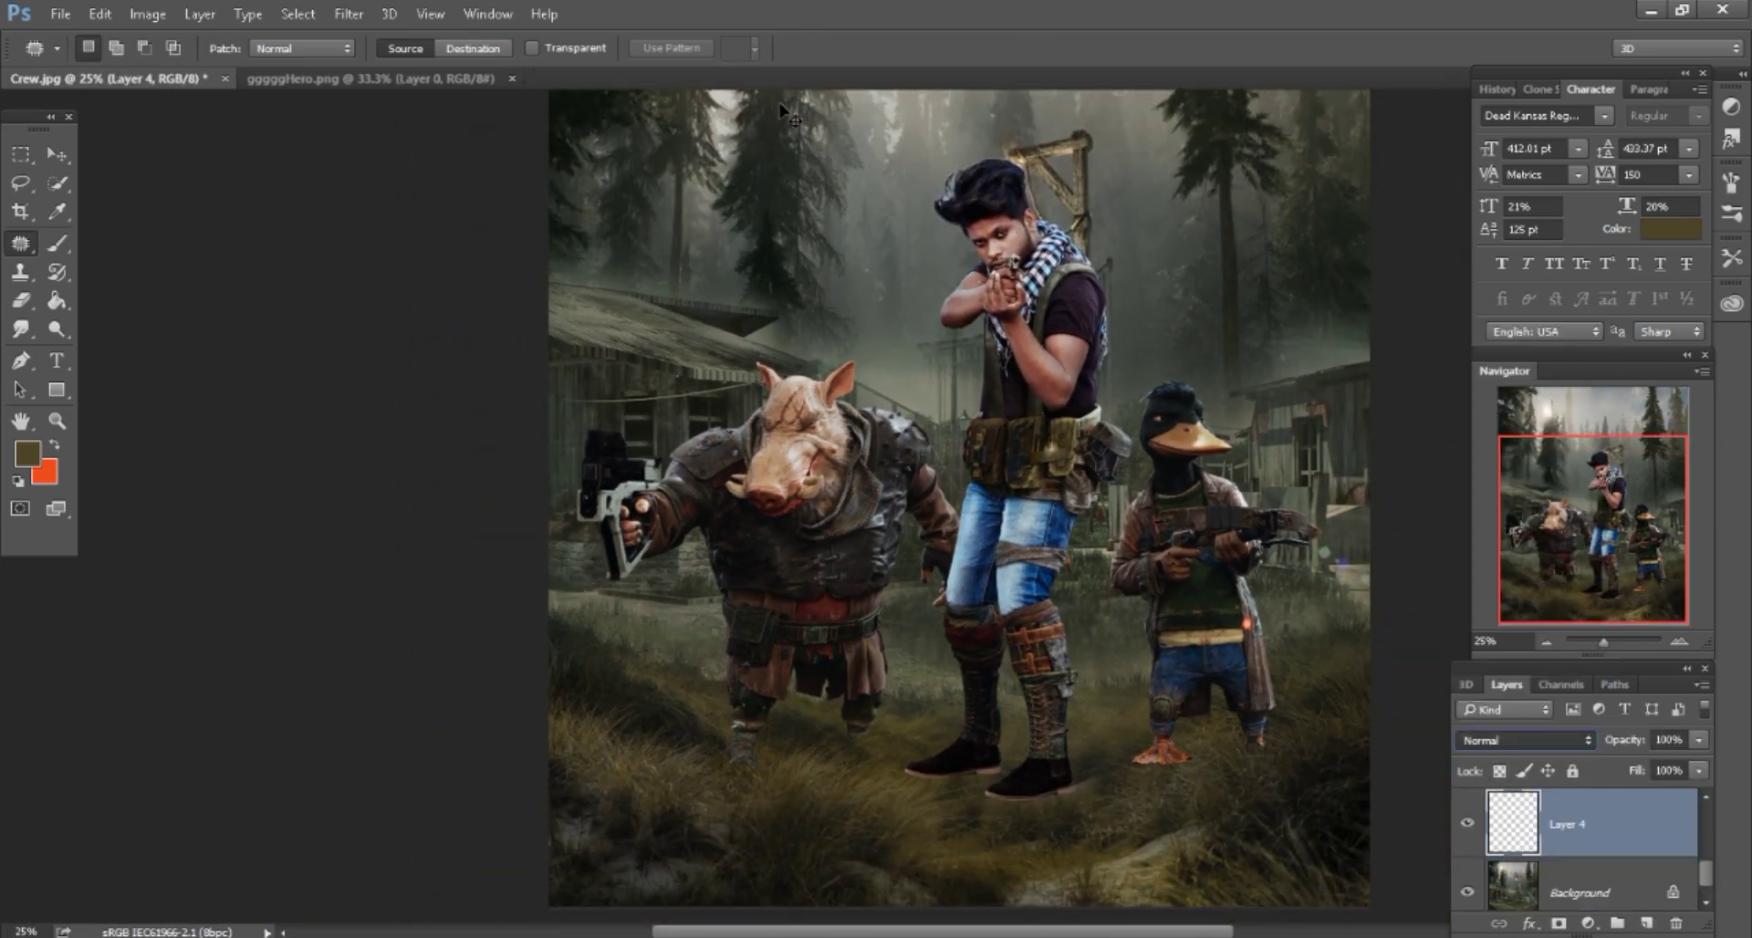
pyautogui.click(27, 452)
pyautogui.write('ffffff')
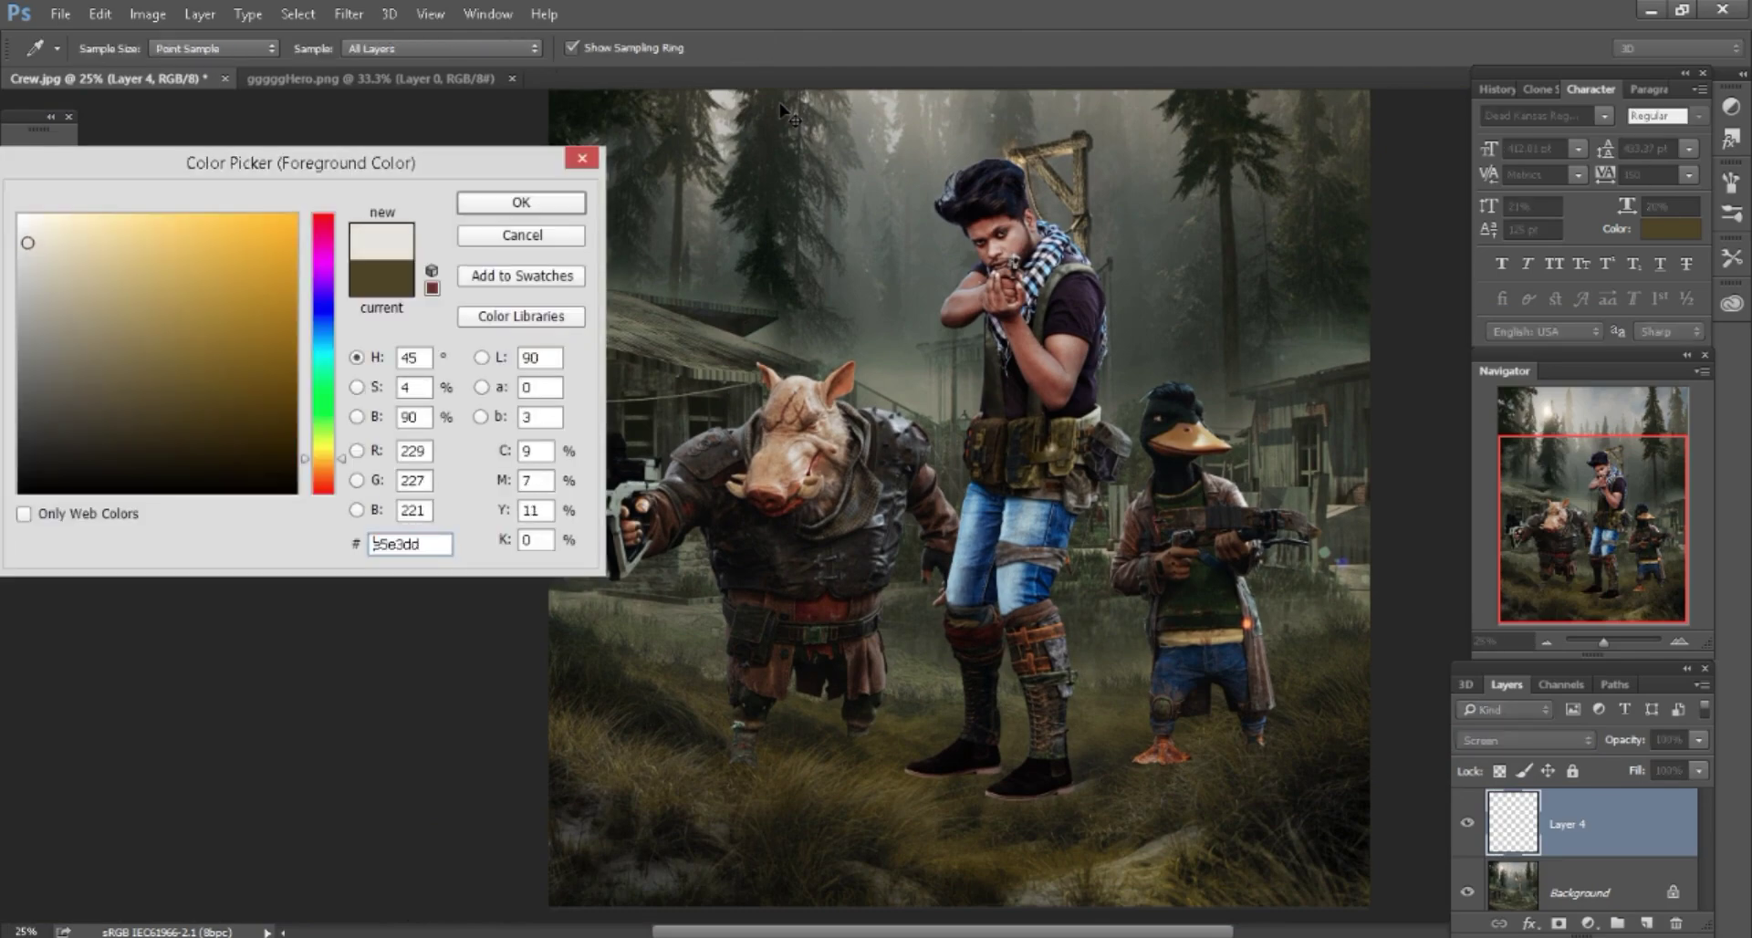
pyautogui.press('Return')
# Enlarge the soft brush and paint fog over the left house, trees and right-side houses.
pyautogui.hotkey('ctrl', '-')
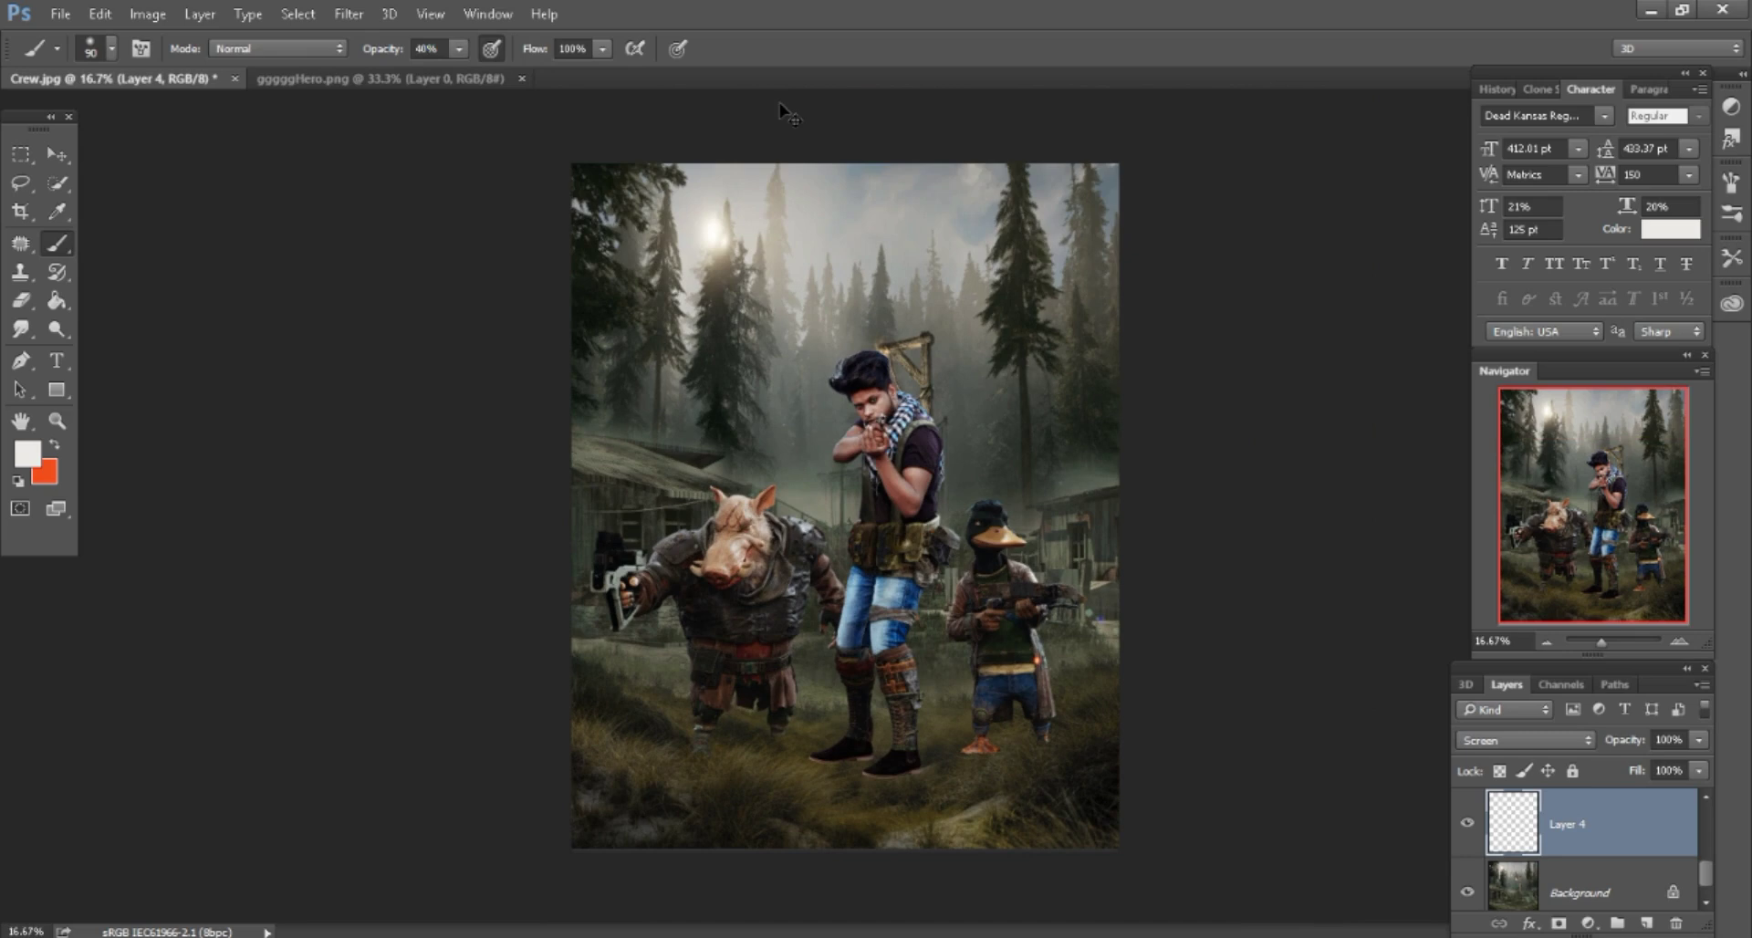
pyautogui.rightClick(777, 326)
pyautogui.press('Return')
pyautogui.hotkey('ctrl', '+')
pyautogui.press(']')
pyautogui.press(']')
pyautogui.press(']')
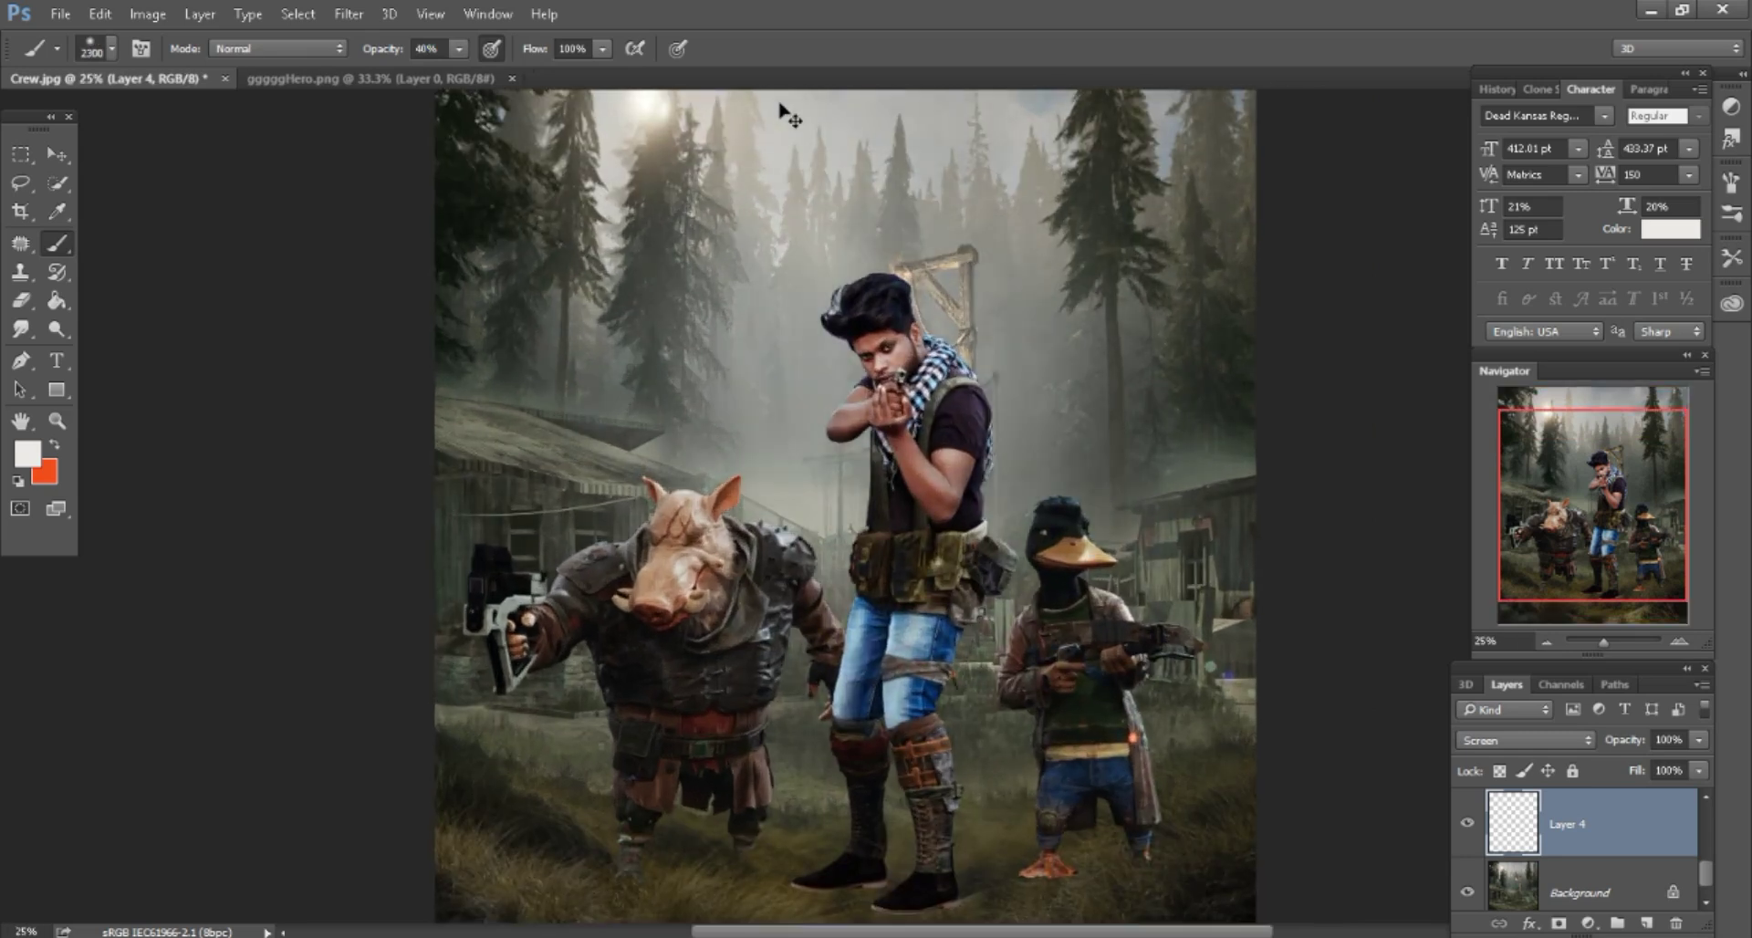
pyautogui.click(584, 420)
pyautogui.click(1081, 556)
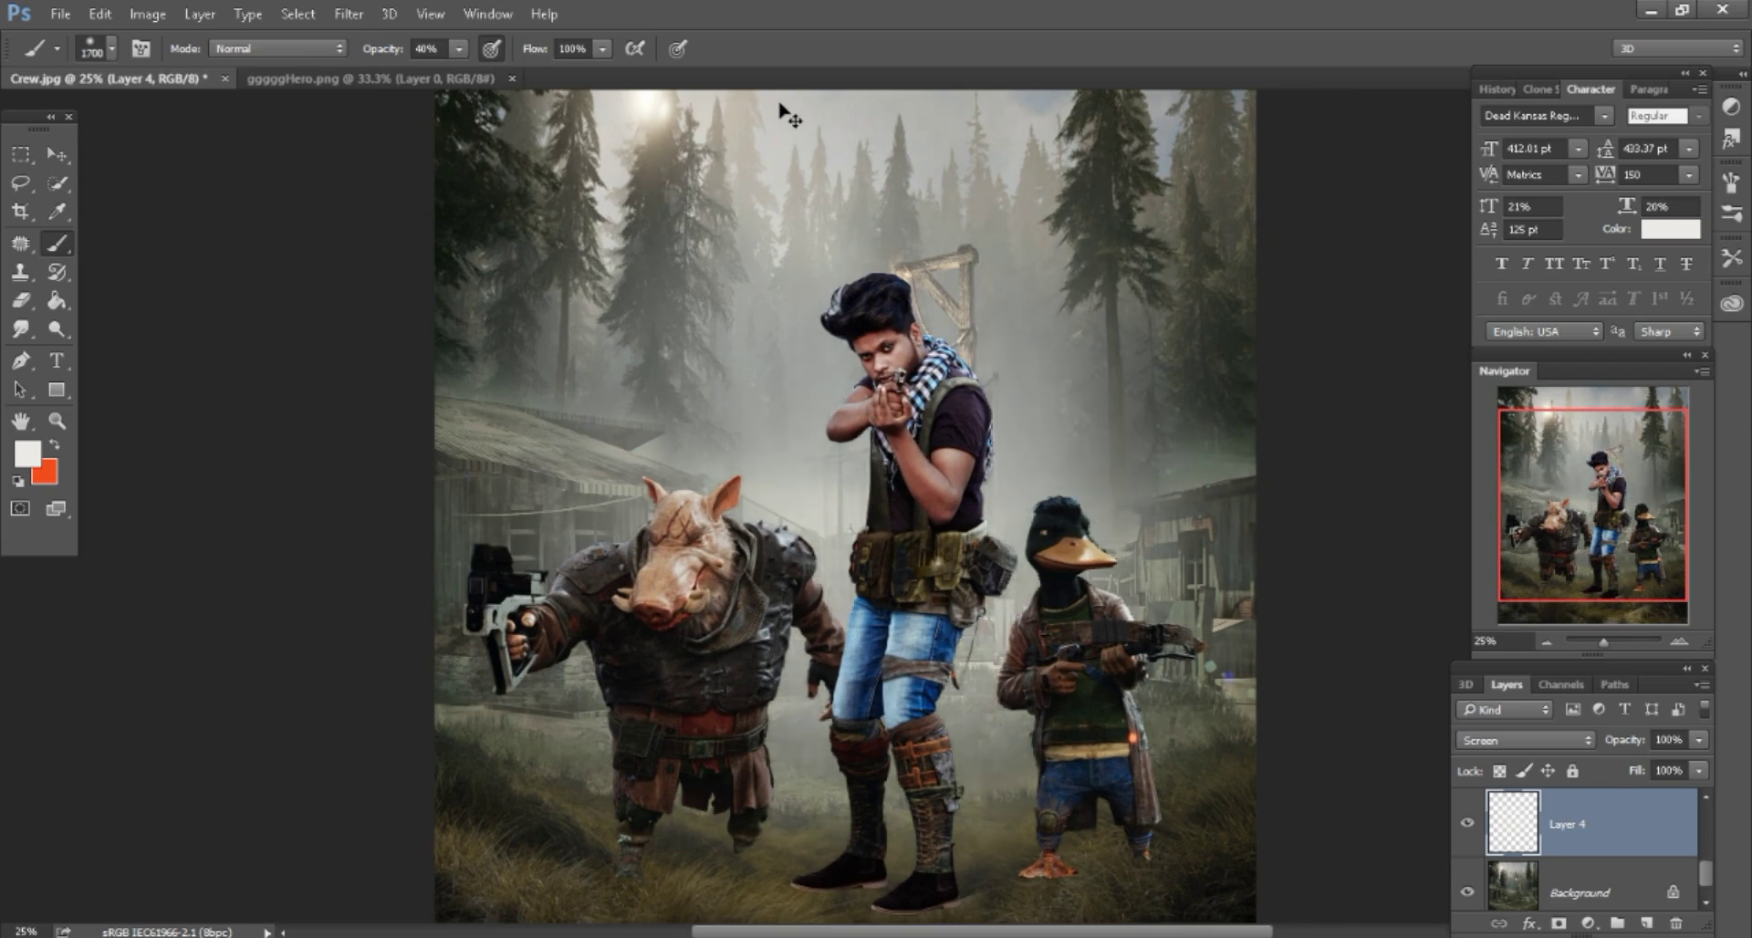
# Add more fog near the duck and right house and review the whole poster.
pyautogui.scroll(1, 781, 115)
pyautogui.scroll(2, 782, 114)
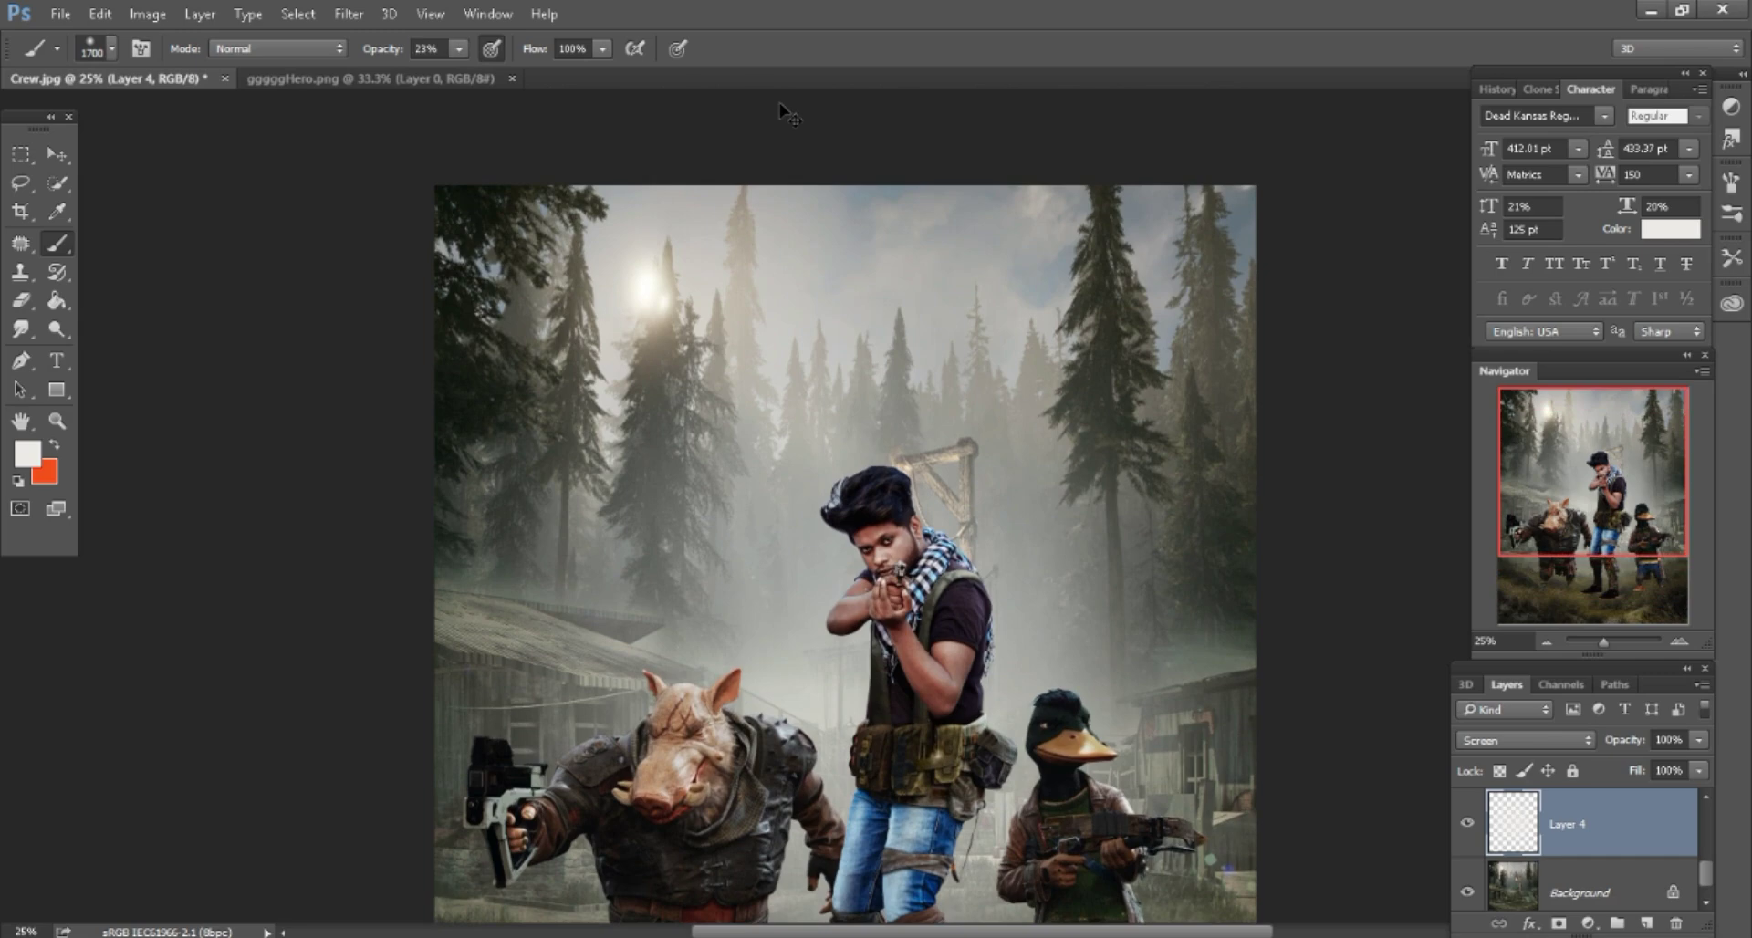
pyautogui.click(644, 468)
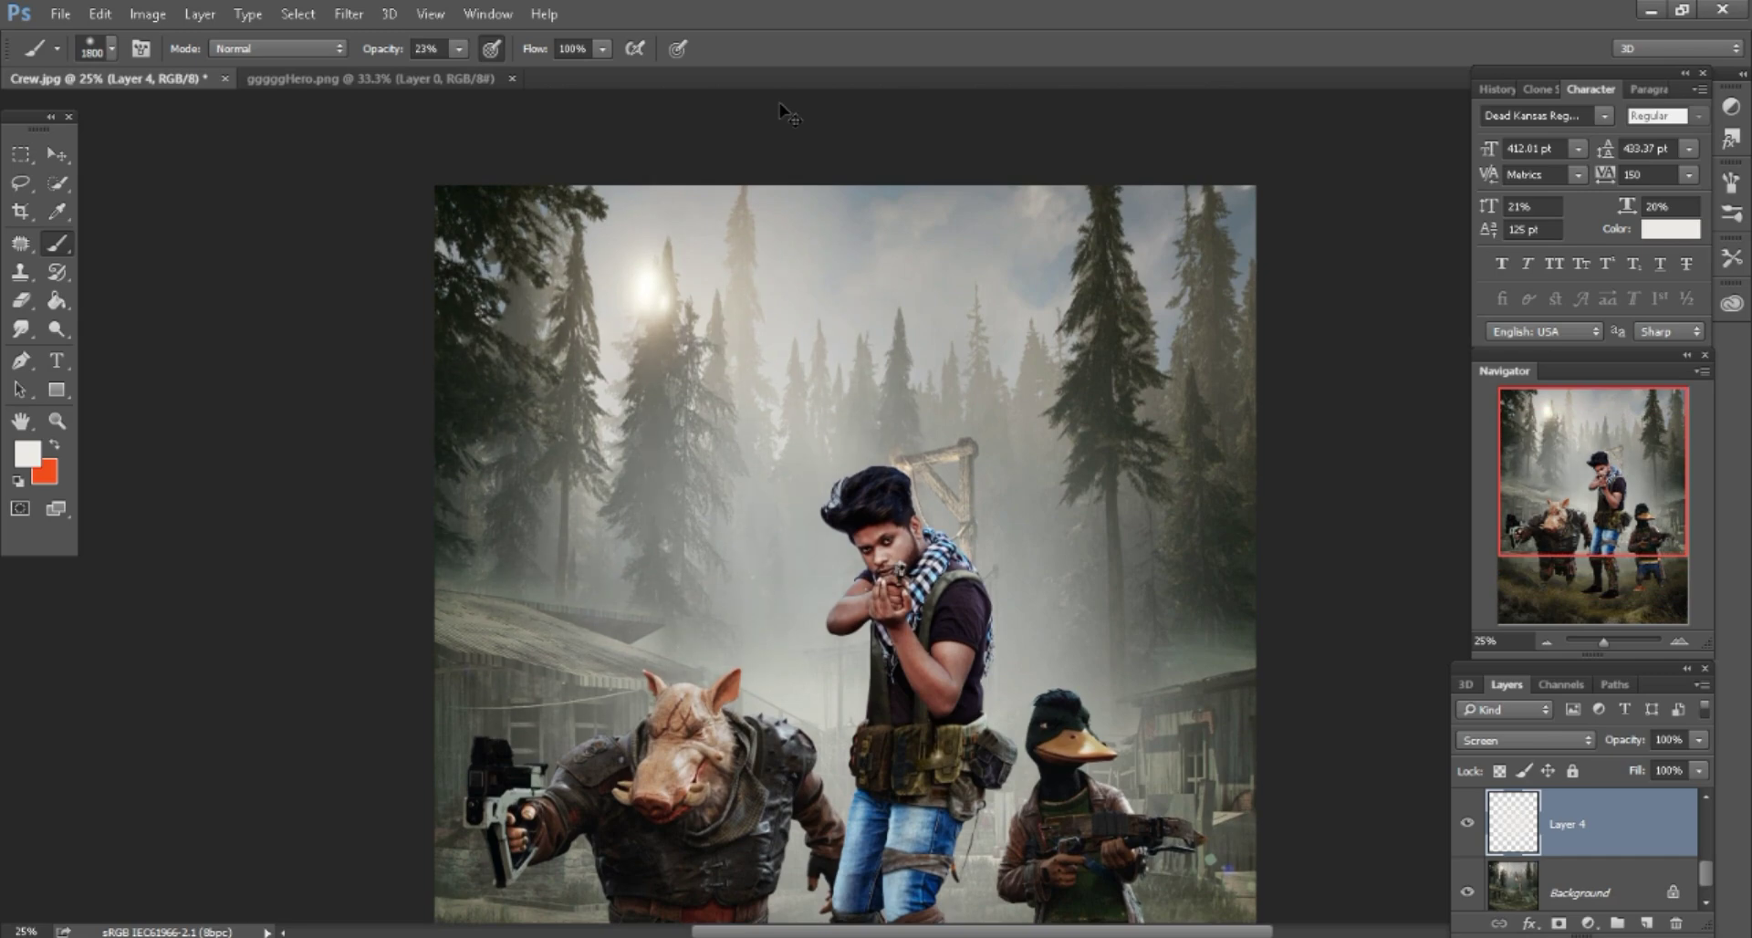
pyautogui.scroll(-1, 782, 114)
pyautogui.hotkey('ctrl', '+')
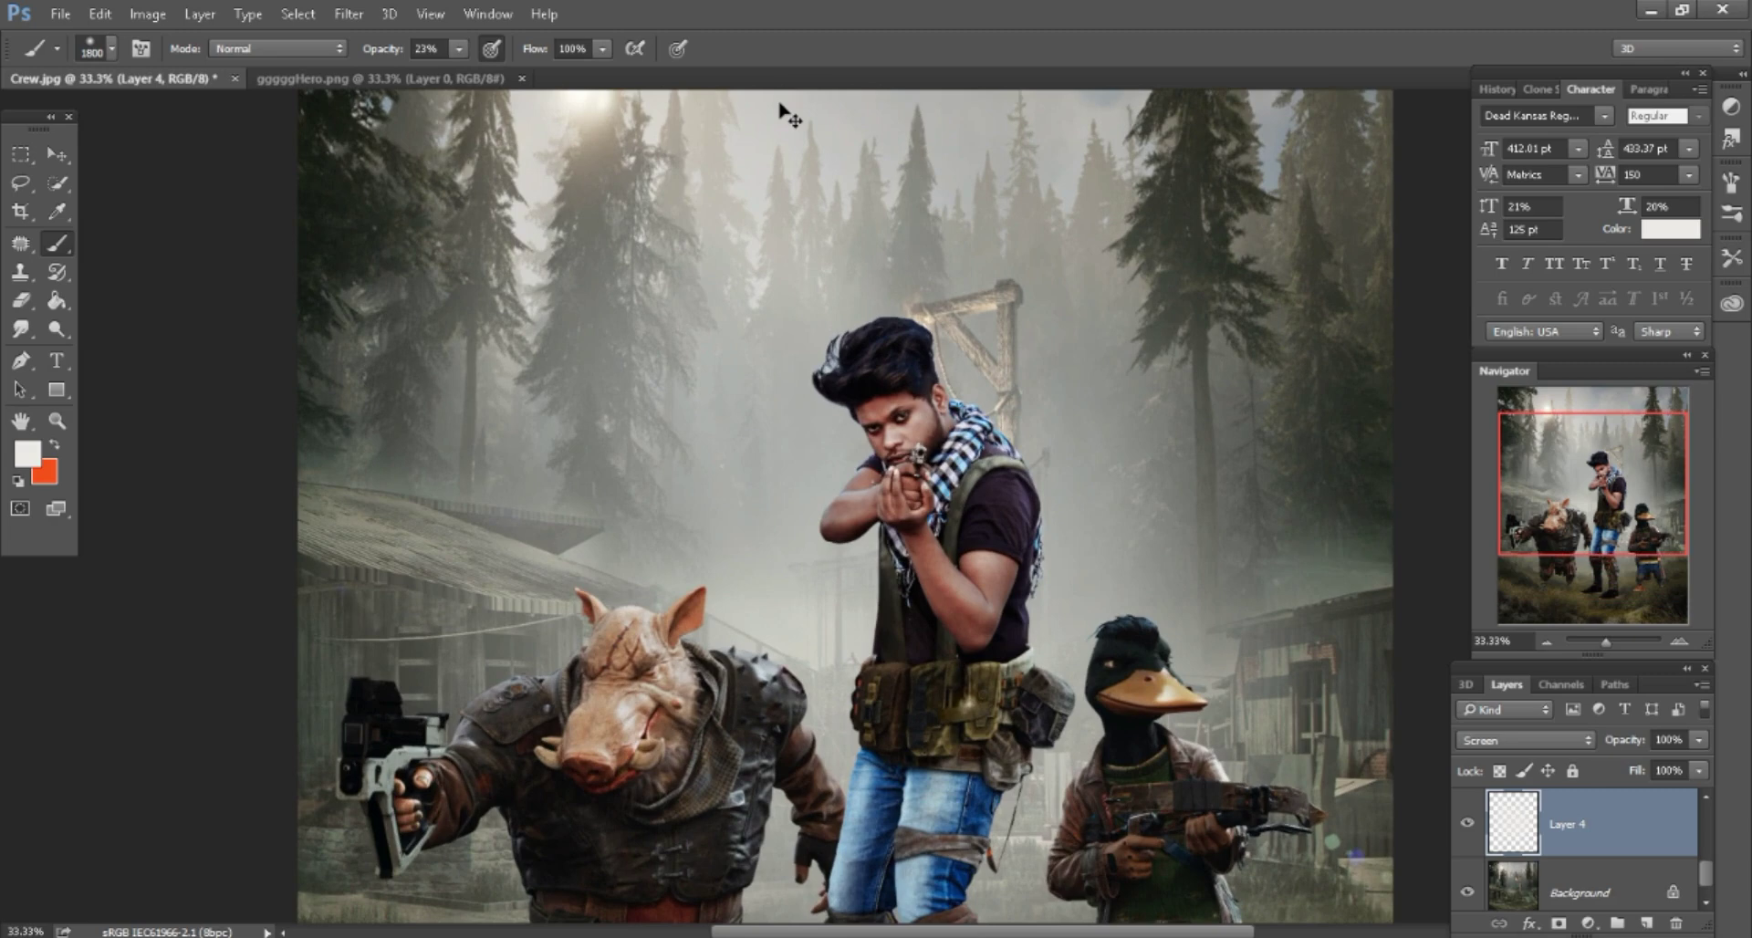
pyautogui.hotkey('ctrl', '-')
pyautogui.hotkey('ctrl', '-')
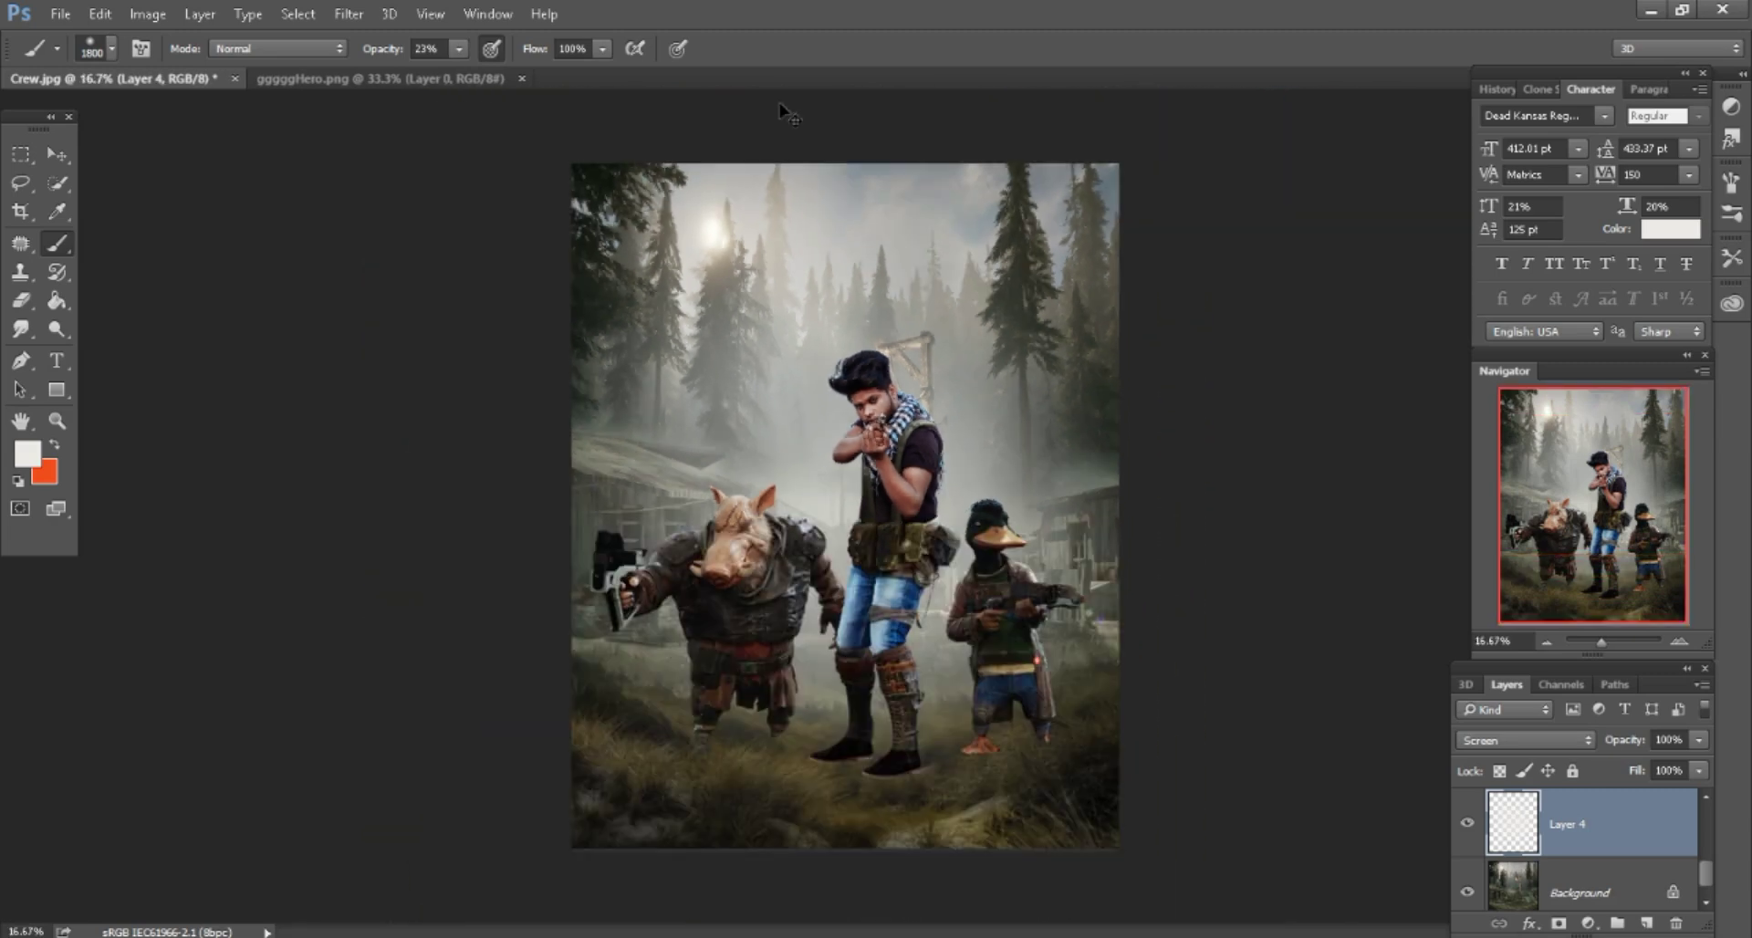
pyautogui.hotkey('ctrl', '+')
pyautogui.hotkey('ctrl', '+')
pyautogui.scroll(-2, 781, 114)
# Mask the duck's layer and paint black to fade its feet into the grass.
pyautogui.scroll(-2, 782, 114)
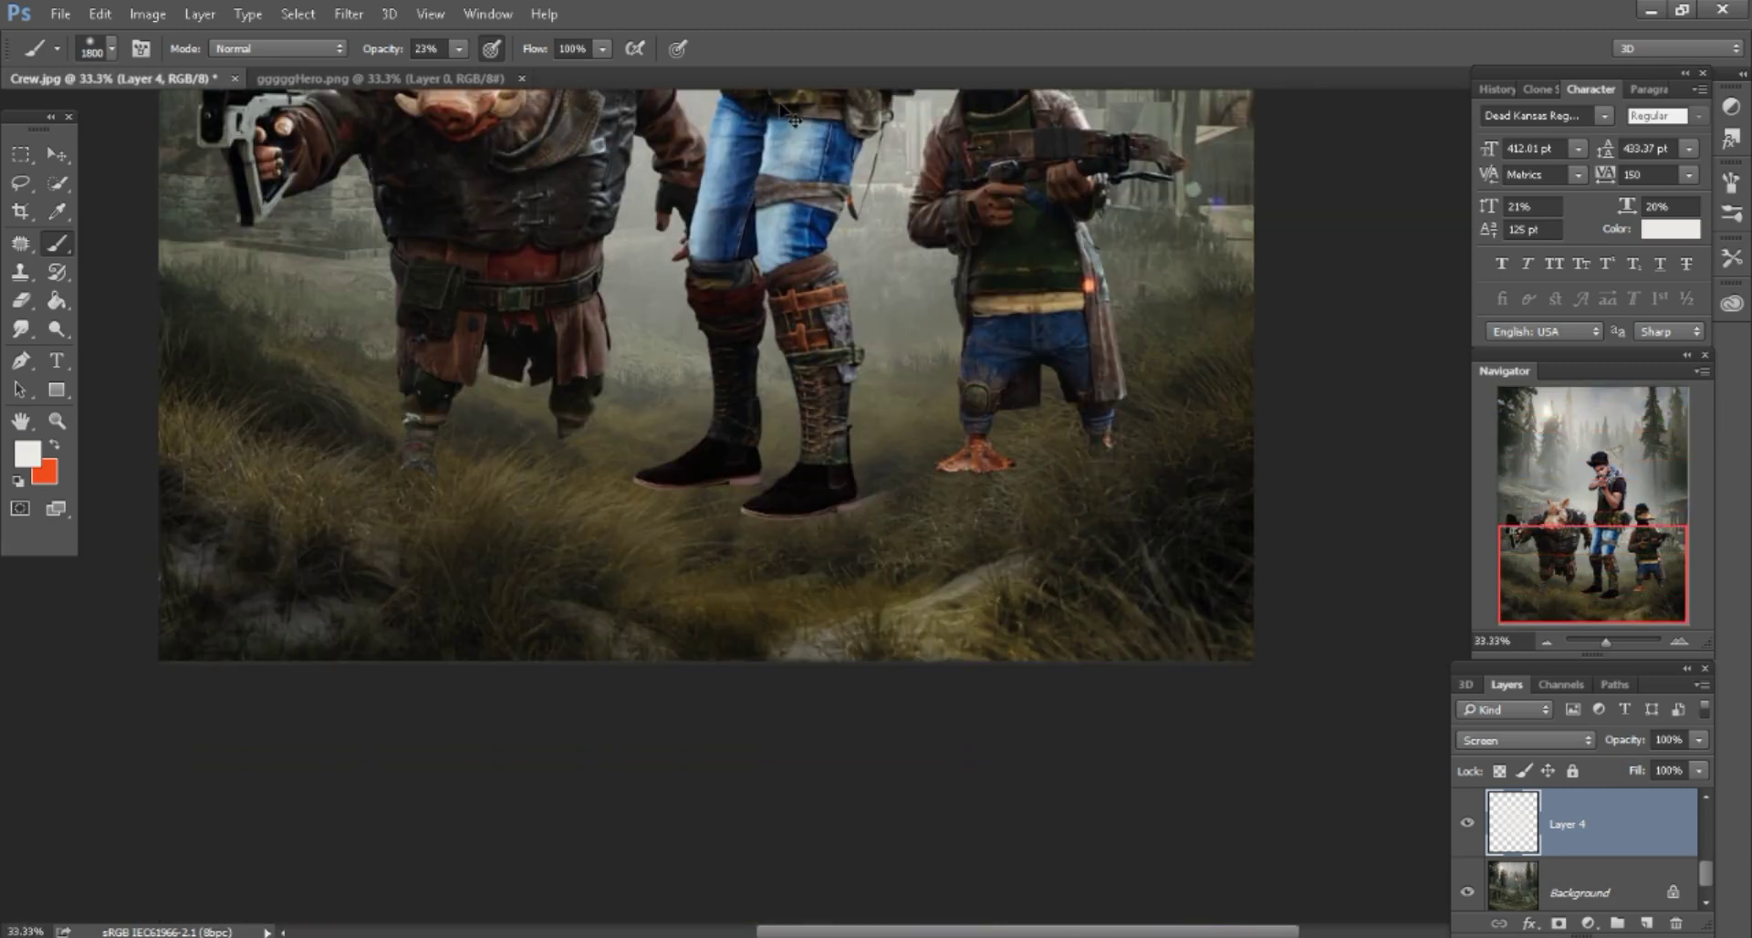
pyautogui.hotkey('ctrl', '+')
pyautogui.hotkey('ctrl', 'z')
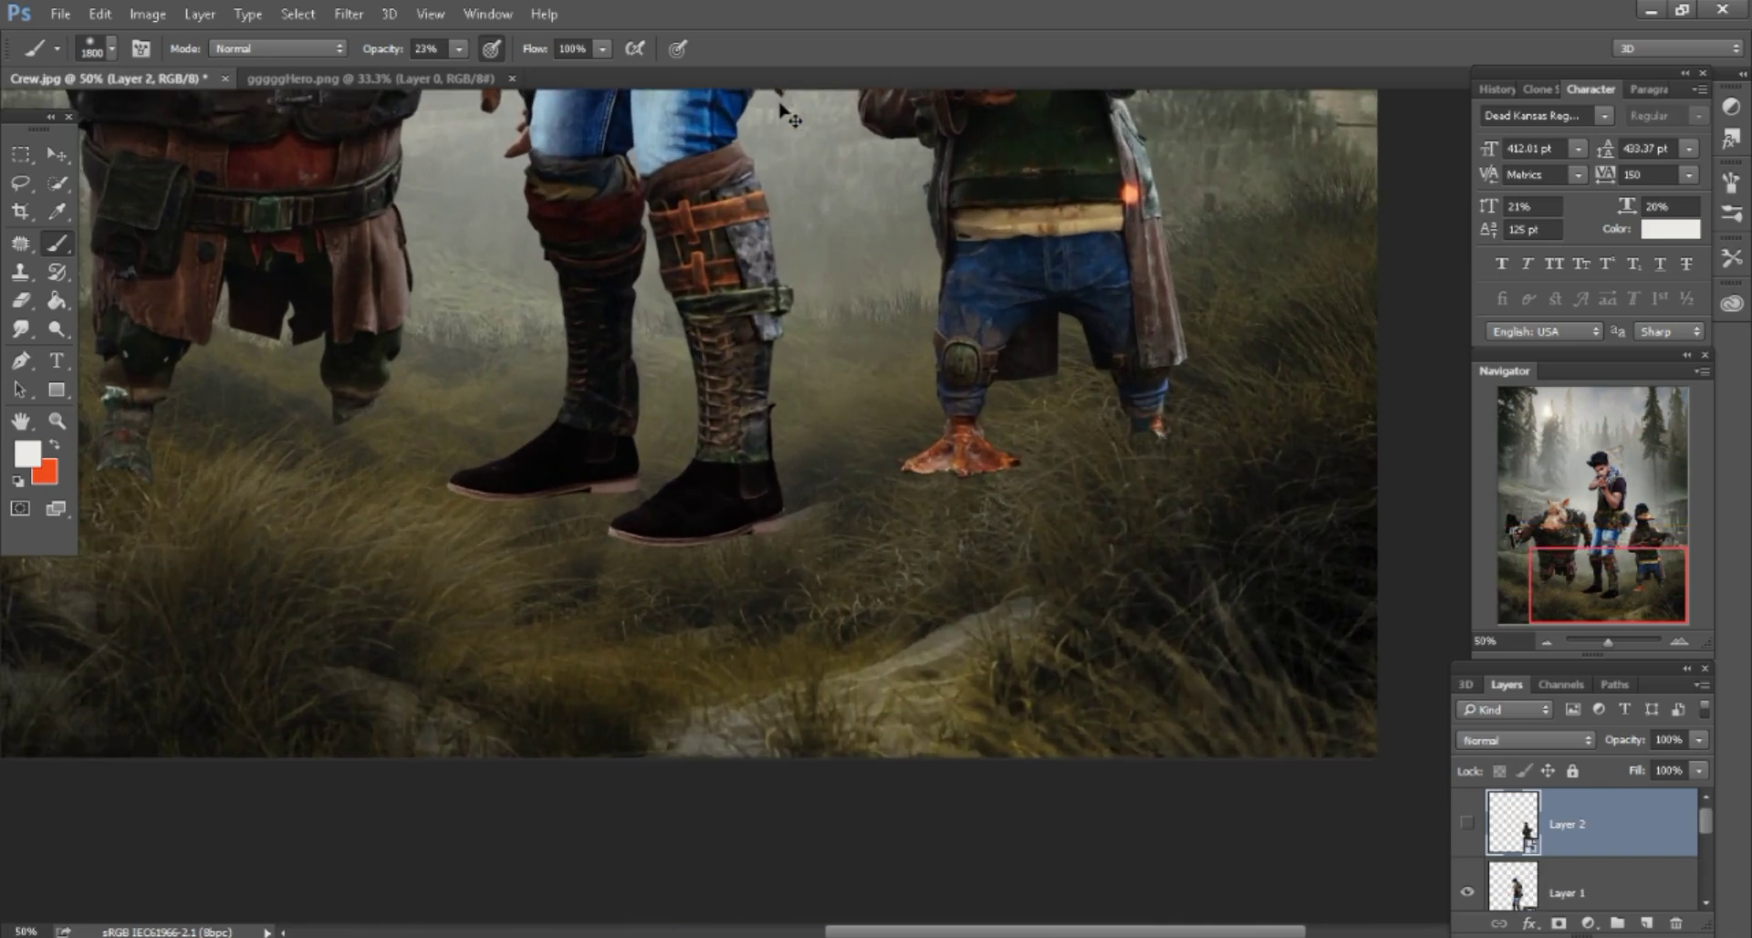
pyautogui.hotkey('ctrl', 'alt', 'z')
pyautogui.press('d')
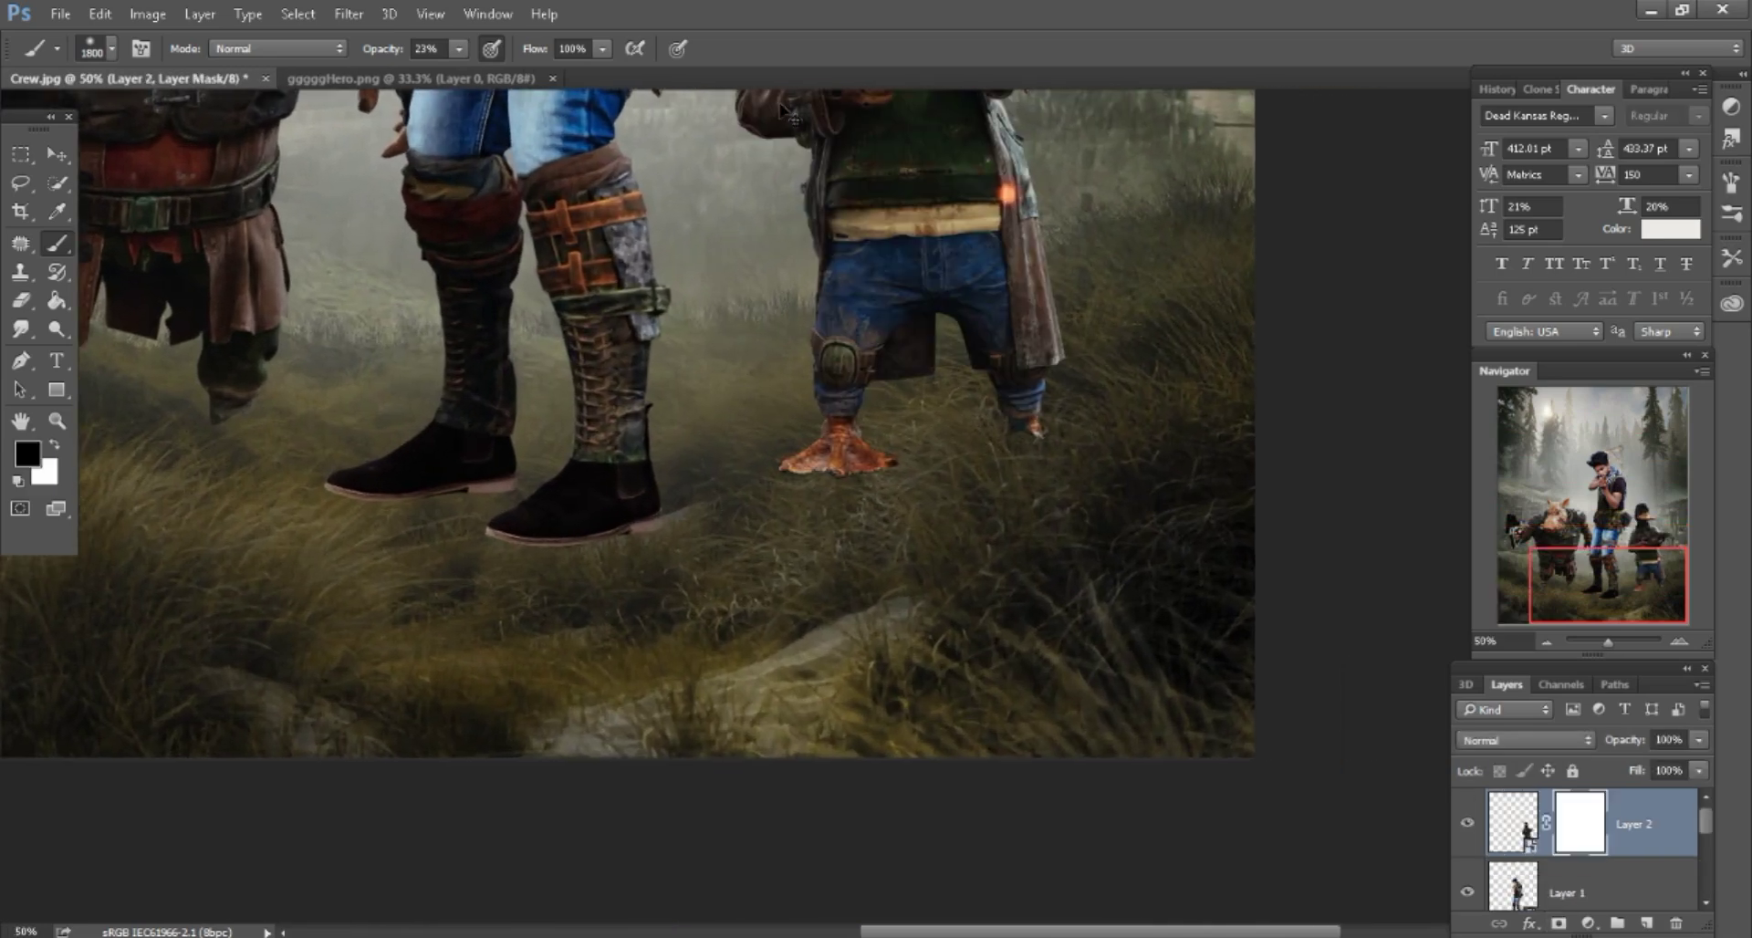
pyautogui.hotkey('ctrl', '+')
pyautogui.press('1')
pyautogui.press('7')
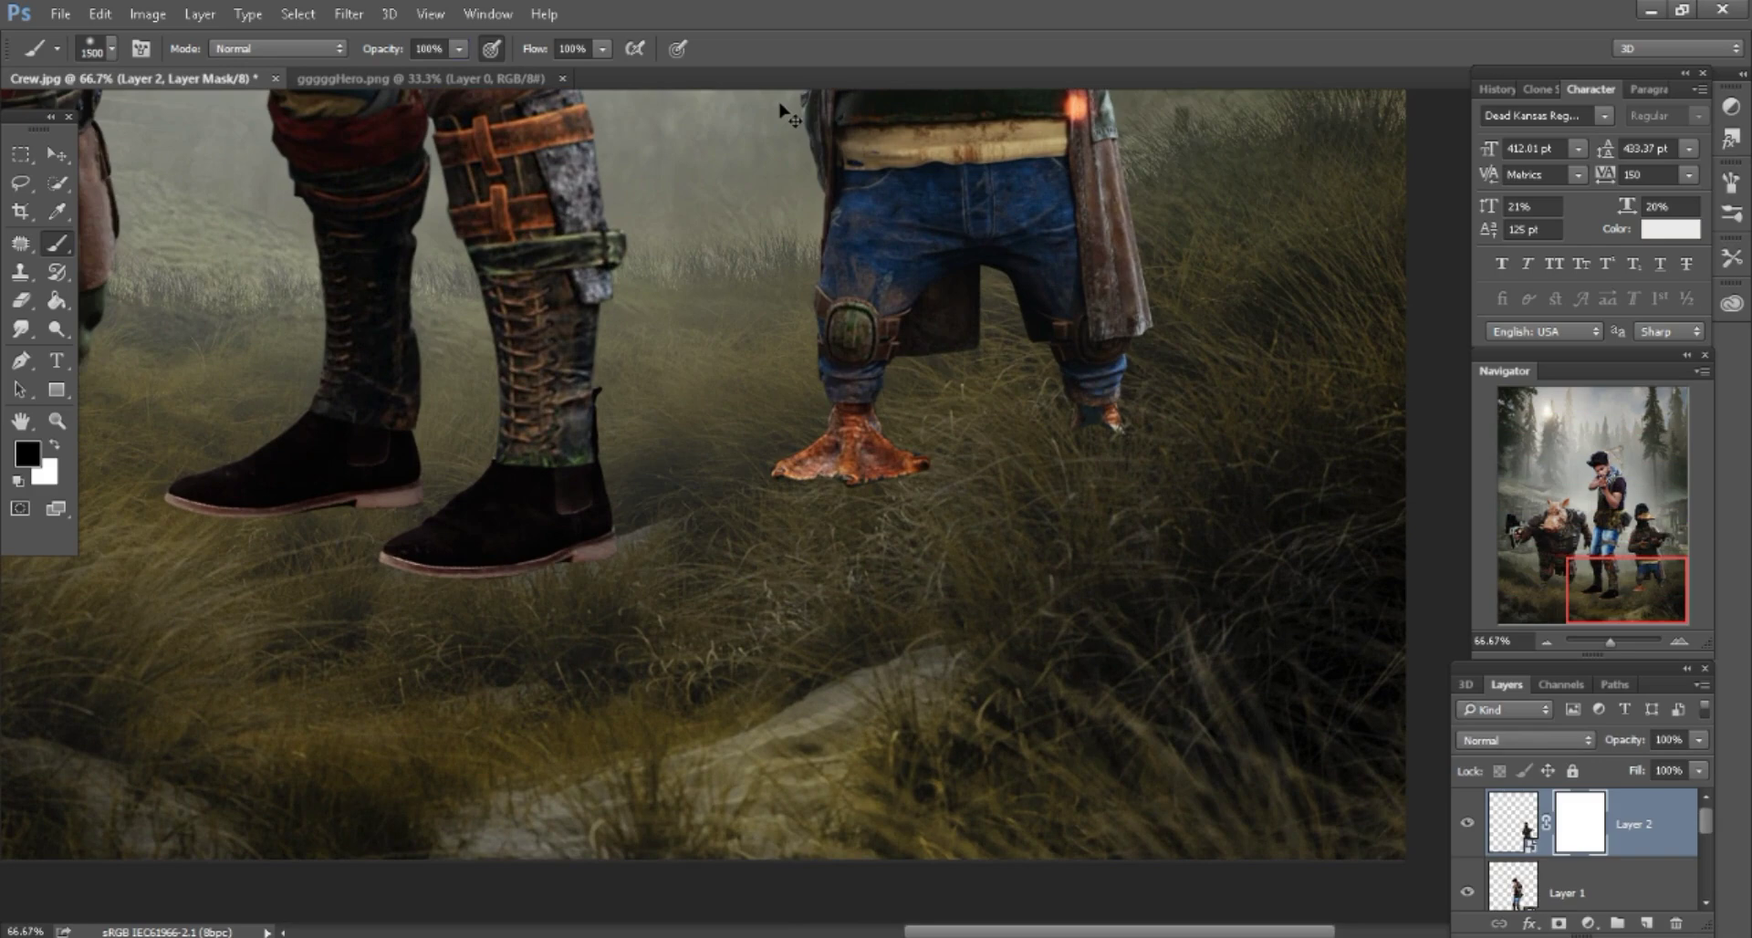
pyautogui.moveTo(913, 465); pyautogui.dragTo(780, 466)
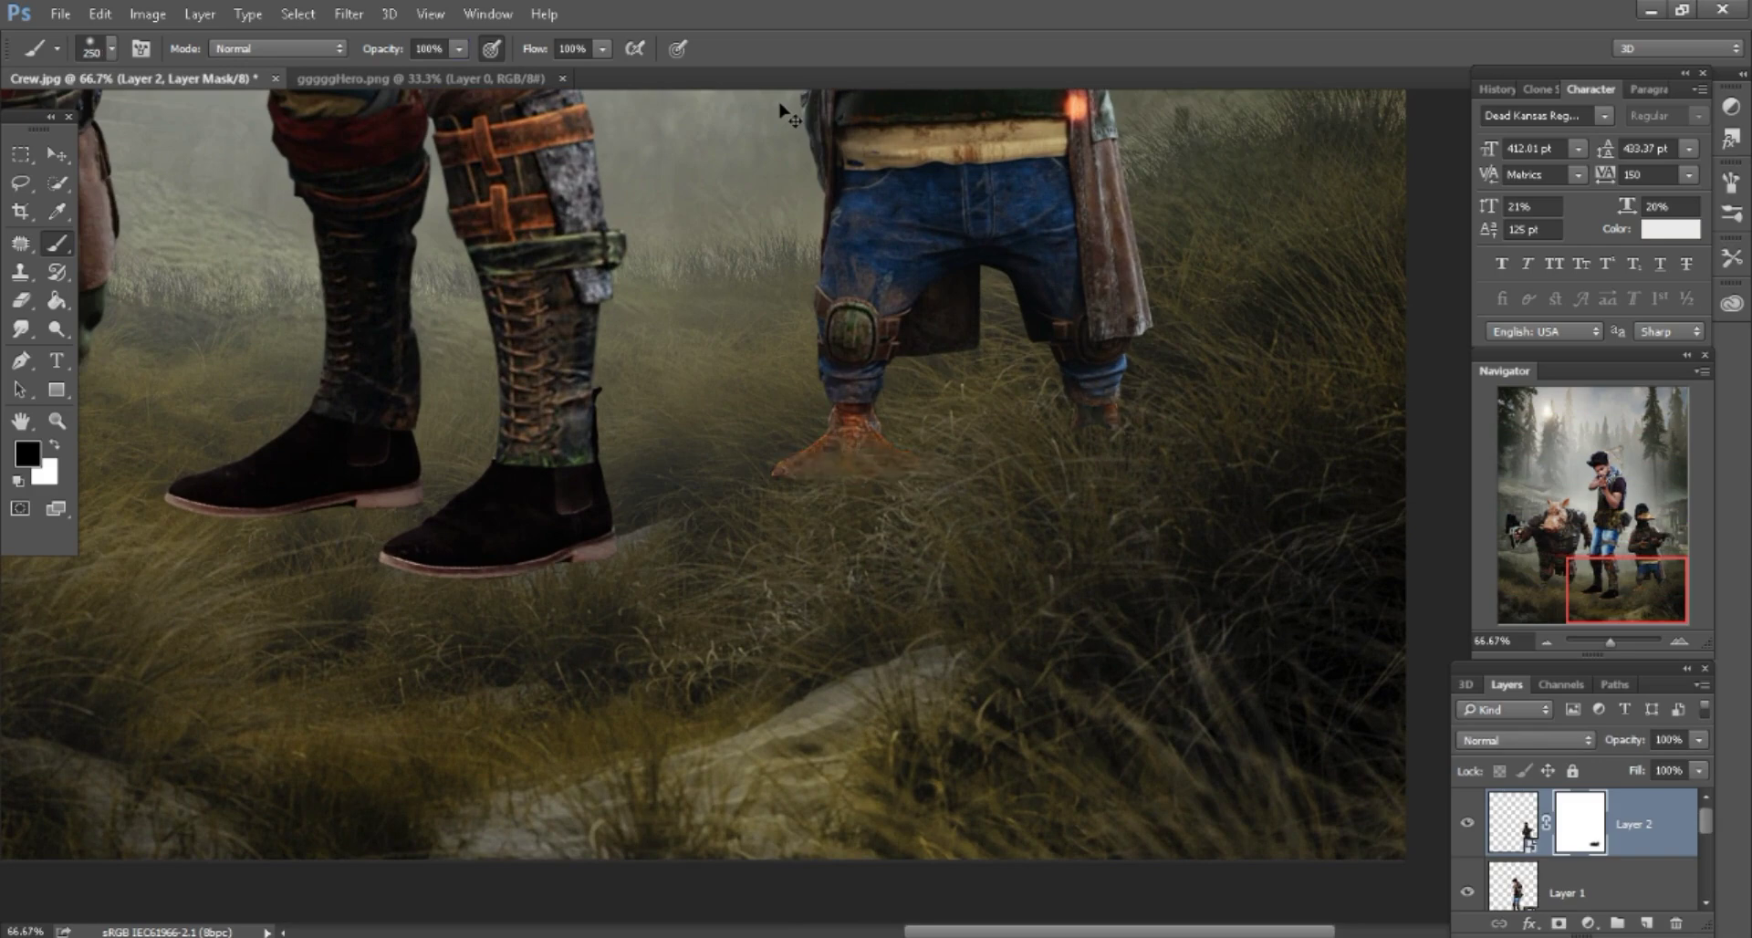
pyautogui.hscroll(-5, 780, 110)
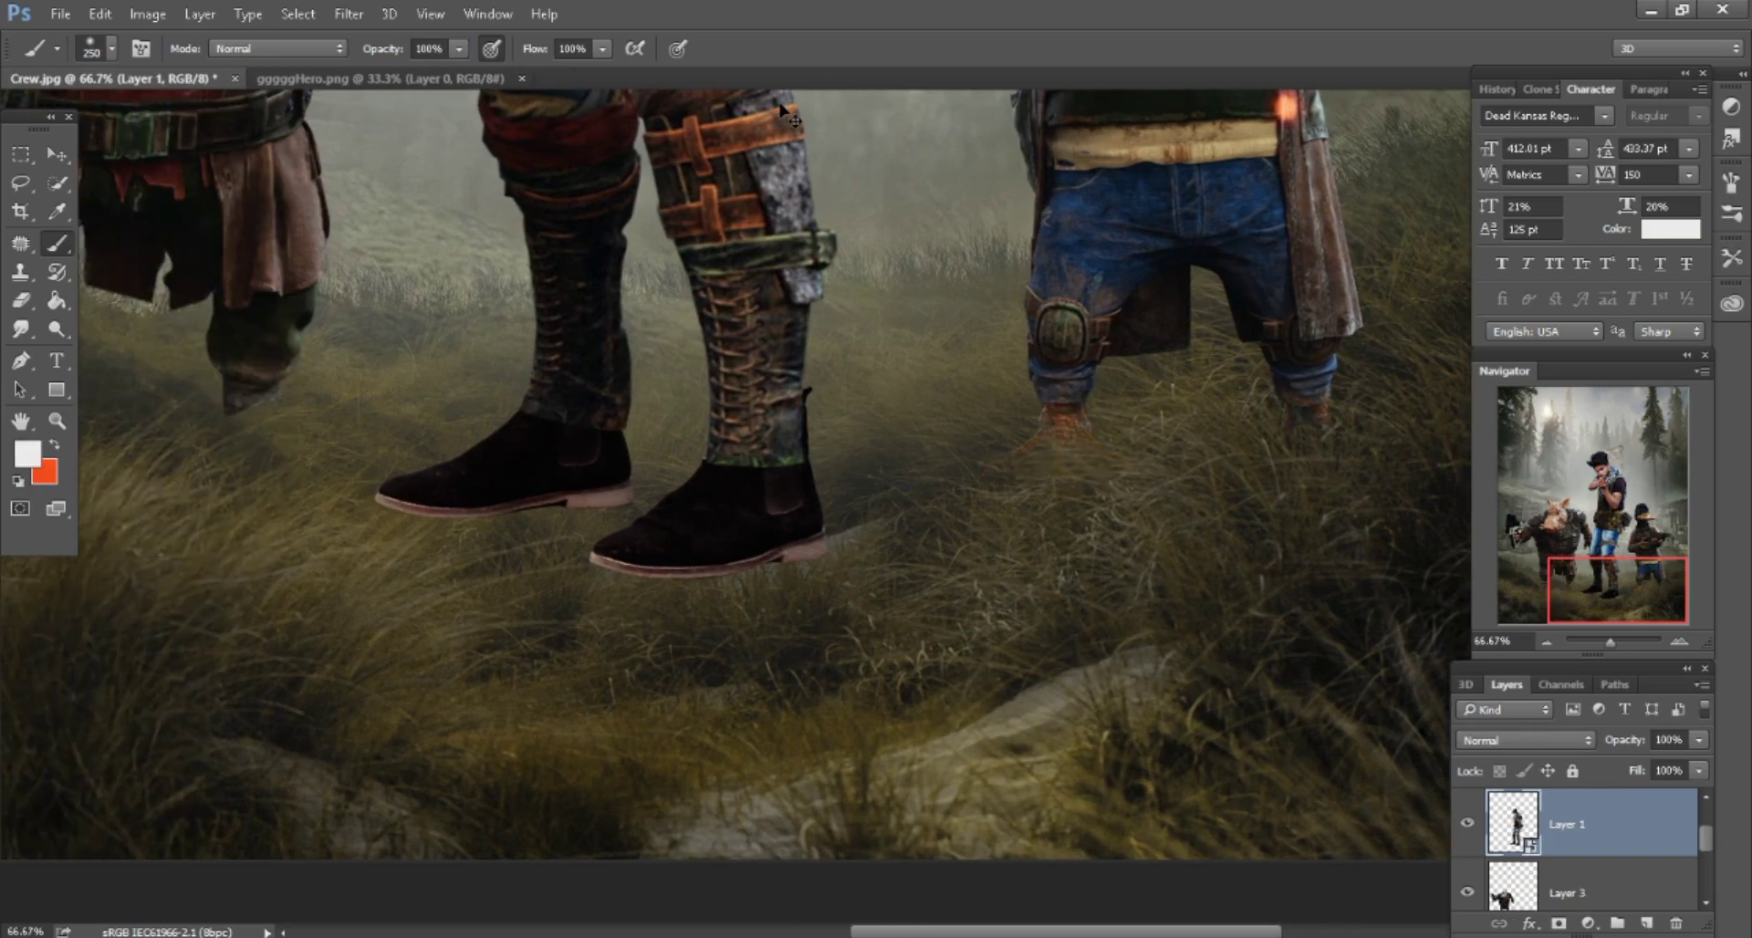
# Mask the man's layer and fade both his boots into the grass.
pyautogui.click(1559, 923)
pyautogui.press('d')
pyautogui.press(']')
pyautogui.press(']')
pyautogui.moveTo(775, 511); pyautogui.dragTo(620, 547)
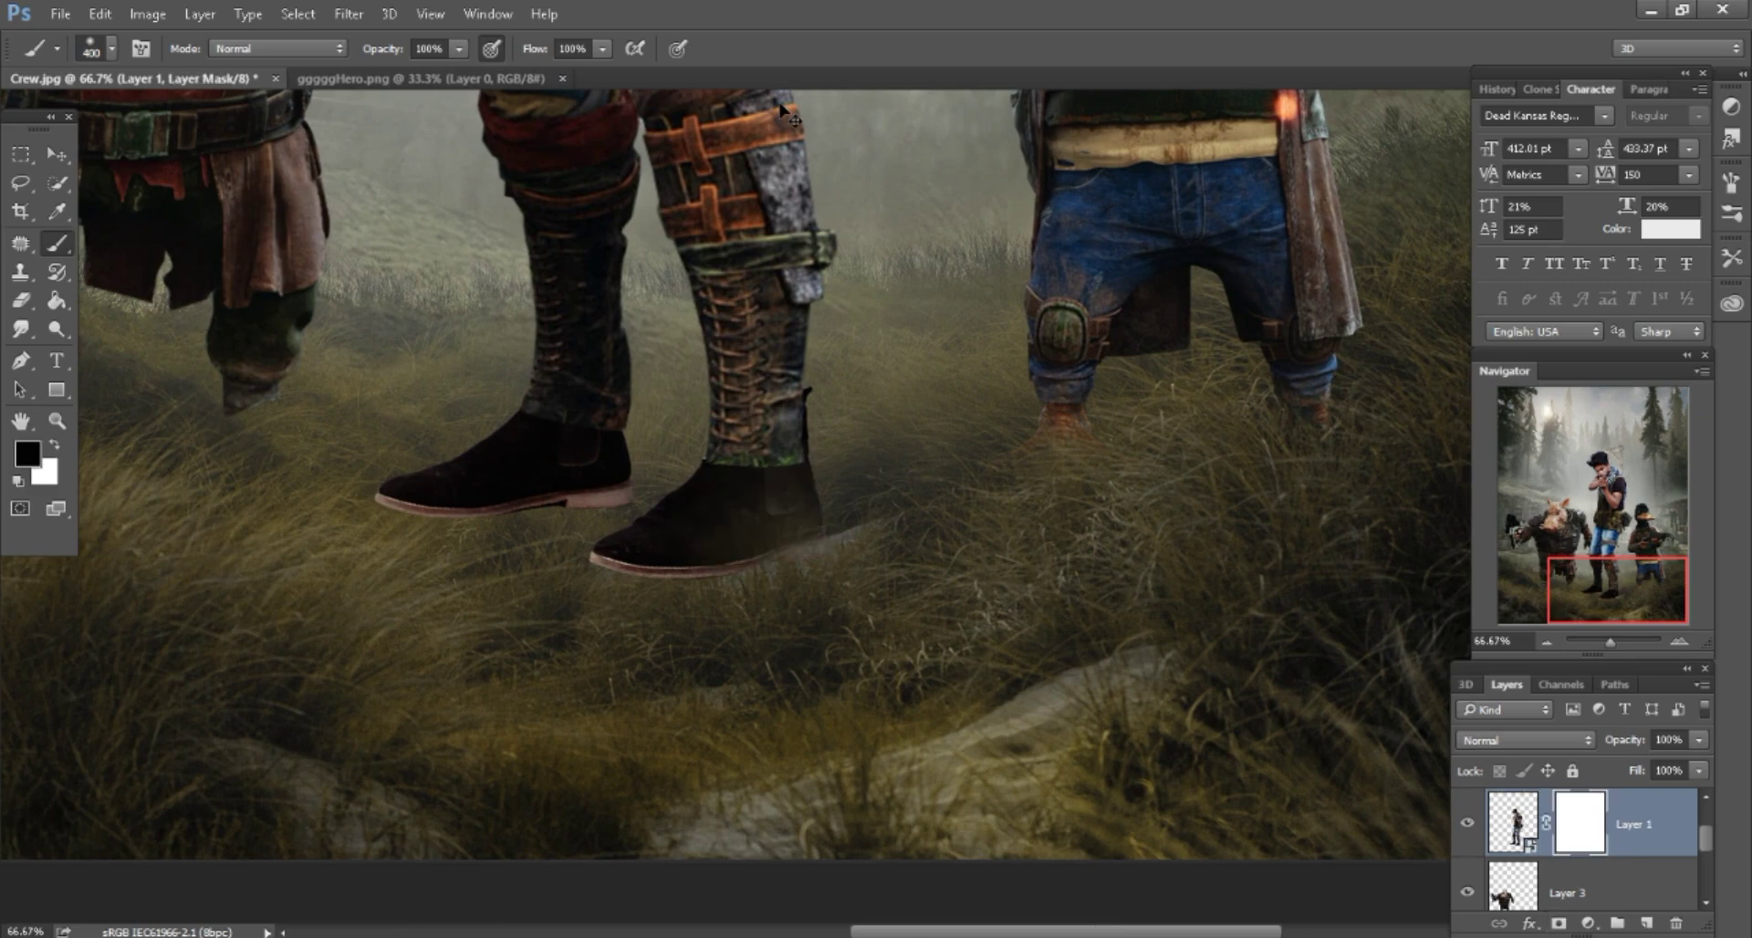
pyautogui.press('[')
pyautogui.moveTo(630, 474)
pyautogui.mouseDown()
pyautogui.moveTo(511, 493)
pyautogui.moveTo(392, 474)
pyautogui.mouseUp()
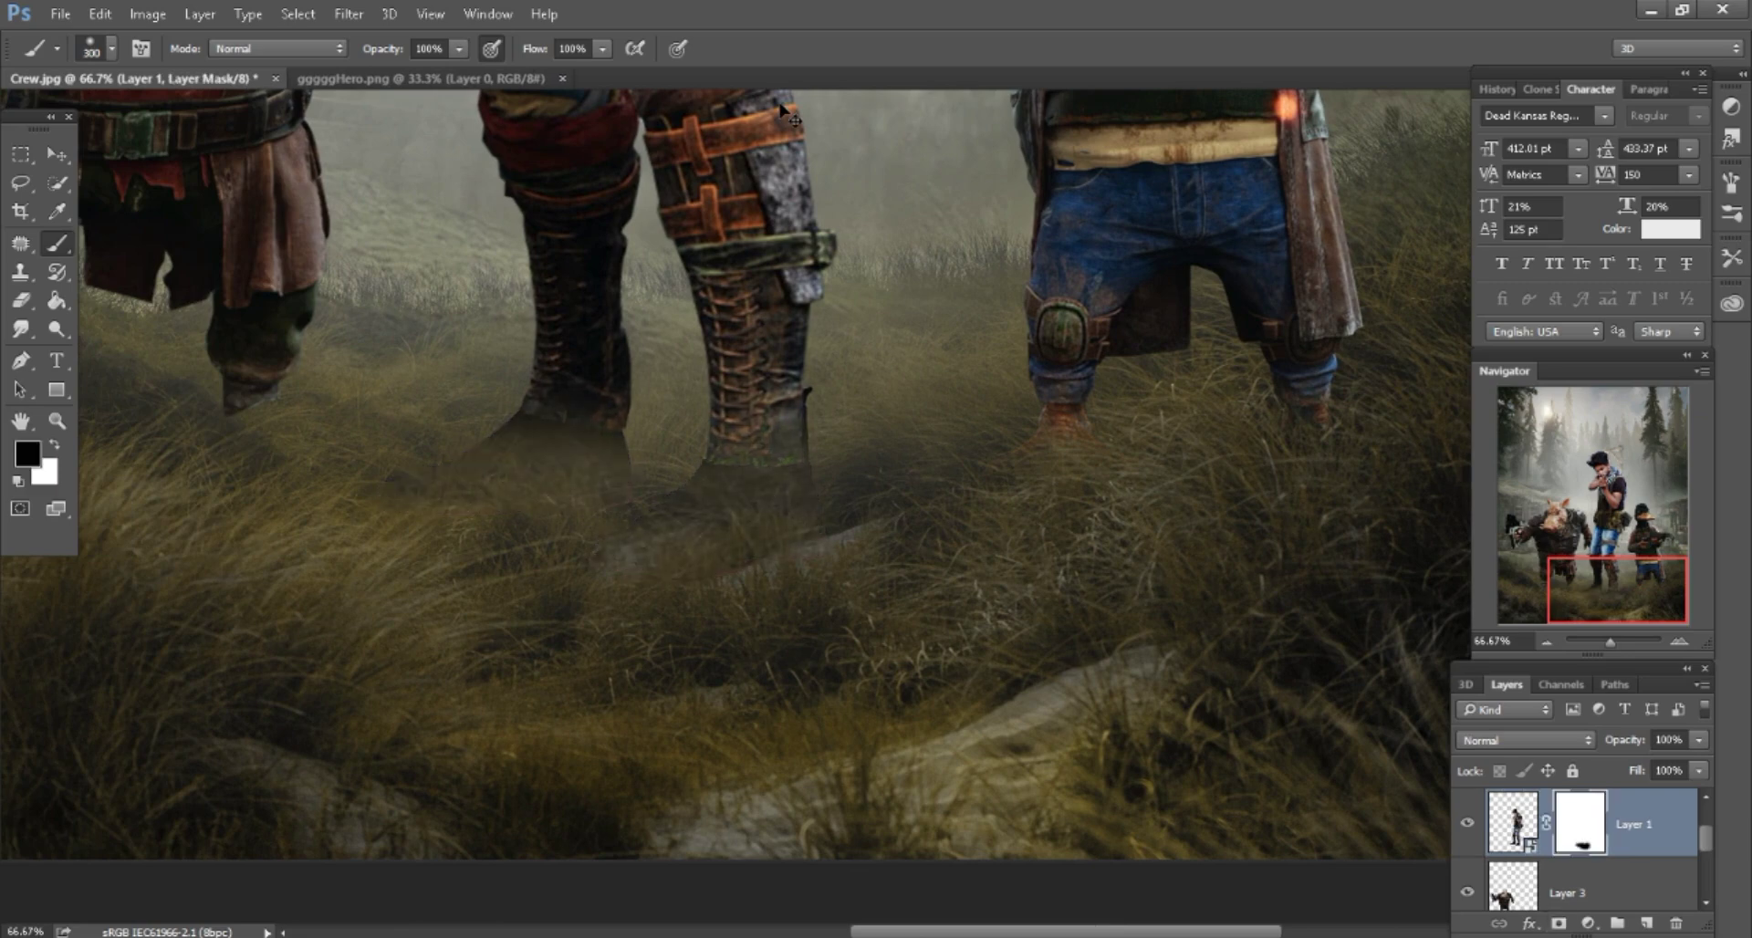
pyautogui.scroll(2, 787, 116)
pyautogui.scroll(-2, 788, 116)
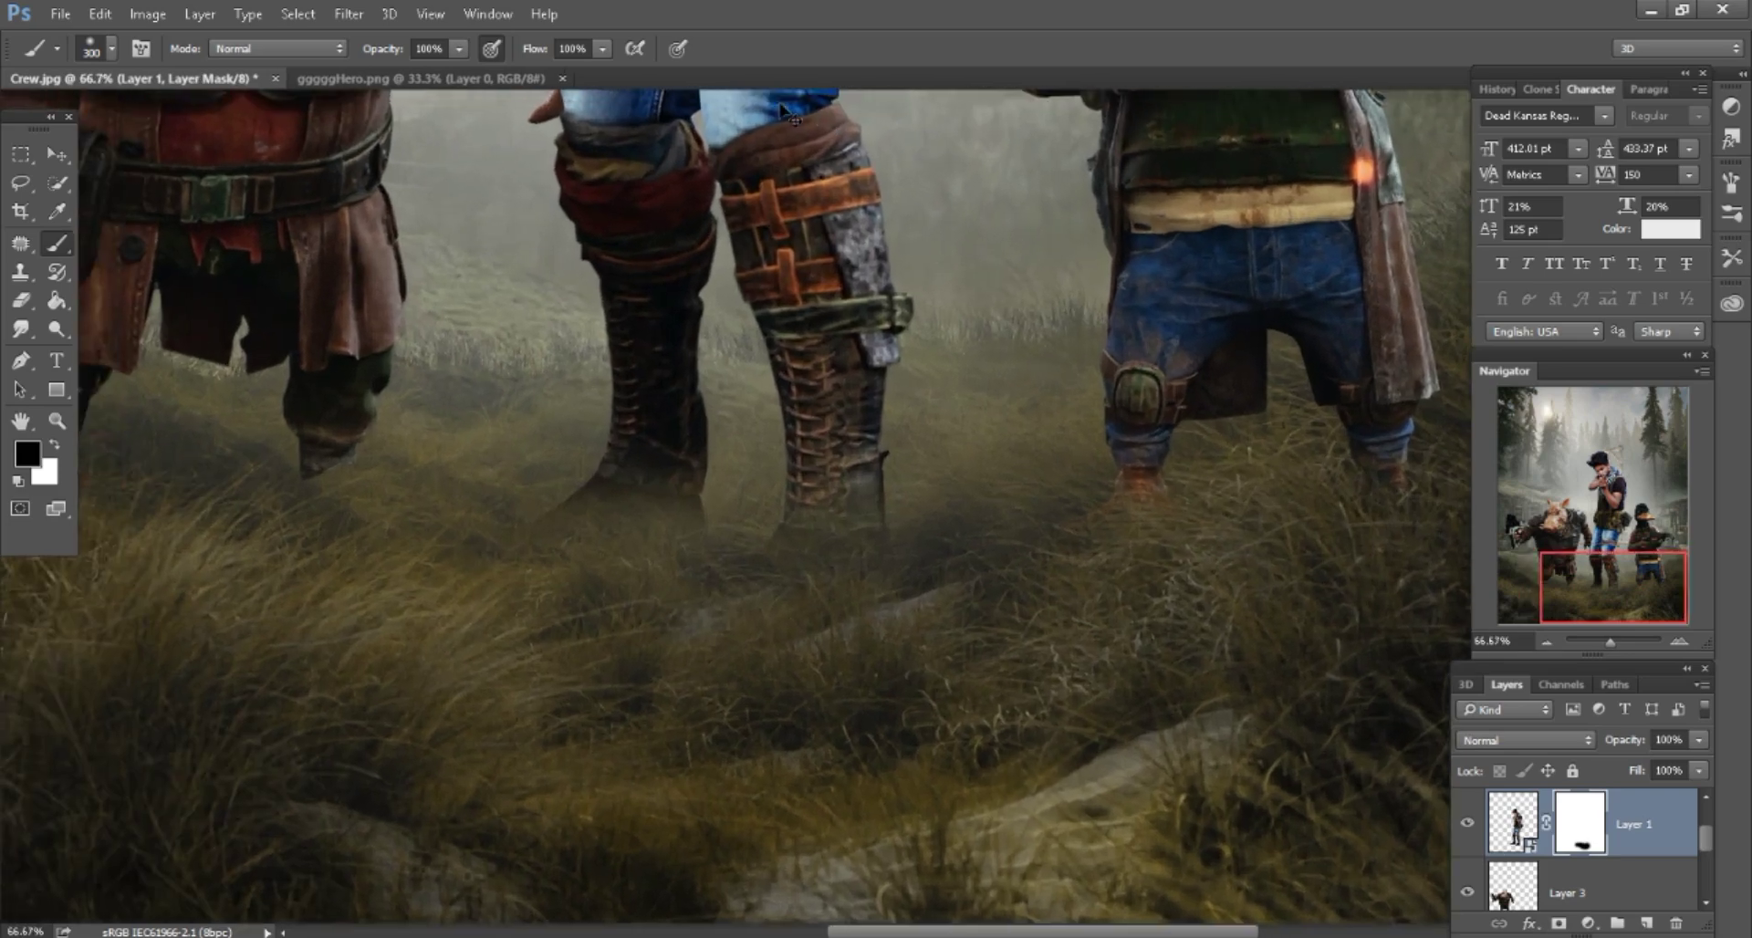
pyautogui.hscroll(-5, 787, 116)
# Mask the boar's layer, fade its feet into the grass, and apply the mask.
pyautogui.hotkey('alt', '[')
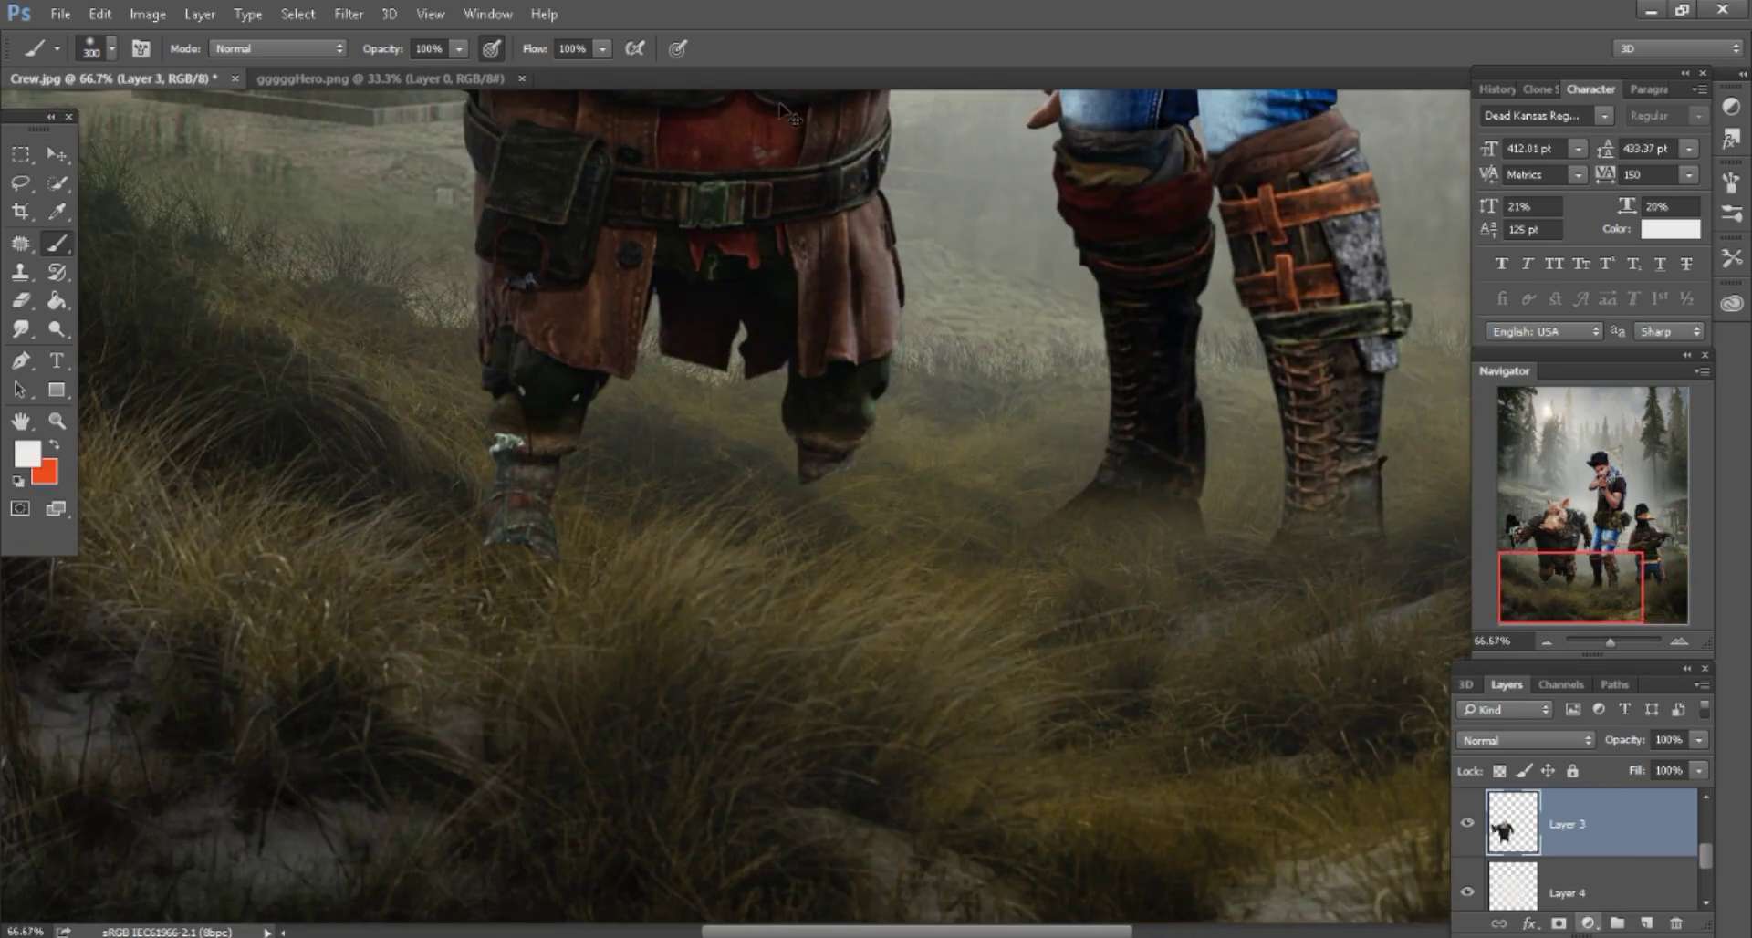
pyautogui.hotkey('ctrl', 'shift', 'm')
pyautogui.click(835, 447)
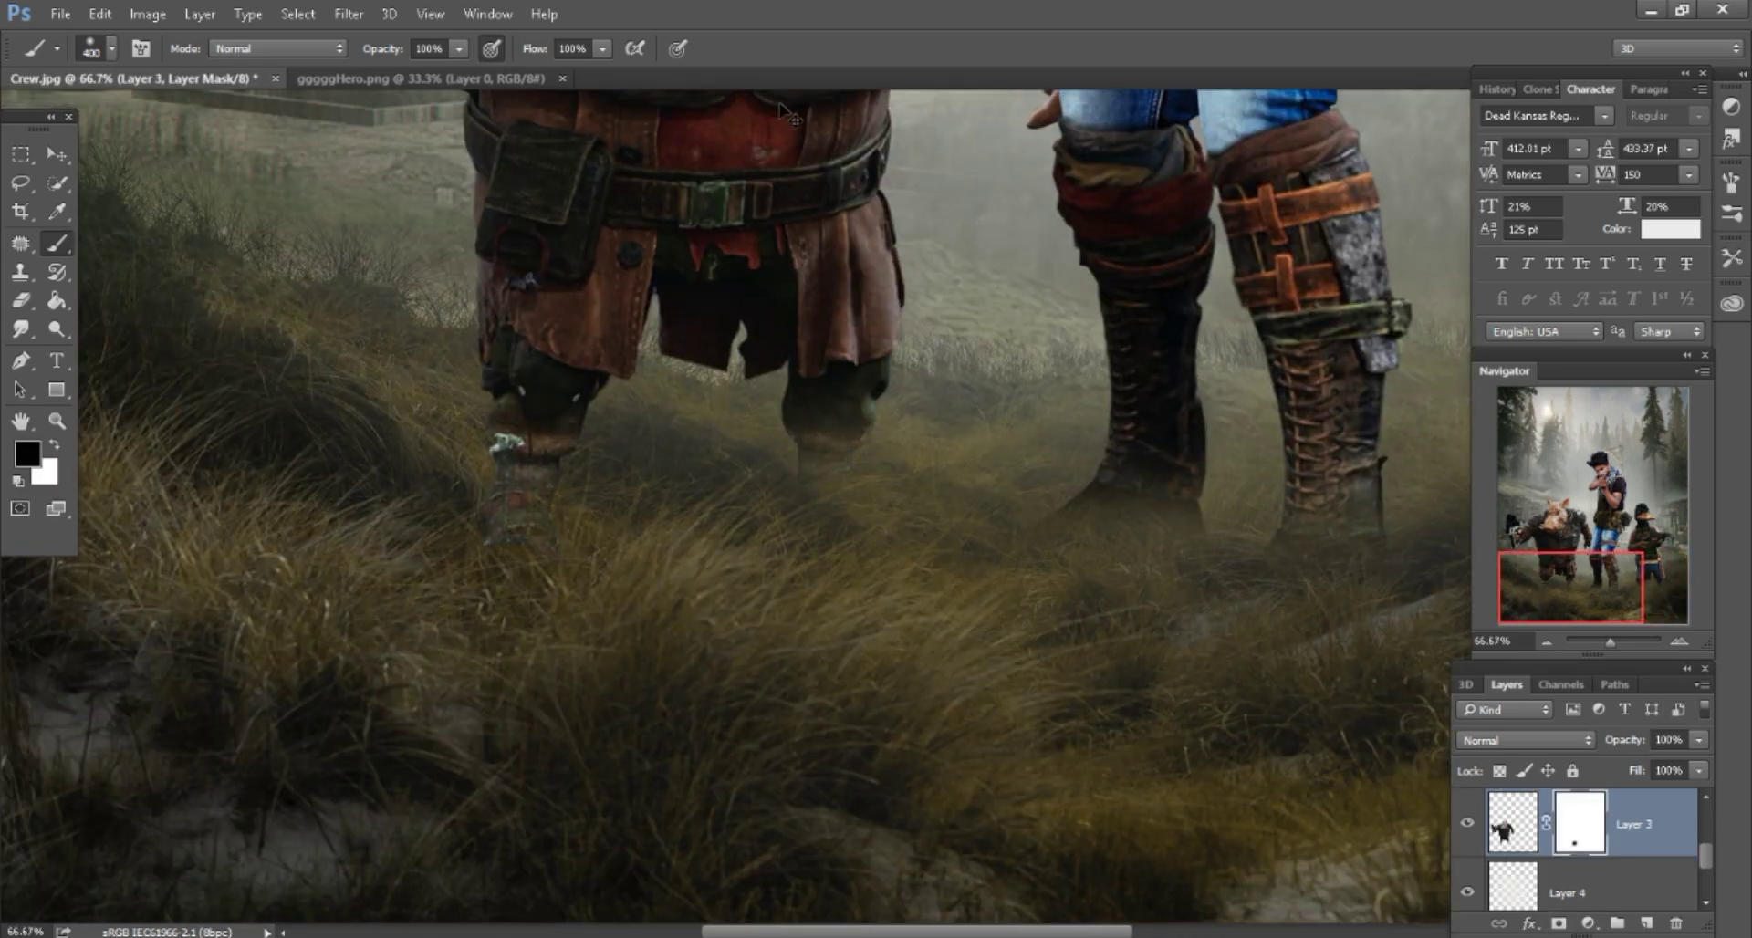
pyautogui.hotkey('ctrl', '-')
pyautogui.hotkey('ctrl', '-')
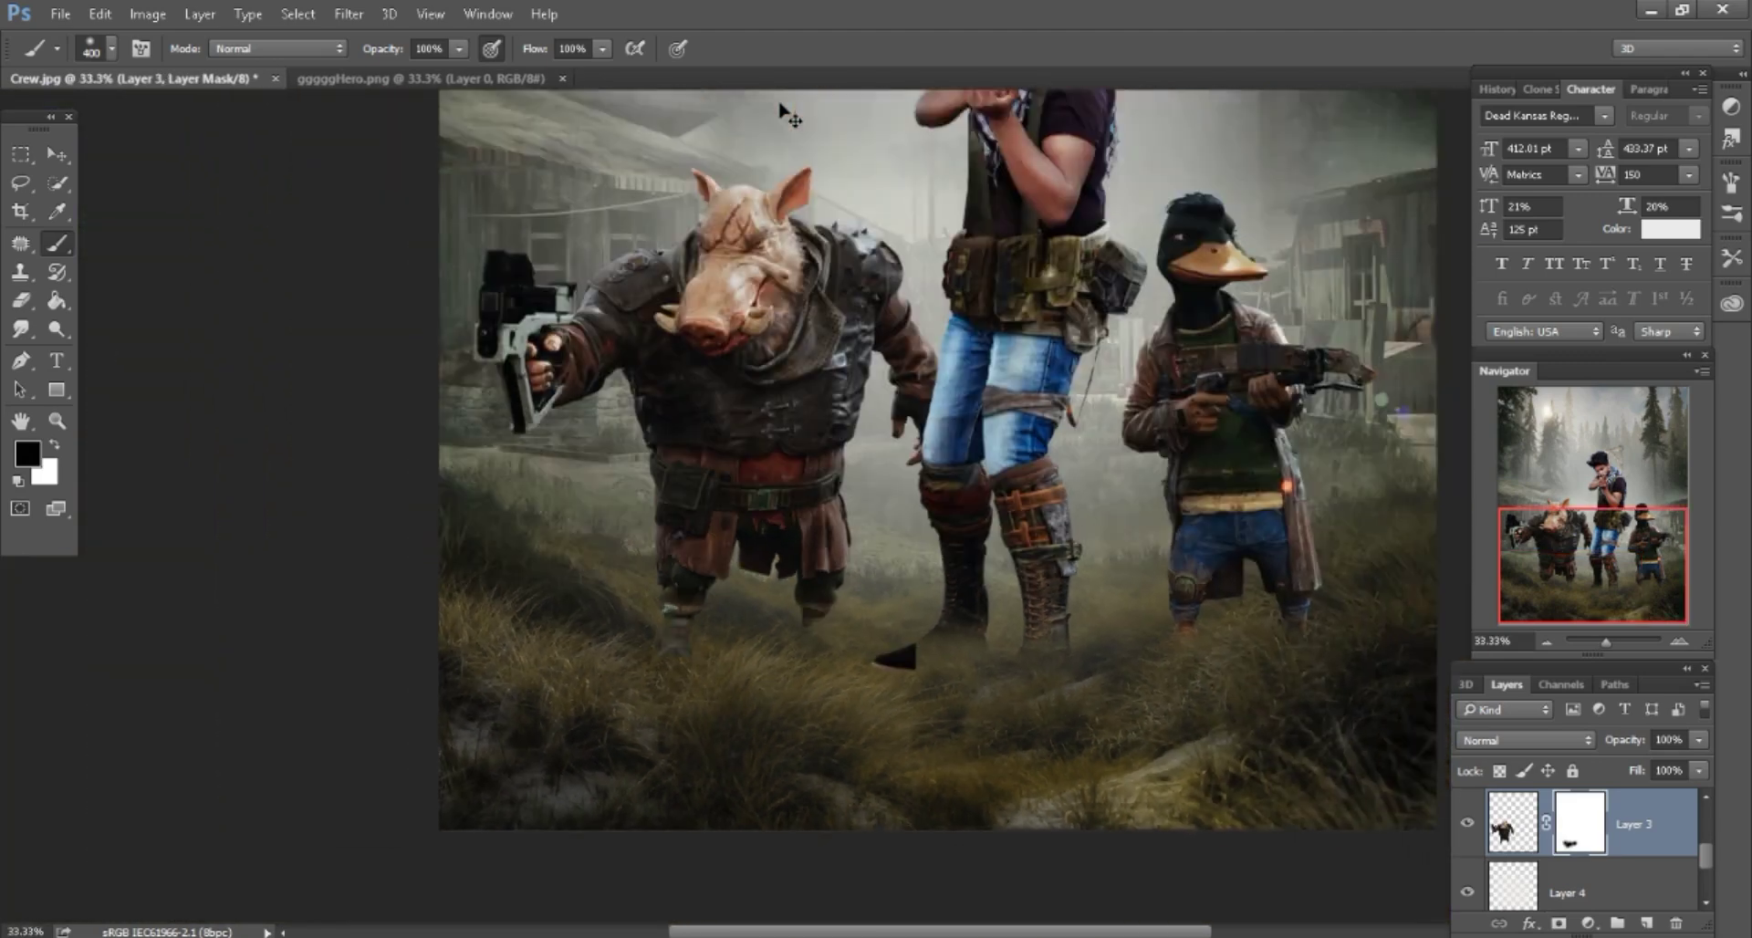
pyautogui.hotkey('ctrl', '-')
pyautogui.hotkey('ctrl', '-')
pyautogui.hotkey('ctrl', '+')
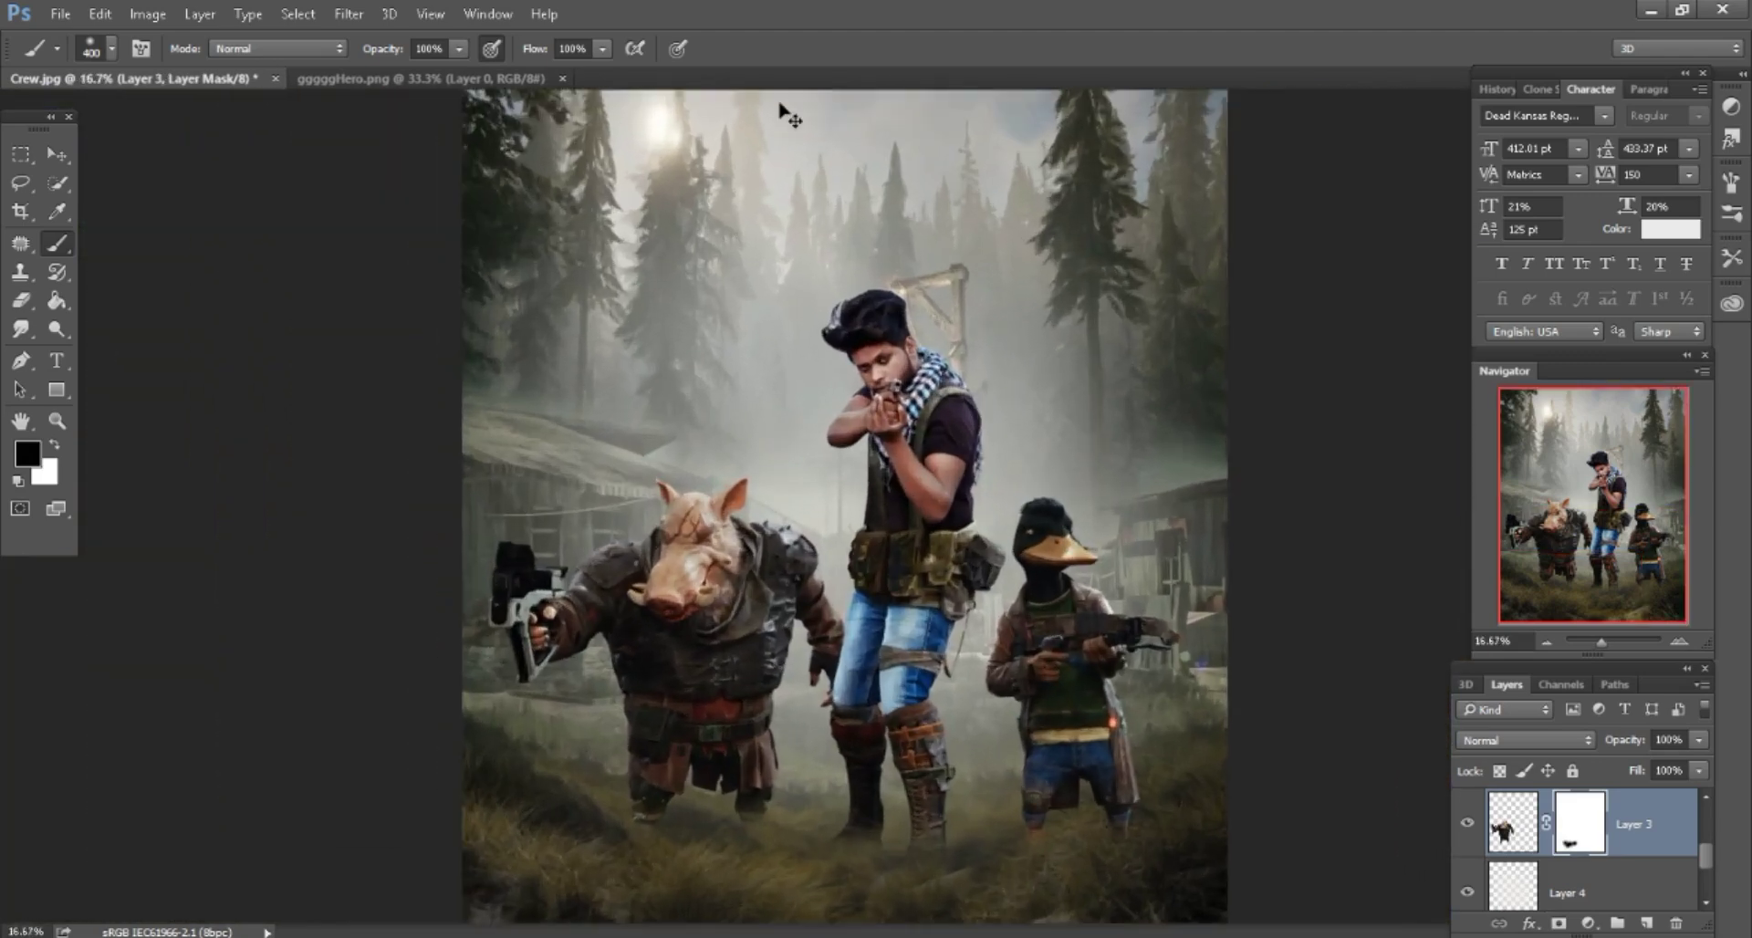
pyautogui.hotkey('ctrl', '+')
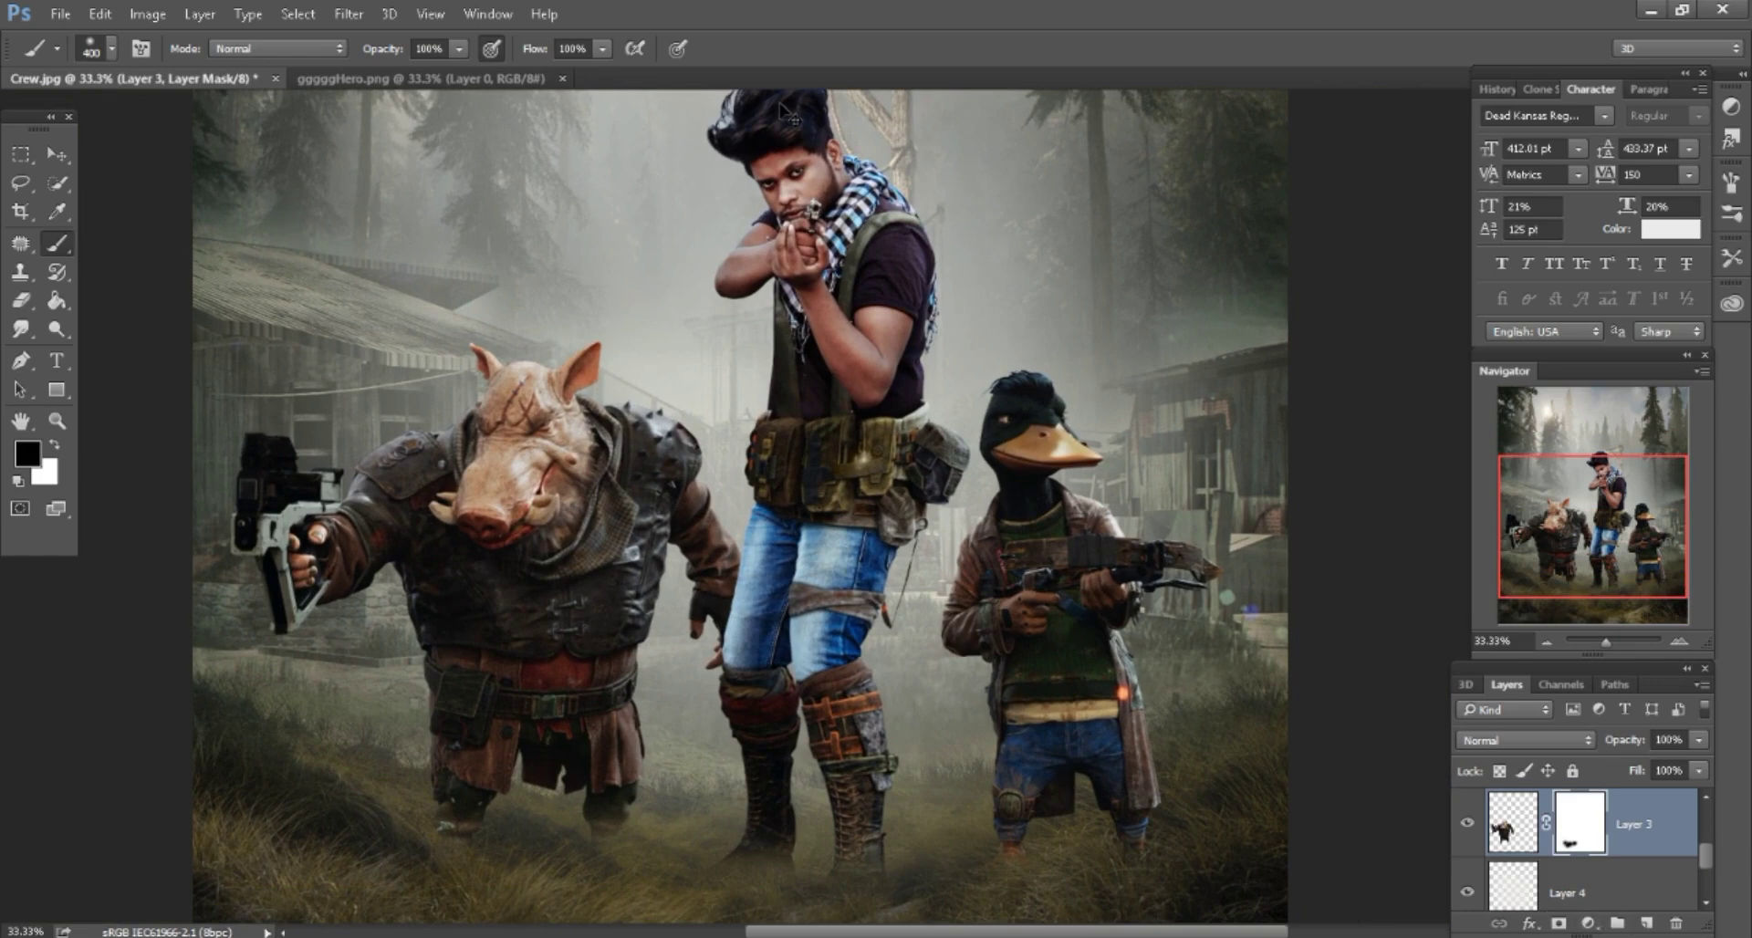
pyautogui.rightClick(1579, 824)
pyautogui.click(1562, 662)
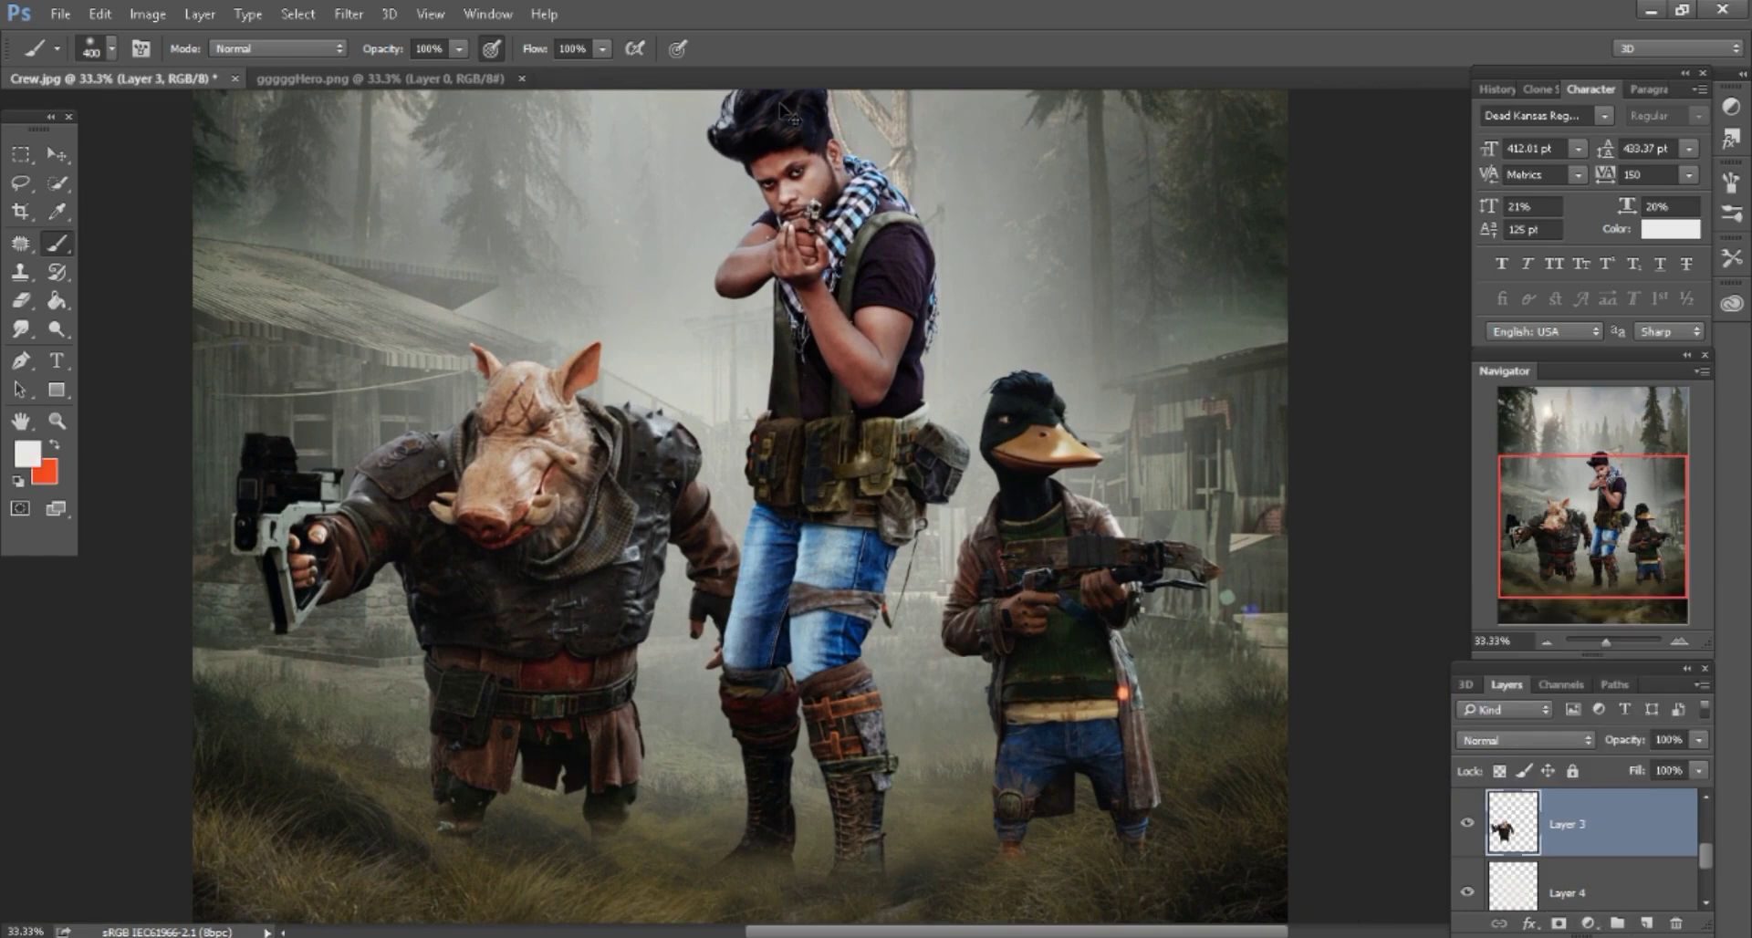
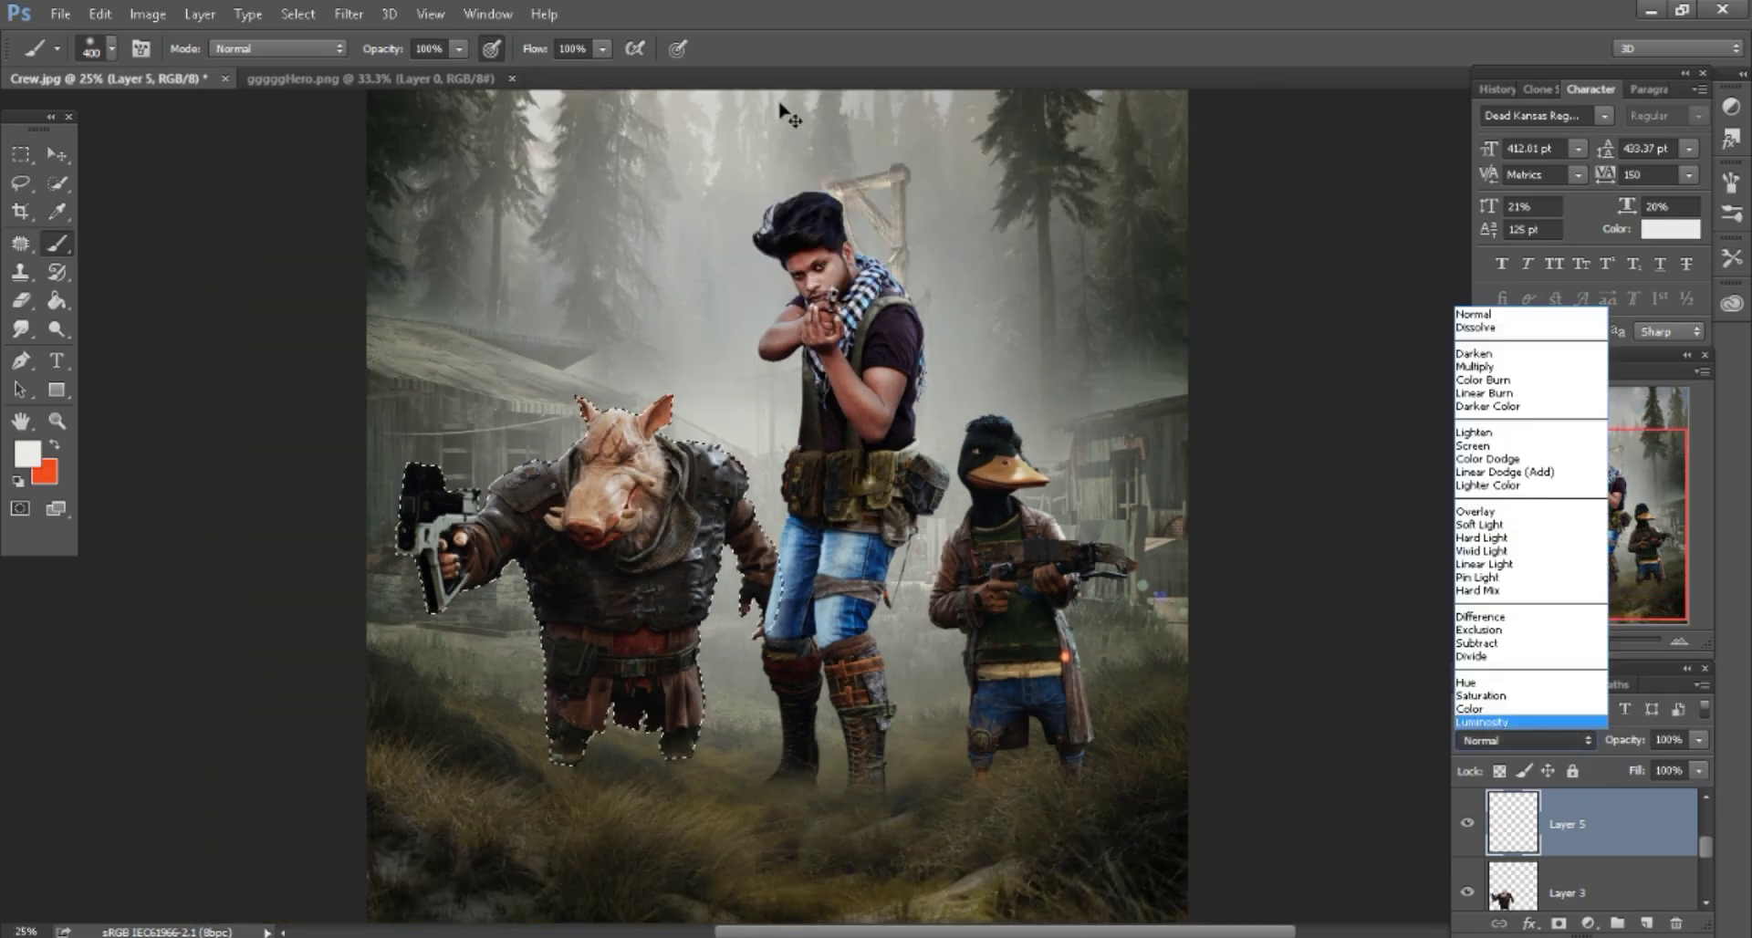
# Tint the pig on Color-mode Layer 5 with grey-green 575b55 at 37% opacity, then deselect.
pyautogui.press('Up')
pyautogui.press('Return')
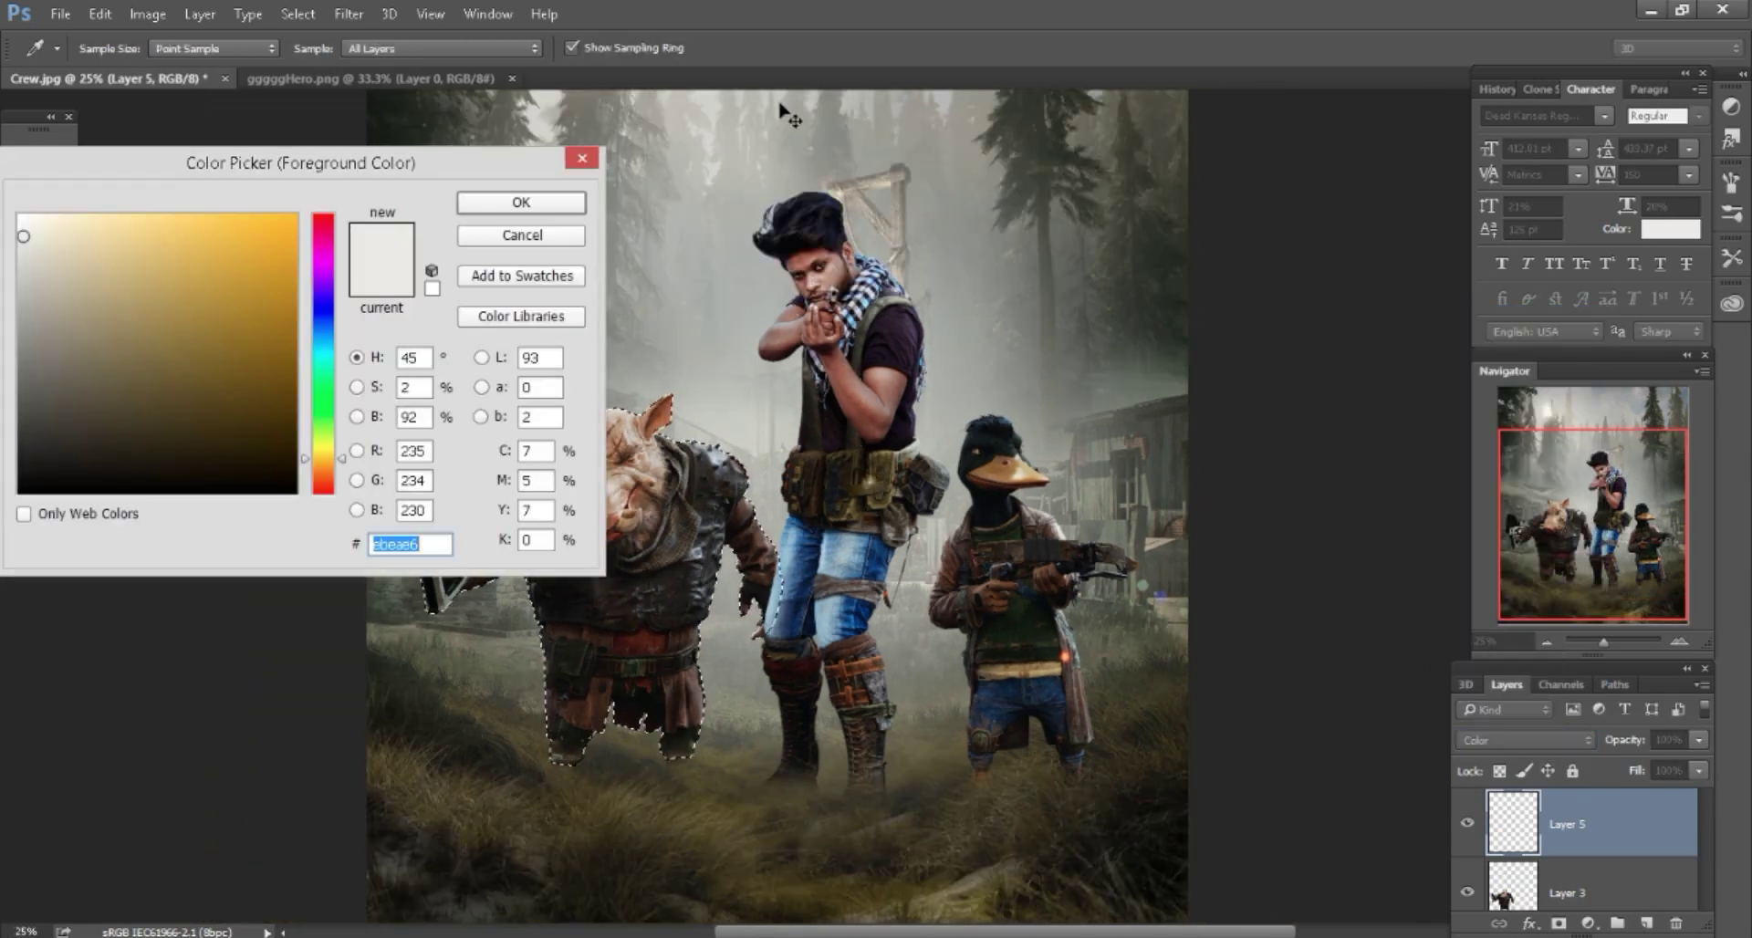
pyautogui.click(780, 105)
pyautogui.press('Return')
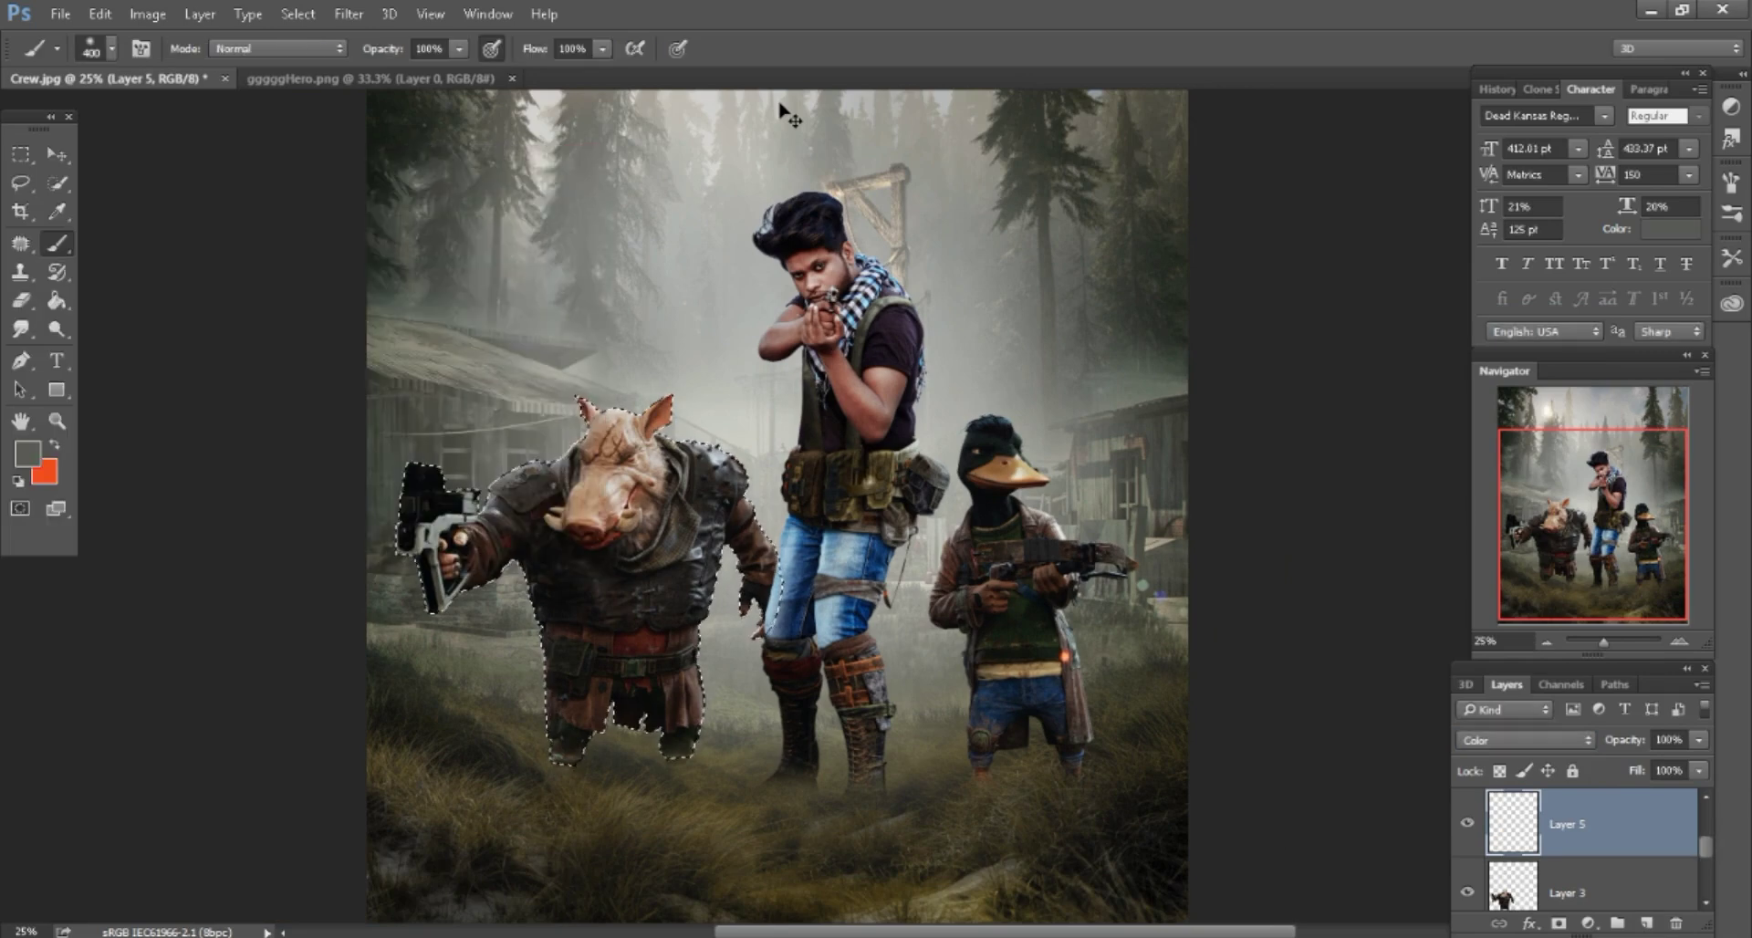
pyautogui.write('37')
pyautogui.press('Return')
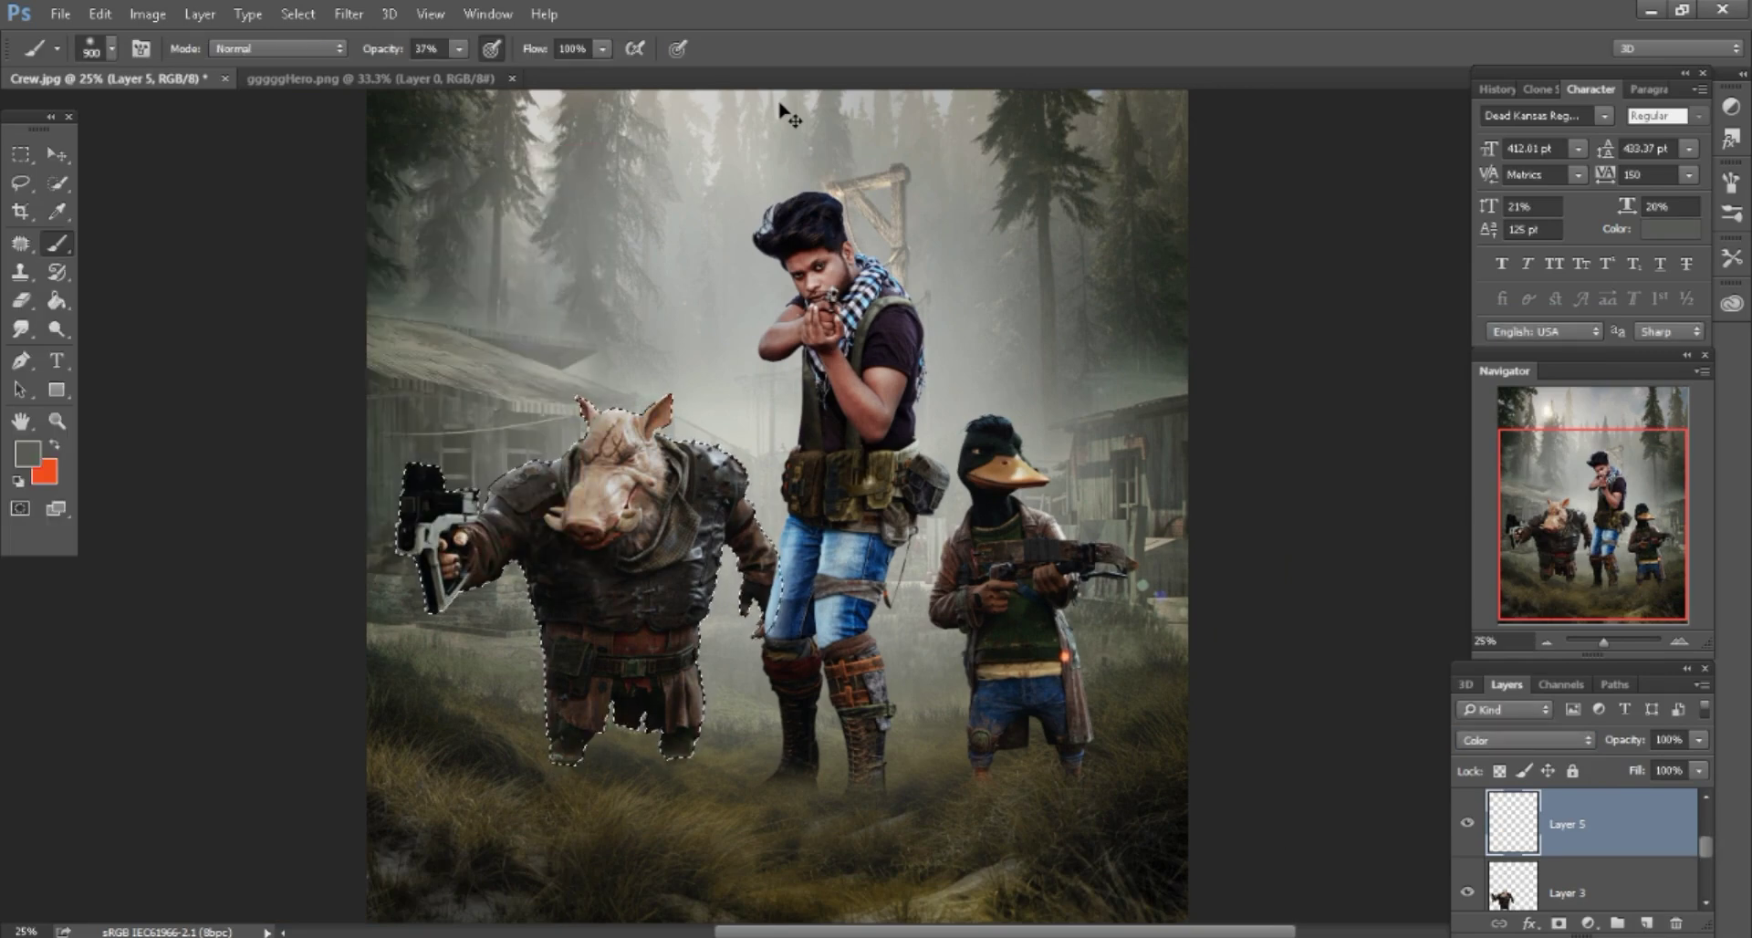
pyautogui.press('l')
pyautogui.hotkey('ctrl', 'd')
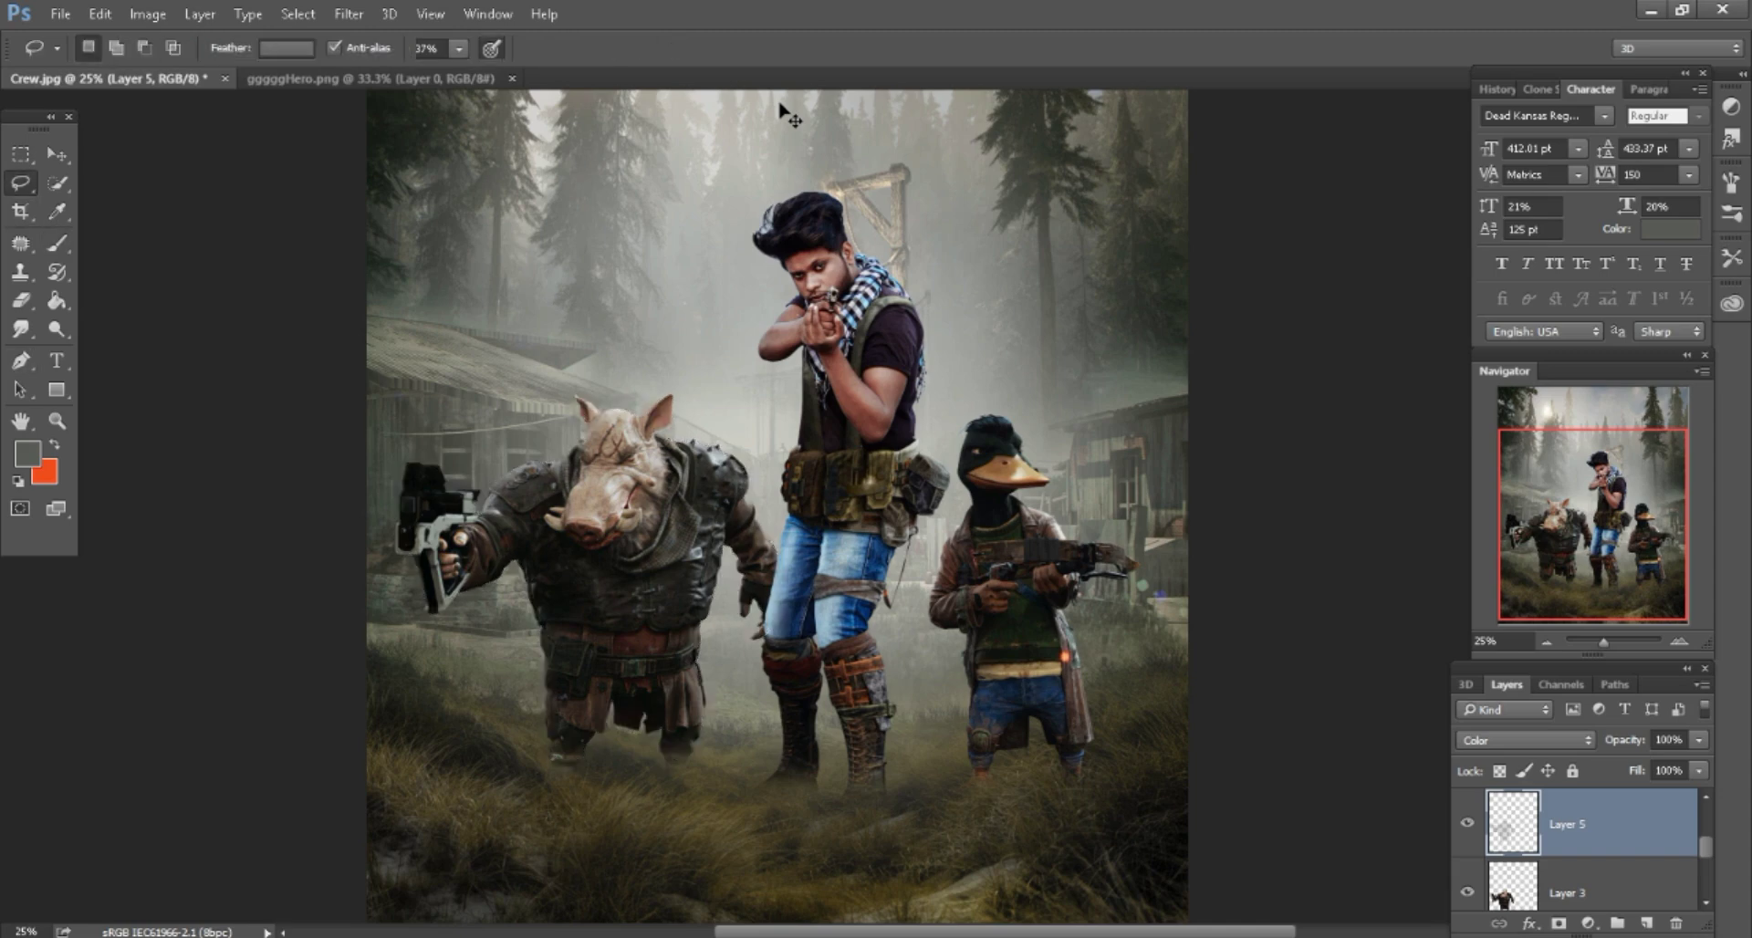
# Rasterize the man's Layer 1, apply its layer mask, and add new Layer 6 above it.
pyautogui.hotkey('alt', ']')
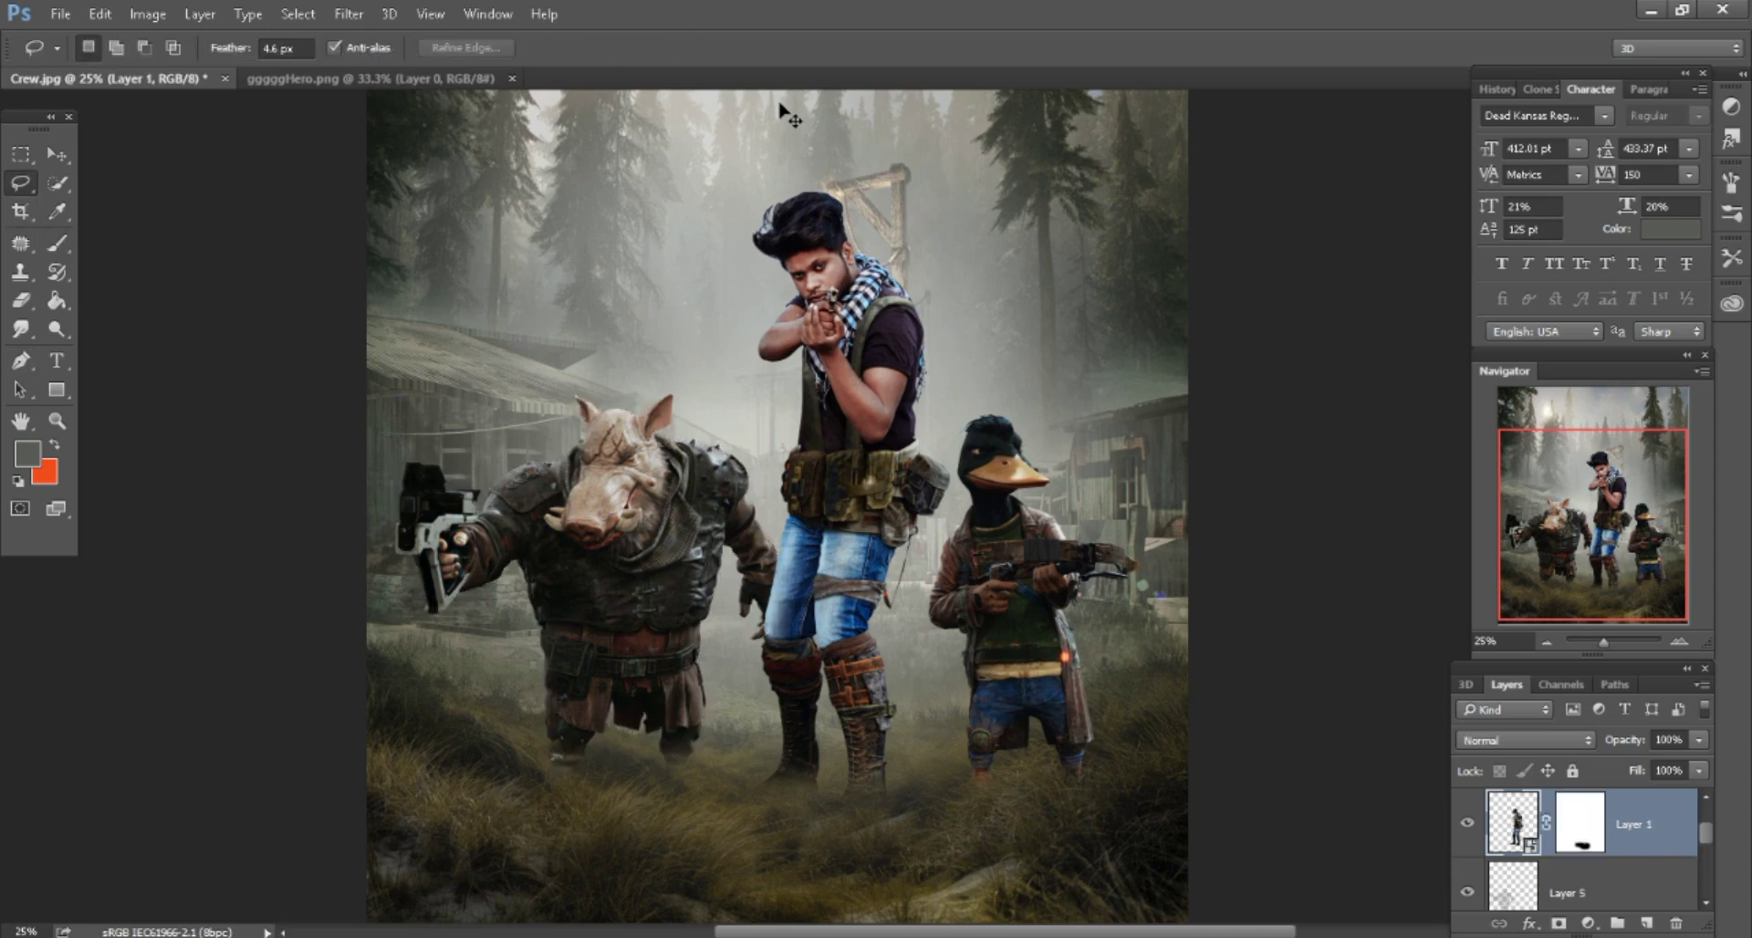
pyautogui.hotkey('ctrl', ',')
pyautogui.hotkey('ctrl', ',')
pyautogui.press('b')
pyautogui.click(780, 112)
pyautogui.click(858, 387)
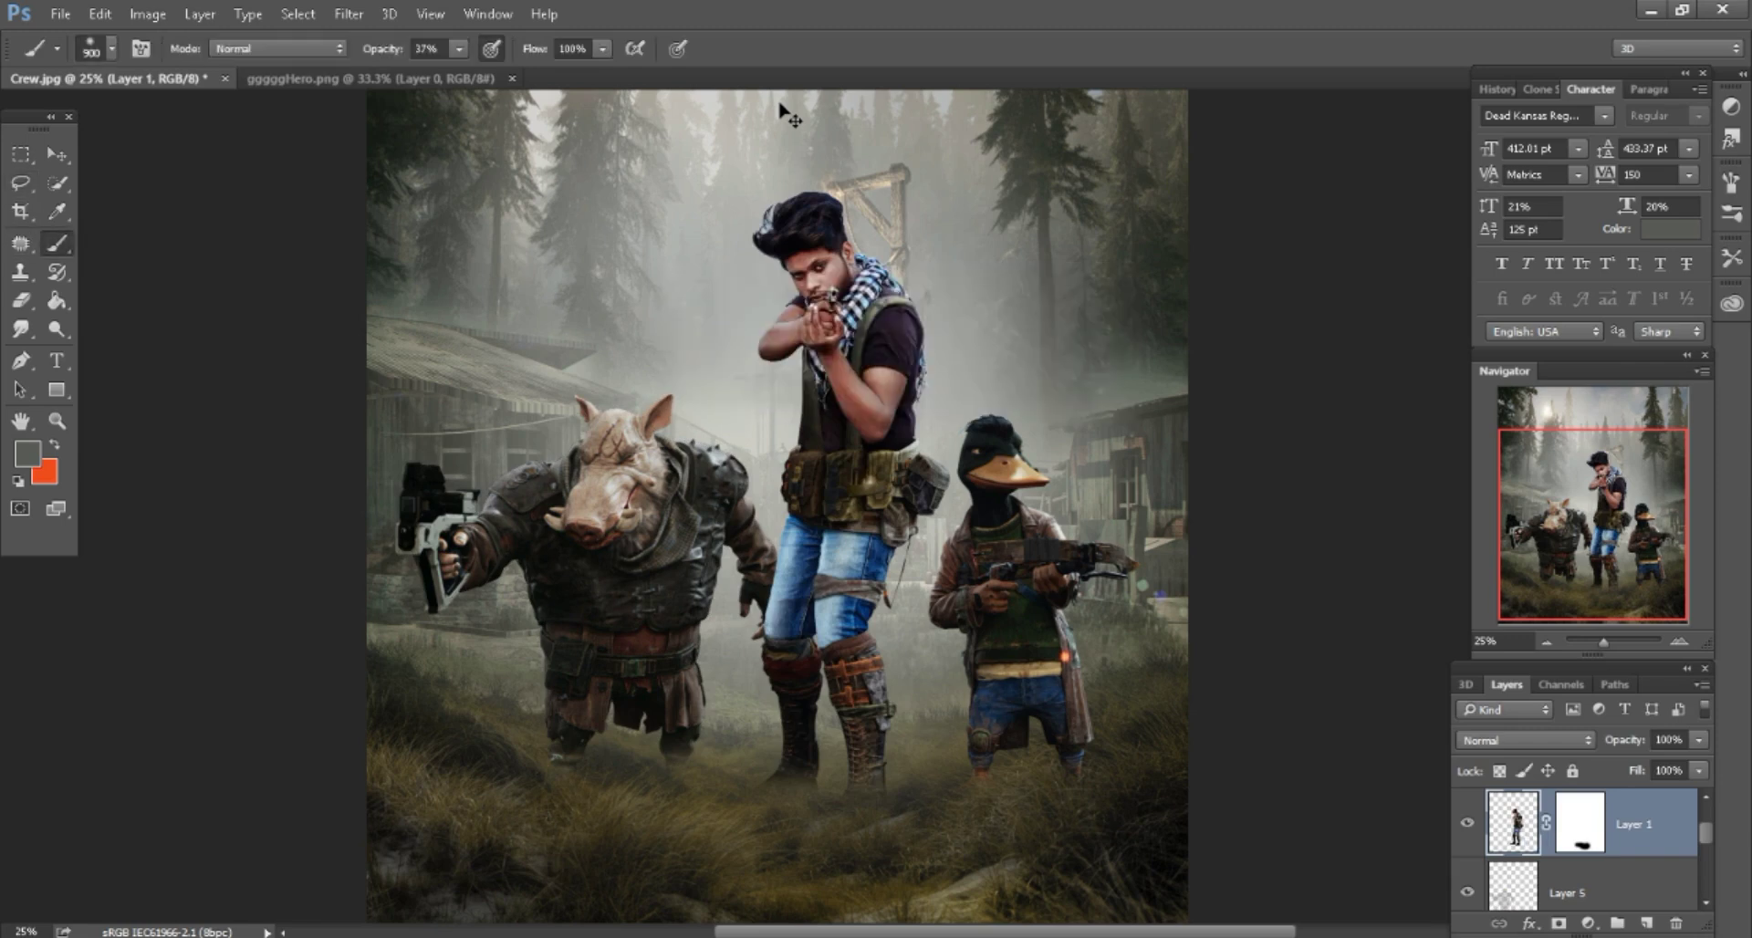
pyautogui.rightClick(1580, 824)
pyautogui.click(1551, 662)
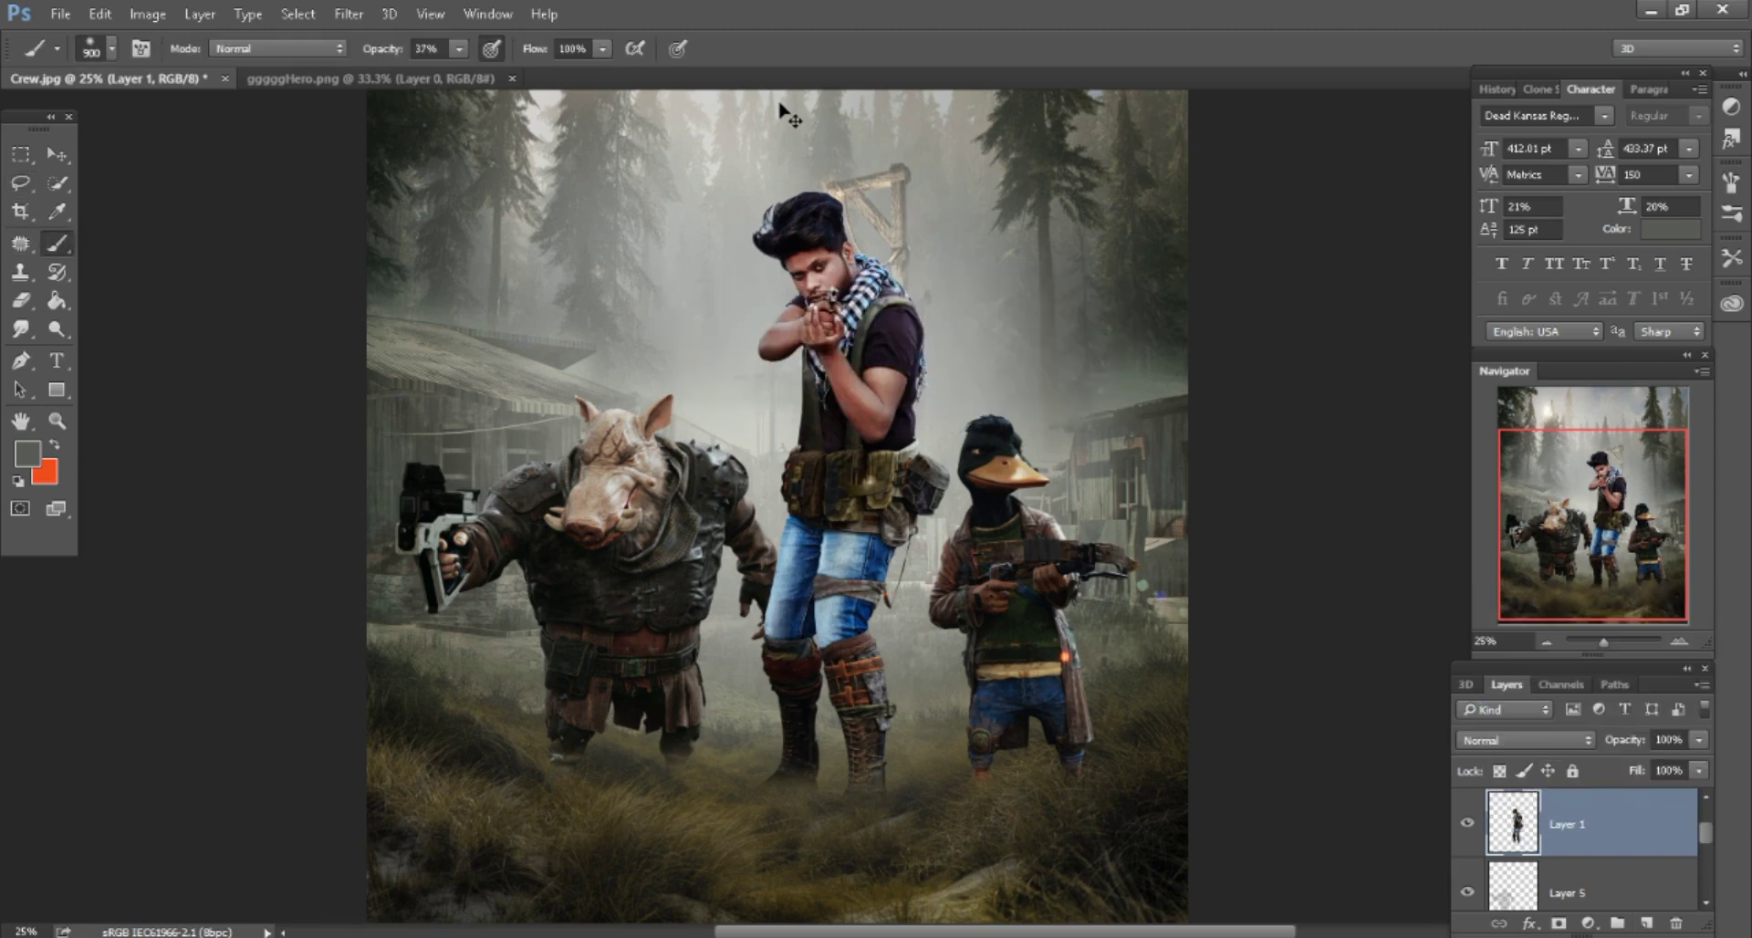
pyautogui.hotkey('ctrl', 'shift', 'alt', 'n')
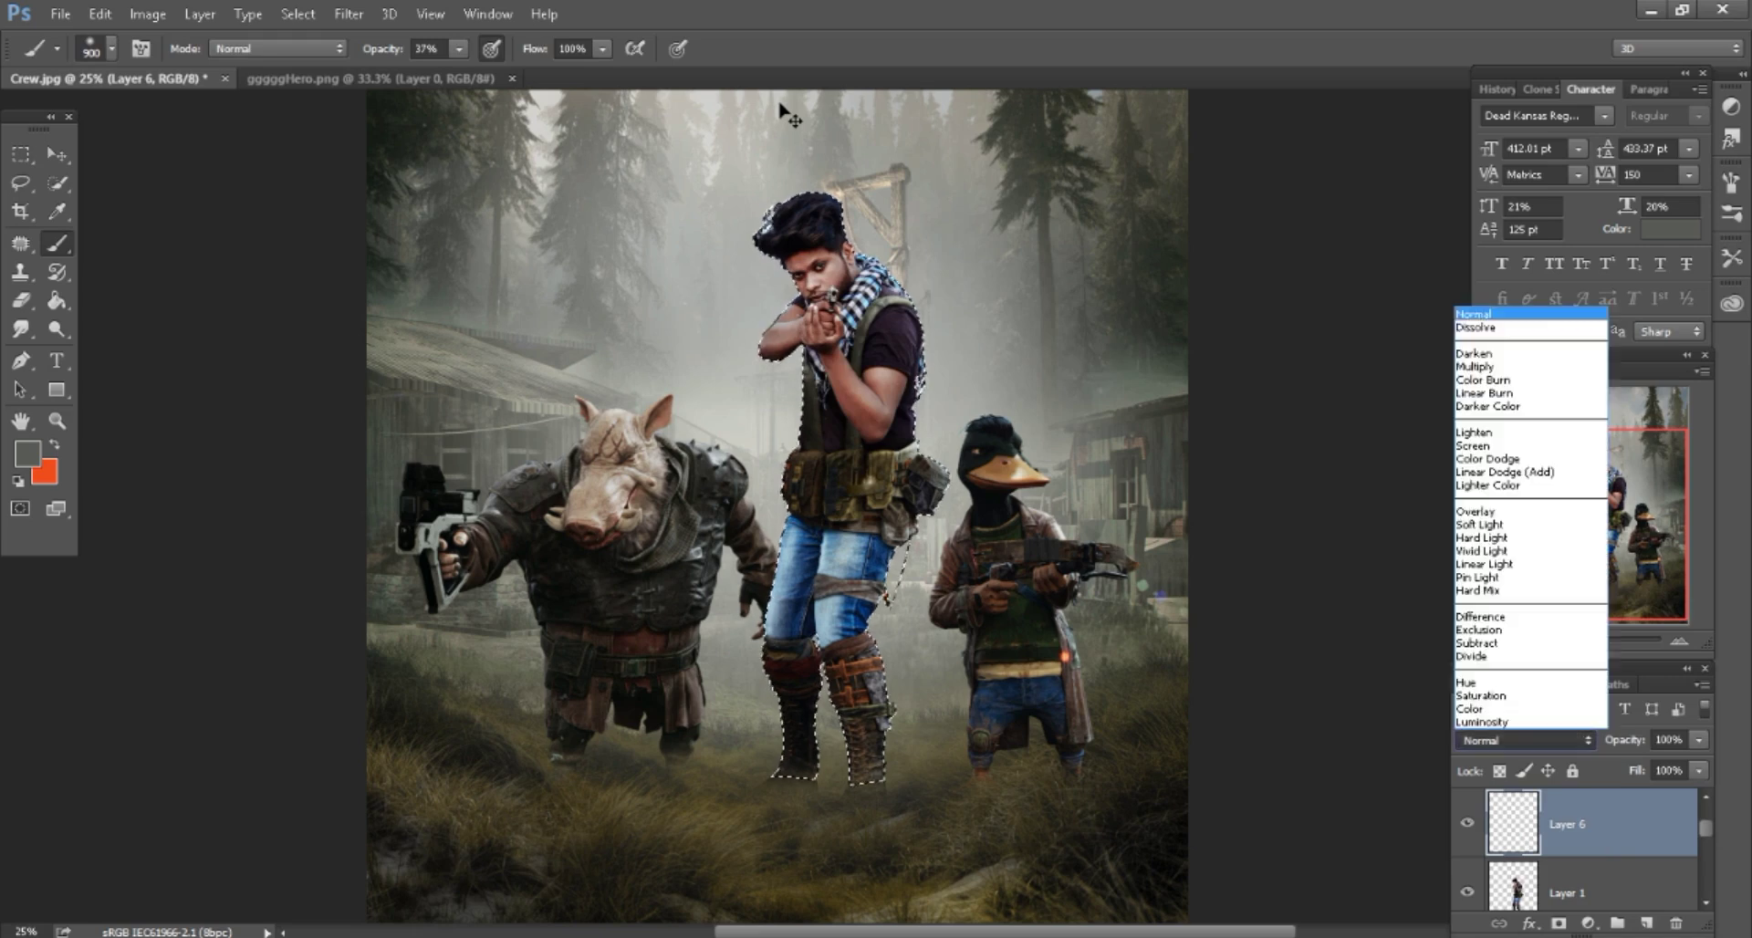
# Paint the grey-green tint over the man's selection on Color-mode Layer 6, then deselect.
pyautogui.hotkey('shift', 'alt', 'c')
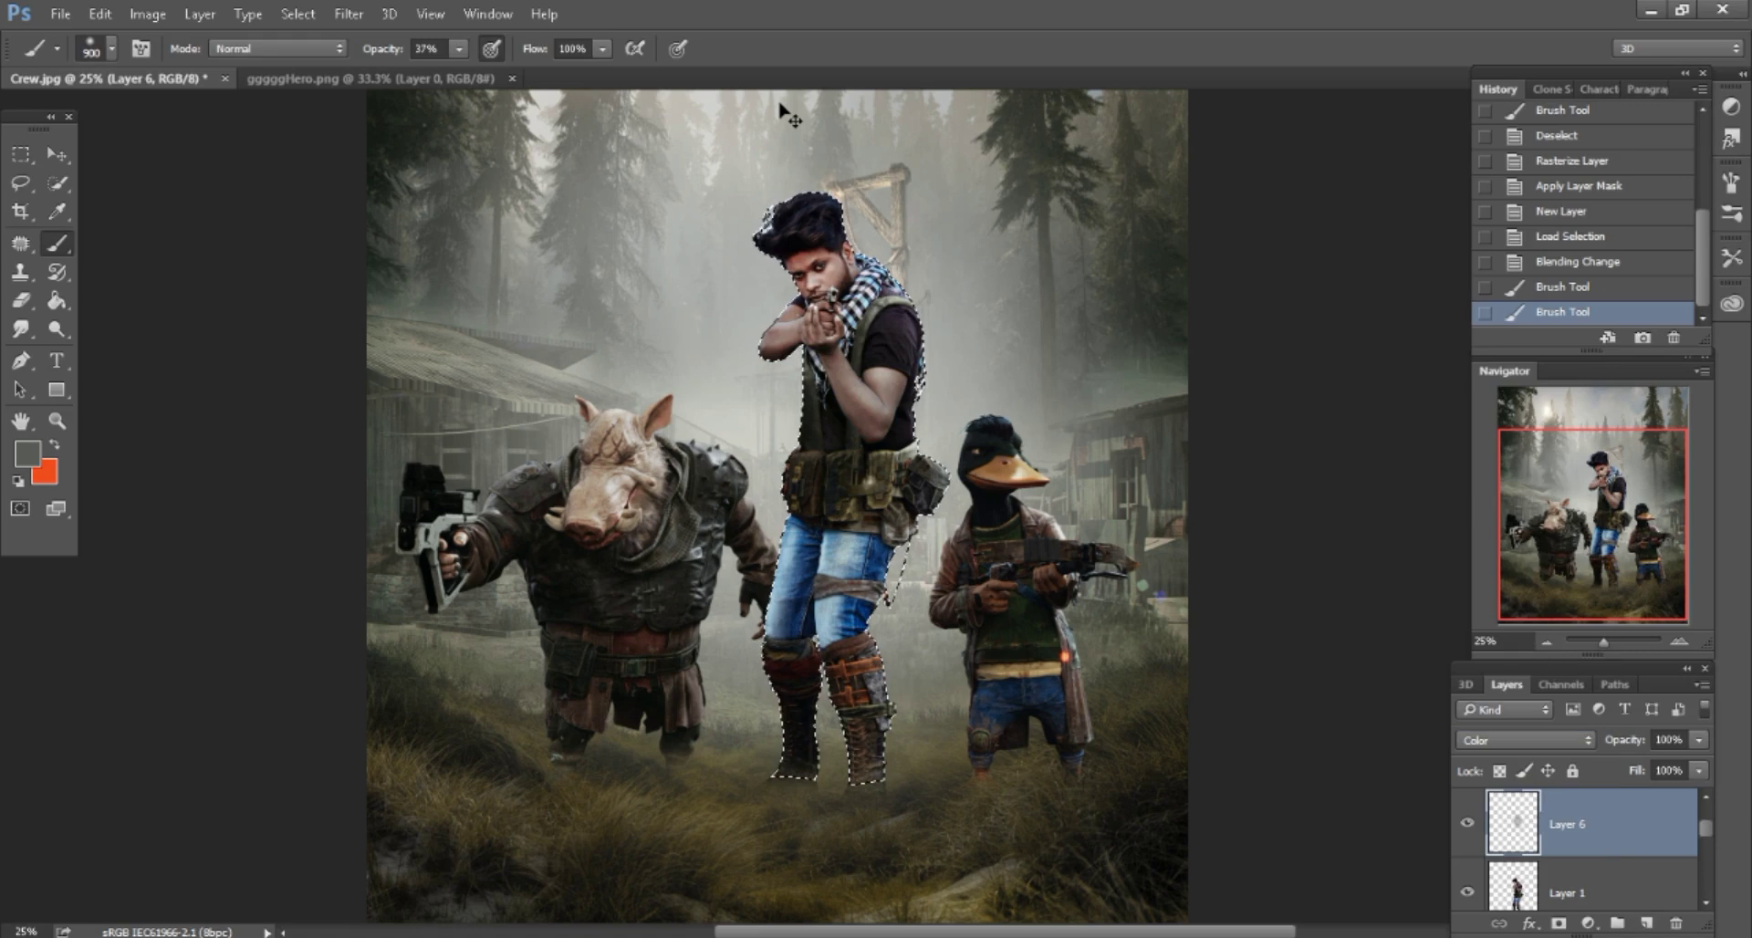
pyautogui.hotkey('ctrl', 'alt', 'z')
pyautogui.hotkey('ctrl', 'alt', 'z')
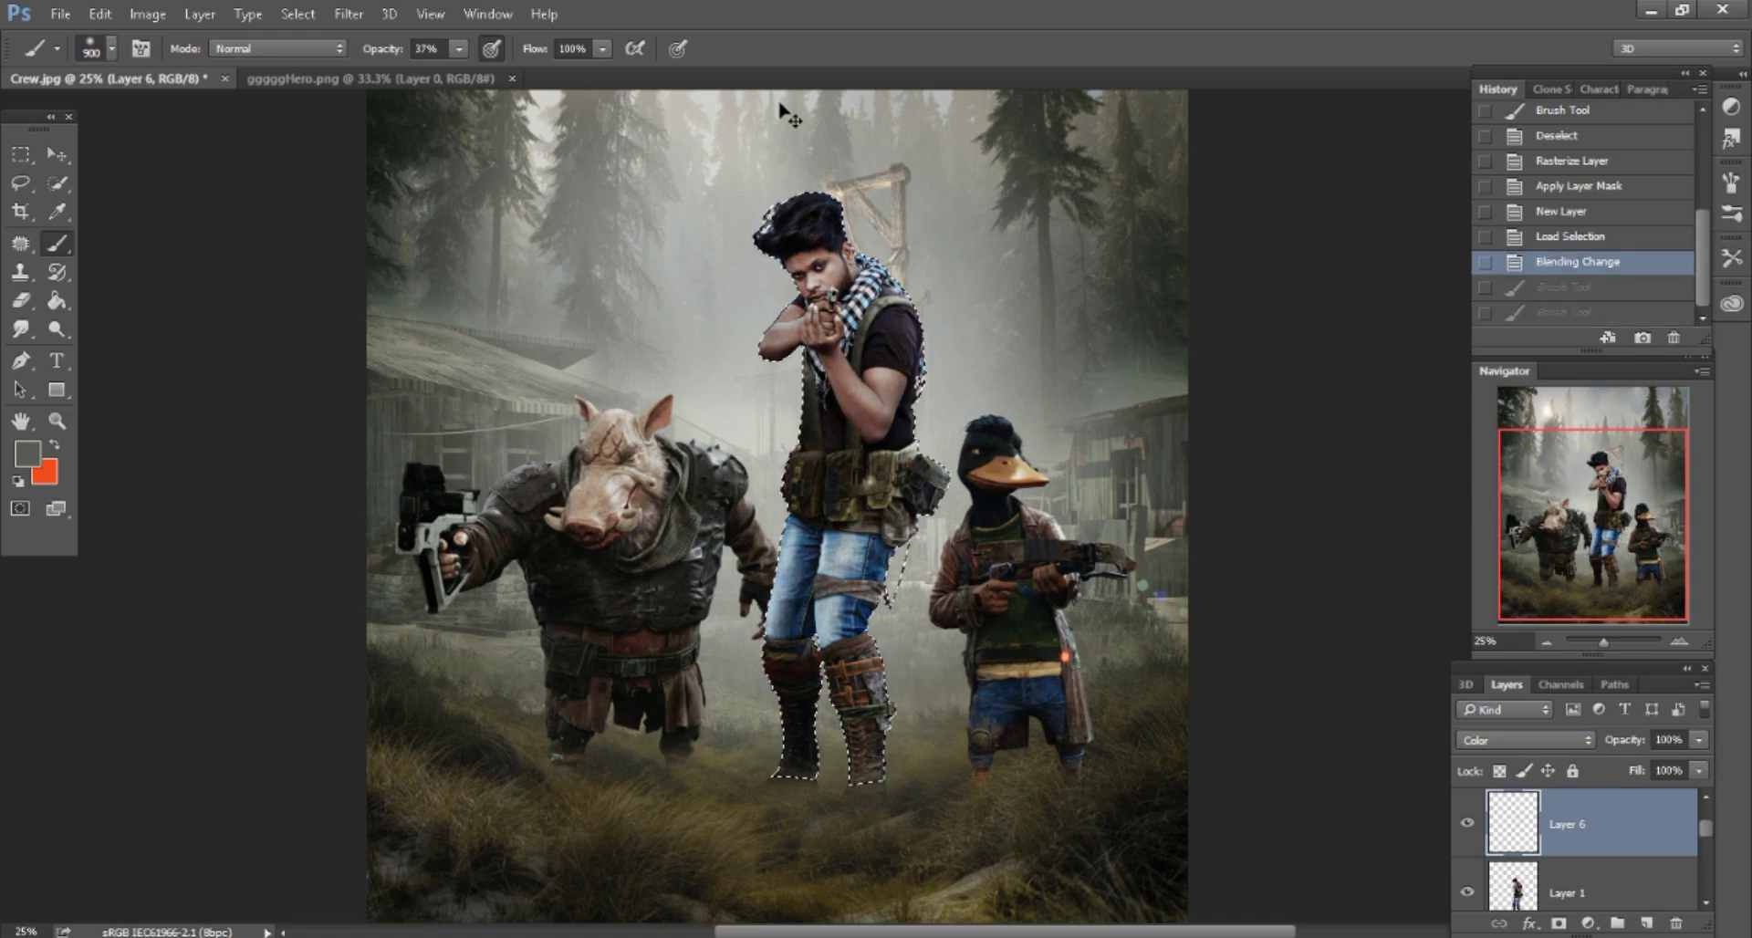
pyautogui.click(785, 114)
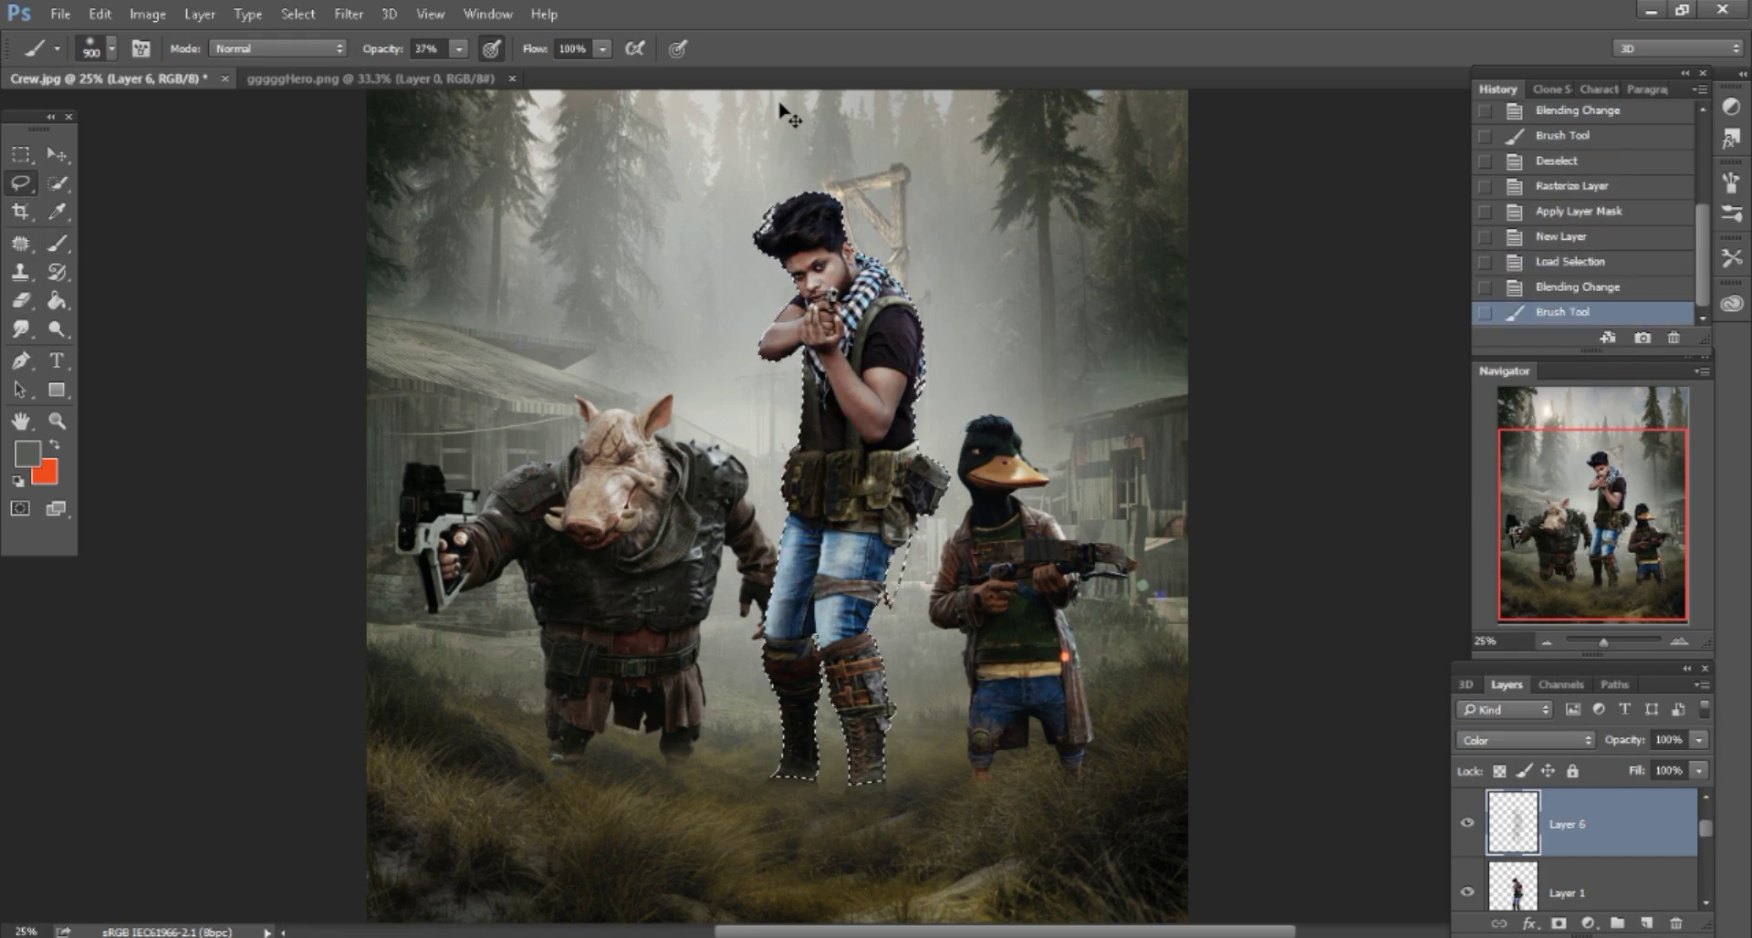
pyautogui.press('l')
pyautogui.hotkey('ctrl', 'd')
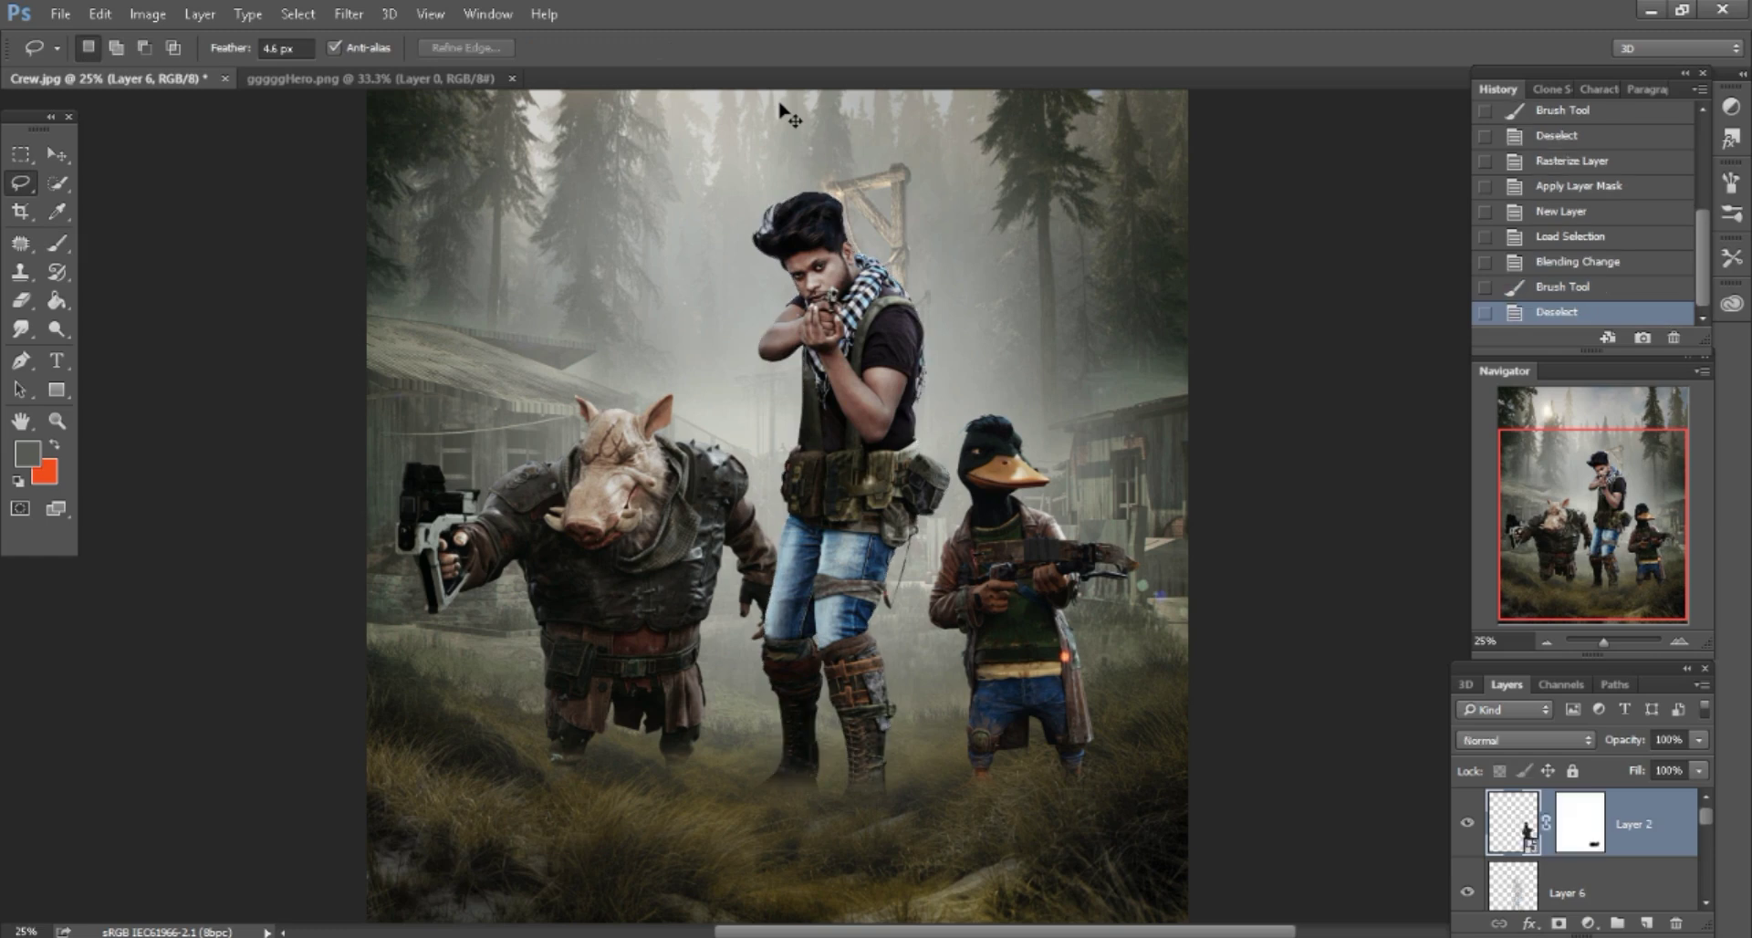
# Rasterize the duck's Layer 2, apply its layer mask, and add new Layer 7.
pyautogui.press('b')
pyautogui.click(784, 114)
pyautogui.press('Return')
pyautogui.rightClick(1579, 822)
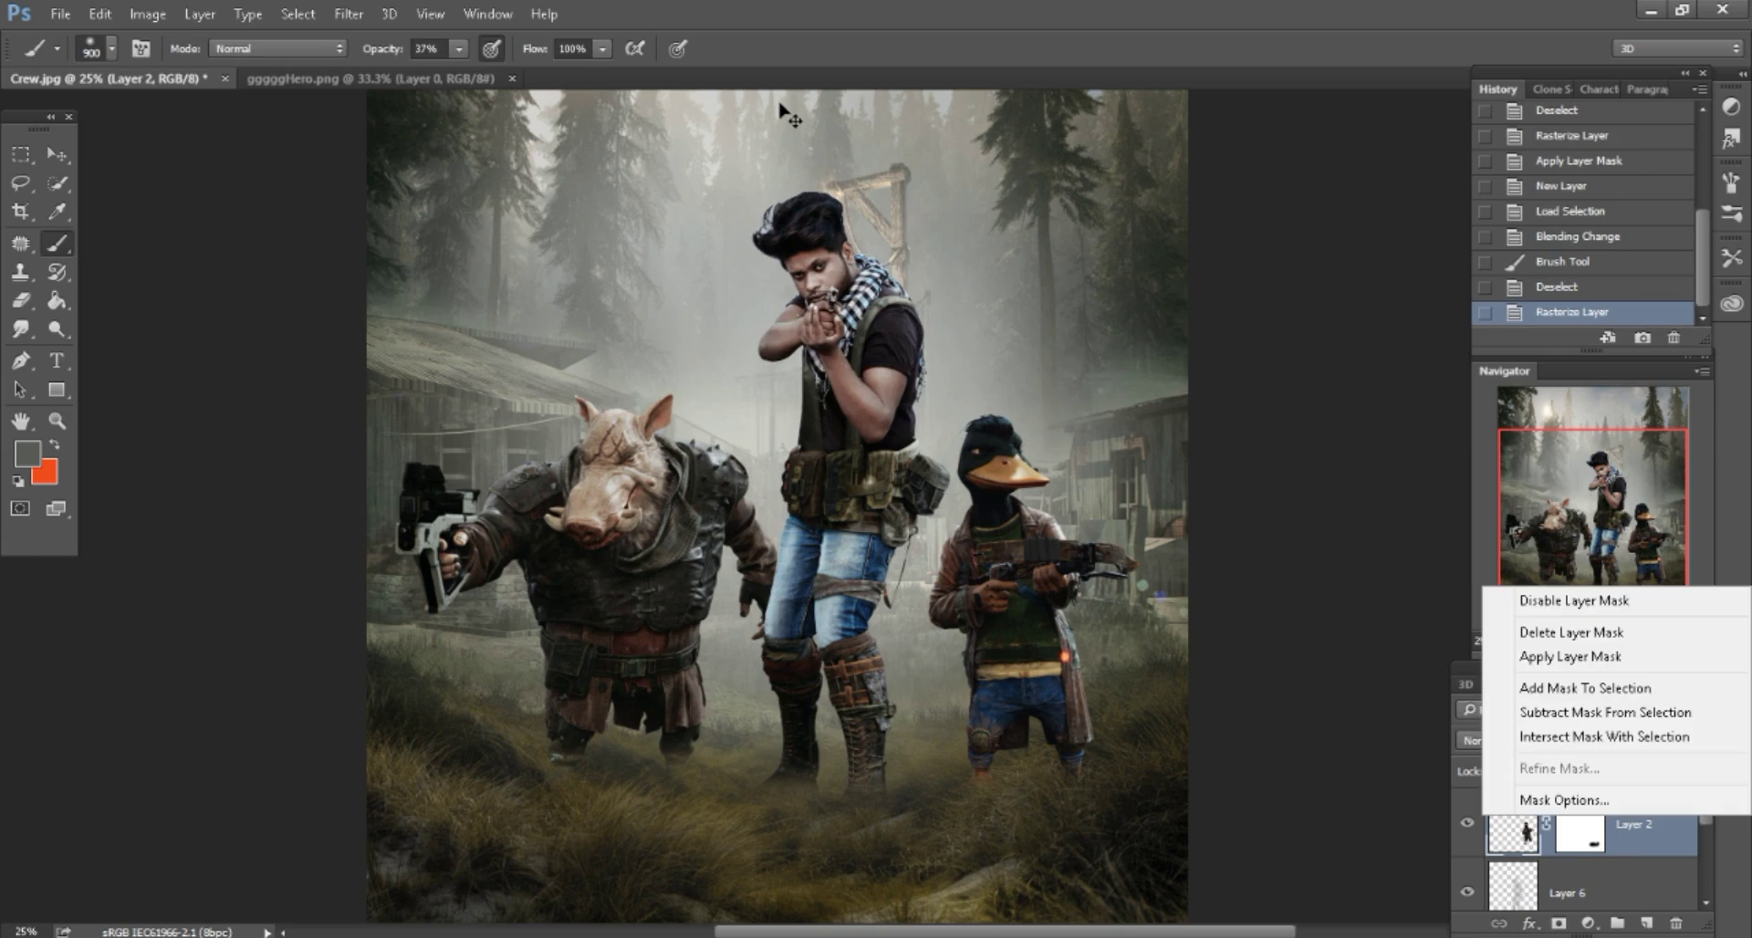
pyautogui.click(1544, 652)
pyautogui.hotkey('ctrl', 'shift', 'alt', 'n')
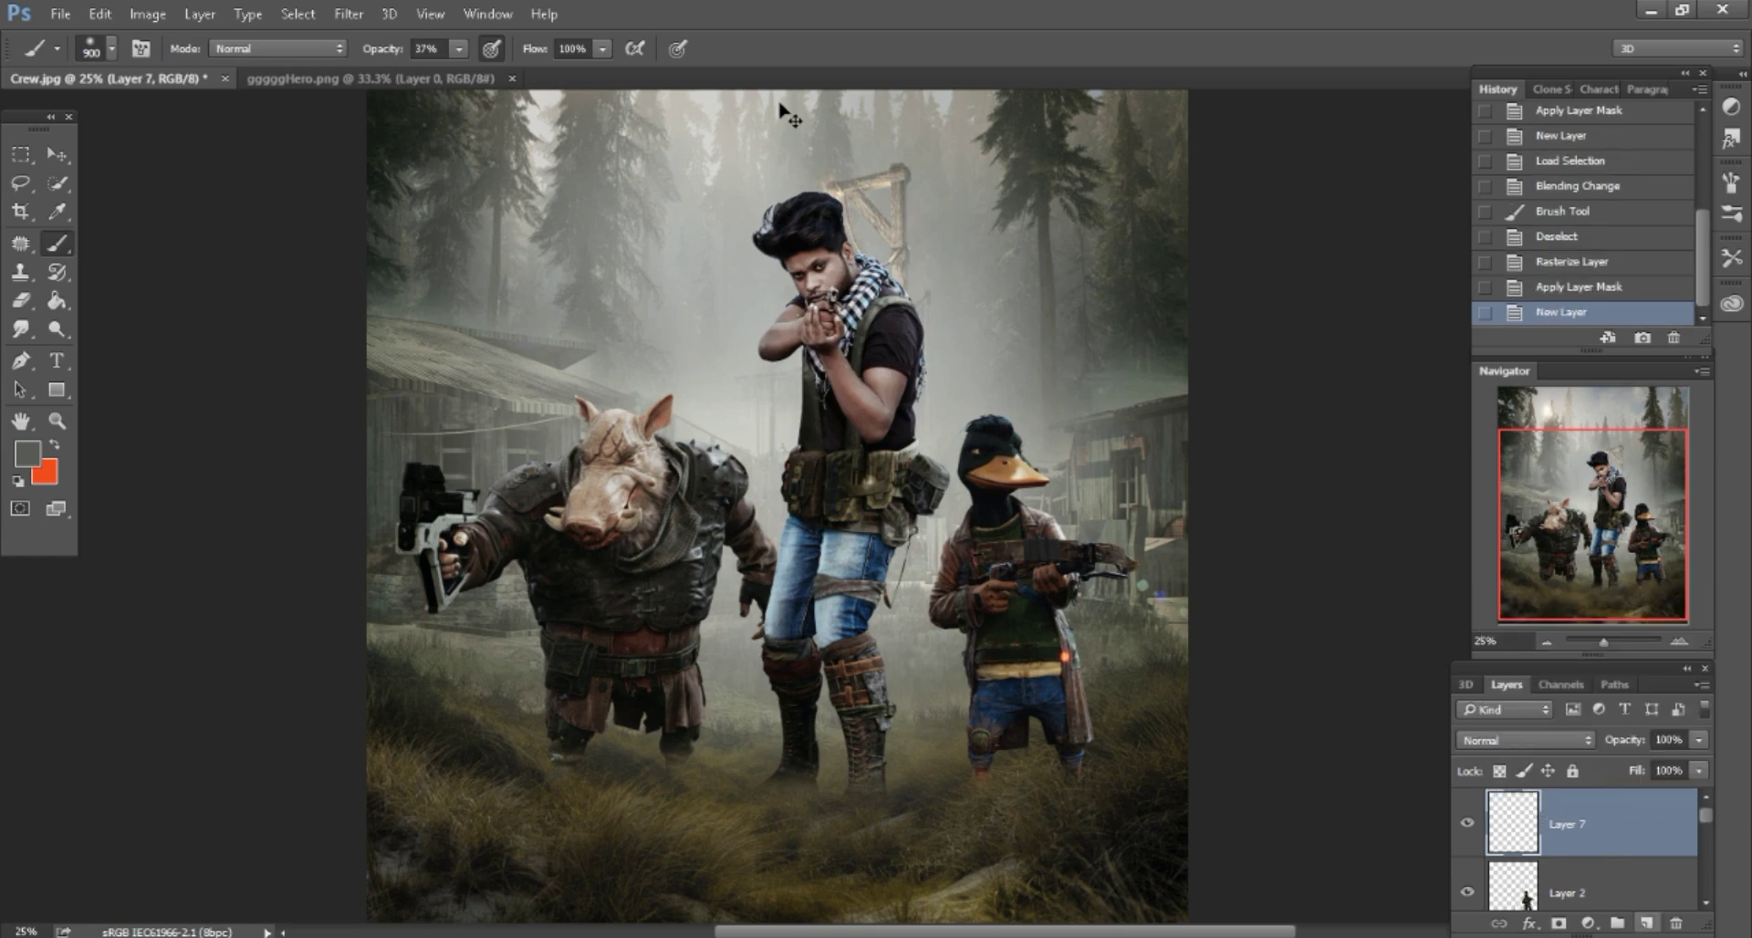
# Tint the duck within its outline on Color-mode Layer 7, then deselect.
pyautogui.keyDown('ctrl'); pyautogui.click(1512, 885); pyautogui.keyUp('ctrl')
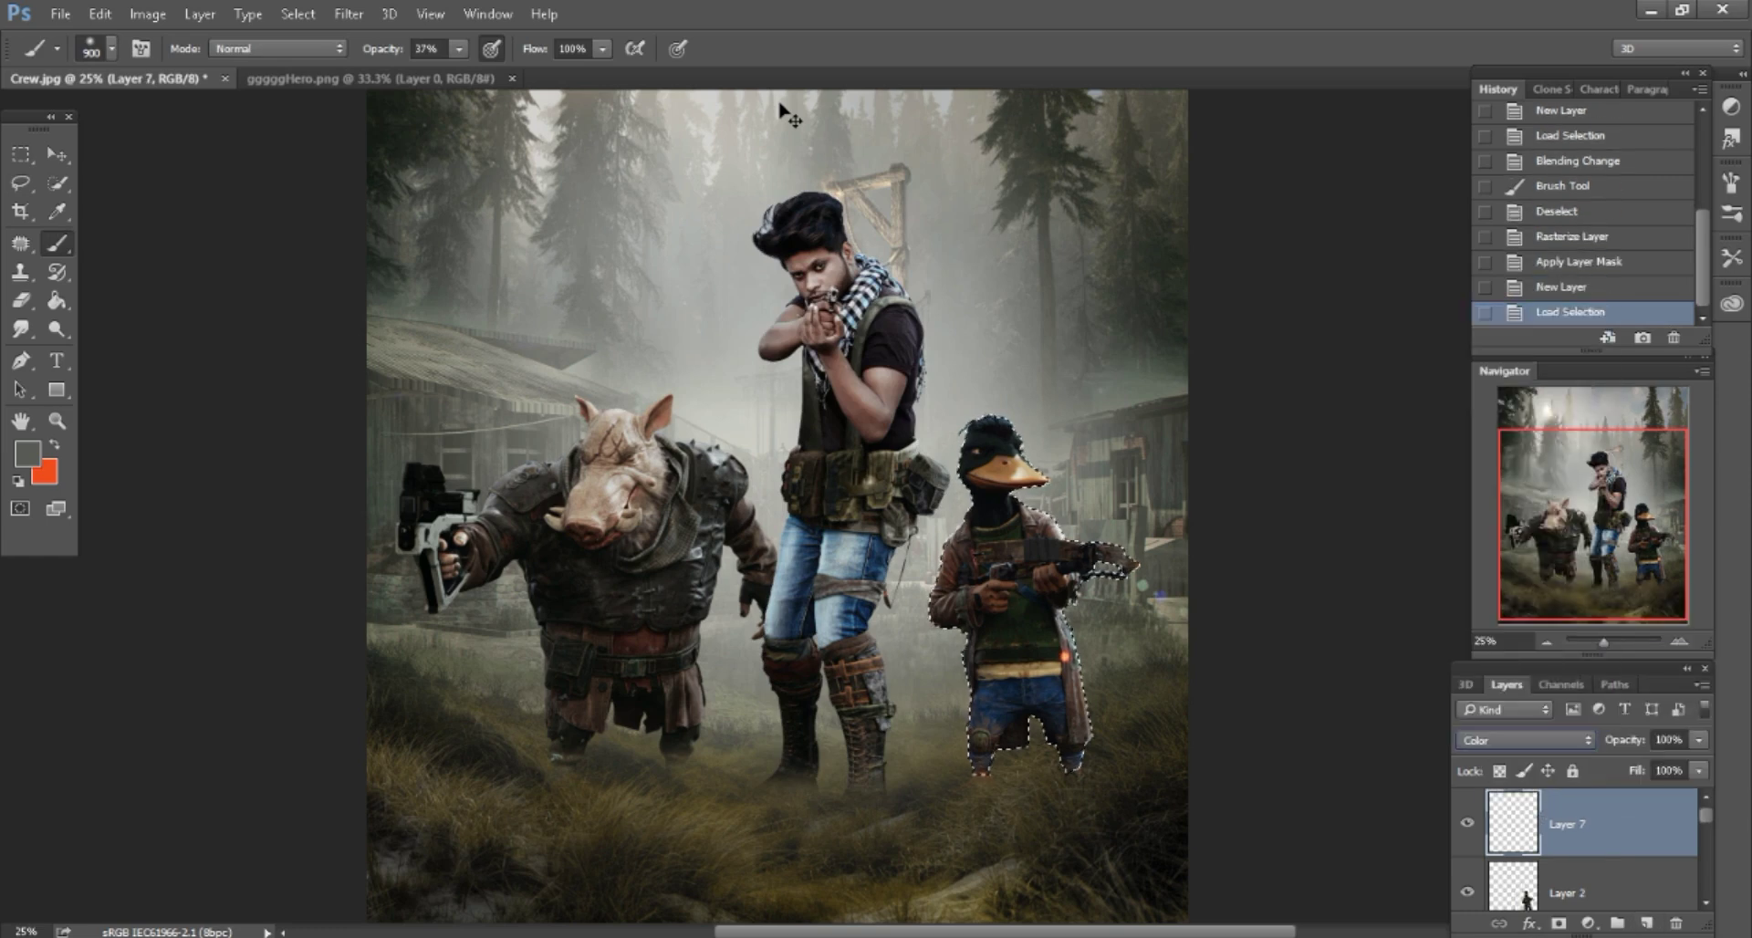
pyautogui.hotkey('shift', 'alt', 'c')
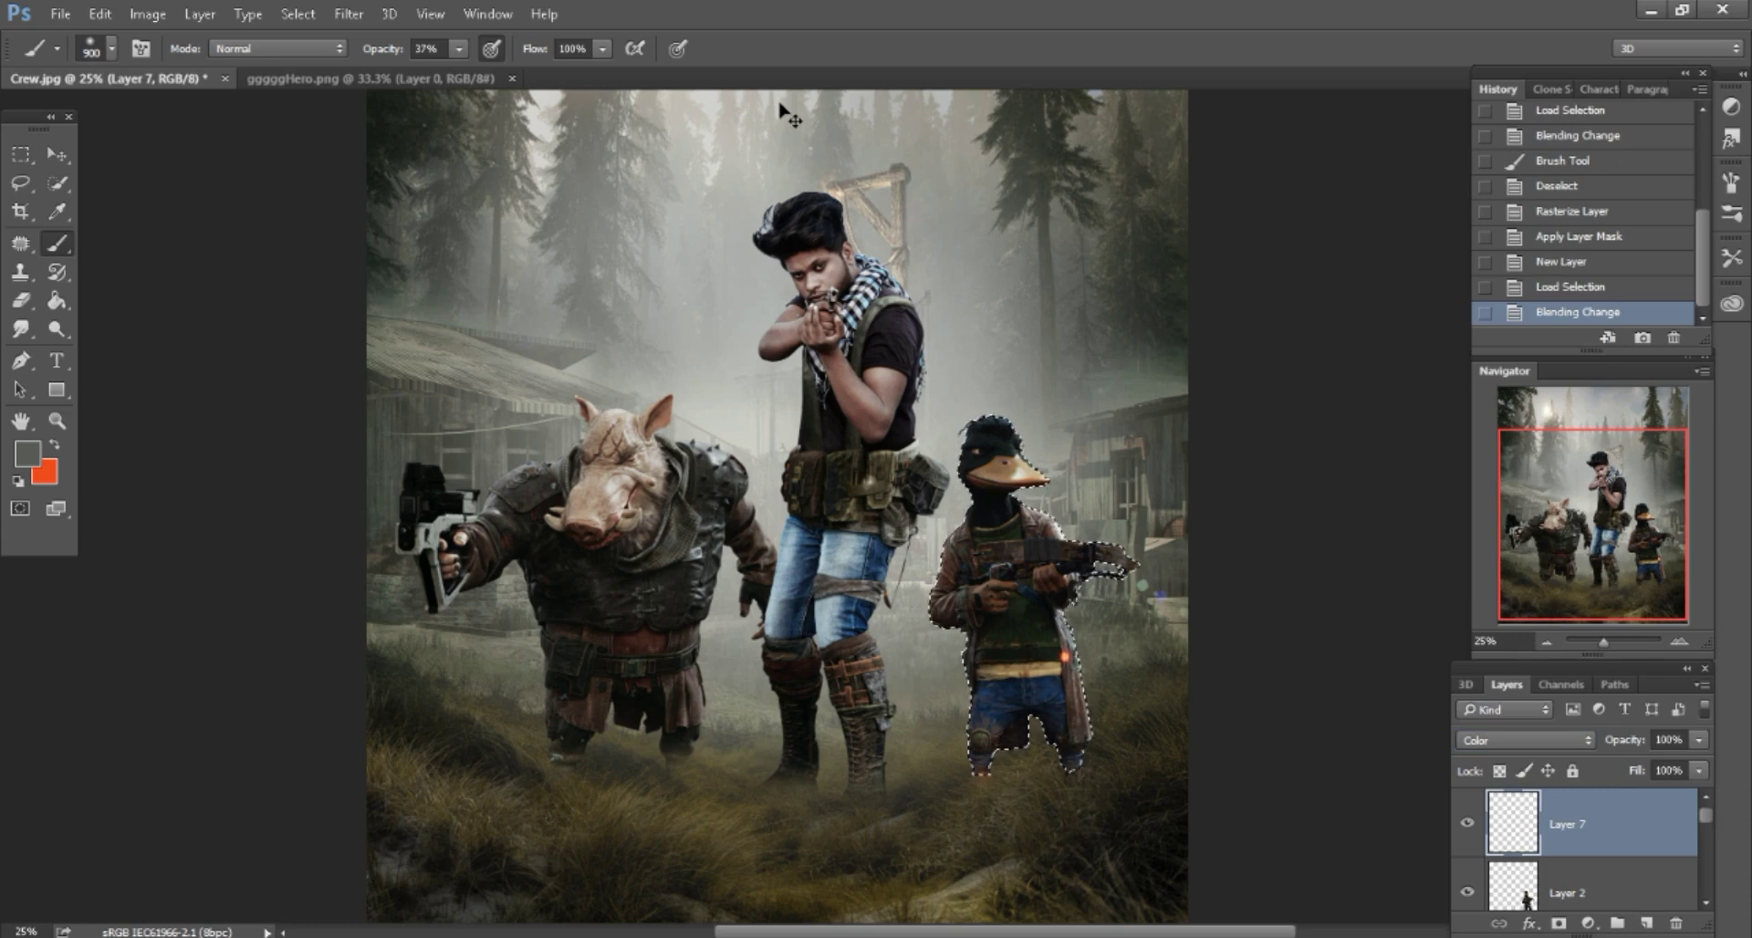
pyautogui.hotkey('ctrl', 'd')
pyautogui.press('l')
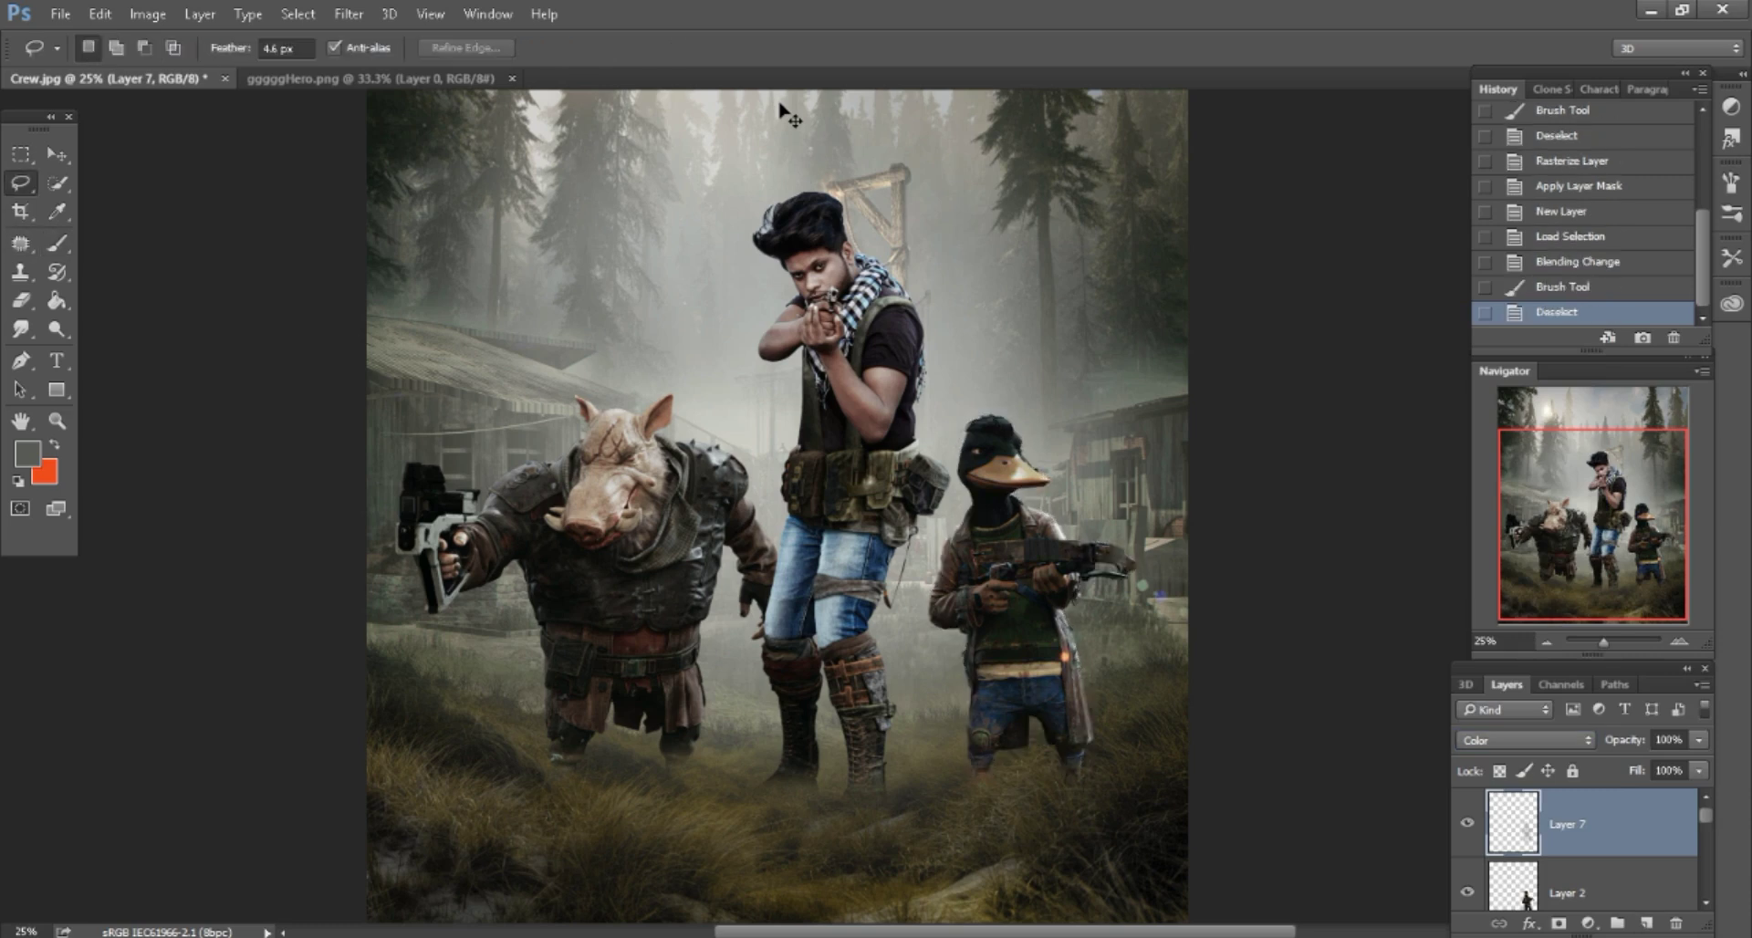
pyautogui.hotkey('ctrl', '-')
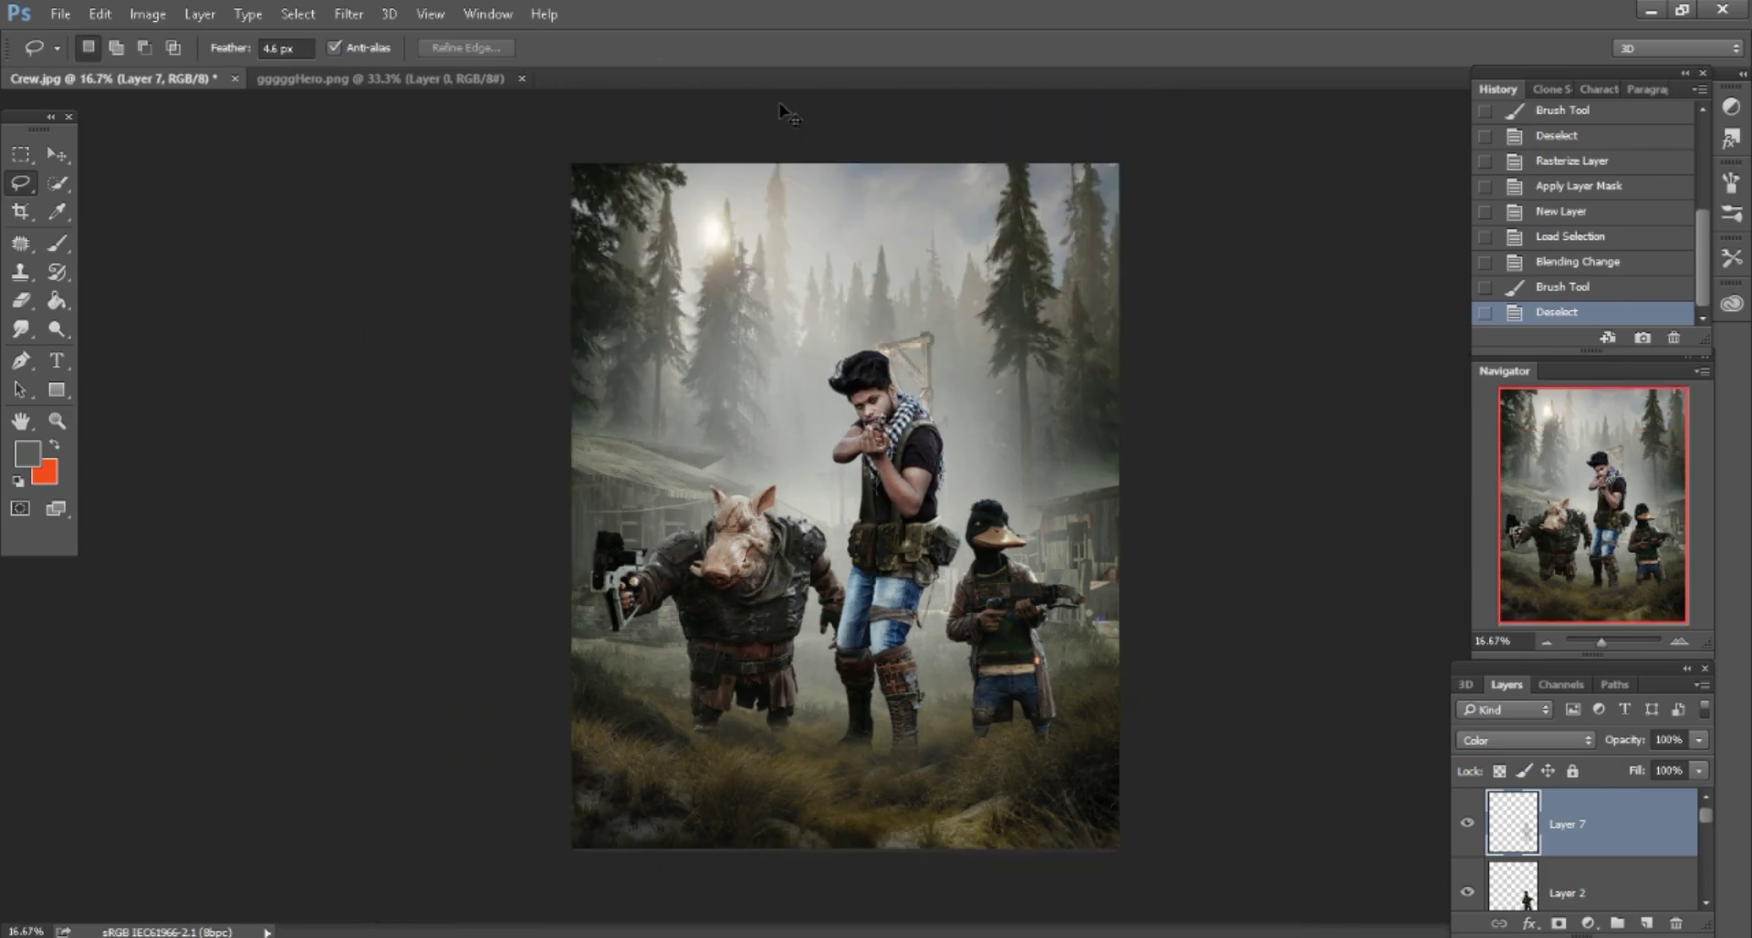
# Create Screen-mode Layer 8 with the duck's selection loaded and pale green dce6d8 as foreground colour.
pyautogui.hotkey('ctrl', '+')
pyautogui.hotkey('ctrl', '+')
pyautogui.scroll(1, 780, 110)
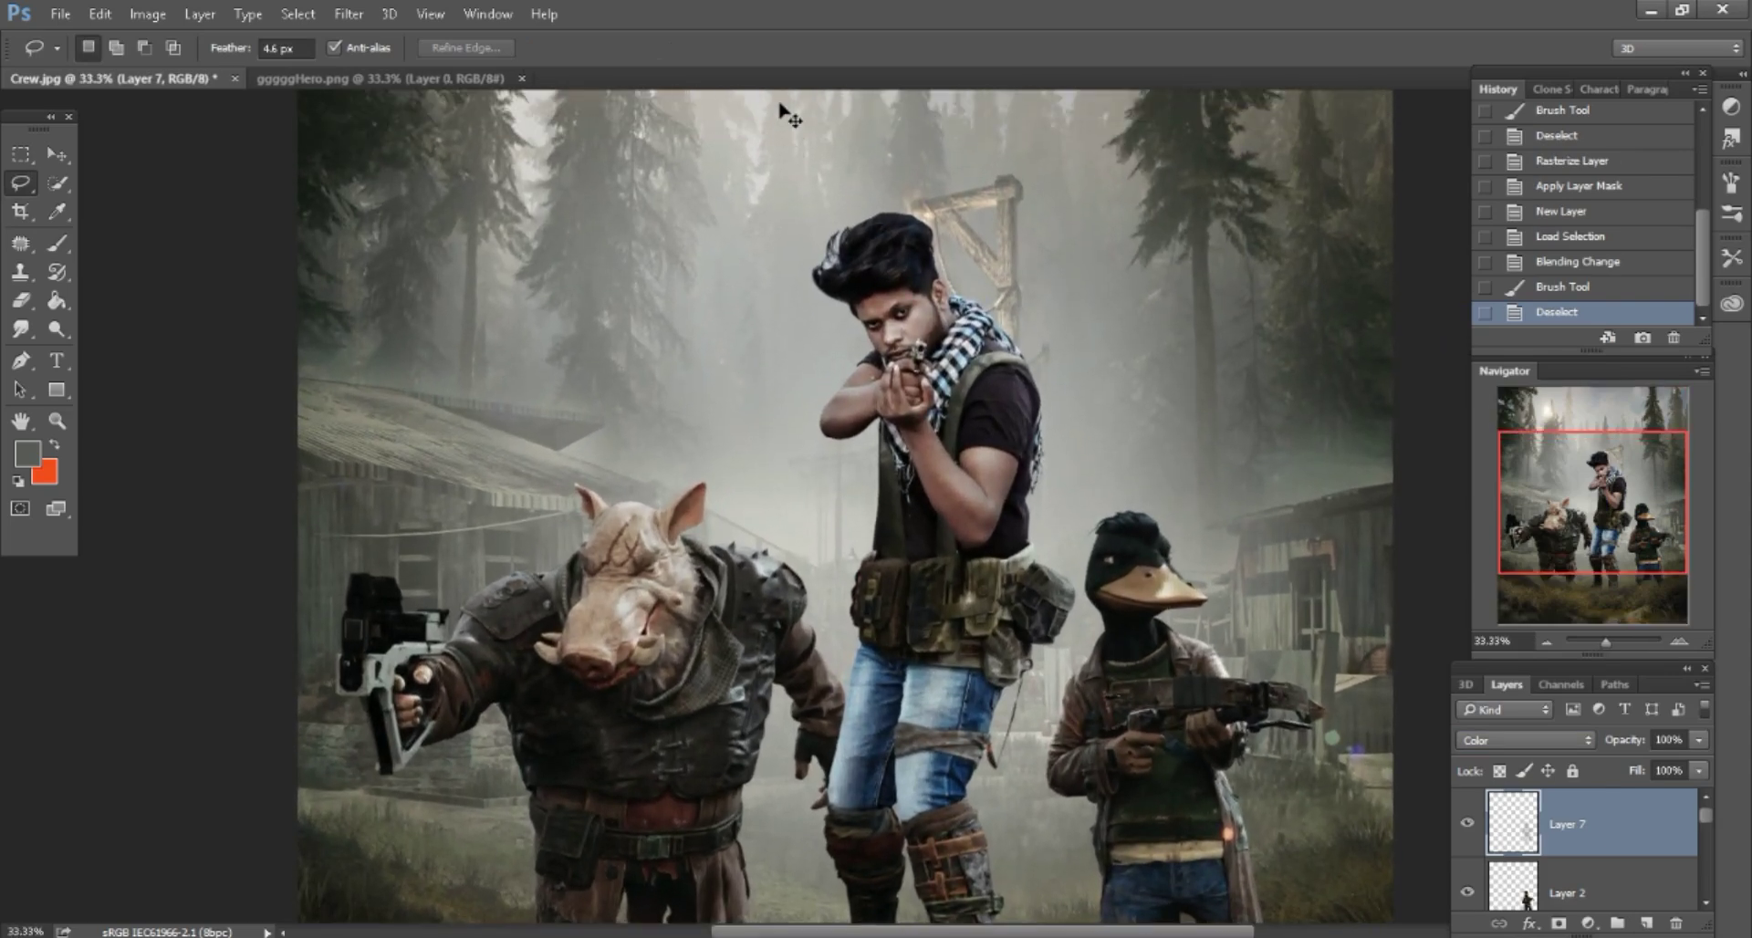
pyautogui.scroll(-5, 786, 114)
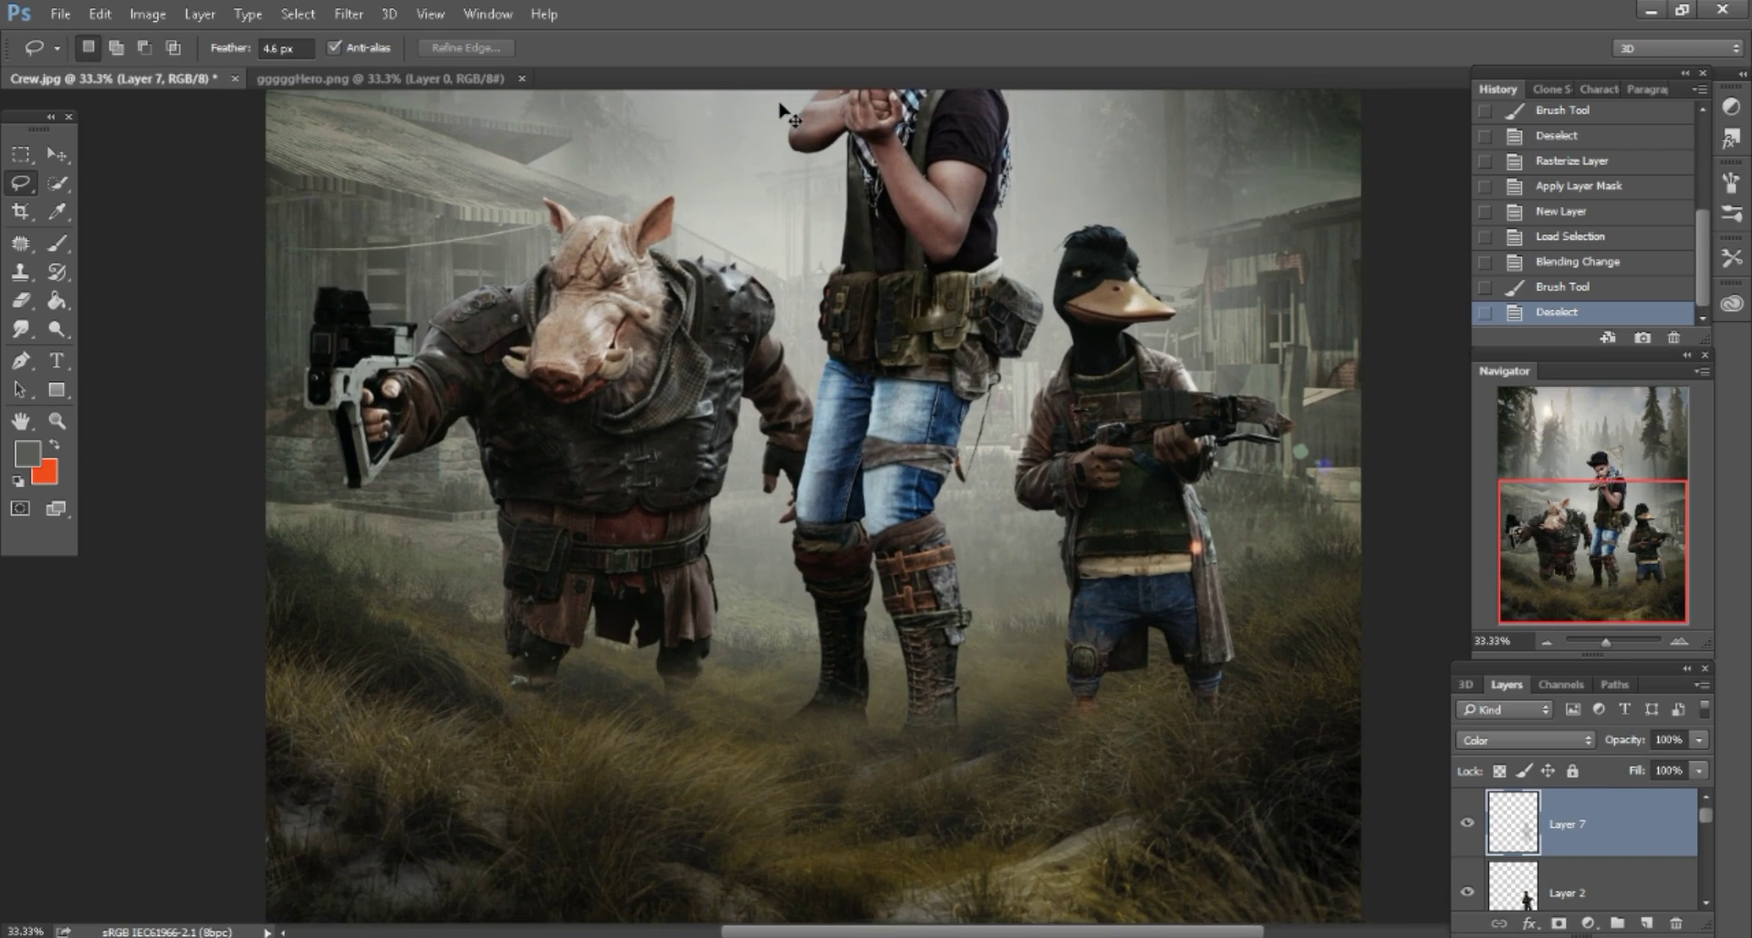
pyautogui.click(1646, 922)
pyautogui.keyDown('ctrl'); pyautogui.click(1513, 885); pyautogui.keyUp('ctrl')
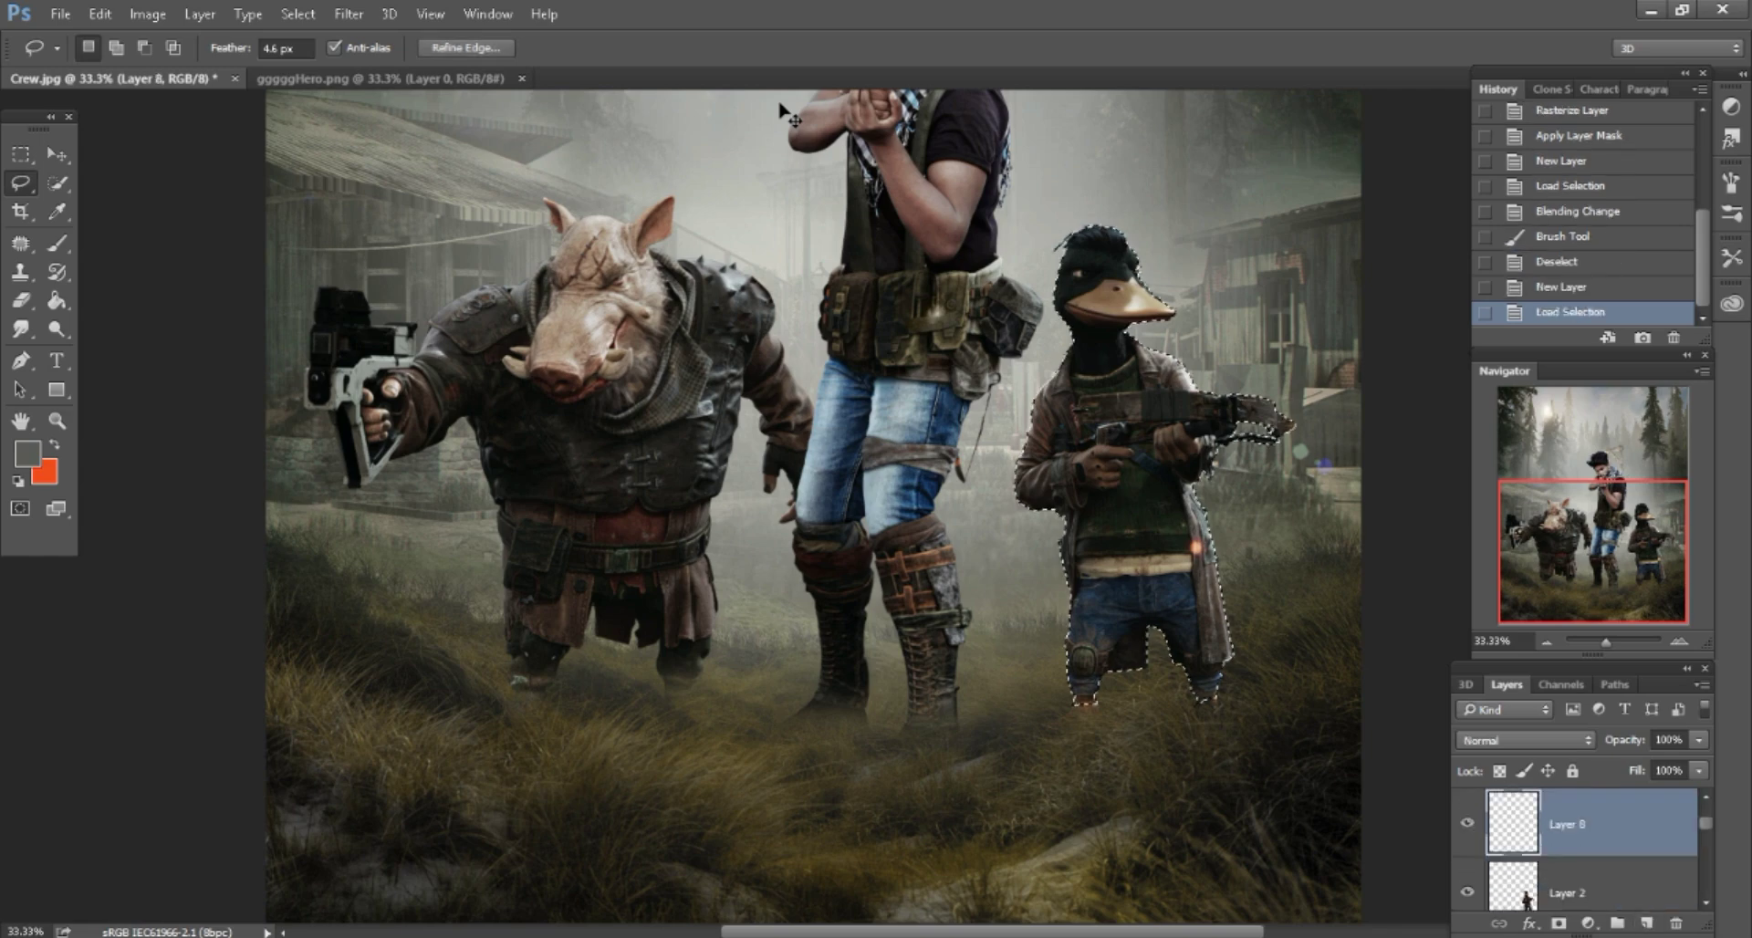
pyautogui.click(1523, 739)
pyautogui.click(1515, 445)
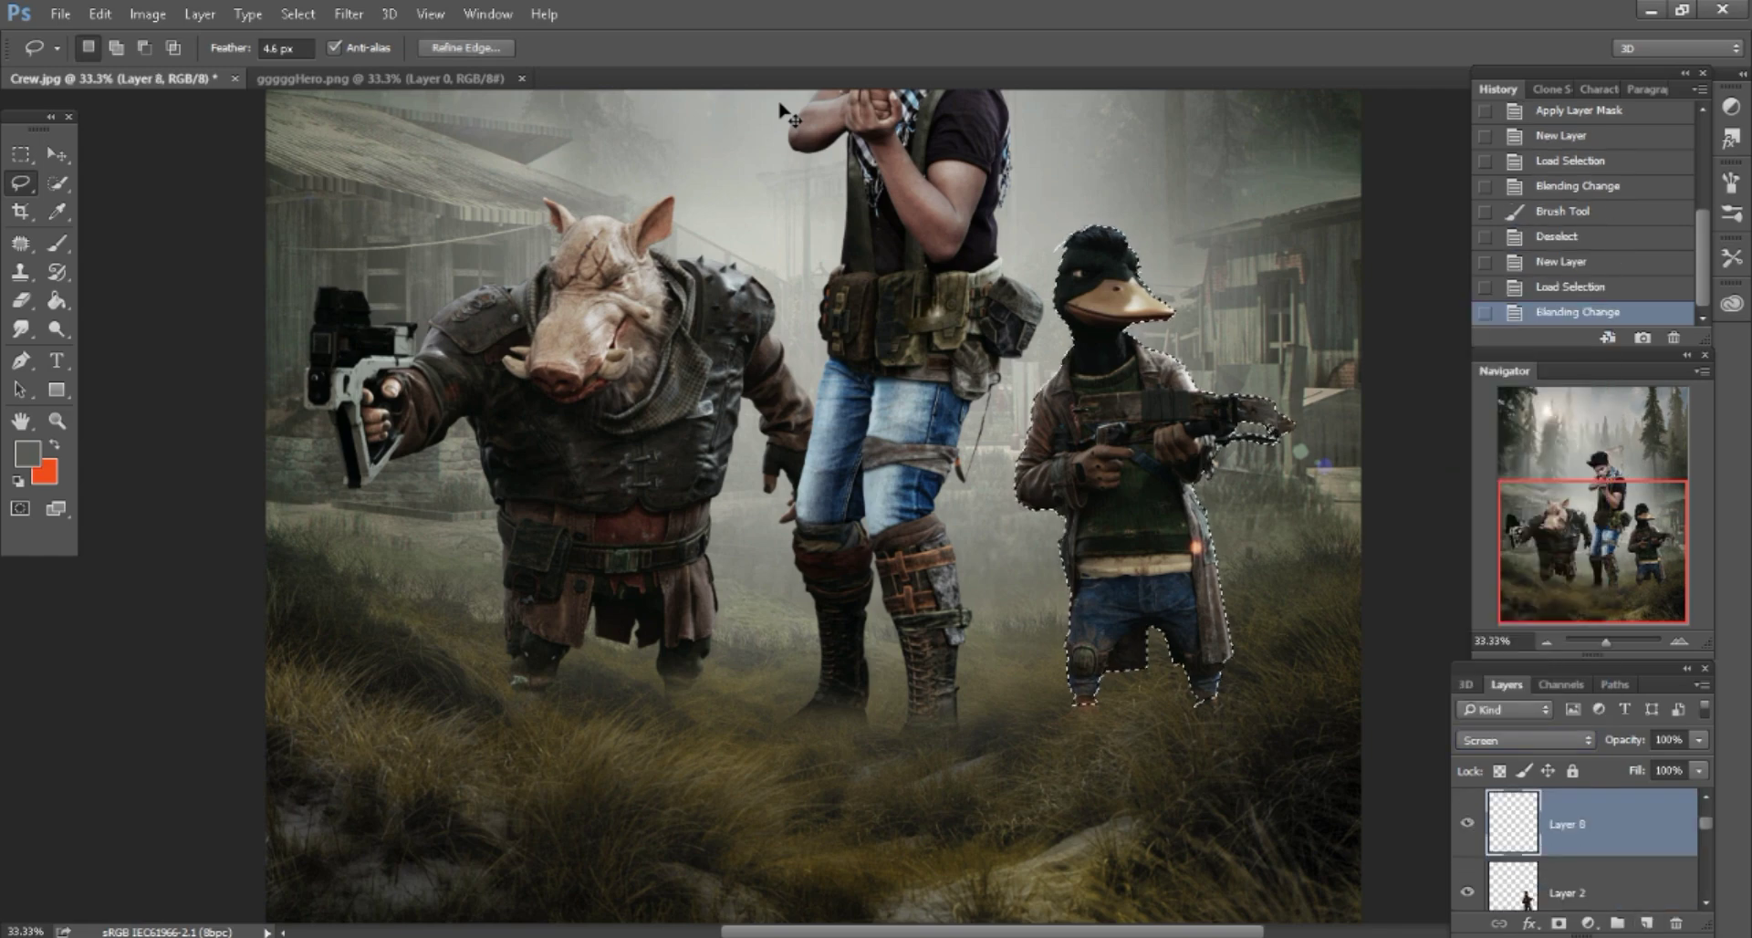
pyautogui.click(56, 210)
pyautogui.click(27, 453)
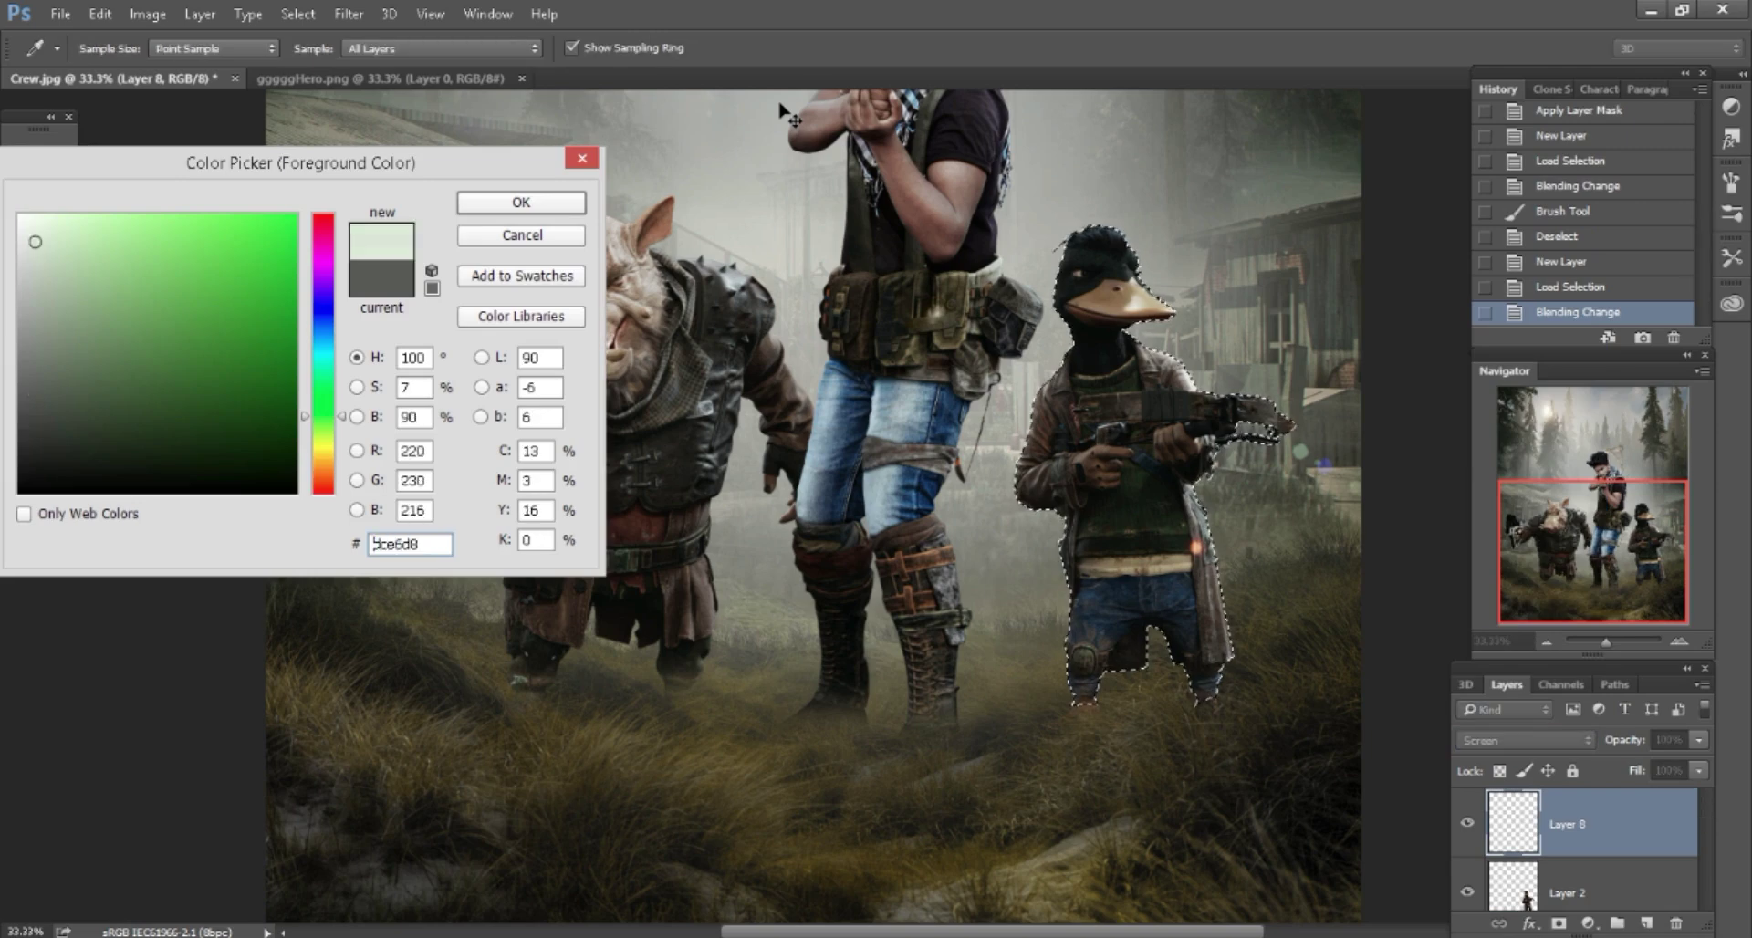
pyautogui.press('Return')
# Brush 37% pale-green highlights over the duck's head and gun, then deselect.
pyautogui.press('b')
pyautogui.hotkey('ctrl', '+')
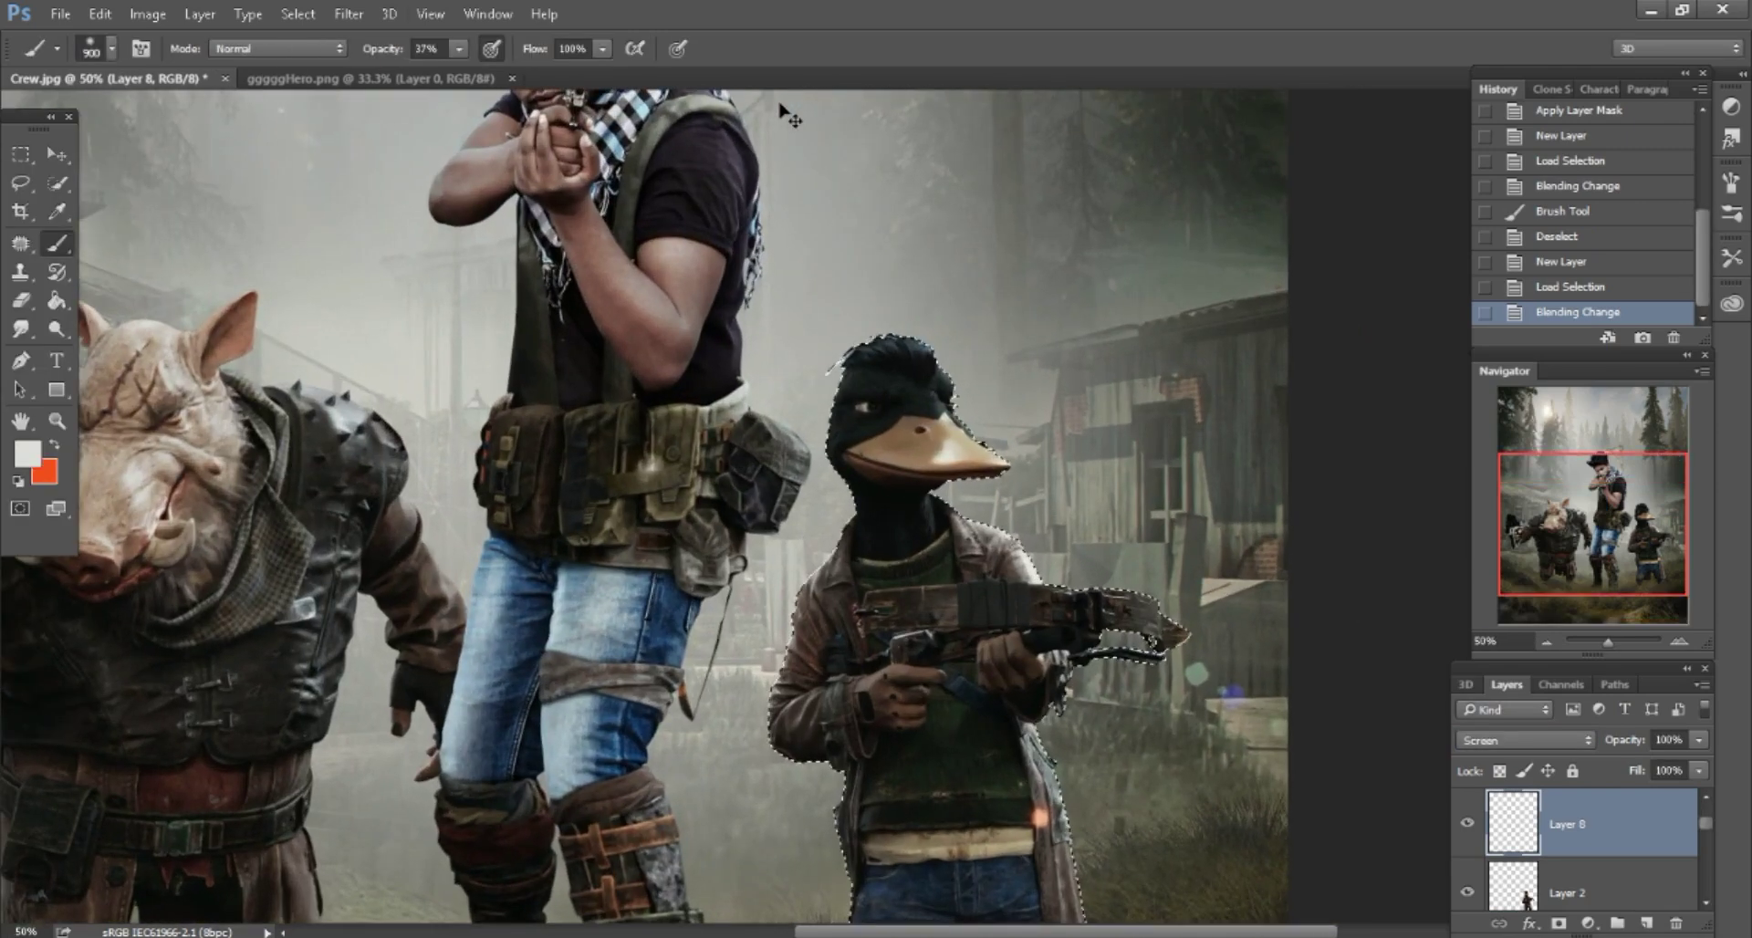
pyautogui.press('[')
pyautogui.press('[')
pyautogui.press('[')
pyautogui.moveTo(838, 766); pyautogui.dragTo(843, 894)
pyautogui.moveTo(835, 356); pyautogui.dragTo(834, 493)
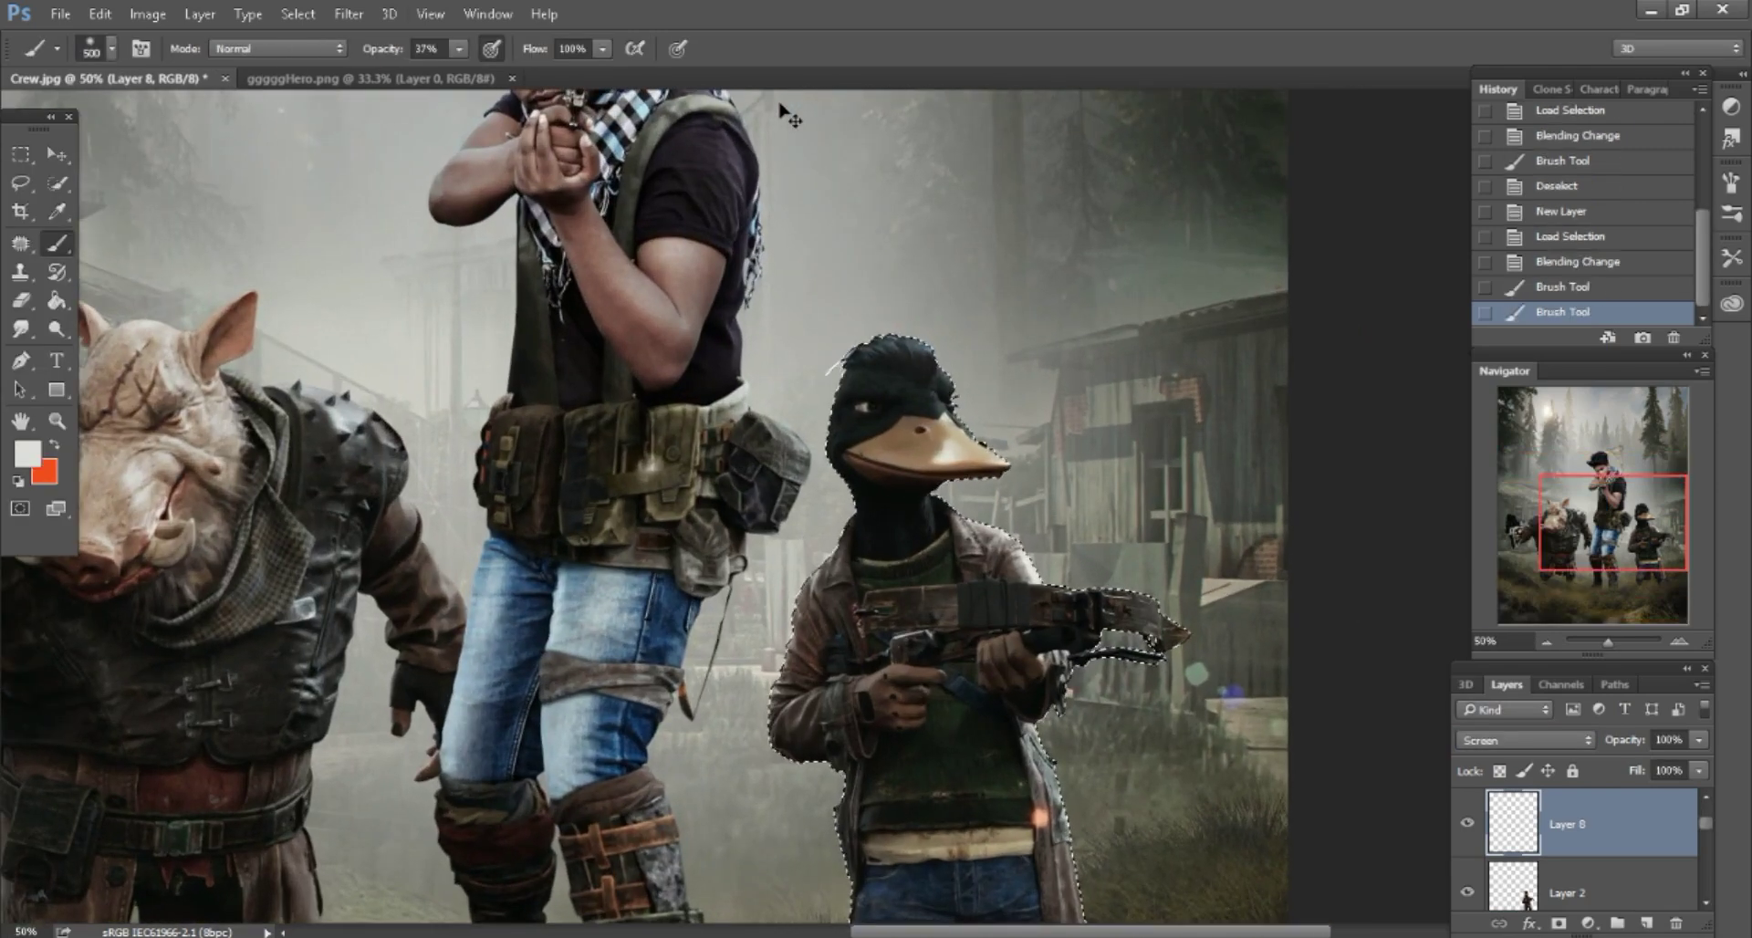
pyautogui.press('[')
pyautogui.press('[')
pyautogui.press('[')
pyautogui.moveTo(940, 347); pyautogui.dragTo(967, 438)
pyautogui.moveTo(876, 338); pyautogui.dragTo(949, 420)
pyautogui.moveTo(958, 520); pyautogui.dragTo(1159, 639)
pyautogui.moveTo(839, 355)
pyautogui.mouseDown()
pyautogui.moveTo(821, 566)
pyautogui.moveTo(858, 730)
pyautogui.mouseUp()
pyautogui.press(']')
pyautogui.press(']')
pyautogui.scroll(-5, 783, 114)
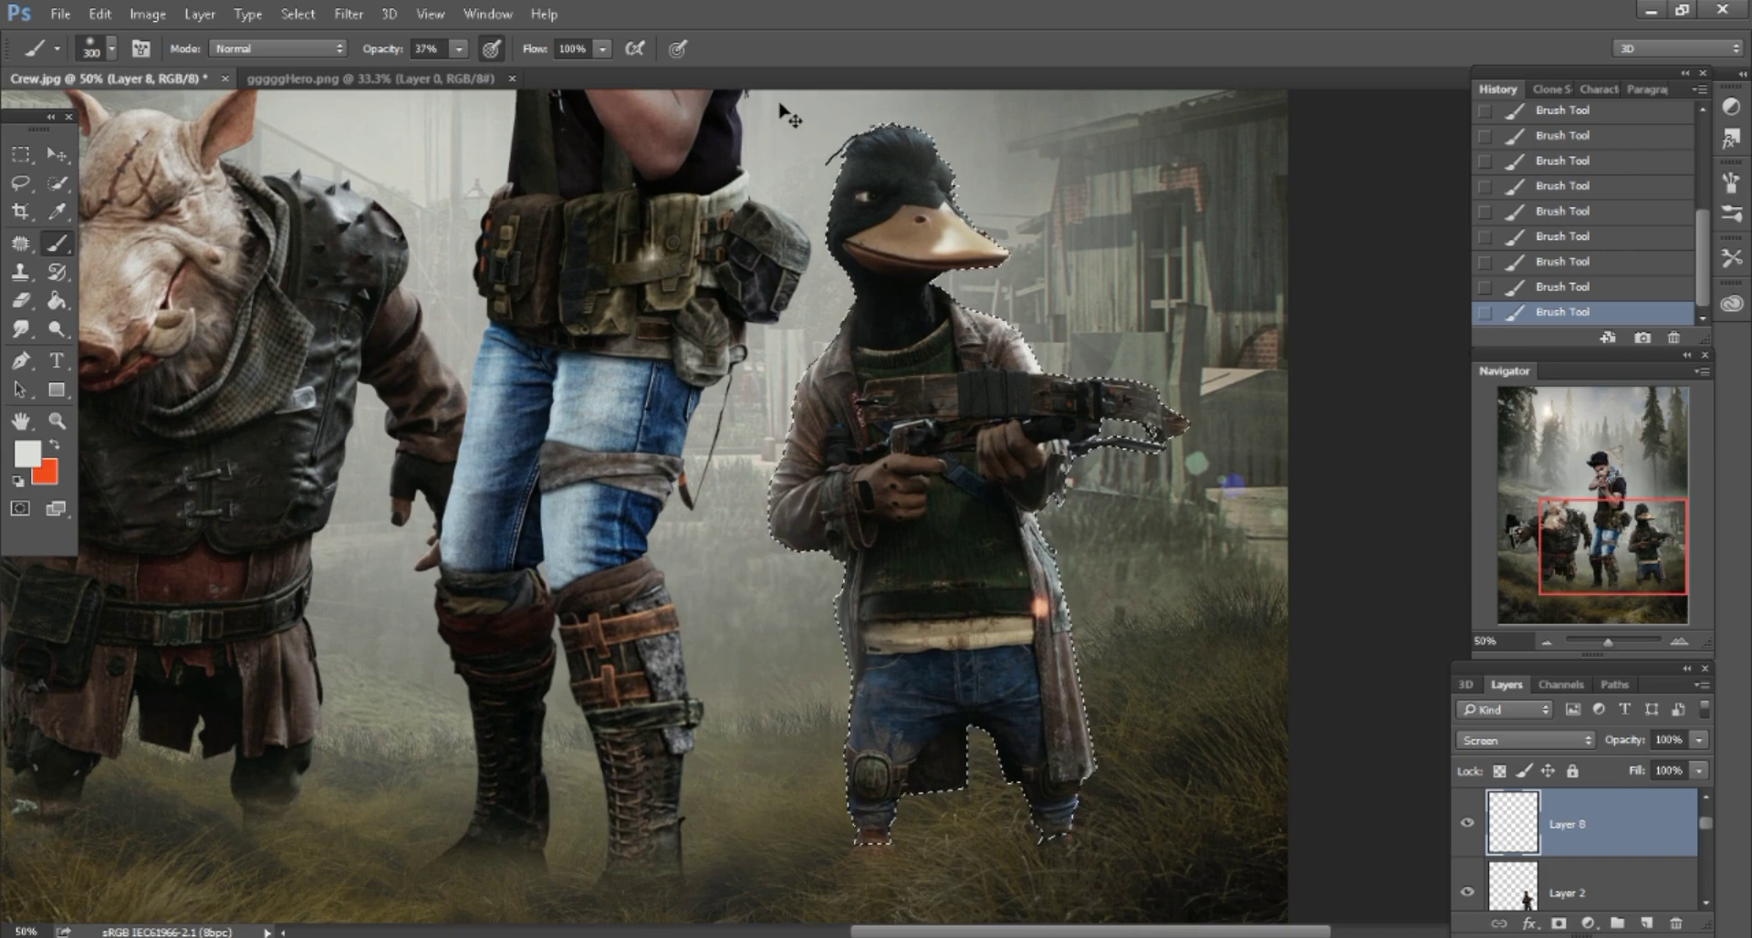
pyautogui.scroll(4, 784, 114)
pyautogui.hscroll(-8, 785, 114)
pyautogui.press('l')
pyautogui.hotkey('ctrl', 'd')
# Add Screen-mode Layer 9 with the man's outline loaded as a selection.
pyautogui.scroll(8, 784, 114)
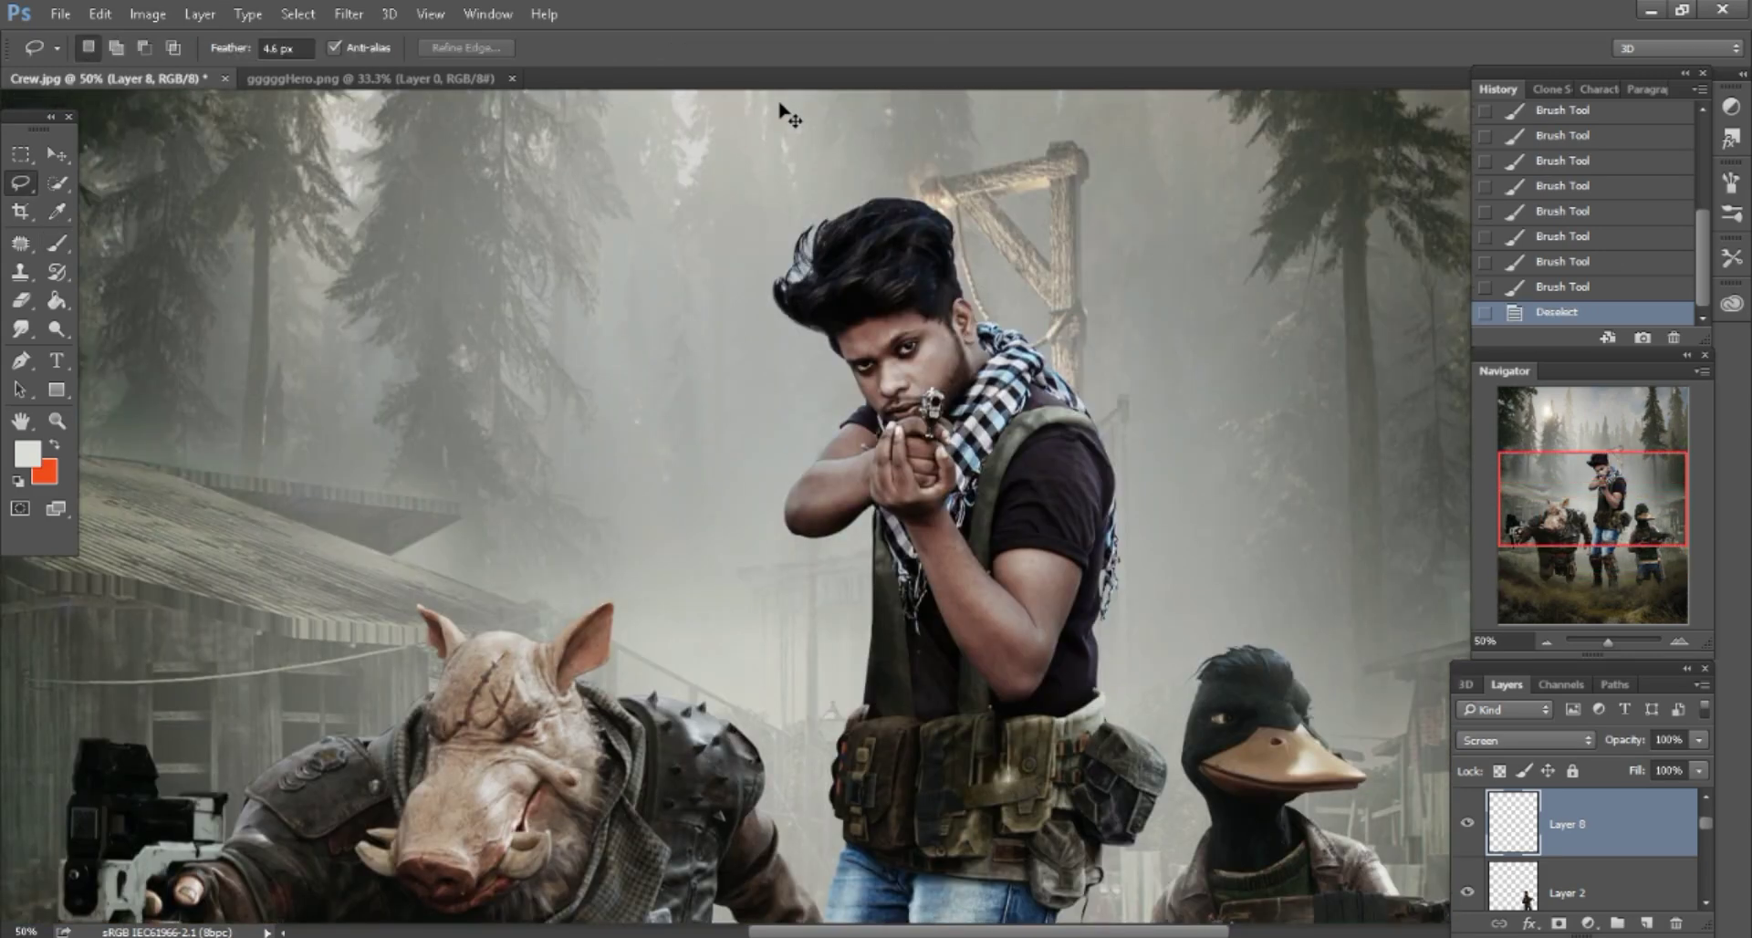
pyautogui.scroll(2, 785, 114)
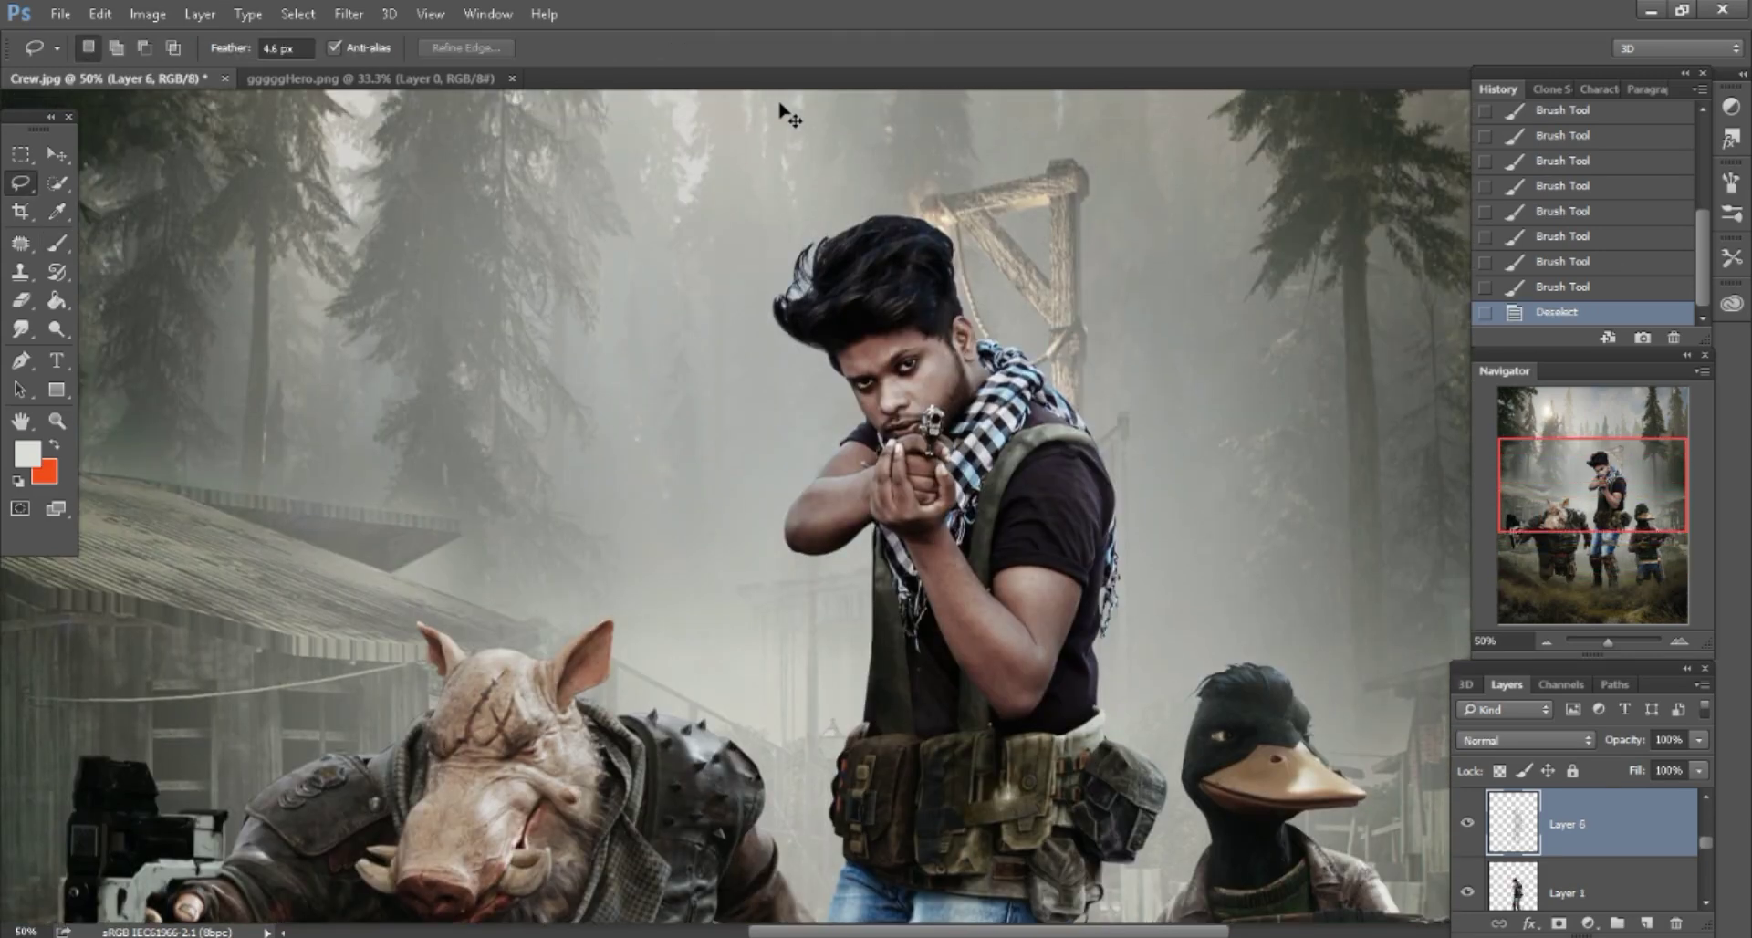
pyautogui.hotkey('ctrl', 'shift', 'alt', 'n')
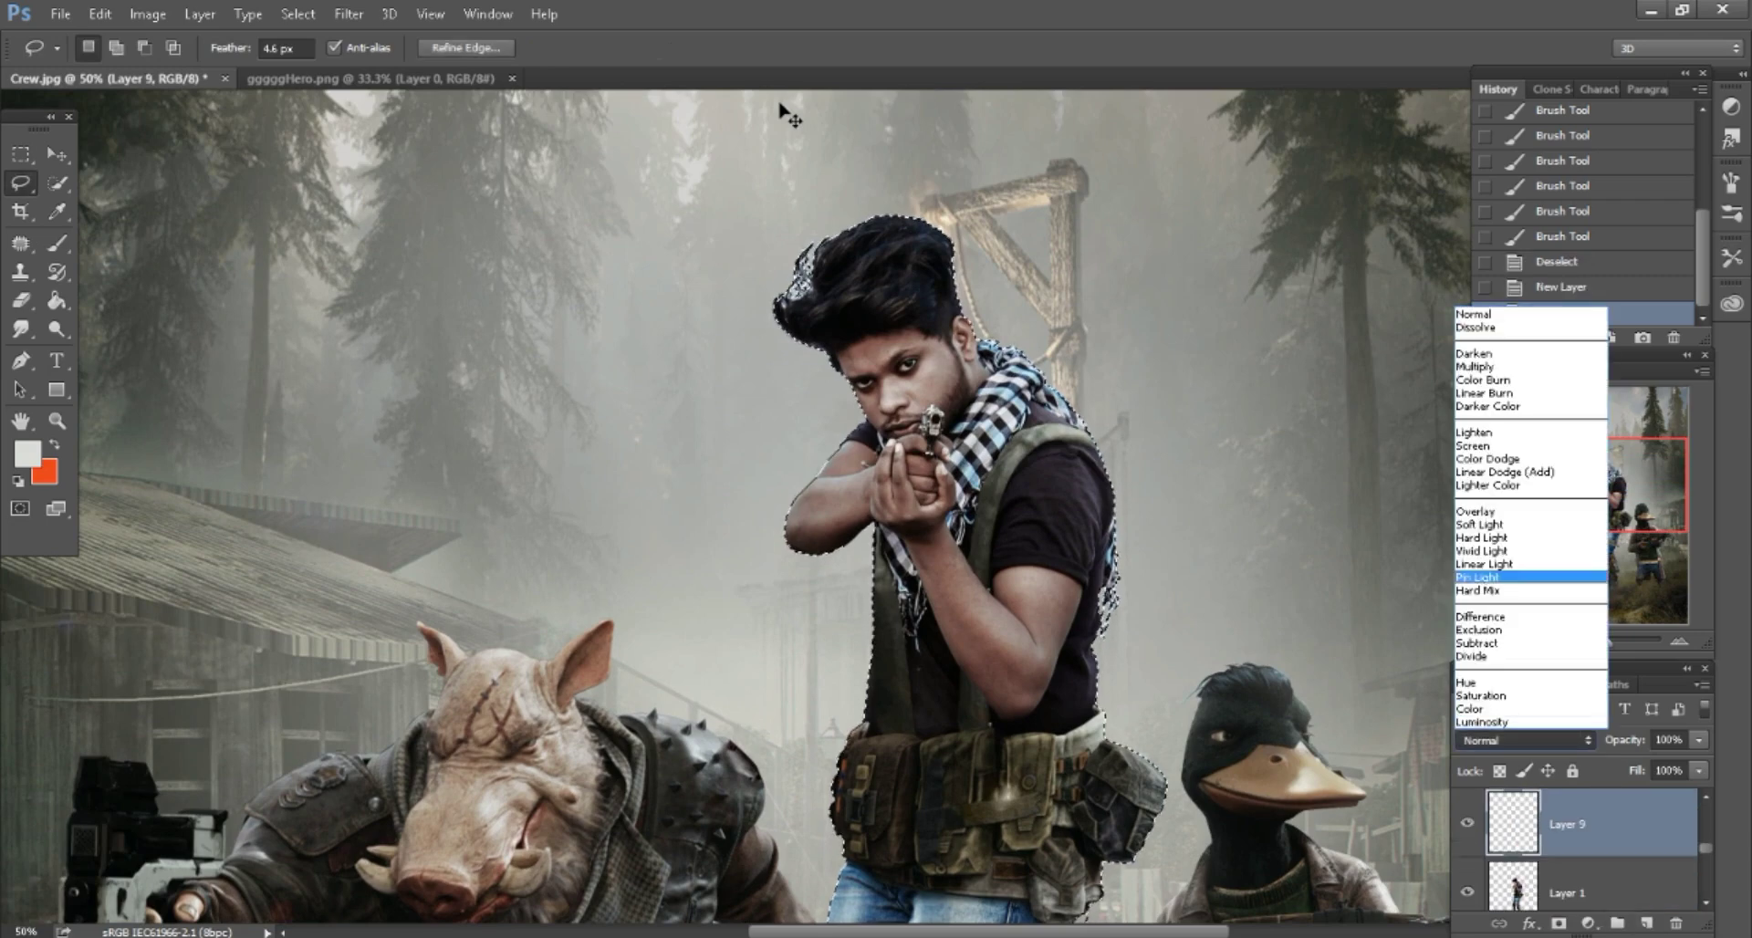
pyautogui.press('Up')
pyautogui.press('Up')
pyautogui.press('Up')
pyautogui.press('Return')
# Paint soft 37% highlights over the man's shoulder, arm, body and head, then deselect.
pyautogui.press('b')
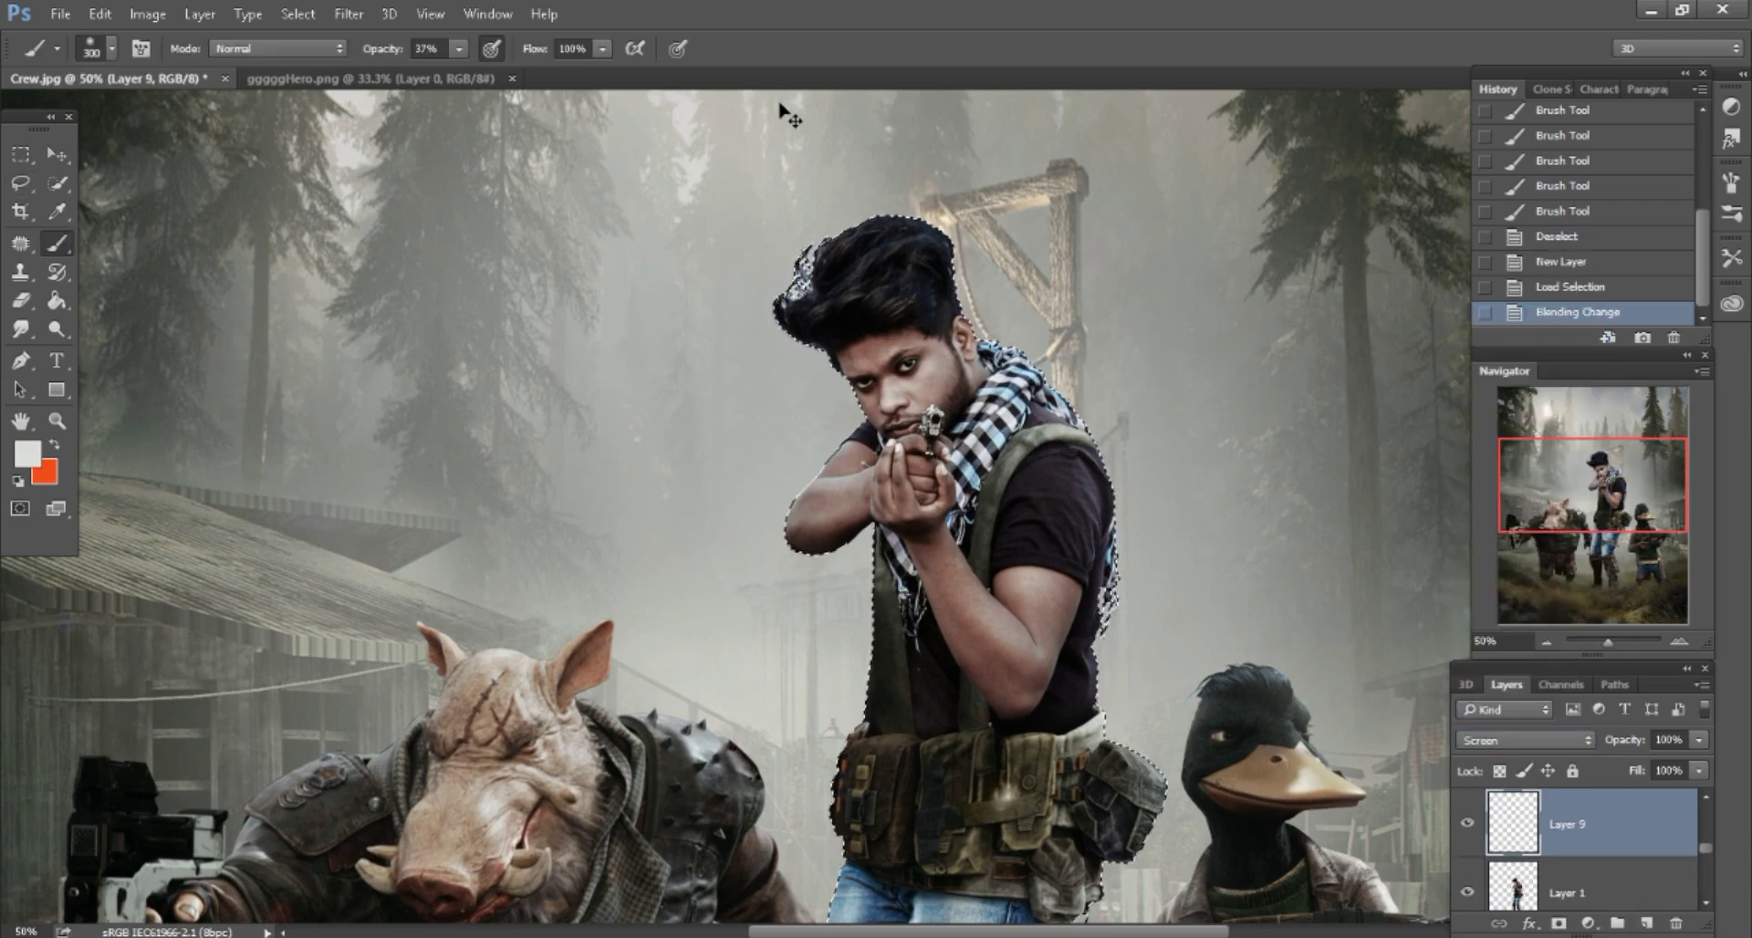
pyautogui.scroll(5, 784, 114)
pyautogui.press(']')
pyautogui.press(']')
pyautogui.press(']')
pyautogui.moveTo(894, 365)
pyautogui.mouseDown()
pyautogui.moveTo(1077, 548)
pyautogui.moveTo(995, 465)
pyautogui.moveTo(1086, 566)
pyautogui.moveTo(1095, 629)
pyautogui.mouseUp()
pyautogui.moveTo(1099, 702); pyautogui.dragTo(1118, 762)
pyautogui.moveTo(1099, 703); pyautogui.dragTo(1118, 776)
pyautogui.scroll(-5, 785, 114)
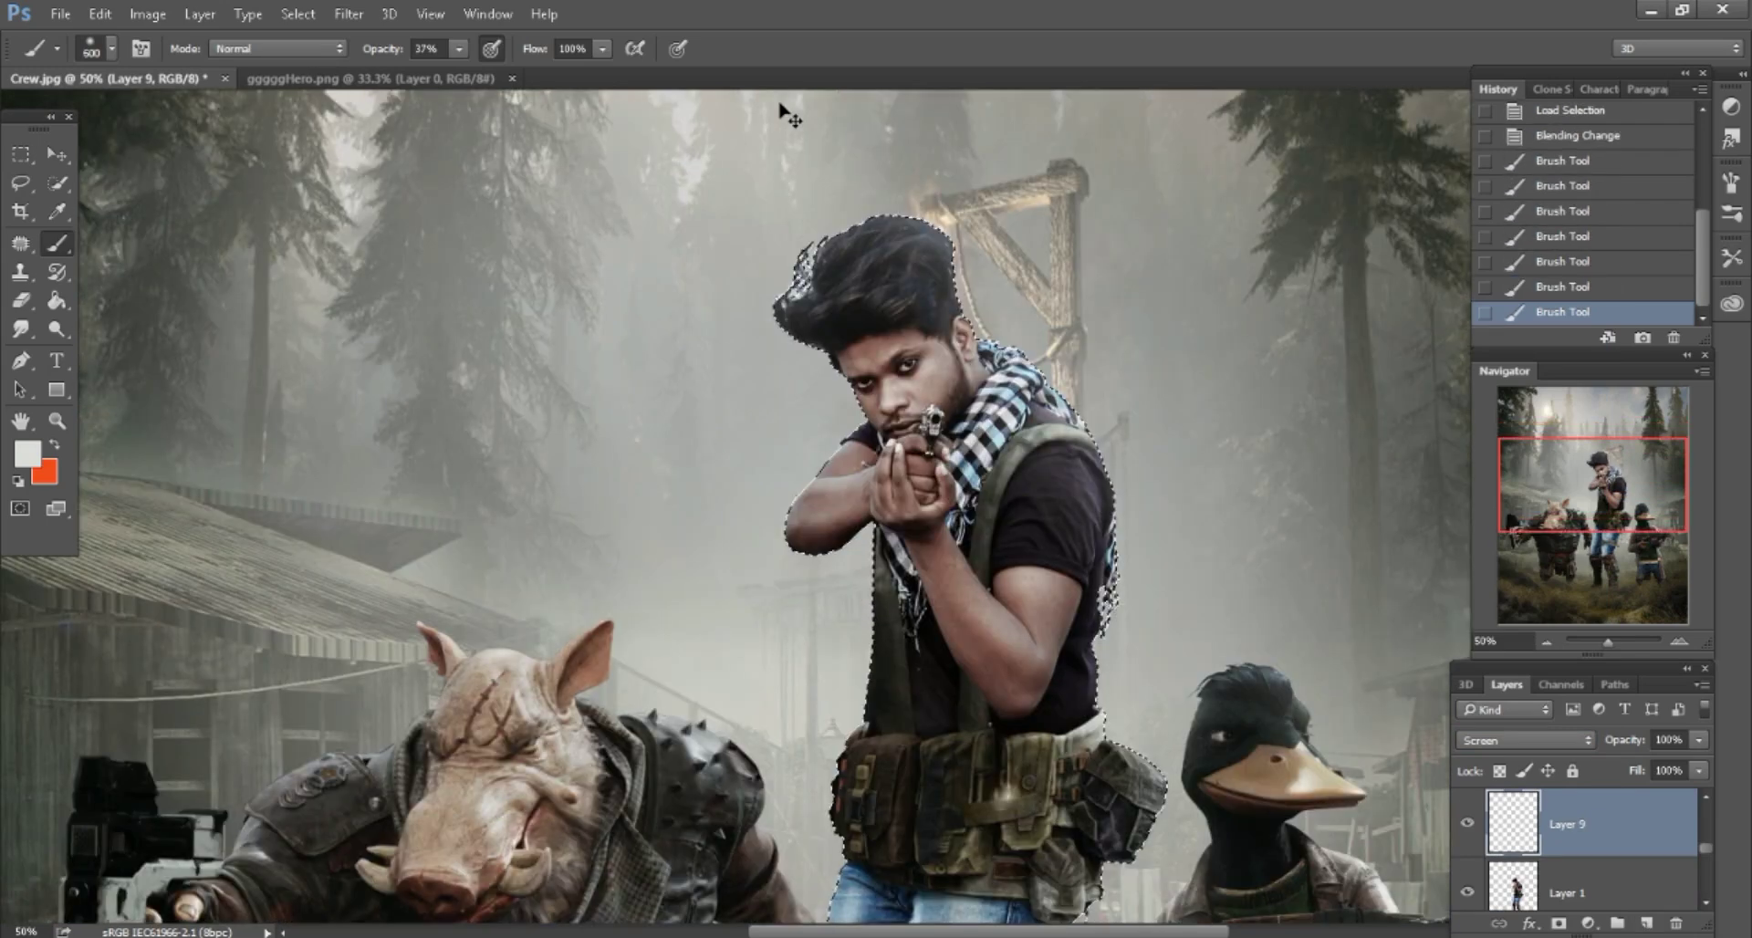
pyautogui.press('[')
pyautogui.press('[')
pyautogui.moveTo(775, 269); pyautogui.dragTo(807, 315)
pyautogui.scroll(-4, 785, 114)
pyautogui.moveTo(789, 410); pyautogui.dragTo(812, 434)
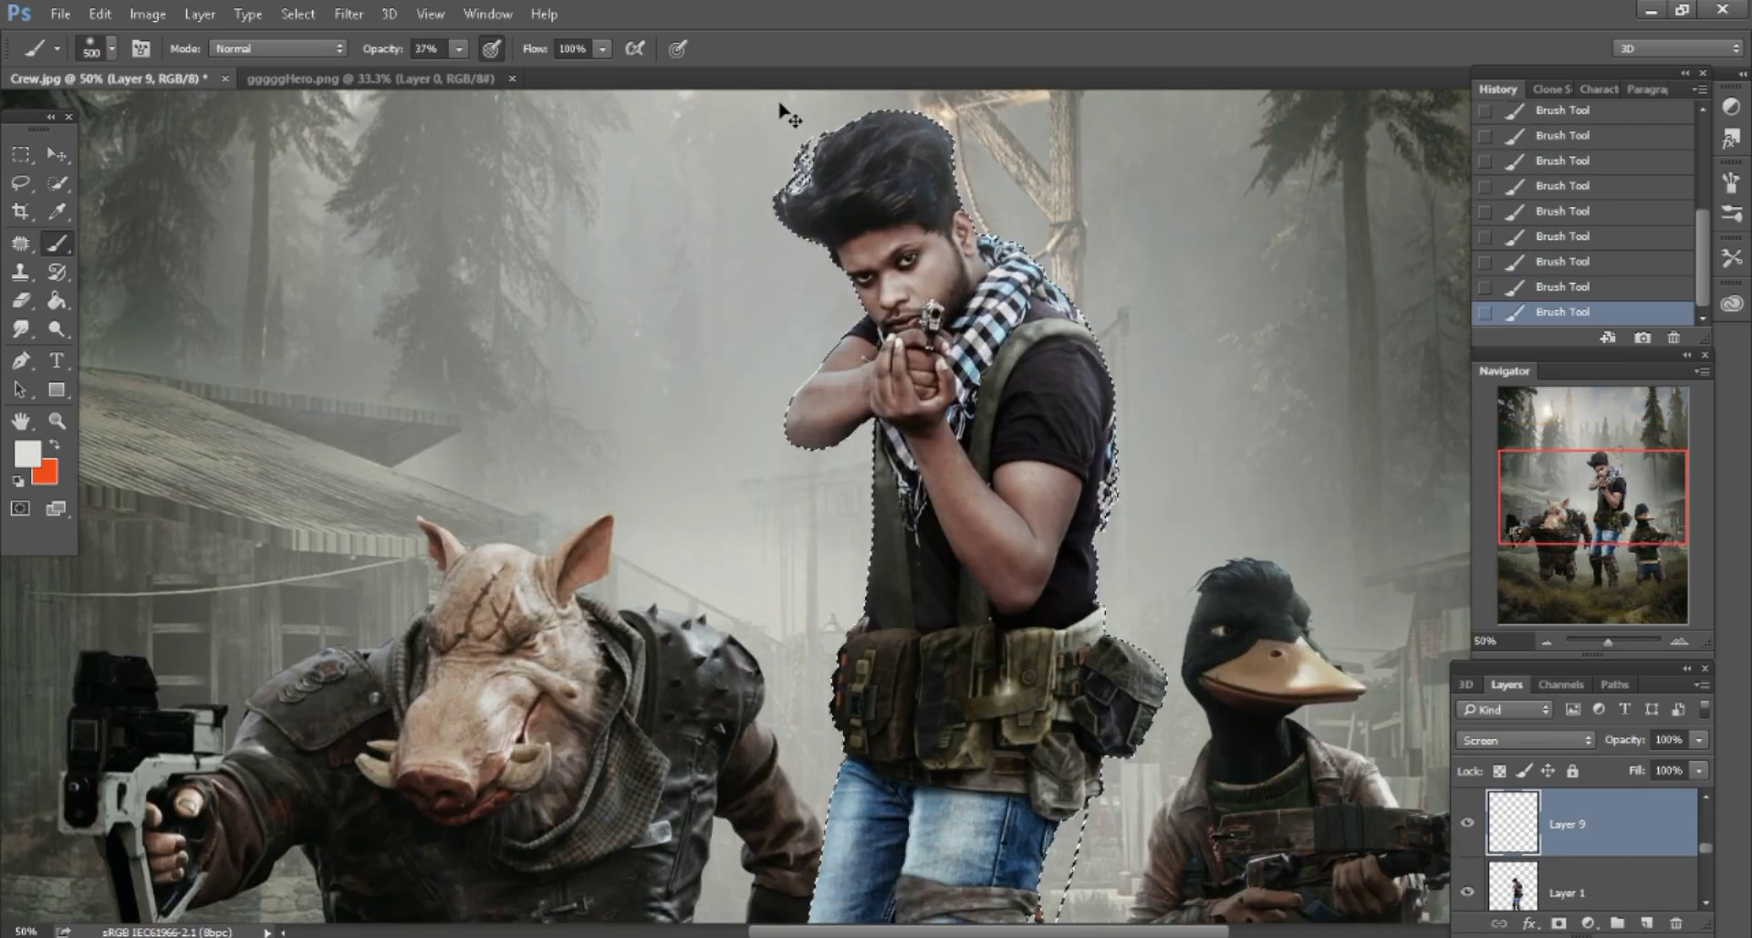
pyautogui.scroll(-2, 784, 114)
pyautogui.press('[')
pyautogui.press('[')
pyautogui.scroll(-4, 782, 108)
pyautogui.press(']')
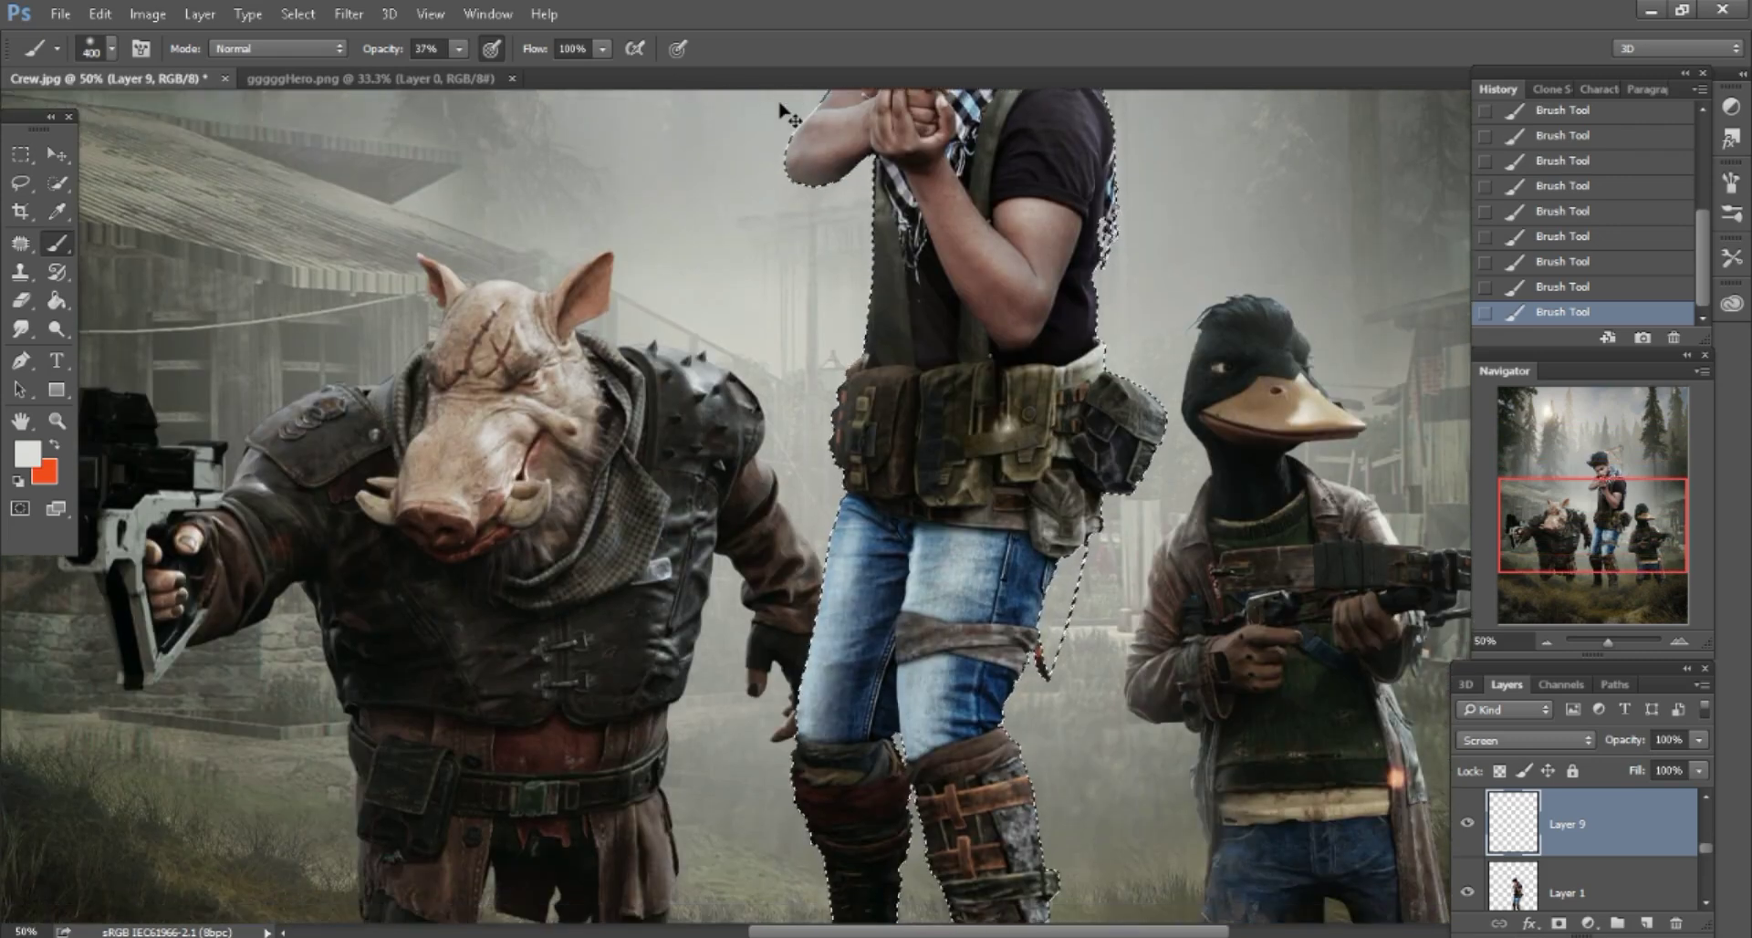
pyautogui.scroll(-2, 782, 110)
pyautogui.scroll(-1, 784, 113)
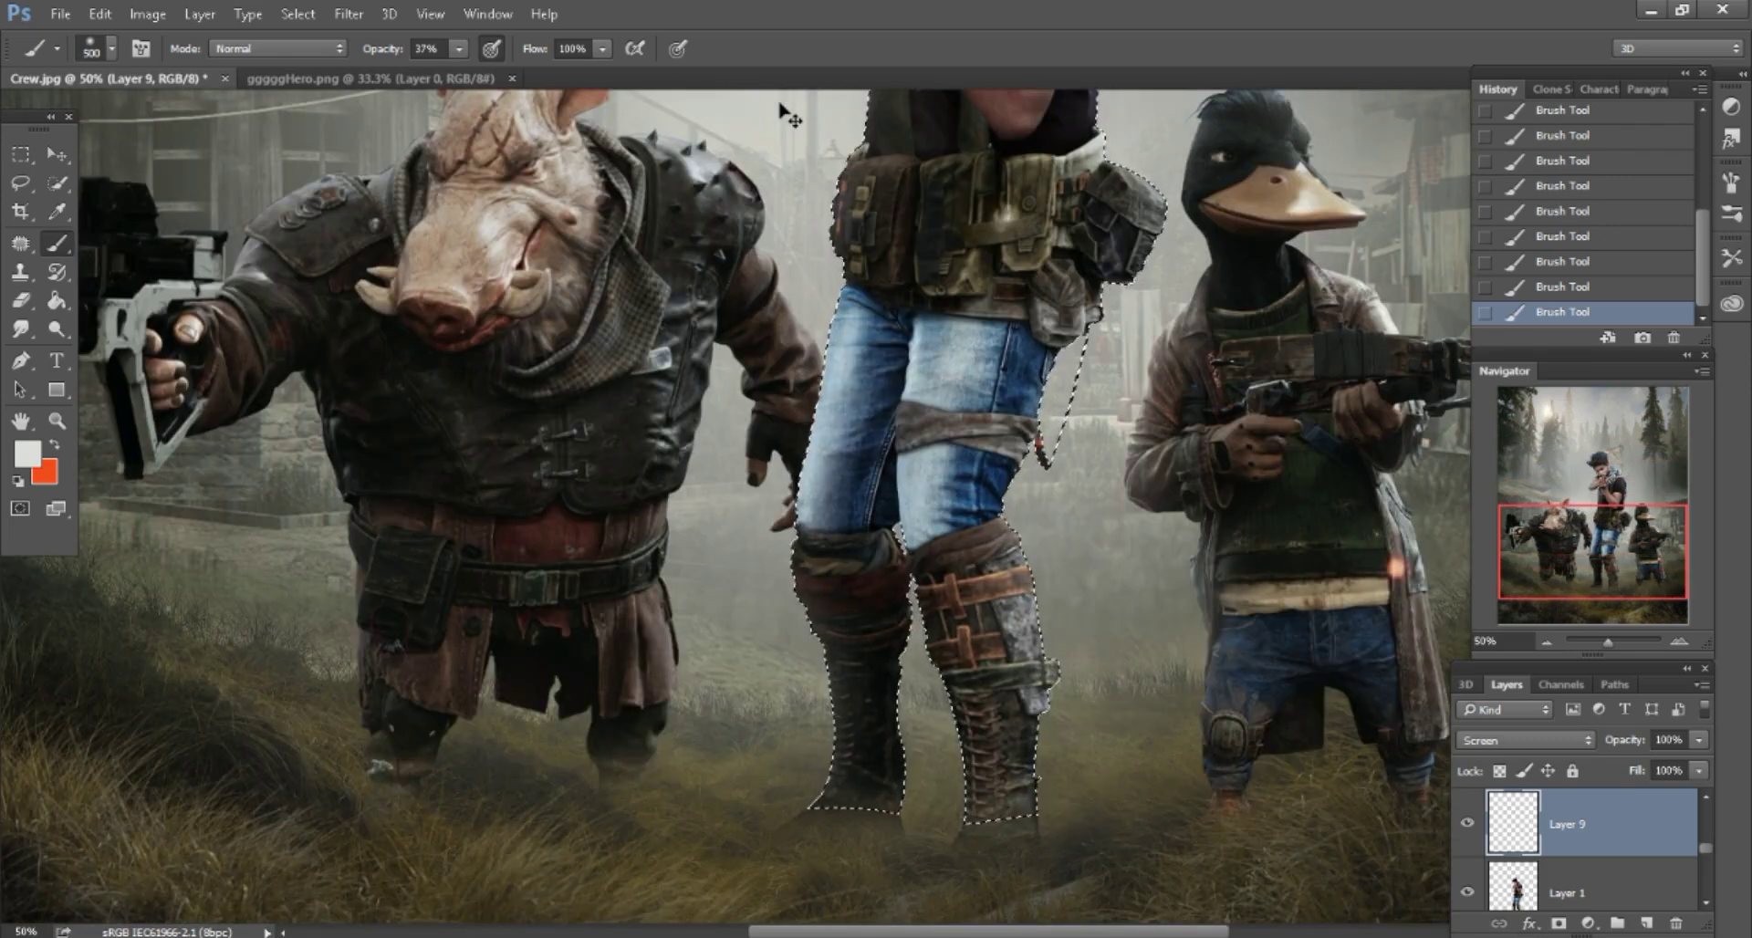
pyautogui.scroll(2, 782, 113)
pyautogui.press(']')
pyautogui.scroll(4, 782, 114)
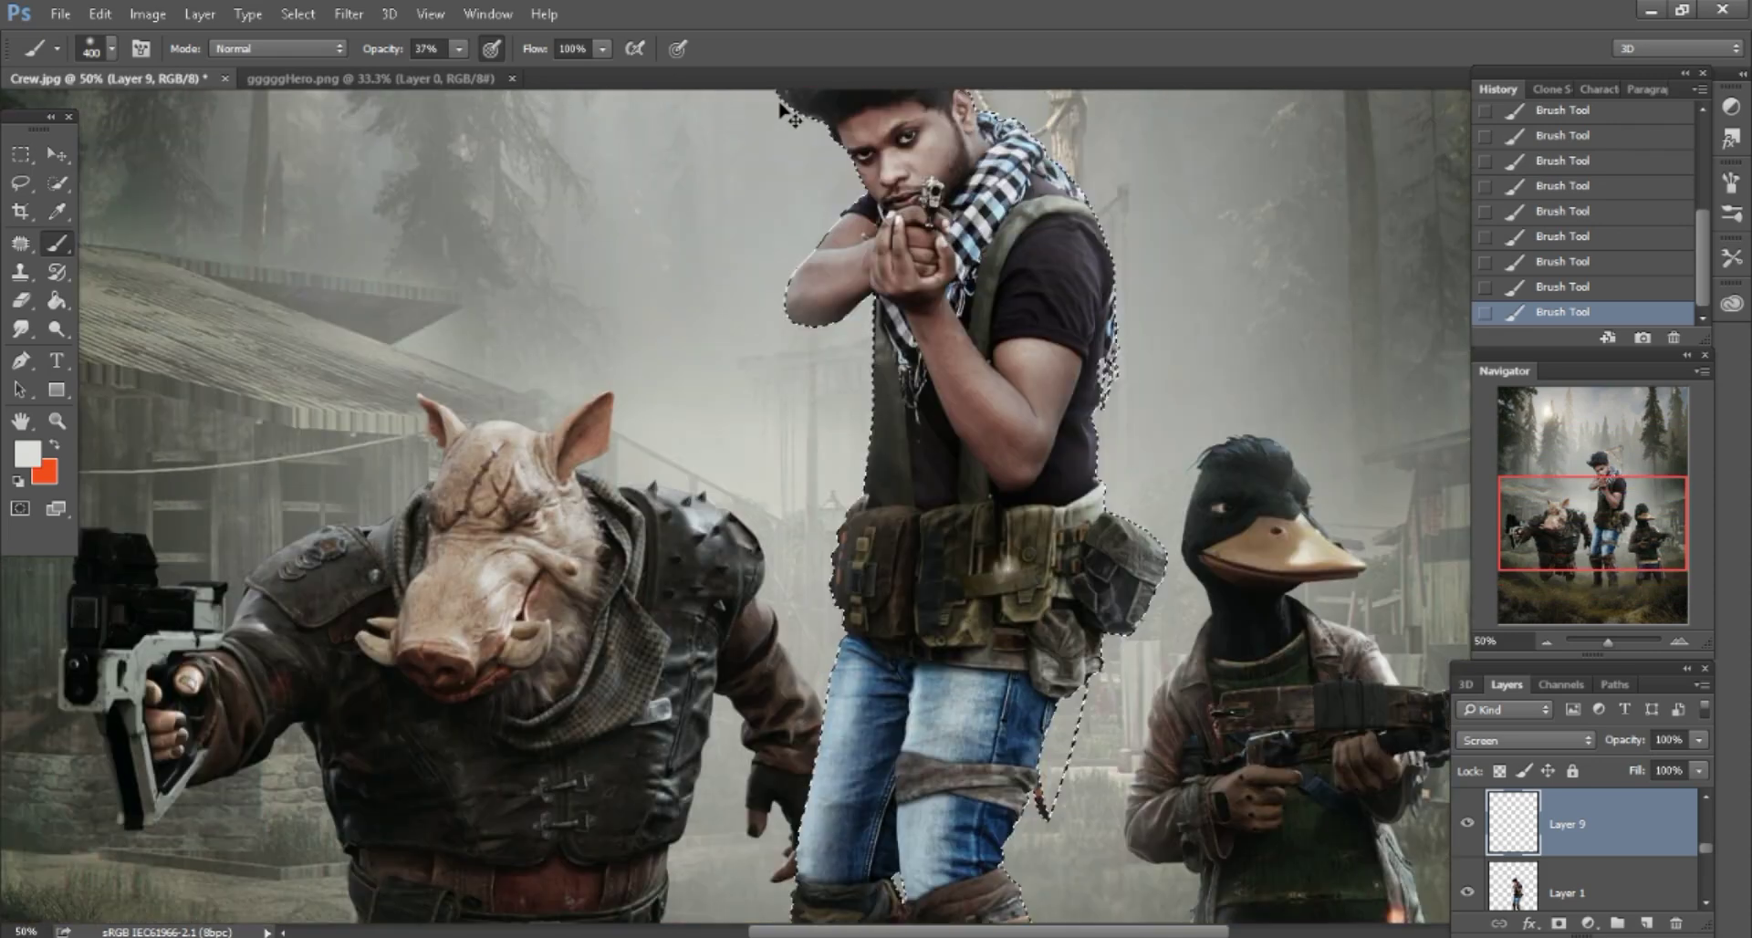
pyautogui.scroll(4, 782, 114)
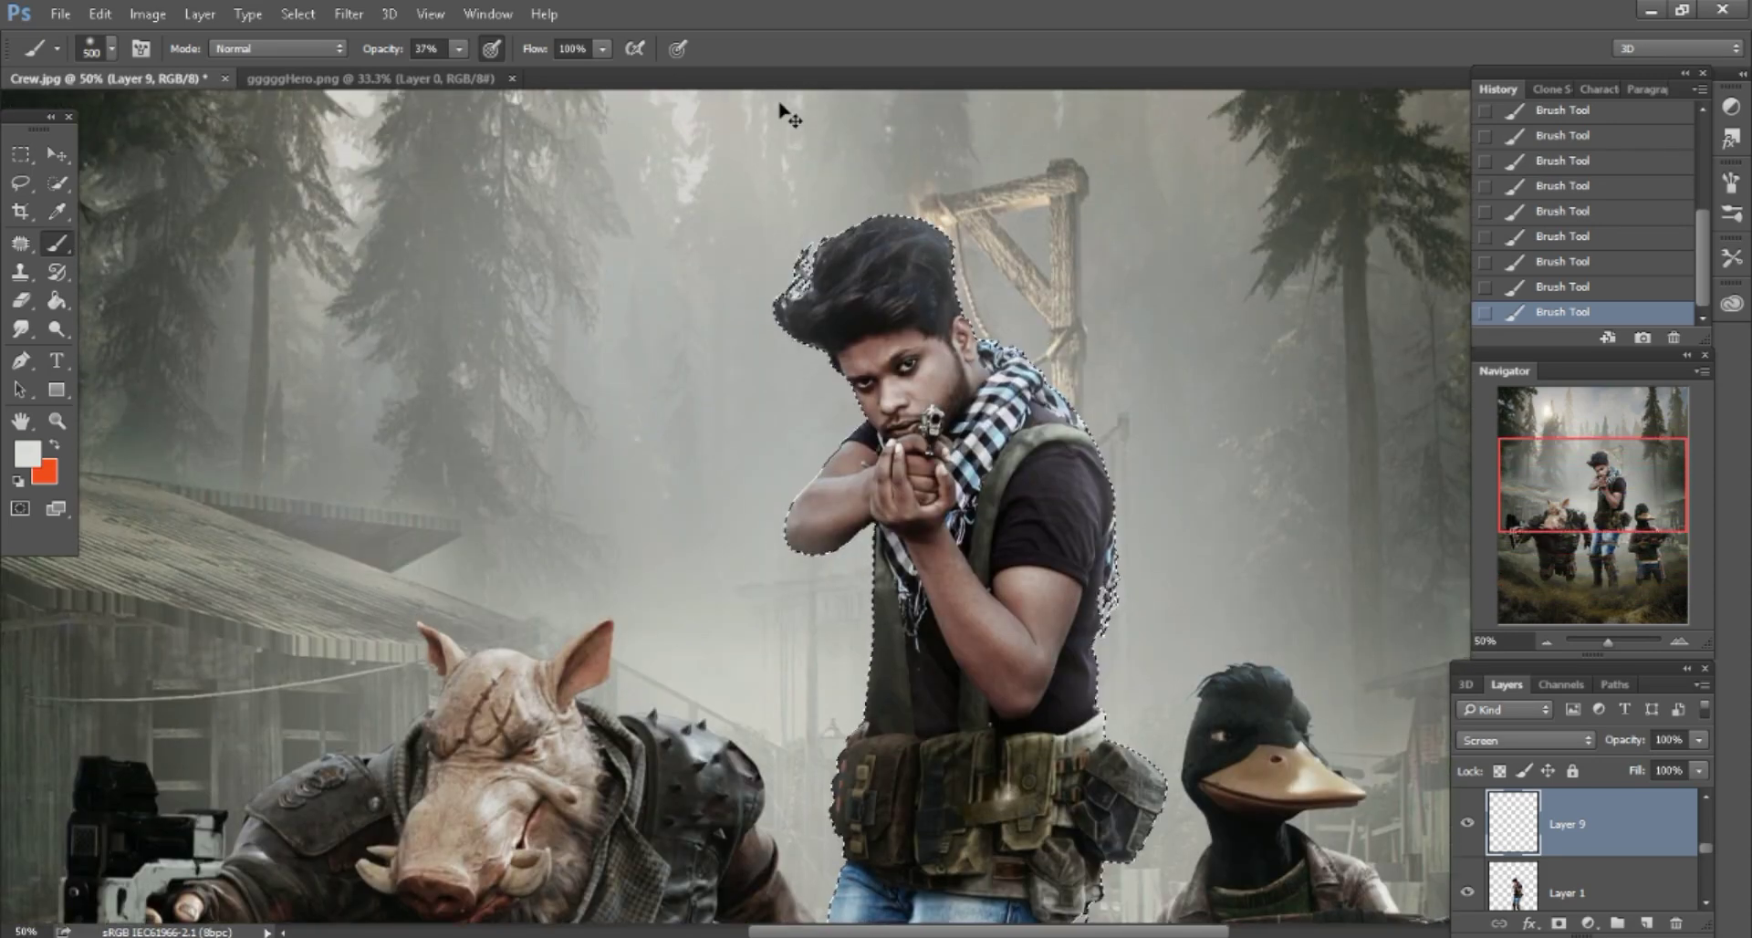
pyautogui.press('l')
pyautogui.hotkey('ctrl', 'd')
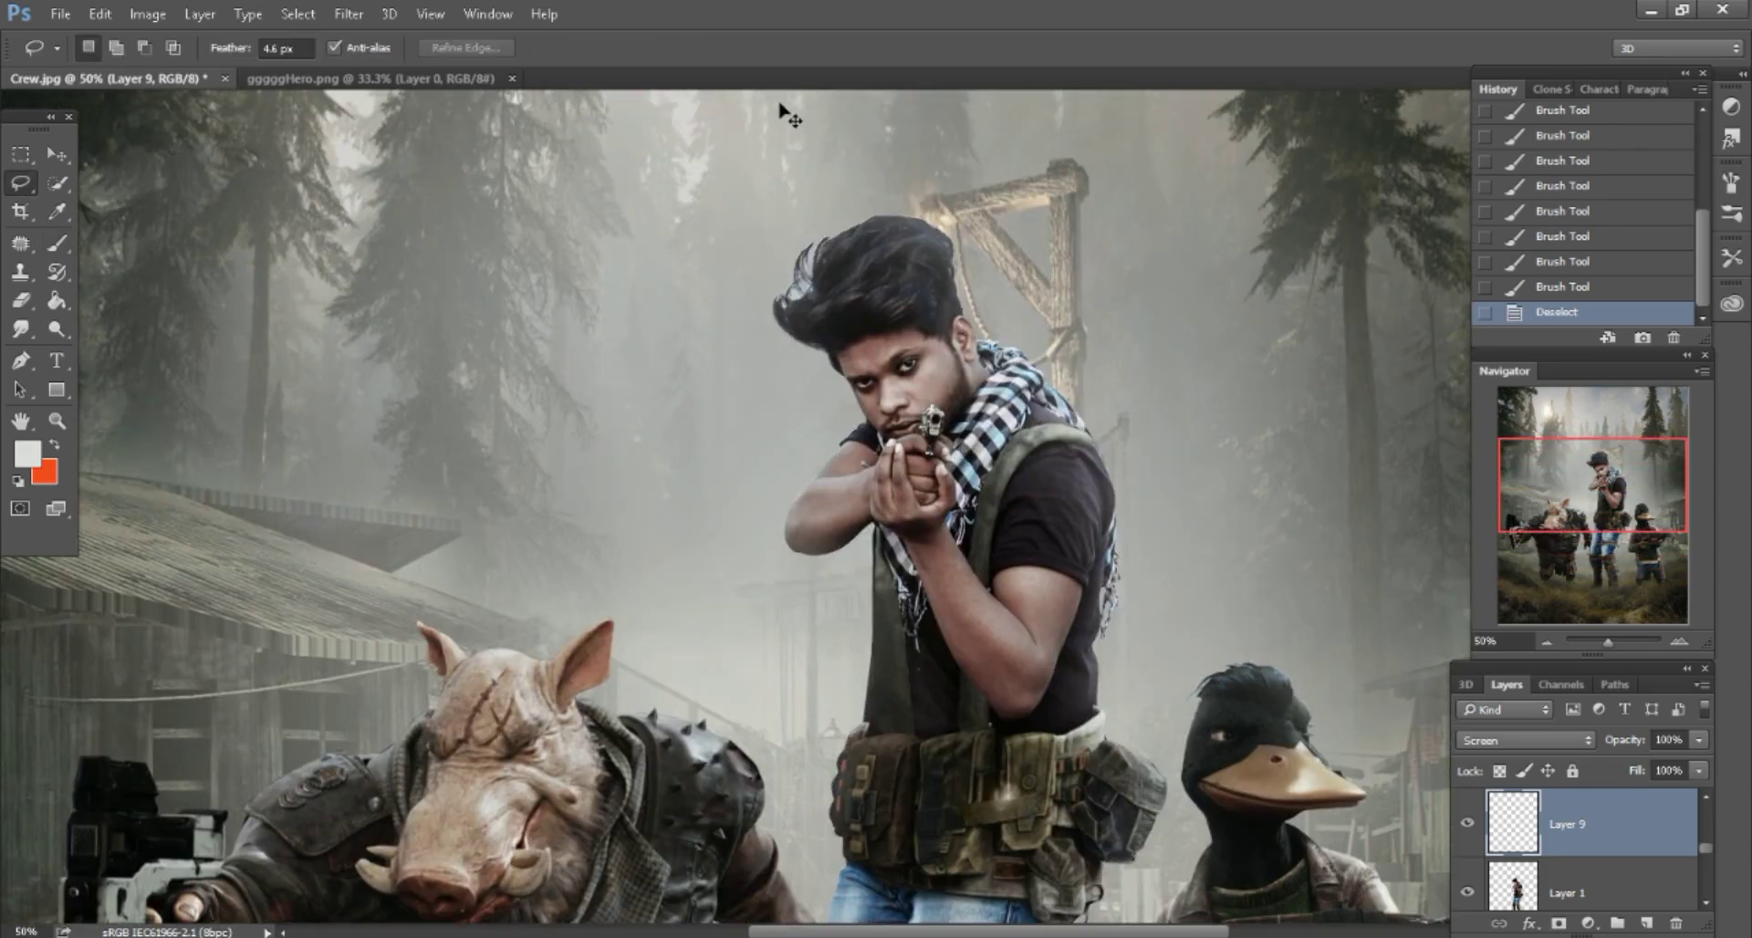
pyautogui.scroll(-6, 783, 114)
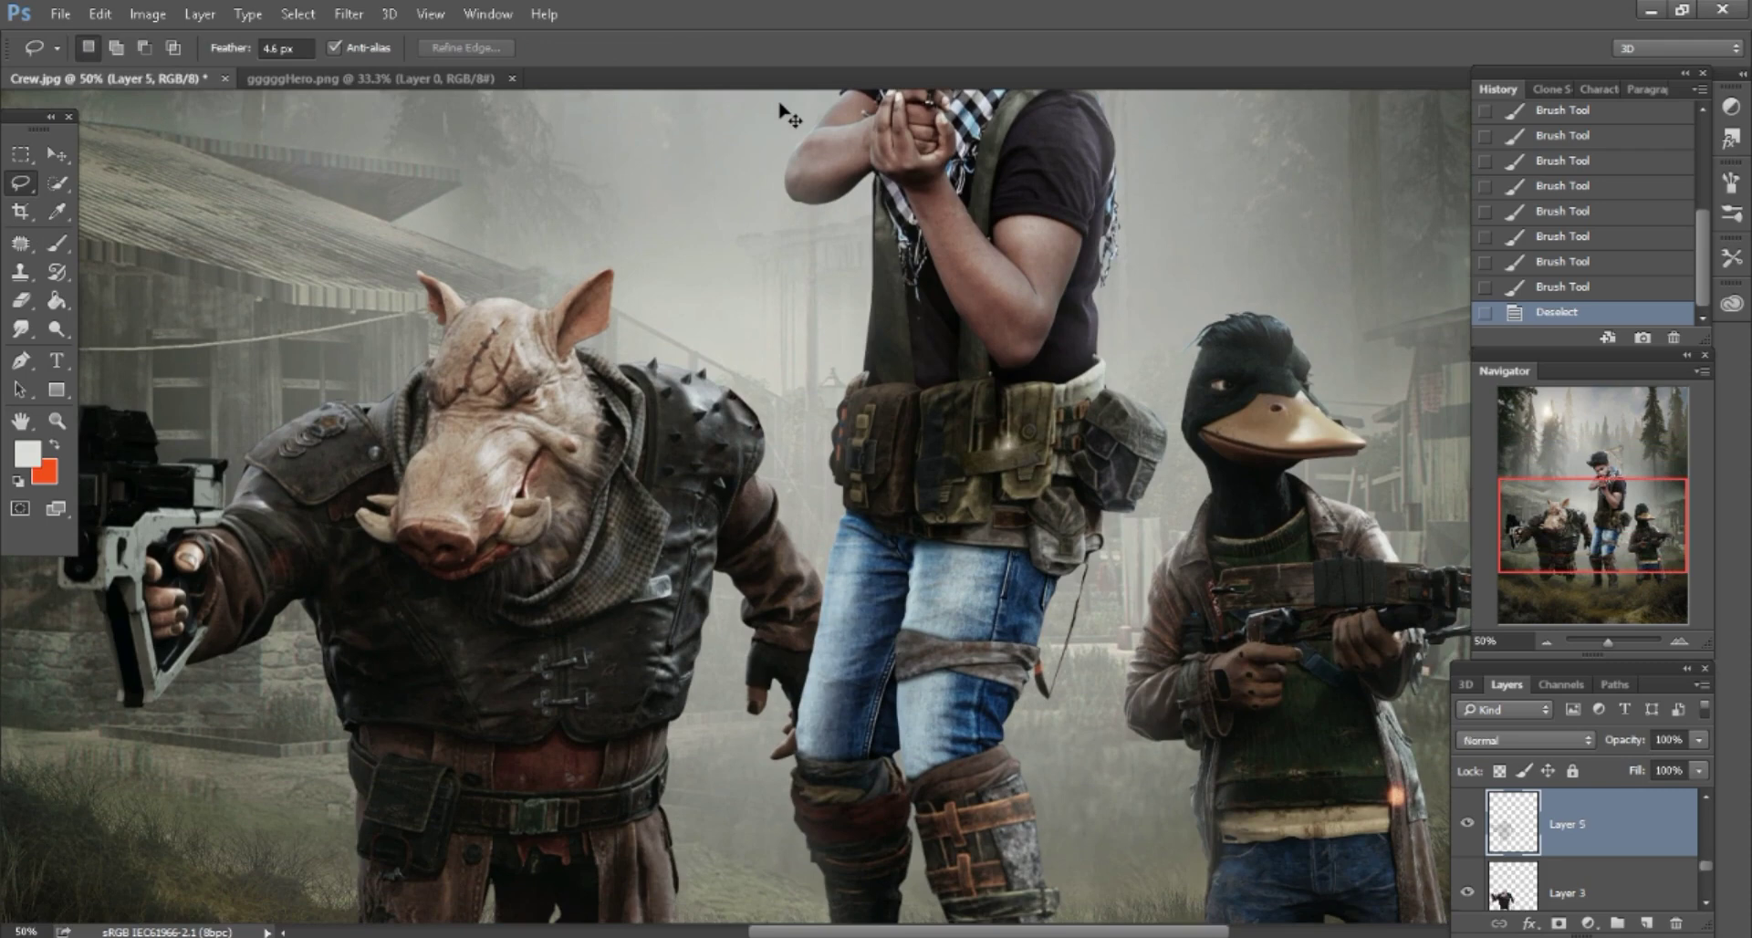
# Add Screen-mode Layer 10 with the pig's outline loaded as a selection.
pyautogui.hotkey('ctrl', 'shift', 'alt', 'n')
pyautogui.keyDown('ctrl'); pyautogui.click(1513, 885); pyautogui.keyUp('ctrl')
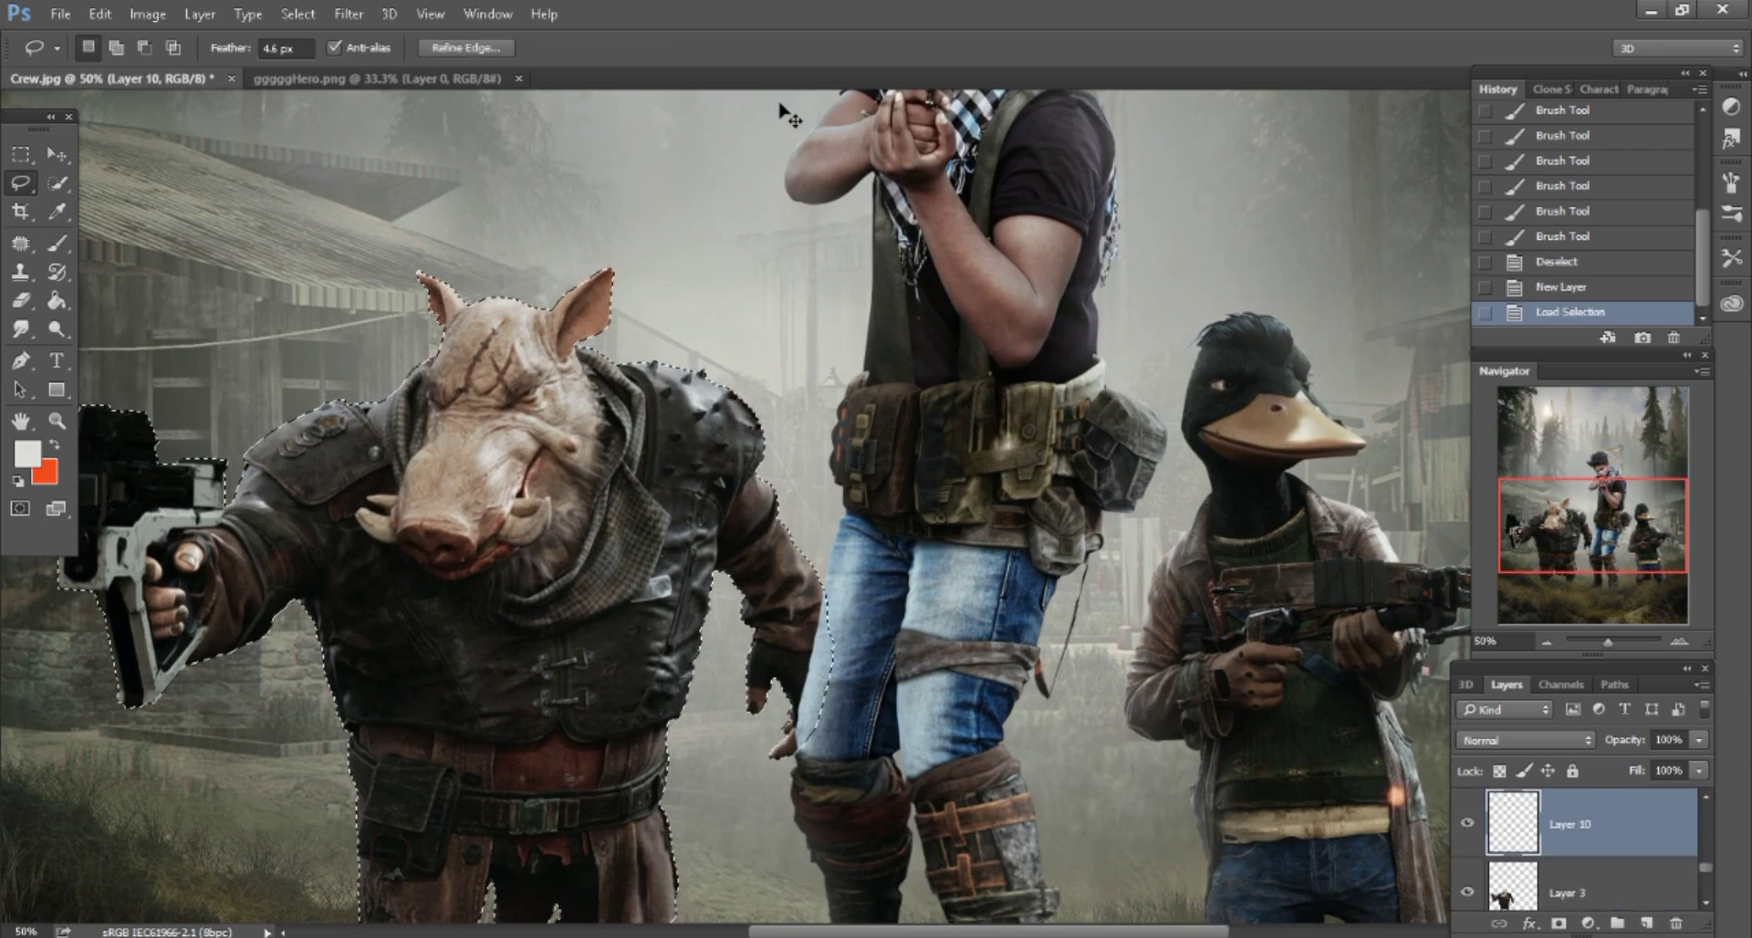
pyautogui.click(1524, 739)
pyautogui.click(1496, 458)
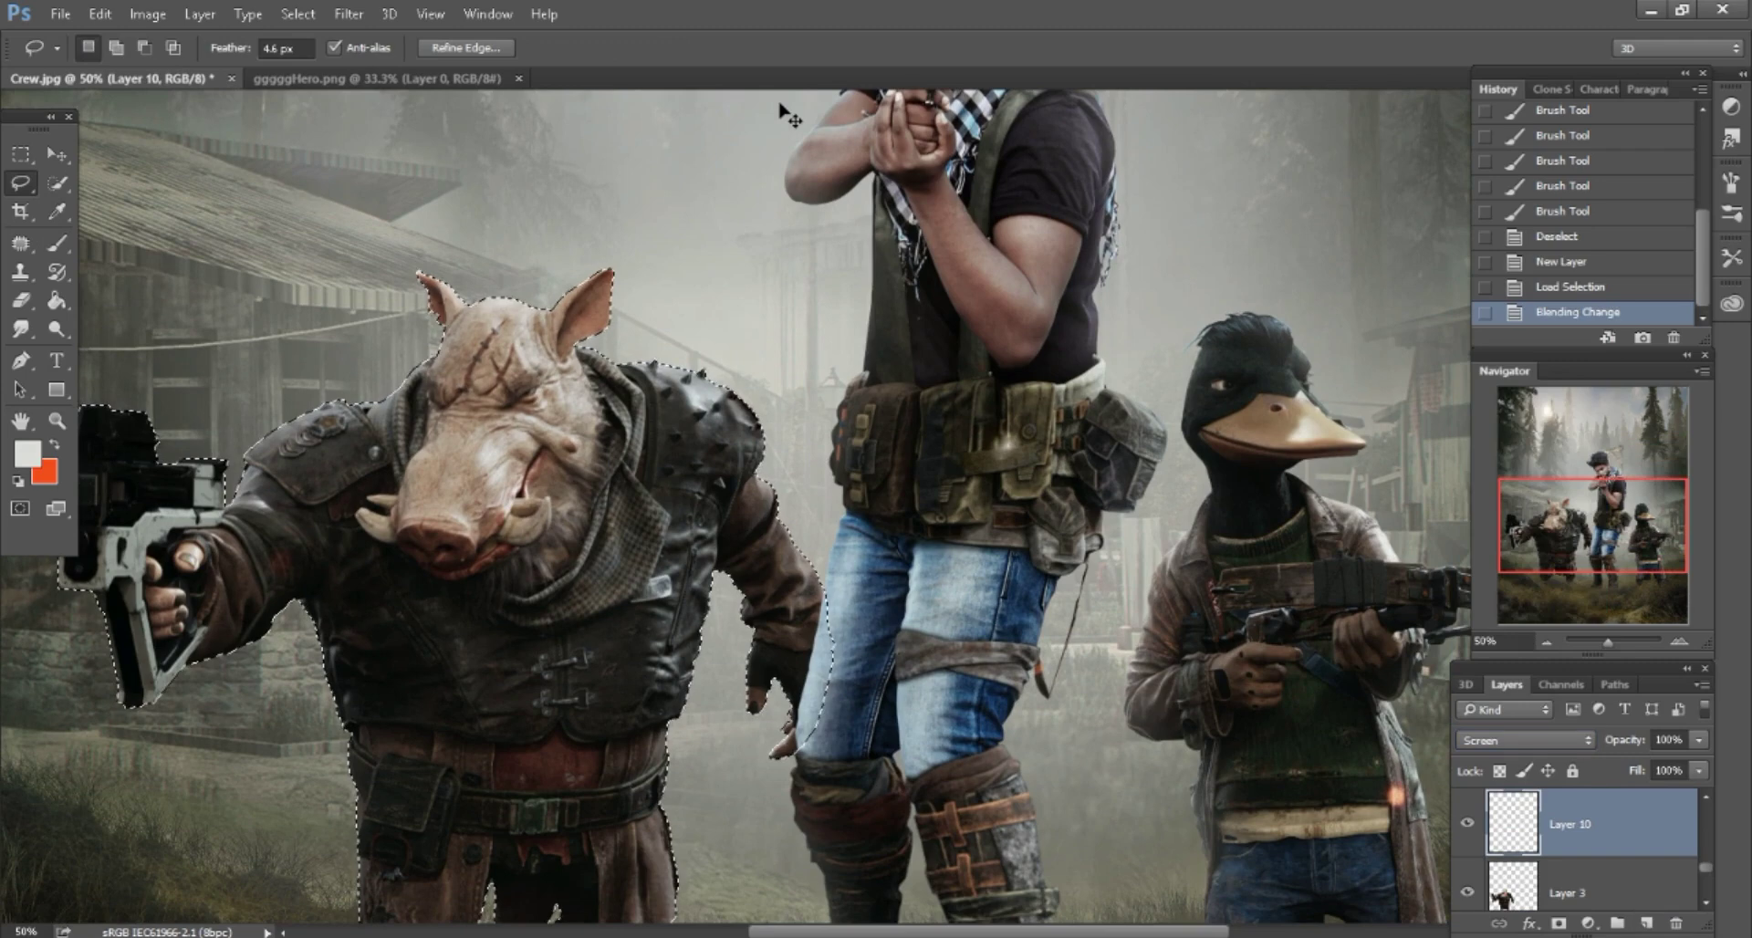
# Paint soft highlights over the pig's arm, lower body and shoulder.
pyautogui.press('b')
pyautogui.hscroll(-3, 783, 114)
pyautogui.moveTo(711, 274); pyautogui.dragTo(712, 365)
pyautogui.press('[')
pyautogui.moveTo(898, 438)
pyautogui.mouseDown()
pyautogui.moveTo(912, 630)
pyautogui.moveTo(940, 630)
pyautogui.mouseUp()
pyautogui.moveTo(785, 684); pyautogui.dragTo(784, 857)
pyautogui.moveTo(438, 411); pyautogui.dragTo(497, 429)
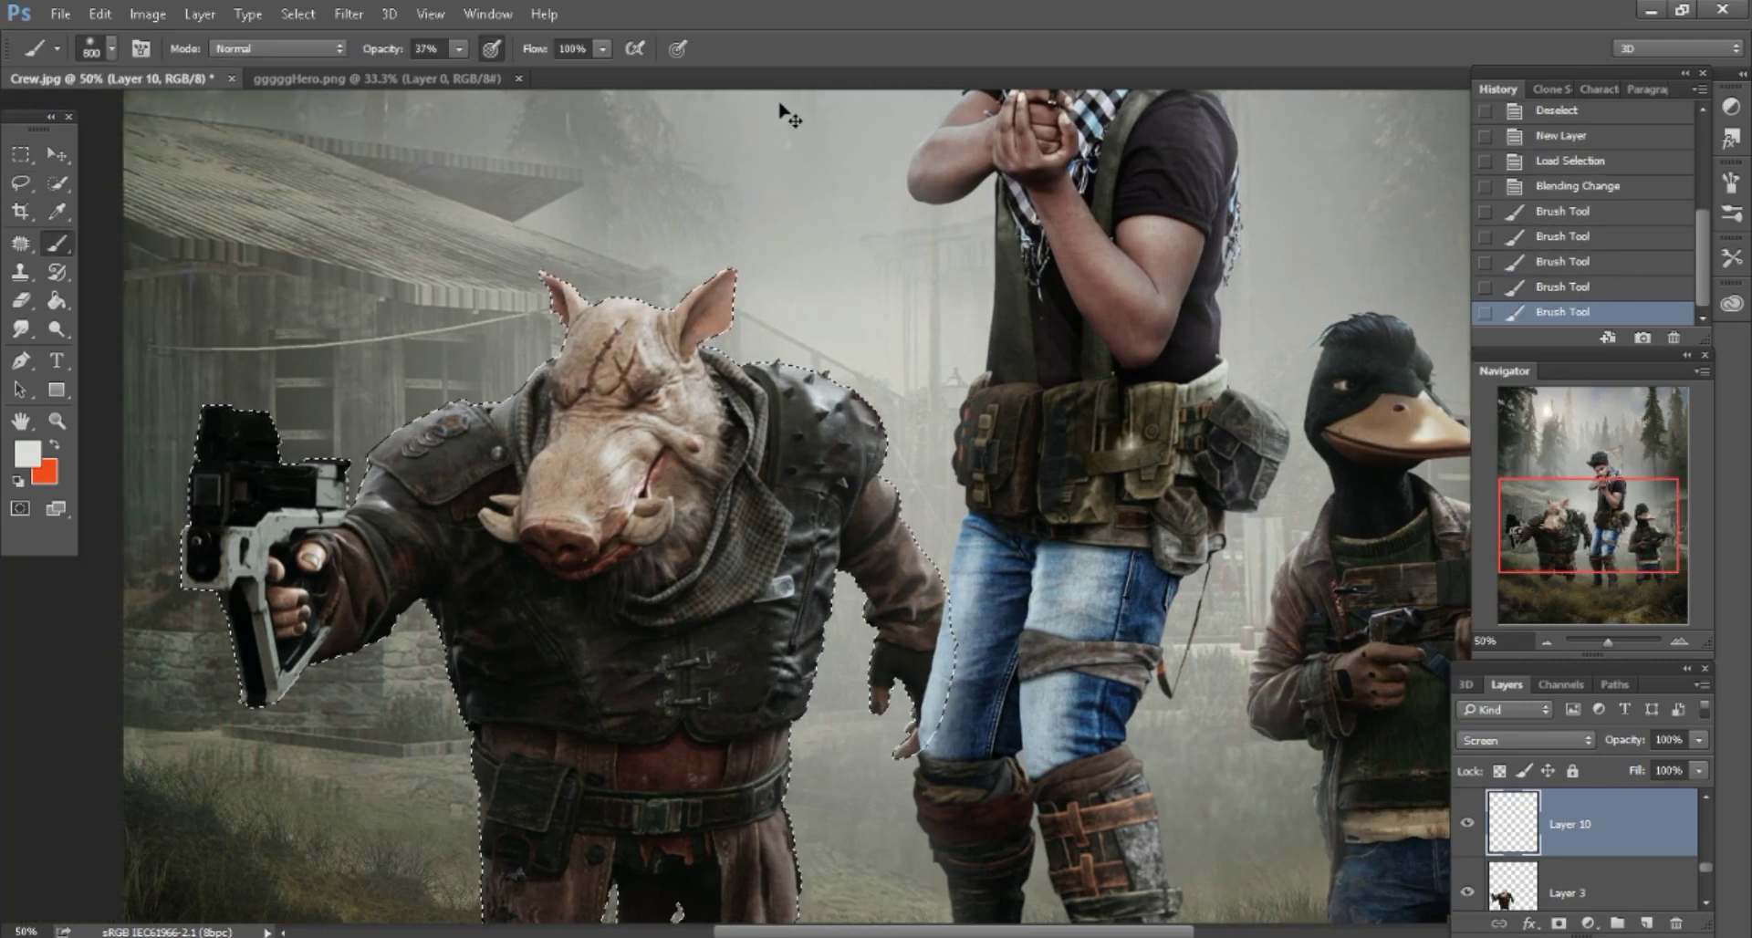
pyautogui.moveTo(219, 428); pyautogui.dragTo(328, 456)
# Brighten the pig's gun, ear and lower body, then deselect and return to 50% zoom.
pyautogui.press(']')
pyautogui.press(']')
pyautogui.press(']')
pyautogui.hscroll(-3, 782, 114)
pyautogui.hotkey('ctrl', '-')
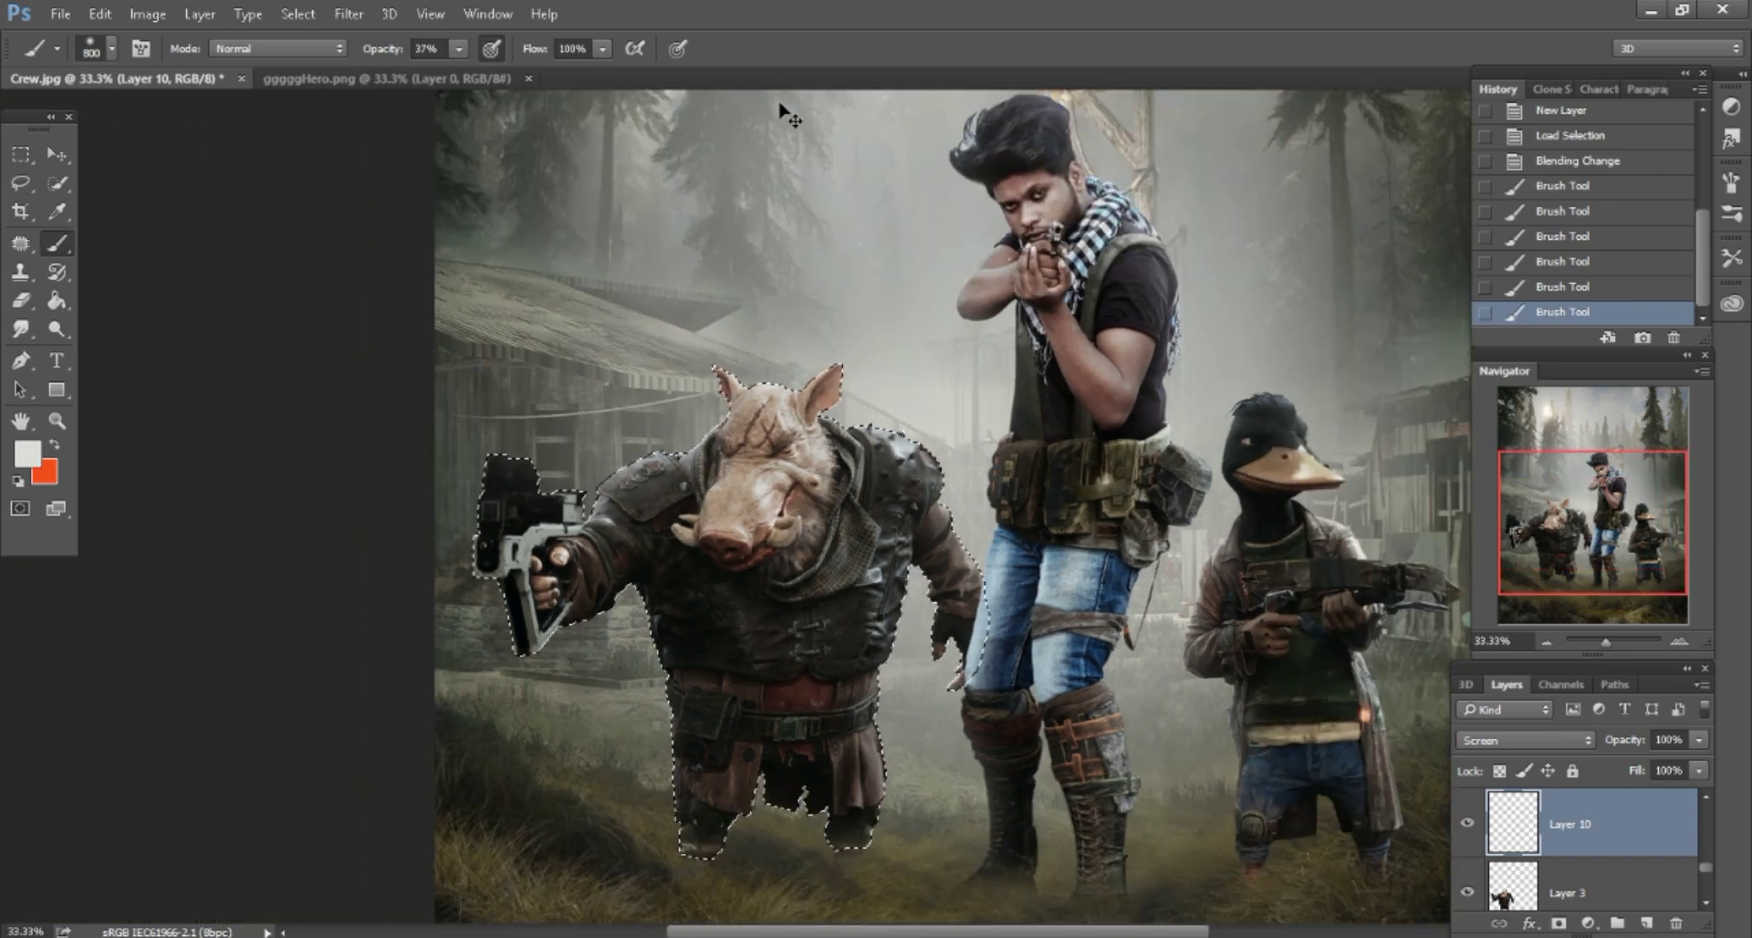
pyautogui.moveTo(484, 493); pyautogui.dragTo(529, 647)
pyautogui.moveTo(912, 566); pyautogui.dragTo(949, 675)
pyautogui.moveTo(675, 602); pyautogui.dragTo(693, 812)
pyautogui.moveTo(839, 639); pyautogui.dragTo(843, 839)
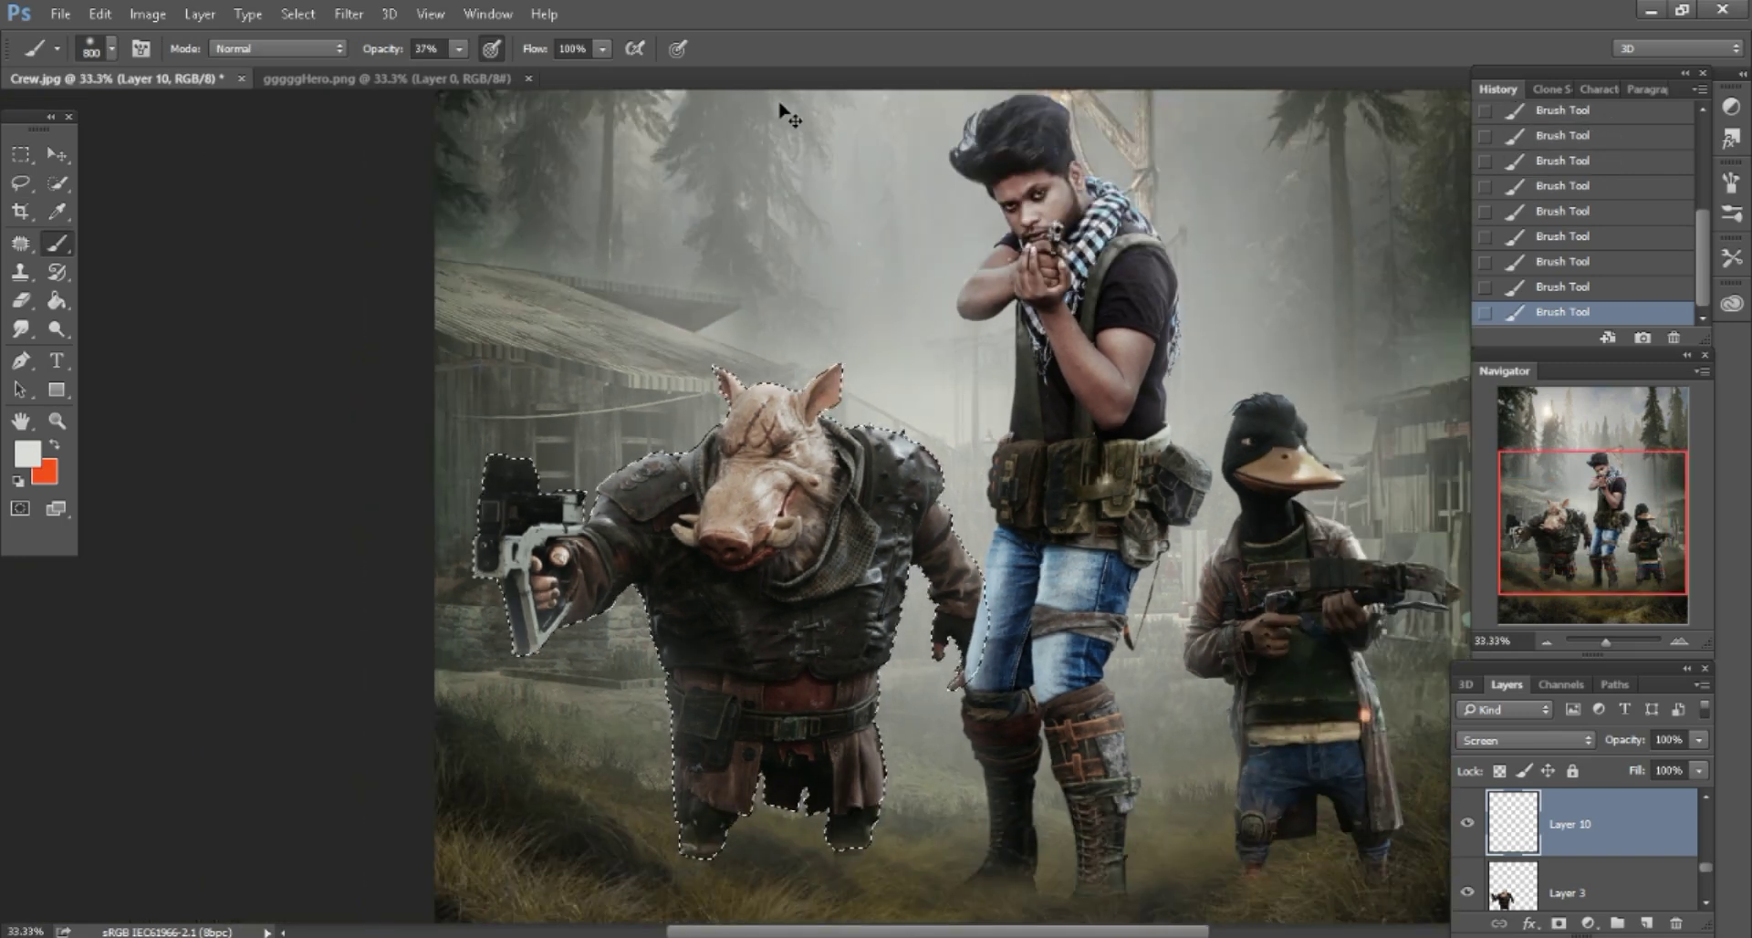
pyautogui.press('l')
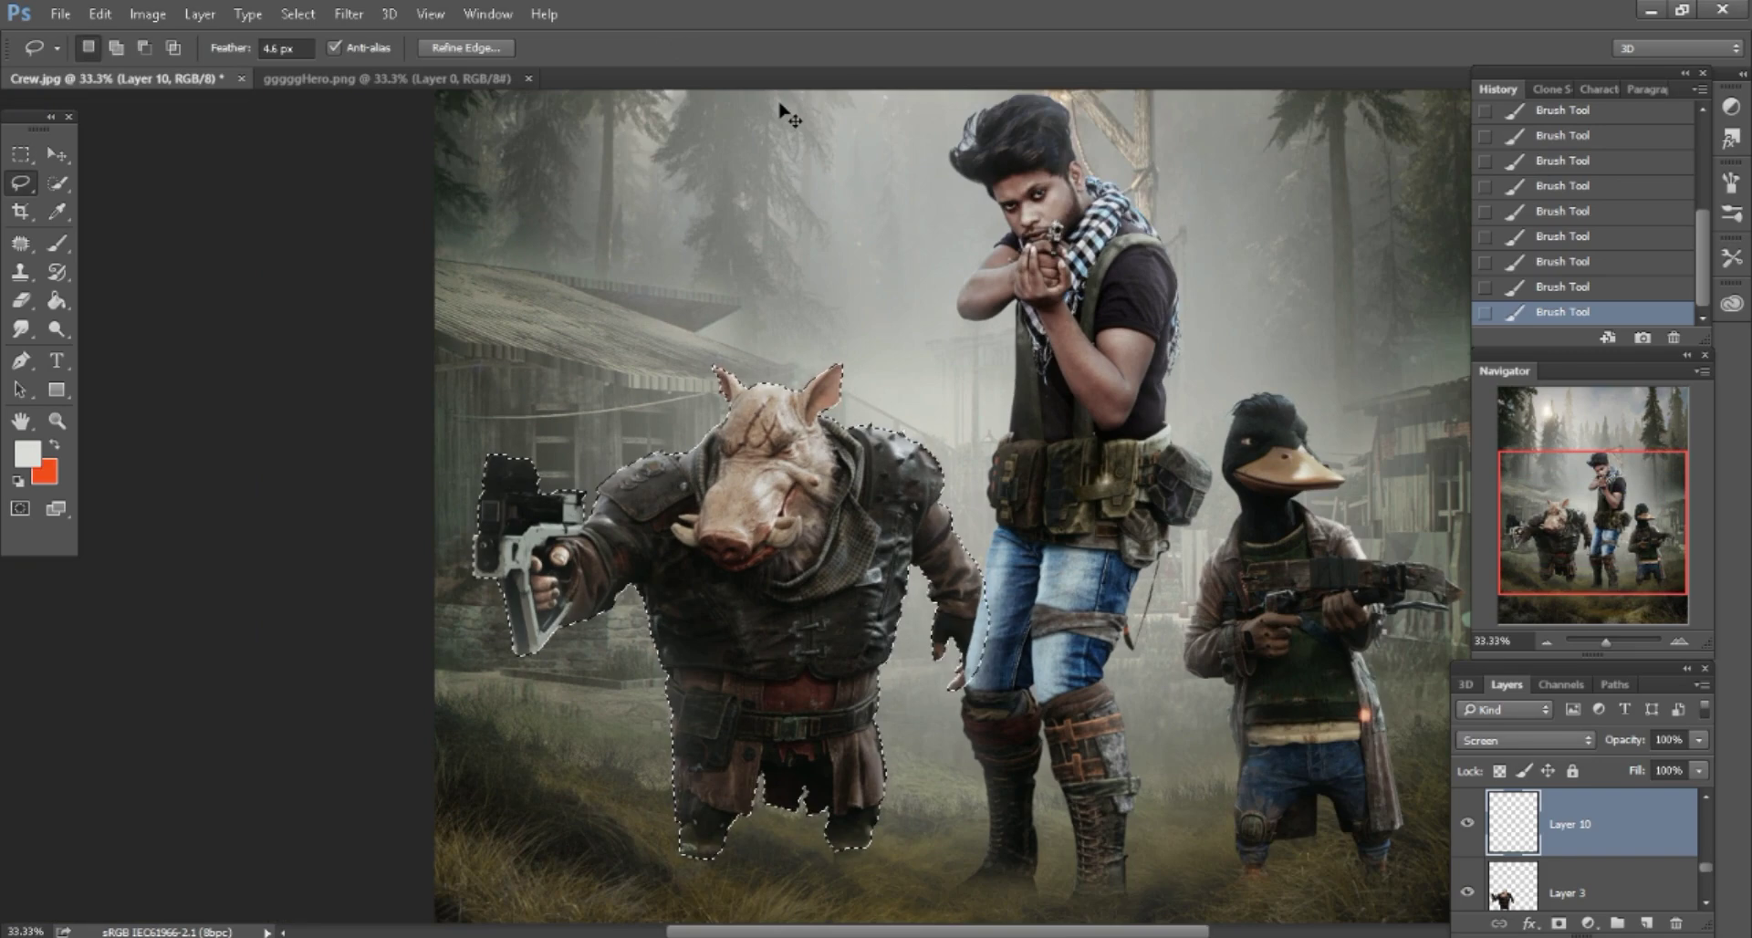
pyautogui.hotkey('ctrl', 'd')
pyautogui.hotkey('ctrl', '-')
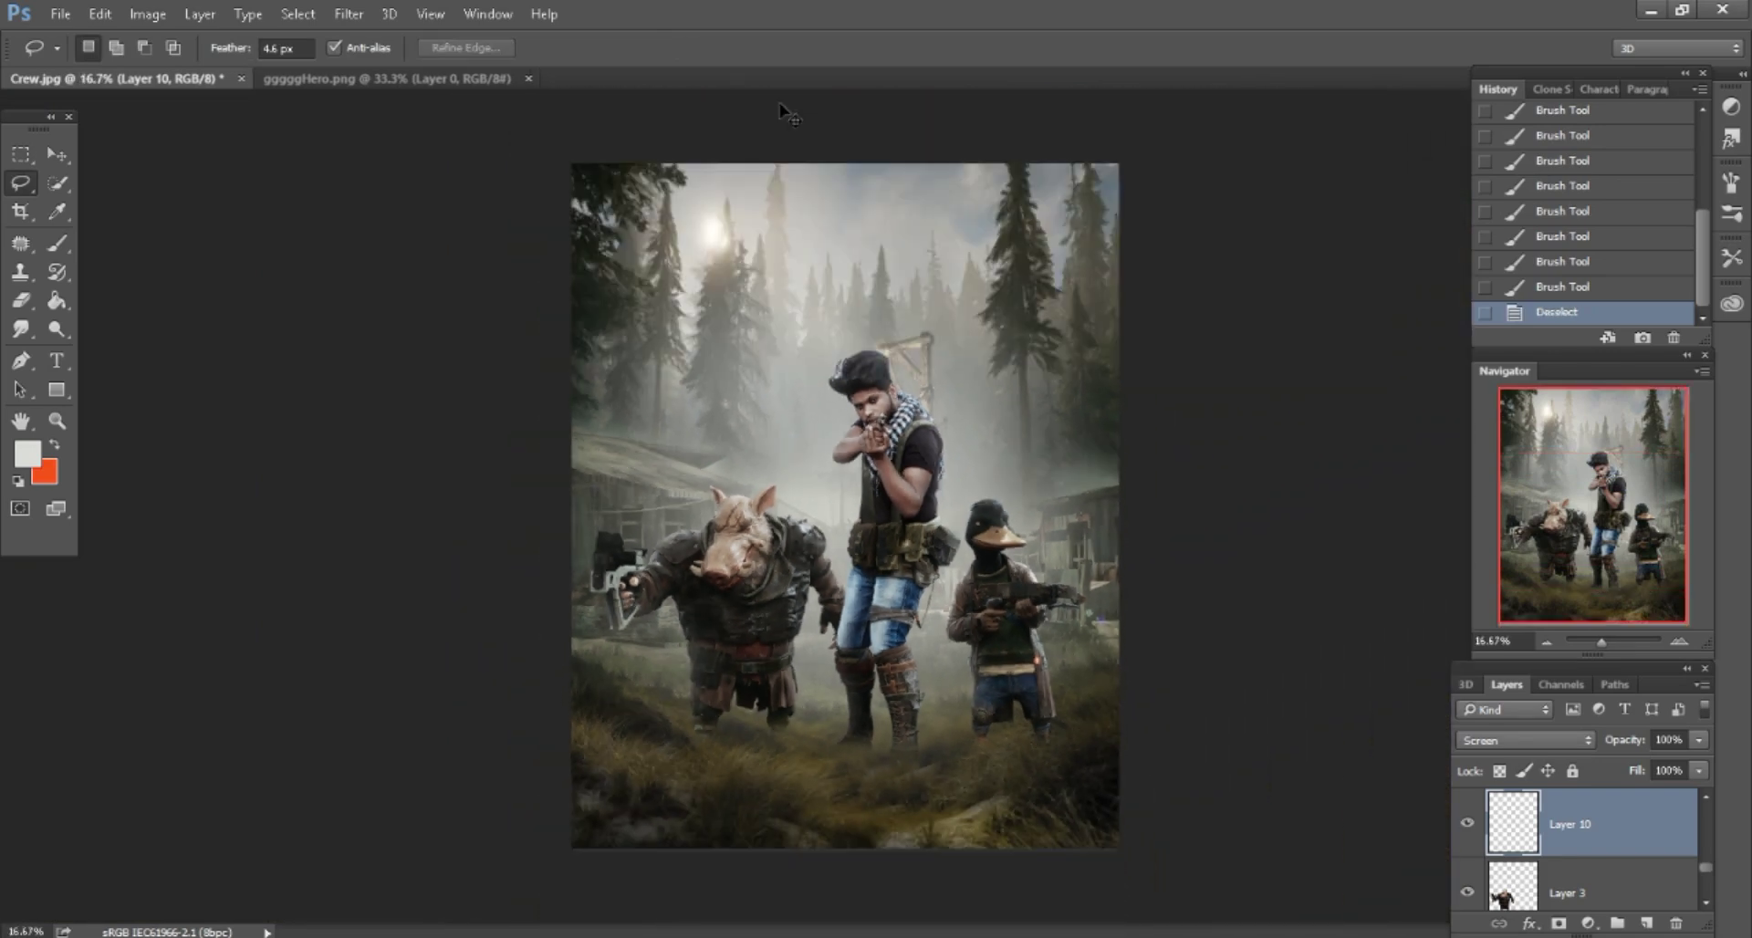
pyautogui.hotkey('ctrl', '+')
pyautogui.hotkey('ctrl', '+')
pyautogui.hotkey('ctrl', '+')
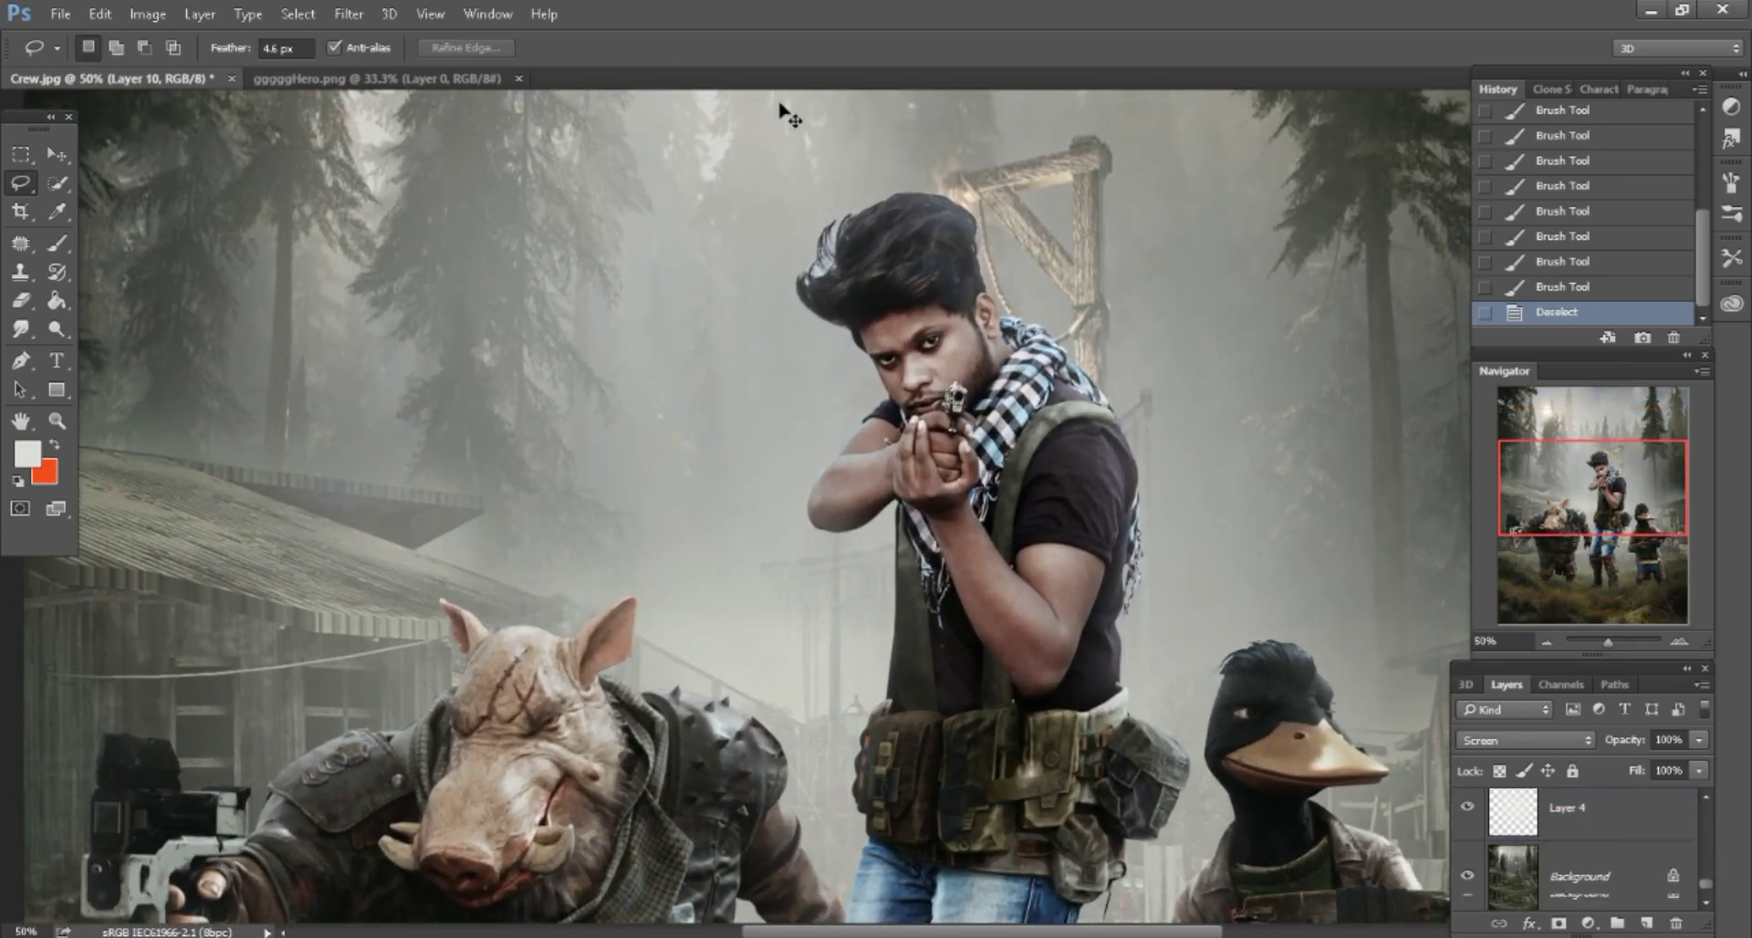
# Add Overlay-mode Layer 11 directly above the Background layer.
pyautogui.hotkey('alt', ',')
pyautogui.click(1646, 923)
pyautogui.click(1524, 740)
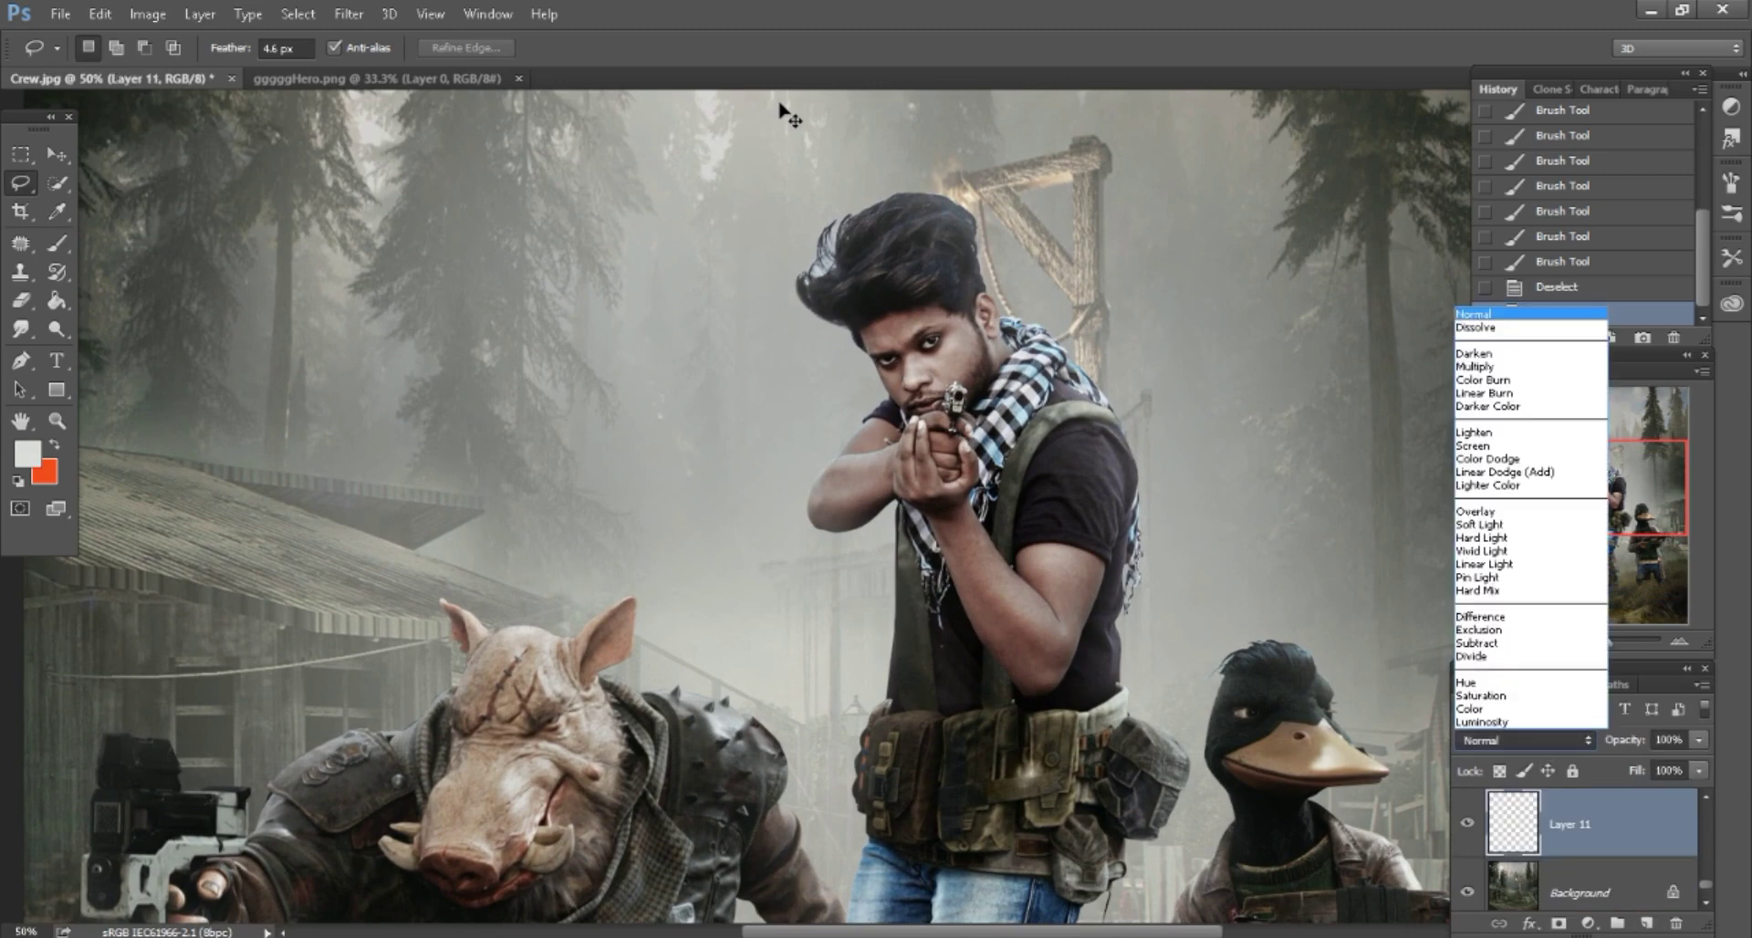
pyautogui.press('Up')
pyautogui.press('Return')
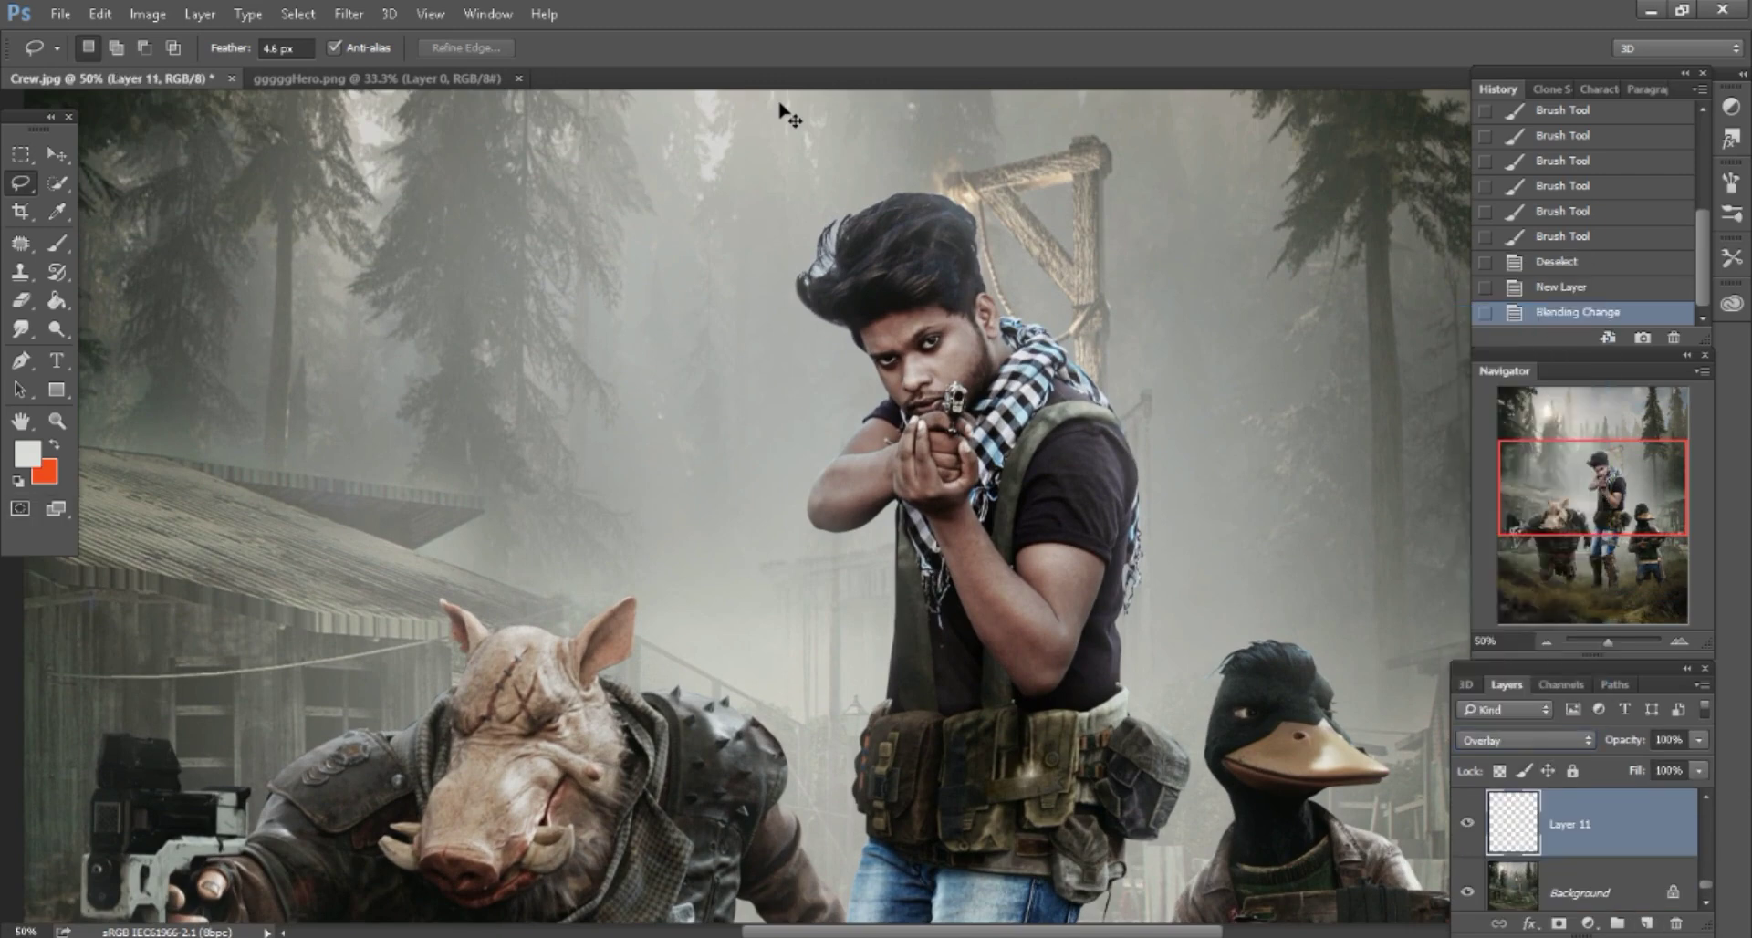
# Brighten the fog around the man's head, the pig's head and the gallows.
pyautogui.press('b')
pyautogui.hotkey('ctrl', '-')
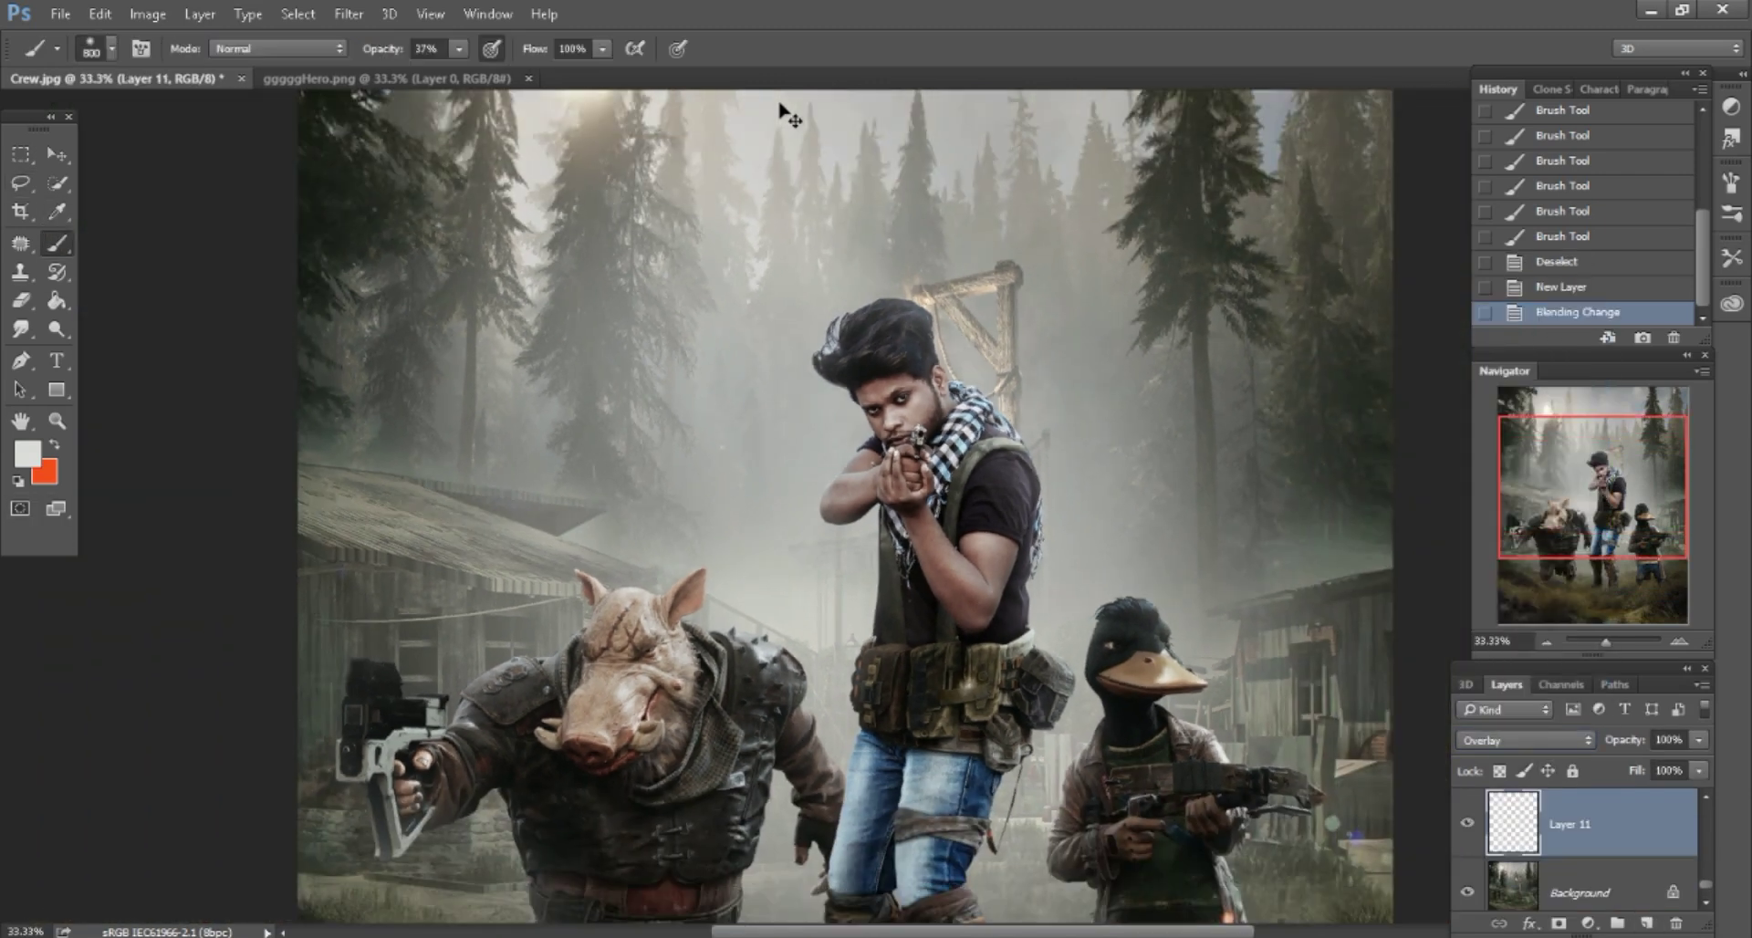
pyautogui.click(784, 114)
pyautogui.click(785, 114)
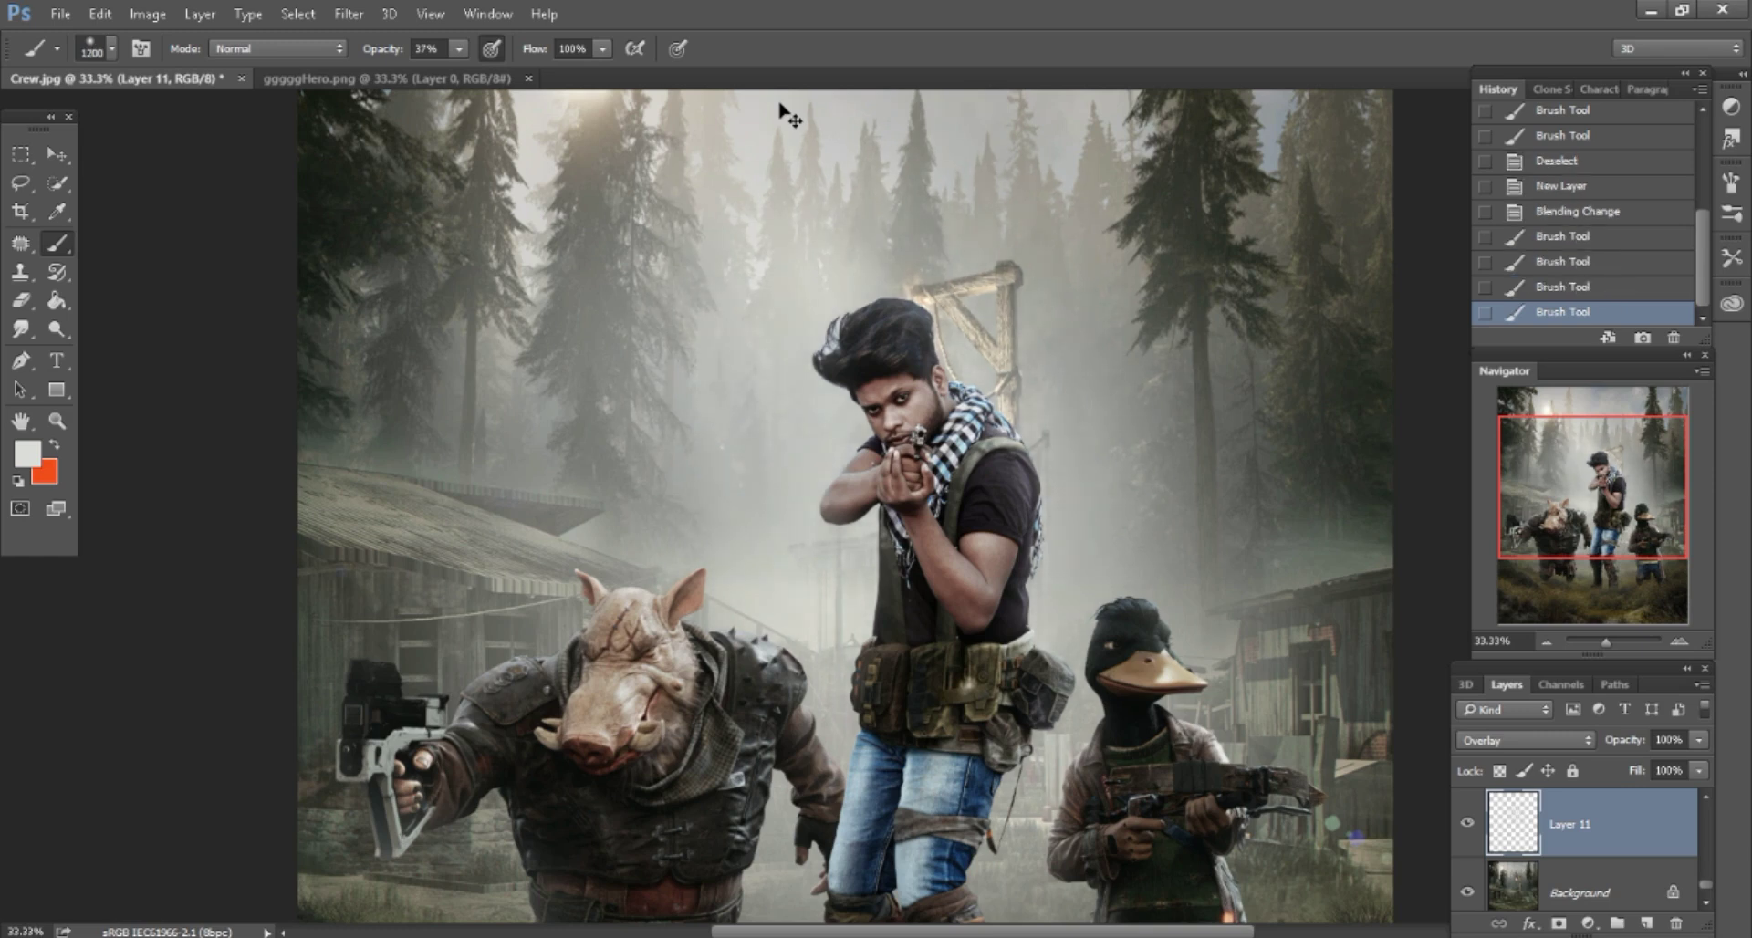
pyautogui.click(785, 114)
pyautogui.click(784, 114)
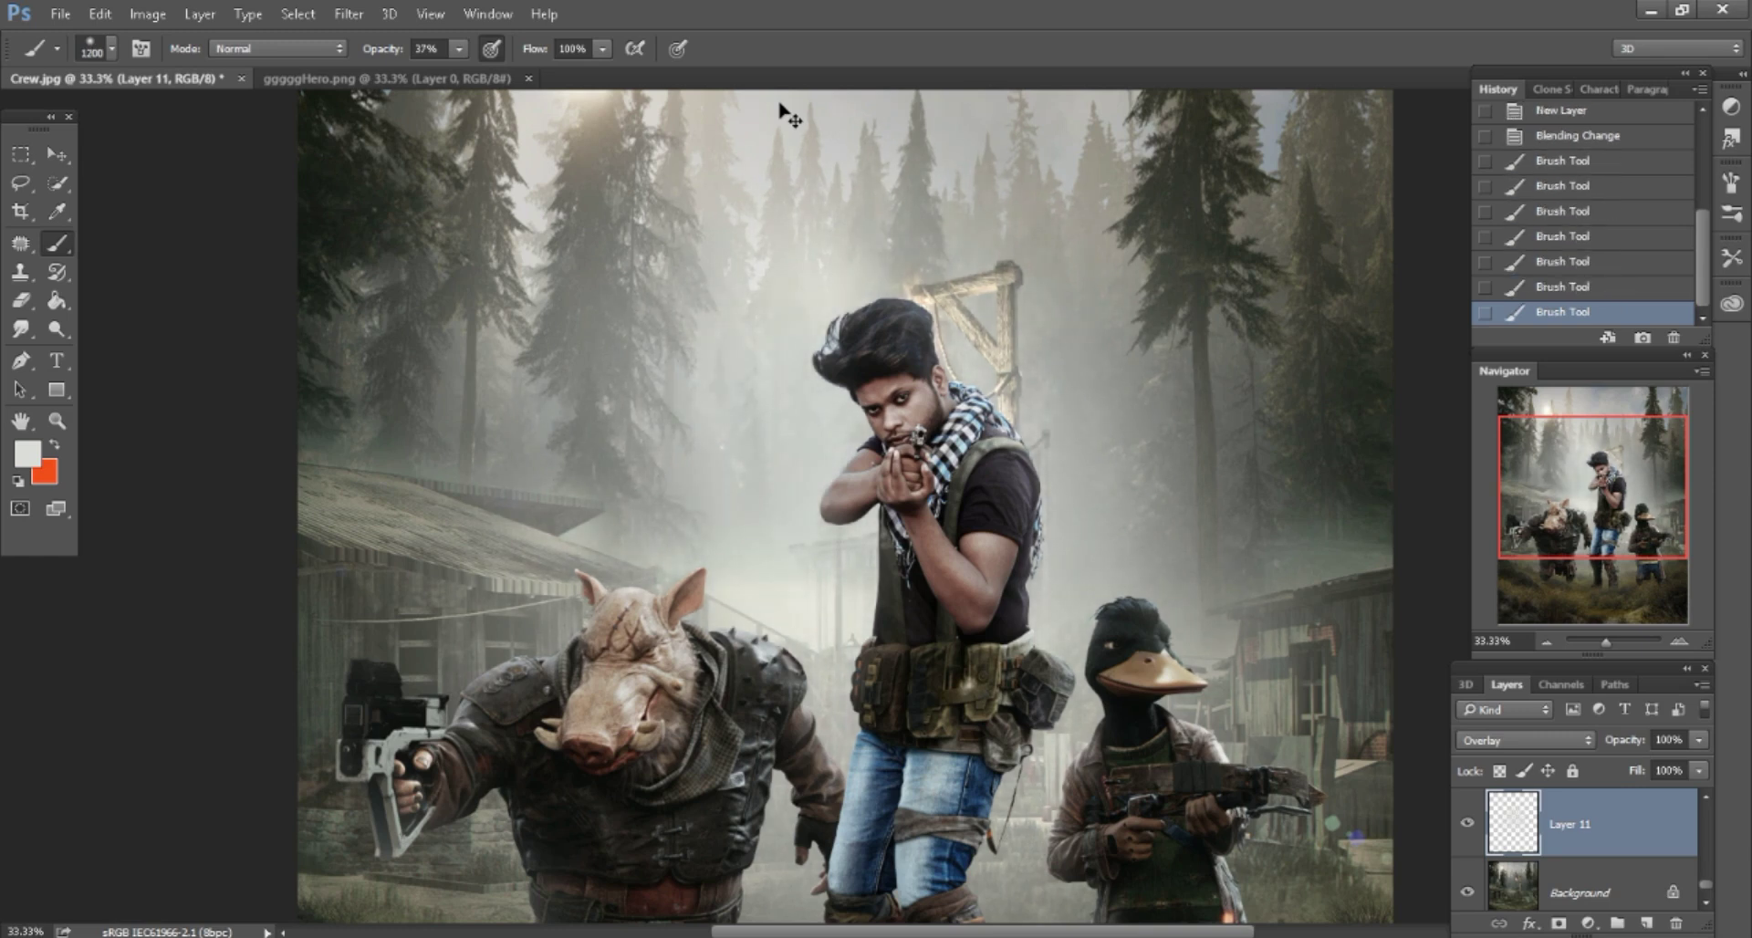
pyautogui.click(783, 111)
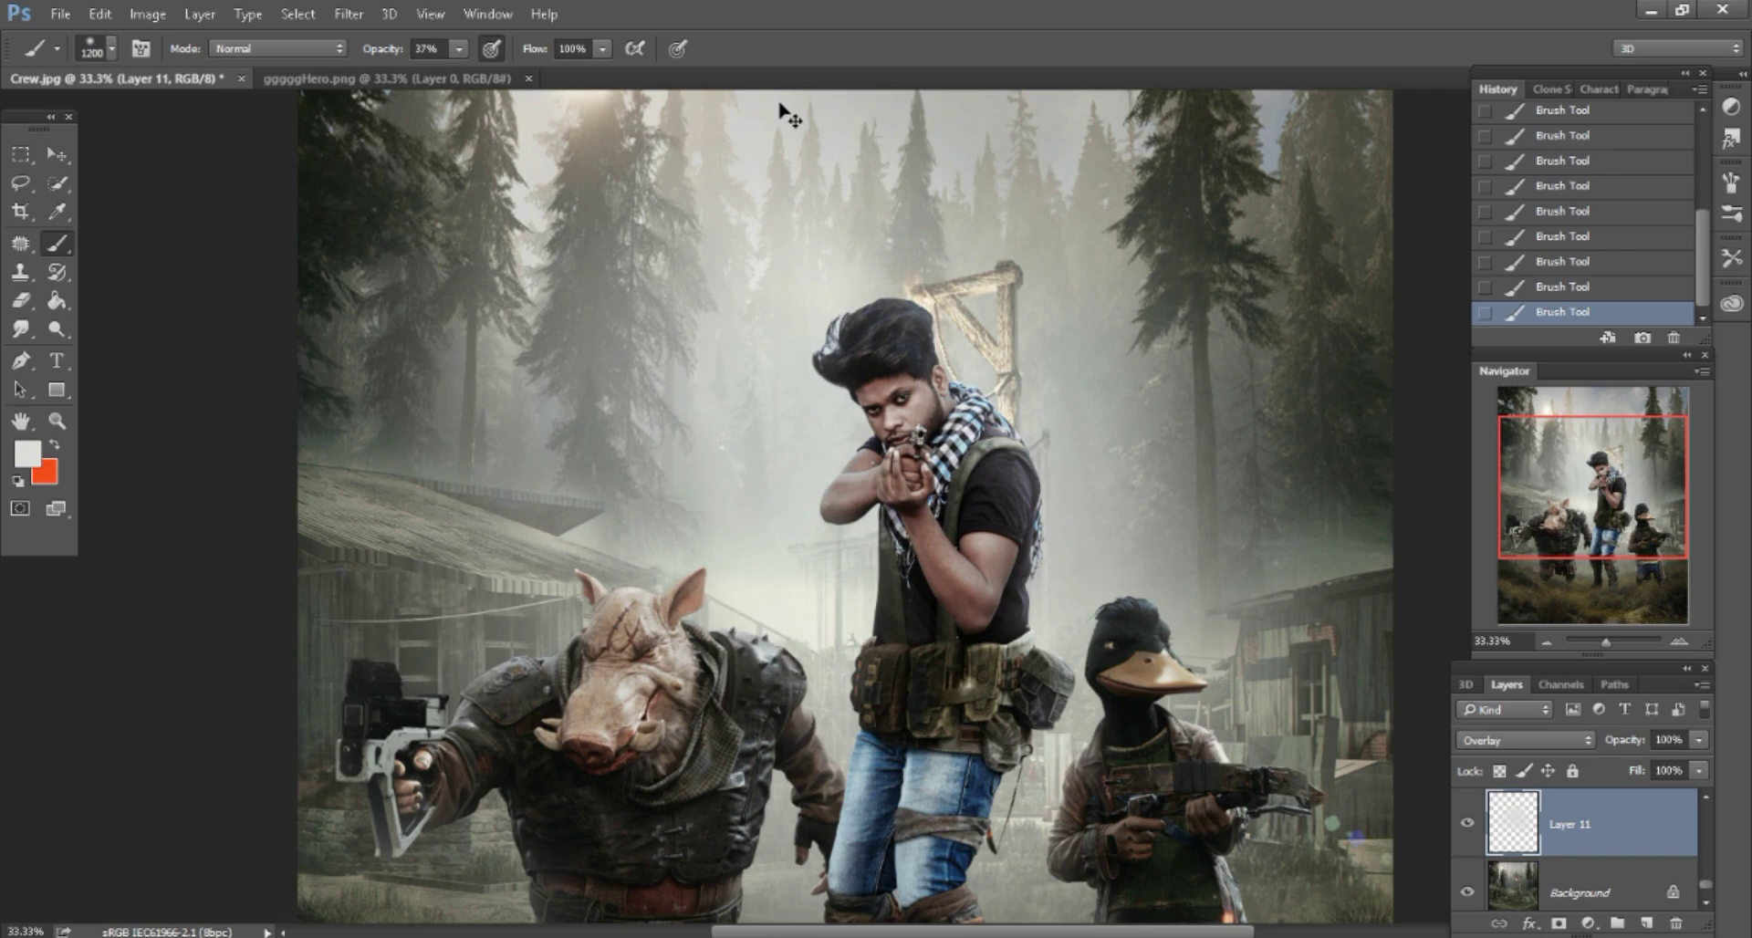
pyautogui.hotkey('ctrl', '-')
pyautogui.hotkey('ctrl', '-')
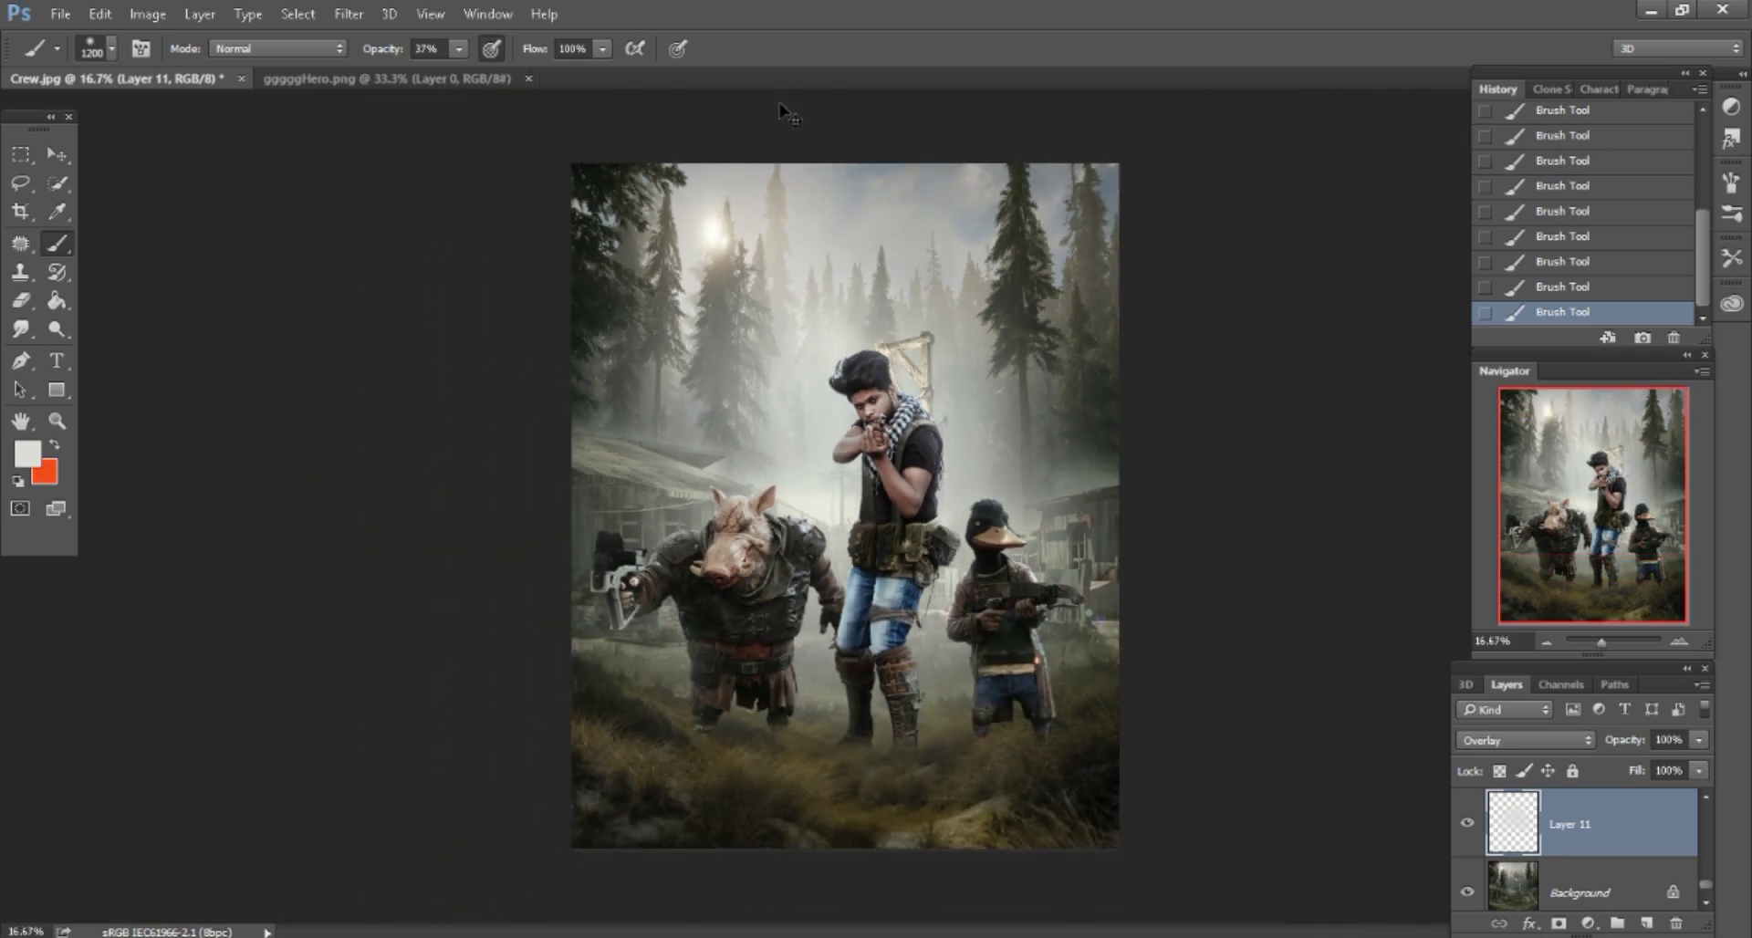
pyautogui.hotkey('ctrl', '+')
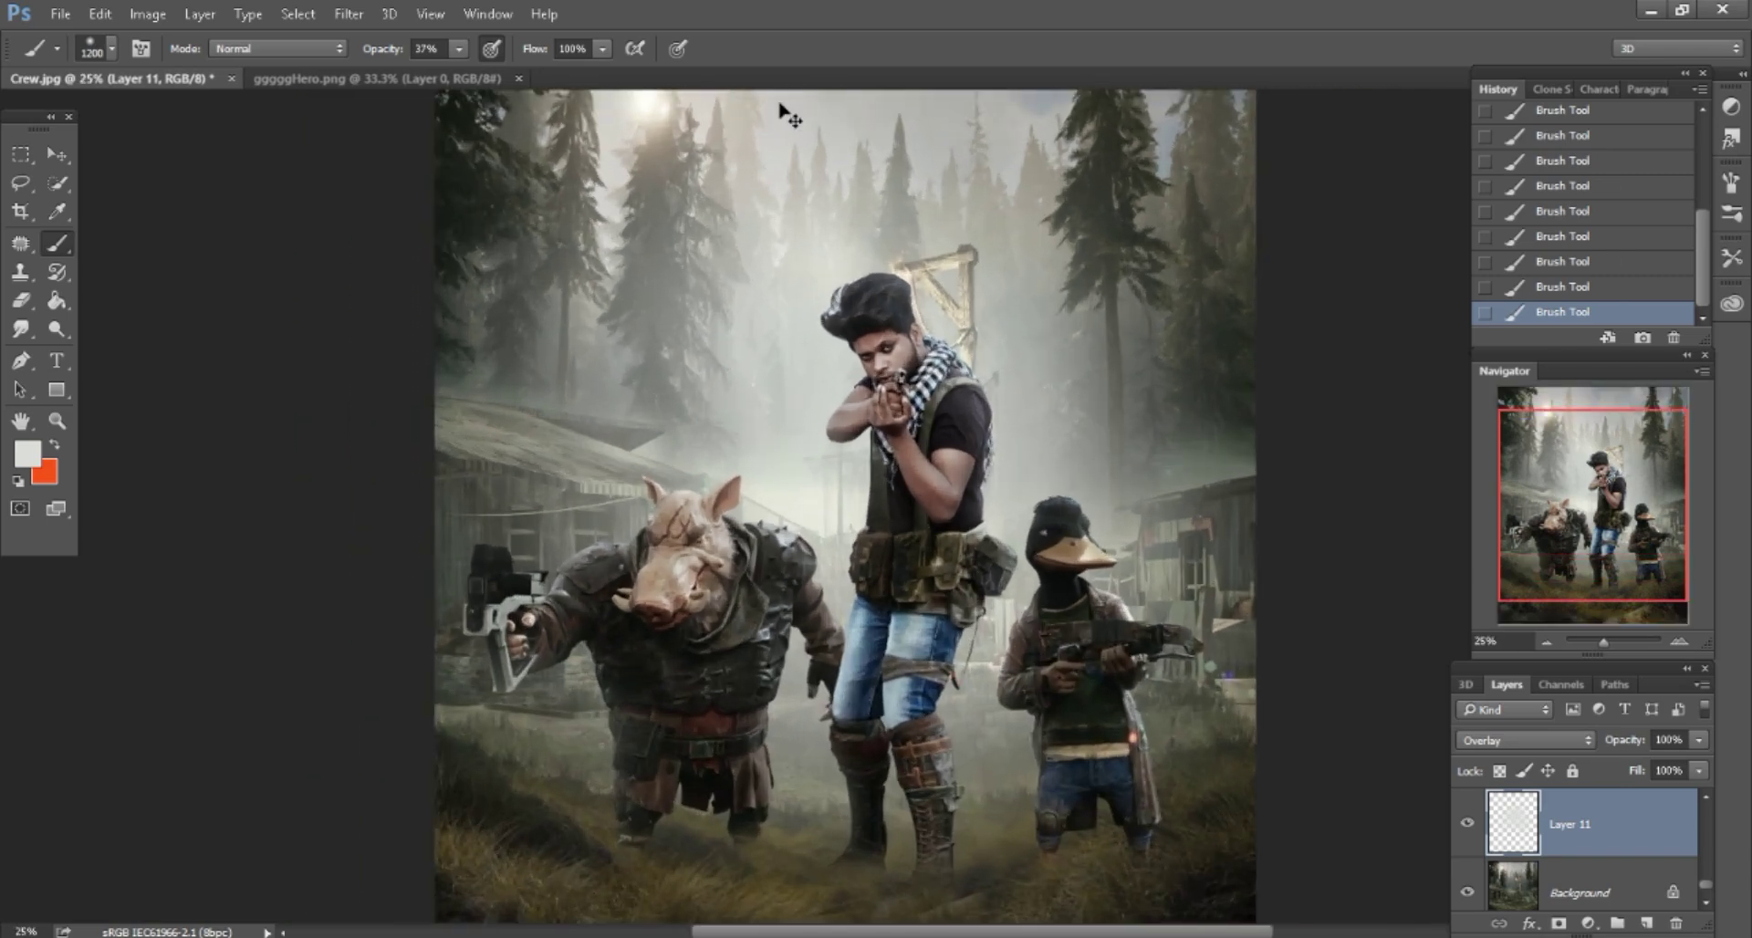
pyautogui.hotkey('ctrl', '+')
# Close gggggHero.png and drag 45.png from the Crew folder into Photoshop.
pyautogui.hotkey('ctrl', 'Tab')
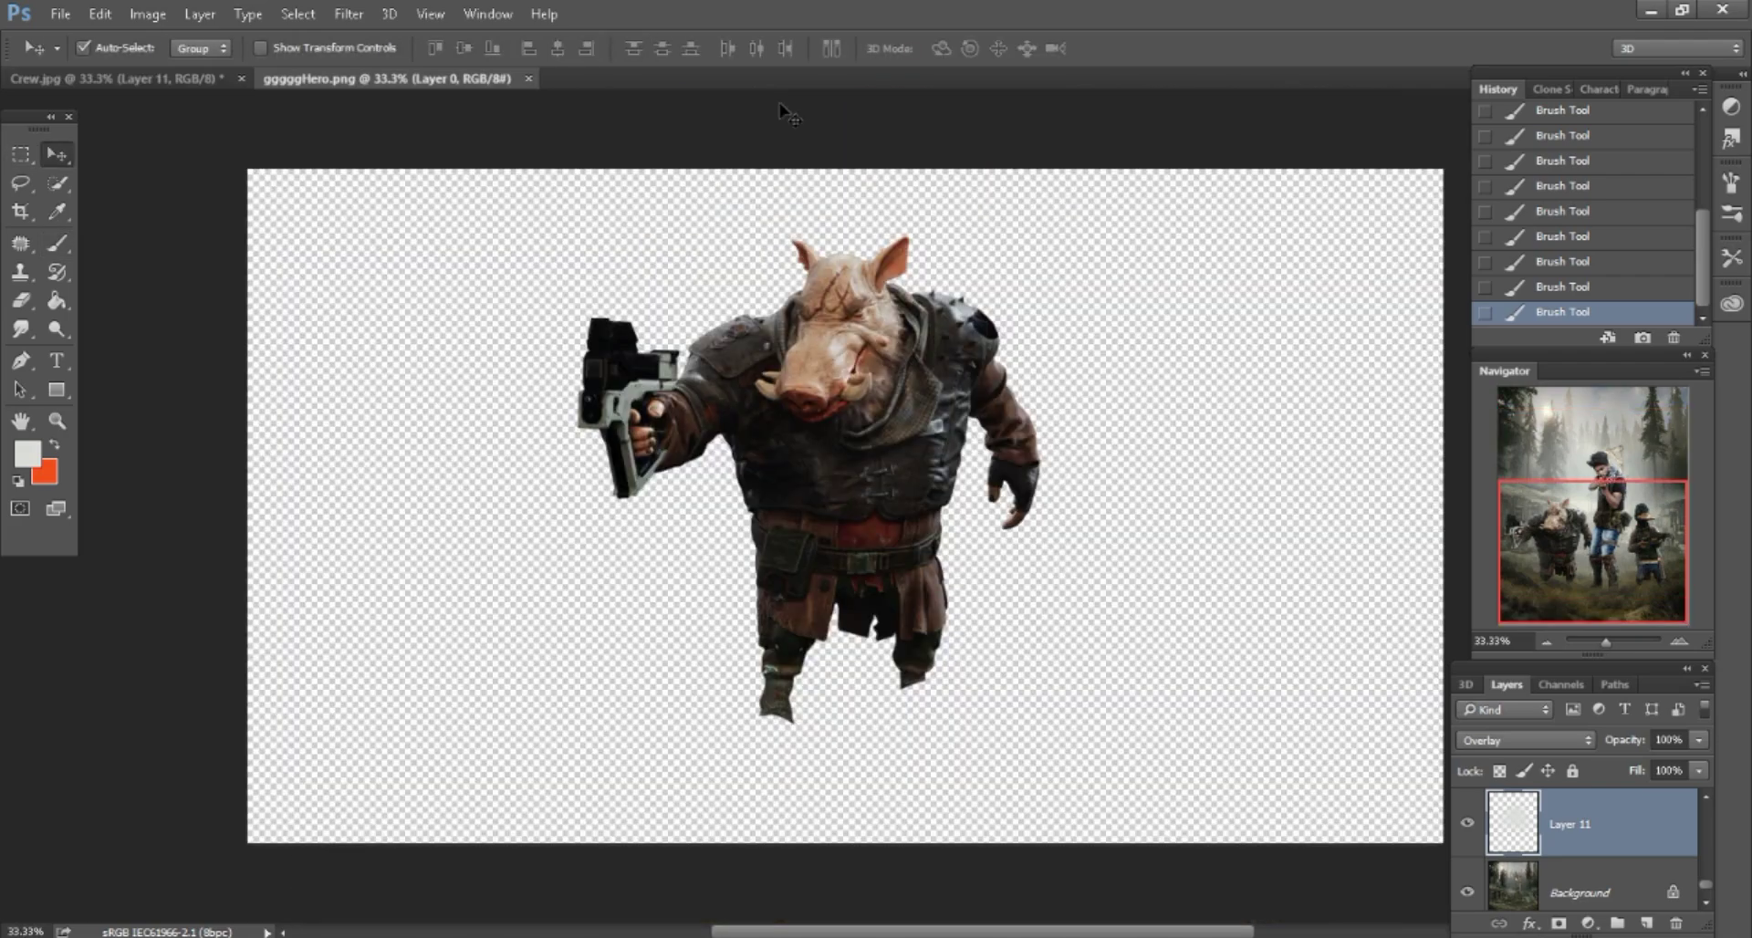
pyautogui.hotkey('ctrl', 'w')
pyautogui.hotkey('alt', 'Tab')
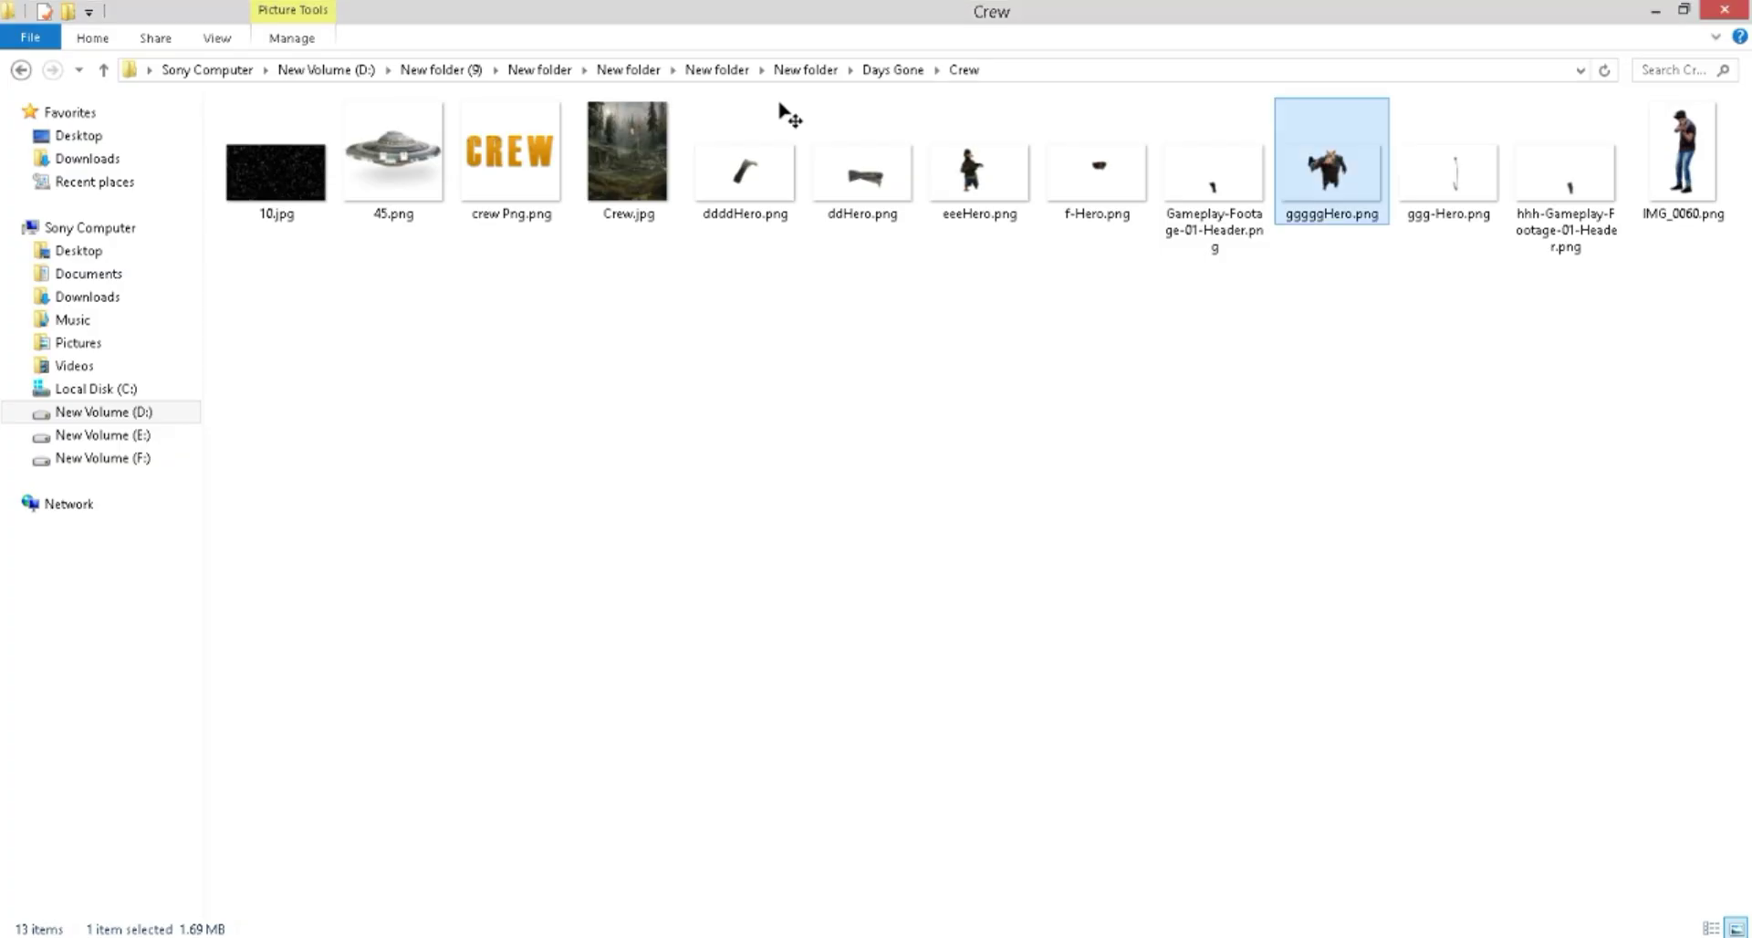
pyautogui.moveTo(393, 155)
pyautogui.mouseDown()
pyautogui.moveTo(575, 899)
pyautogui.moveTo(1086, 55)
pyautogui.mouseUp()
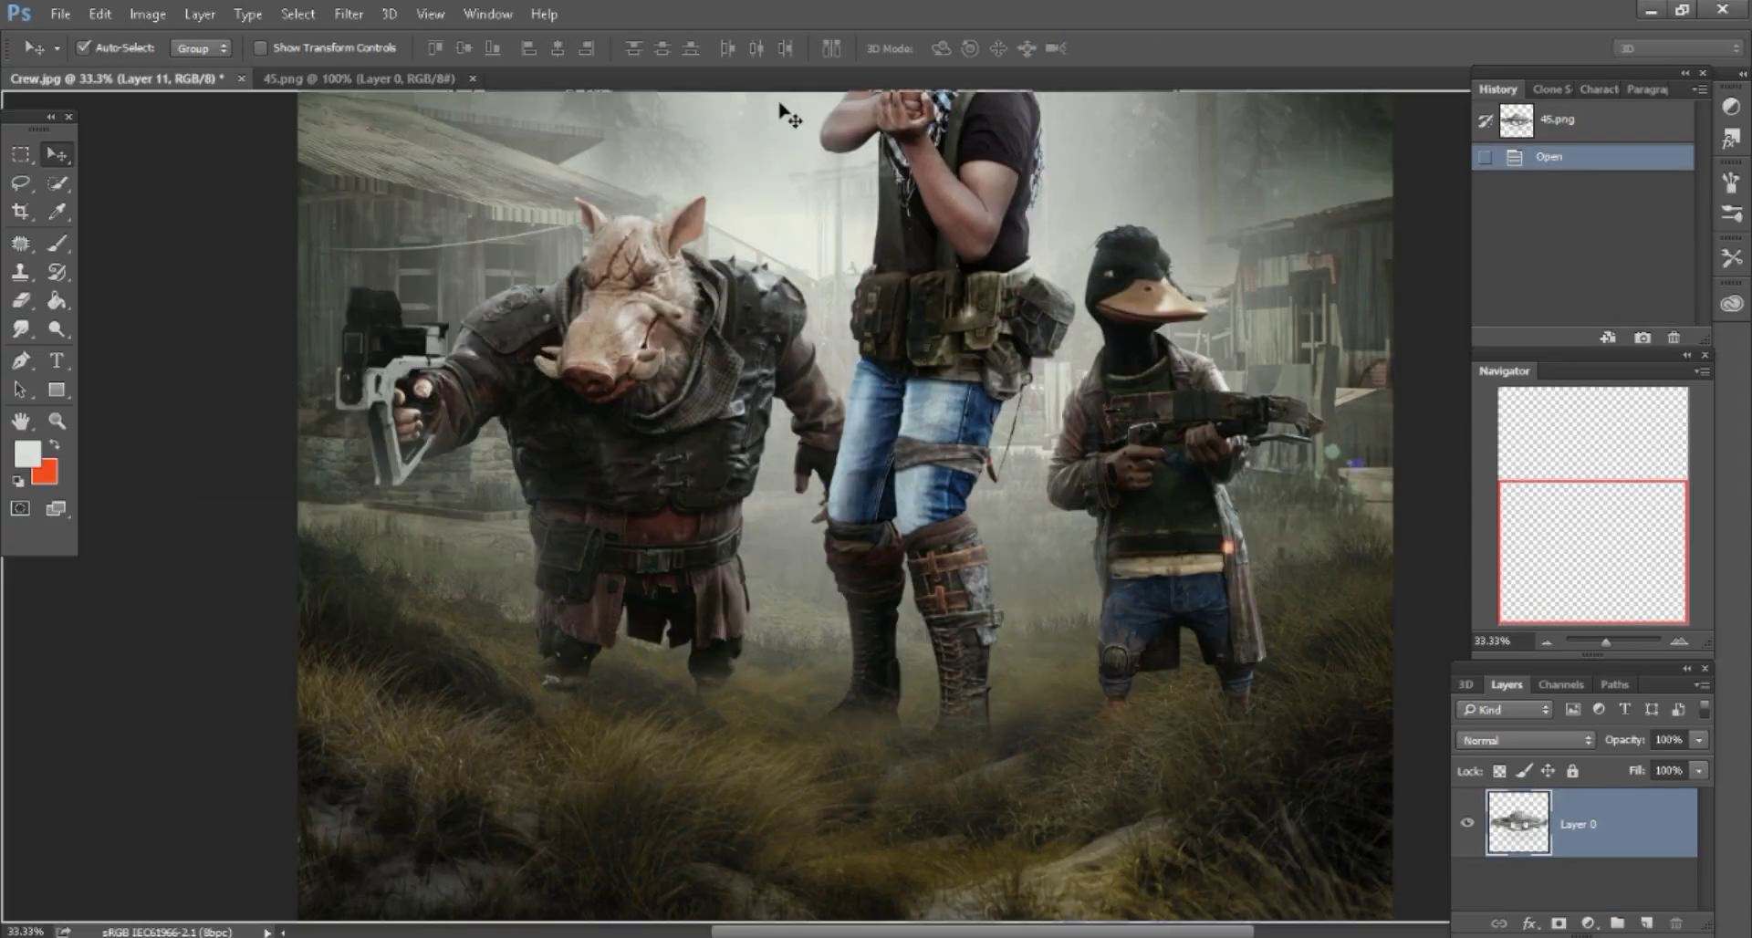
# Bring the UFO layer into Crew.jpg and move it up into the sky above the trees.
pyautogui.moveTo(783, 111); pyautogui.dragTo(786, 114)
pyautogui.hotkey('ctrl', '0')
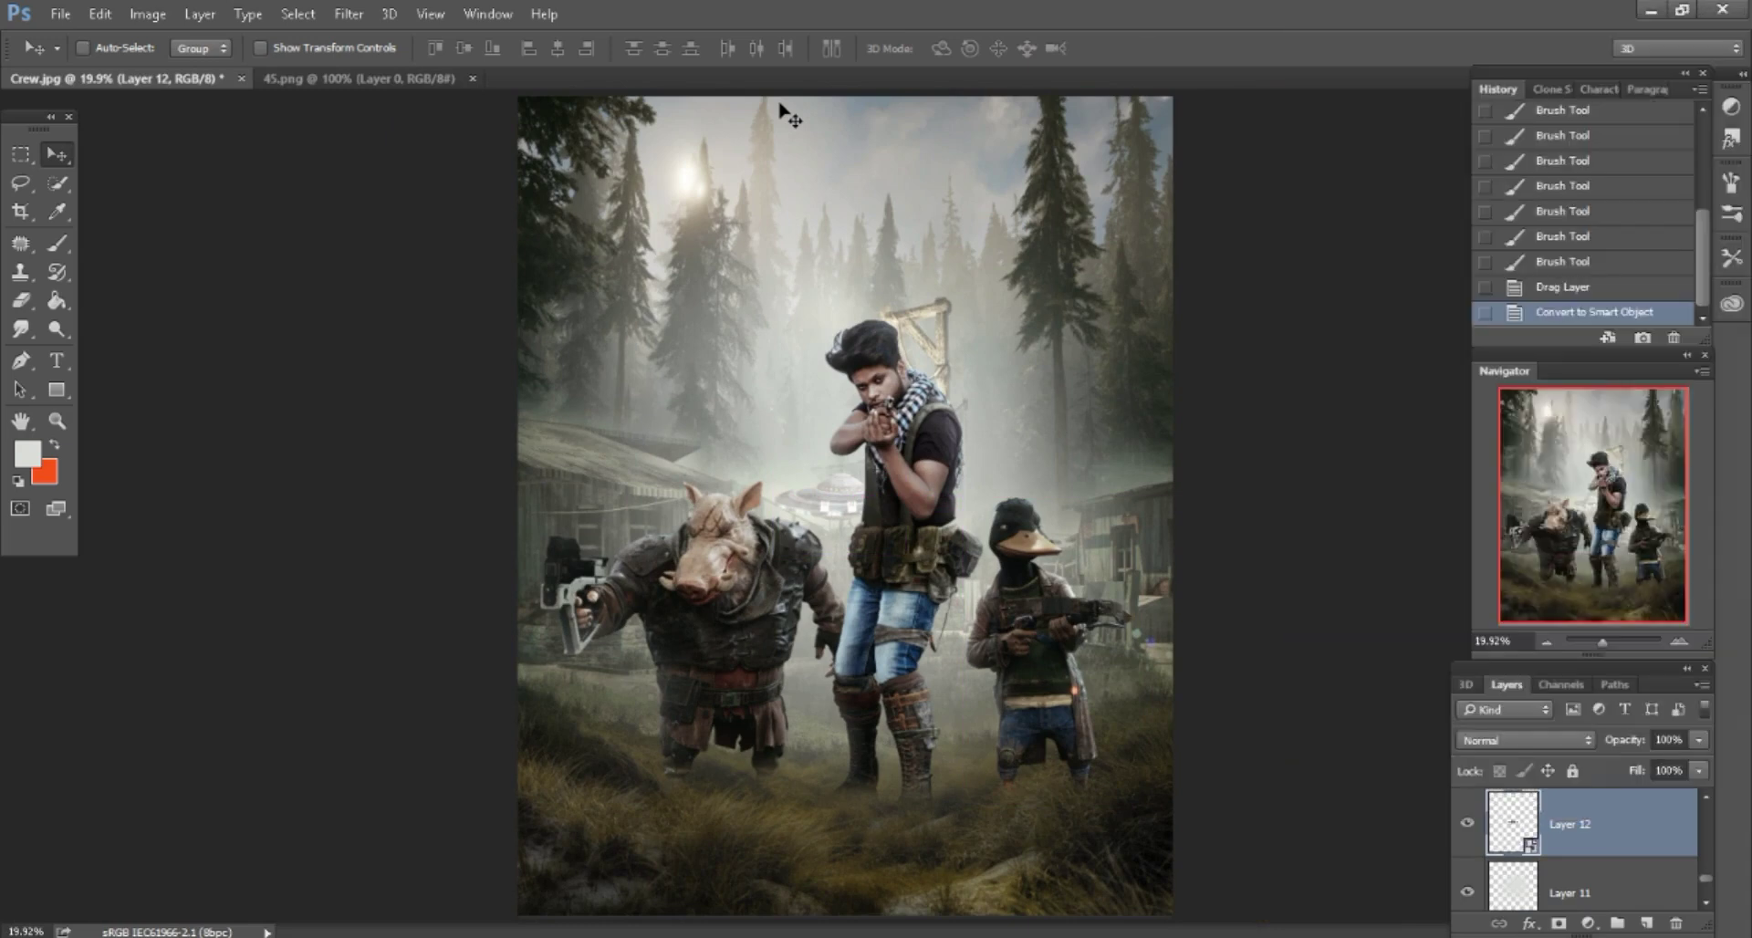
pyautogui.click(83, 47)
pyautogui.moveTo(1220, 602); pyautogui.dragTo(1282, 254)
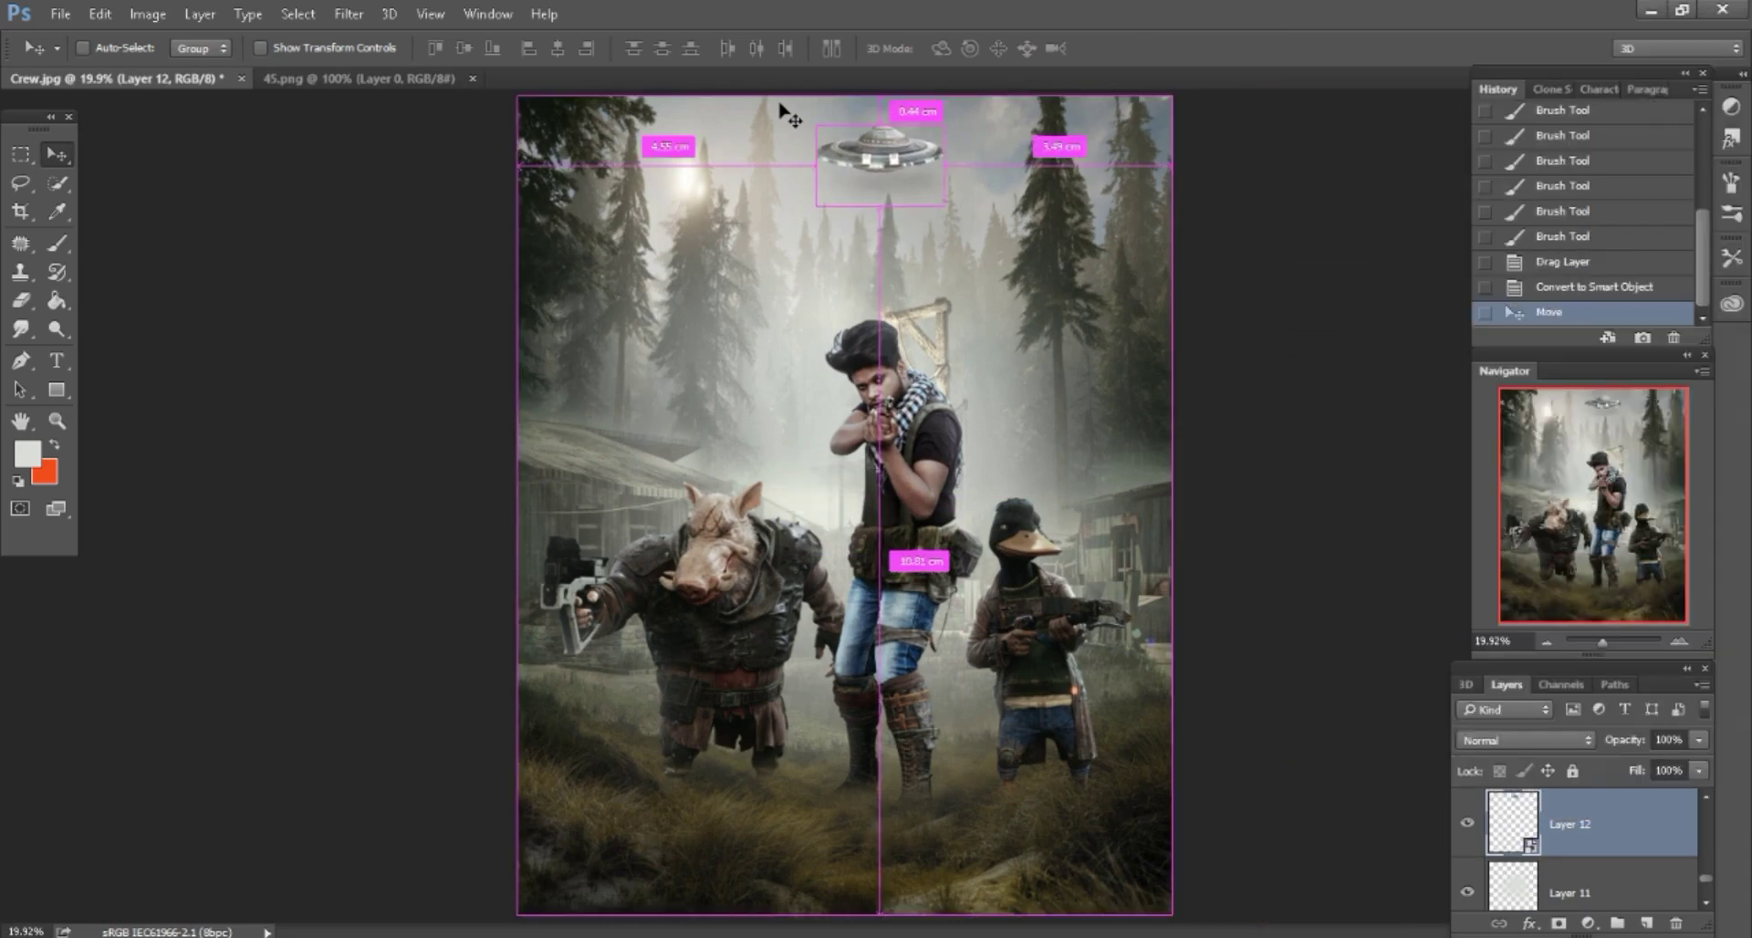
# Enlarge the UFO to 154% width and height with Free Transform, then nudge it slightly.
pyautogui.hotkey('alt', 'e')
pyautogui.press('Down')
pyautogui.press('Down')
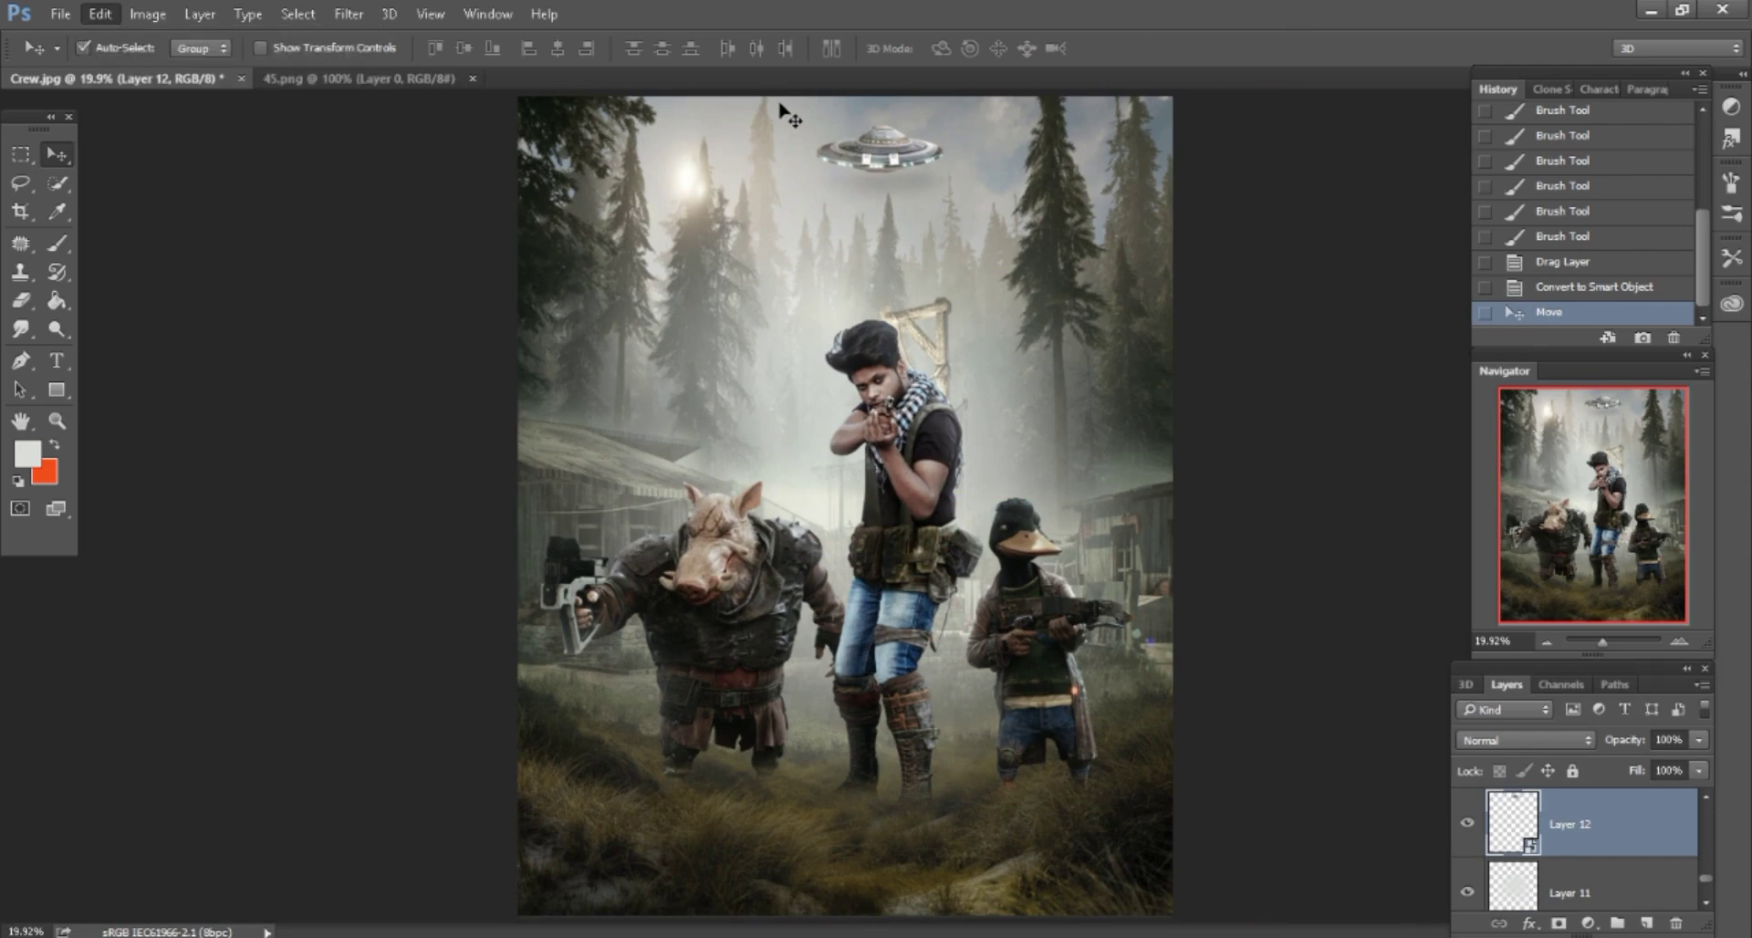
pyautogui.press('Return')
pyautogui.write('137')
pyautogui.press('Tab')
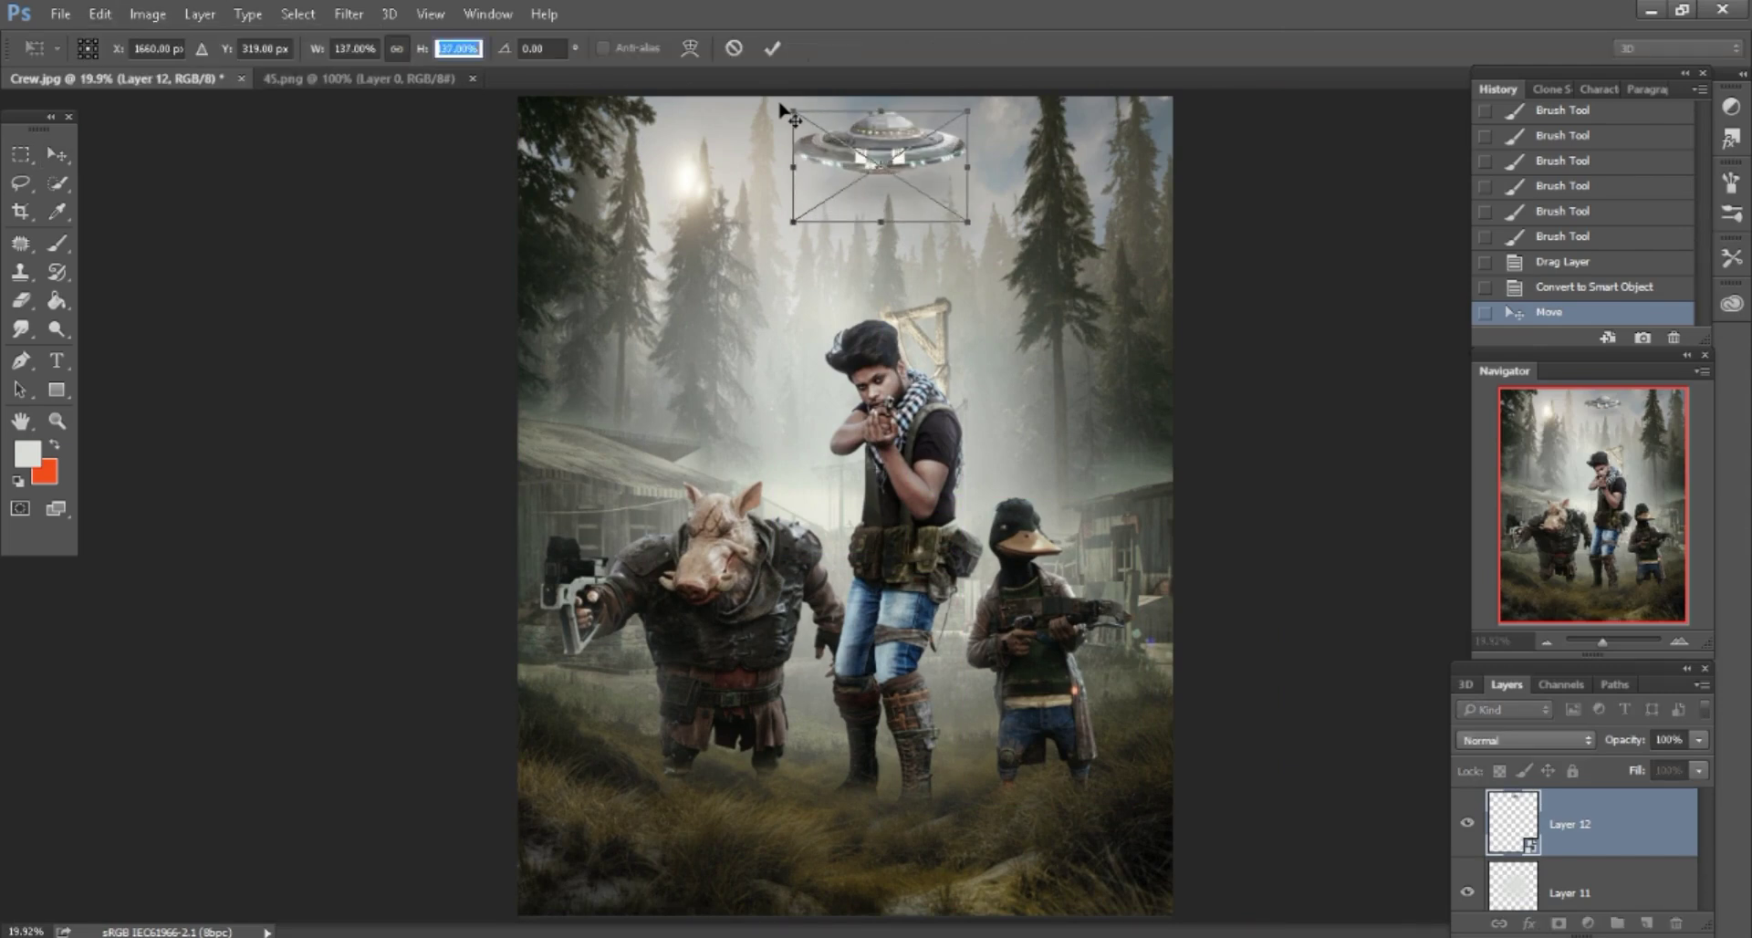
pyautogui.write('154')
pyautogui.press('Tab')
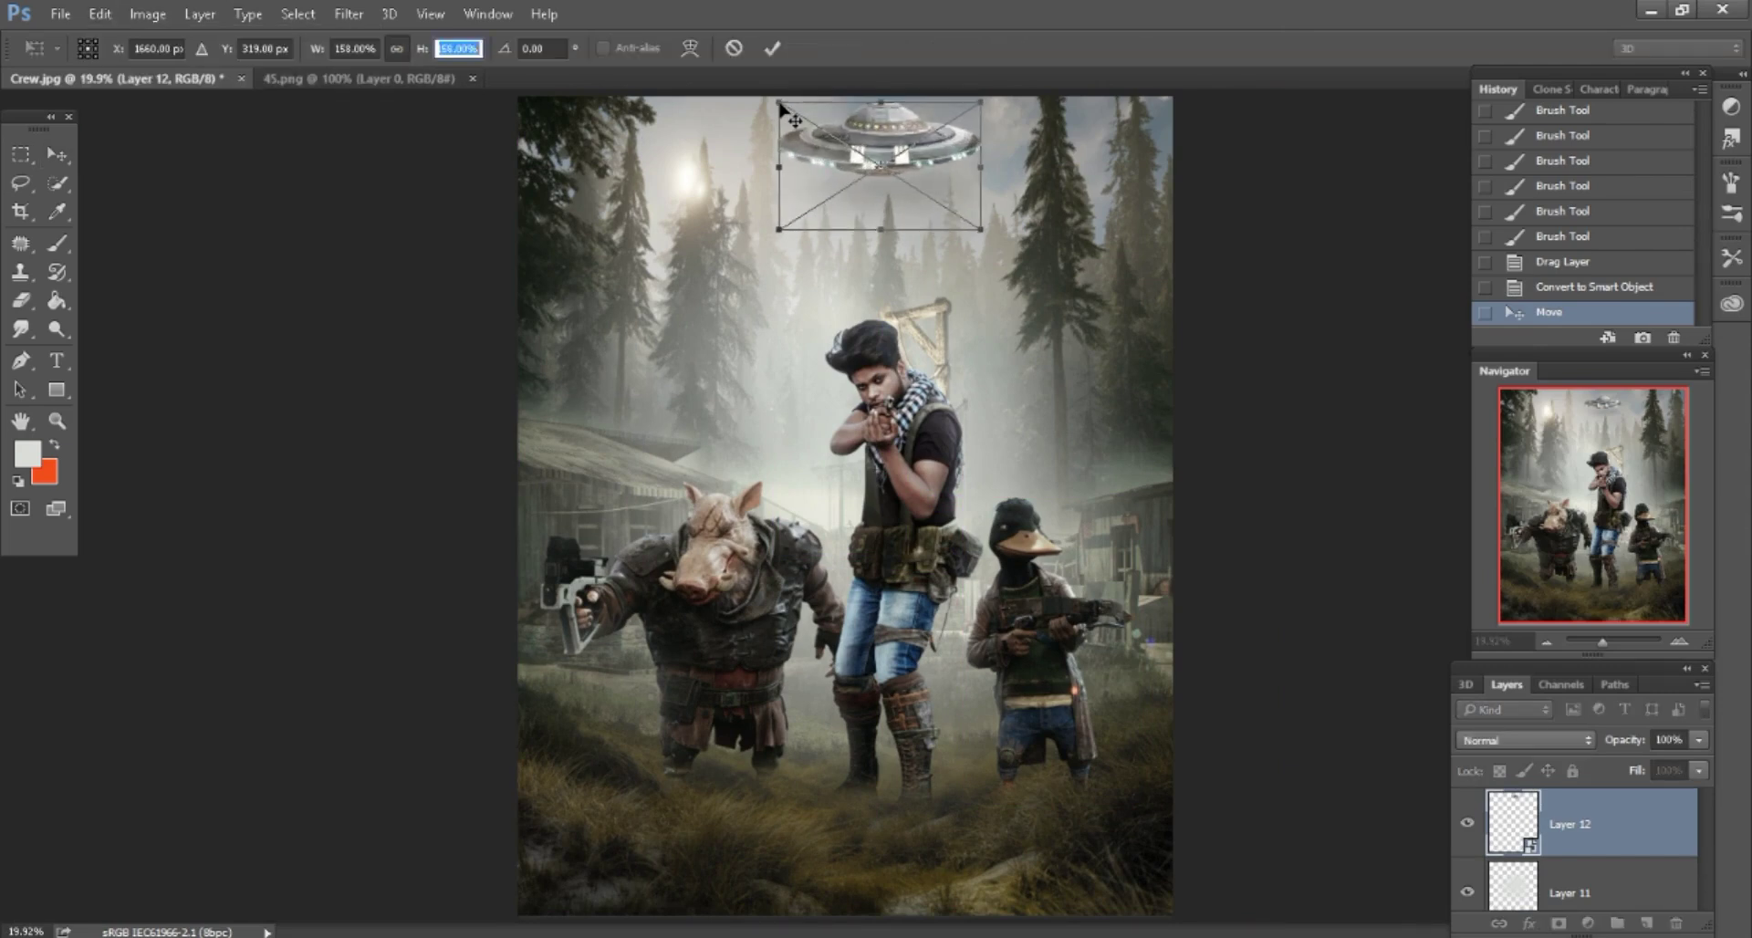
pyautogui.press('Return')
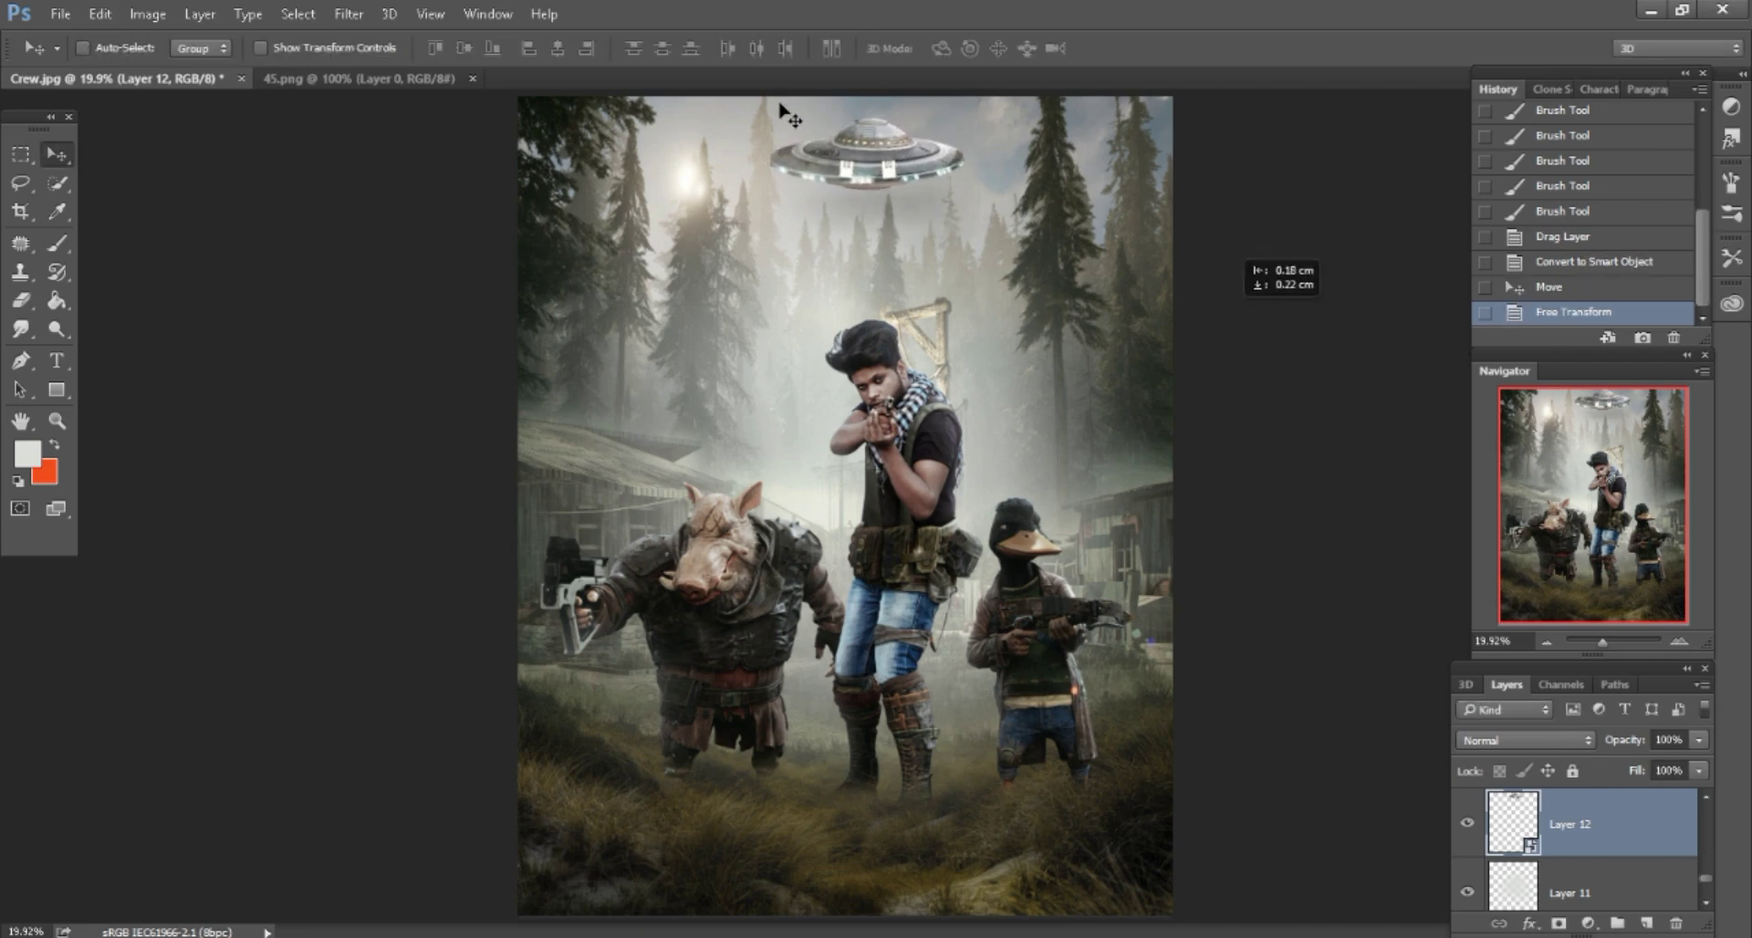
pyautogui.moveTo(783, 111)
pyautogui.mouseDown()
pyautogui.moveTo(760, 121)
pyautogui.moveTo(784, 112)
pyautogui.mouseUp()
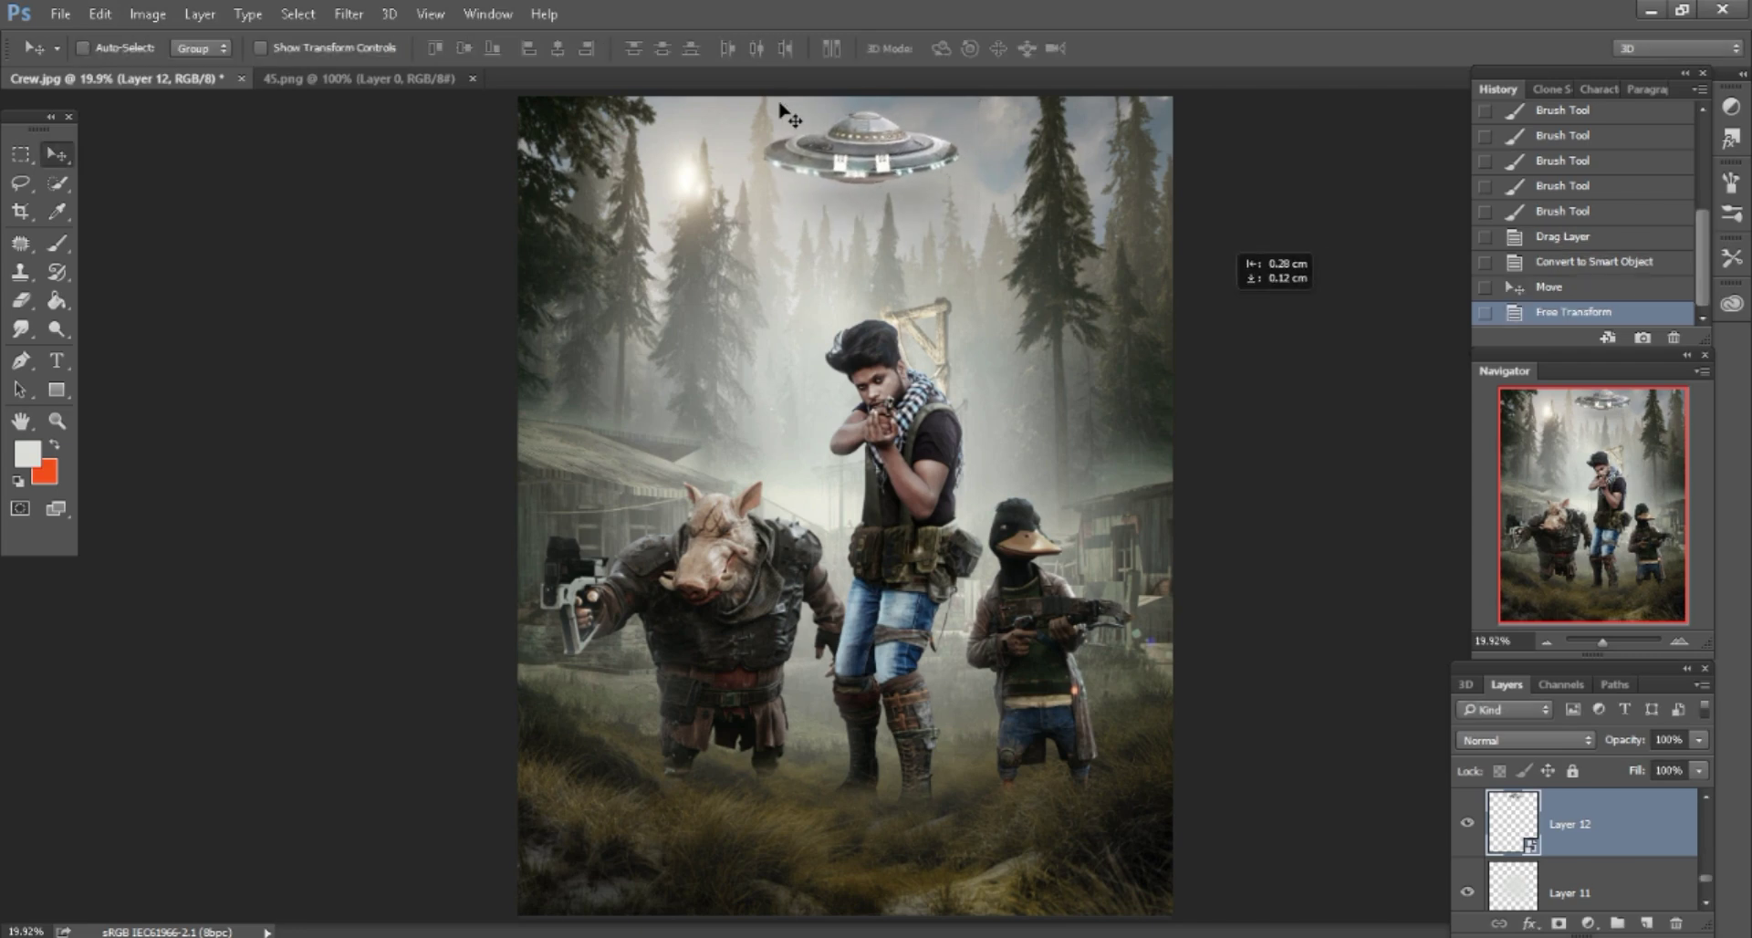
# Zoom in on the upper poster and add an empty new layer for the beam.
pyautogui.hotkey('ctrl', '+')
pyautogui.hotkey('ctrl', '+')
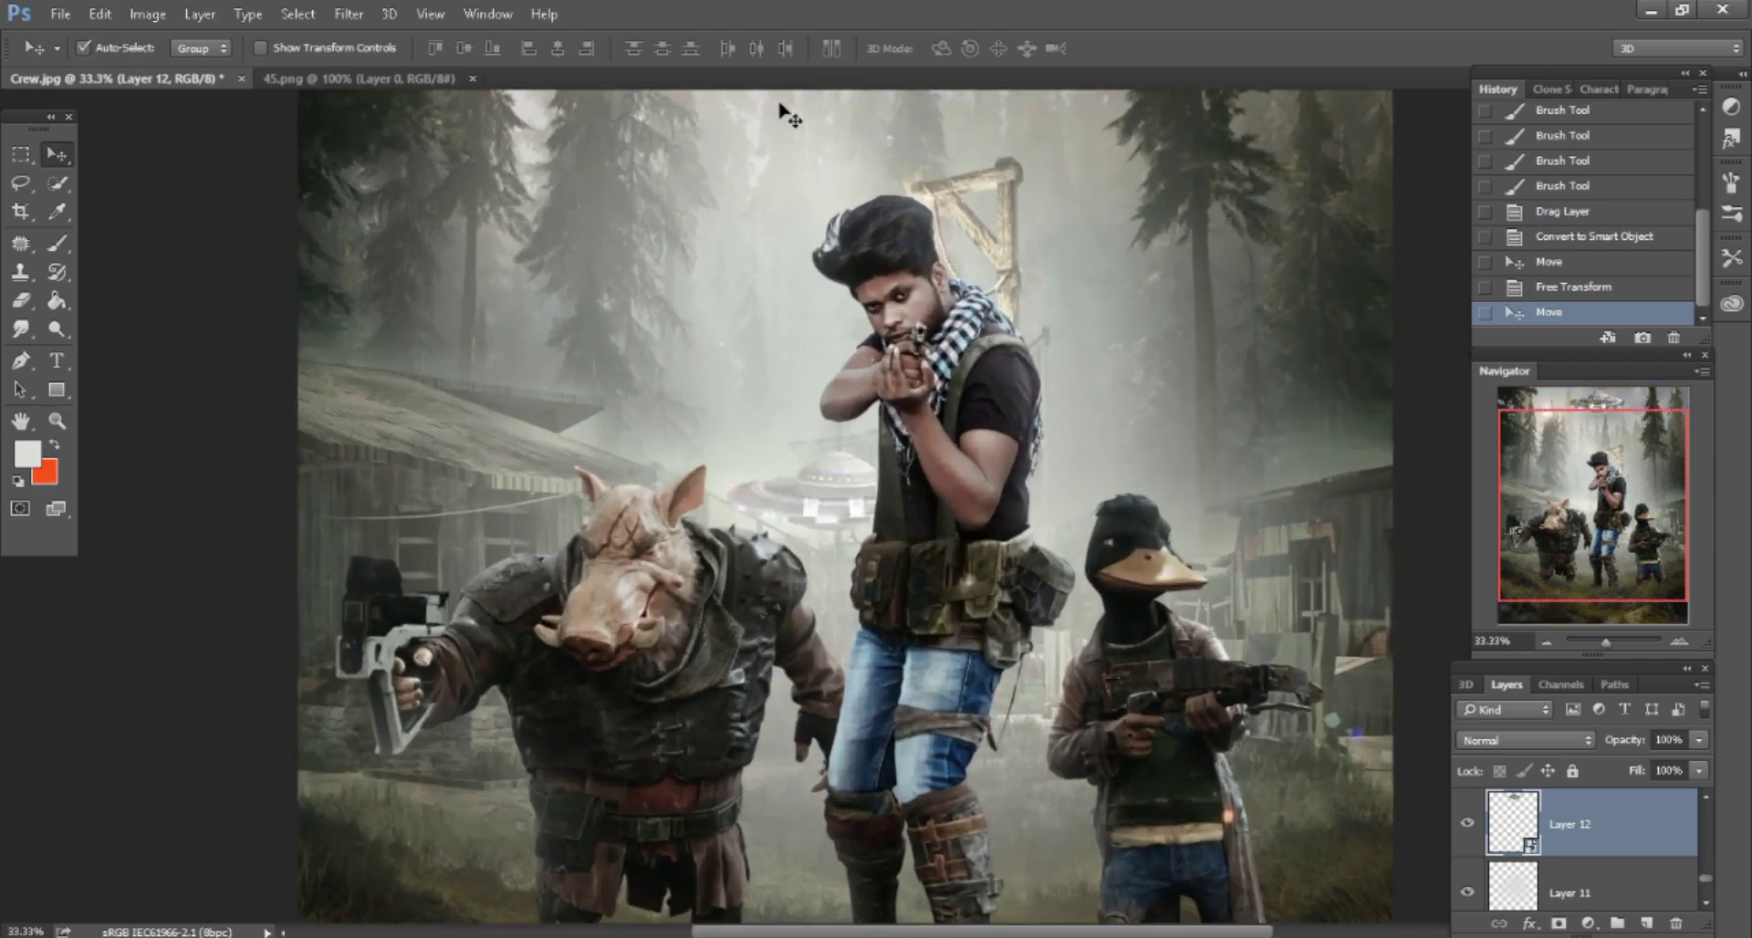
pyautogui.scroll(3, 783, 111)
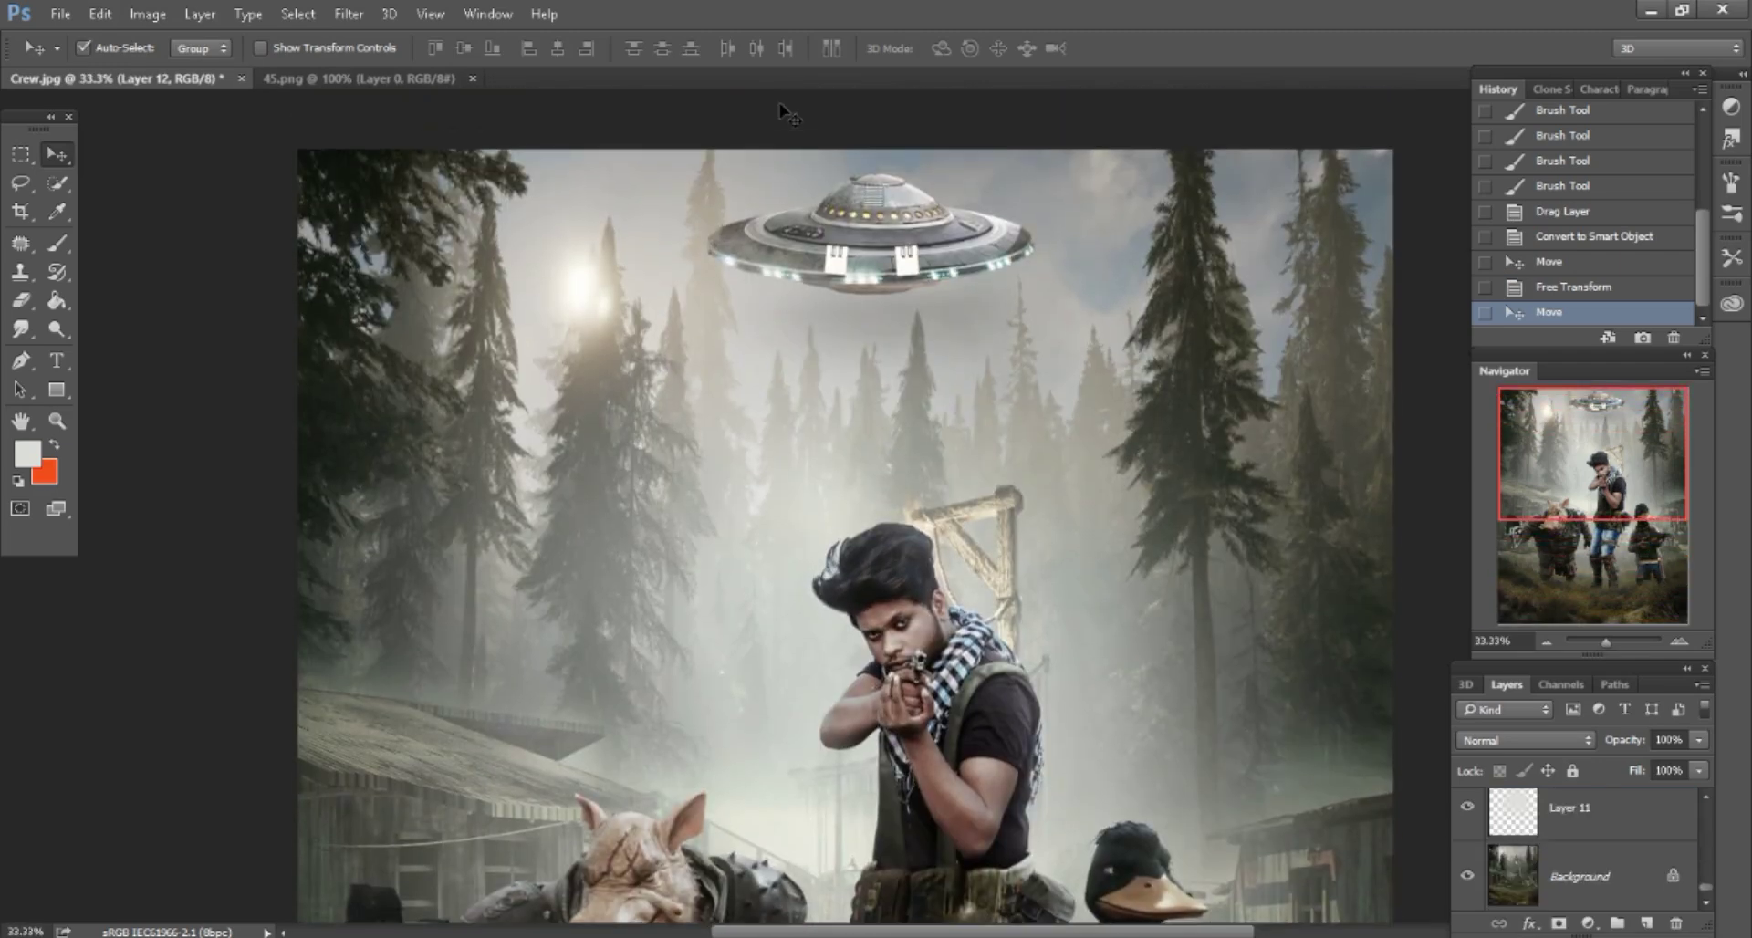
pyautogui.hotkey('ctrl', 'shift', 'alt', 'n')
# Outline a trapezoid beam selection with the Polygonal Lasso beneath the UFO.
pyautogui.moveTo(20, 182); pyautogui.dragTo(91, 195)
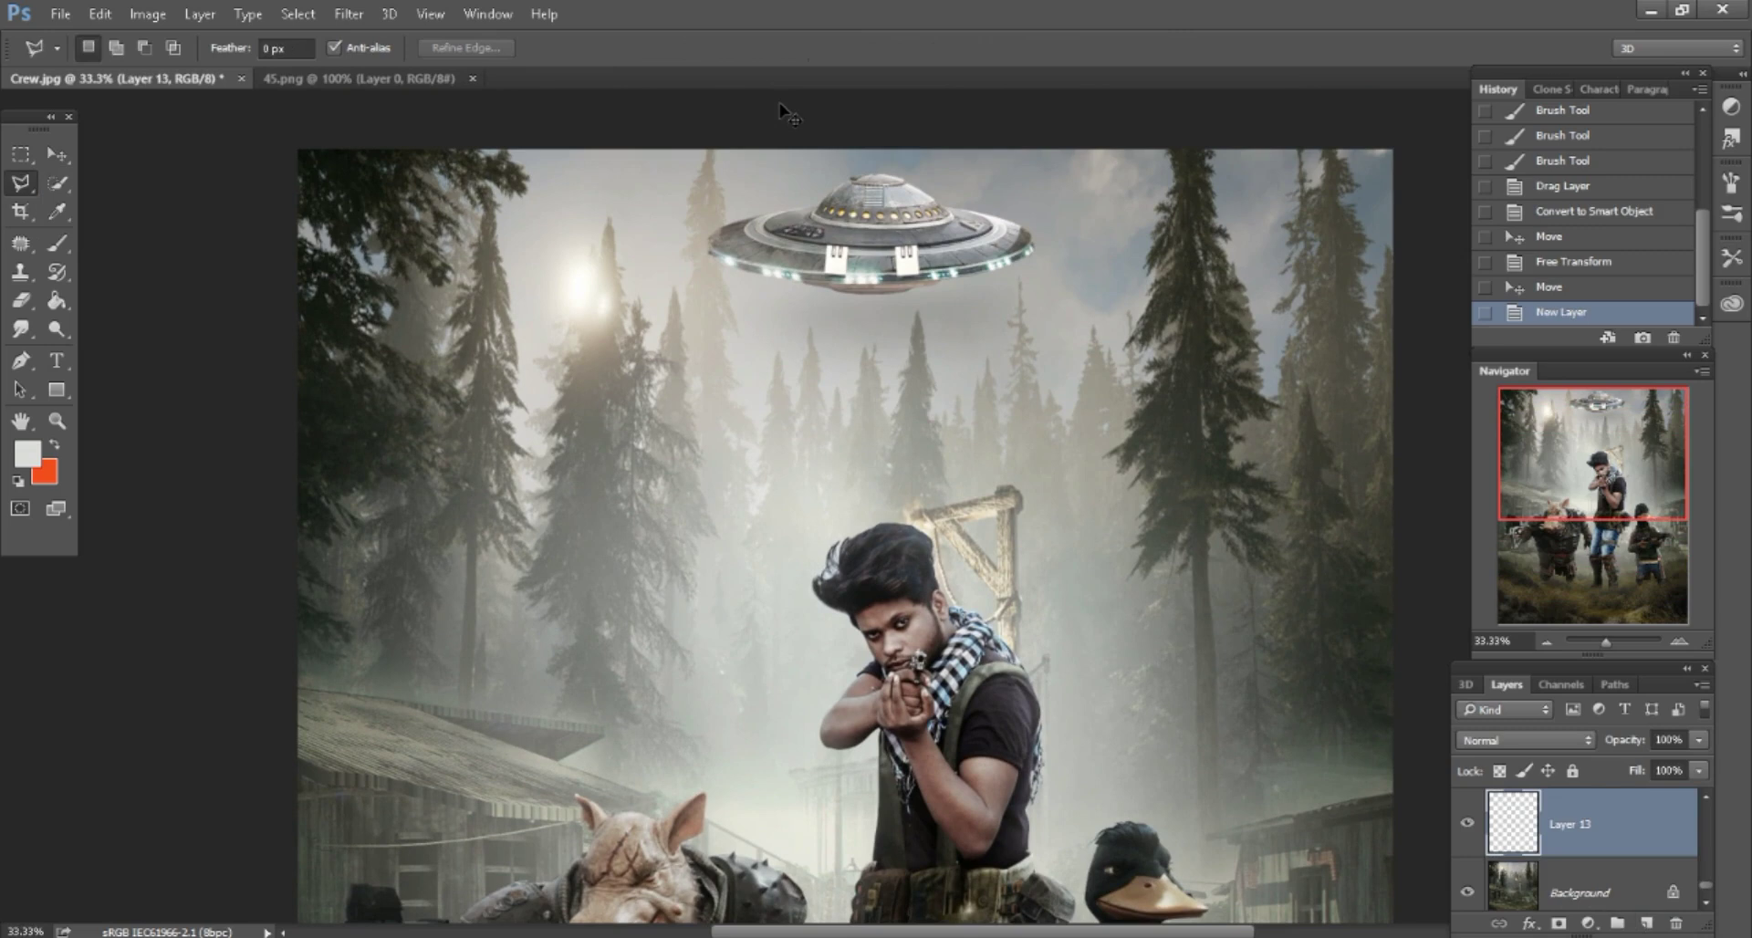
pyautogui.click(817, 289)
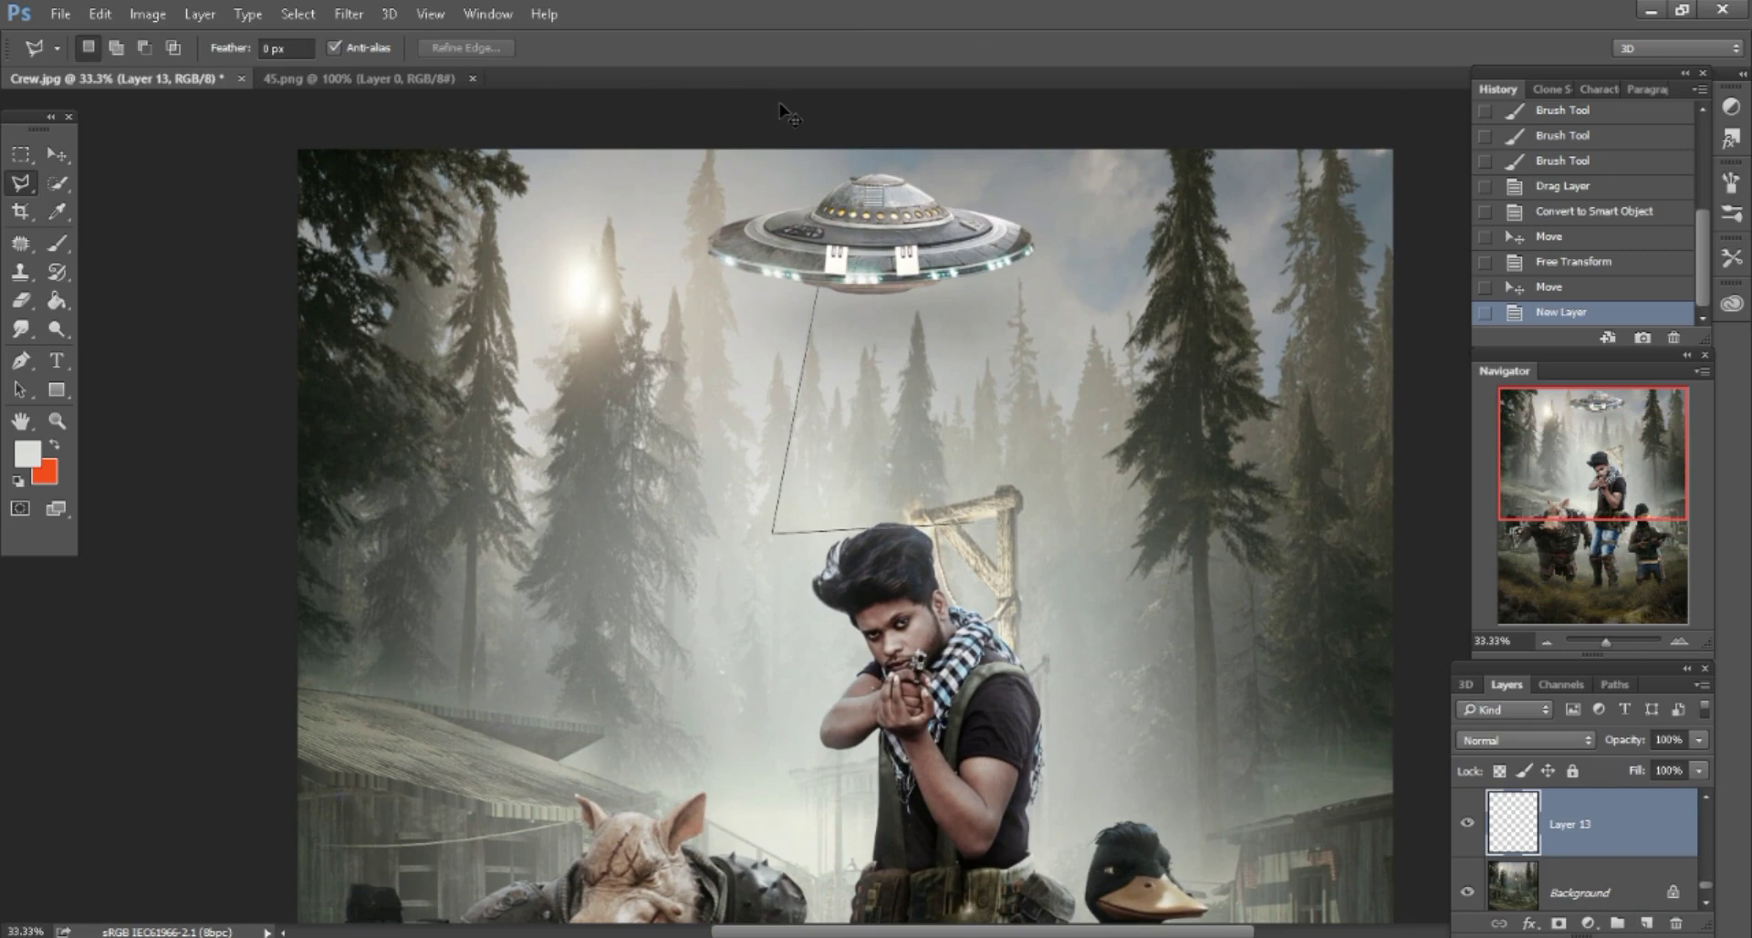
pyautogui.click(981, 527)
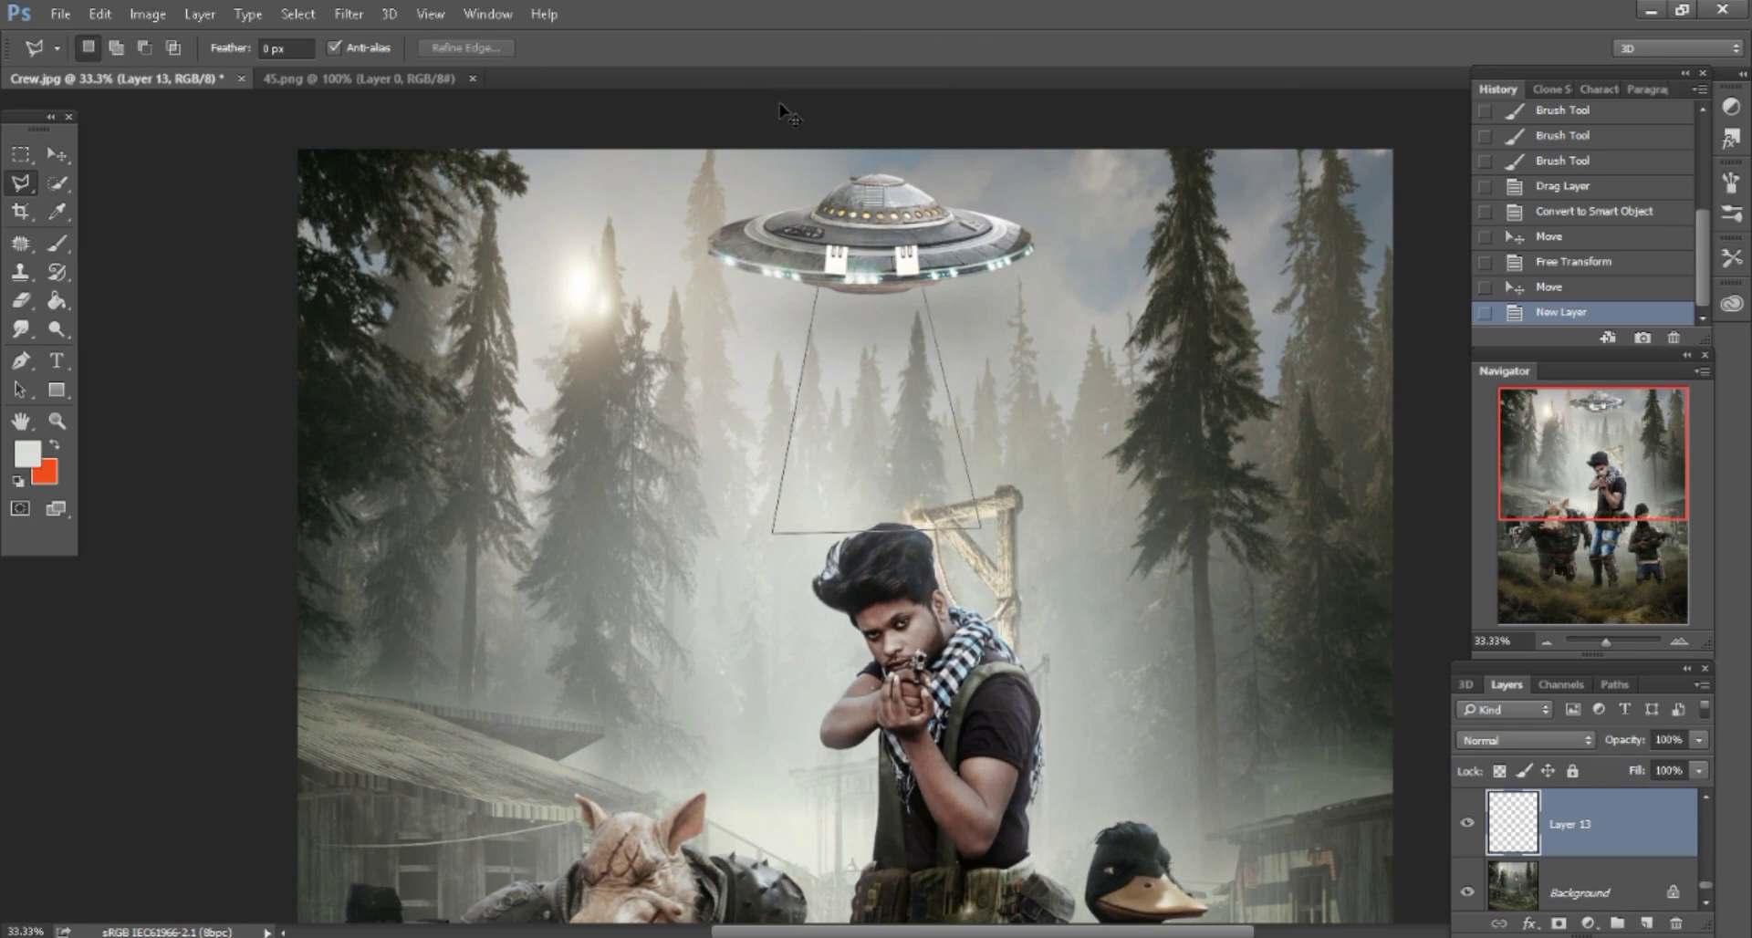
pyautogui.doubleClick(922, 290)
# Paint the beam selection solid white at 100% brush opacity, then deselect.
pyautogui.press('b')
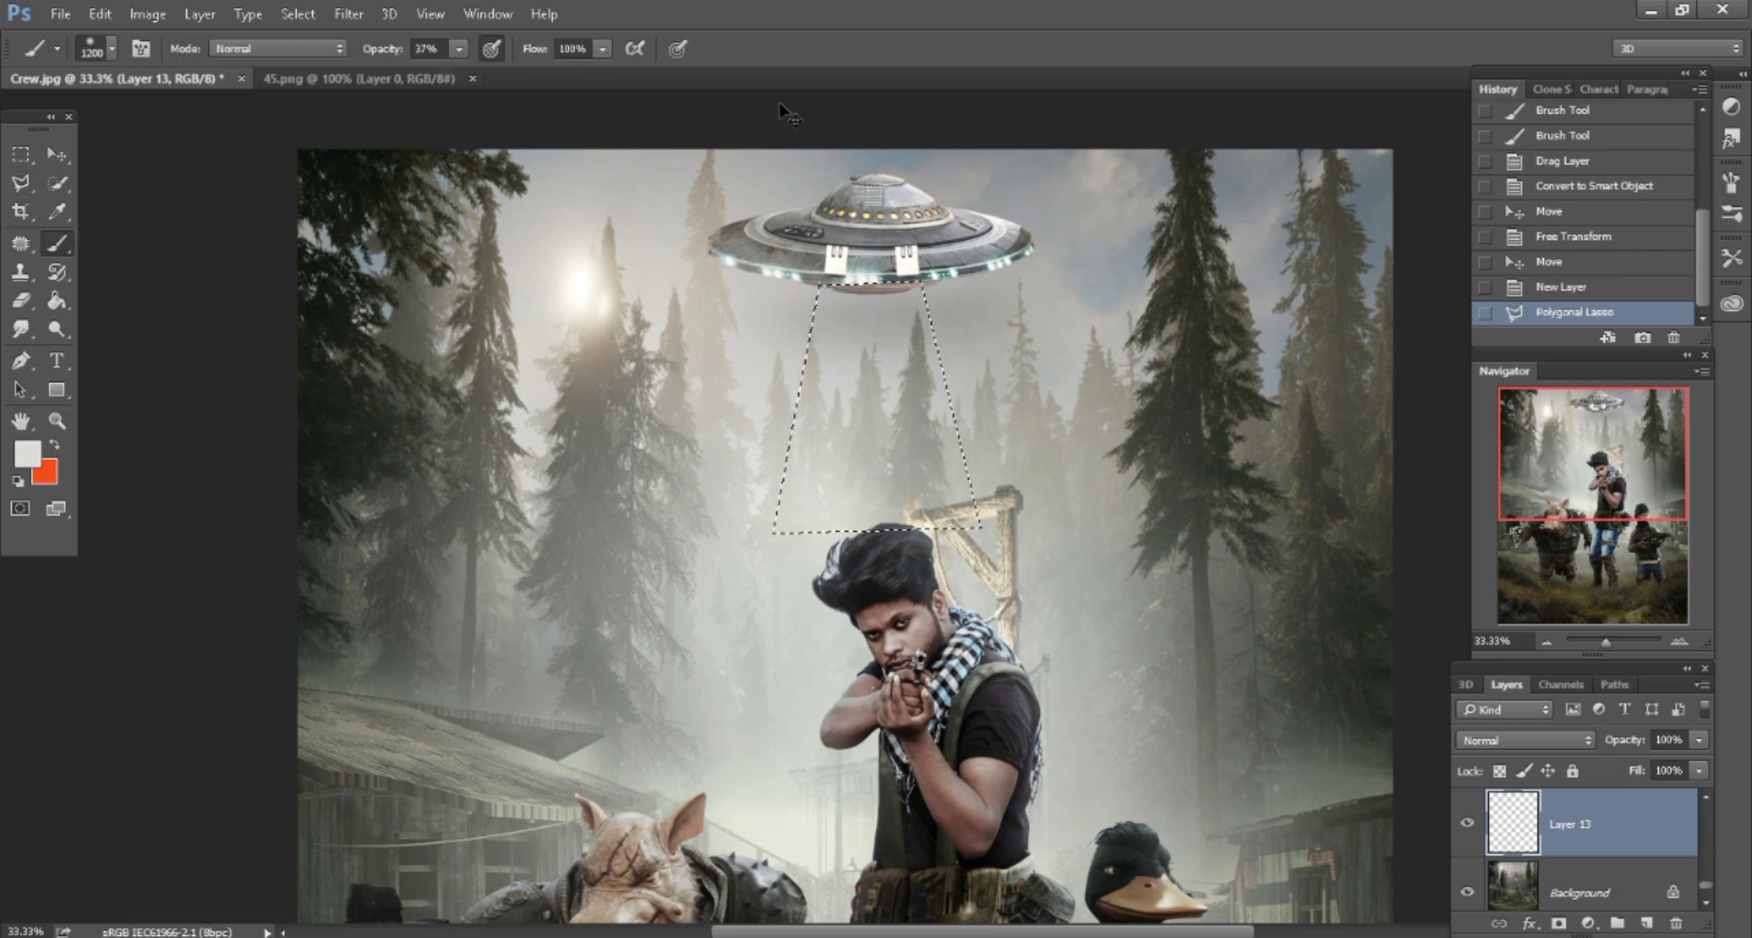
pyautogui.press('0')
pyautogui.moveTo(821, 383); pyautogui.dragTo(939, 411)
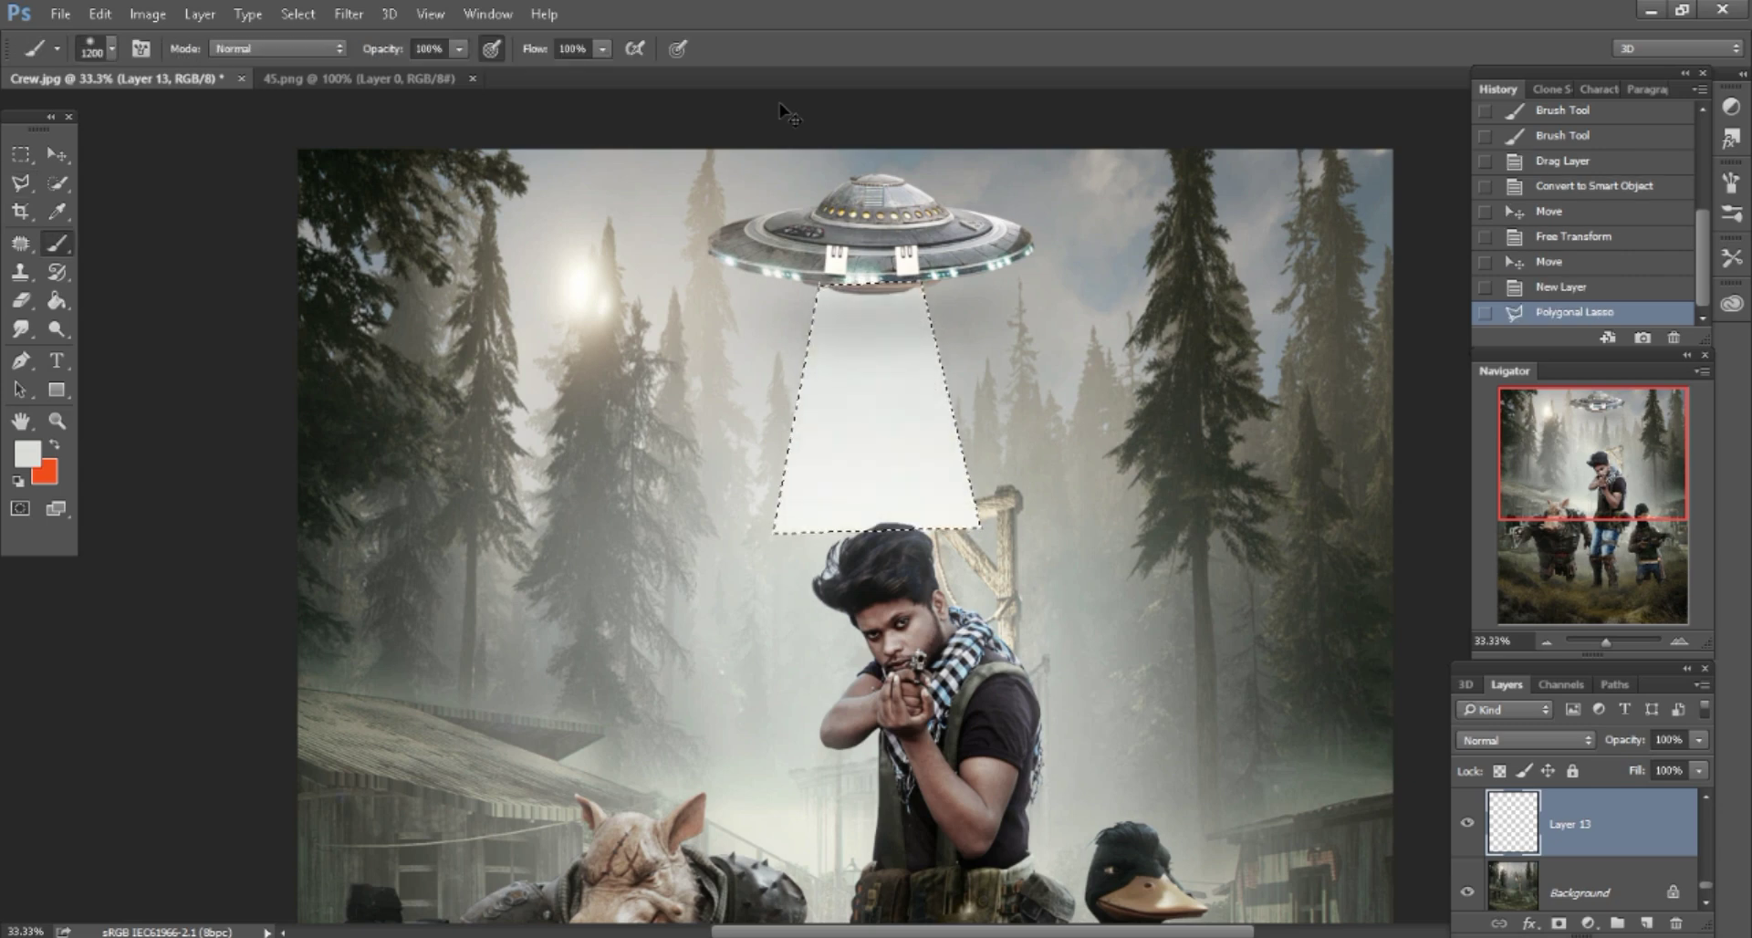
pyautogui.rightClick(20, 182)
pyautogui.click(101, 180)
pyautogui.hotkey('ctrl', 'd')
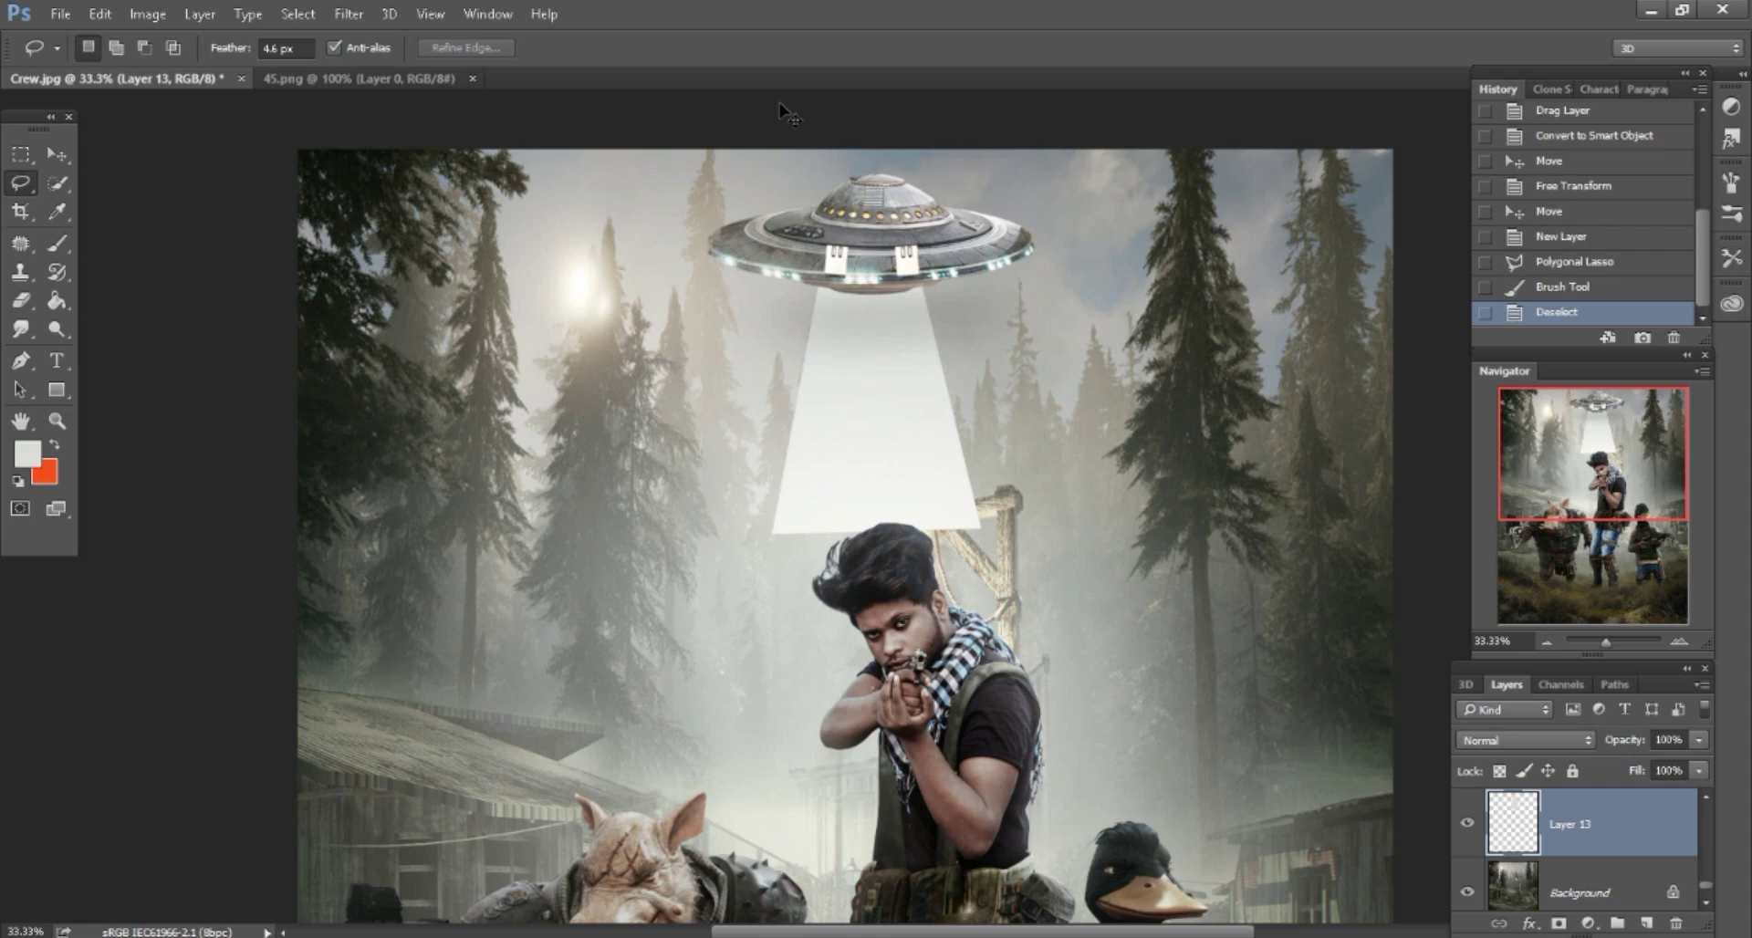
# Apply a Motion Blur with angle 90 and distance 270 to the beam.
pyautogui.hotkey('alt', 't')
pyautogui.press('b')
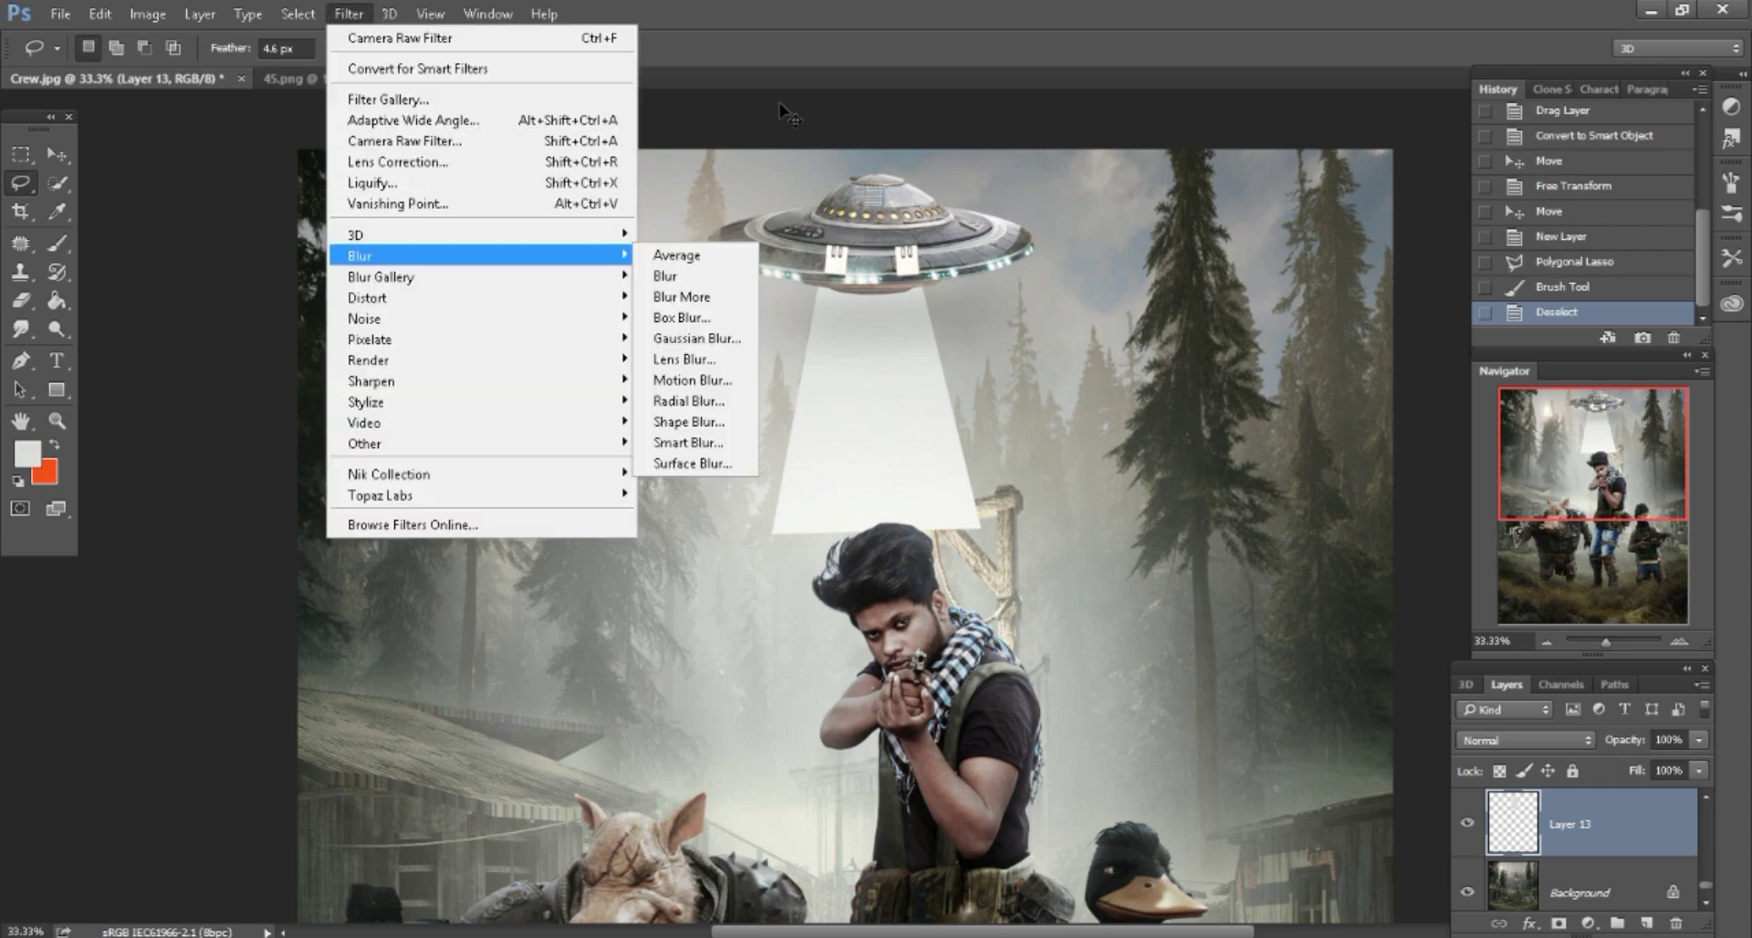
pyautogui.press('Right')
pyautogui.press('Down')
pyautogui.press('Down')
pyautogui.press('Down')
pyautogui.press('Return')
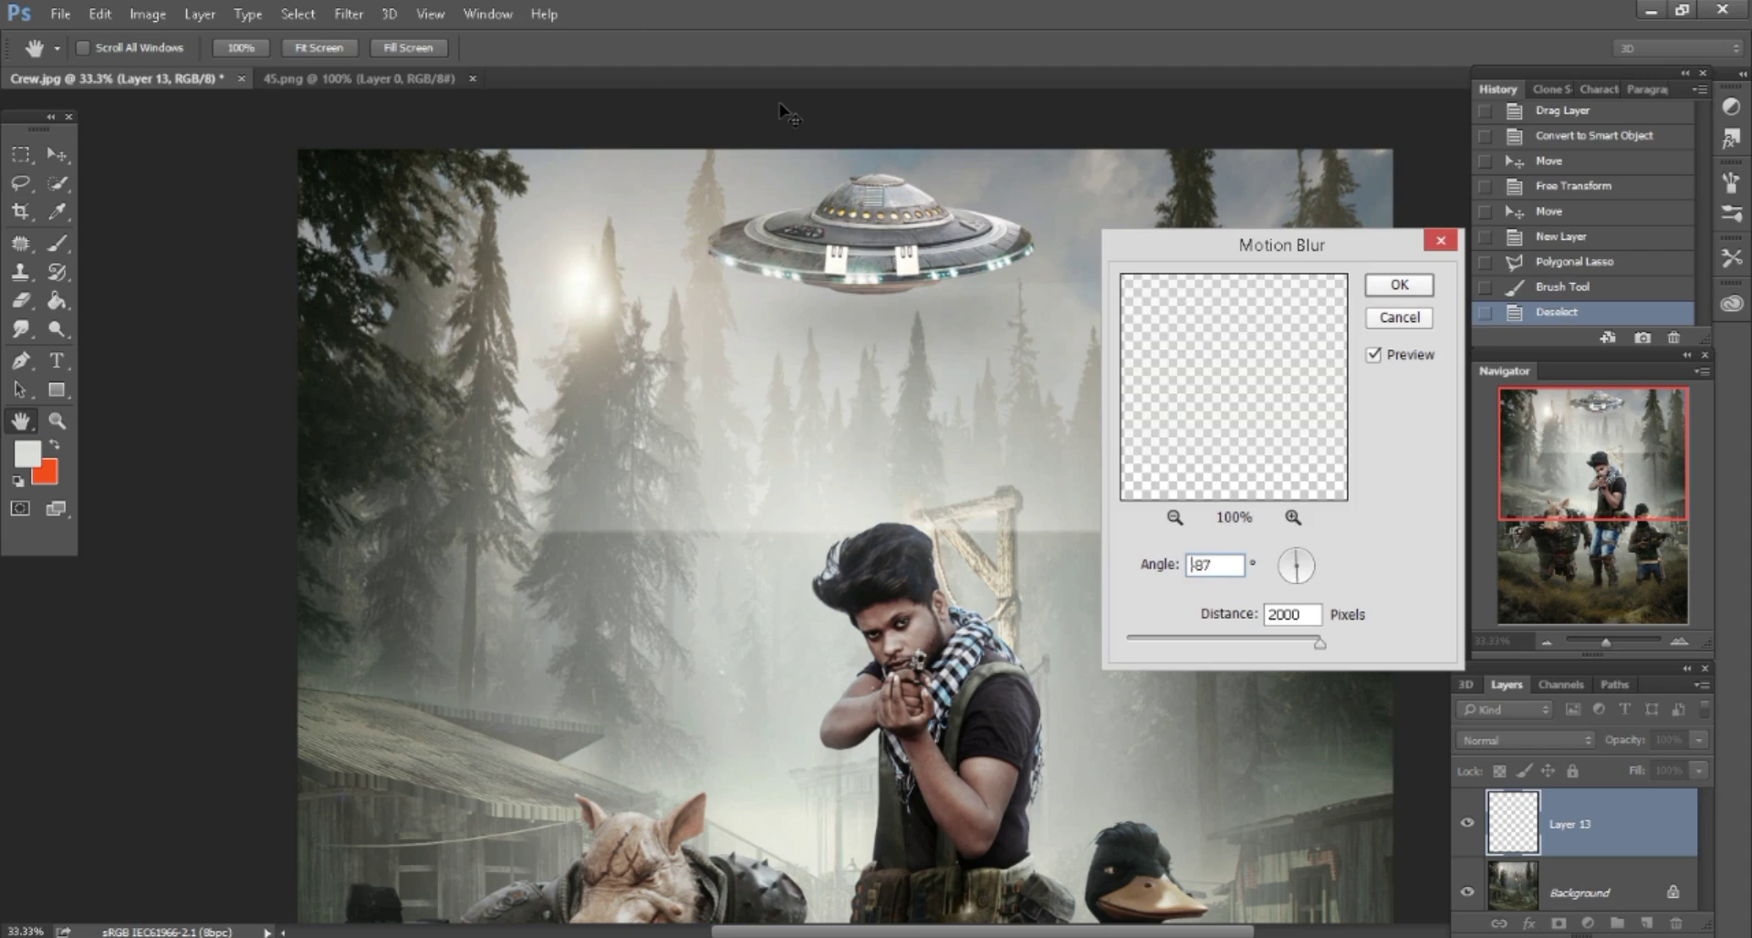
pyautogui.write('9')
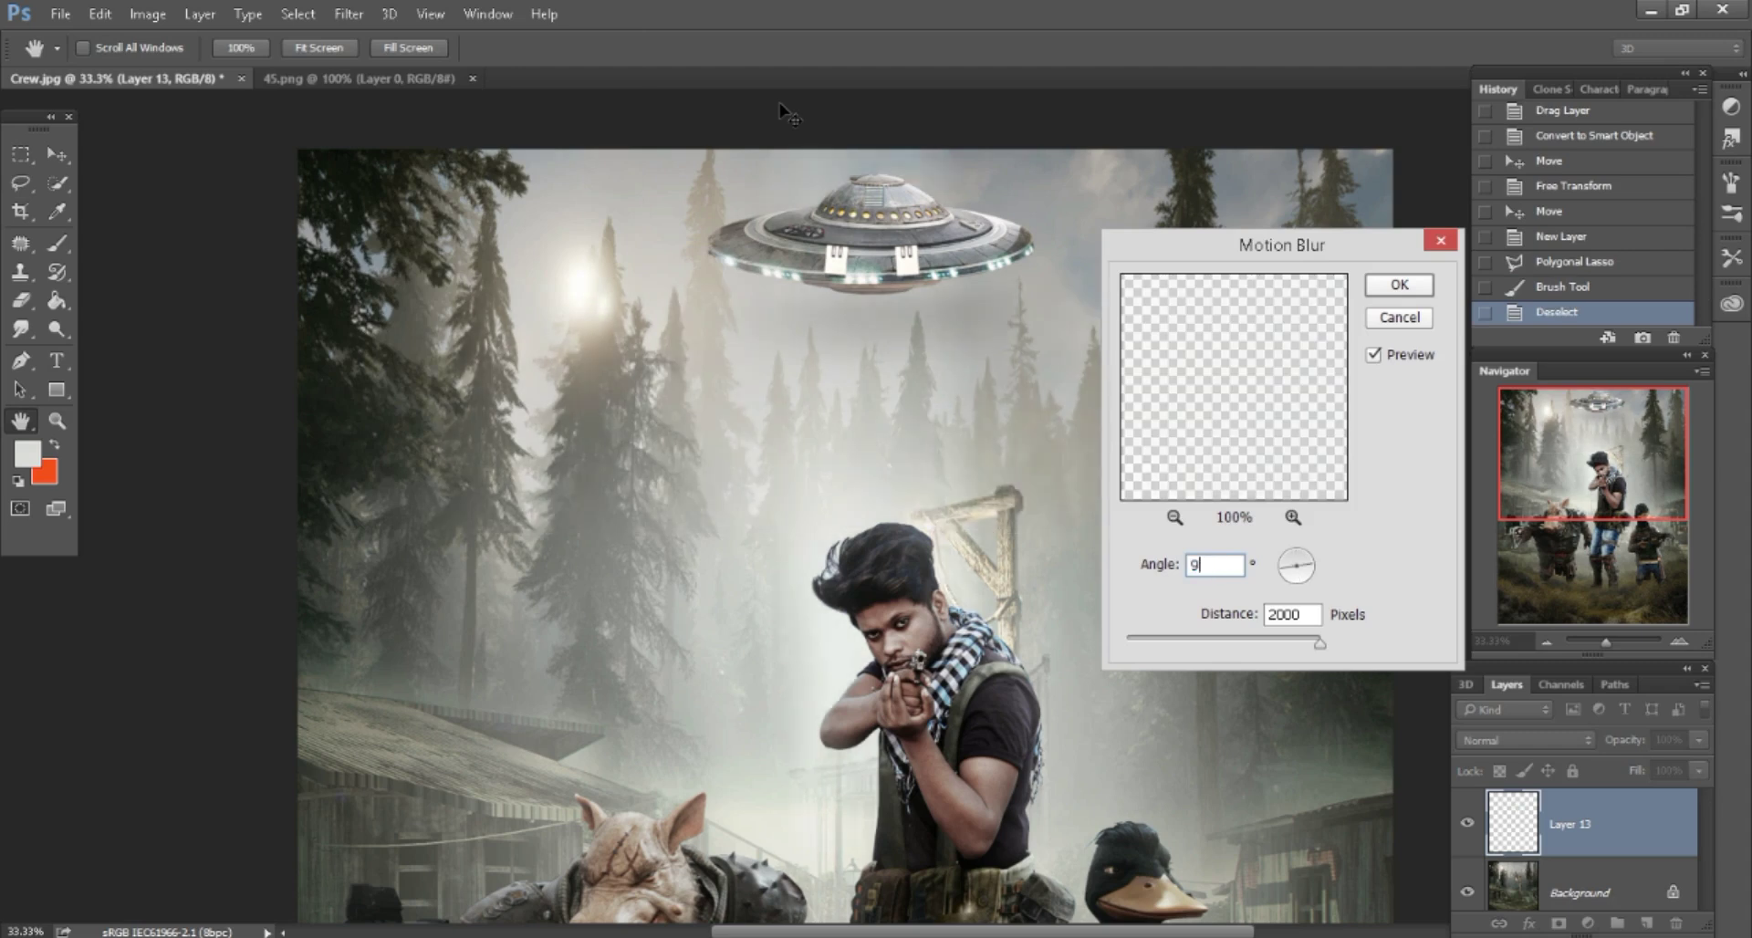
pyautogui.write('0')
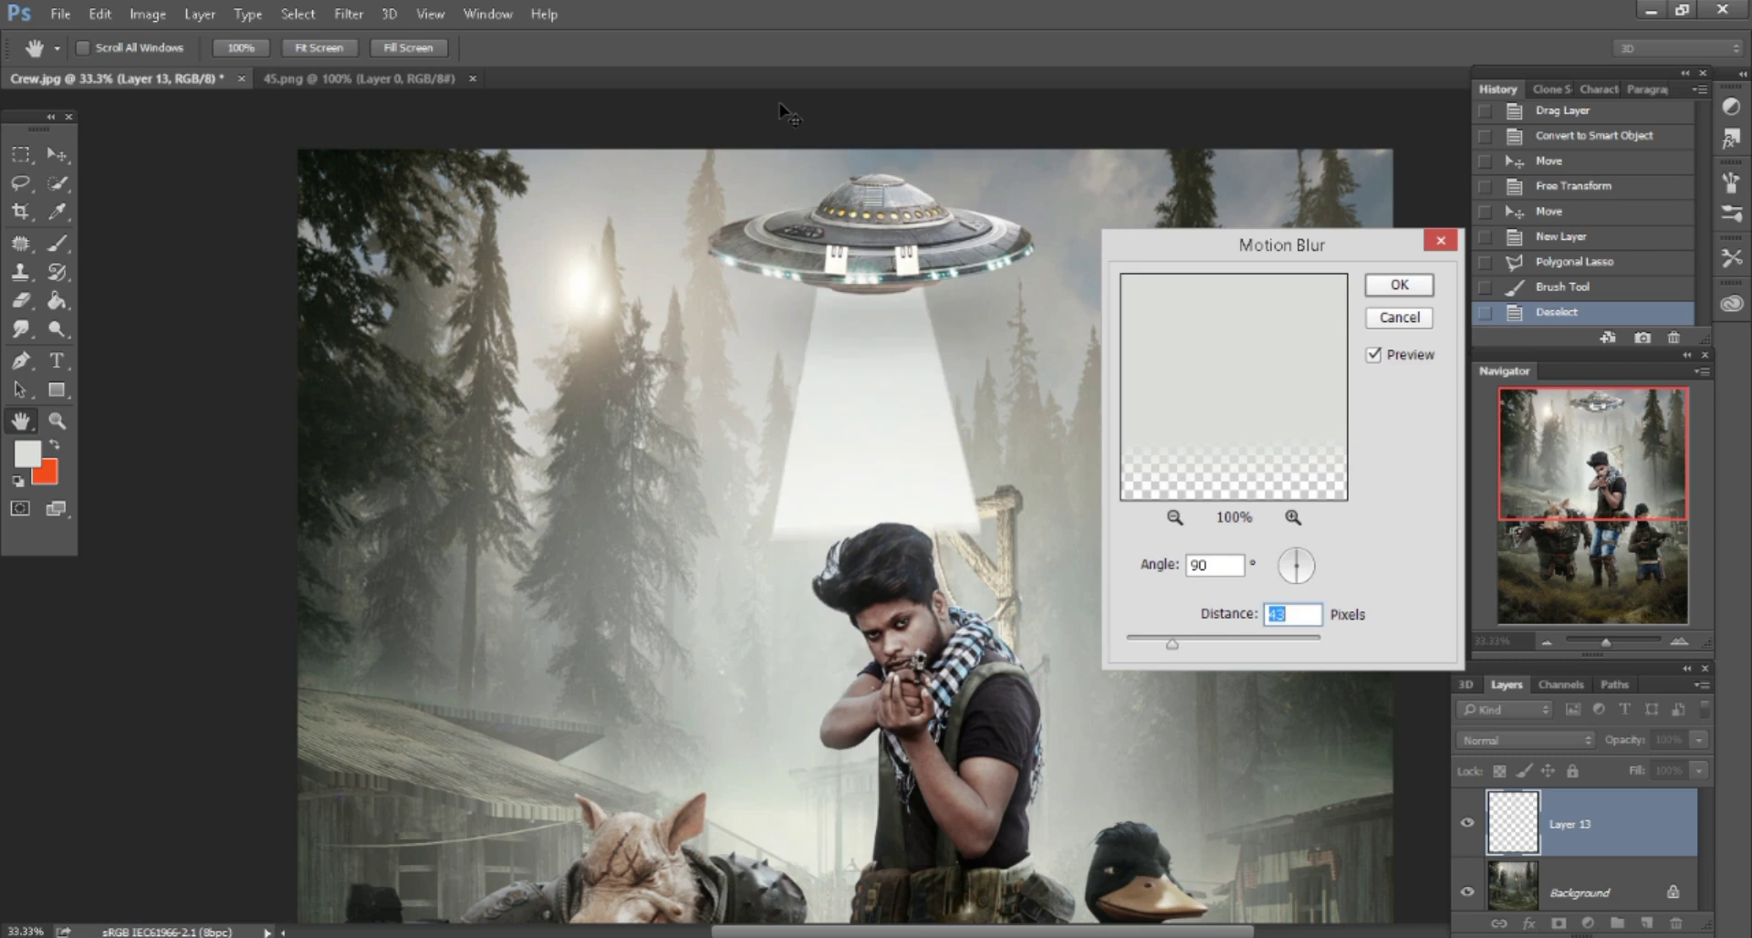
pyautogui.press('Tab')
pyautogui.write('260')
pyautogui.write('944')
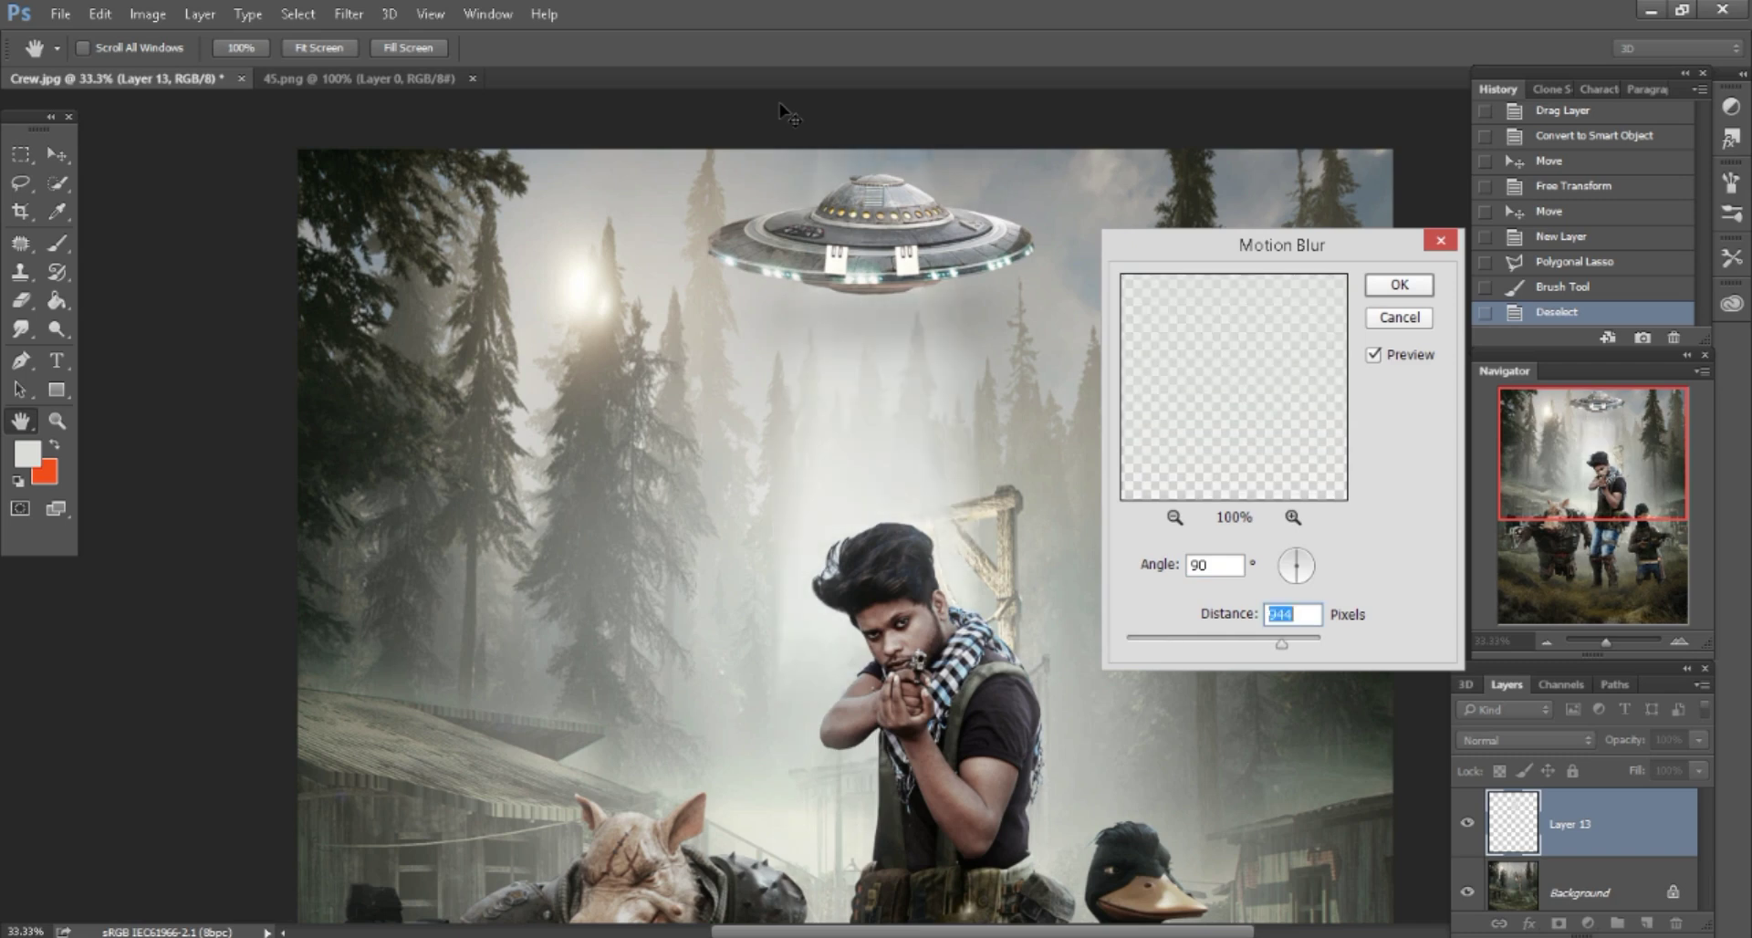
pyautogui.write('270')
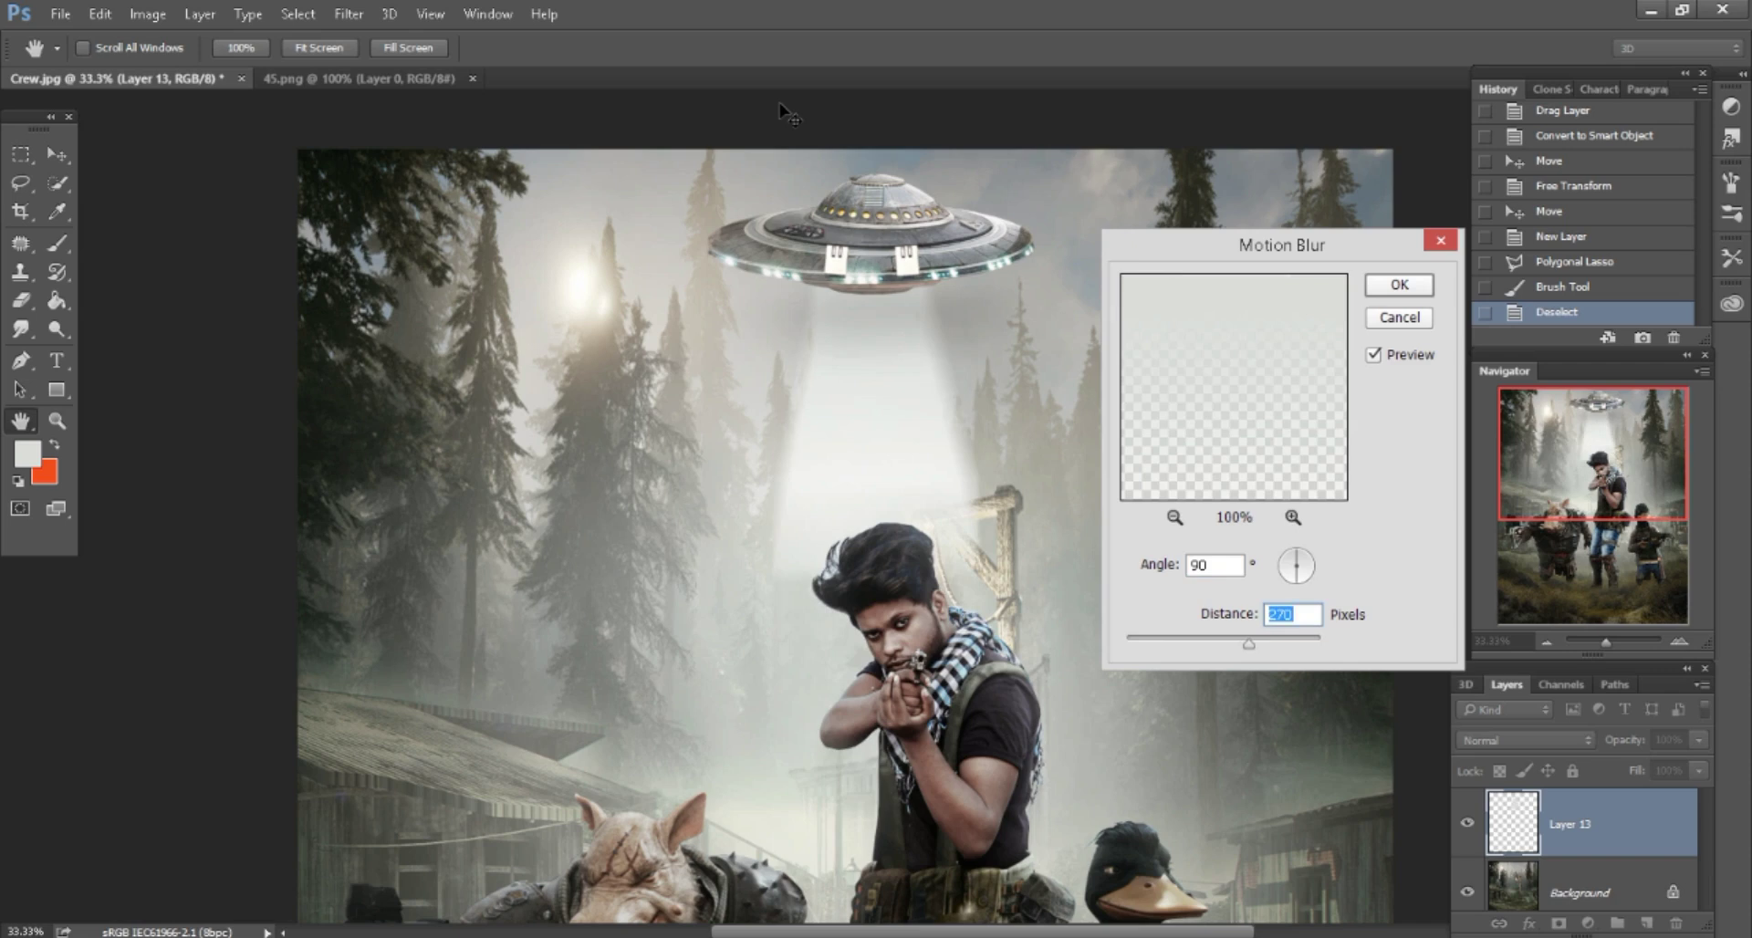
pyautogui.press('Return')
# Set the beam layer's fill to 87%.
pyautogui.hotkey('shift', '7')
pyautogui.hotkey('shift', '4')
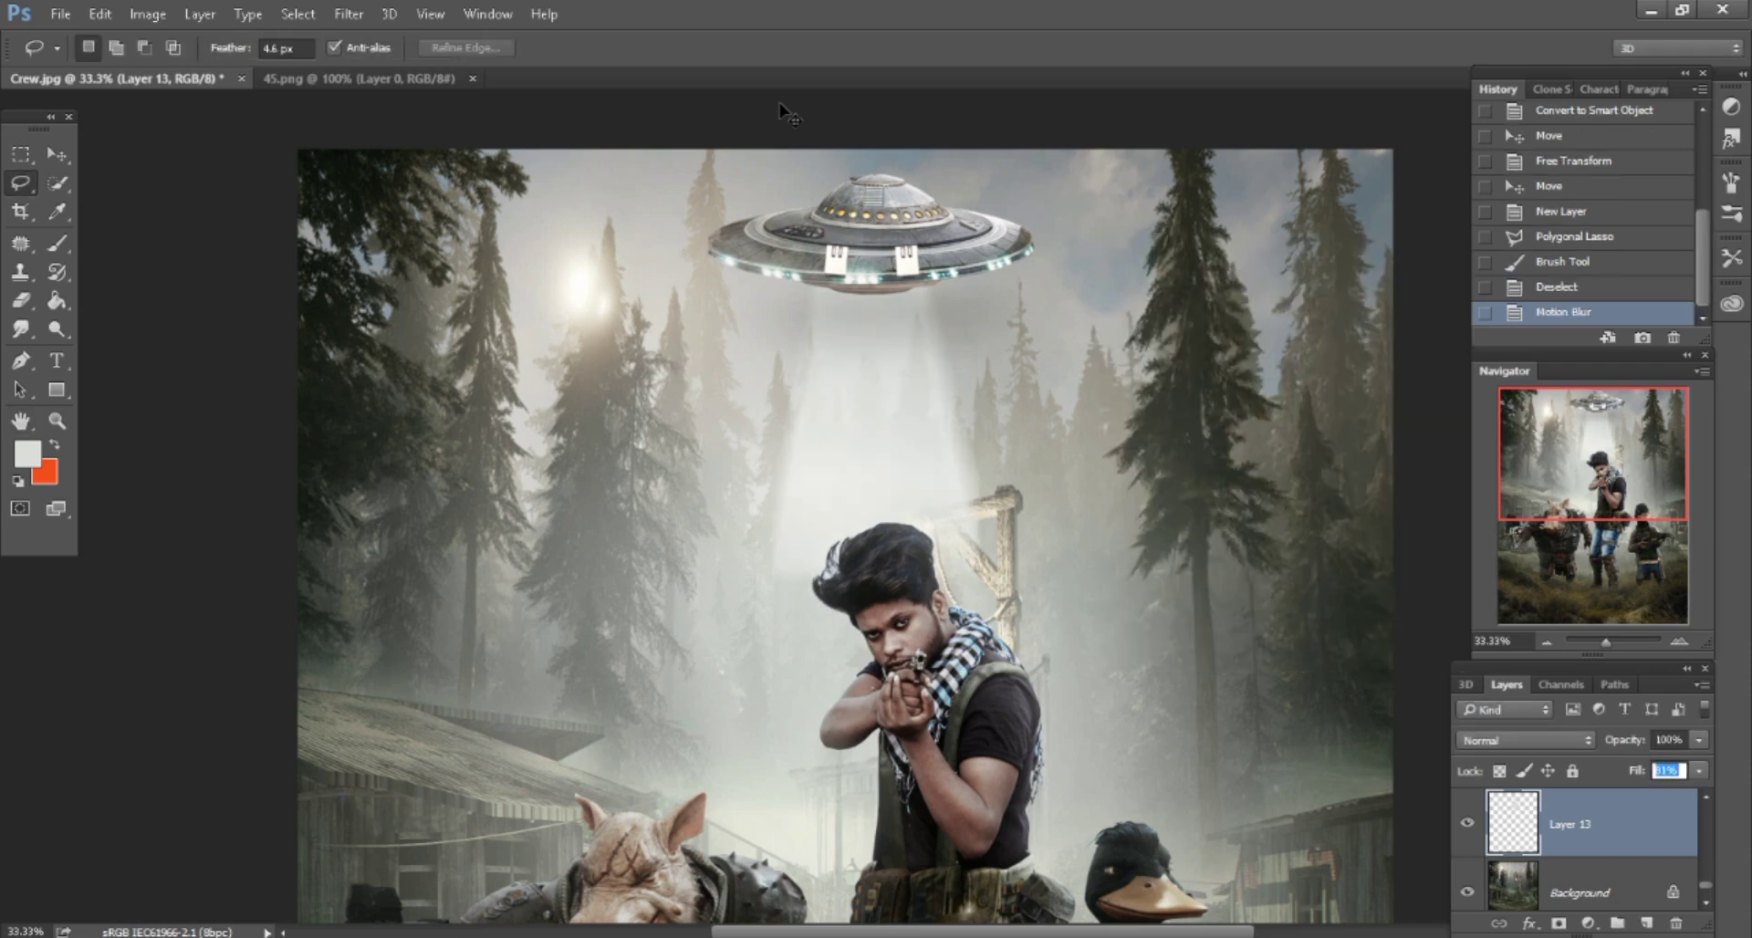
pyautogui.hotkey('shift', '8')
pyautogui.hotkey('shift', '7')
pyautogui.press('Return')
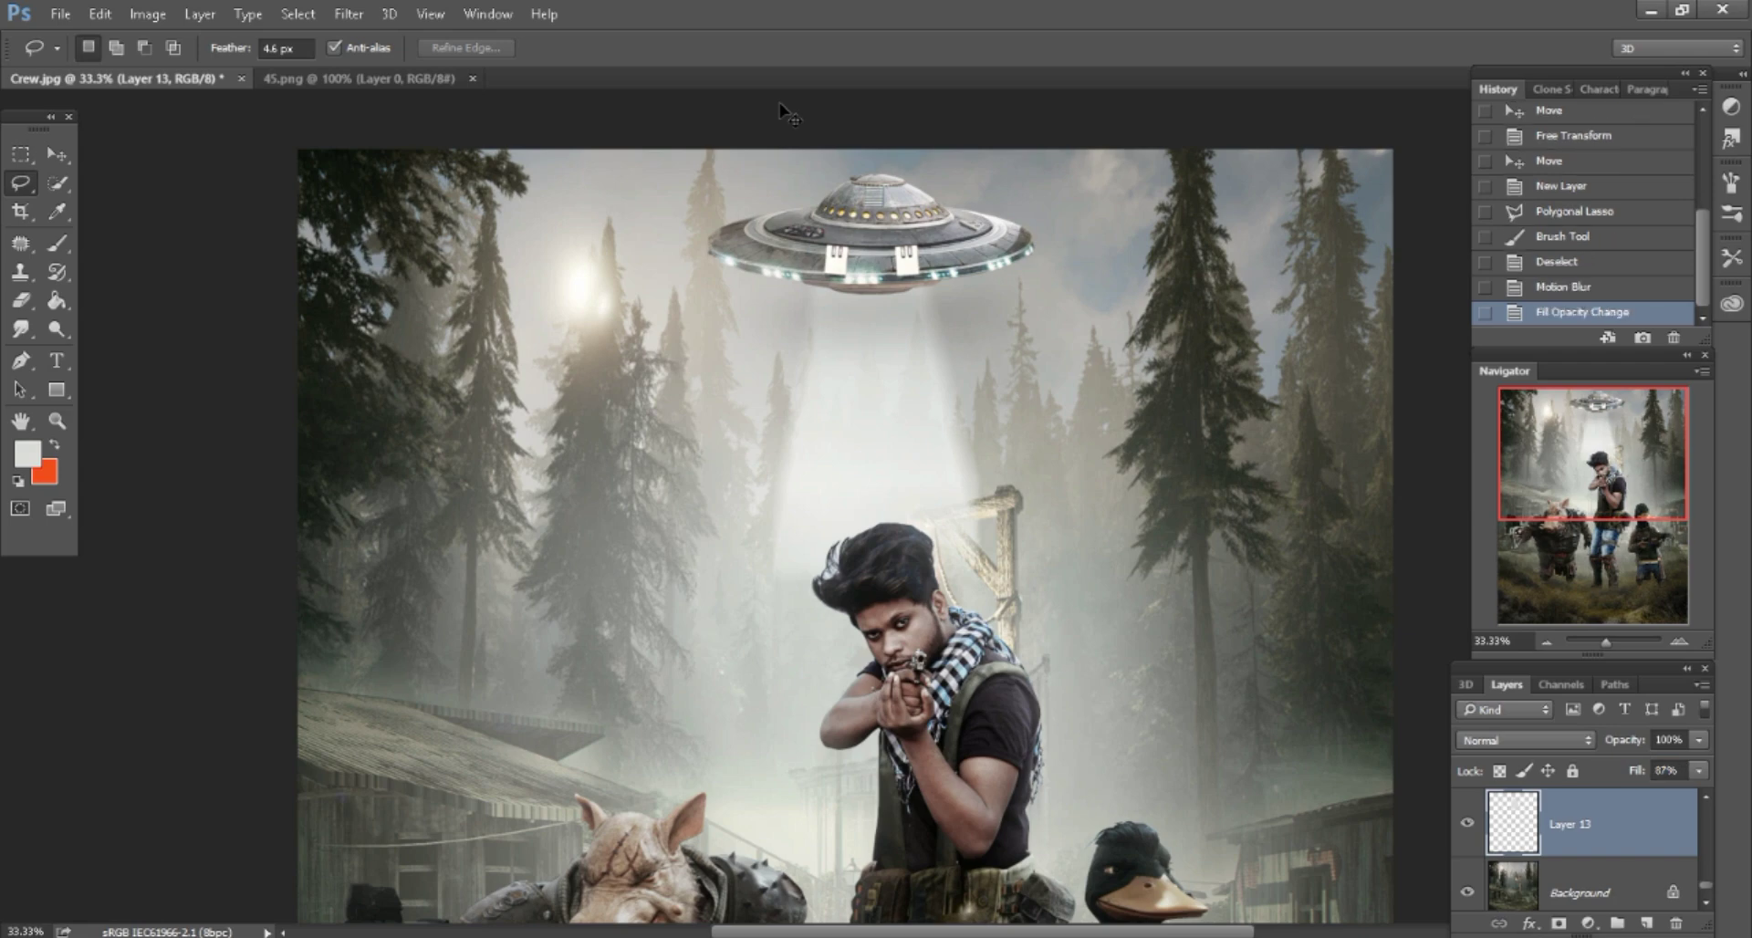
# Merge all visible layers into a new layer and duplicate it.
pyautogui.hotkey('ctrl', '-')
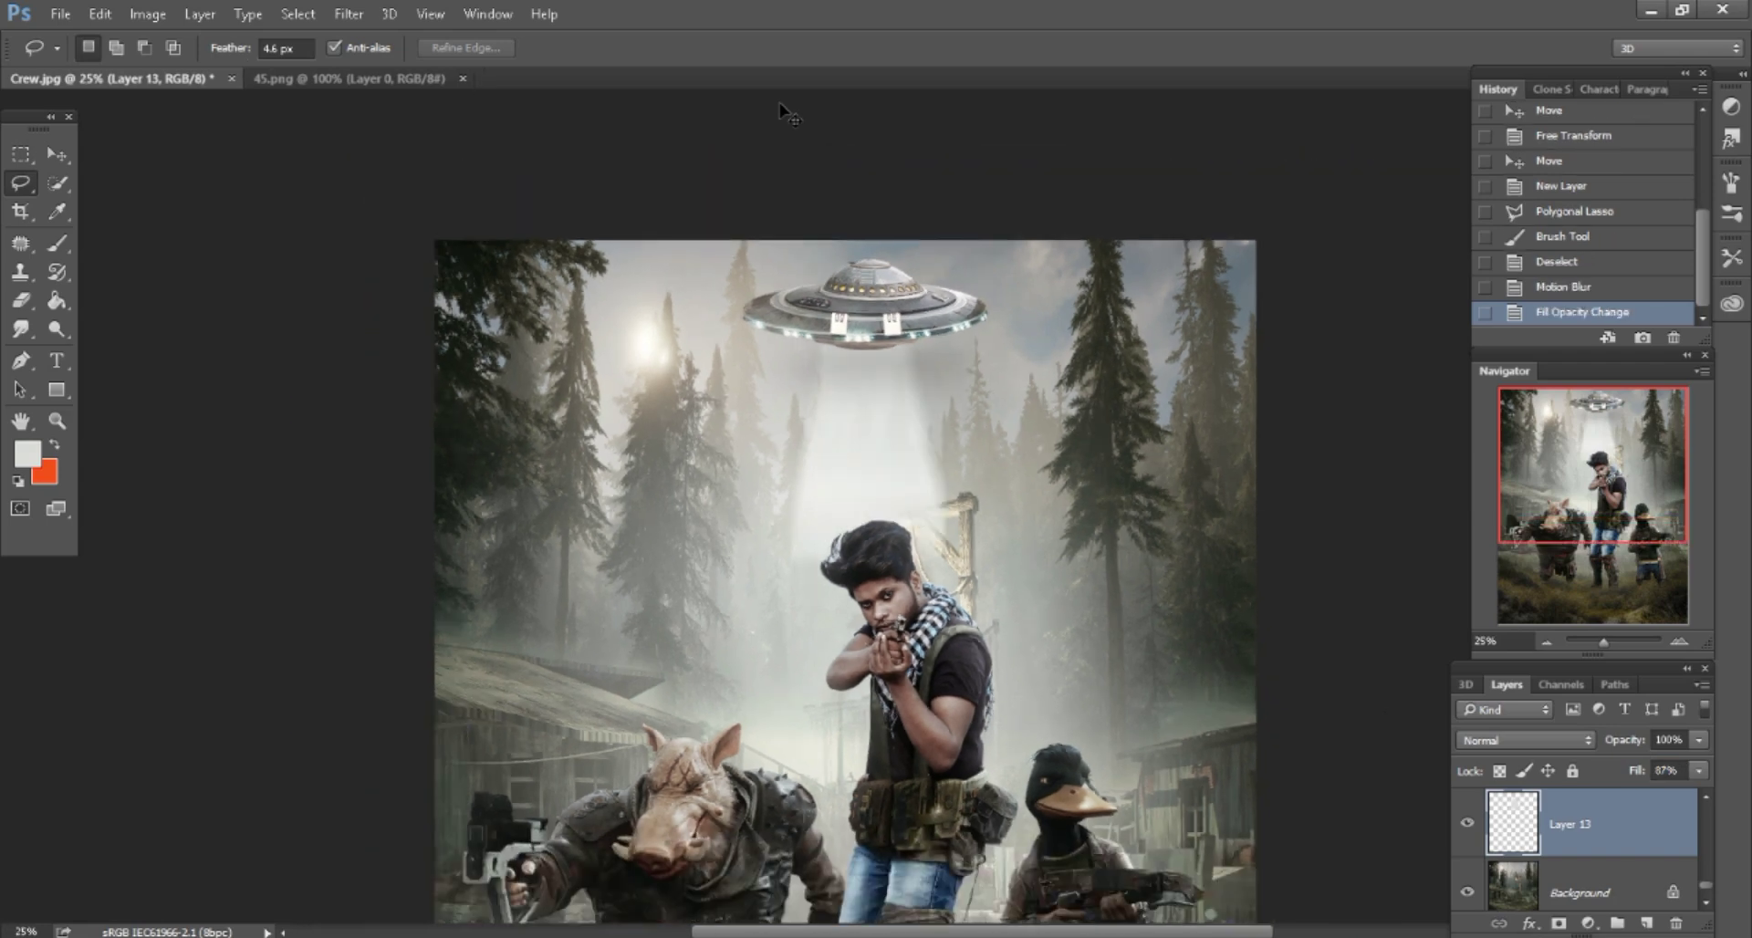
pyautogui.hotkey('ctrl', '-')
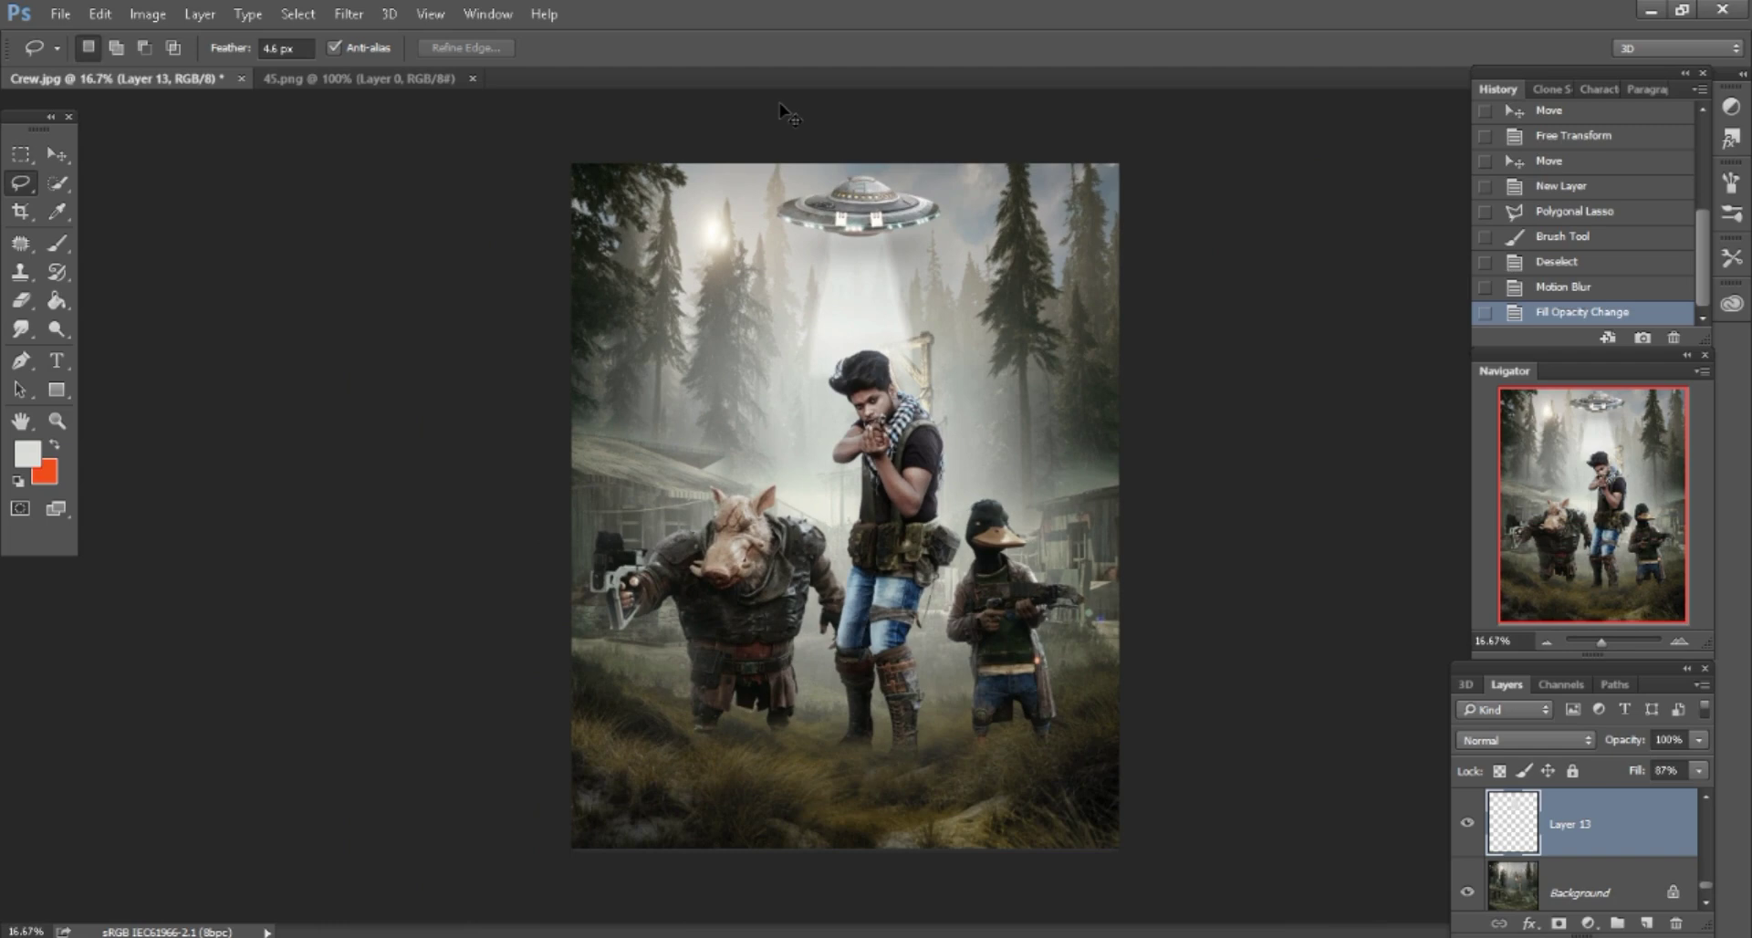
pyautogui.rightClick(1569, 824)
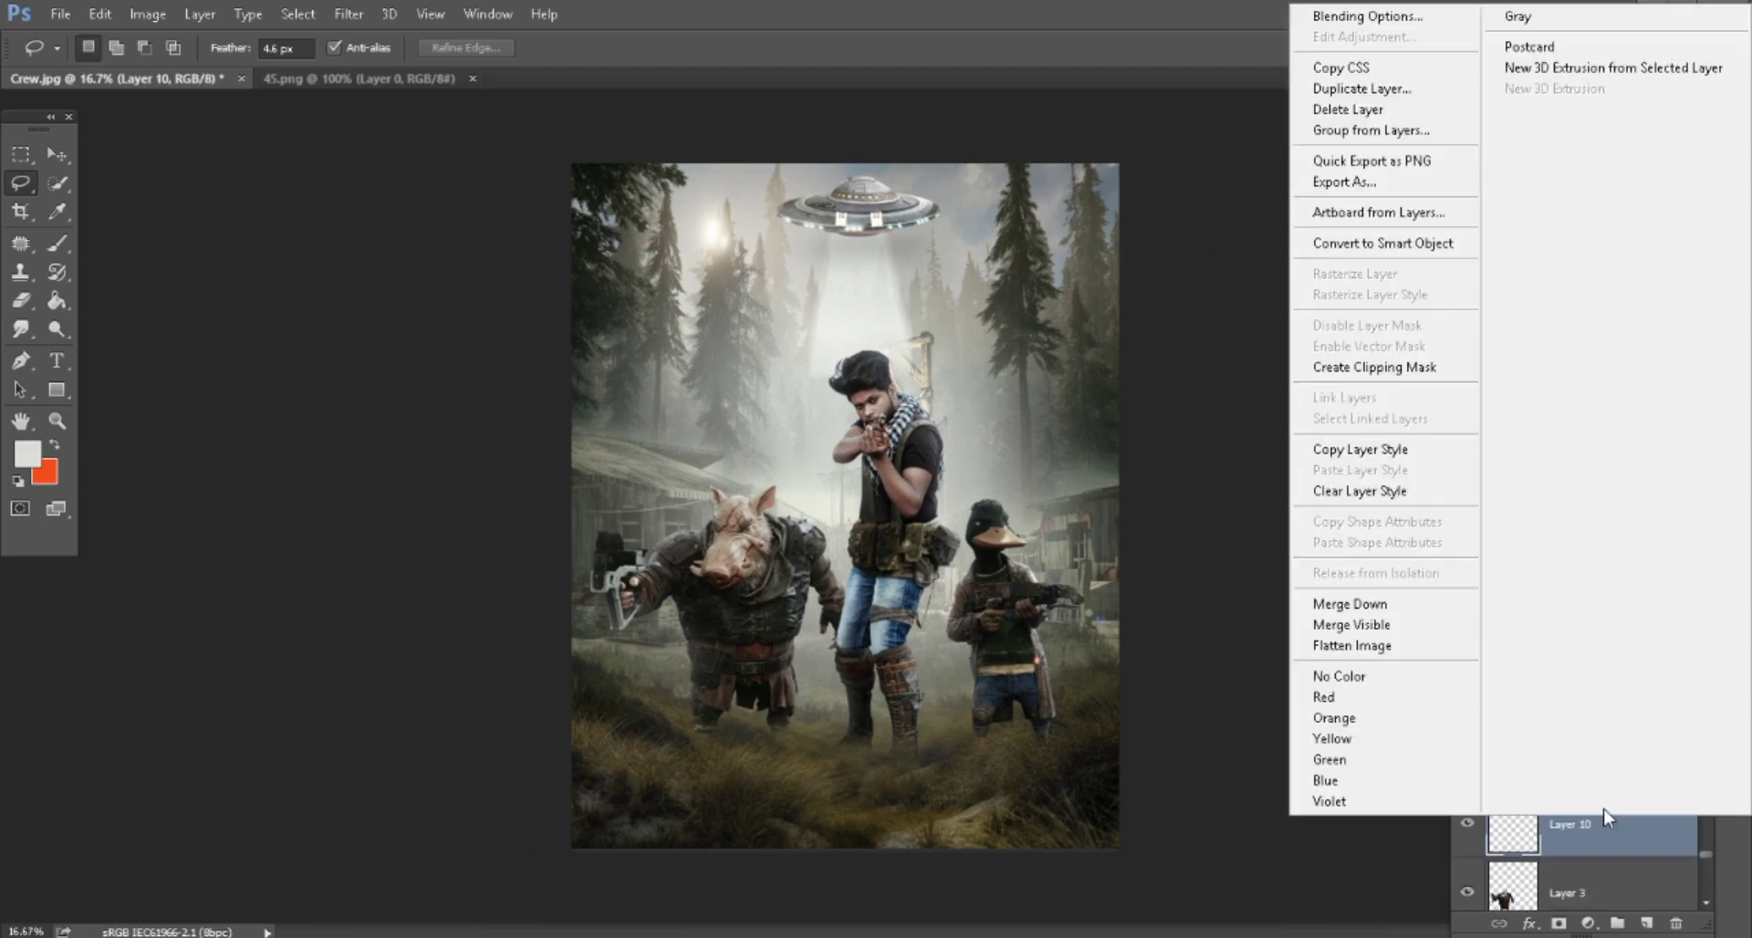
pyautogui.click(1402, 629)
pyautogui.moveTo(1569, 824); pyautogui.dragTo(1646, 923)
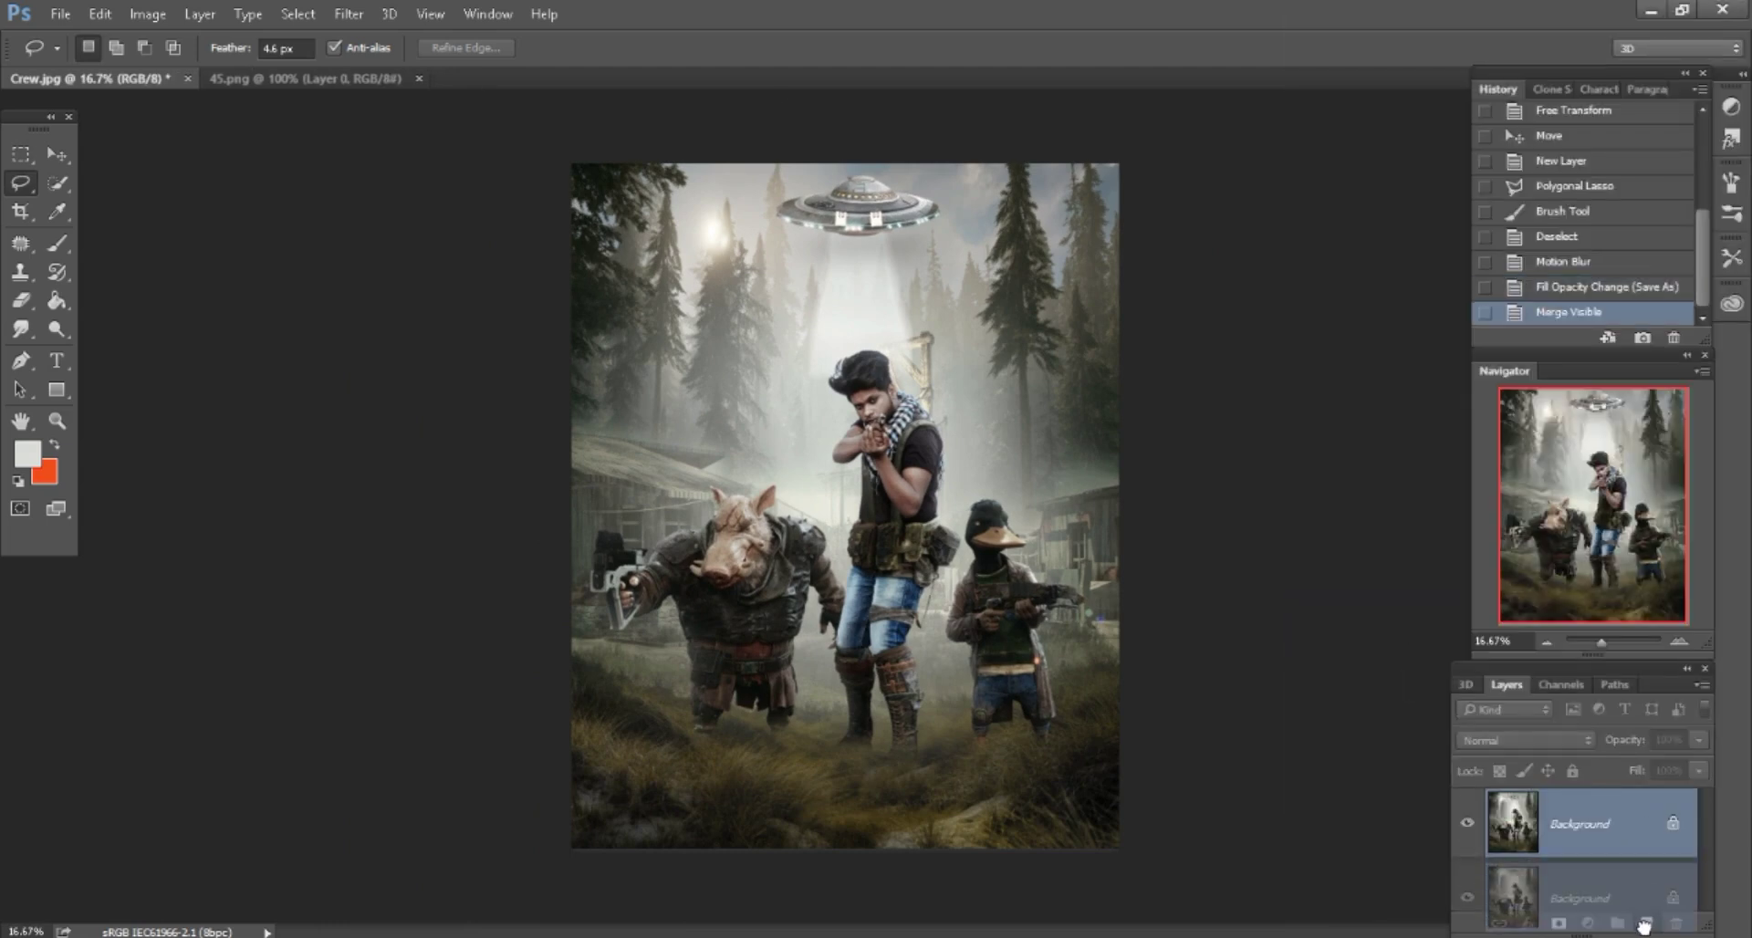
# Boost the copy's contrast to 20 with Brightness/Contrast.
pyautogui.click(147, 13)
pyautogui.moveTo(179, 68)
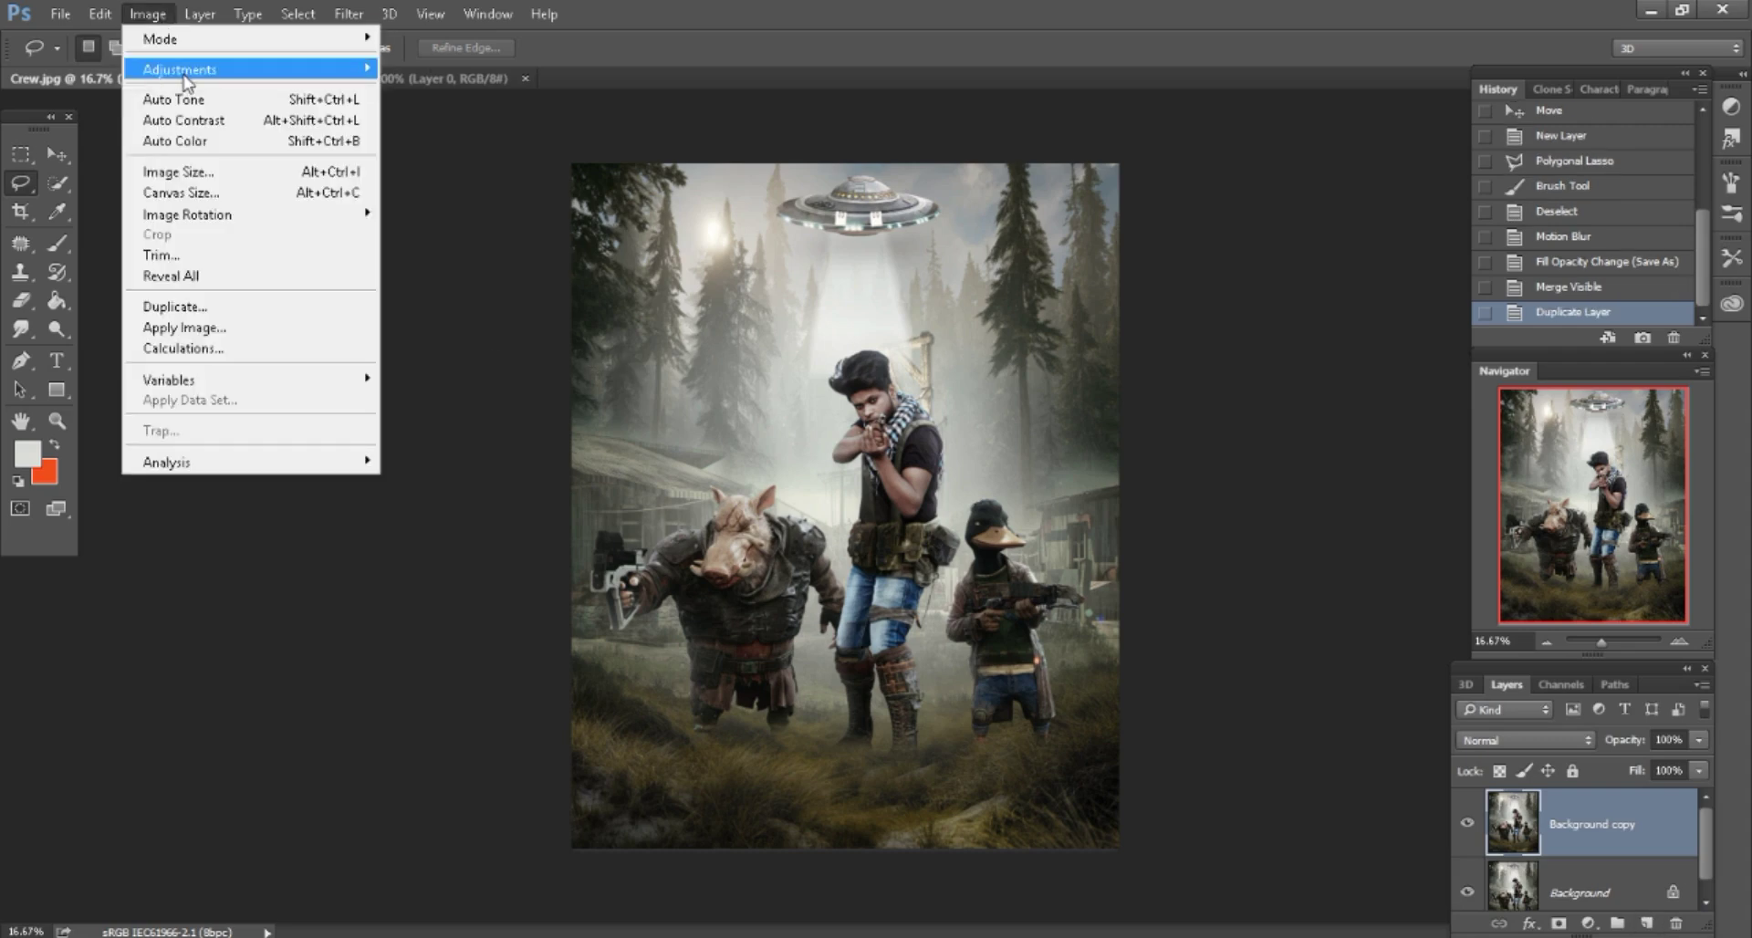
pyautogui.click(417, 71)
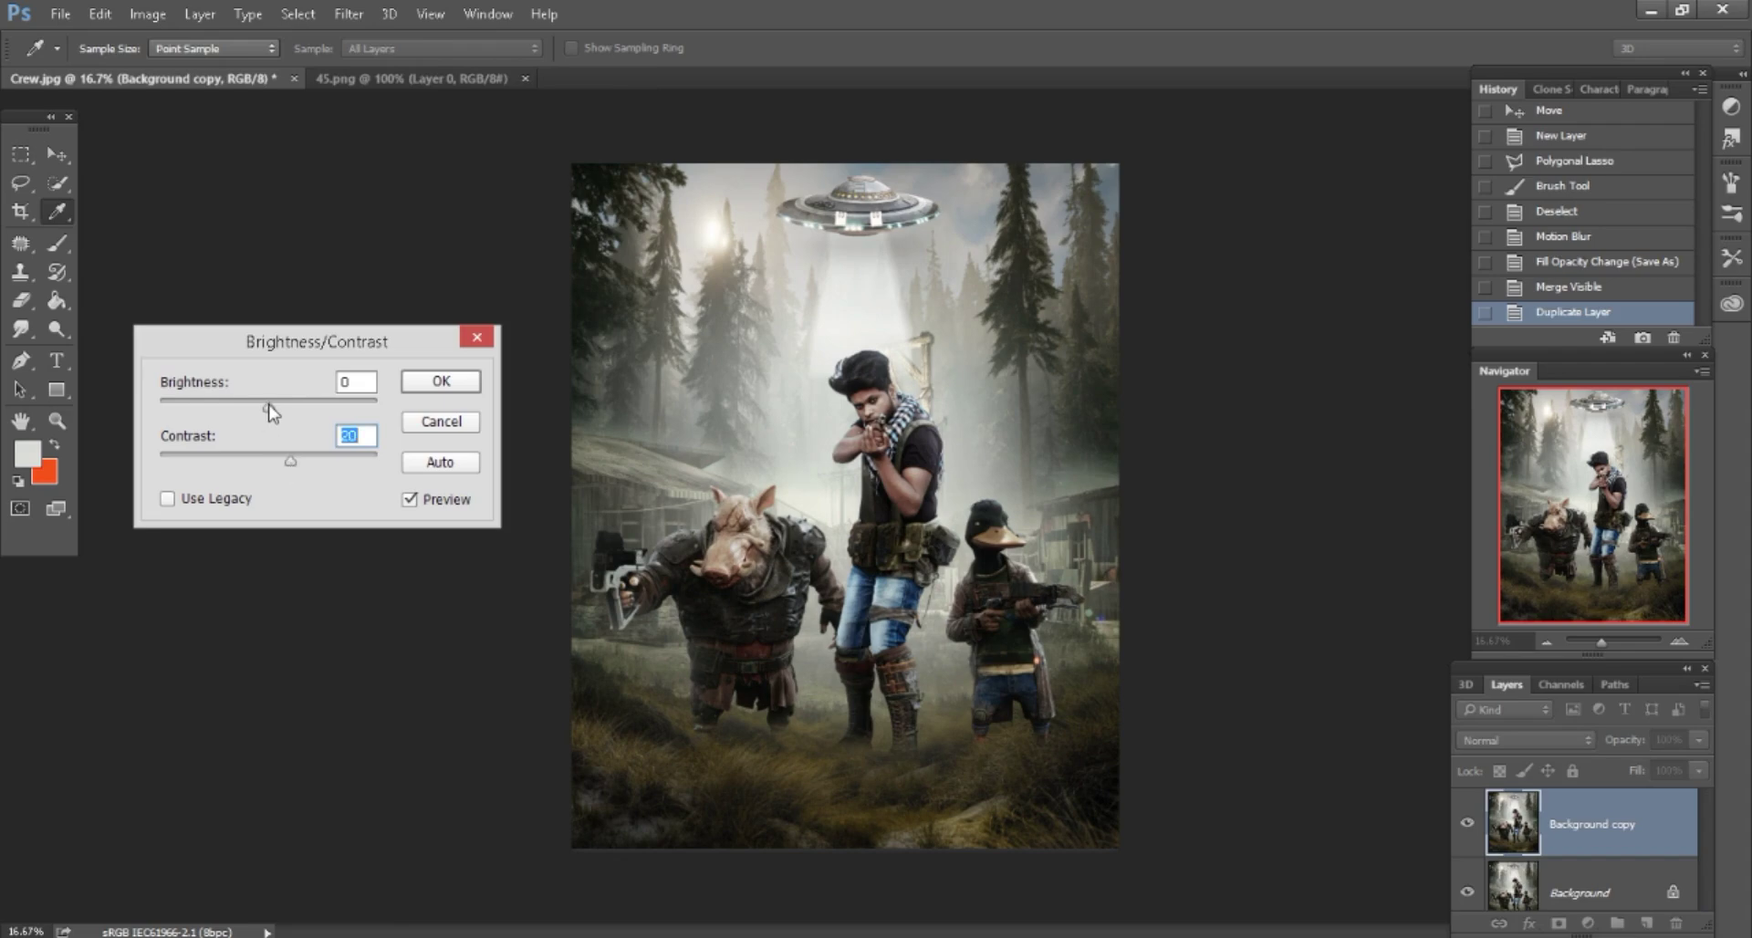
pyautogui.click(440, 383)
# Close the 45.png UFO document, add a new layer, and set a near-black foreground colour.
pyautogui.click(445, 78)
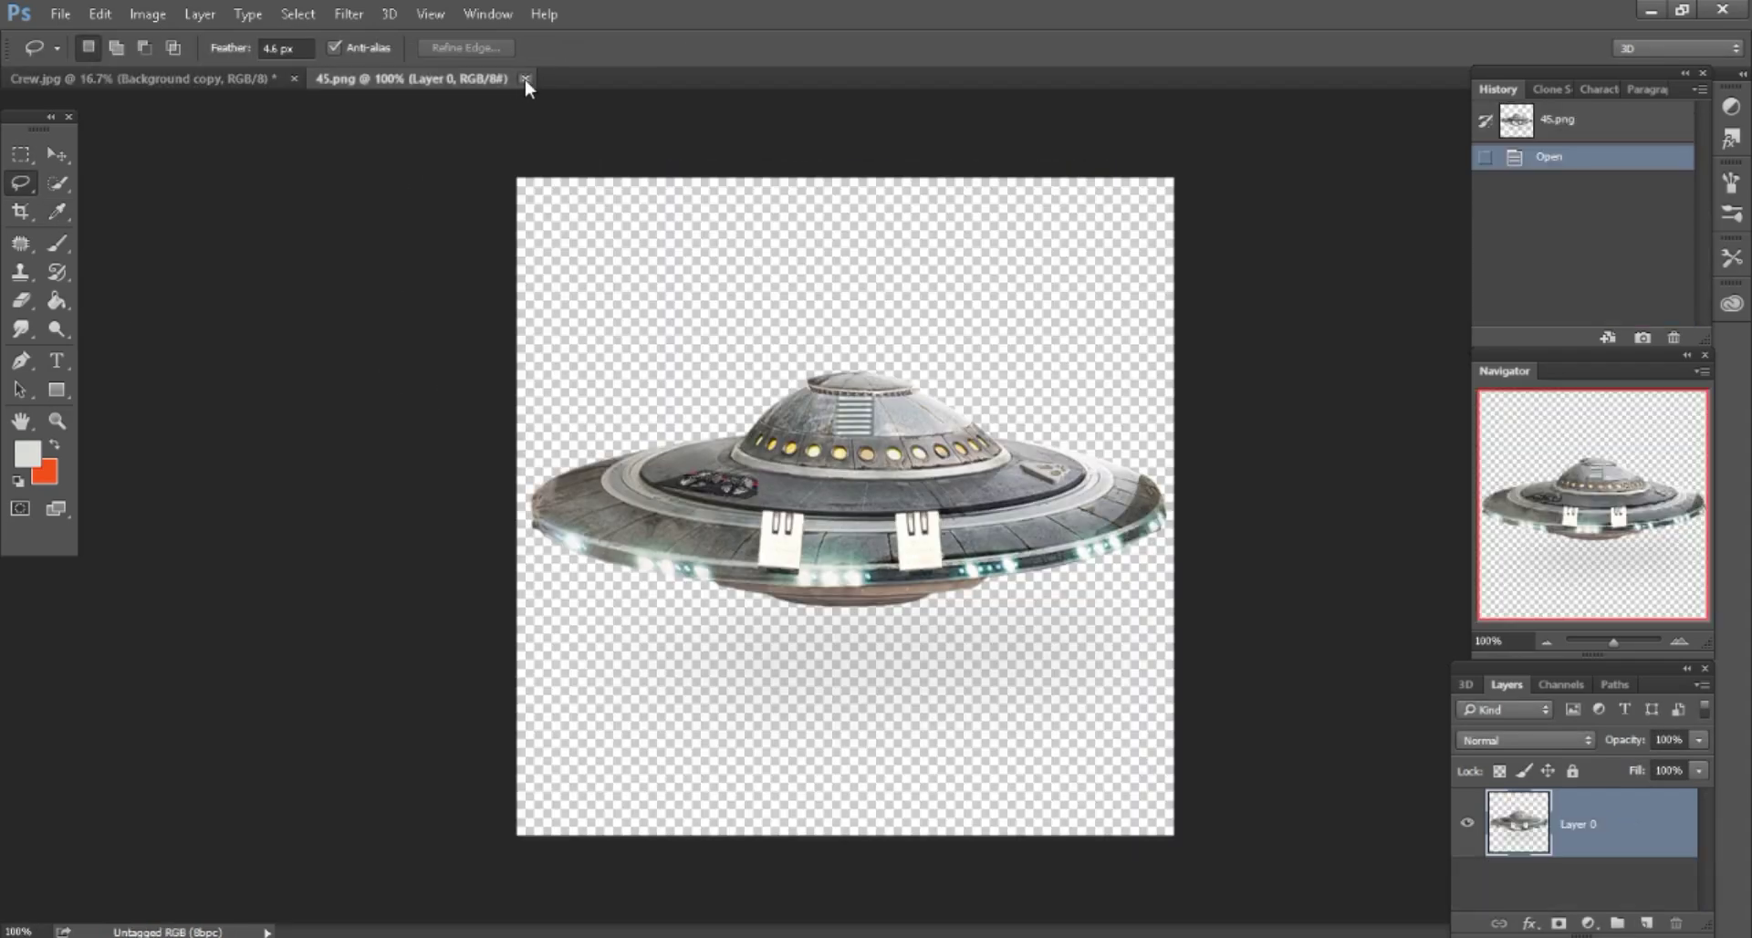
pyautogui.click(524, 79)
pyautogui.click(1645, 925)
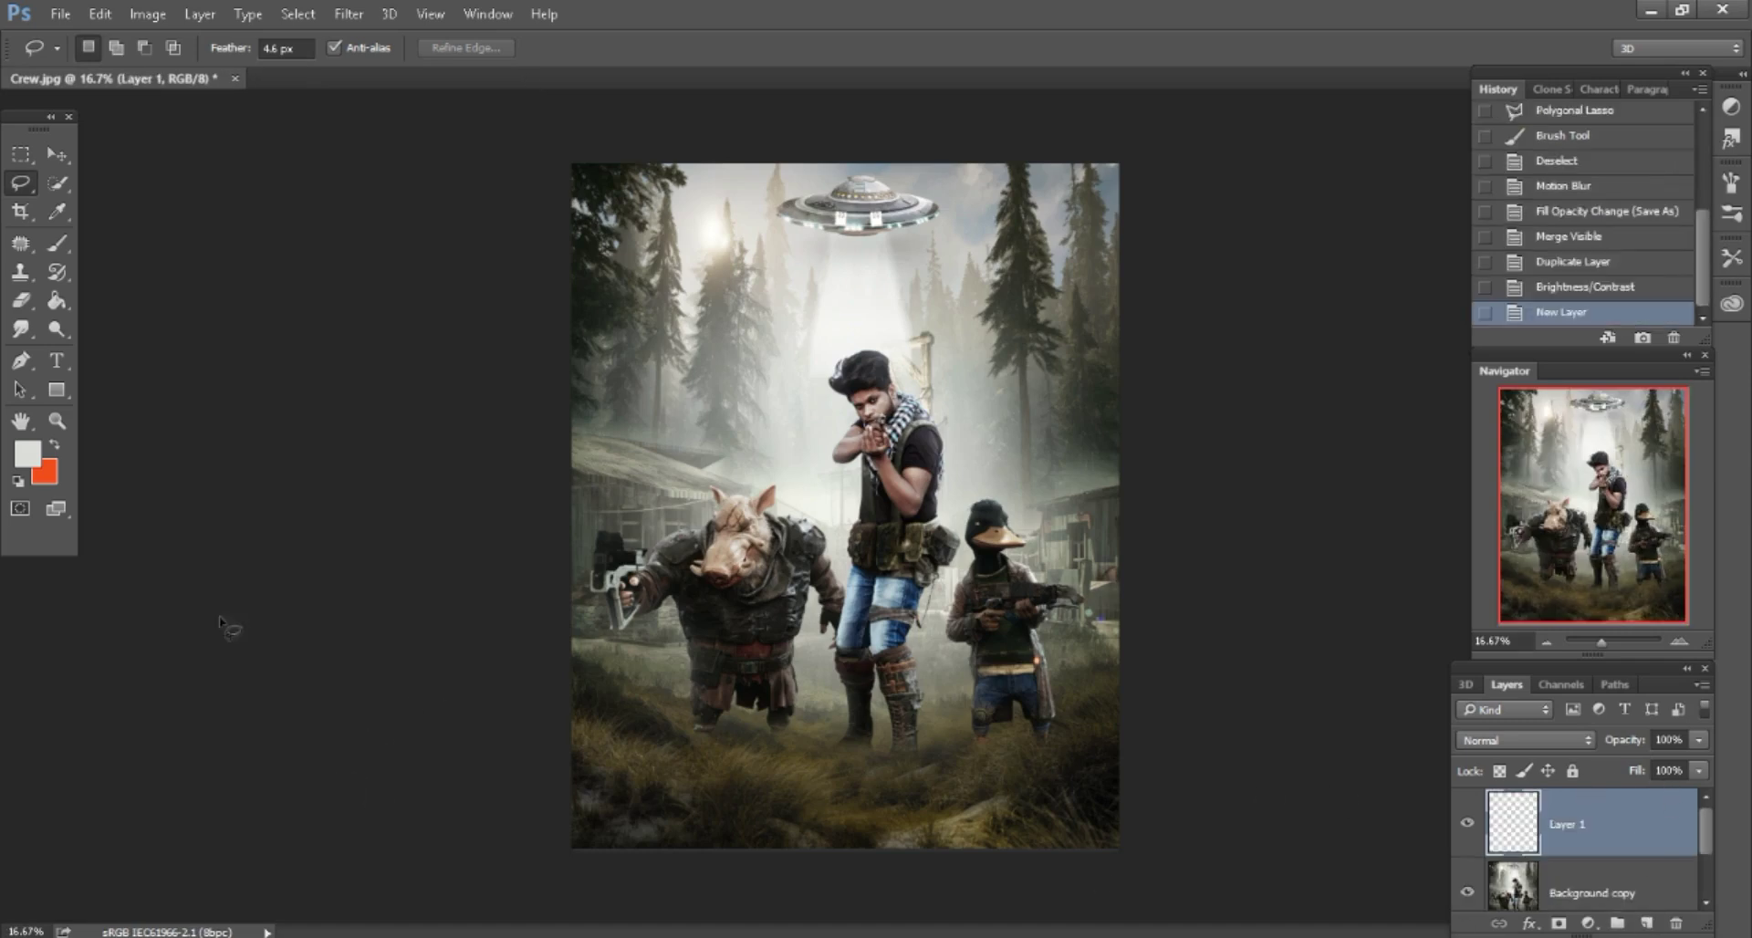
pyautogui.click(28, 461)
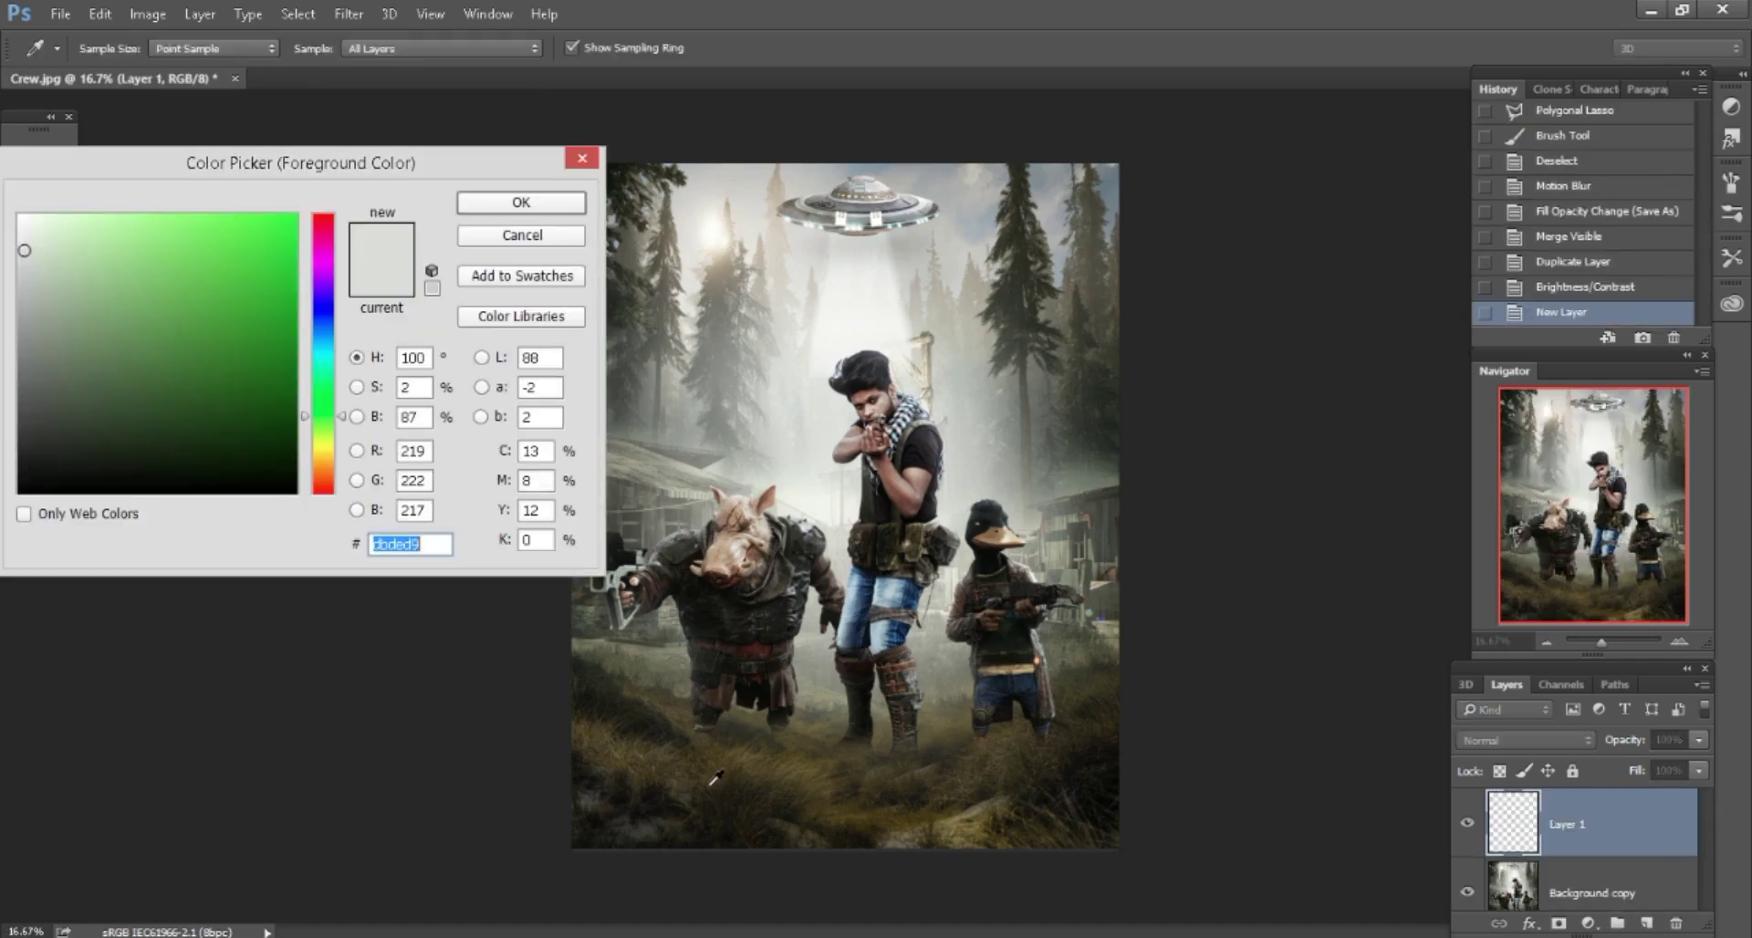
pyautogui.click(712, 799)
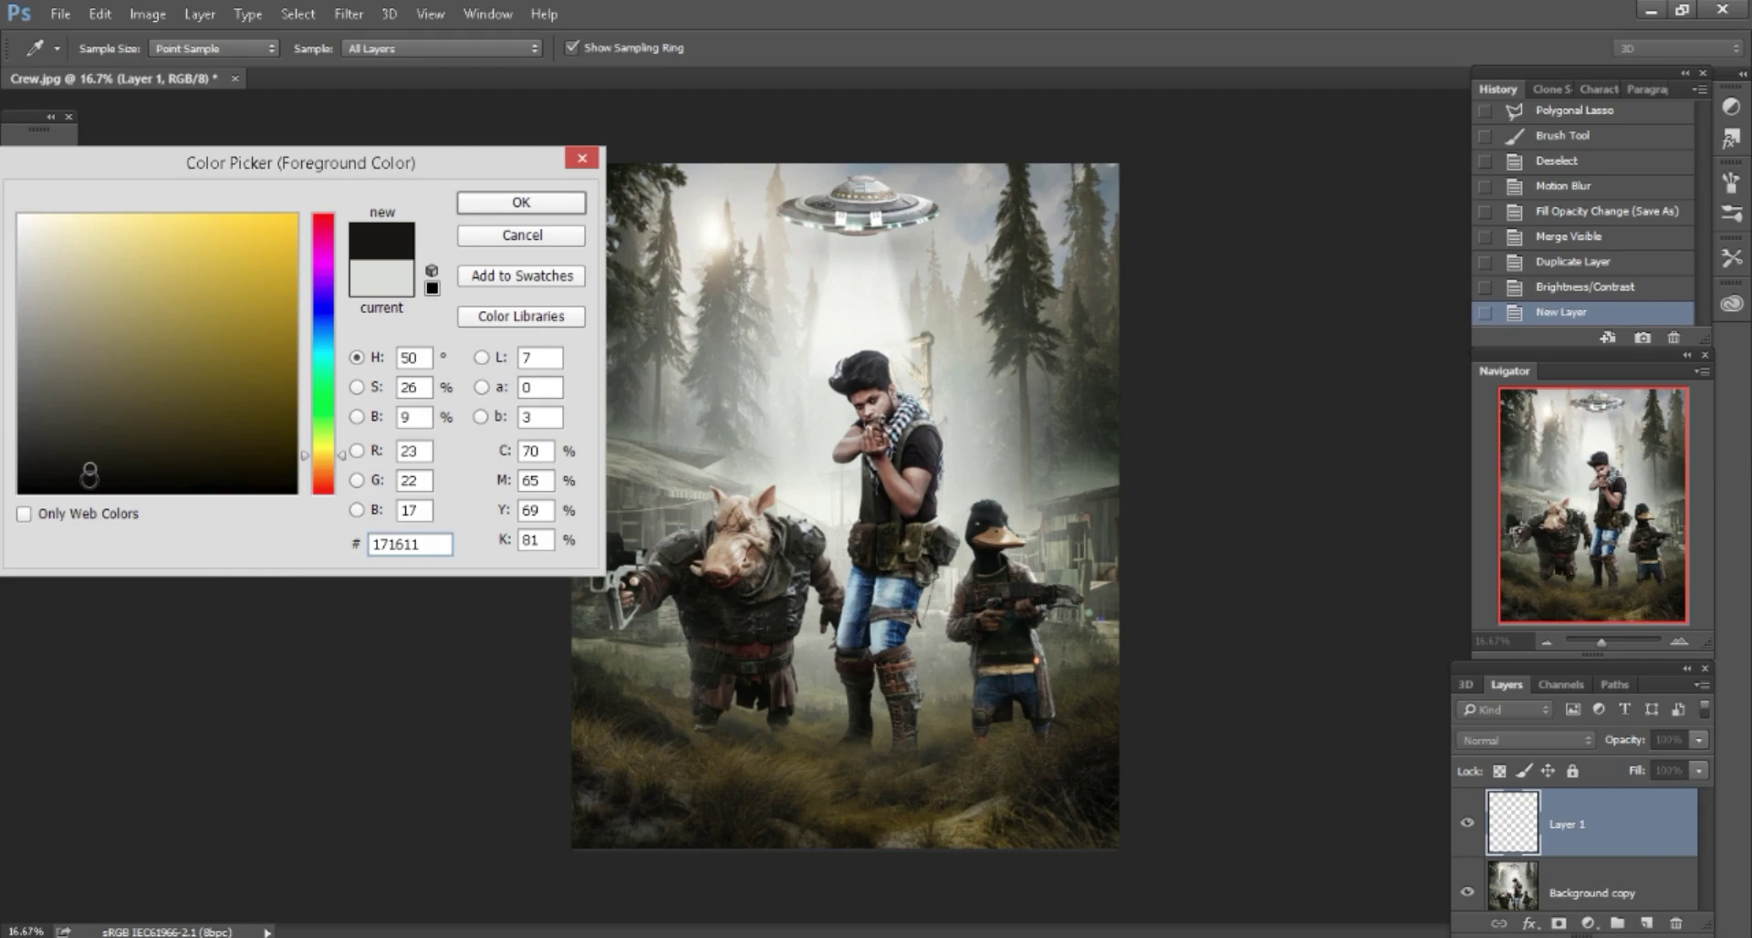
pyautogui.click(88, 481)
pyautogui.click(509, 203)
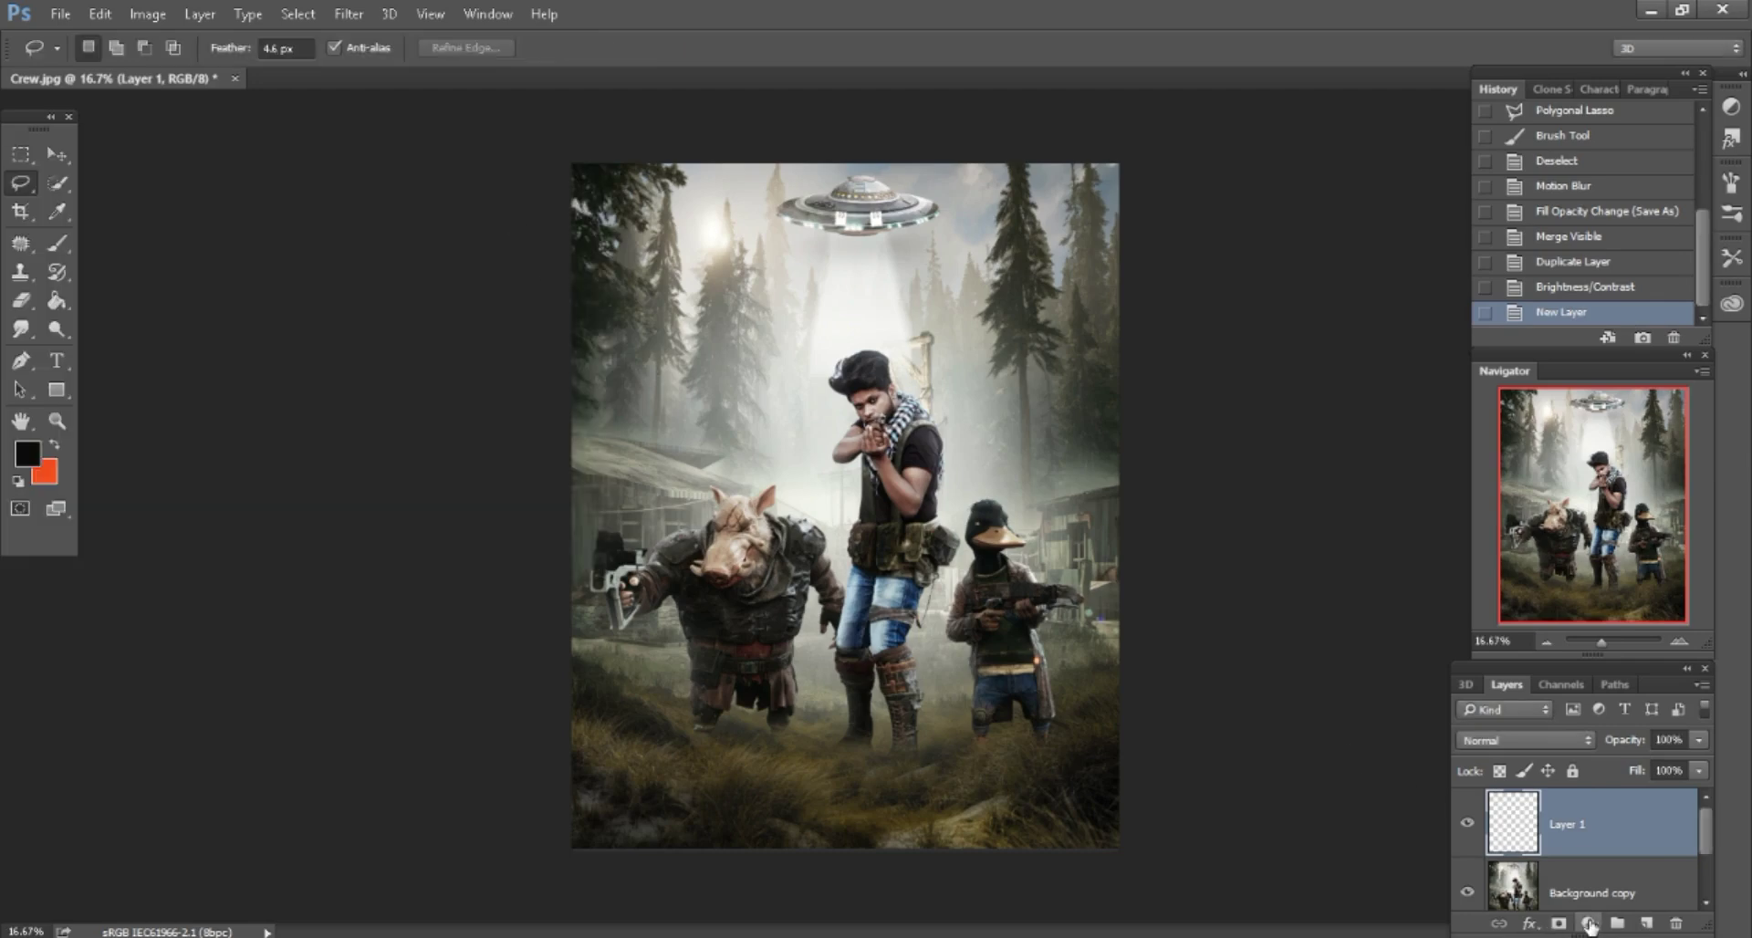
# Add a 90° Gradient Fill layer darkening the poster's bottom, positioned lower on the canvas.
pyautogui.click(1589, 924)
pyautogui.click(1562, 465)
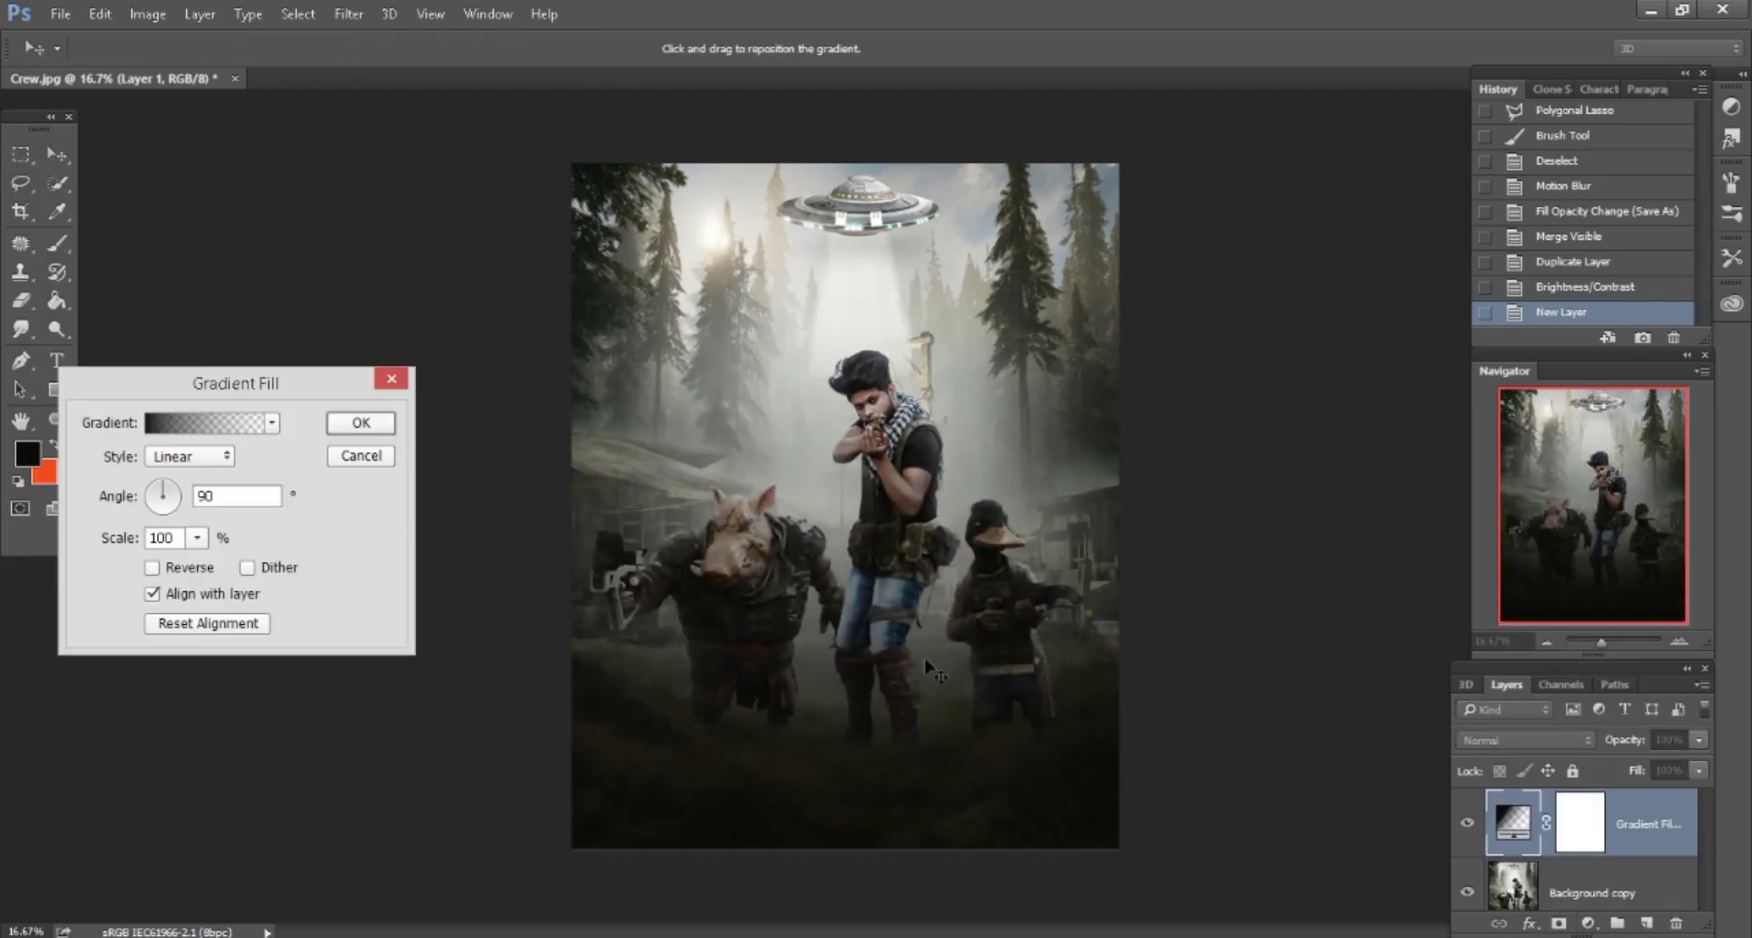
pyautogui.moveTo(928, 669); pyautogui.dragTo(890, 577)
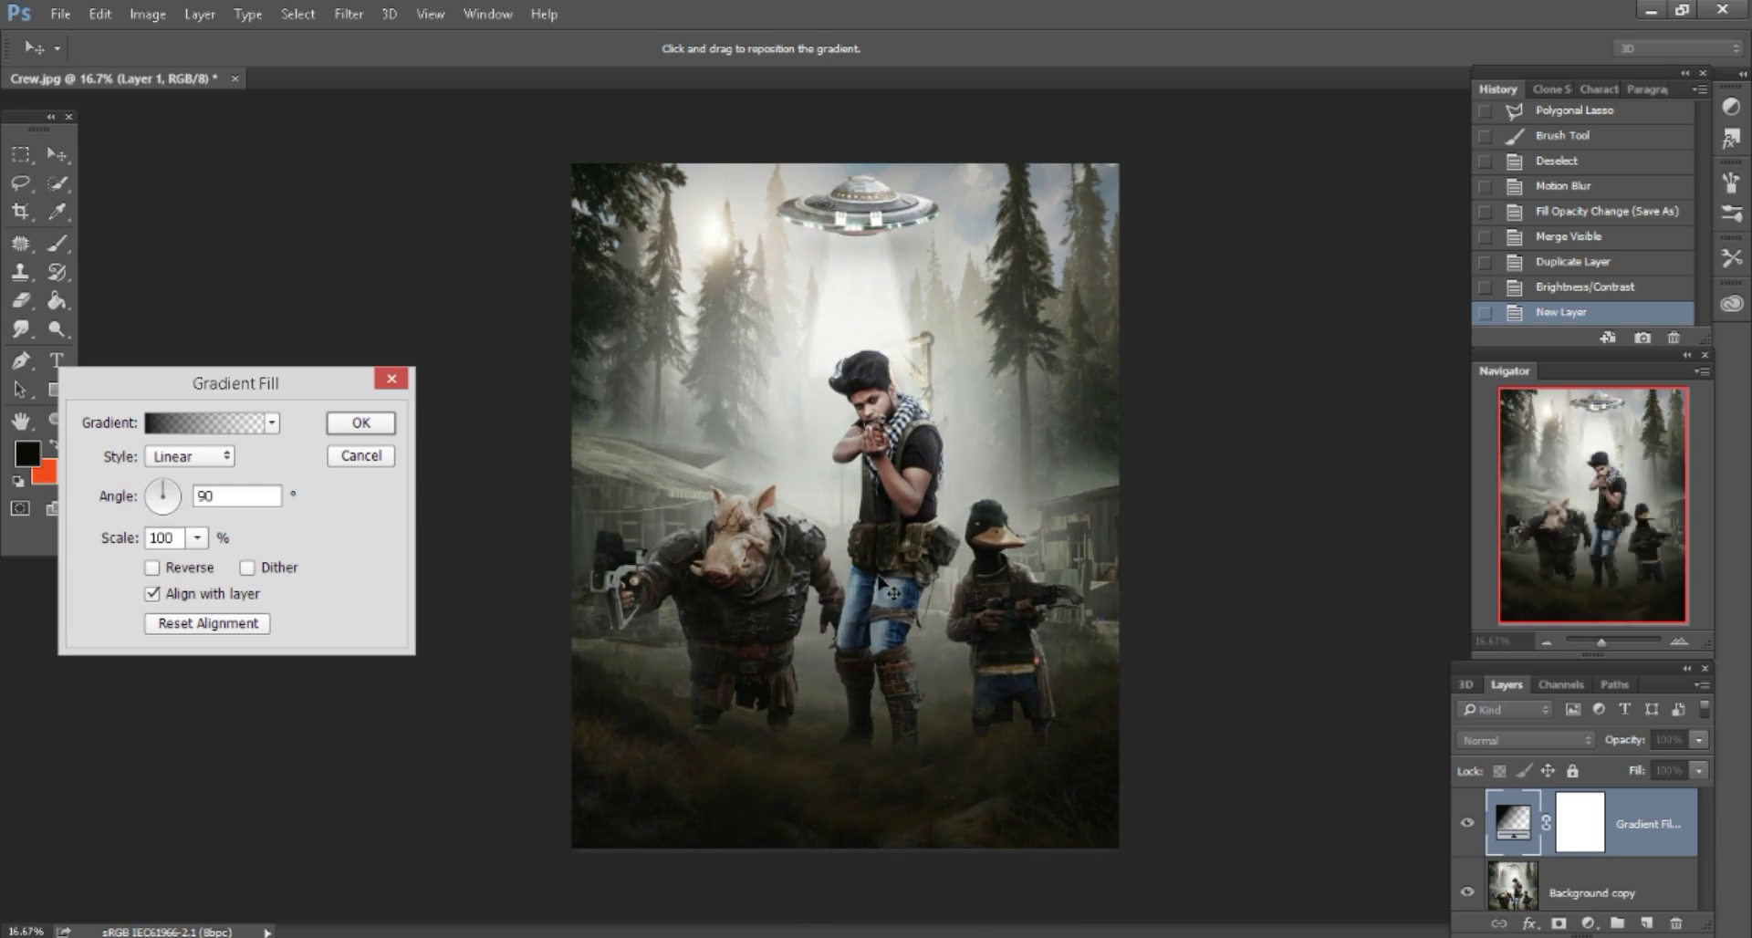
pyautogui.click(361, 423)
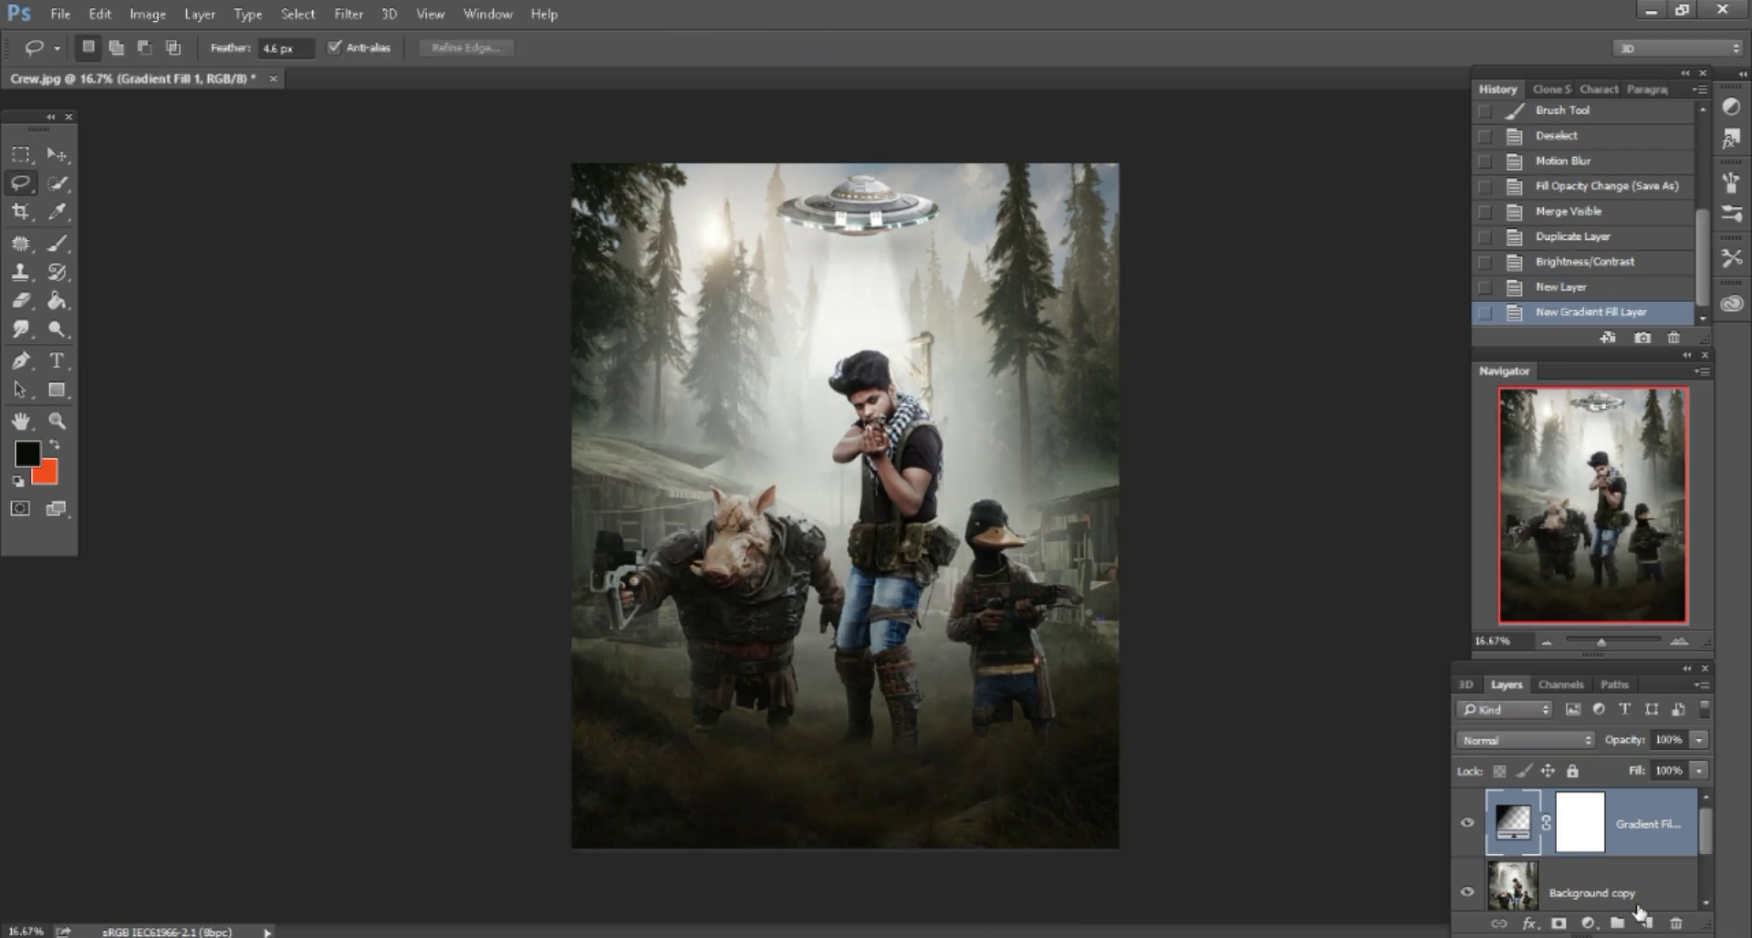
pyautogui.click(1466, 827)
pyautogui.click(1466, 826)
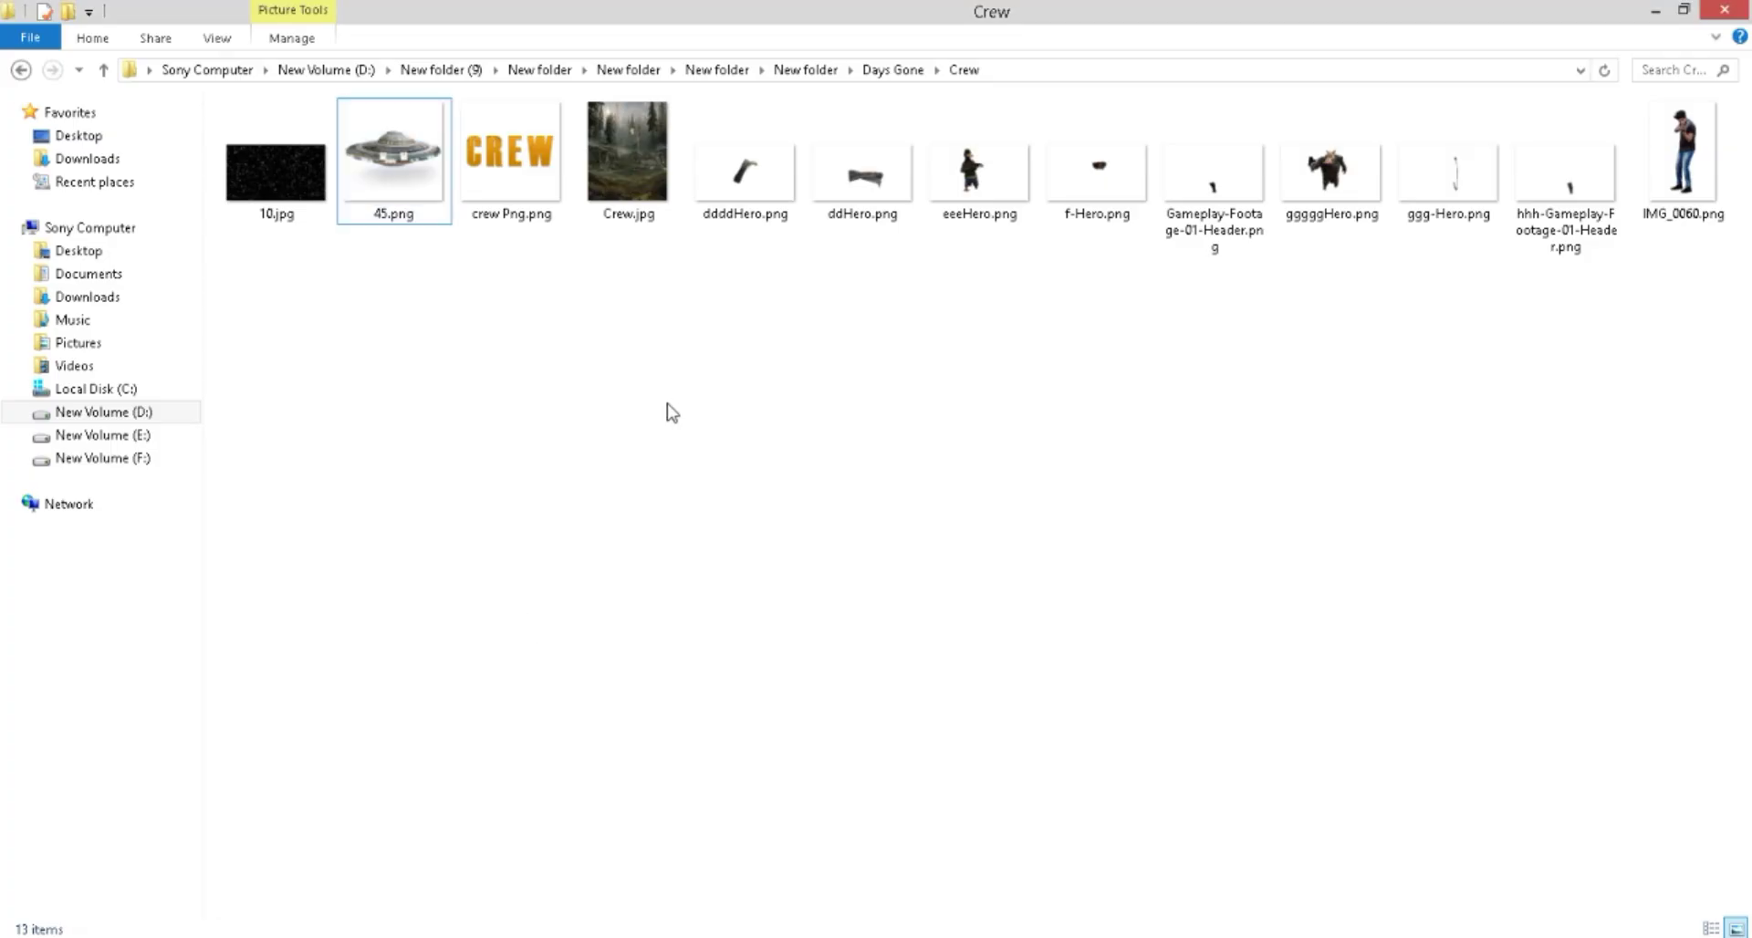
# Open crew Png.png, bring its layer into Crew.jpg, and convert it to a smart object.
pyautogui.moveTo(506, 178)
pyautogui.mouseDown()
pyautogui.moveTo(556, 935)
pyautogui.moveTo(1059, 73)
pyautogui.mouseUp()
pyautogui.press('v')
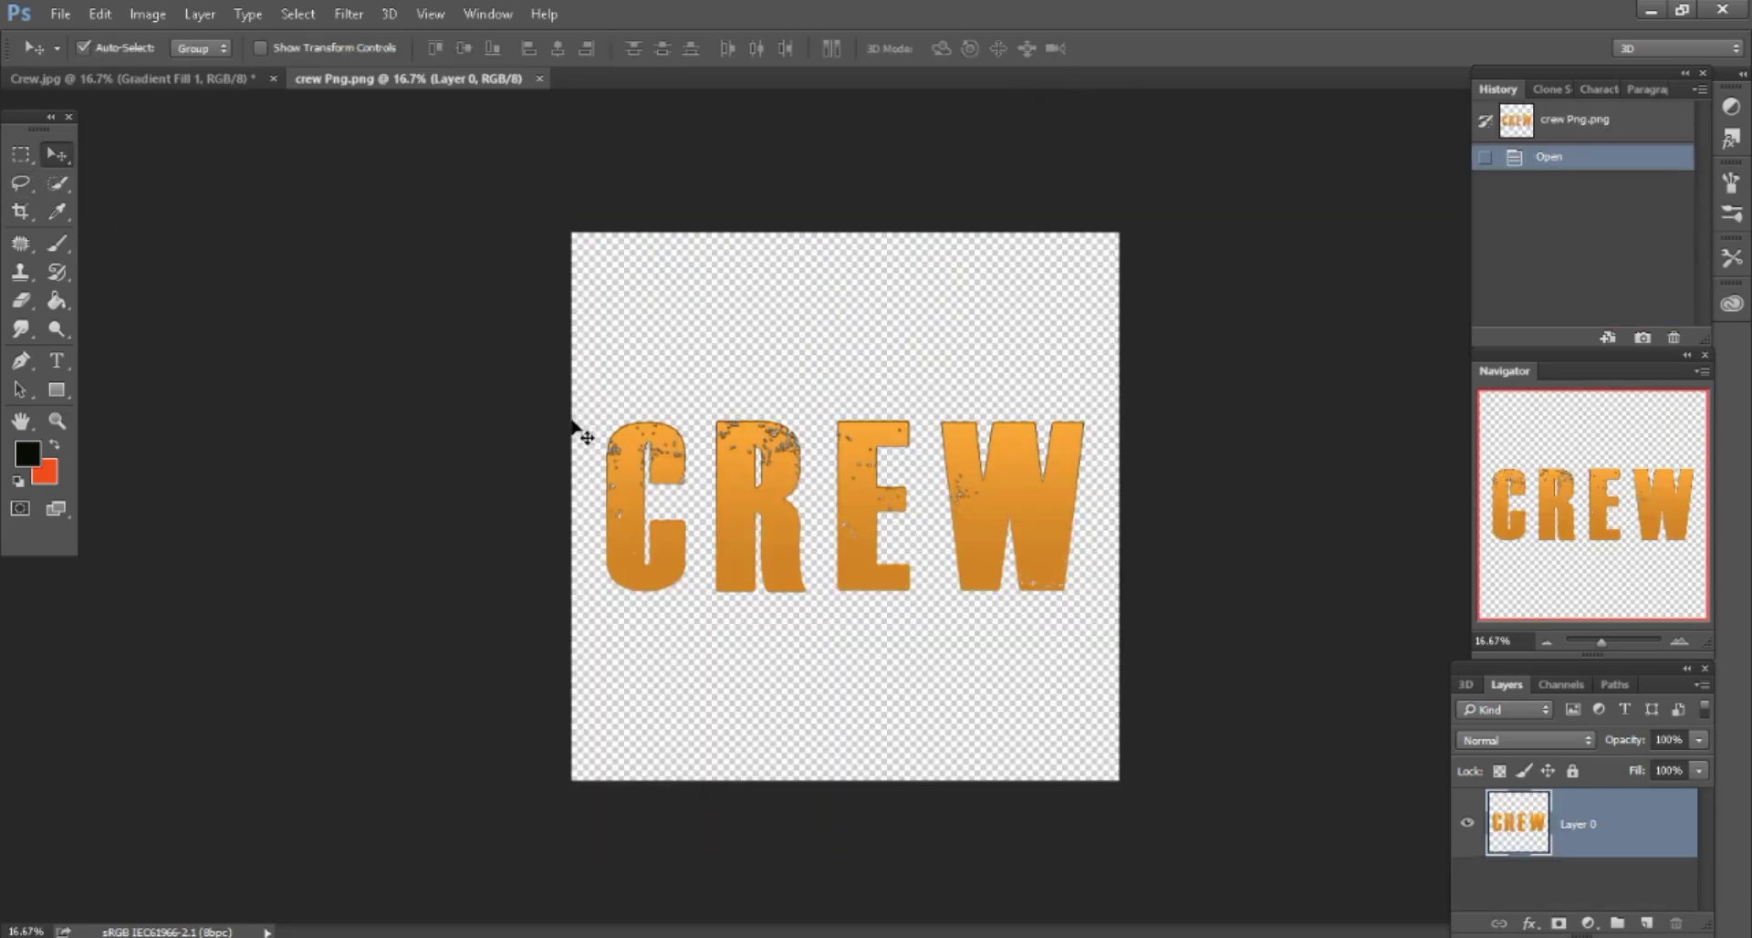
pyautogui.moveTo(648, 396); pyautogui.dragTo(428, 181)
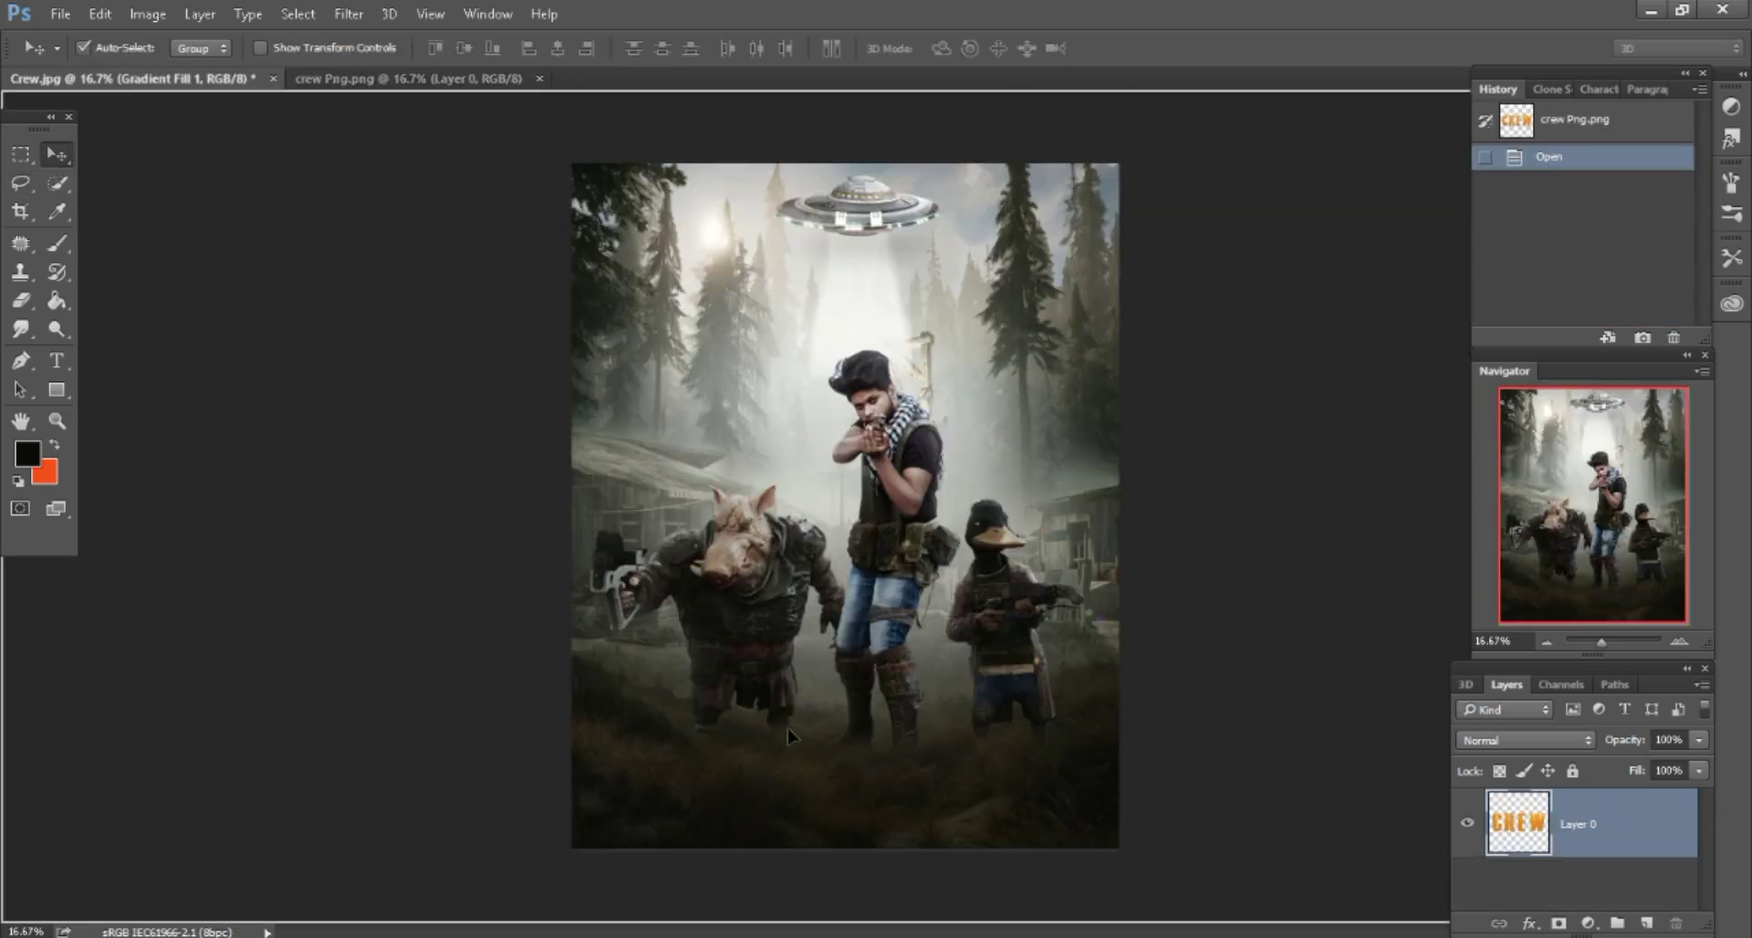
pyautogui.moveTo(787, 728); pyautogui.dragTo(976, 797)
pyautogui.rightClick(1617, 833)
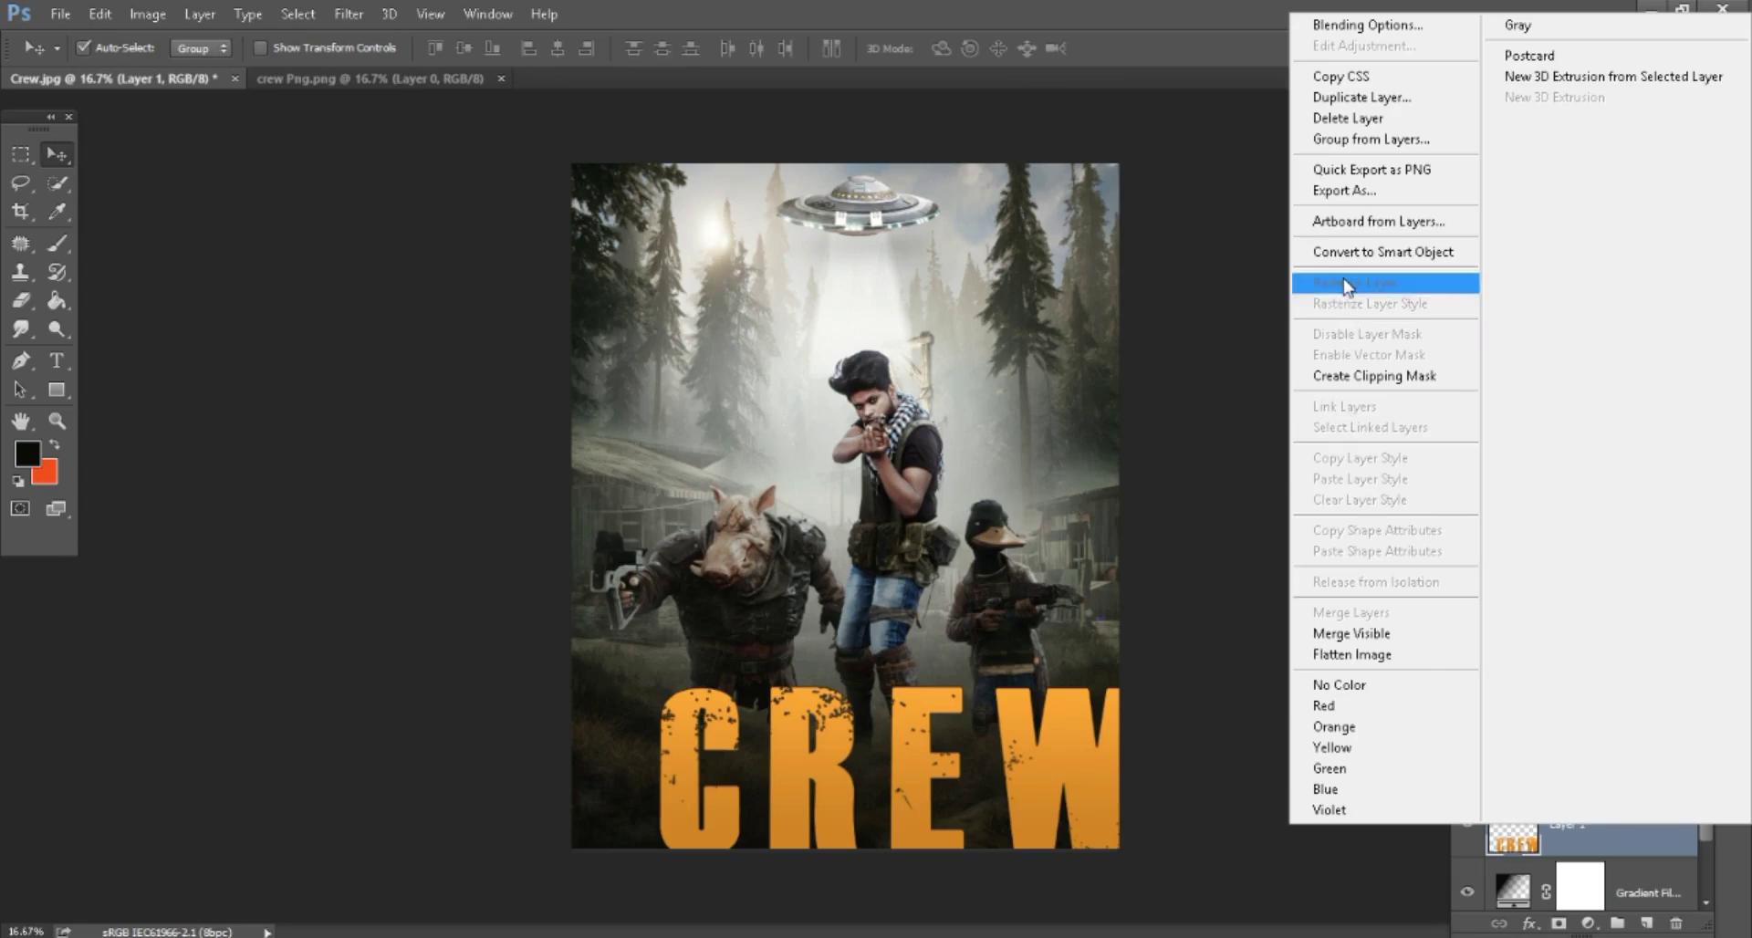
pyautogui.click(1355, 253)
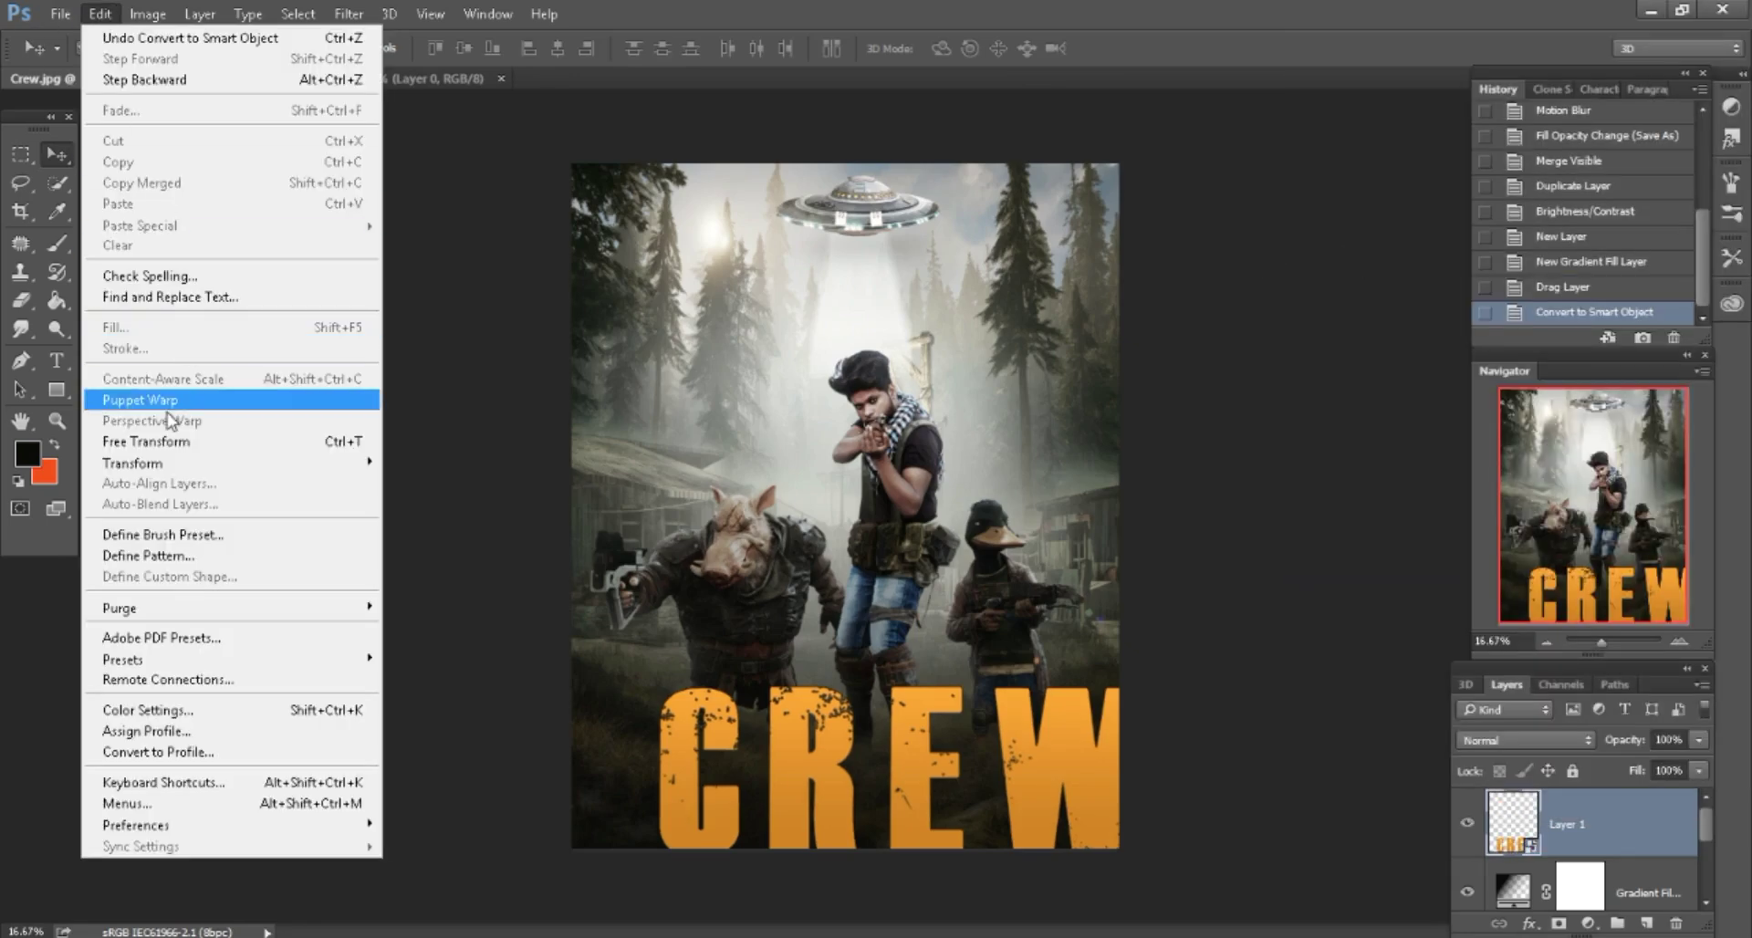
# Shrink the CREW title proportionally and centre it near the poster bottom.
pyautogui.click(146, 442)
pyautogui.moveTo(422, 48); pyautogui.dragTo(376, 52)
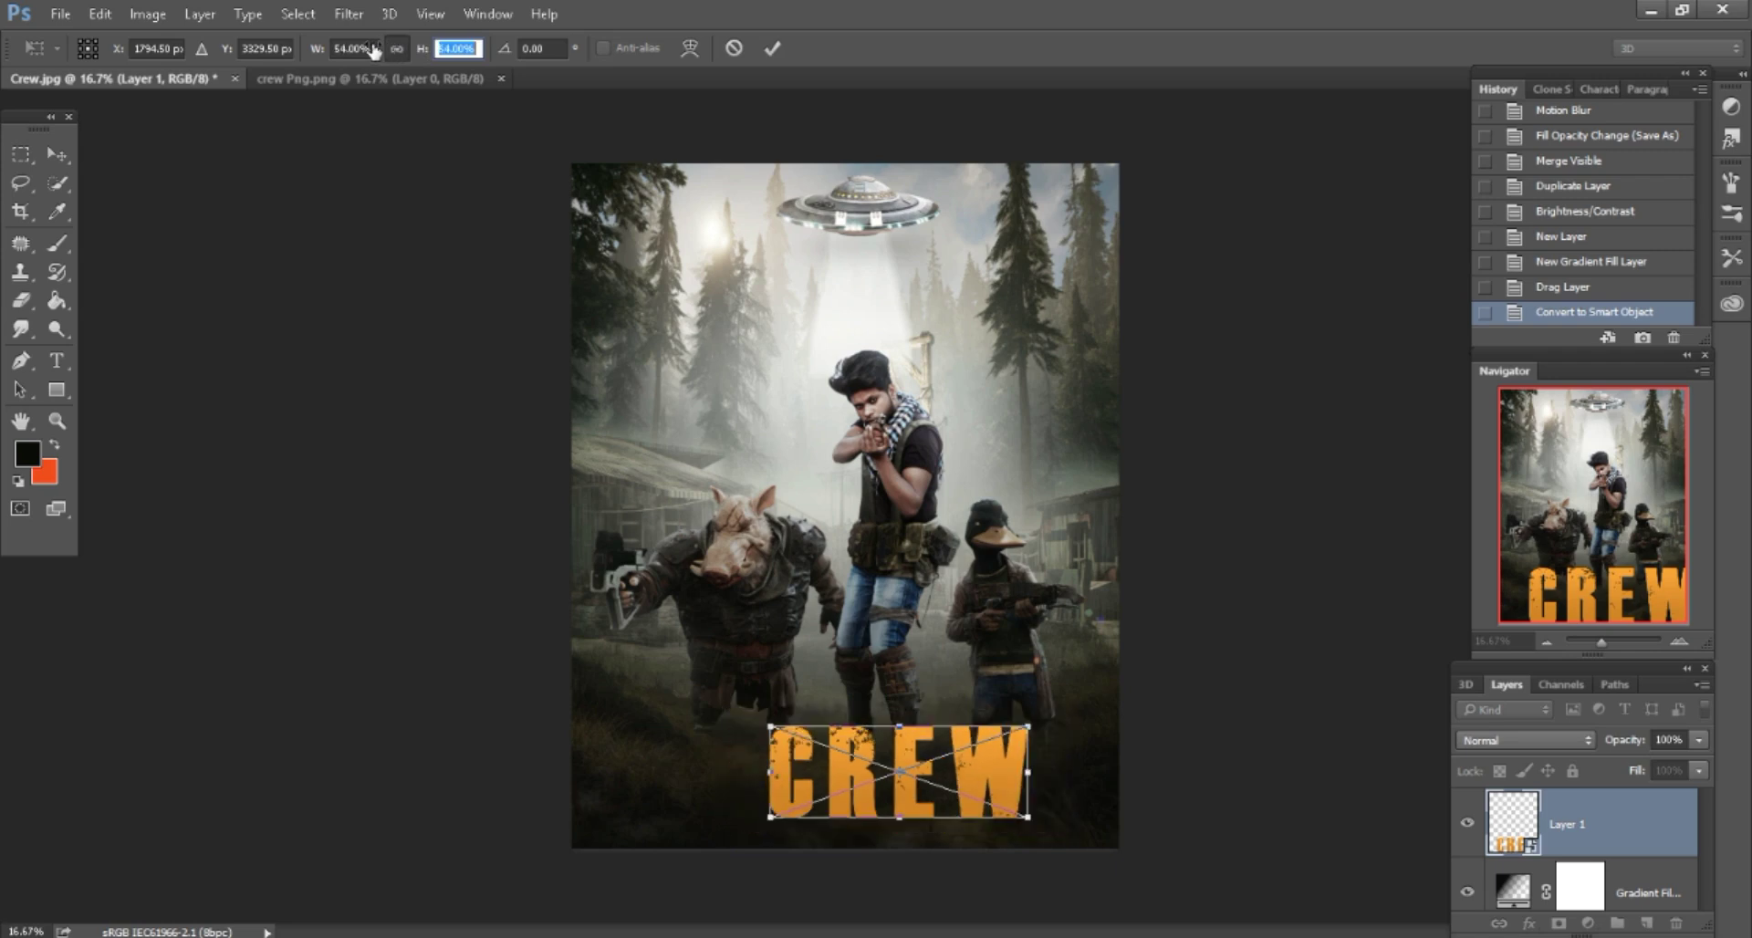
pyautogui.click(772, 48)
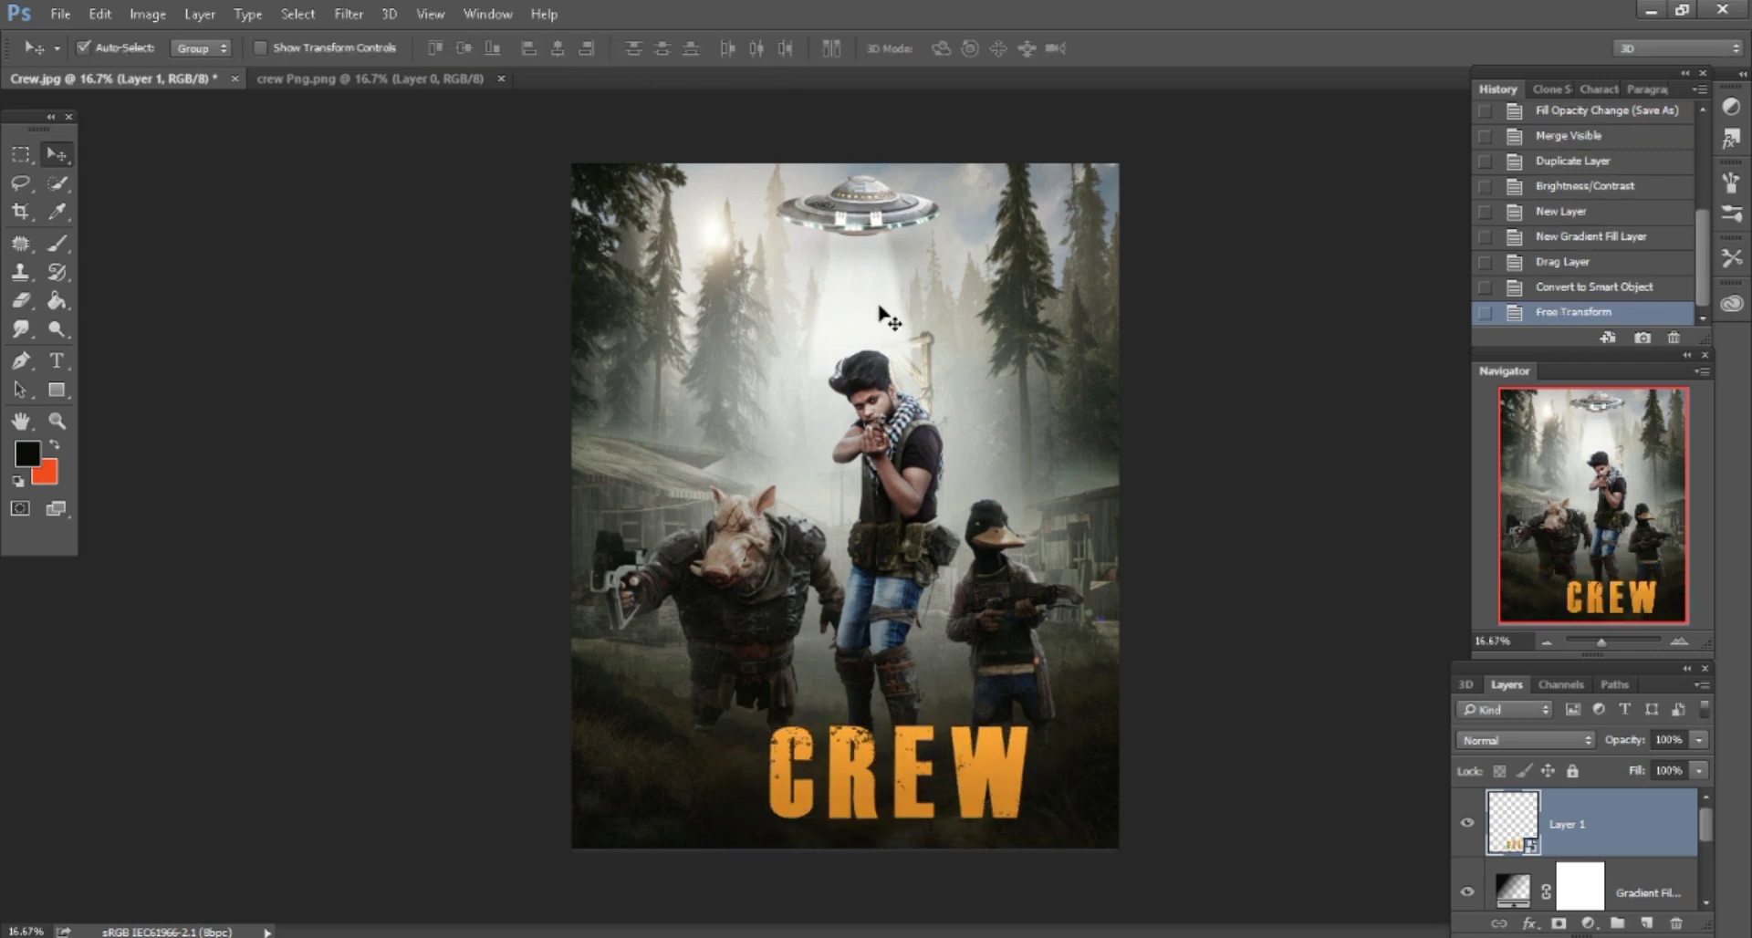
pyautogui.moveTo(1231, 468); pyautogui.dragTo(1177, 484)
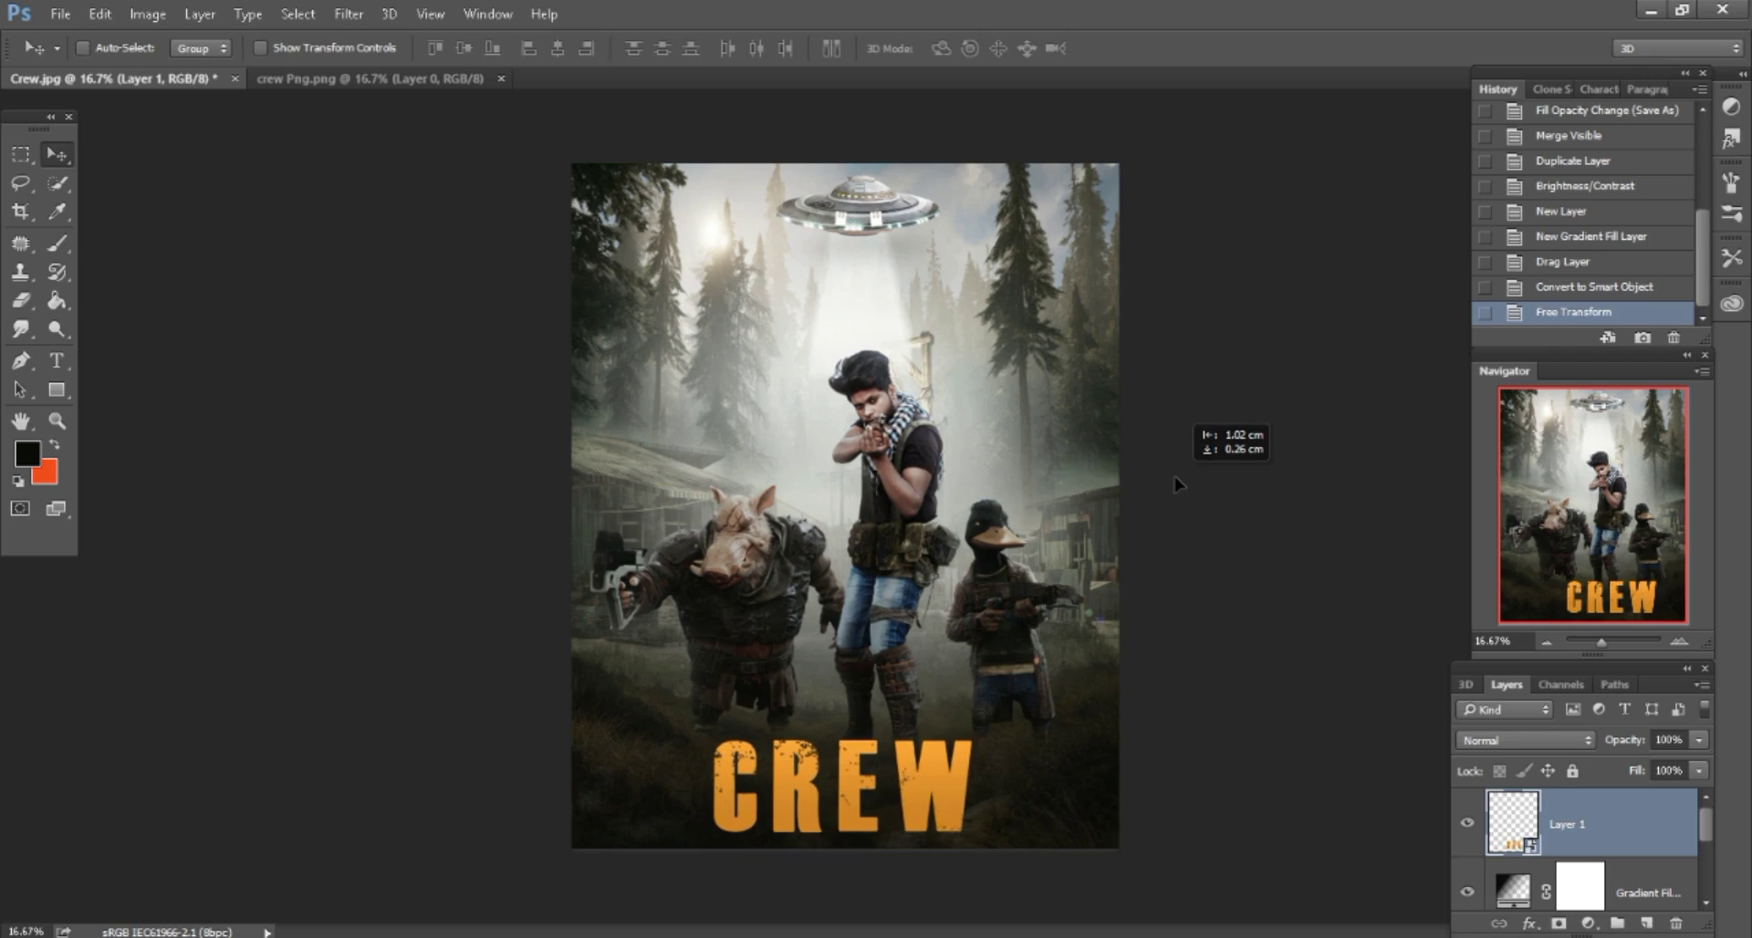
pyautogui.moveTo(1176, 483); pyautogui.dragTo(1182, 481)
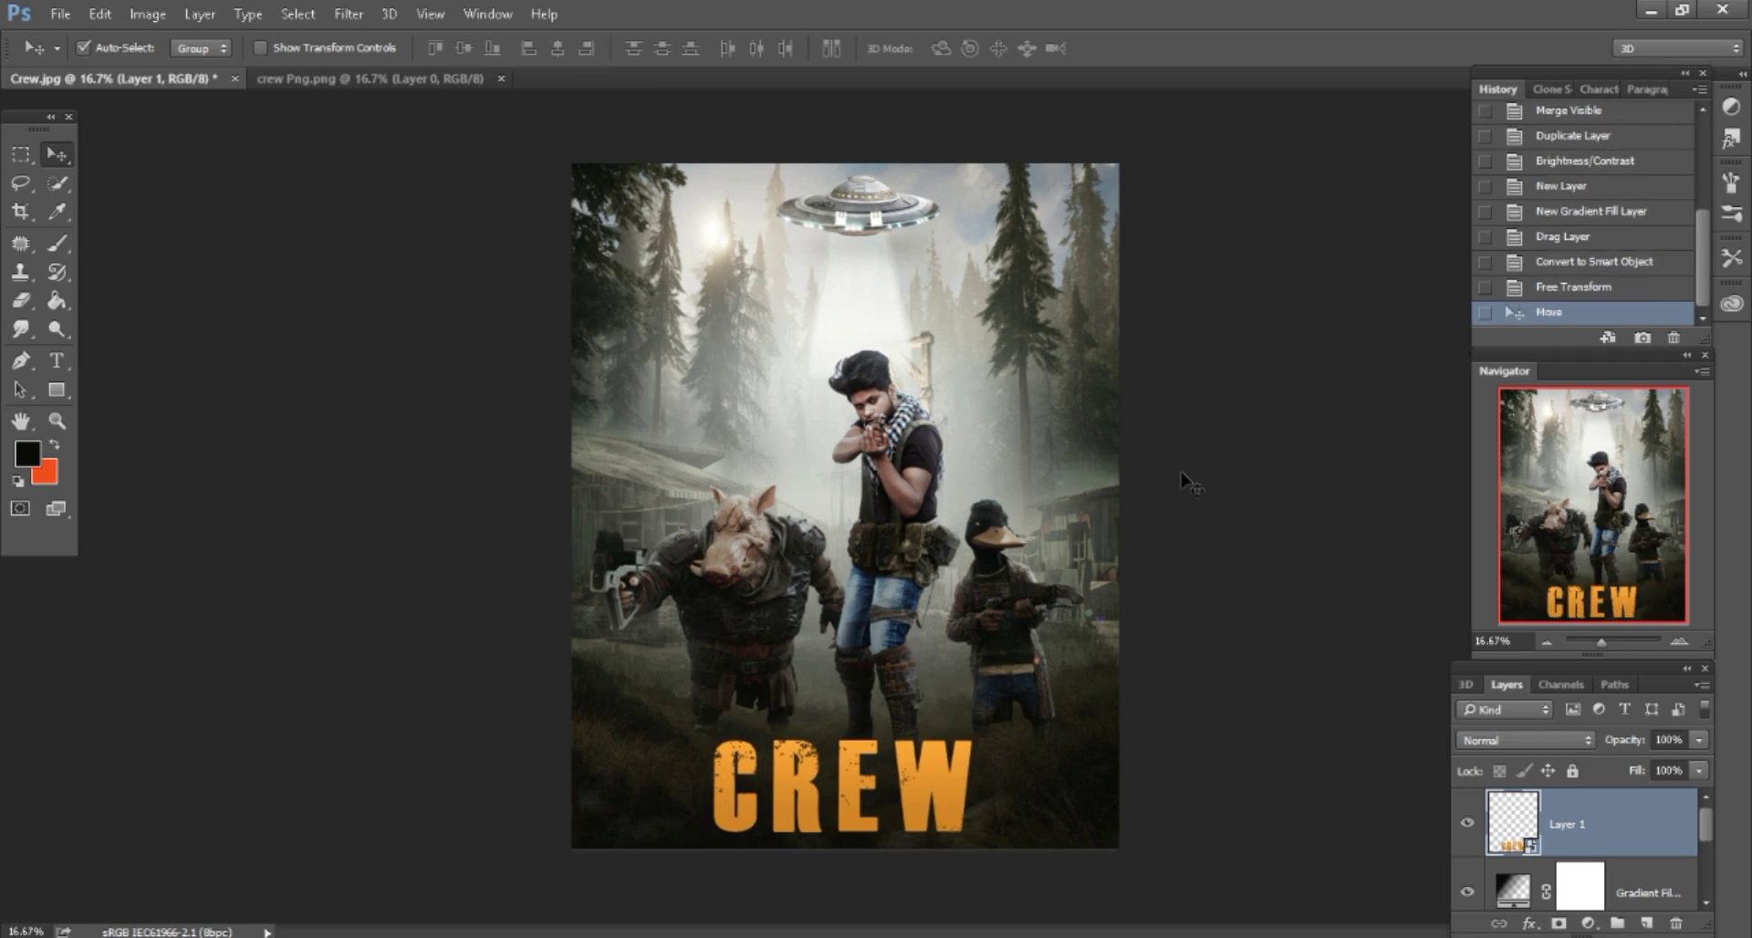
pyautogui.scroll(-5, 1592, 835)
# Add a new layer above Background copy and sample a muted scene colour as foreground.
pyautogui.click(1606, 823)
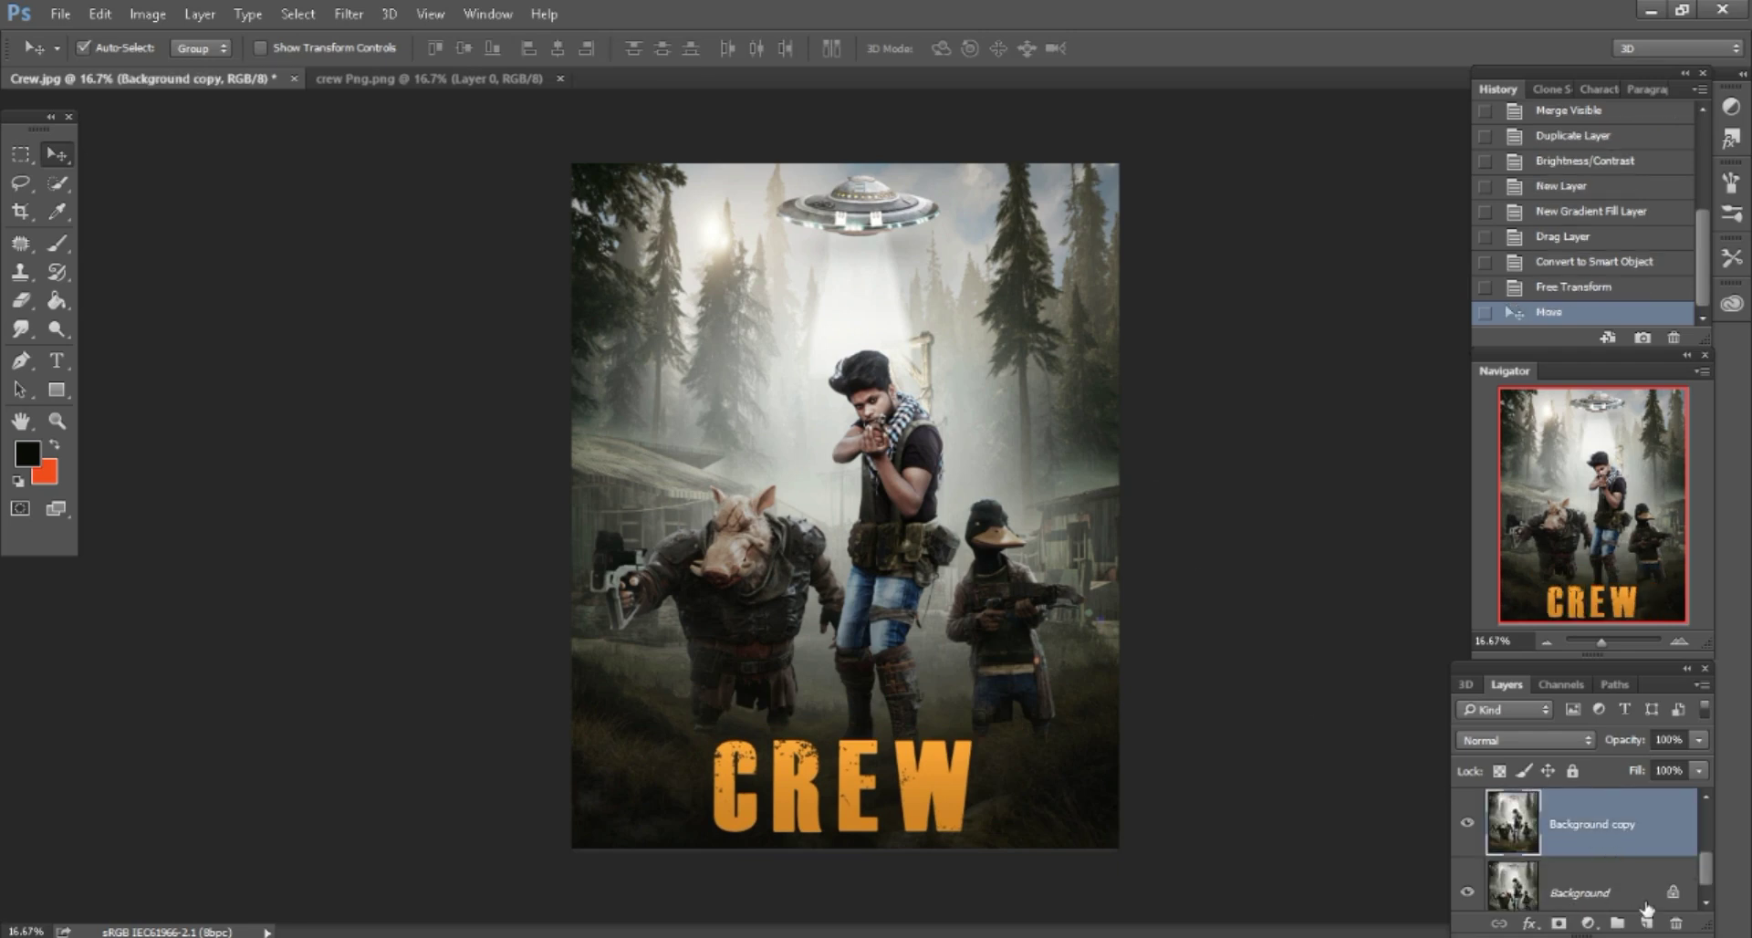
pyautogui.click(1647, 925)
pyautogui.click(27, 453)
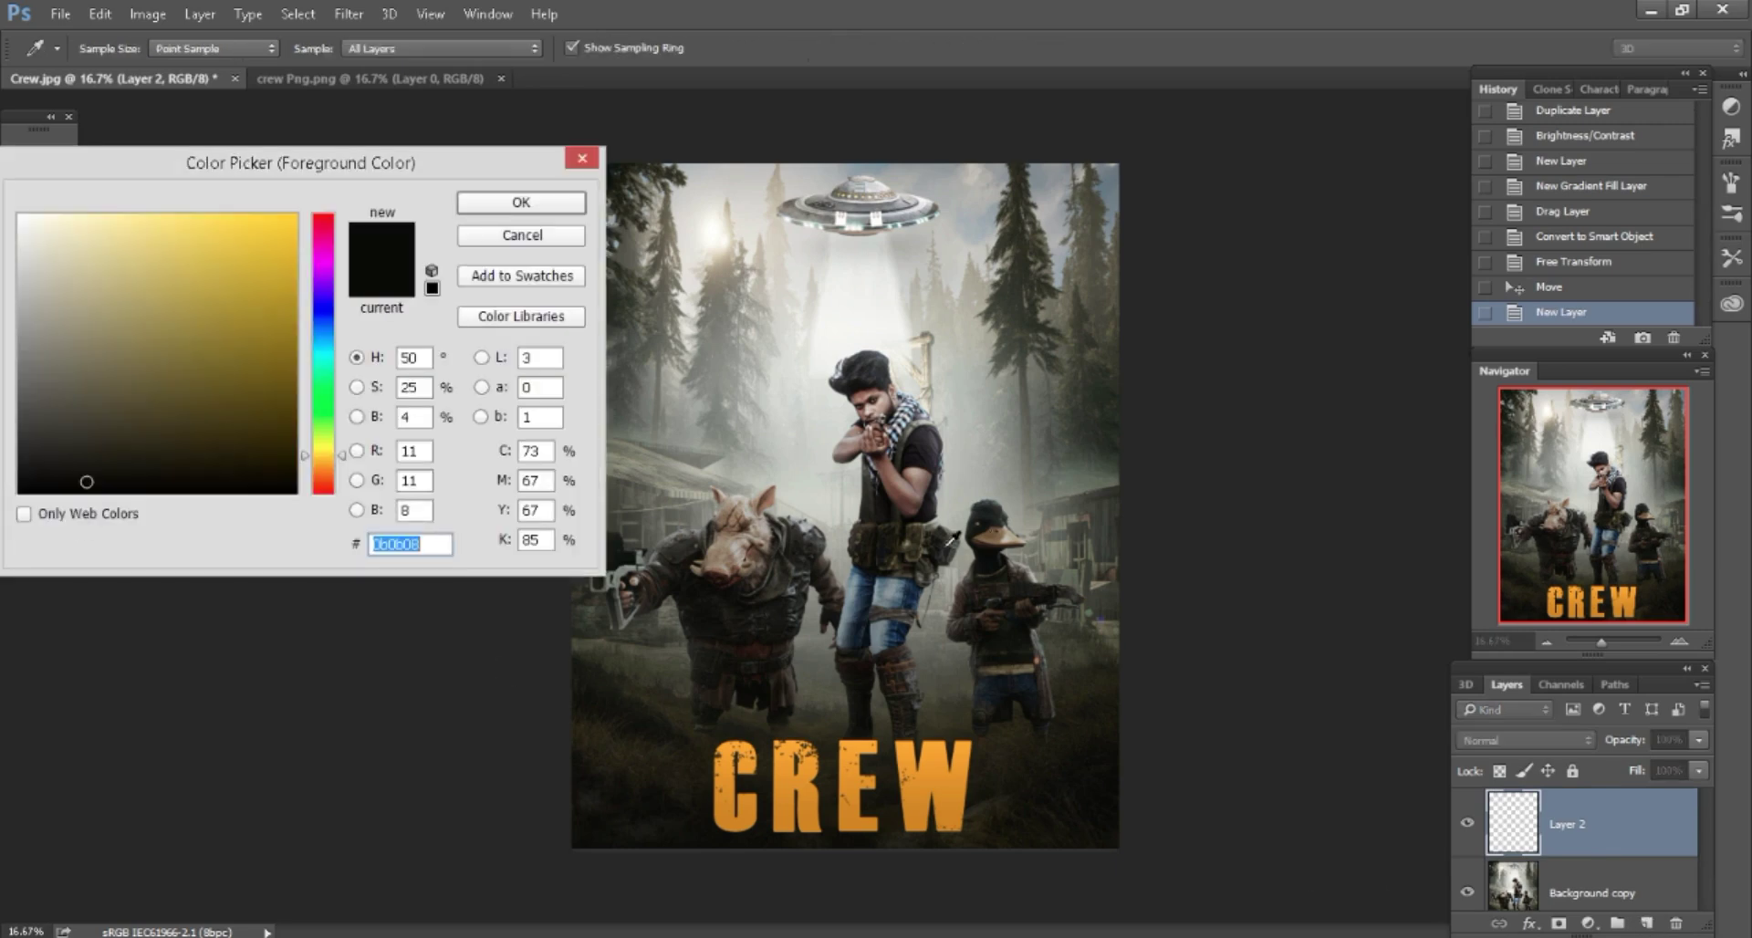
pyautogui.click(1083, 470)
pyautogui.click(500, 197)
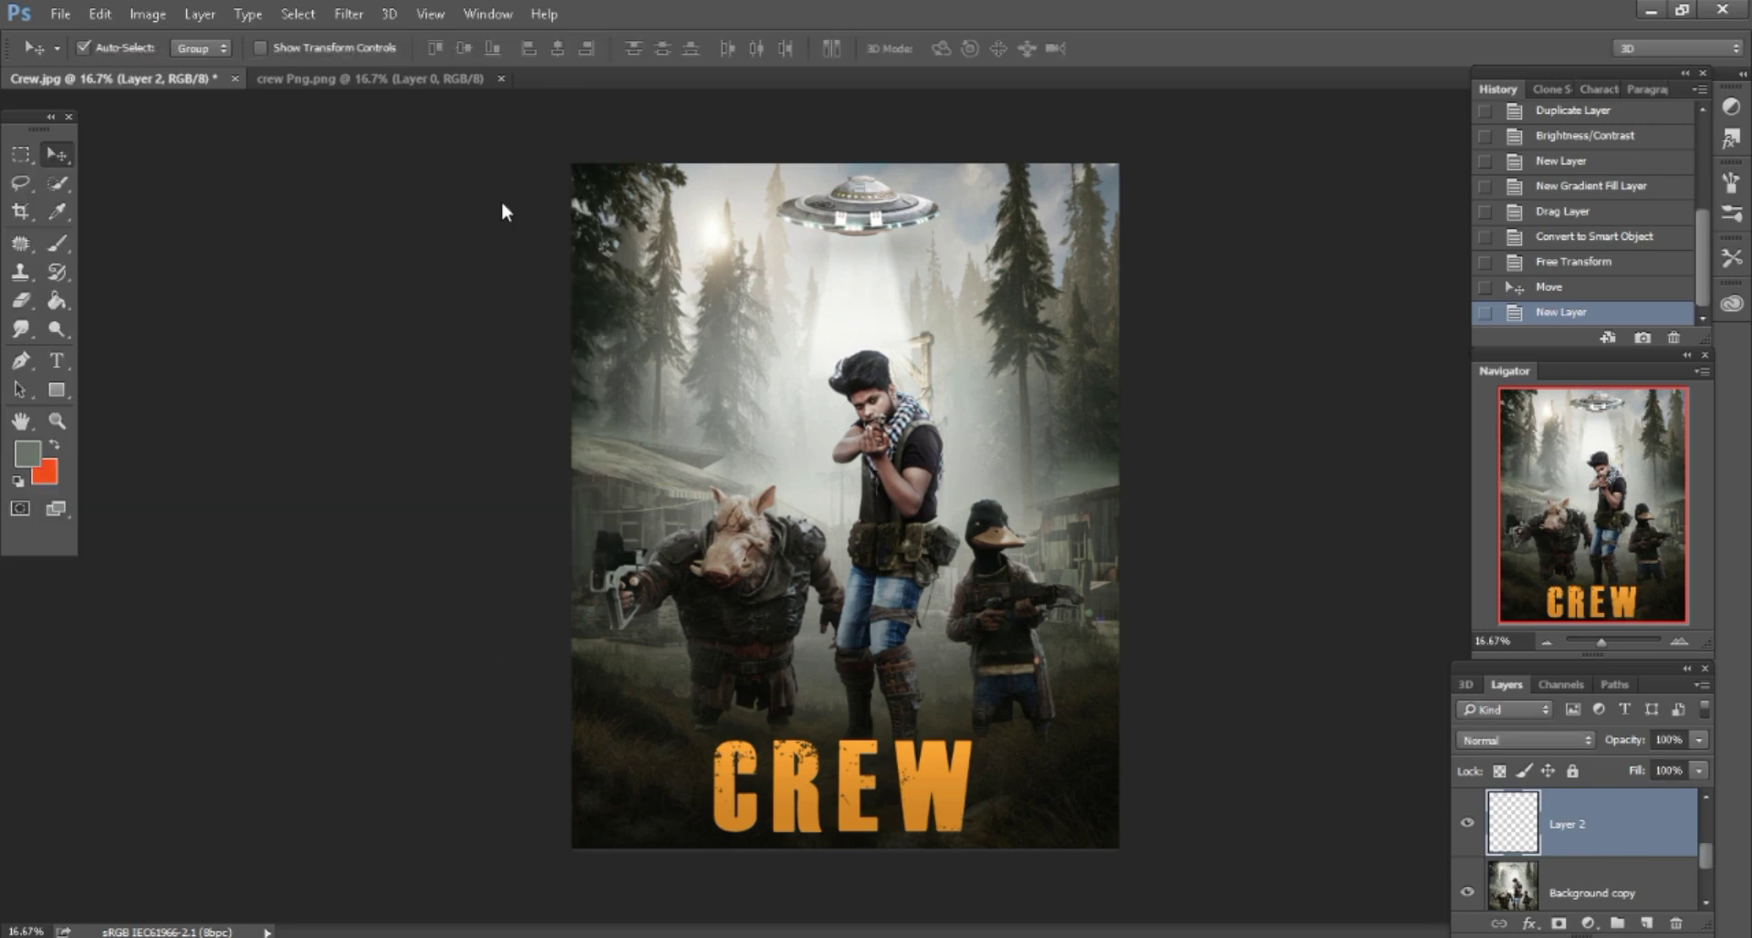
# Paint faint 5%-opacity soft brush strokes, size 1400, over the trees and grass.
pyautogui.hotkey('ctrl', '+')
pyautogui.scroll(-1, 780, 656)
pyautogui.click(57, 243)
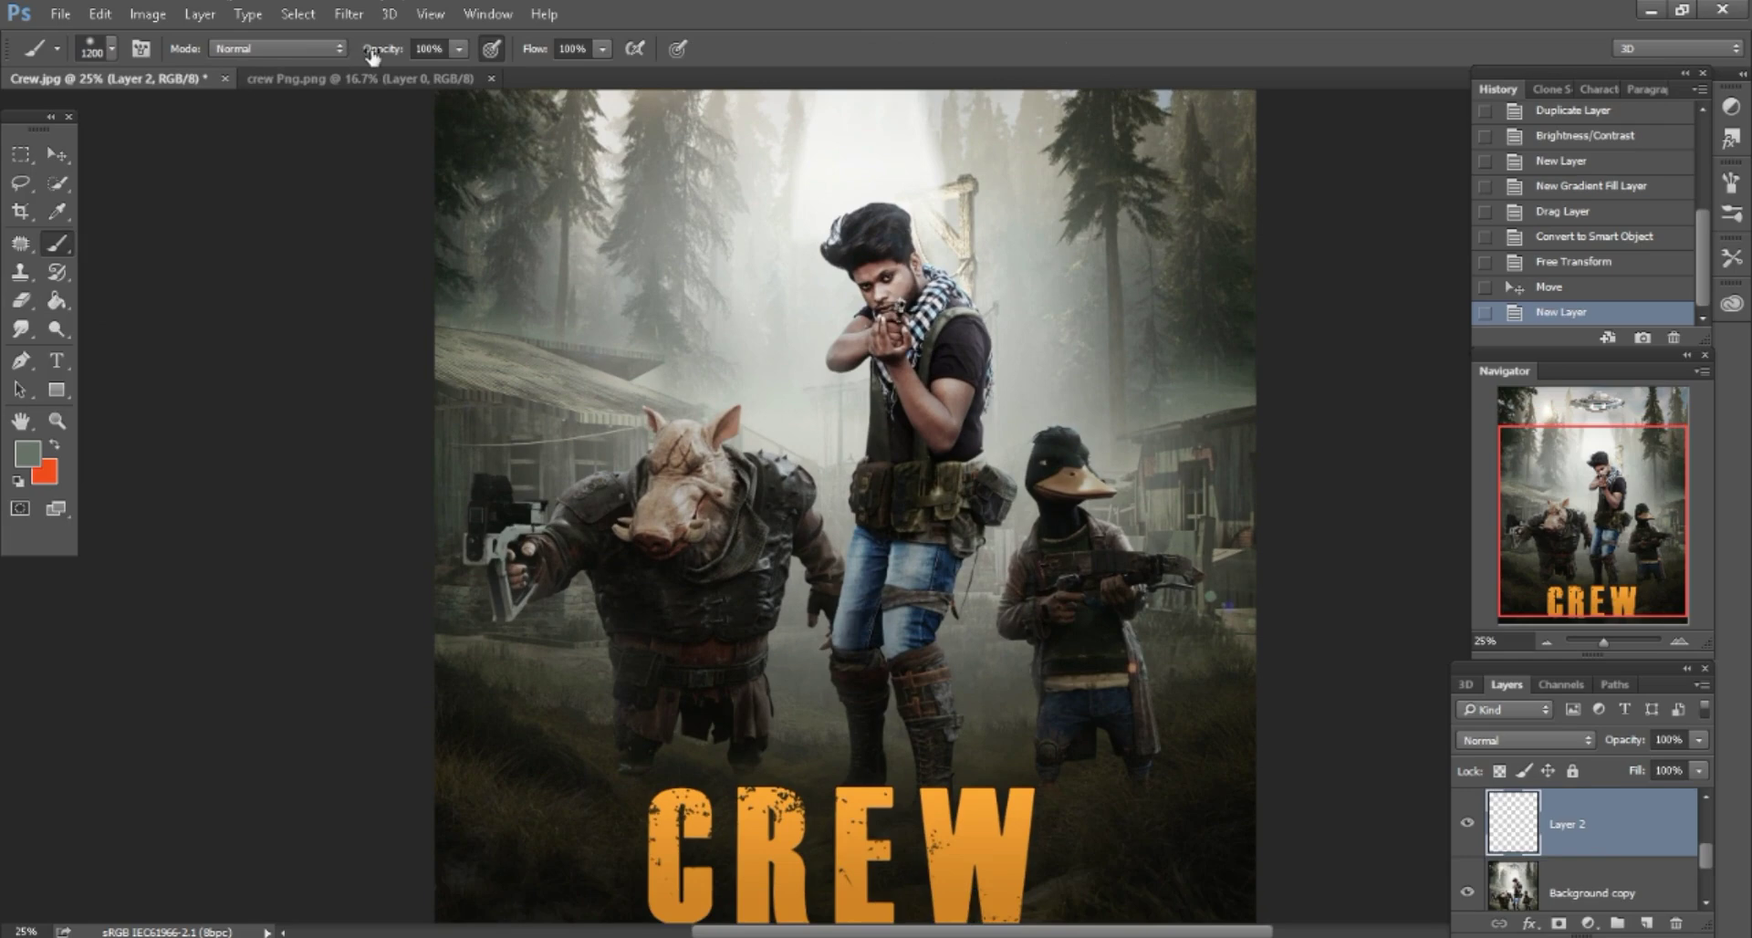
pyautogui.press('Return')
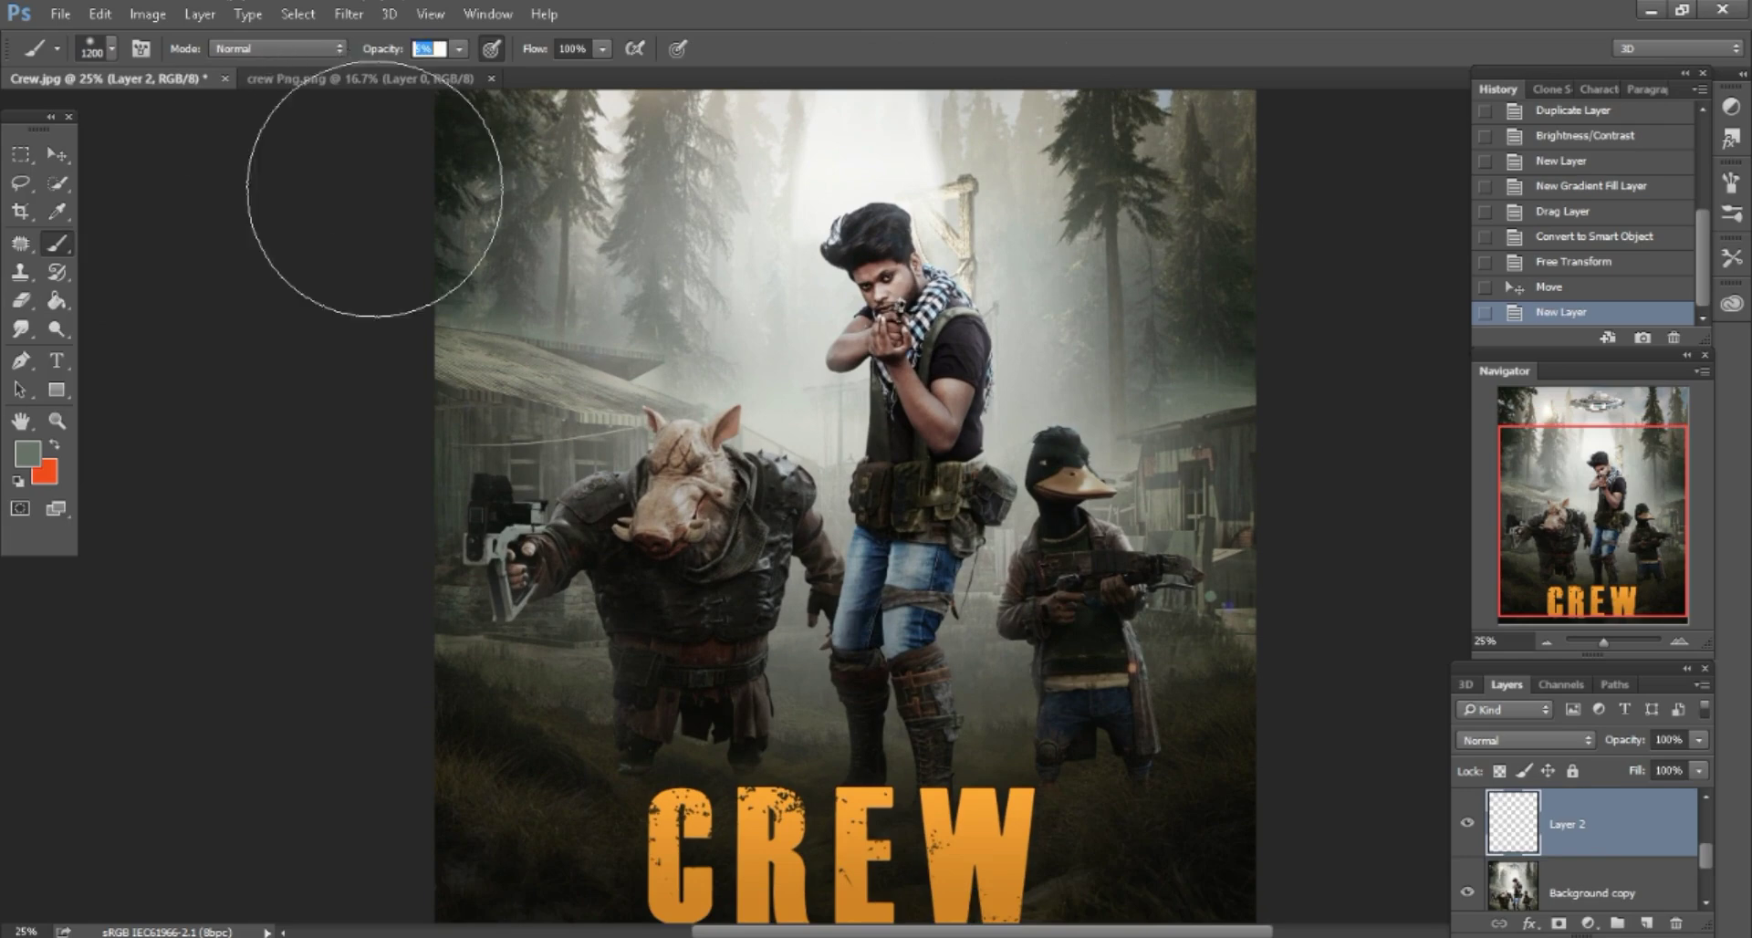
pyautogui.hotkey('ctrl', '-')
pyautogui.press(']')
pyautogui.press(']')
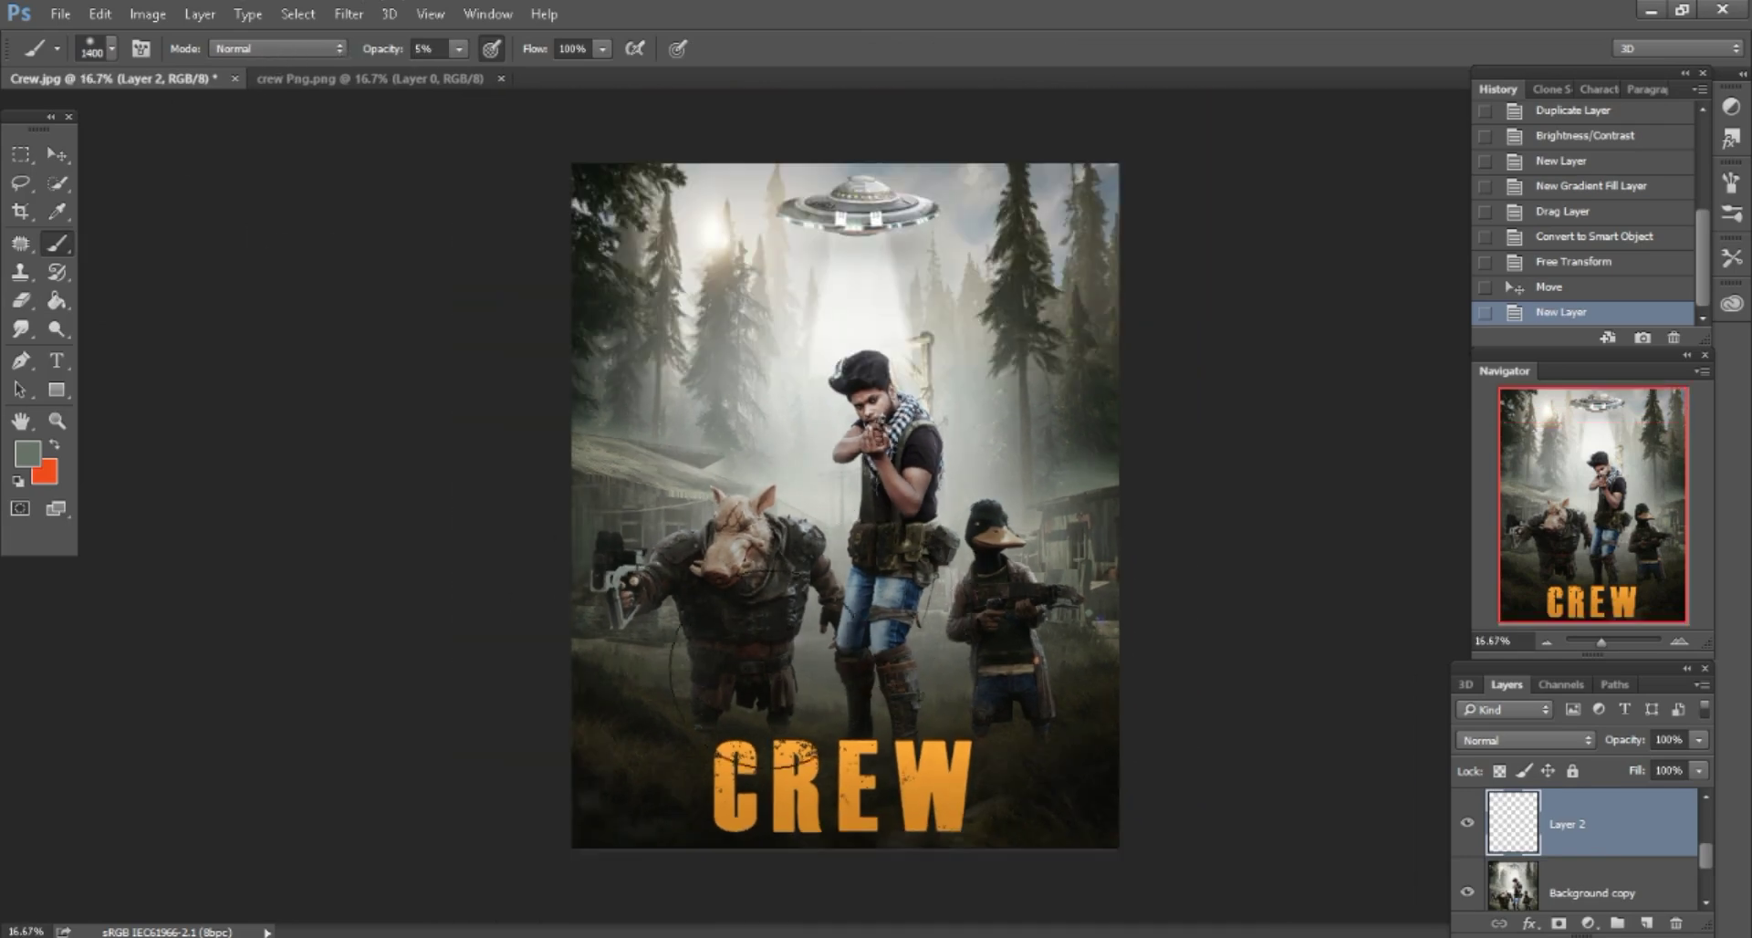
pyautogui.moveTo(742, 410); pyautogui.dragTo(934, 561)
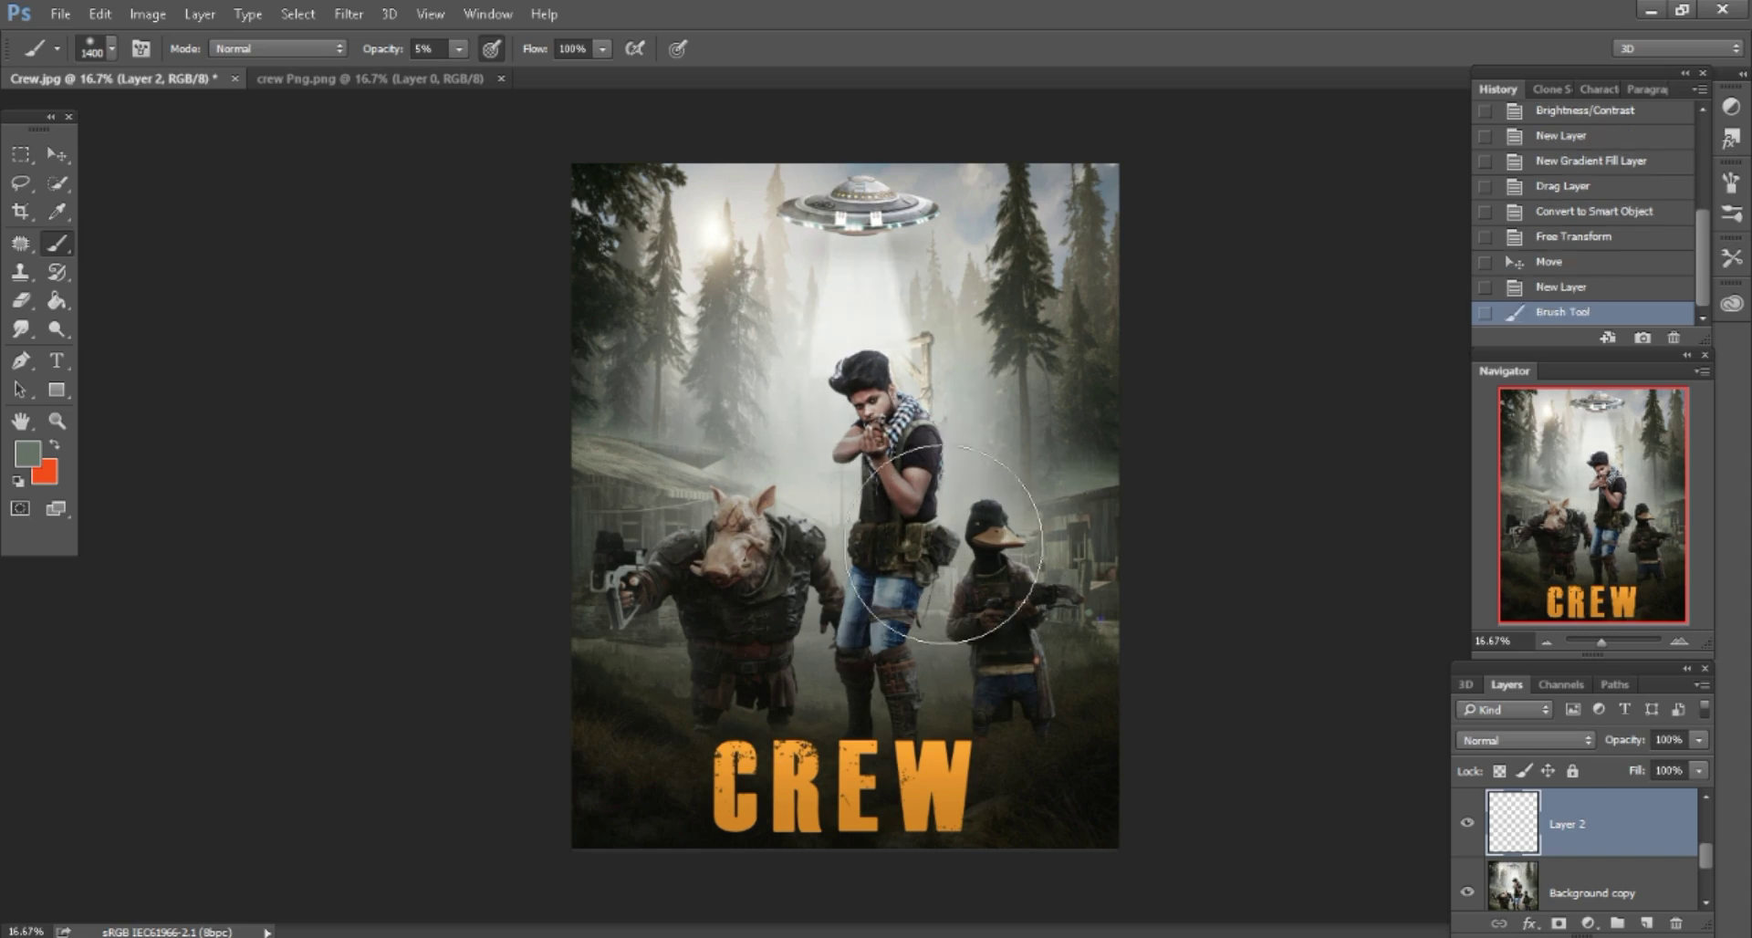
pyautogui.moveTo(638, 301)
pyautogui.mouseDown()
pyautogui.moveTo(516, 242)
pyautogui.moveTo(606, 188)
pyautogui.mouseUp()
pyautogui.moveTo(1111, 548)
pyautogui.mouseDown()
pyautogui.moveTo(1094, 645)
pyautogui.moveTo(1134, 763)
pyautogui.moveTo(1055, 829)
pyautogui.mouseUp()
pyautogui.moveTo(626, 761); pyautogui.dragTo(935, 713)
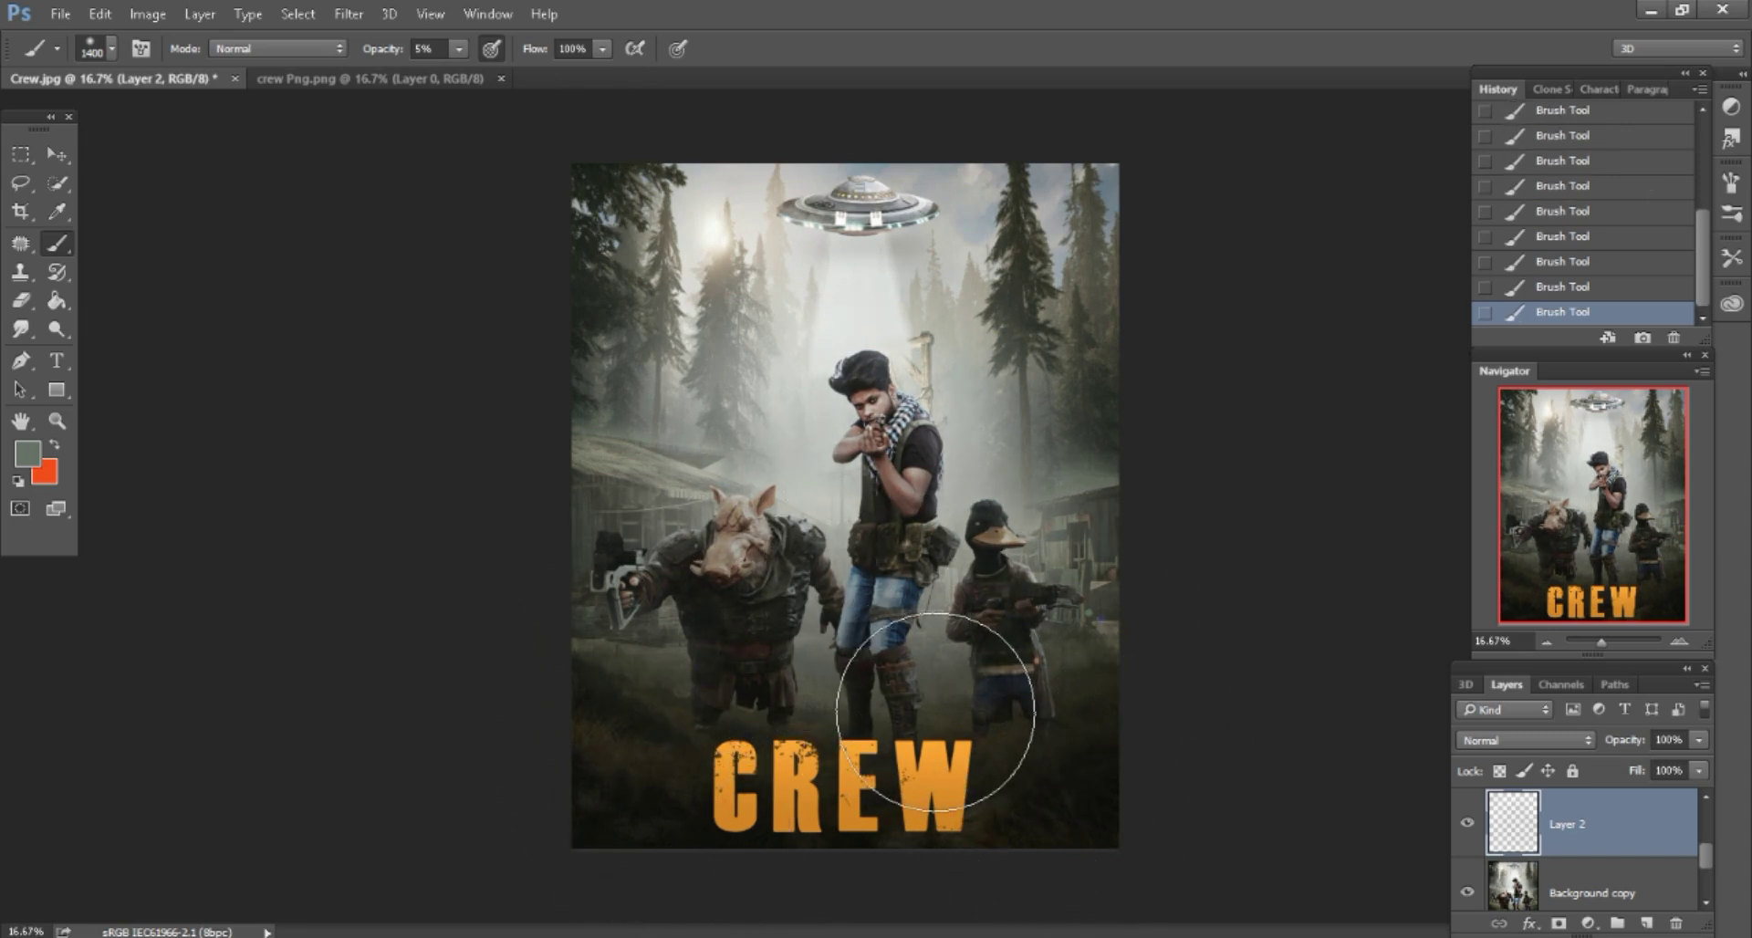
# Close the CREW title image, open 10.jpg, and bring the snow into the poster.
pyautogui.click(363, 80)
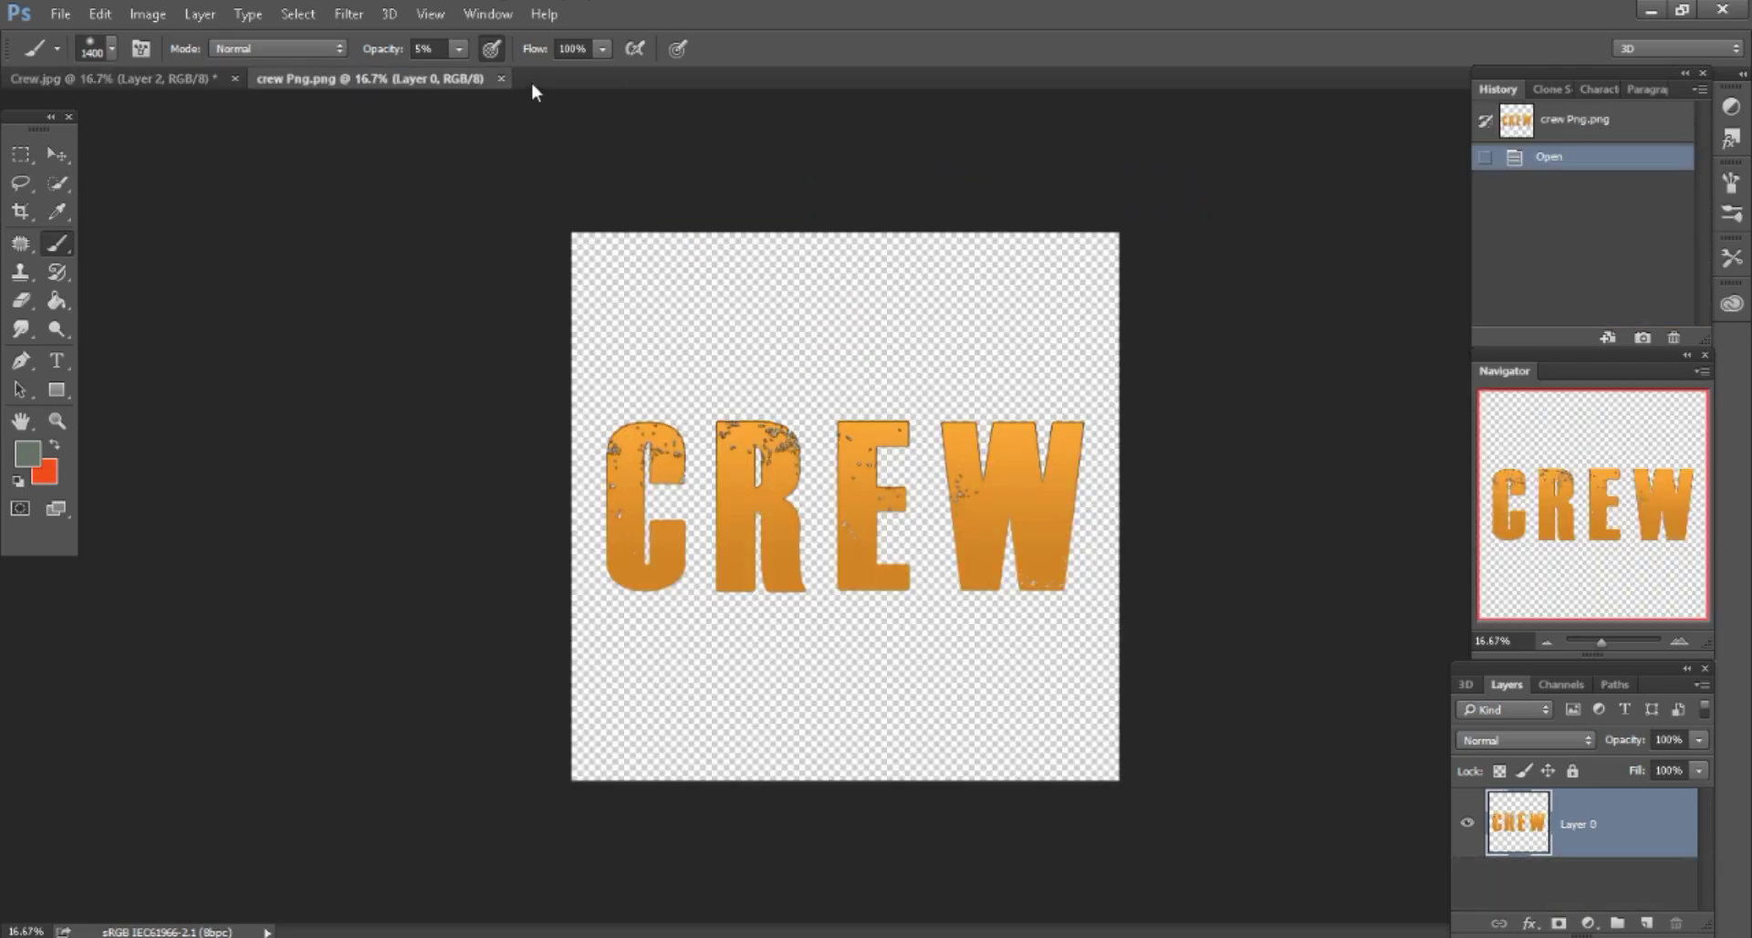
pyautogui.click(501, 78)
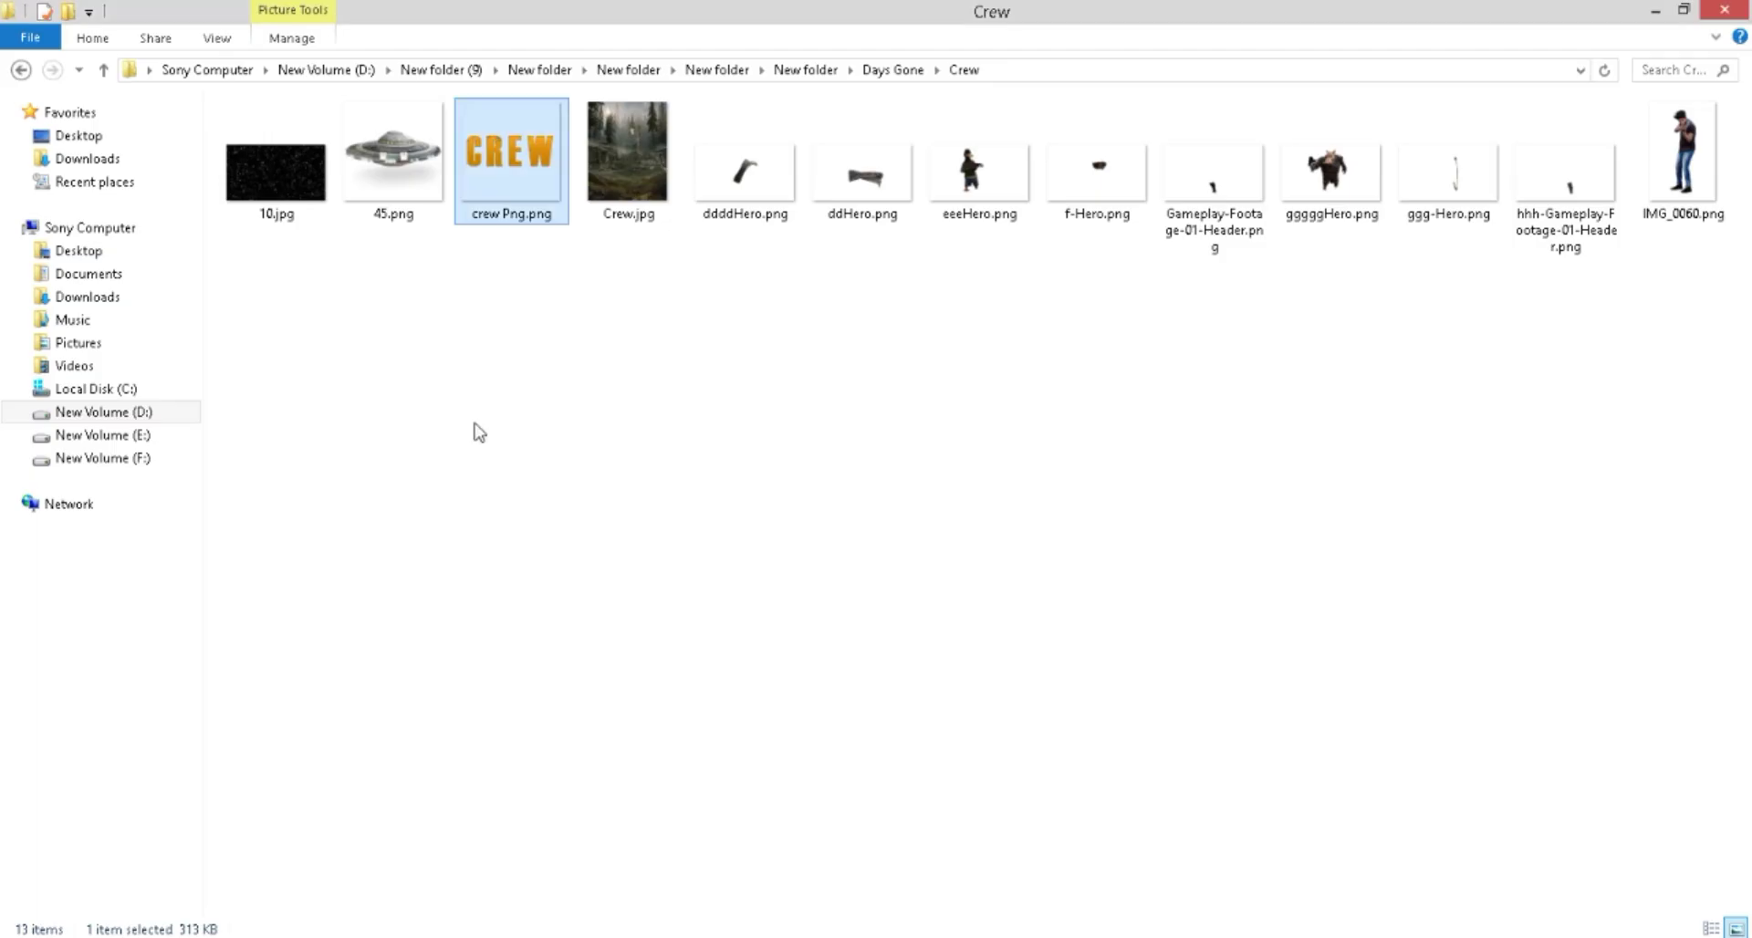
pyautogui.moveTo(290, 201)
pyautogui.mouseDown()
pyautogui.moveTo(771, 809)
pyautogui.moveTo(1158, 73)
pyautogui.mouseUp()
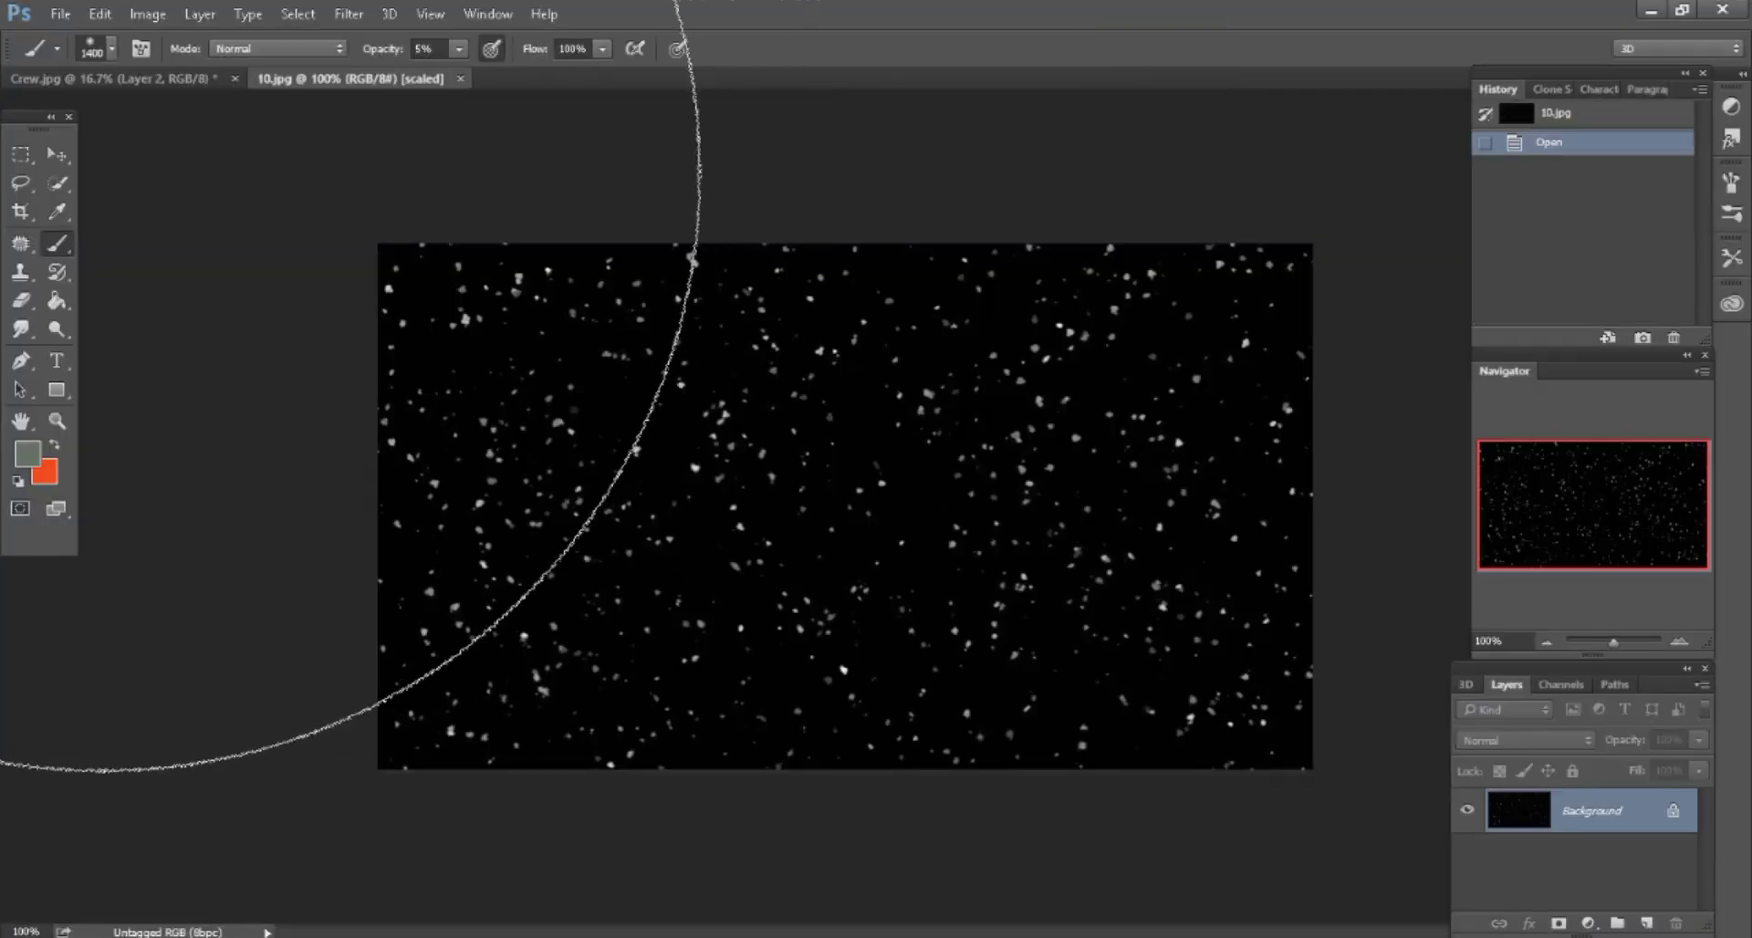
pyautogui.click(57, 155)
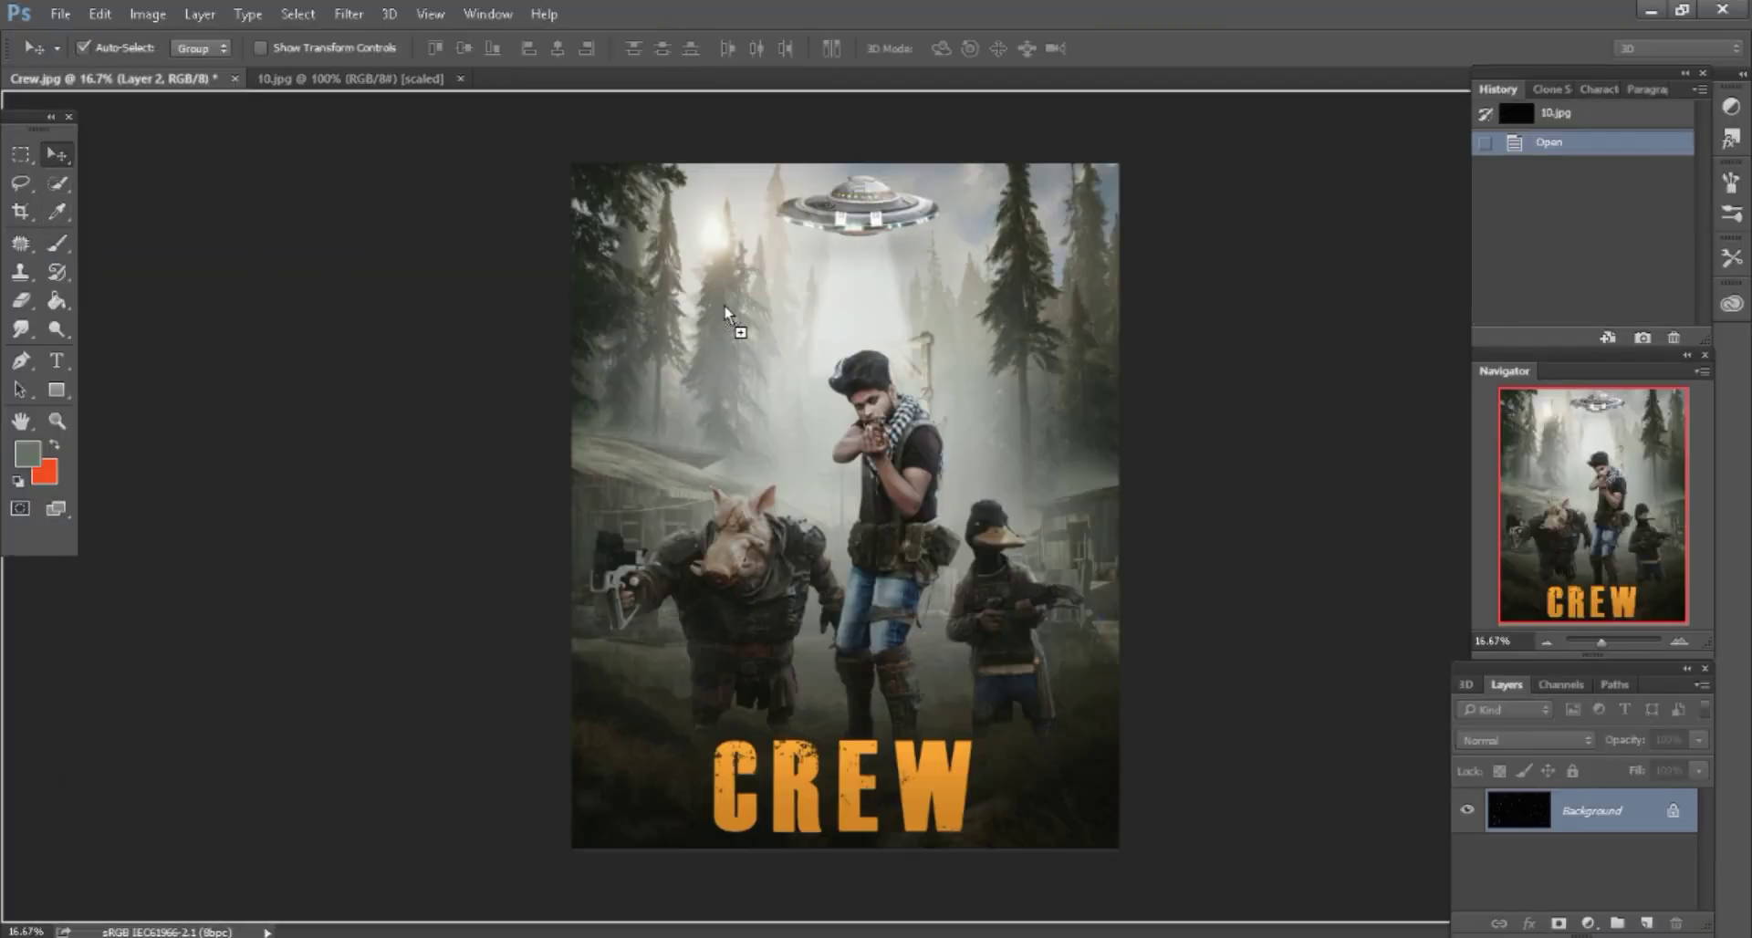
pyautogui.moveTo(271, 98); pyautogui.dragTo(724, 304)
# Convert the snow layer to a smart object with Screen blend mode.
pyautogui.rightClick(1613, 823)
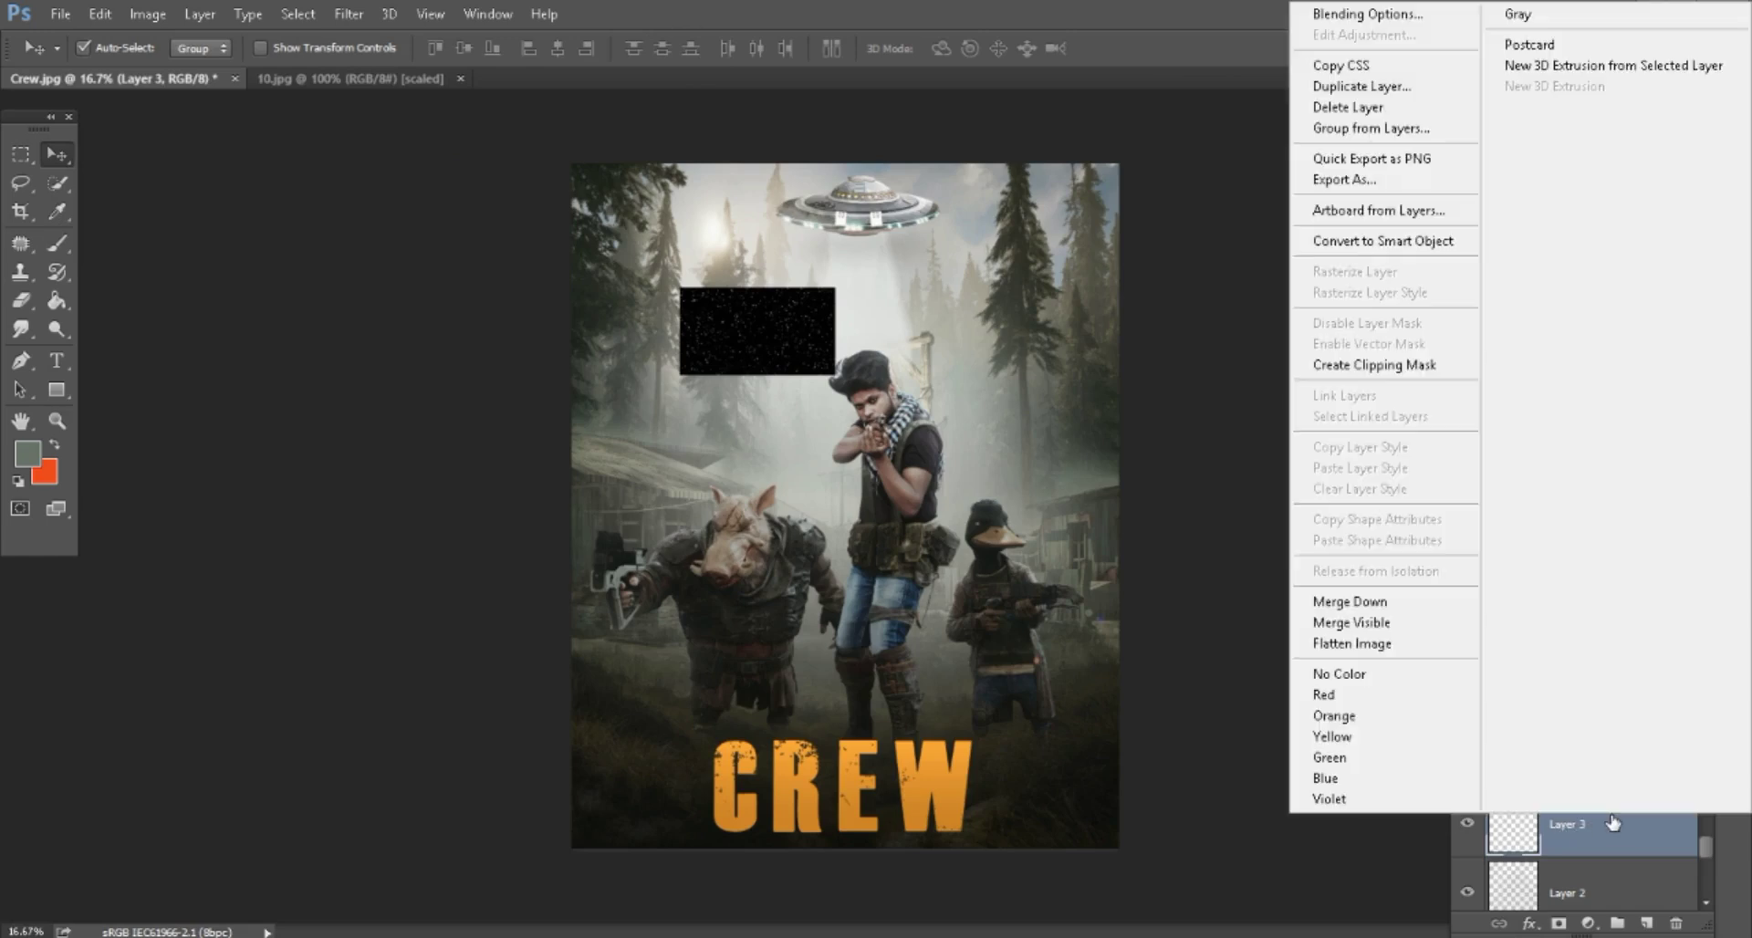
pyautogui.click(1375, 242)
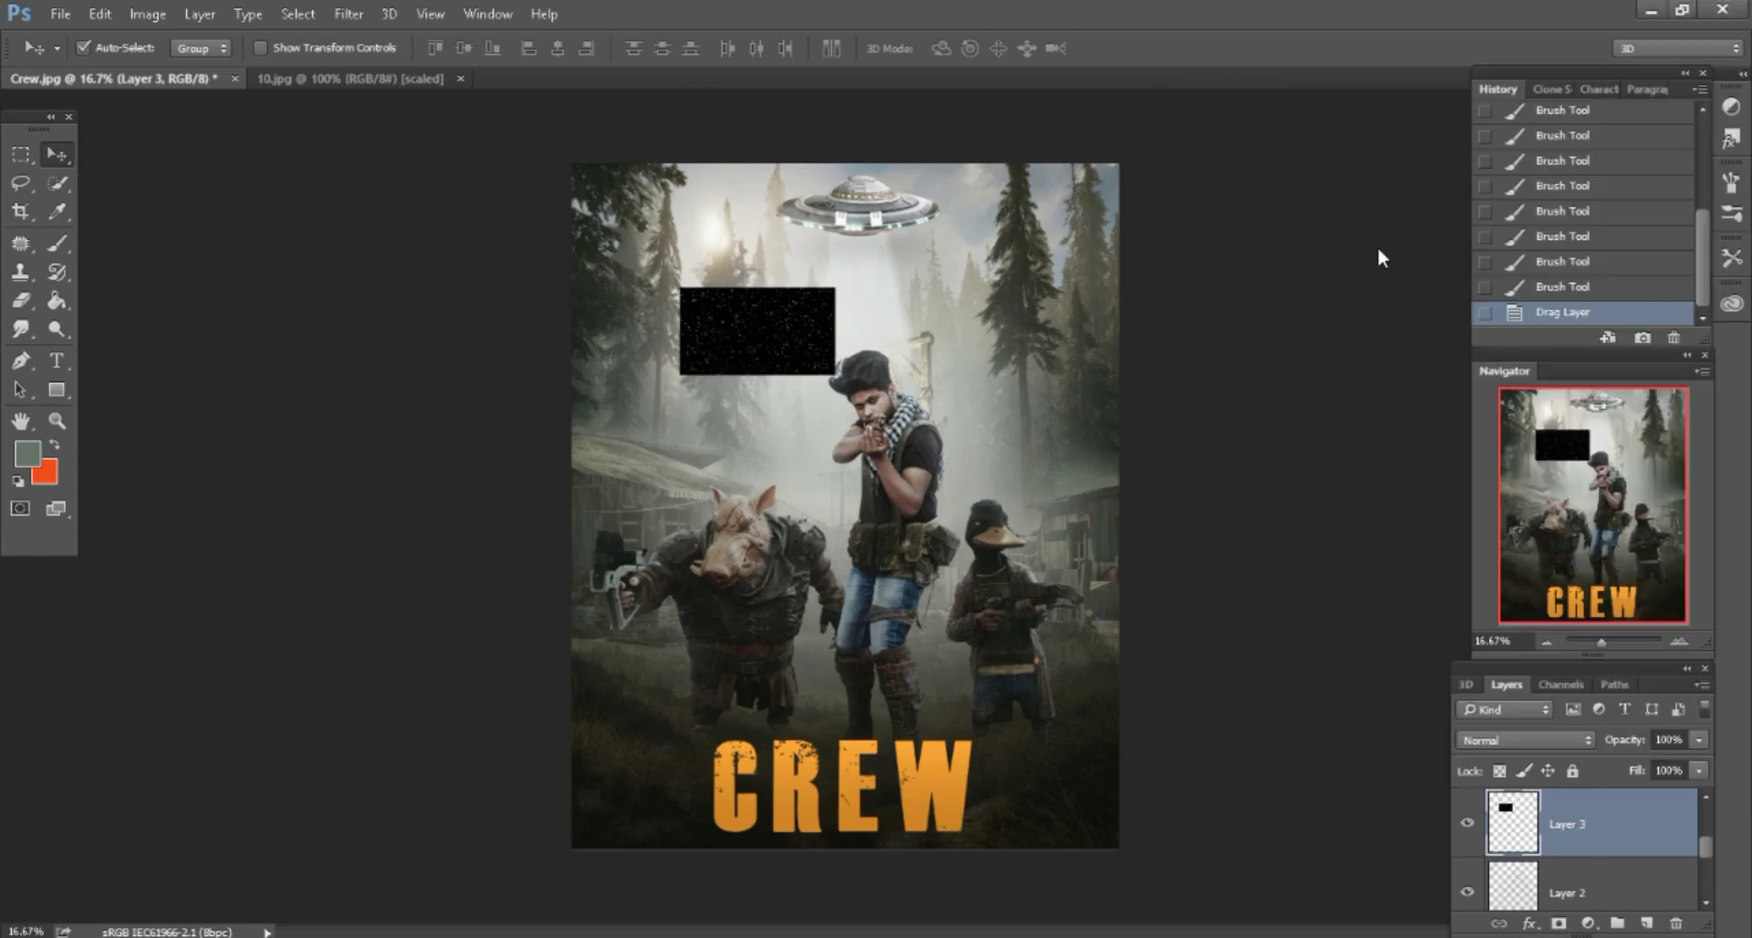
pyautogui.click(1487, 741)
pyautogui.click(1485, 447)
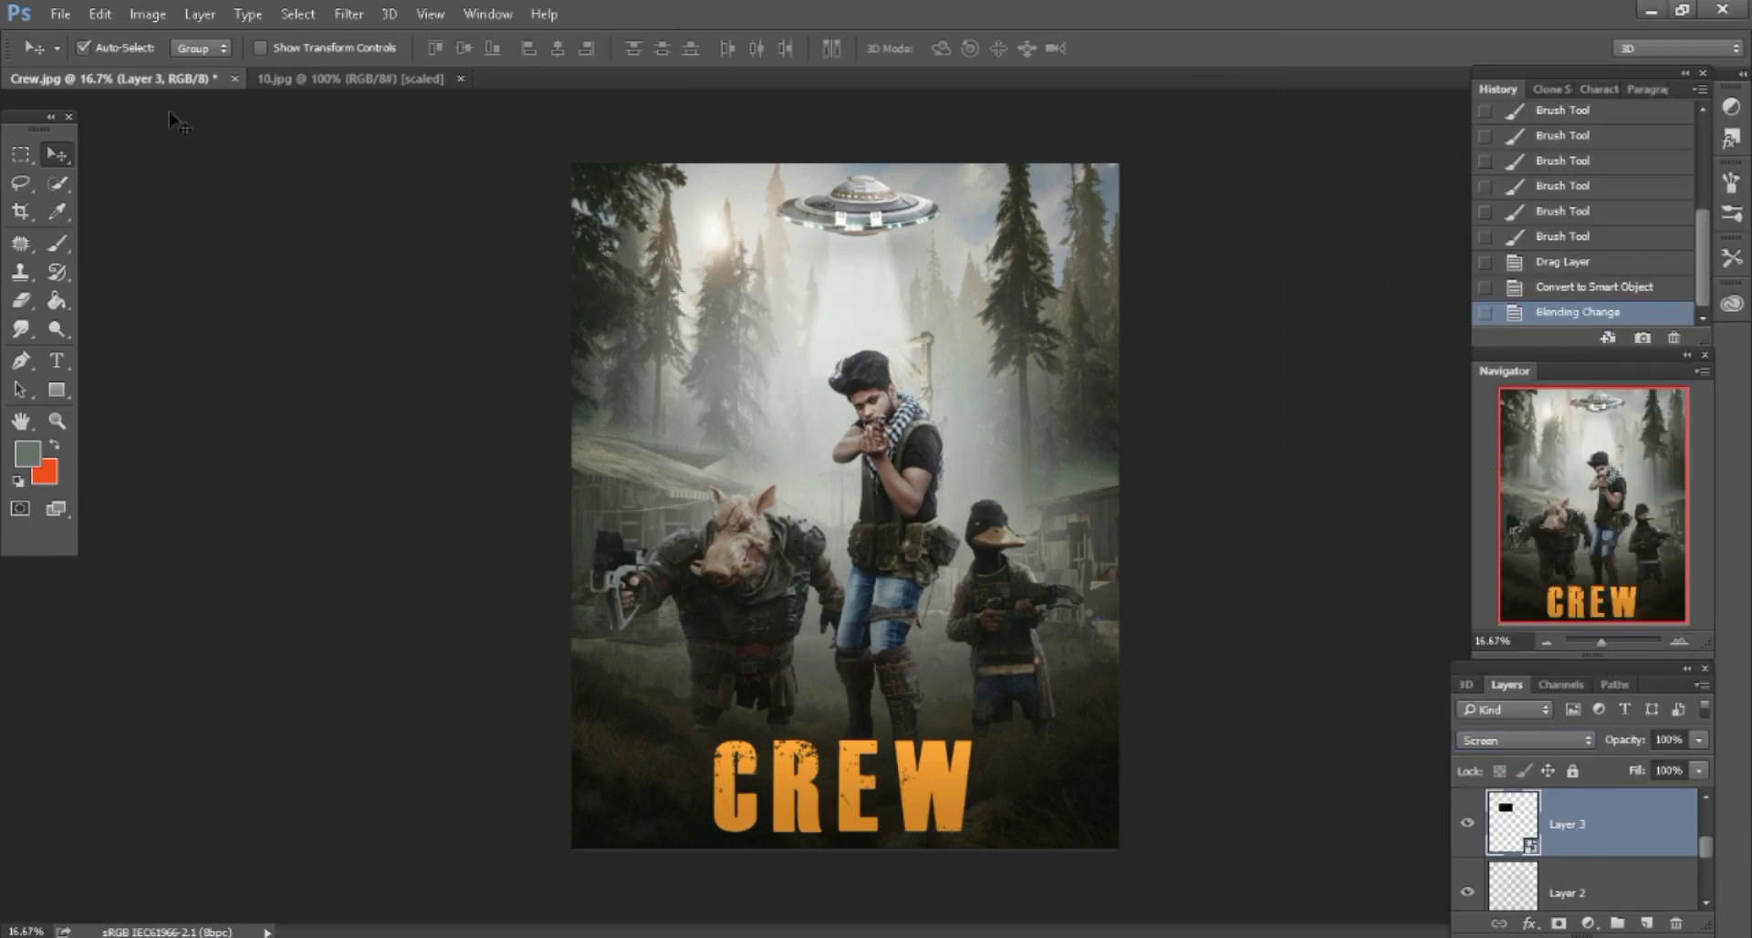
# Enlarge the snow to about 408% to cover the canvas, then duplicate the layer.
pyautogui.click(100, 14)
pyautogui.click(123, 445)
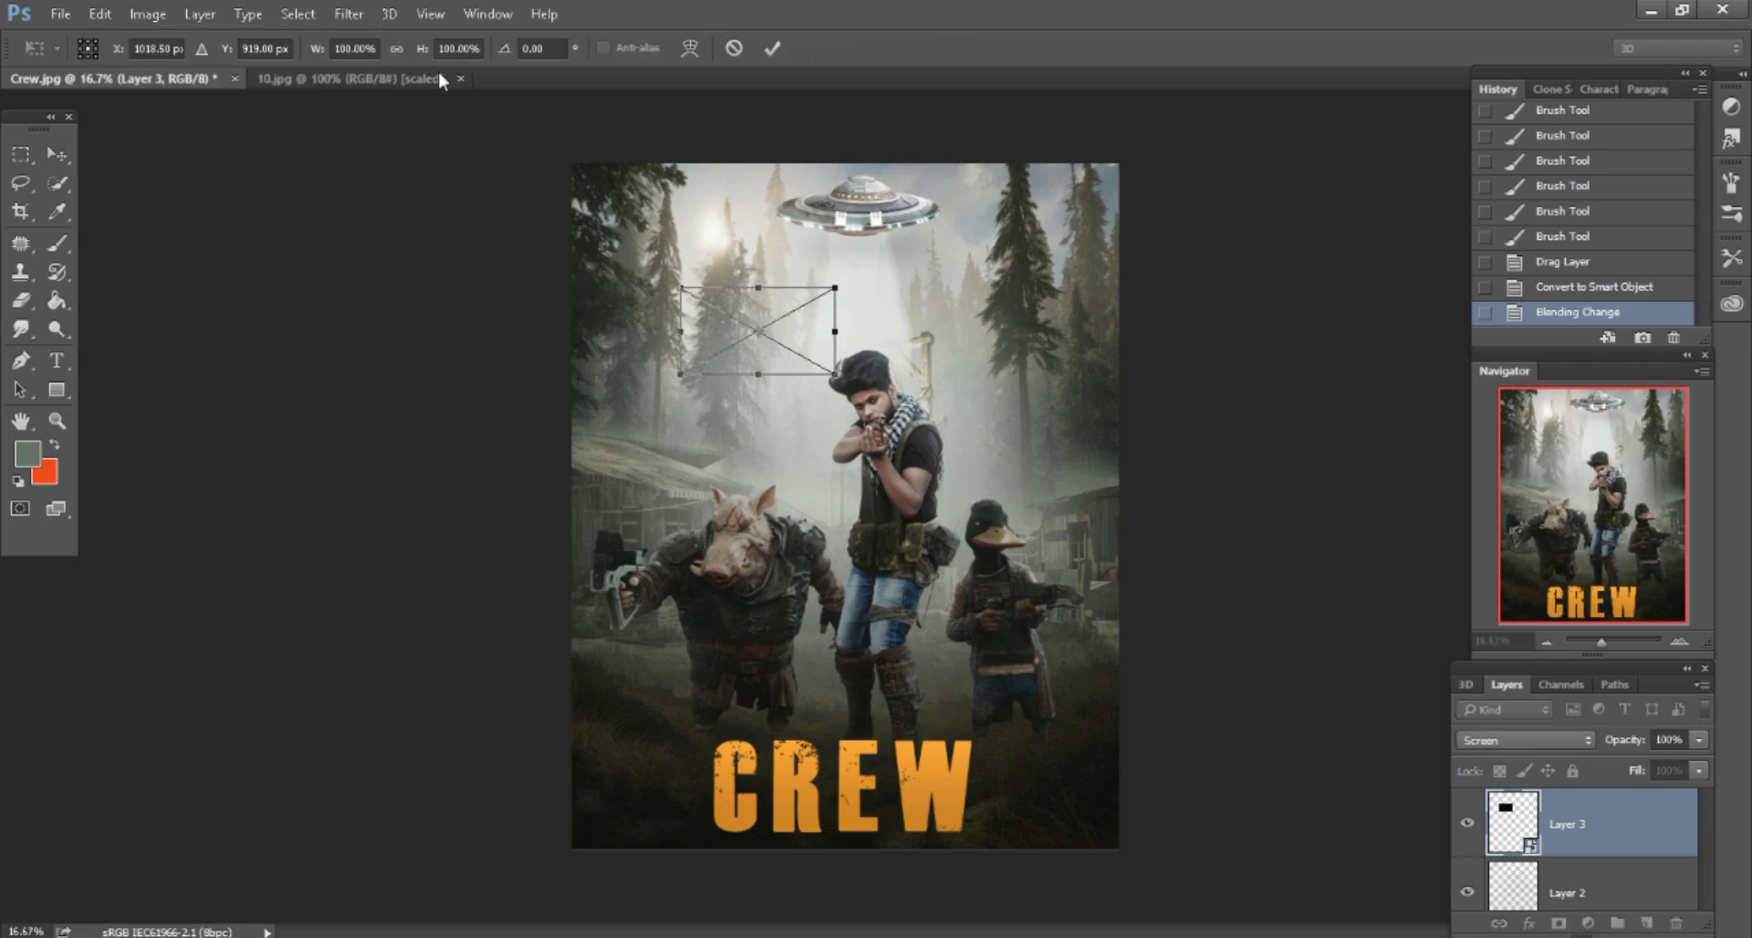
pyautogui.moveTo(425, 59); pyautogui.dragTo(484, 50)
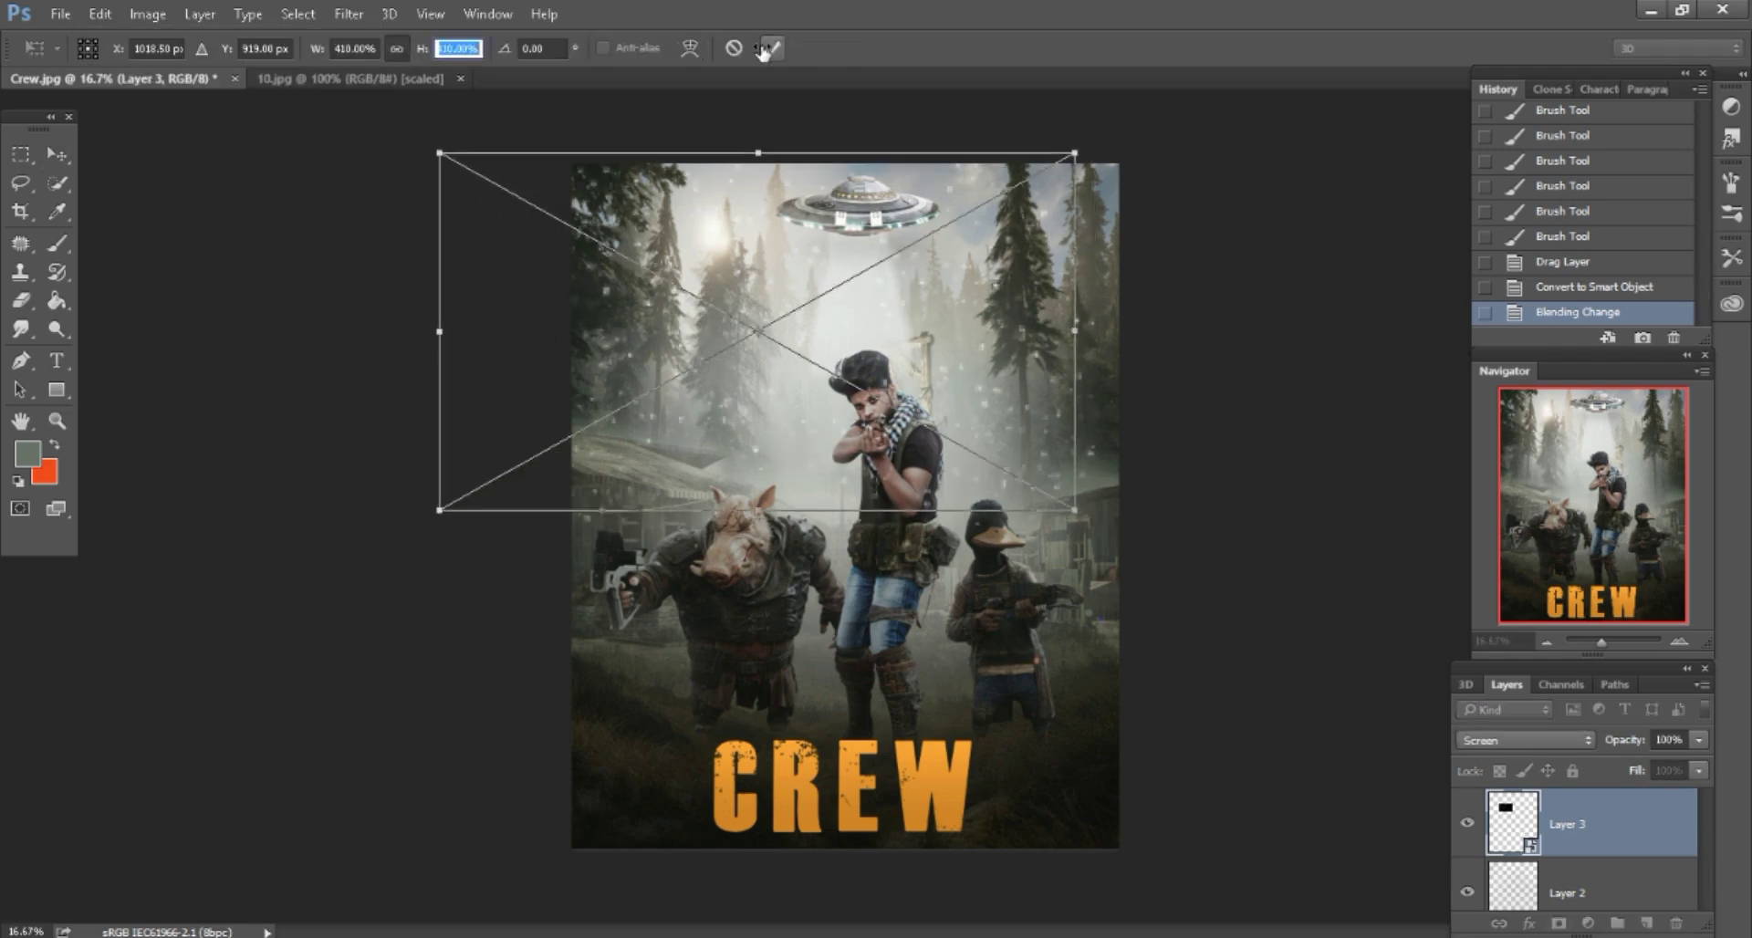
pyautogui.moveTo(775, 220); pyautogui.dragTo(861, 230)
pyautogui.click(772, 48)
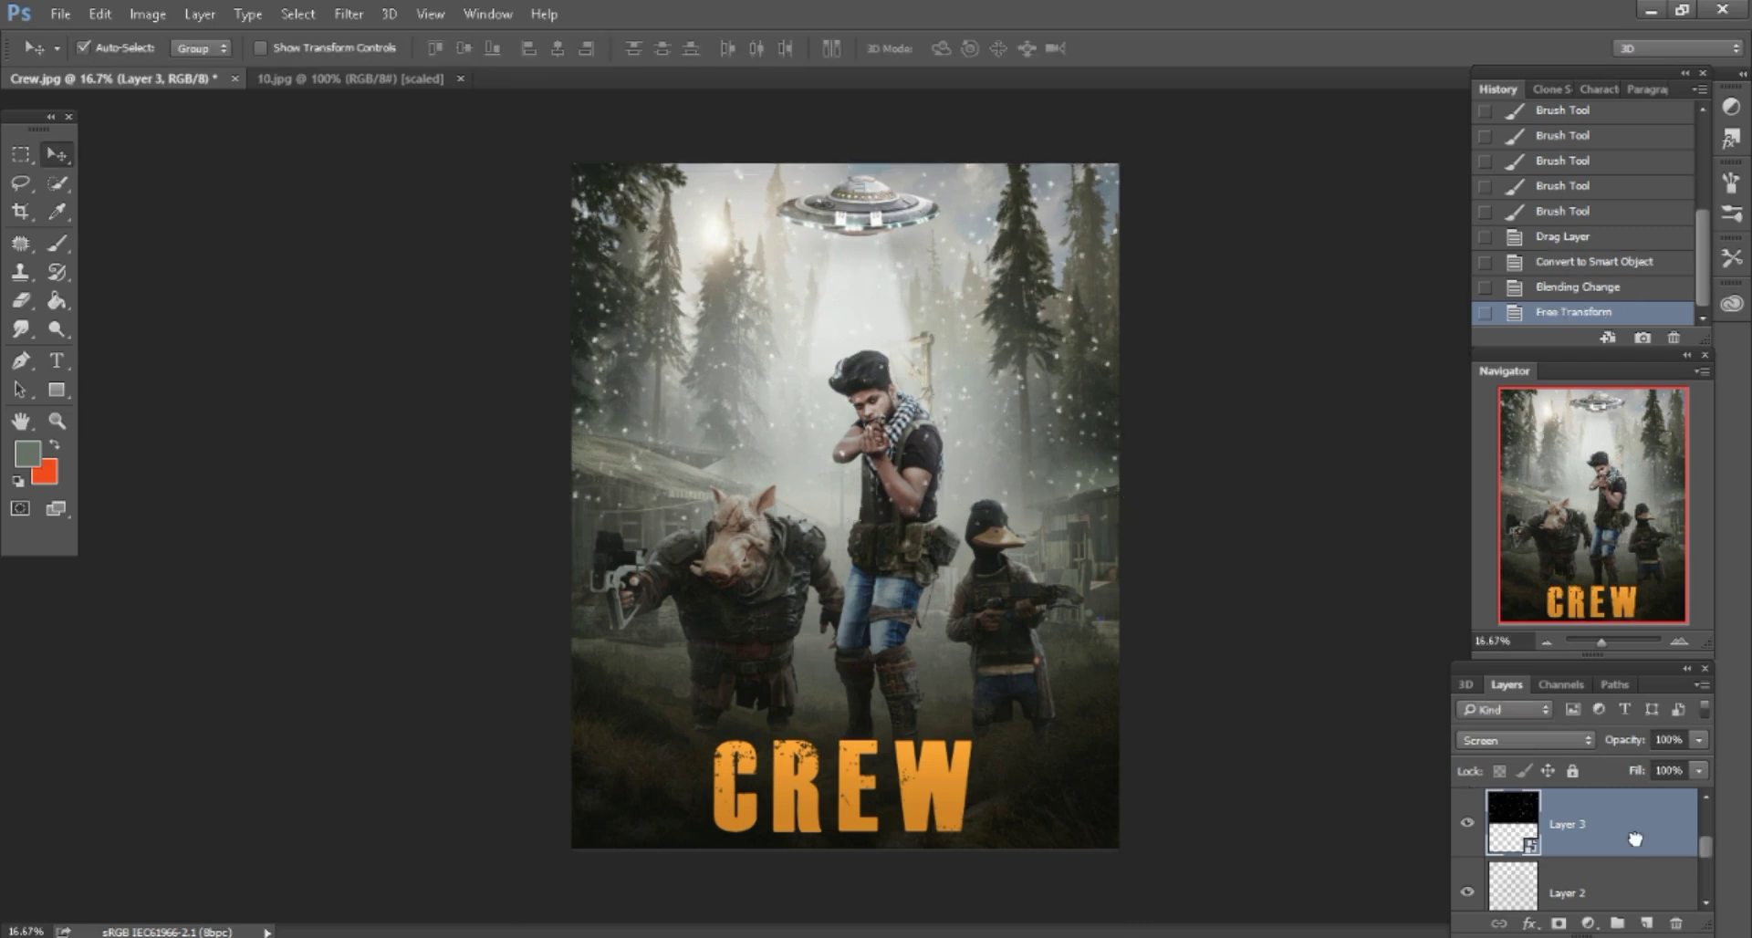
pyautogui.moveTo(1634, 838); pyautogui.dragTo(1645, 924)
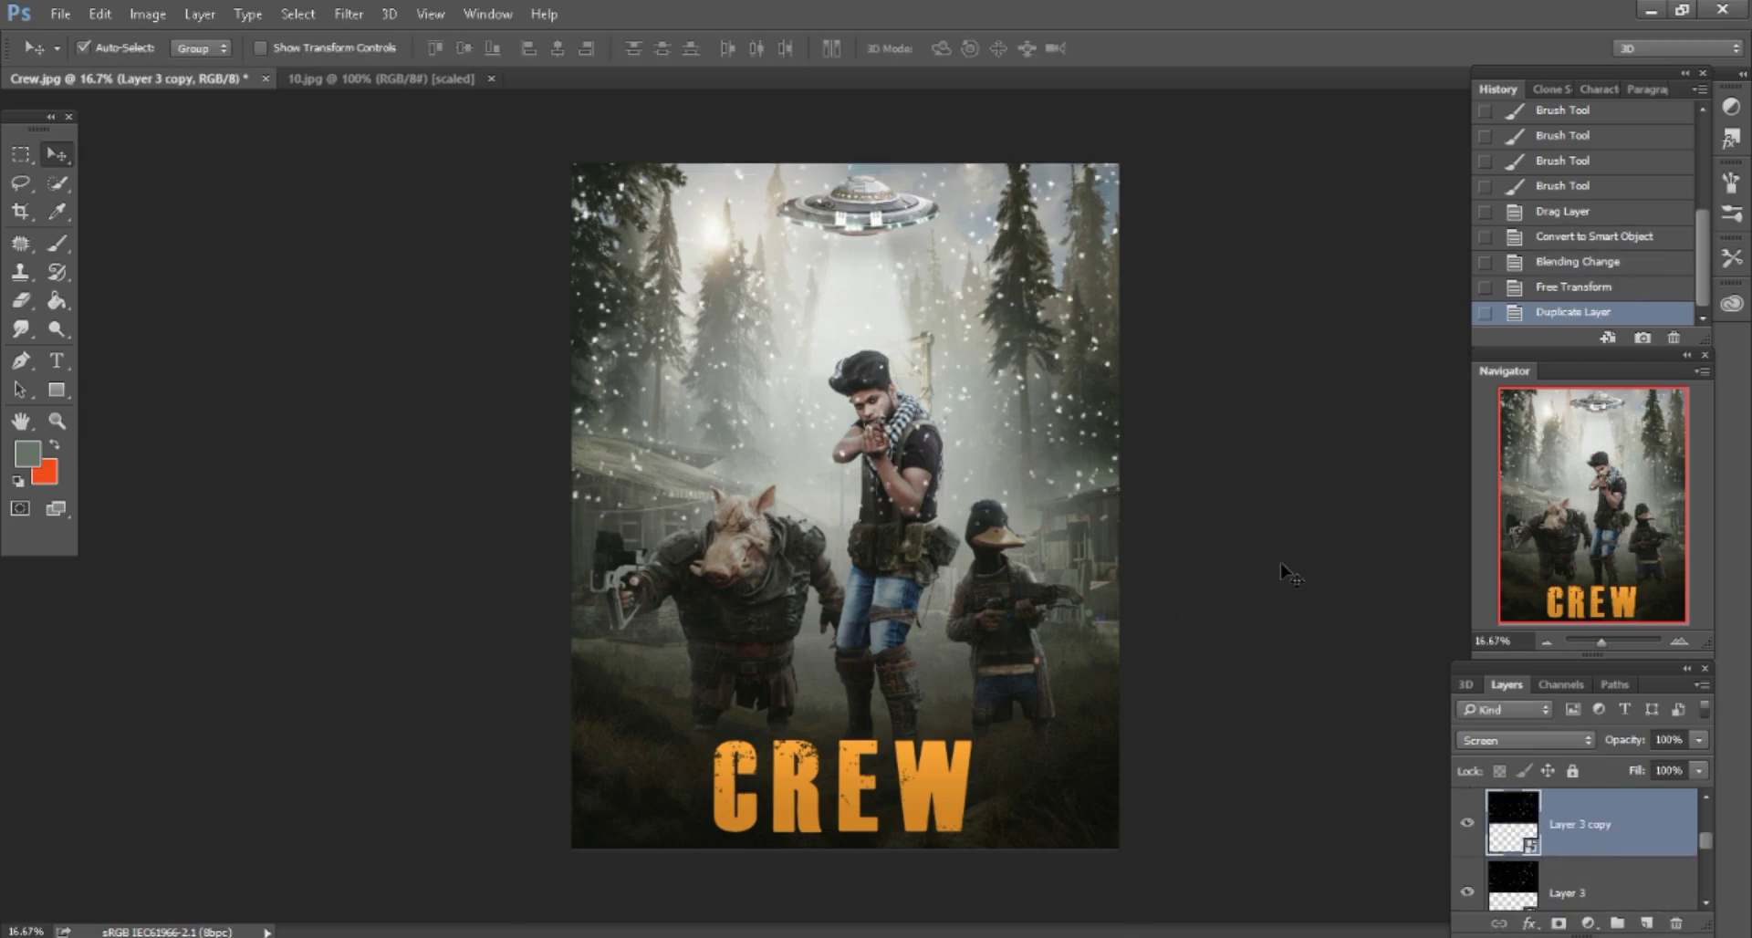
# Offset the snow copy downward, rasterize the snow, and merge the copy into Layer 3.
pyautogui.moveTo(1282, 569); pyautogui.dragTo(1265, 857)
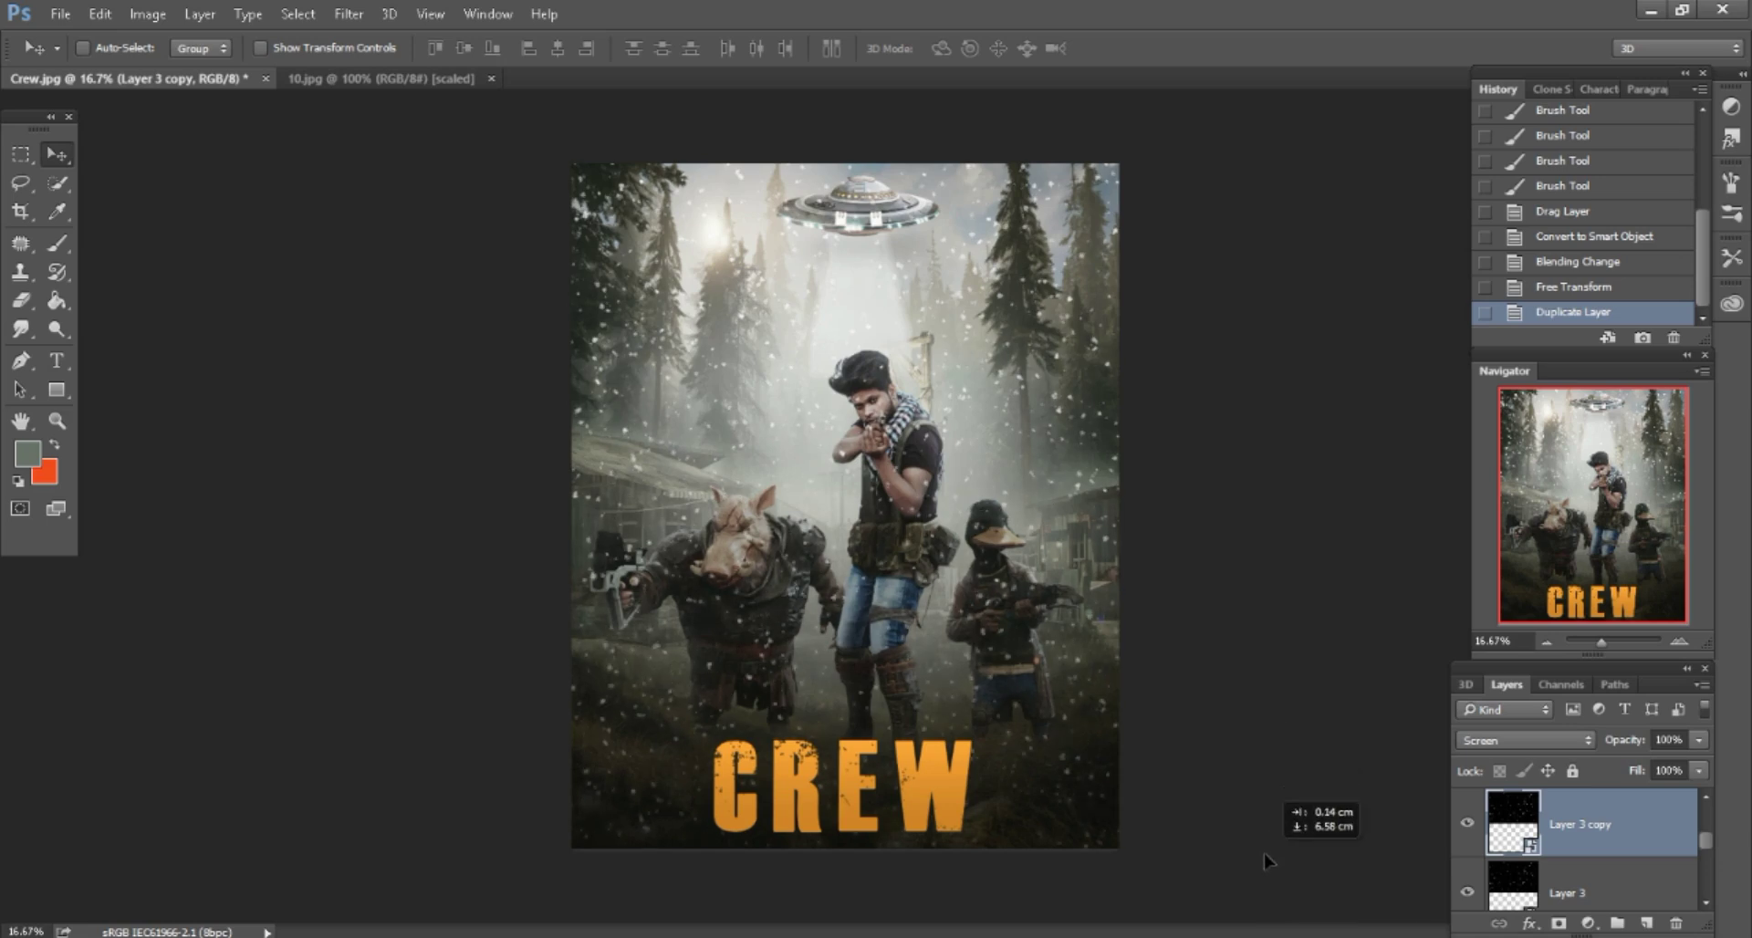
pyautogui.hotkey('ctrl', '+')
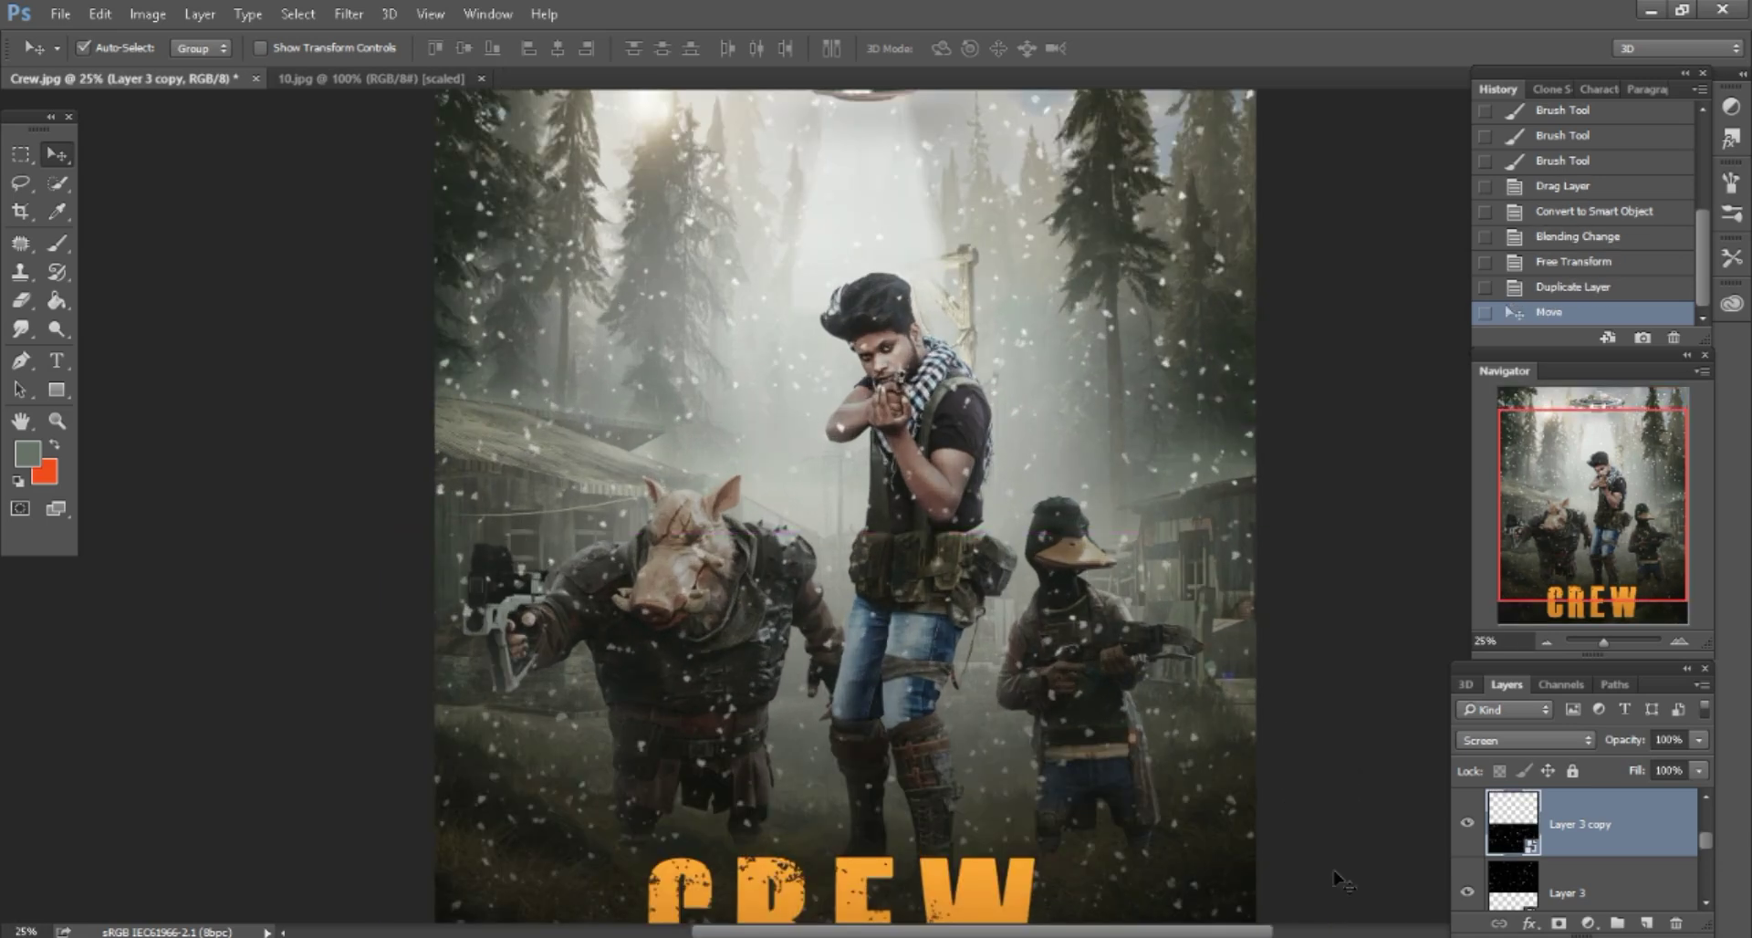
pyautogui.click(1616, 896)
pyautogui.click(60, 244)
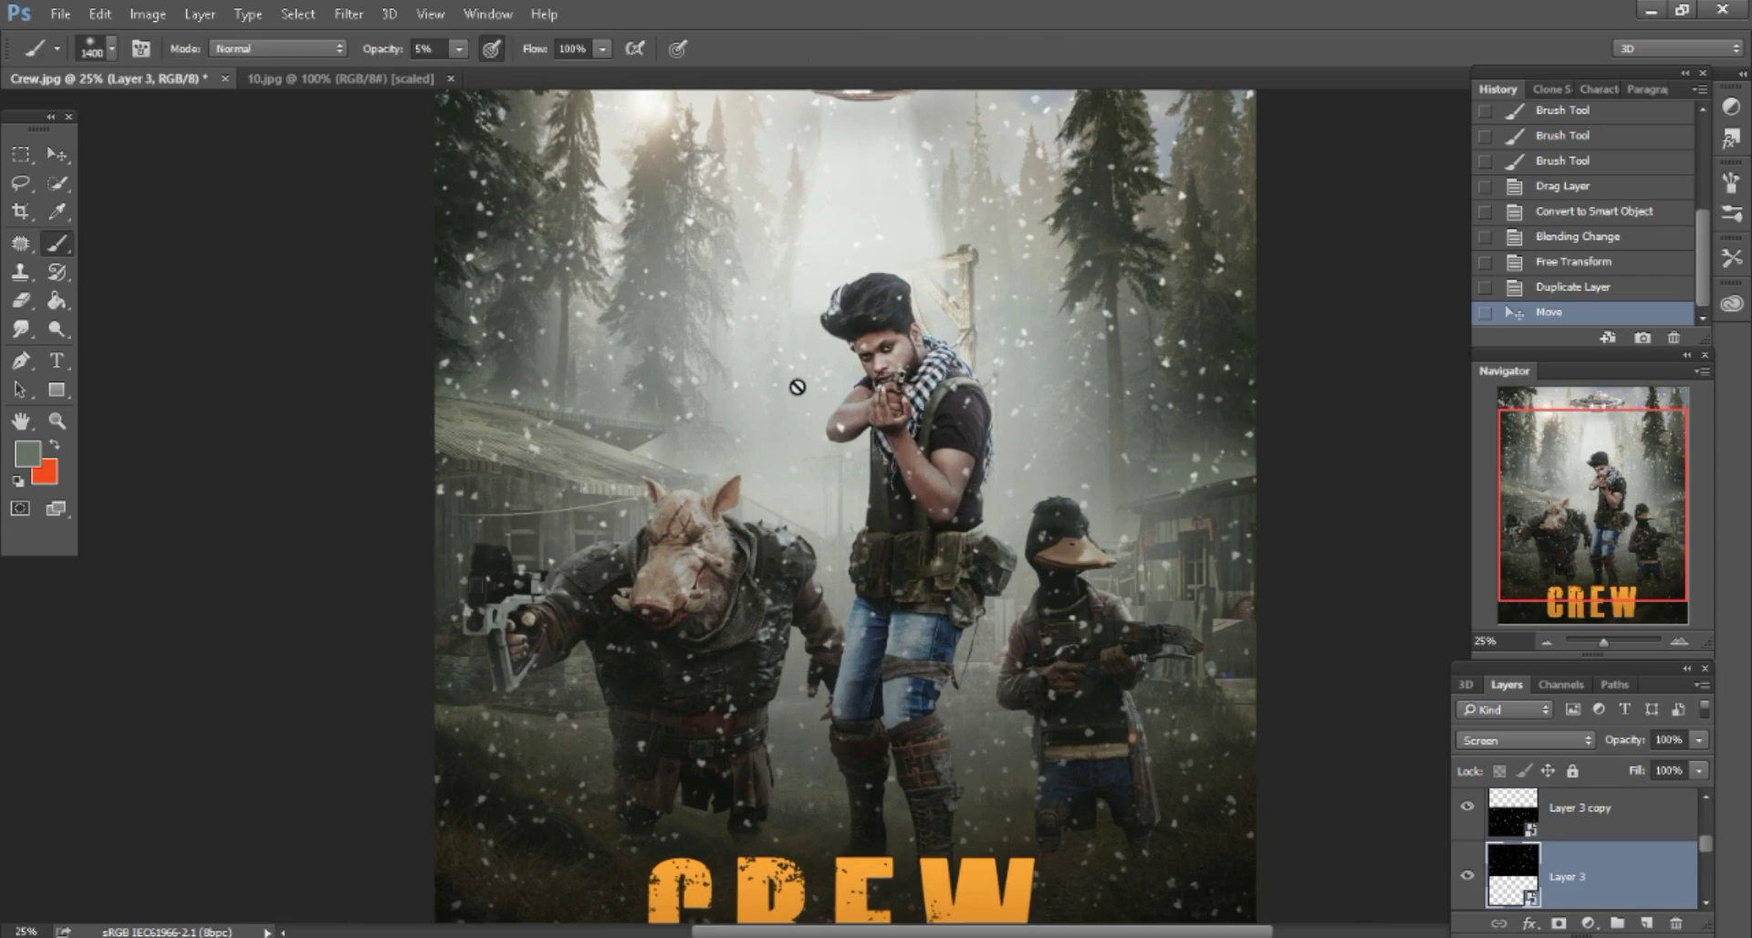
pyautogui.click(794, 383)
pyautogui.click(849, 388)
pyautogui.click(1608, 817)
pyautogui.rightClick(1608, 817)
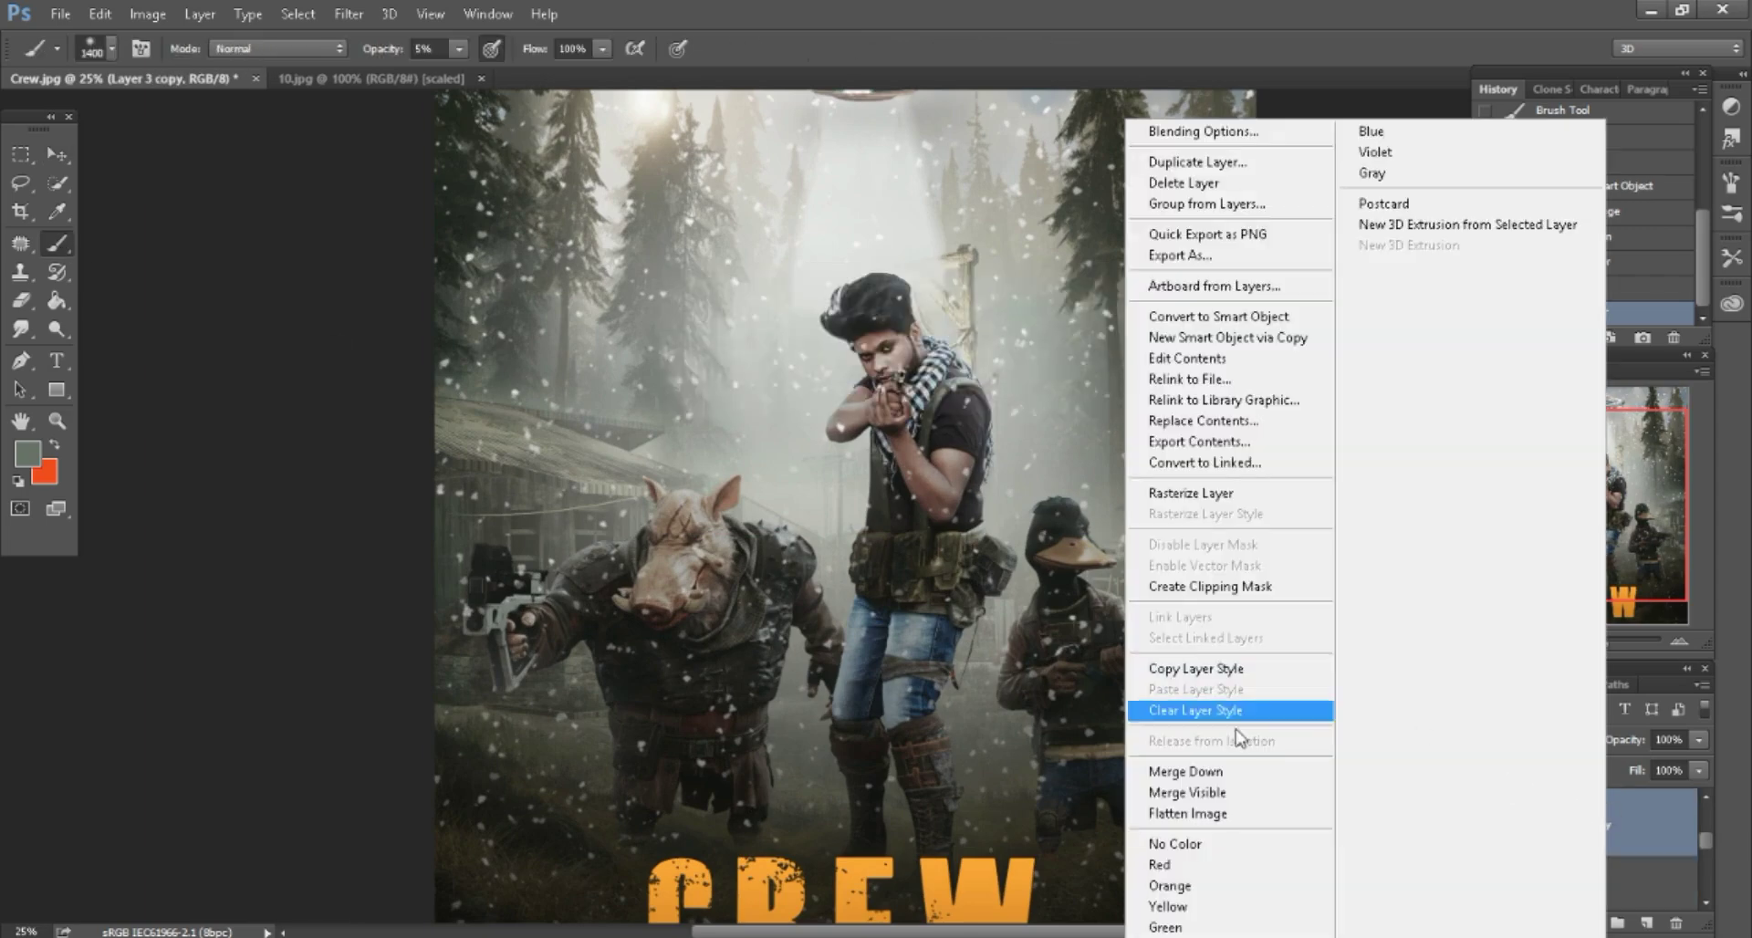
pyautogui.click(1201, 767)
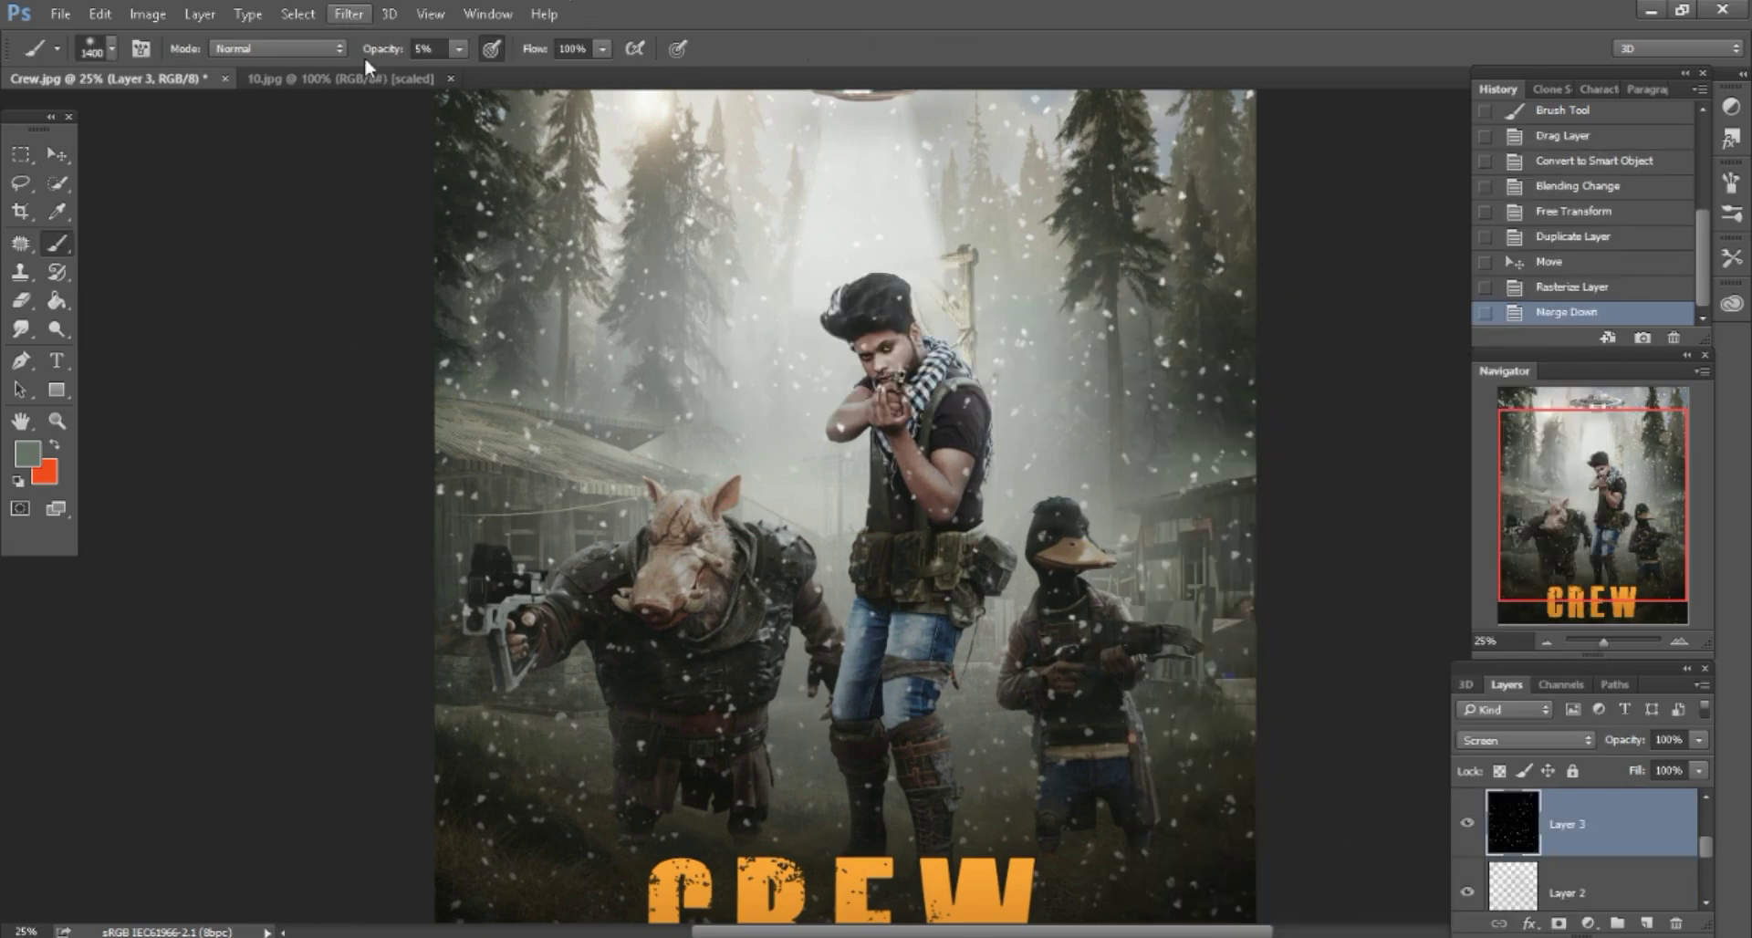
# Soften the snow with a Gaussian Blur of radius 5.0 pixels.
pyautogui.click(349, 13)
pyautogui.moveTo(358, 255)
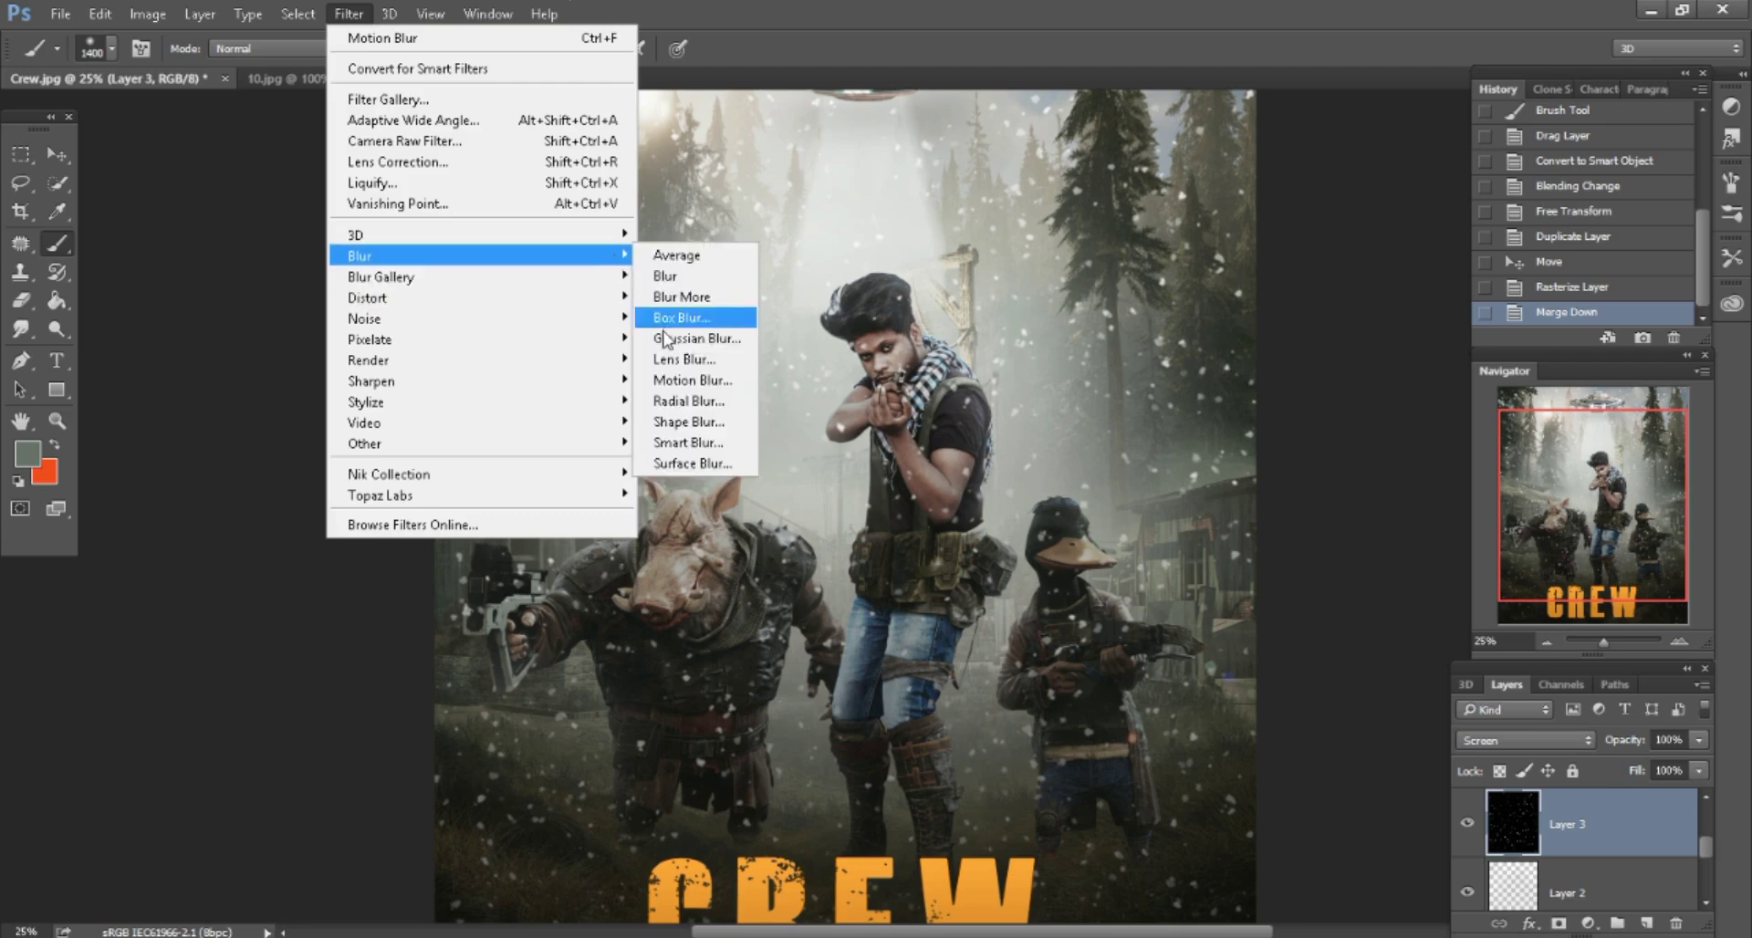
pyautogui.click(666, 338)
pyautogui.moveTo(1106, 579); pyautogui.dragTo(1183, 577)
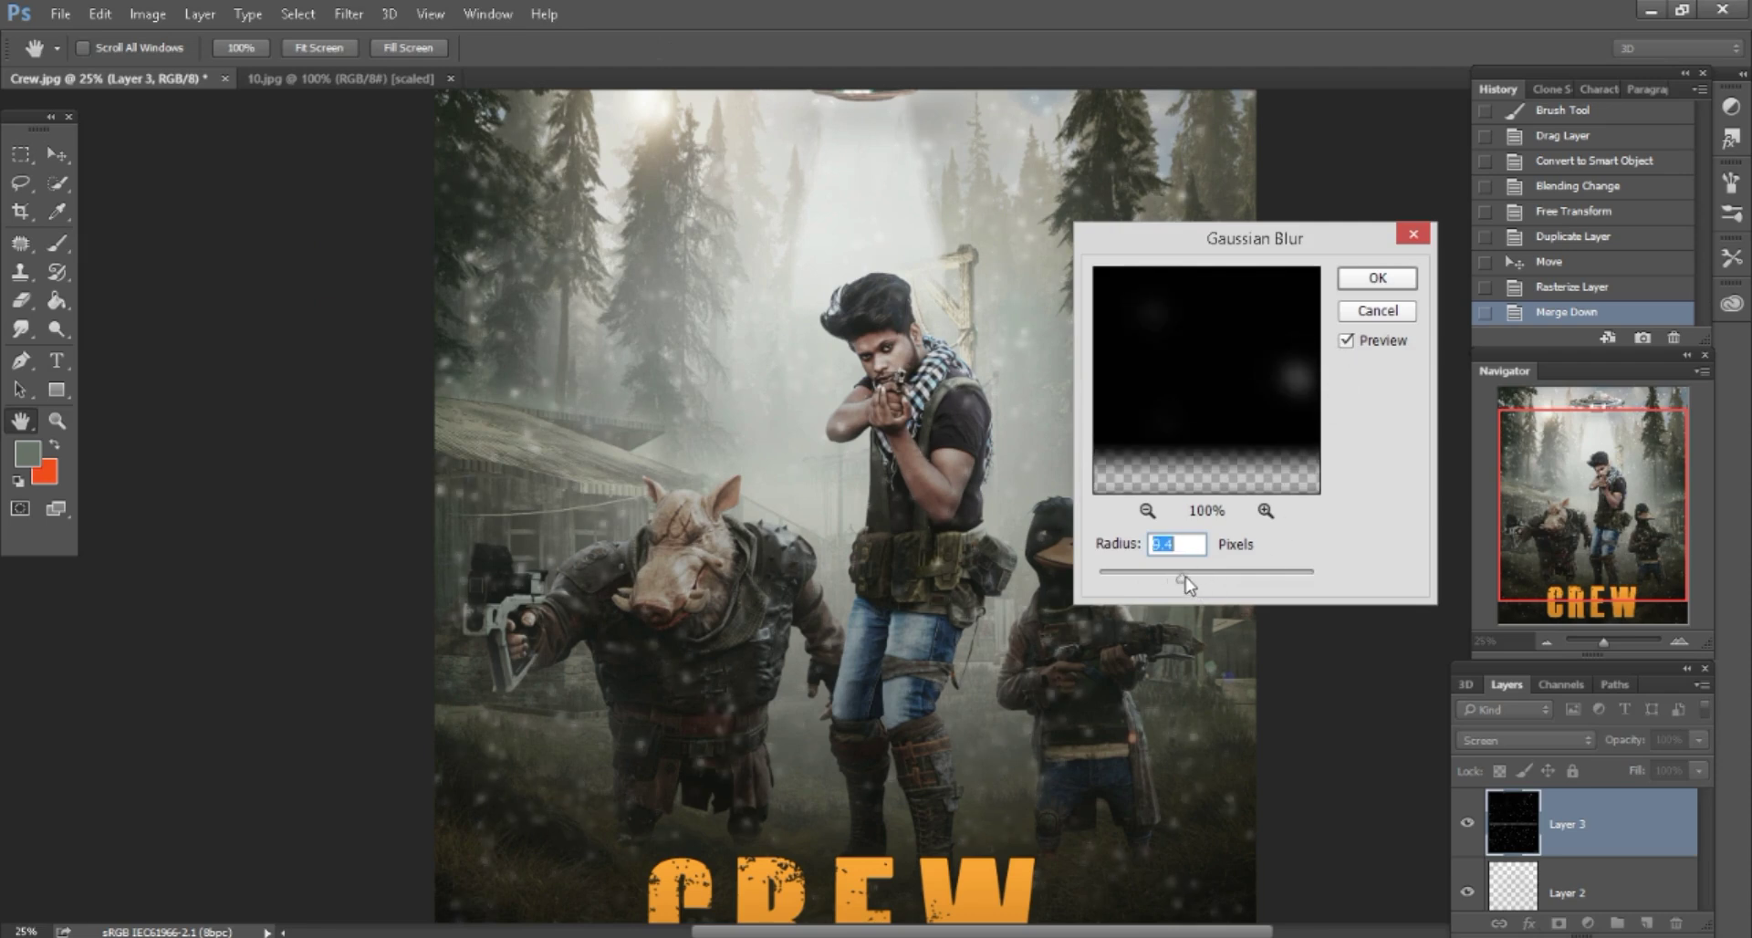
pyautogui.click(1382, 279)
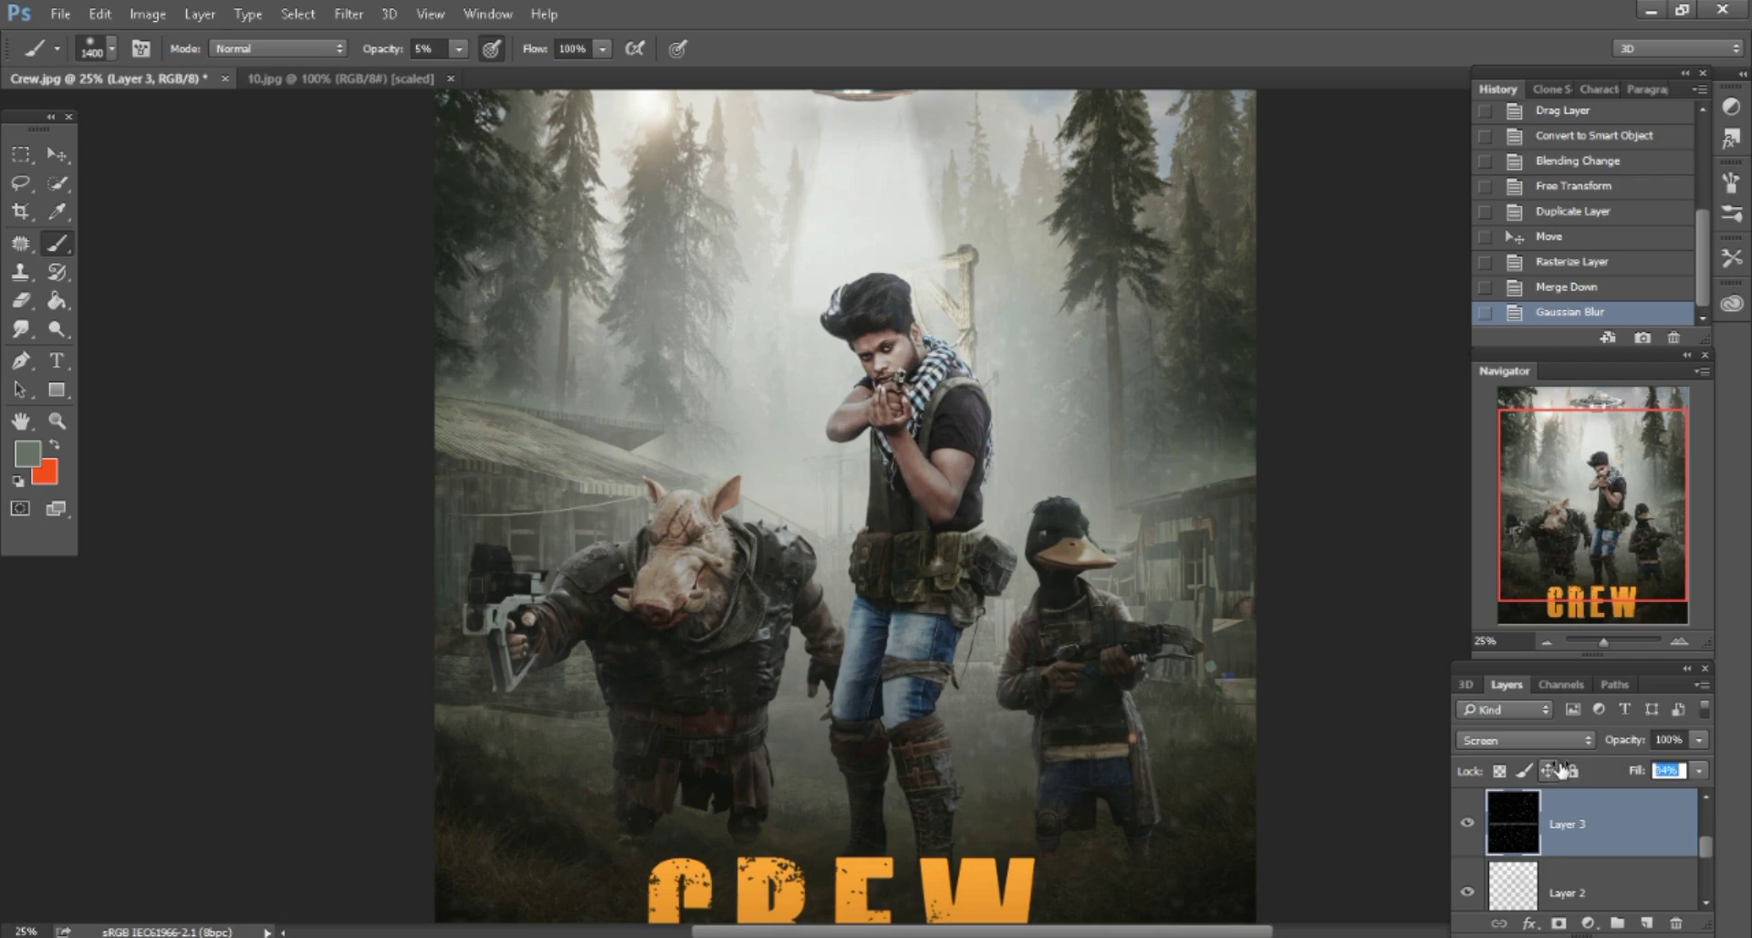
# Lower the snow layer's fill to 44%.
pyautogui.moveTo(1592, 502); pyautogui.dragTo(1592, 533)
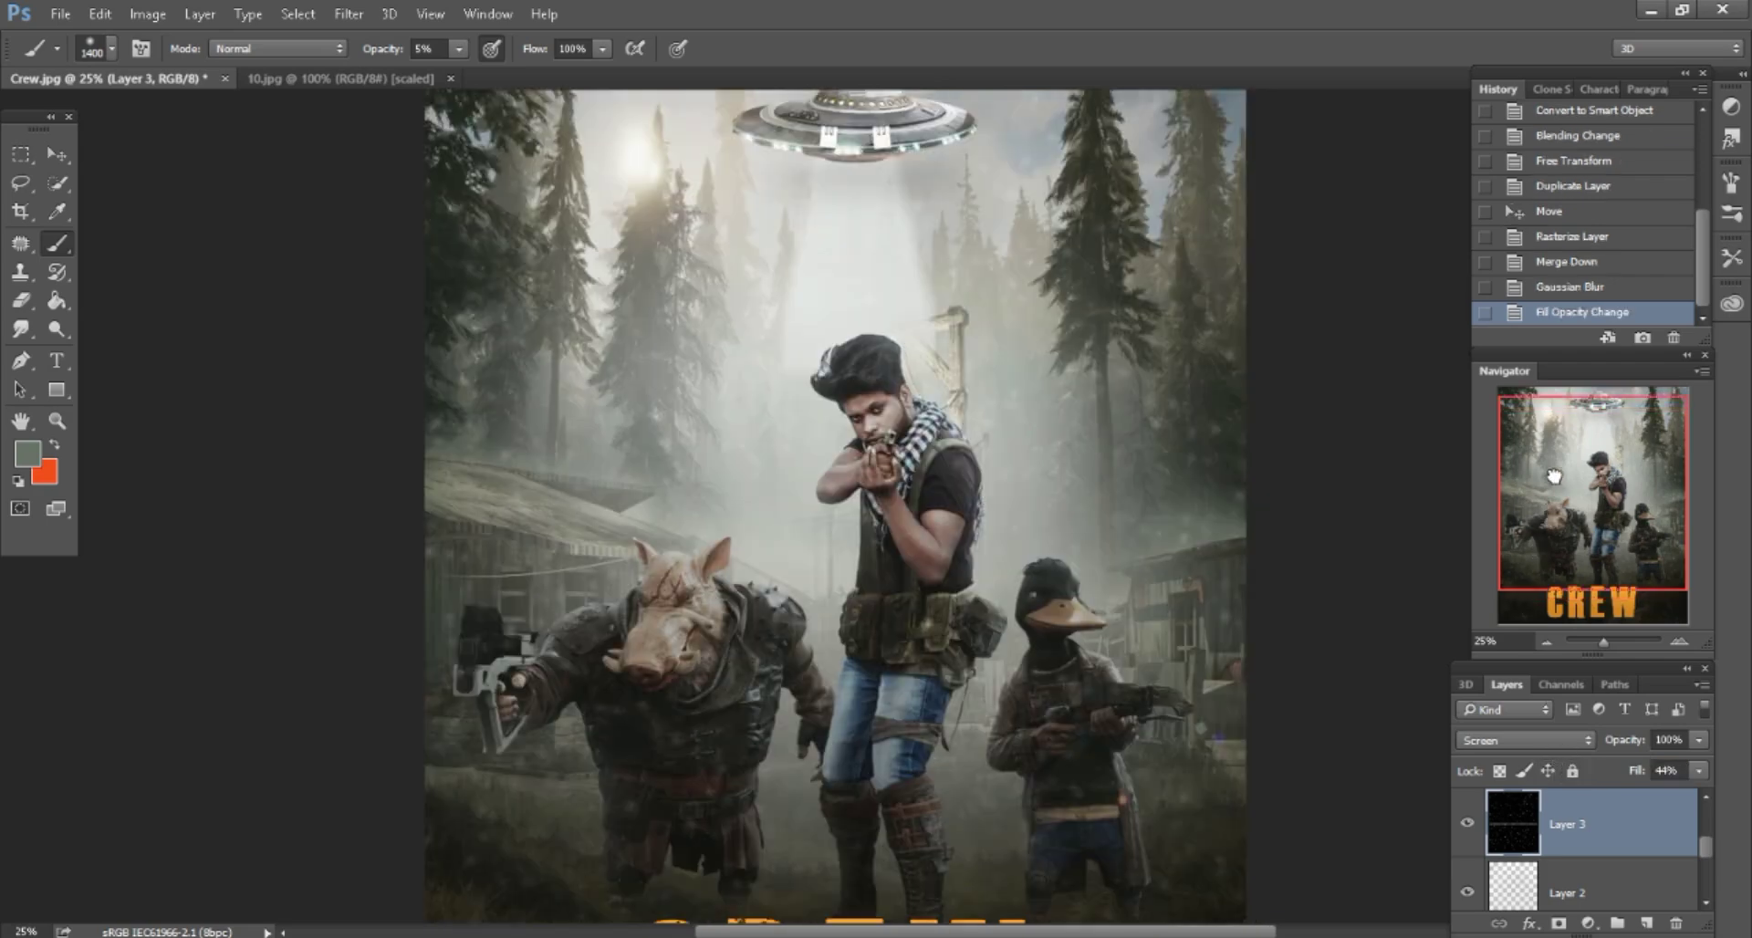
pyautogui.scroll(3, 1152, 626)
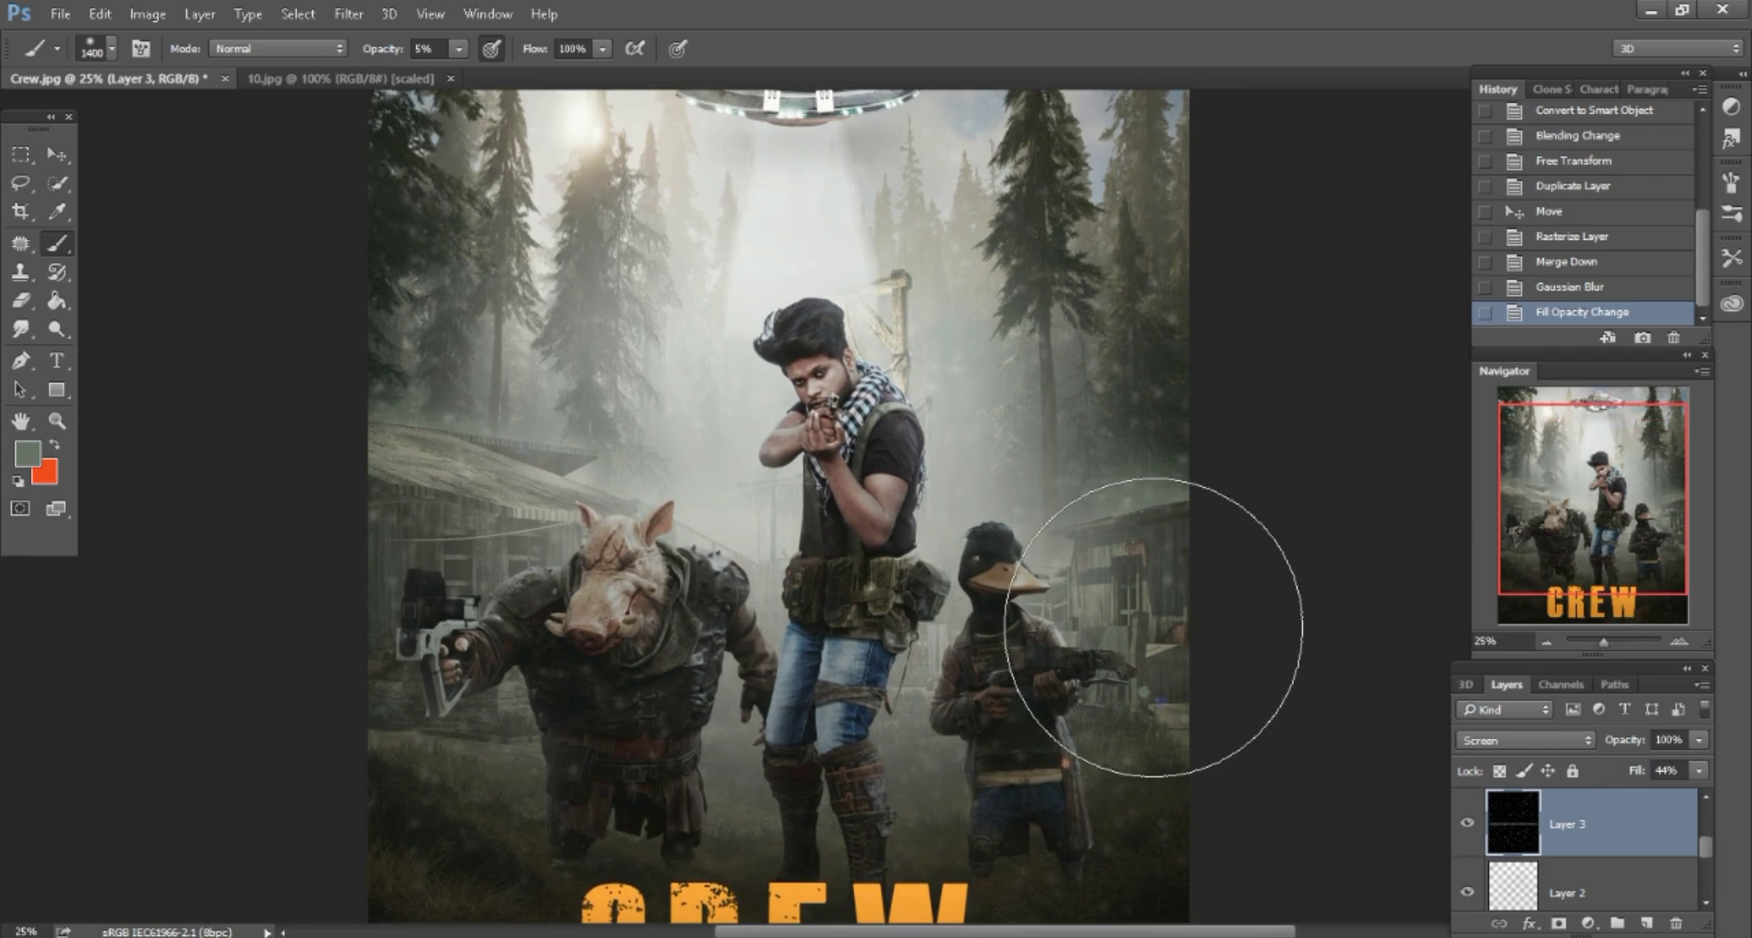
pyautogui.hotkey('ctrl', '-')
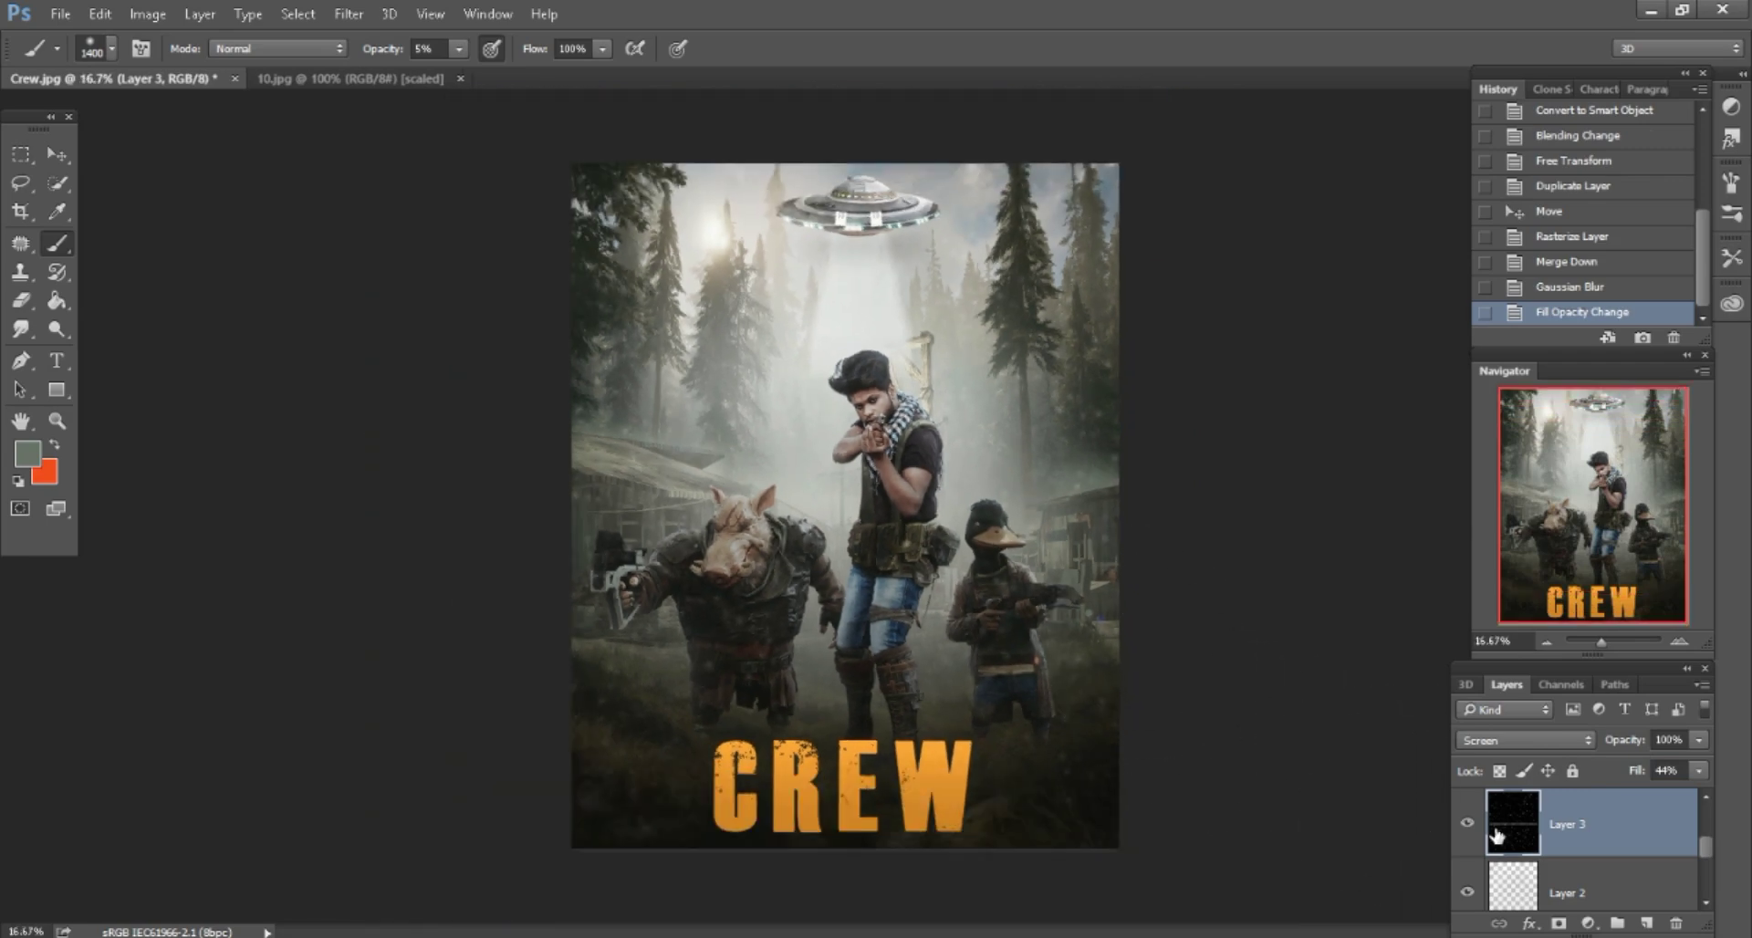
# Merge all visible layers into a single Background layer, undoing an earlier Merge Down.
pyautogui.rightClick(1592, 841)
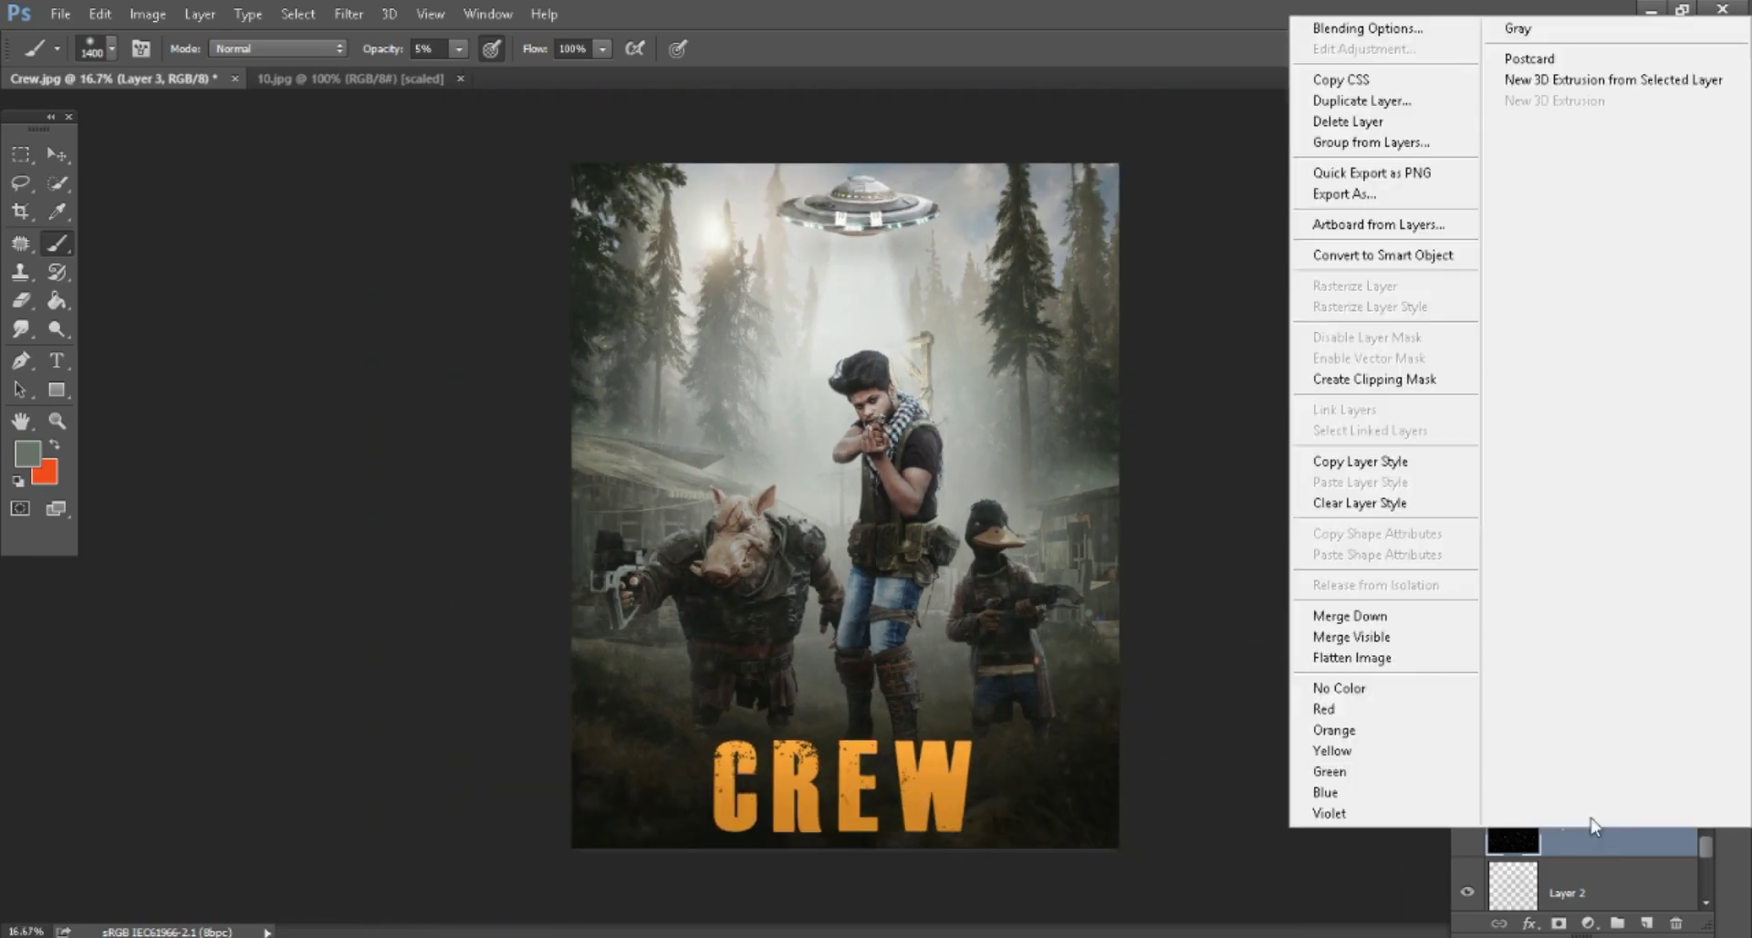
pyautogui.click(1373, 618)
pyautogui.hotkey('ctrl', 'z')
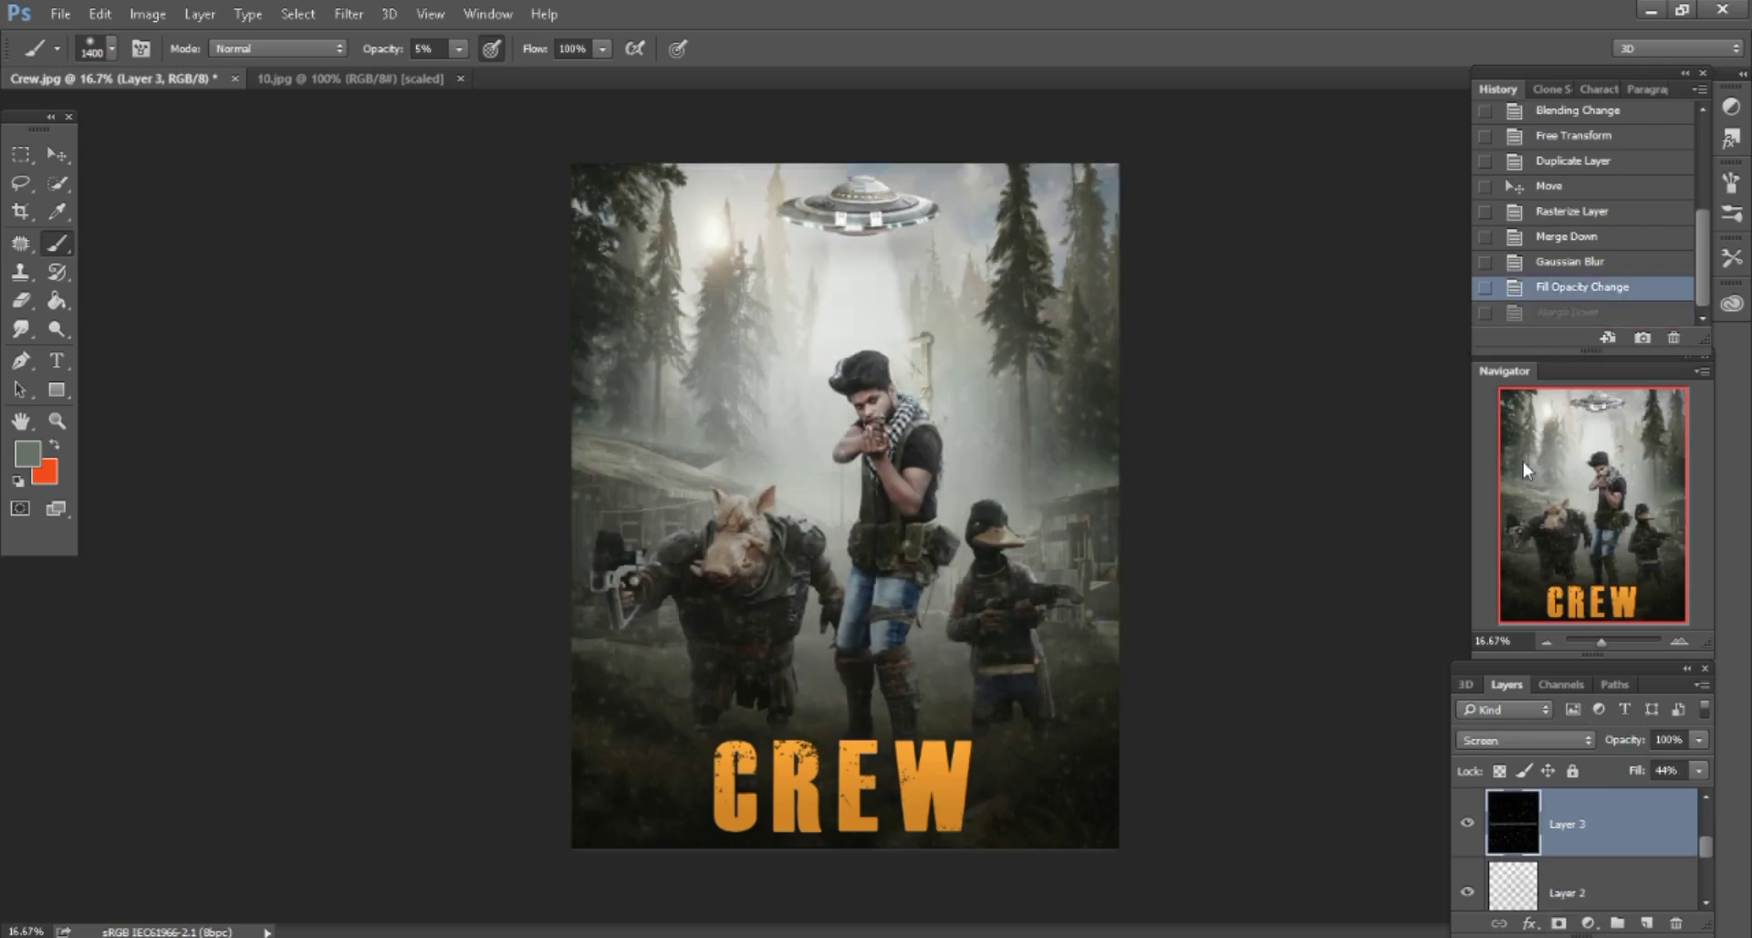
pyautogui.rightClick(1630, 838)
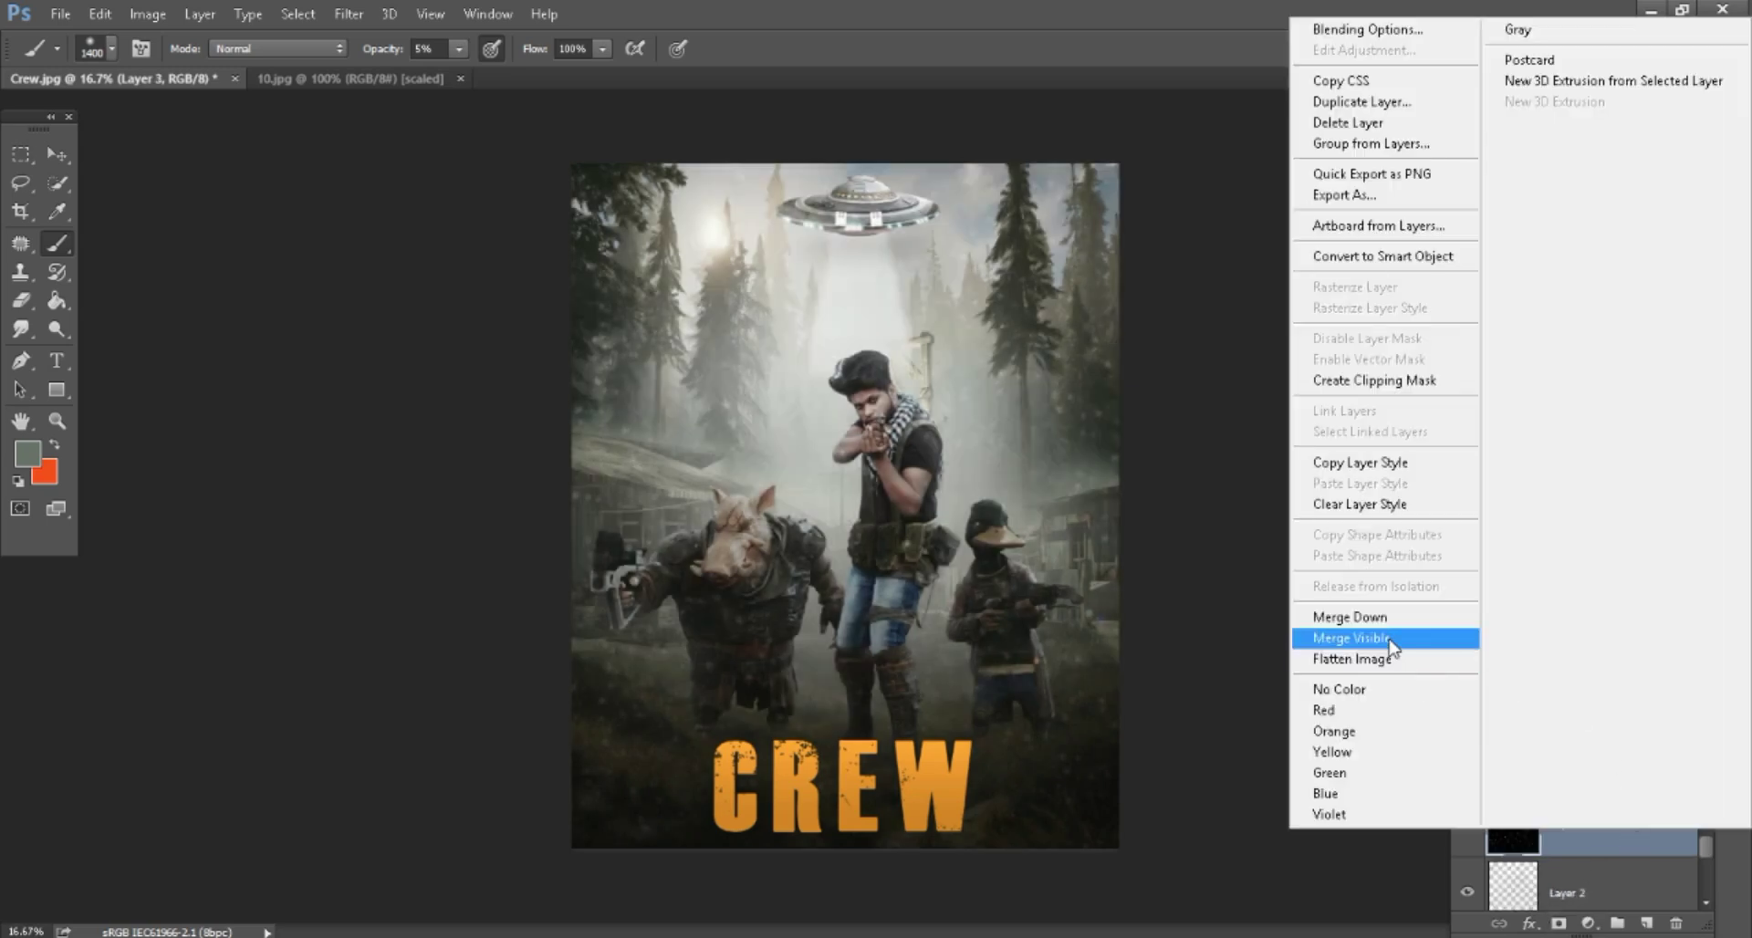
pyautogui.click(1387, 631)
pyautogui.hotkey('ctrl', '-')
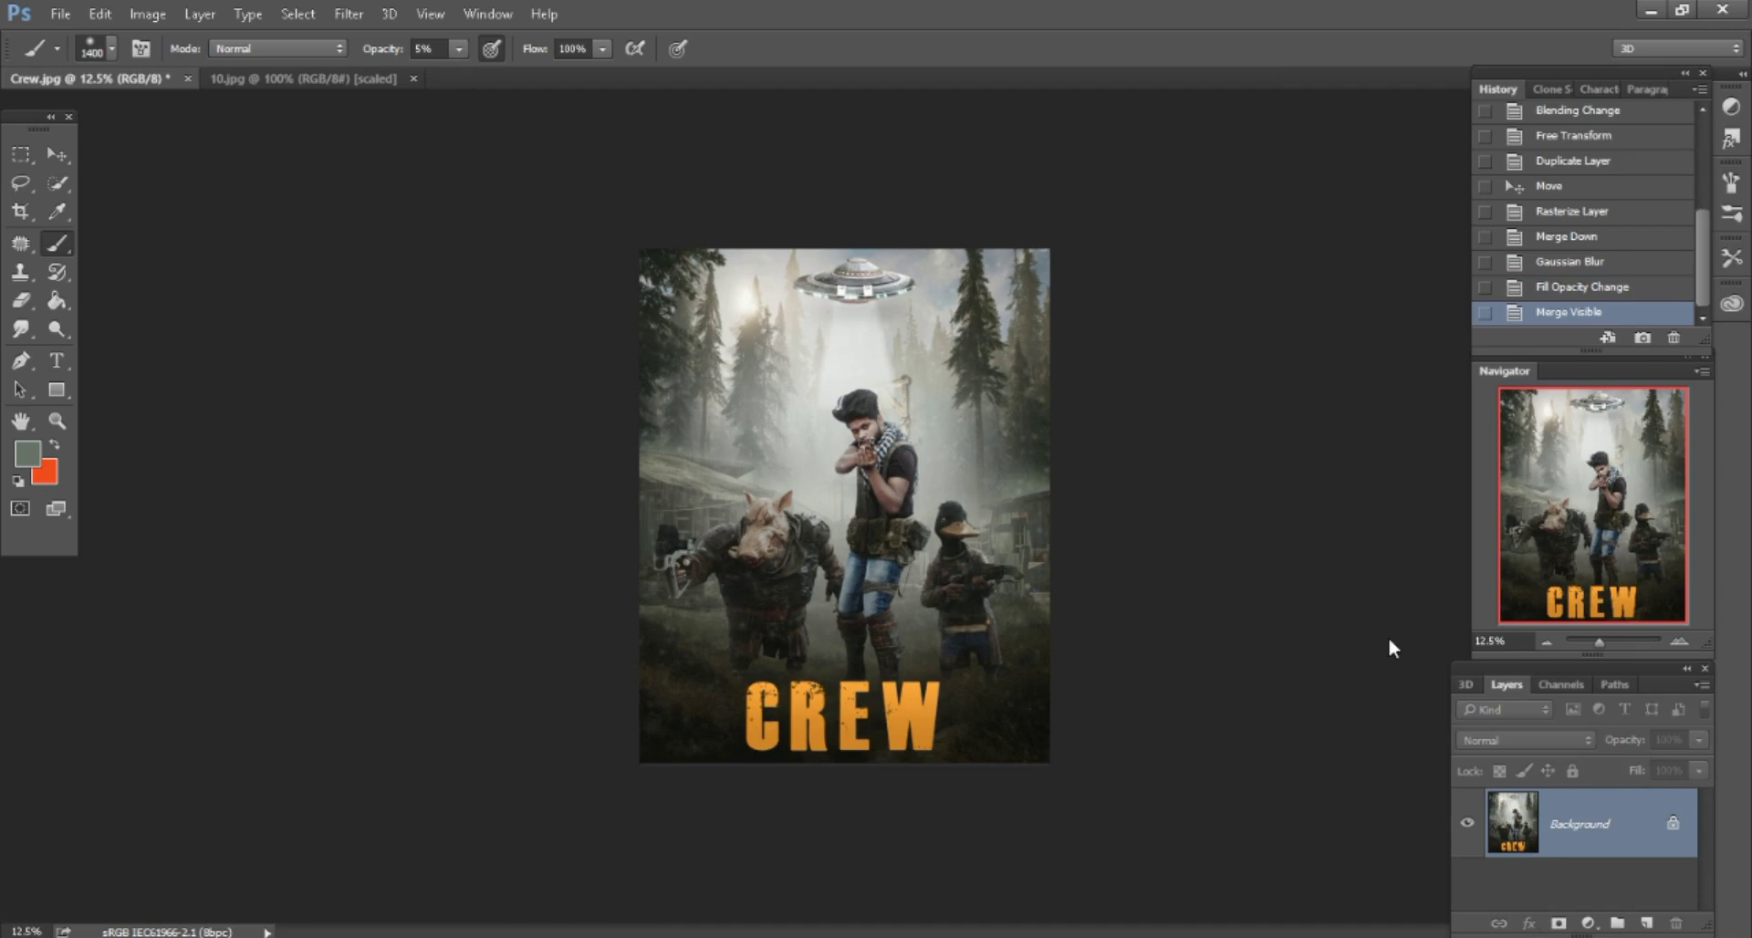